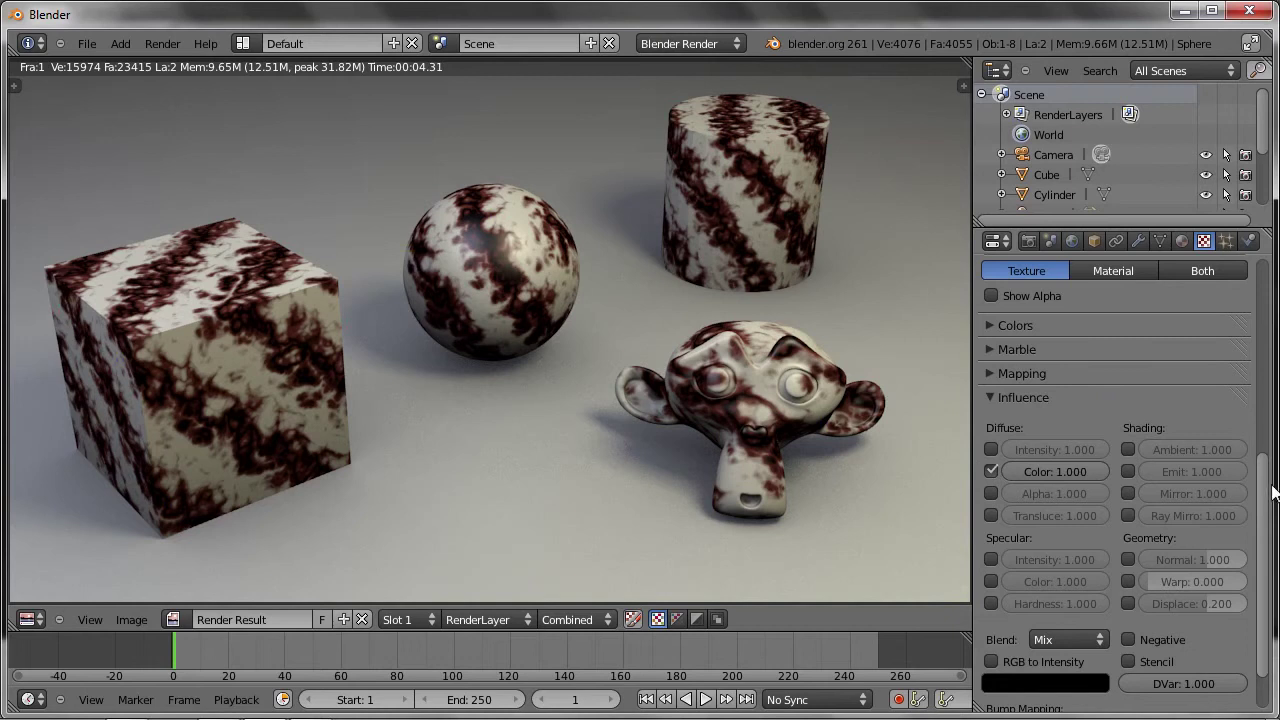
Drag the sphere material's Diffuse Intensity down to 0.000 in the Material tab.
left_click_drag(1268, 482, 1265, 340)
left_click(1182, 241)
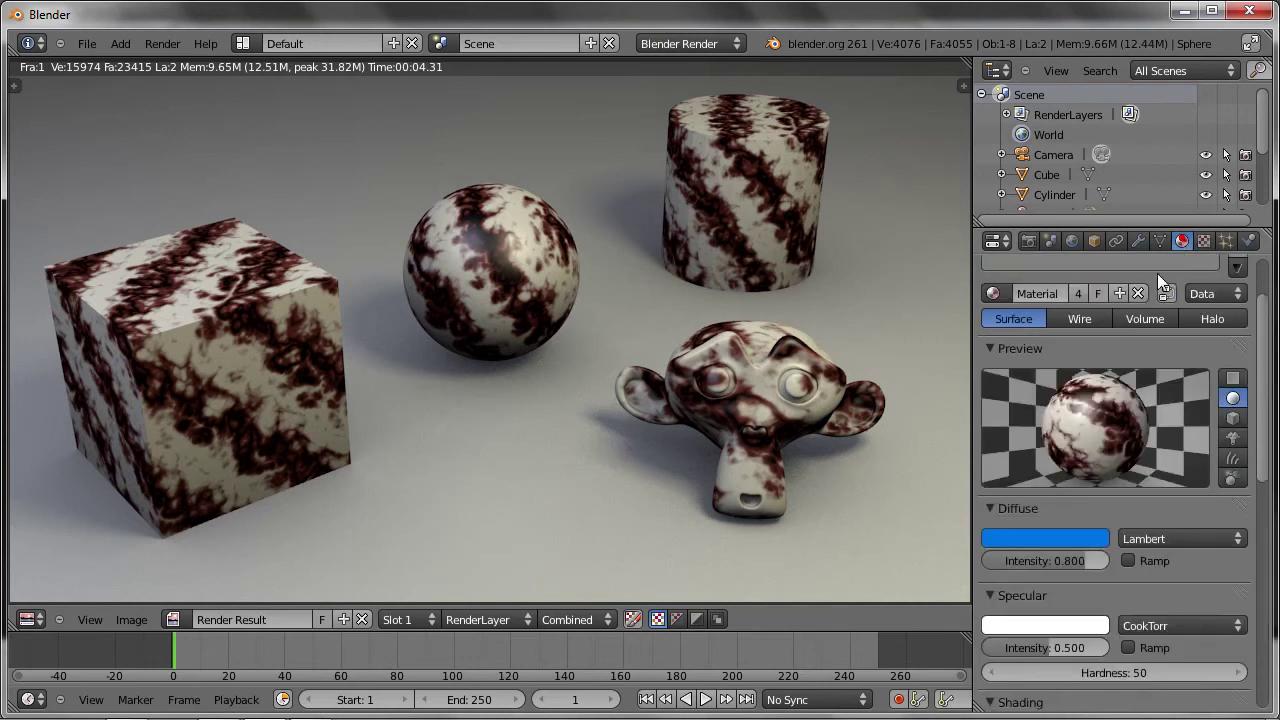
left_click_drag(1049, 556, 130, 507)
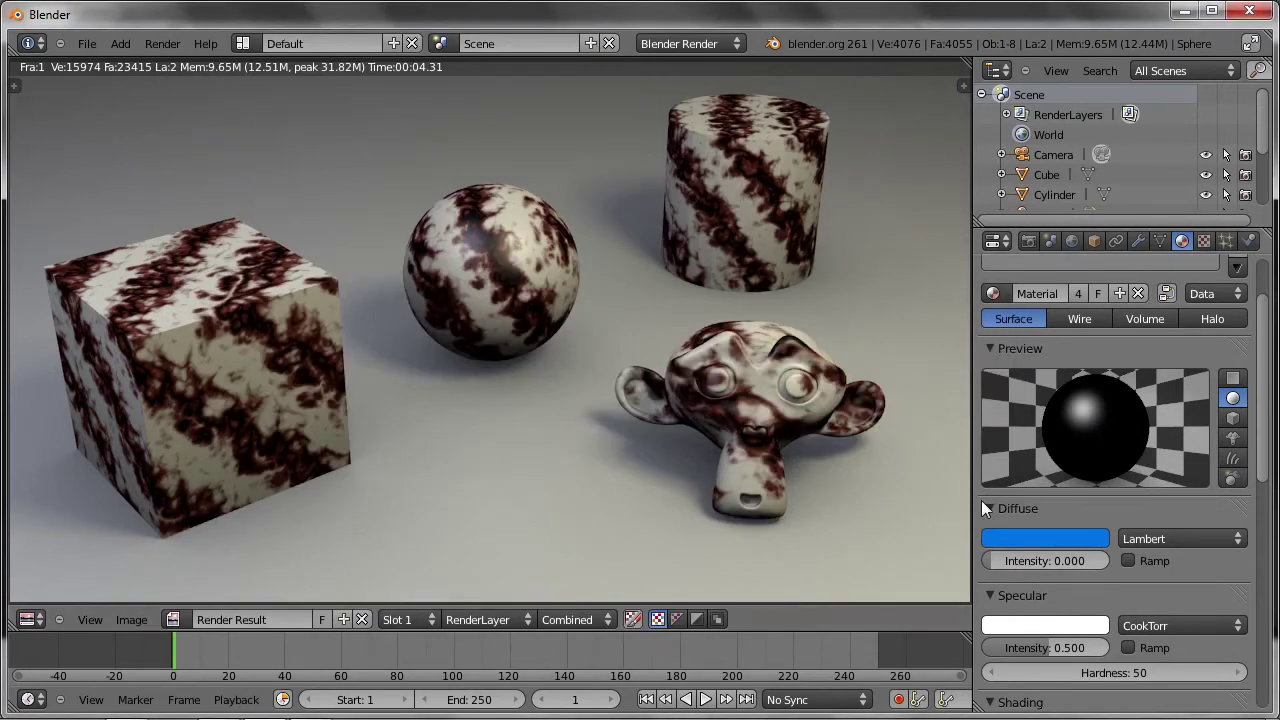
Render the darkened scene, then switch the marble texture's influence from Diffuse Color to Diffuse Intensity.
key("F12")
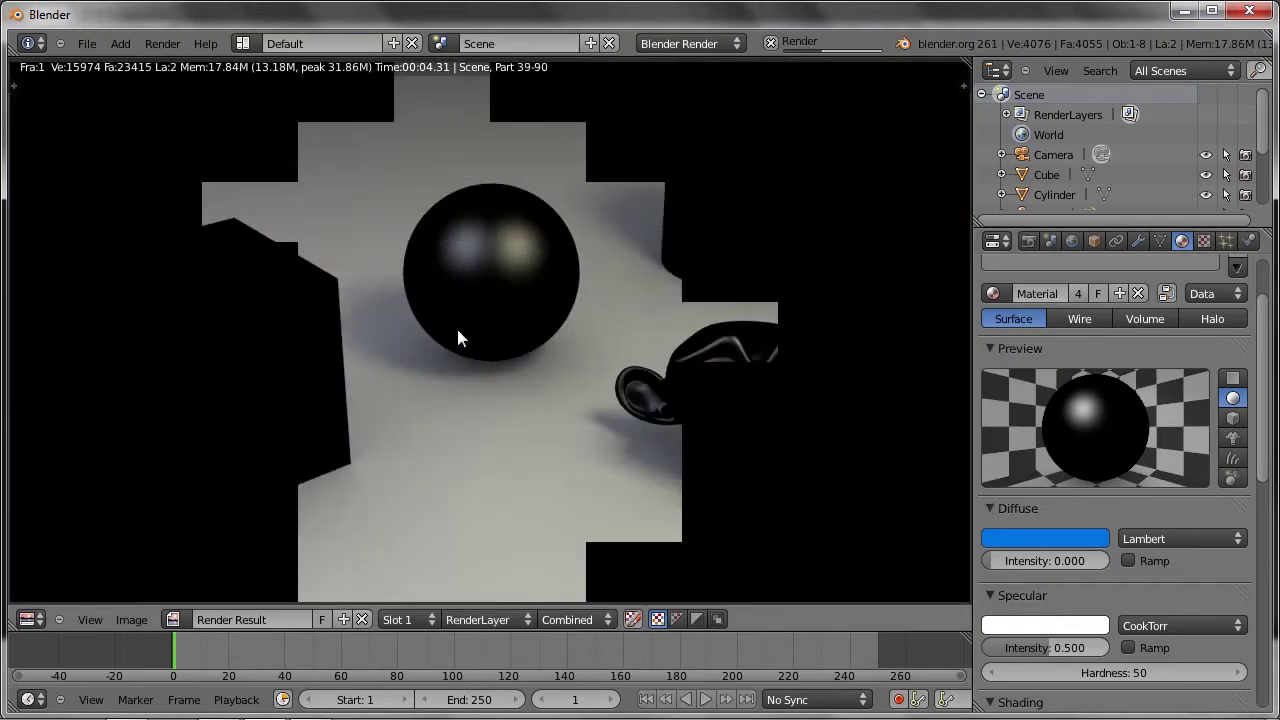
key("Escape")
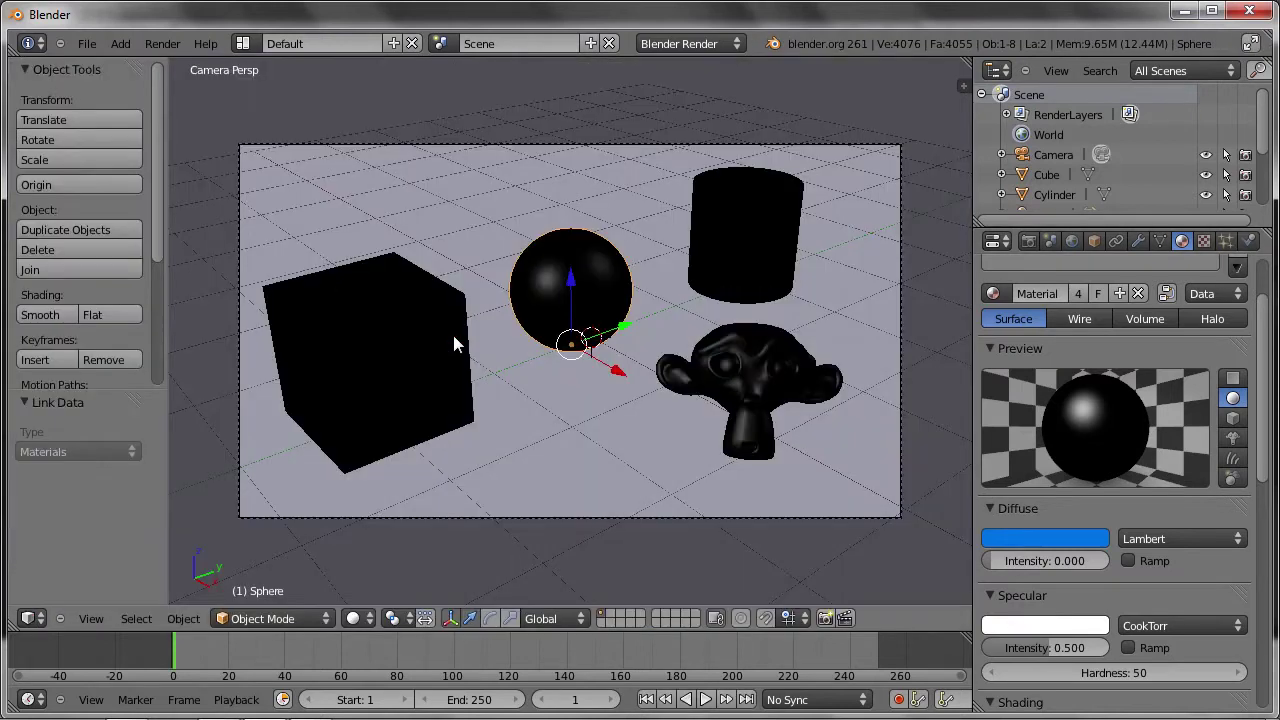
left_click(1204, 241)
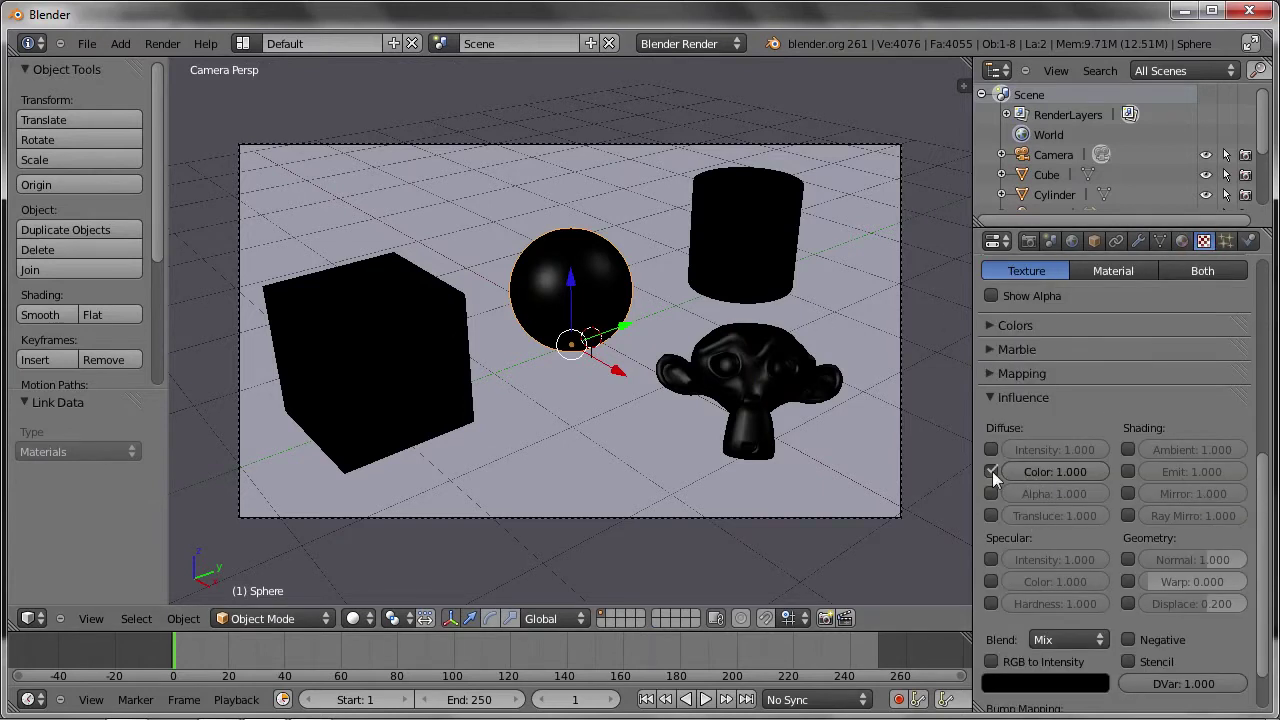
key("F12")
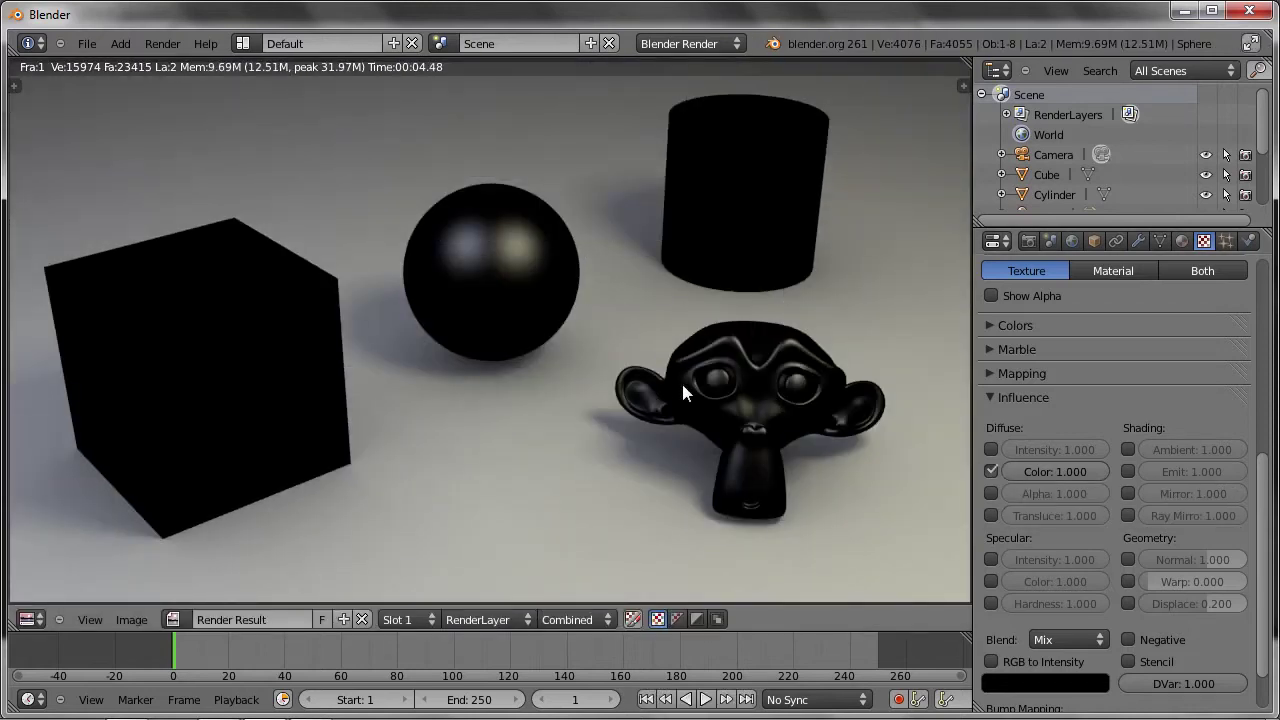
left_click(991, 471)
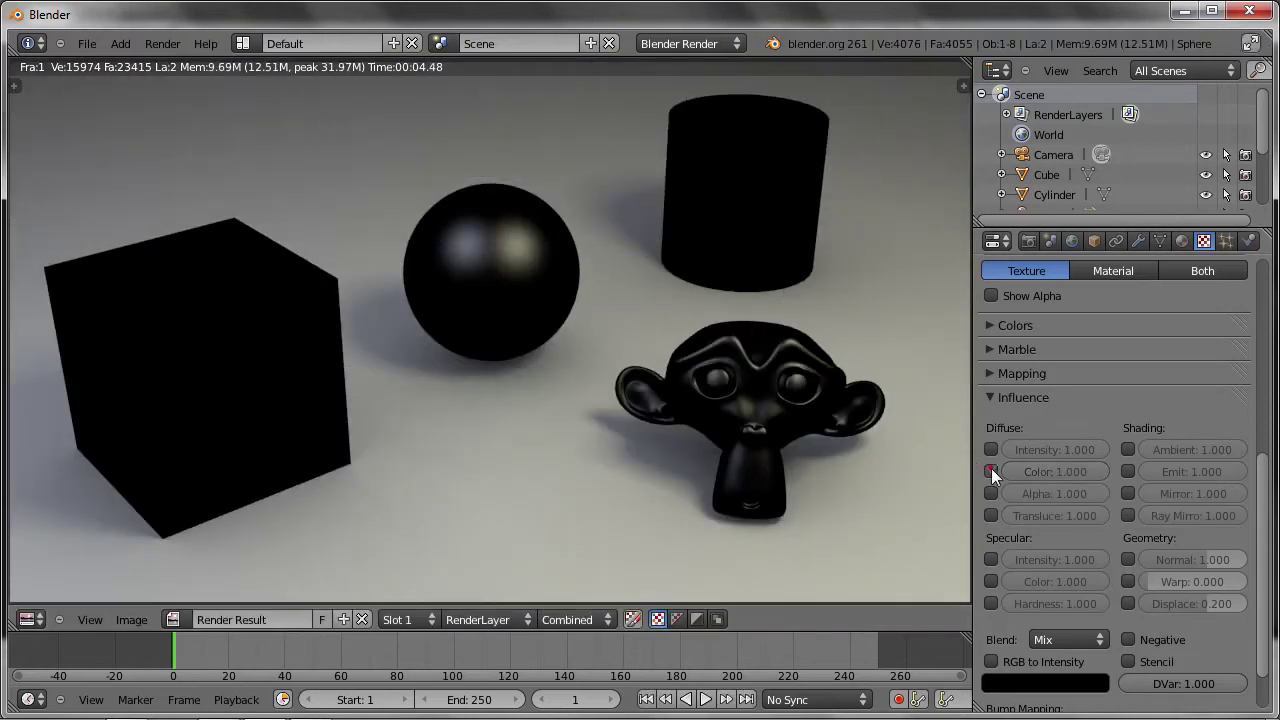
left_click(991, 449)
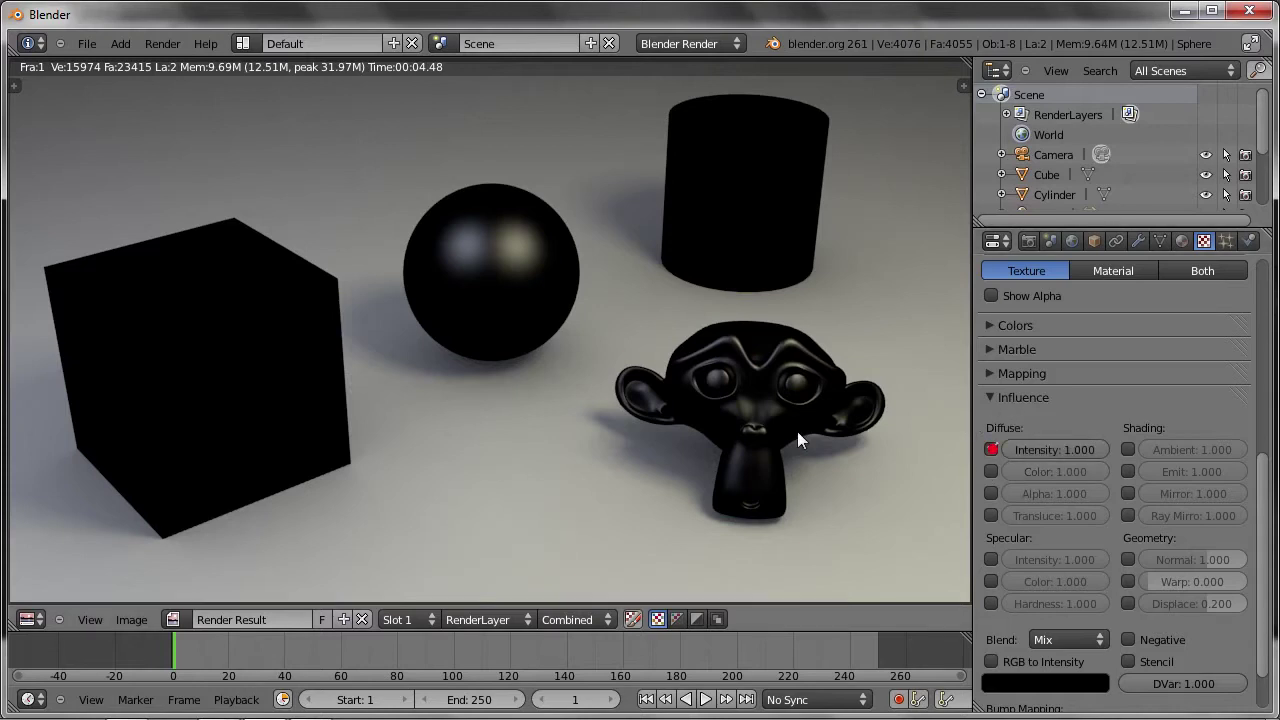
Render with intensity influence and expand the texture's Colors panel to inspect the ramp.
key("F12")
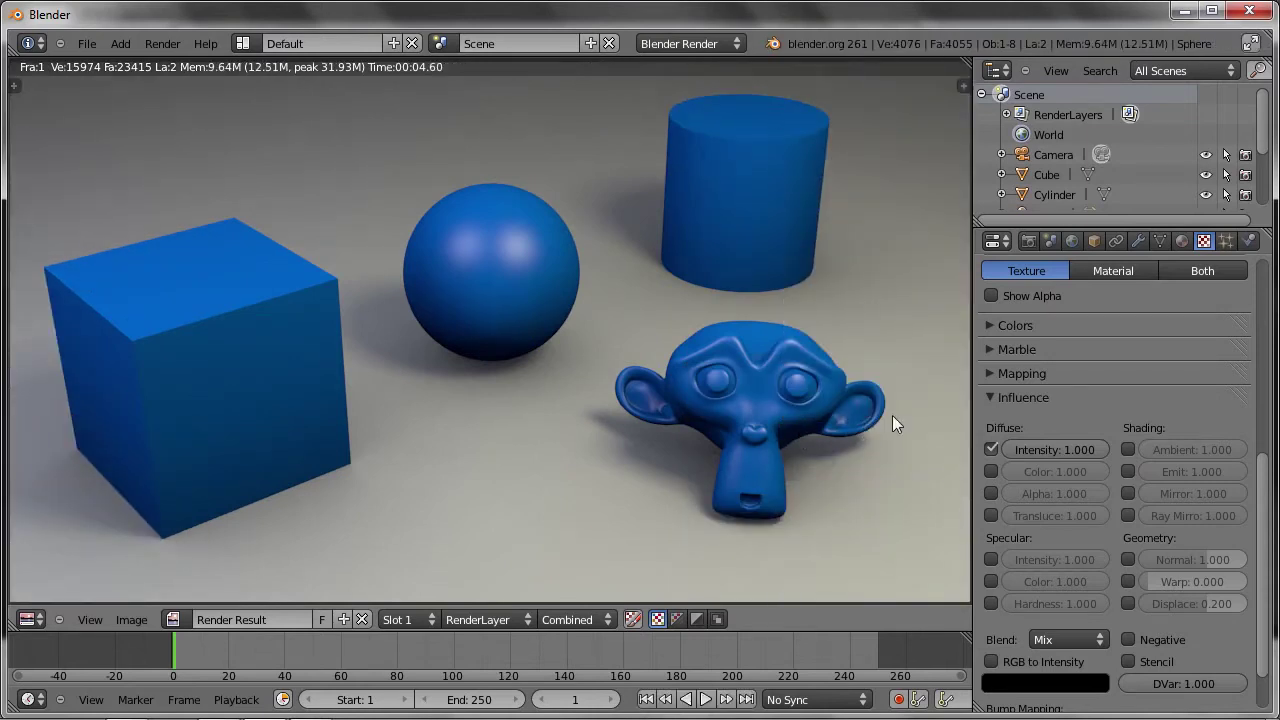
scroll(1135, 416, "up", 6)
scroll(1135, 416, "up", 2)
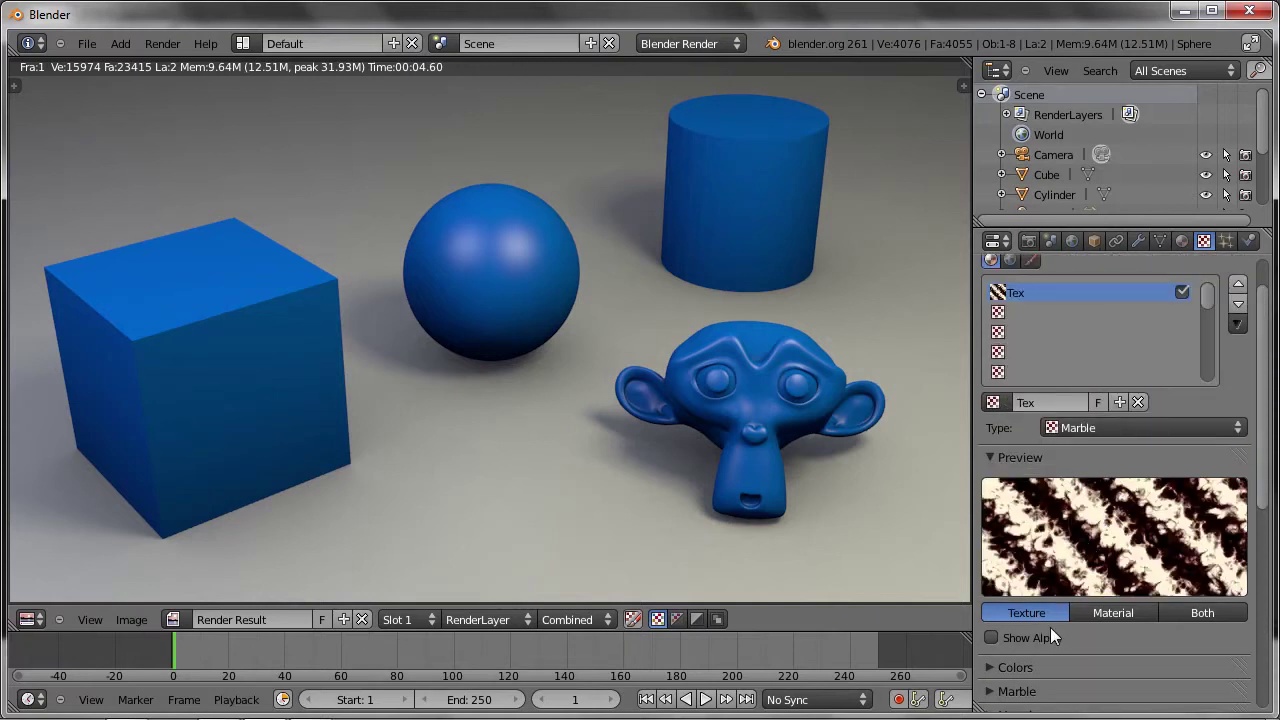
scroll(1016, 662, "down", 2)
left_click(989, 587)
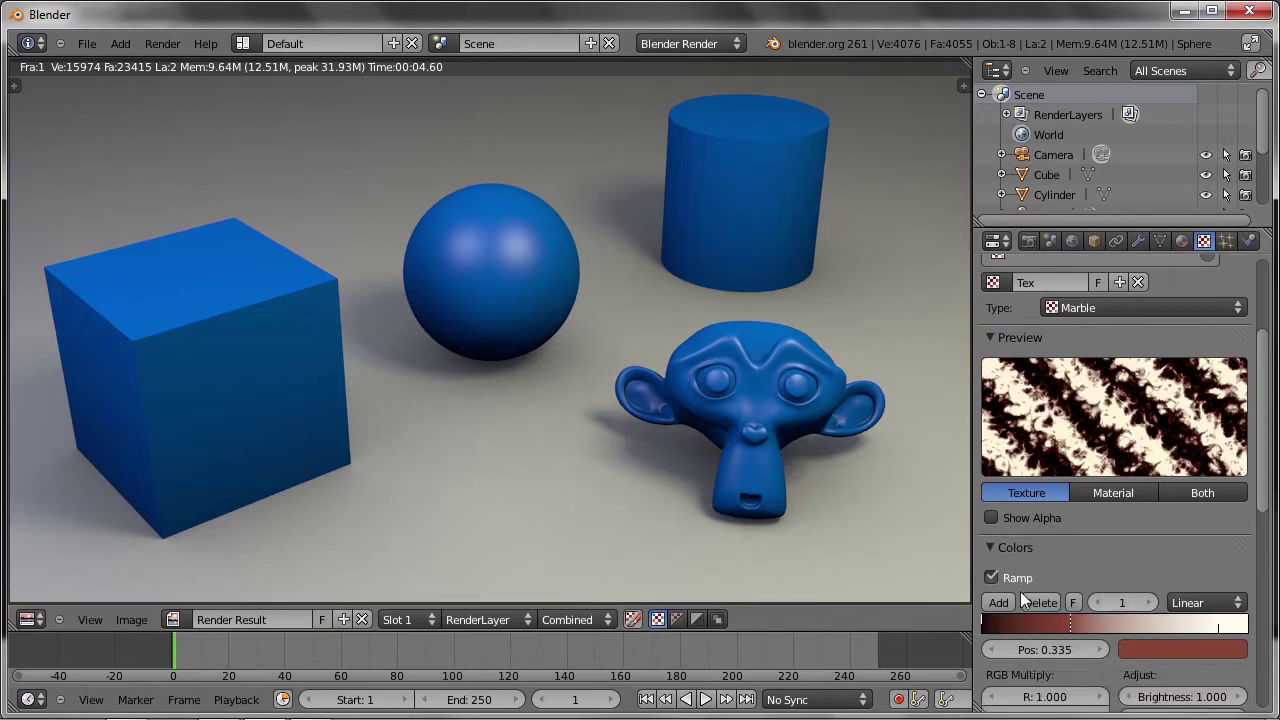
scroll(1089, 453, "down", 6)
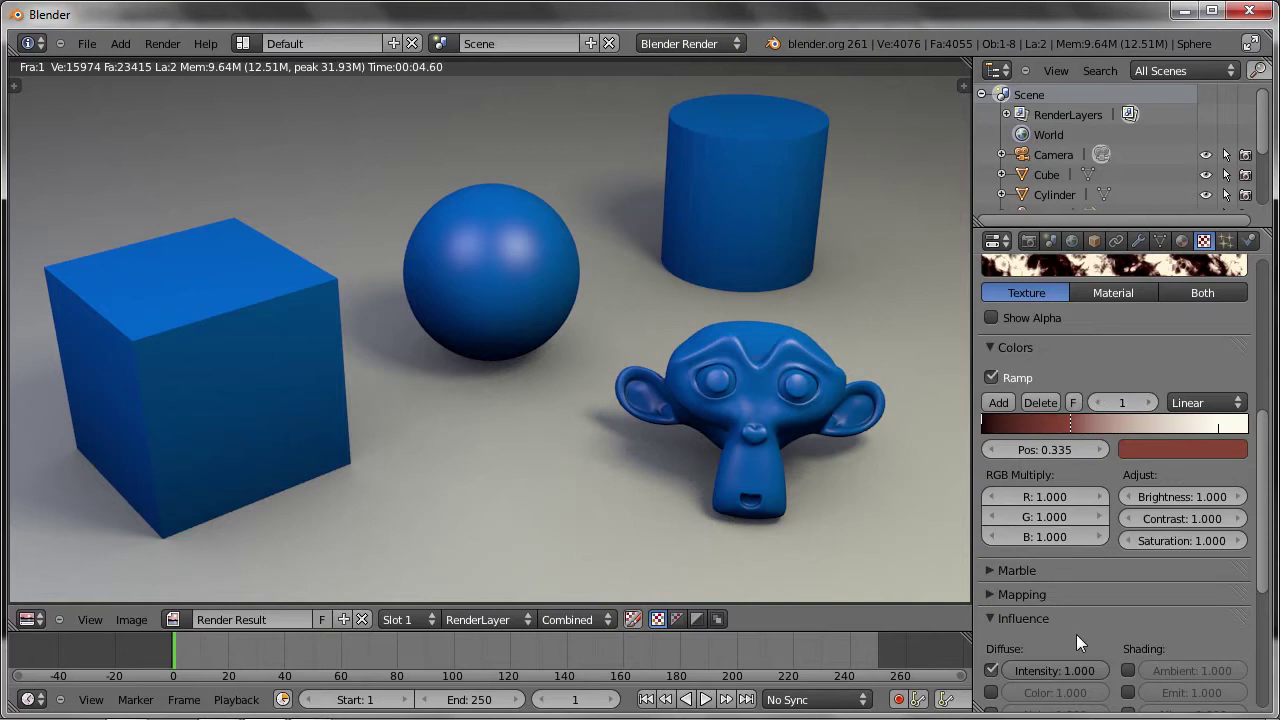
scroll(1085, 624, "down", 3)
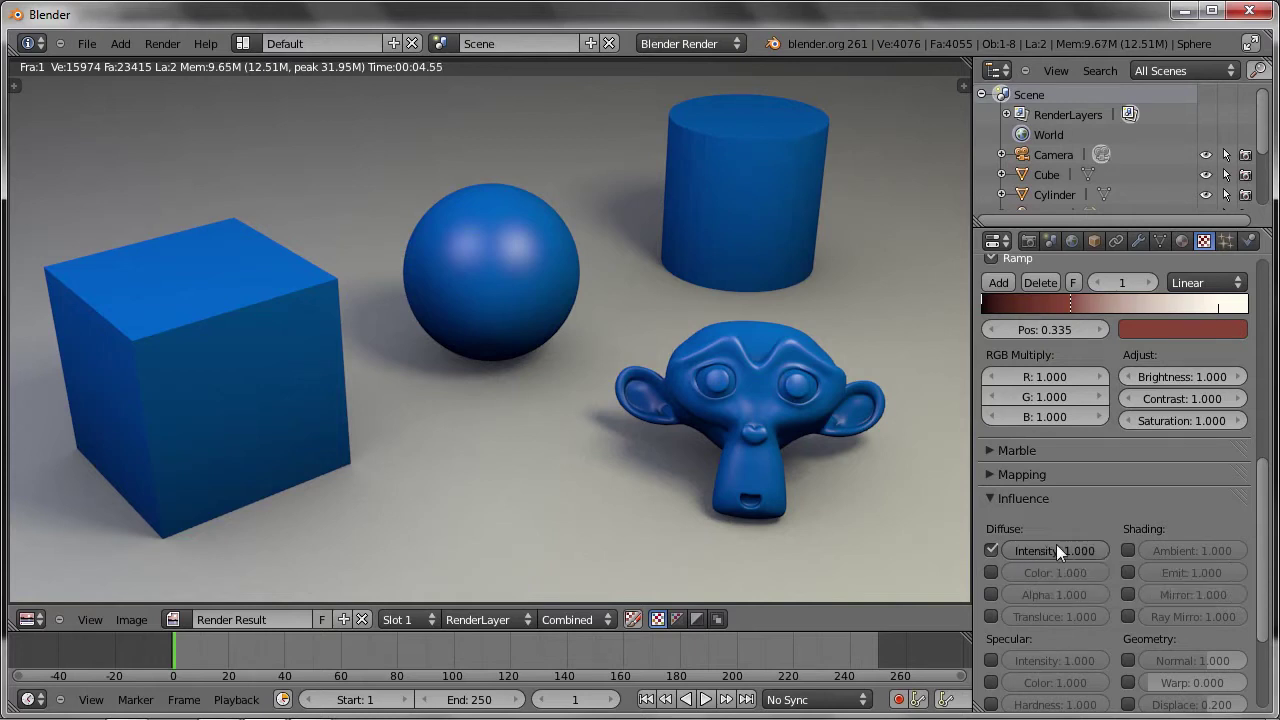
Test-render with the texture's Diffuse Intensity influence at 0, then restore it to 1.000.
left_click(1048, 548)
type("0")
key("Return")
key("F12")
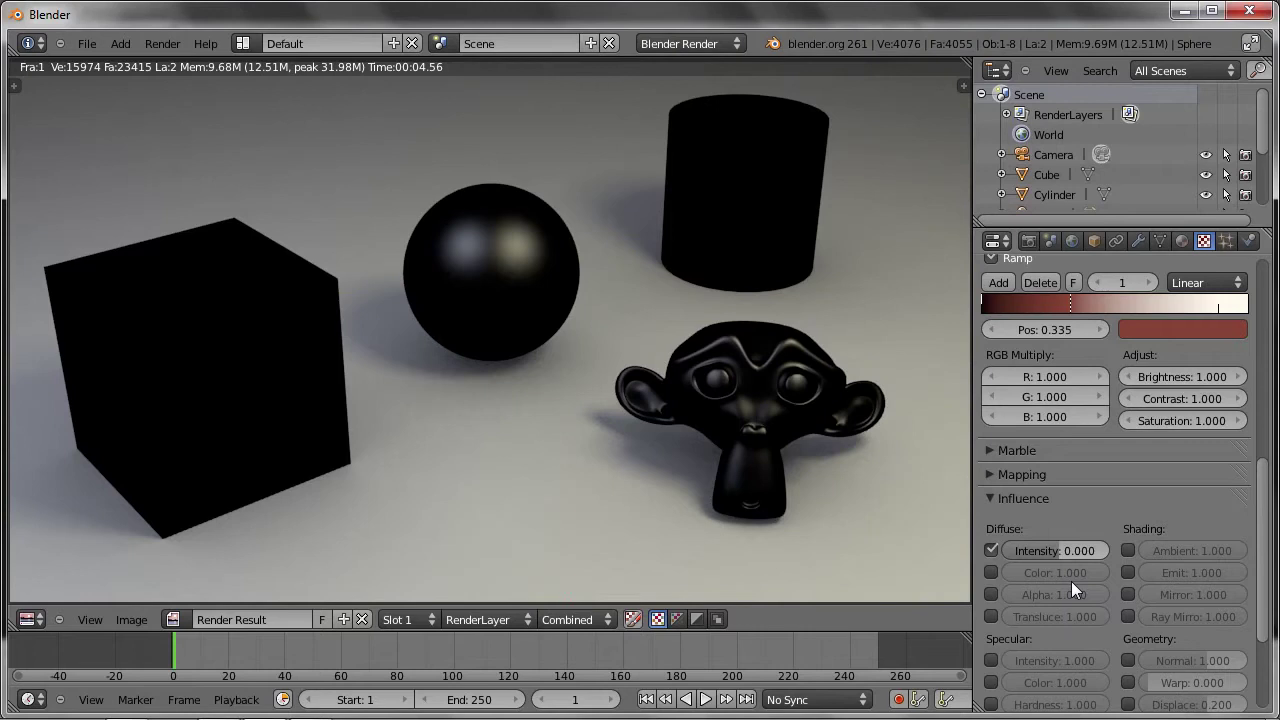
key("Escape")
left_click(1041, 549)
key("Escape")
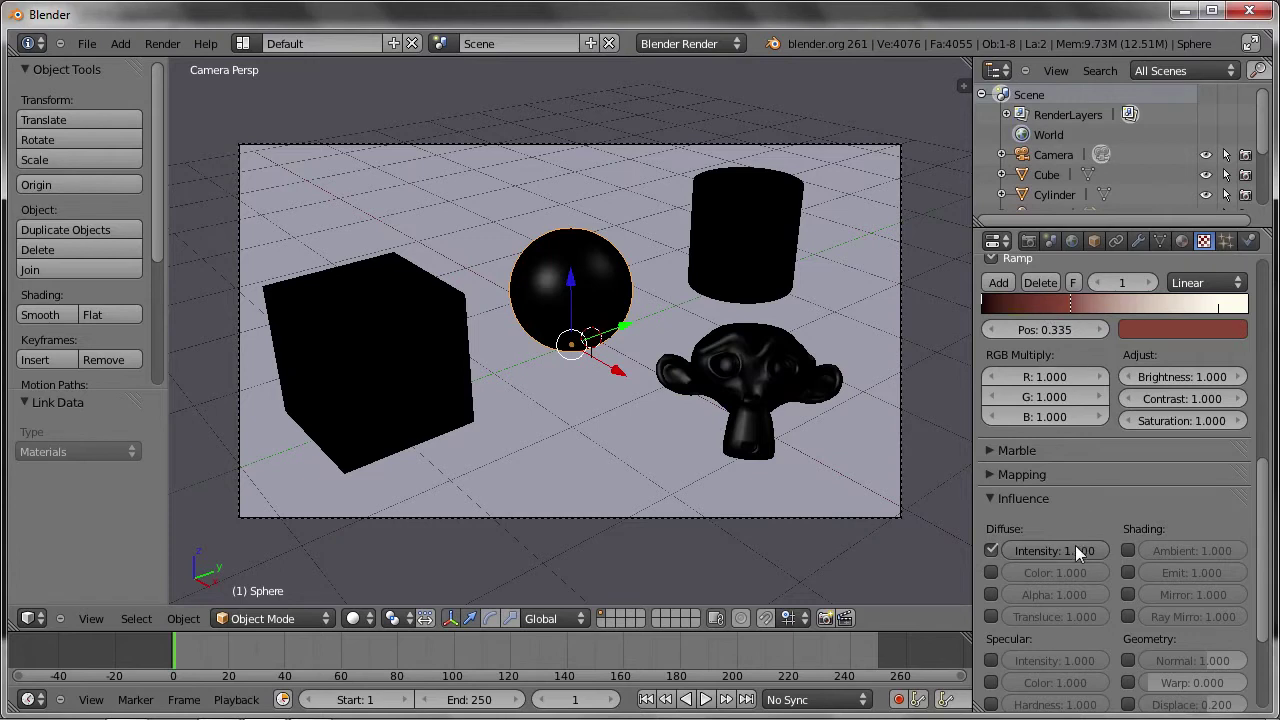
Enable RGB to Intensity on the marble texture and render the blue-streaked objects.
scroll(1082, 517, "down", 4)
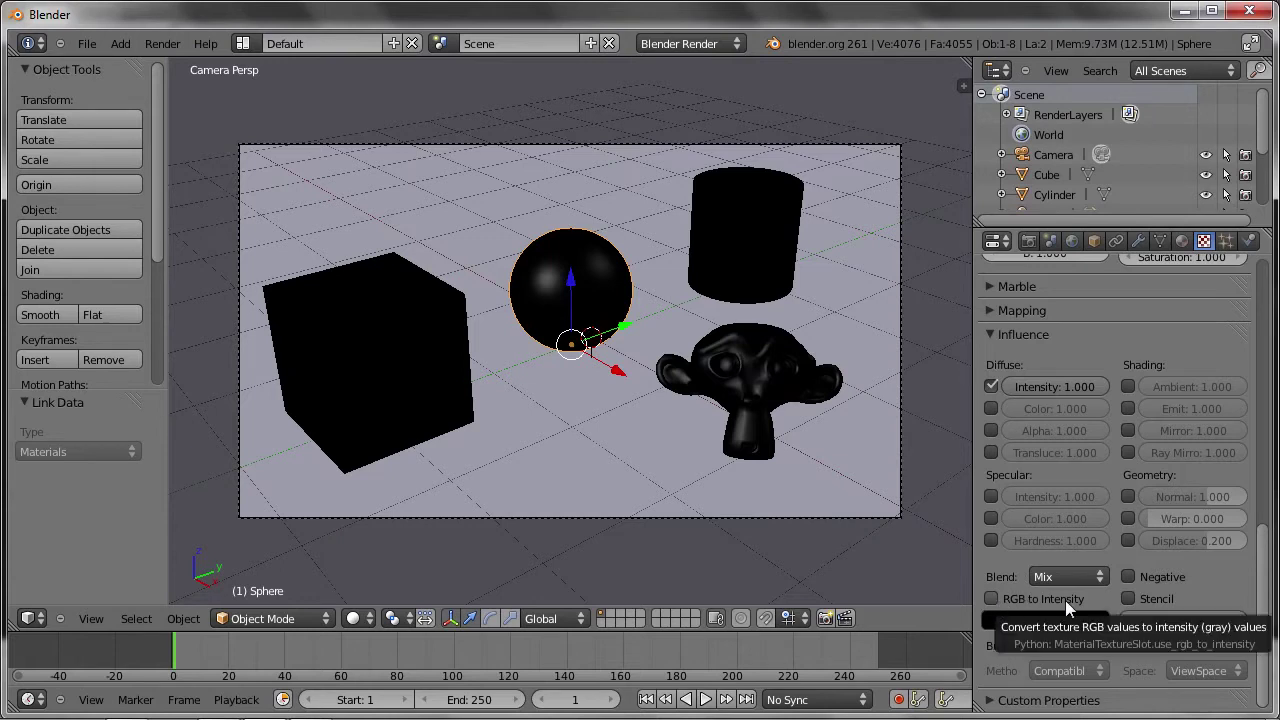
left_click(991, 598)
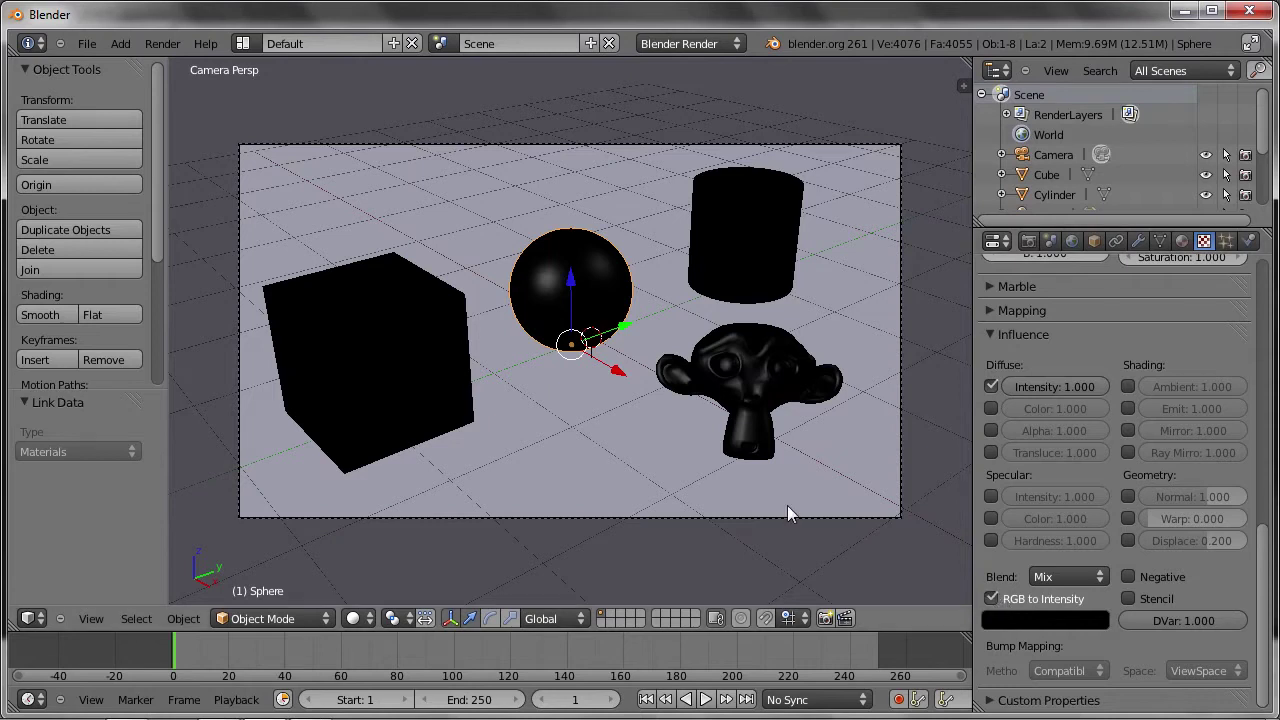
key("F12")
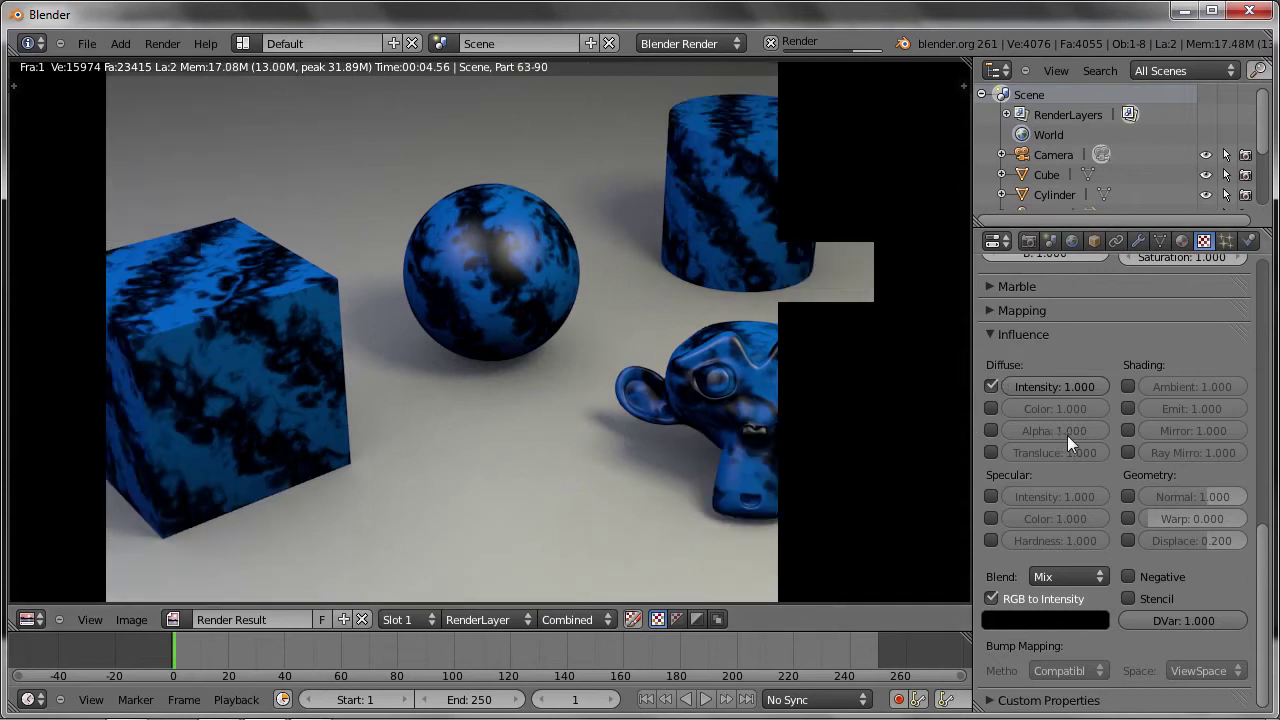
left_click_drag(1262, 580, 1275, 305)
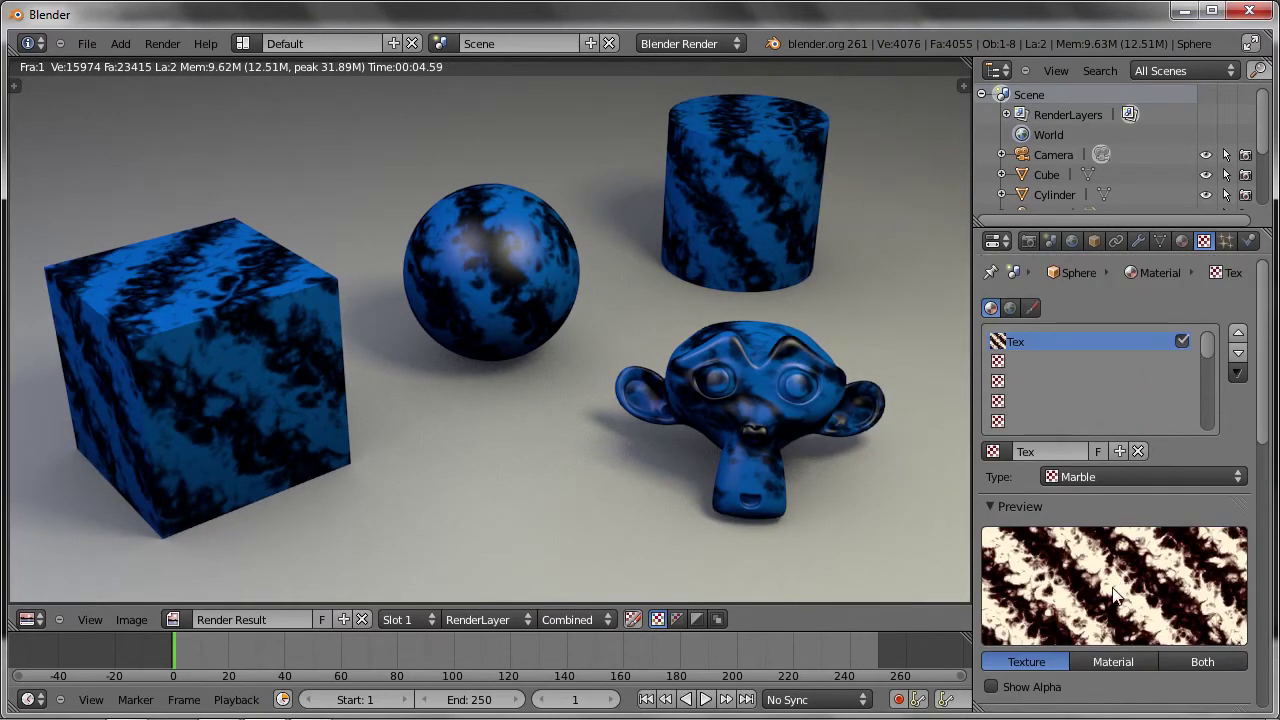
Re-enable Diffuse Color influence alongside intensity and render the darker blue-black marble.
scroll(1110, 590, "down", 5)
scroll(1084, 559, "down", 1)
scroll(1080, 550, "down", 5)
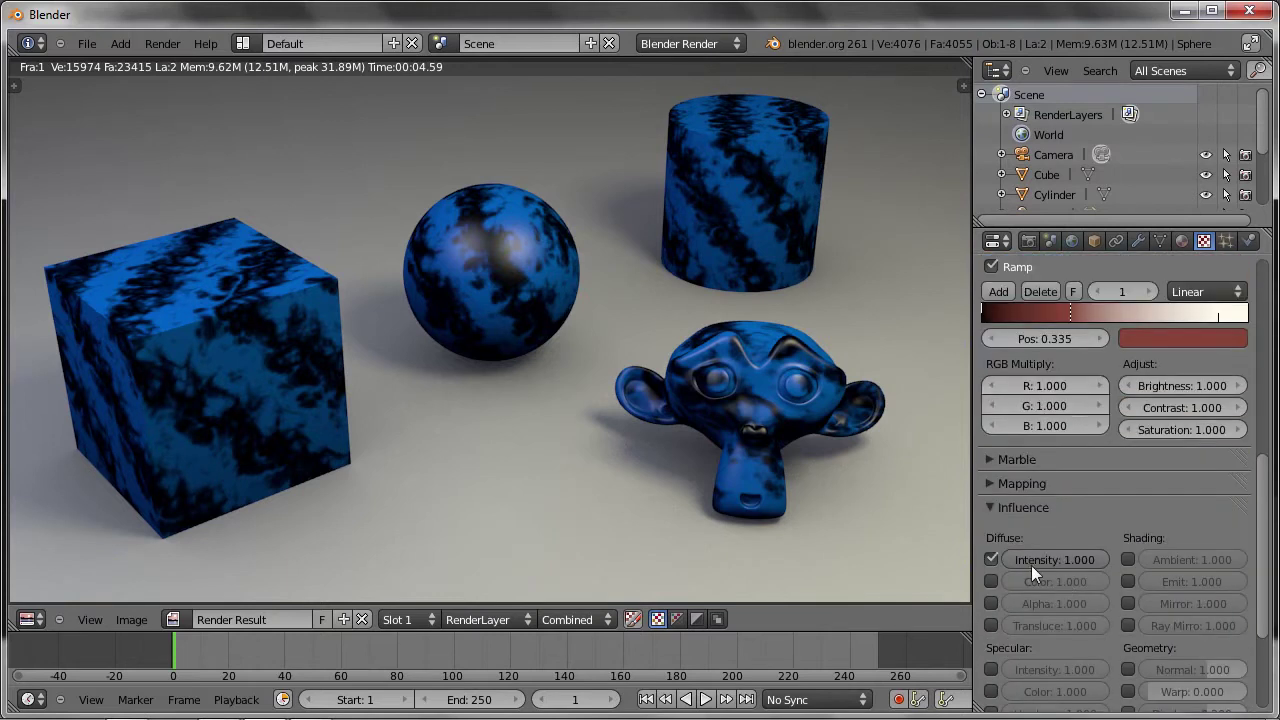
left_click_drag(1264, 545, 1253, 387)
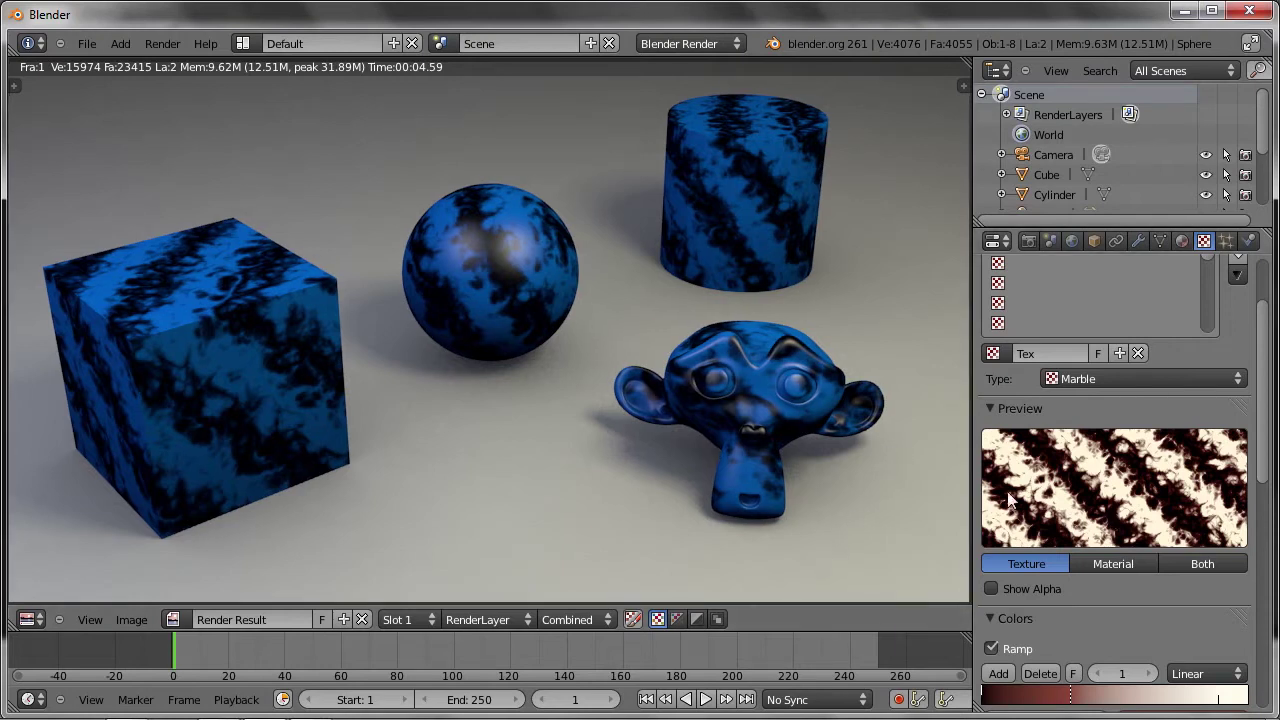
scroll(1044, 472, "down", 3)
scroll(1041, 464, "down", 4)
scroll(1041, 464, "down", 6)
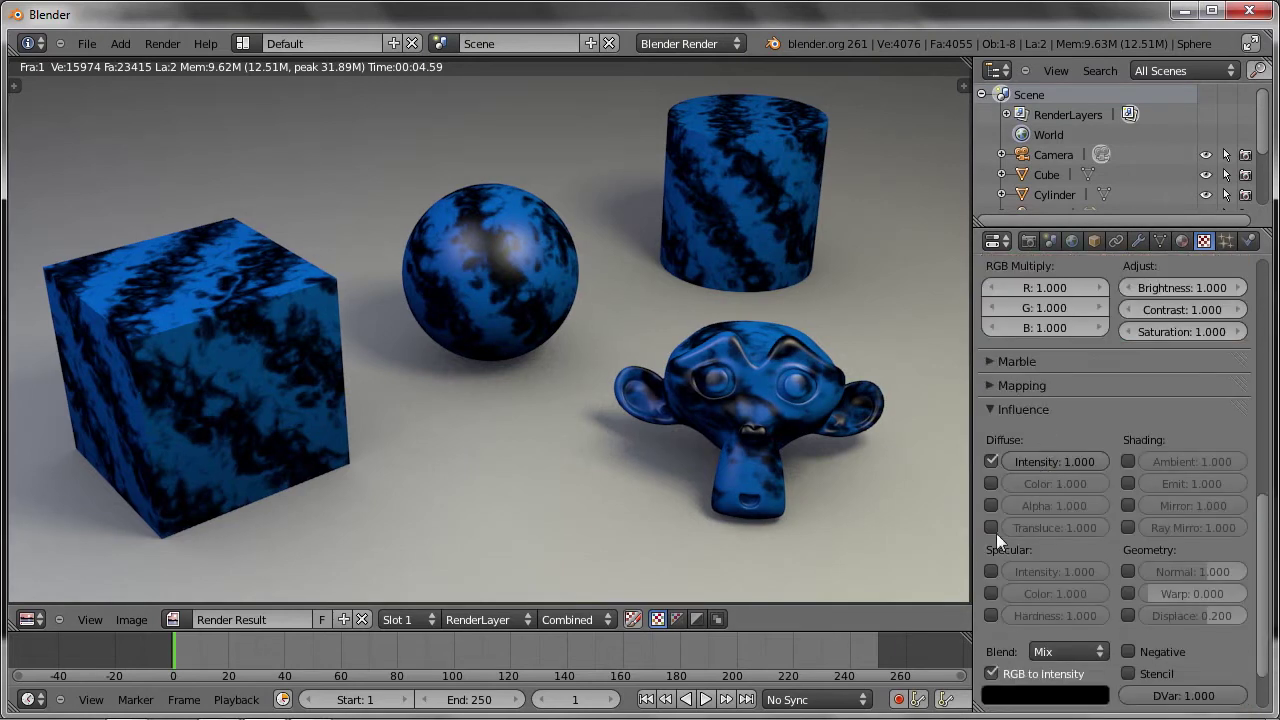
left_click(994, 481)
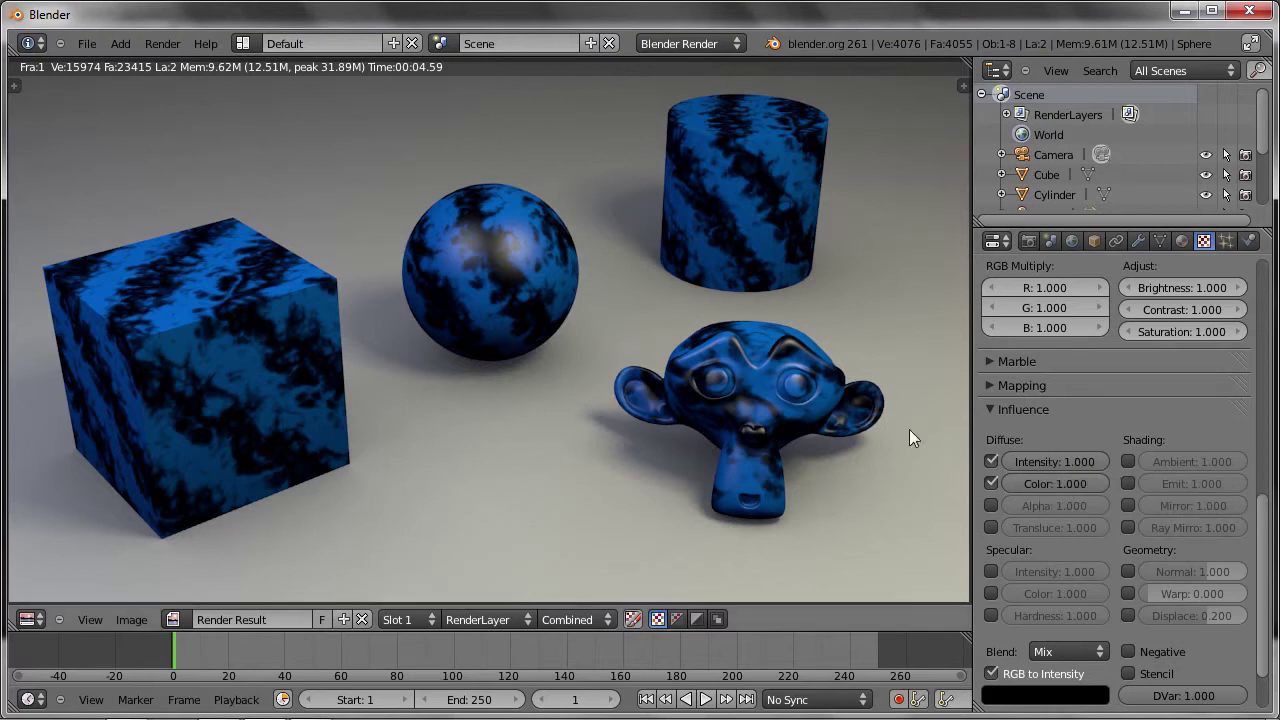
key("F12")
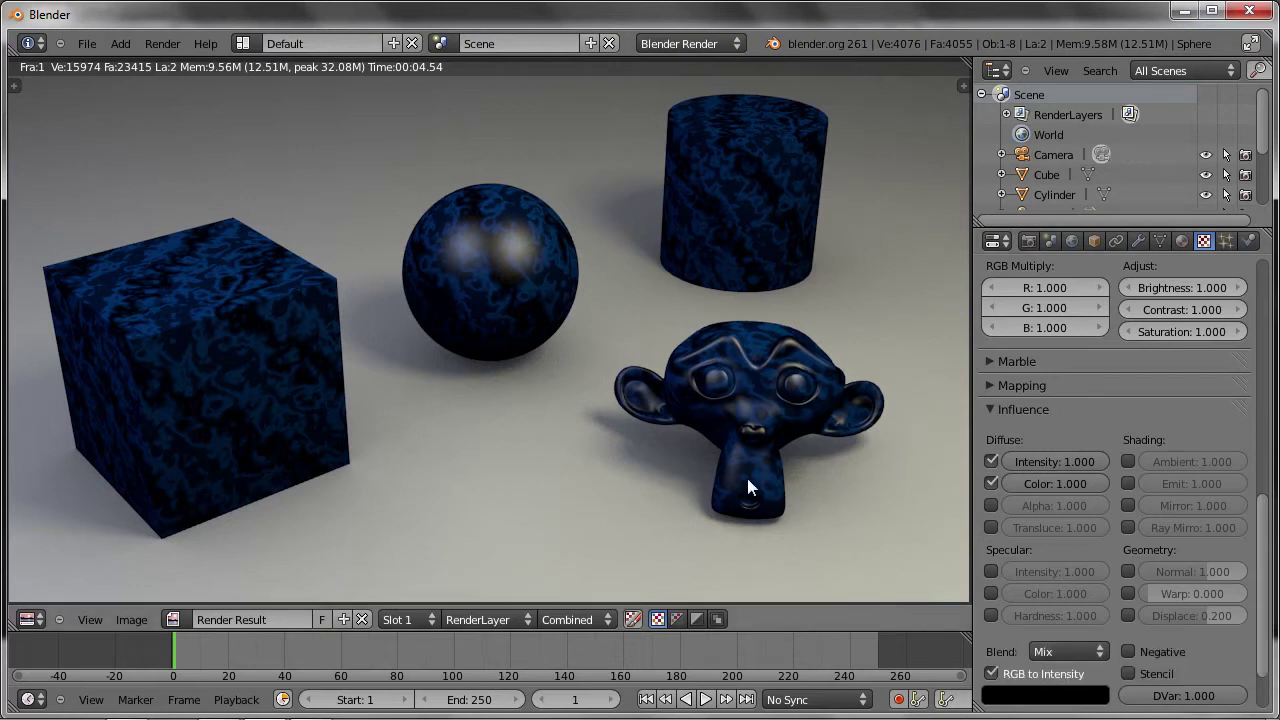
key("Escape")
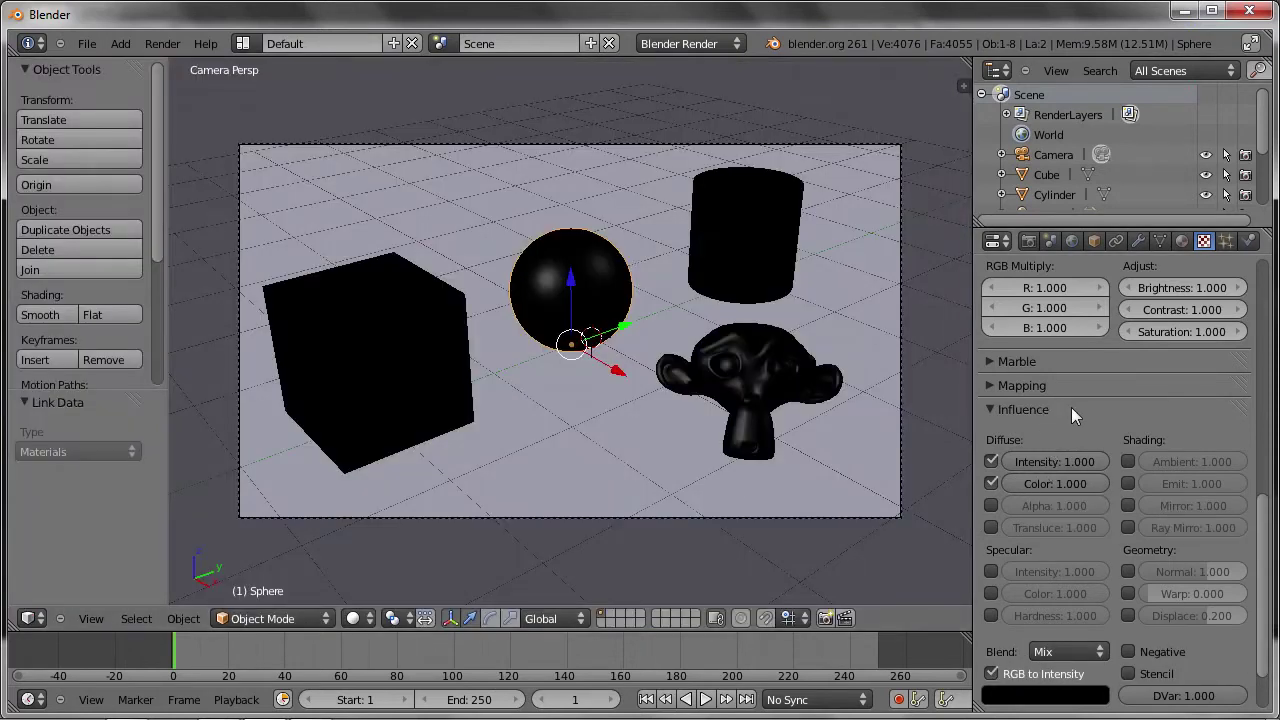
Turn off Diffuse Color influence and reuse the existing Tex texture in the second slot.
left_click(991, 483)
left_click_drag(1259, 560, 1255, 265)
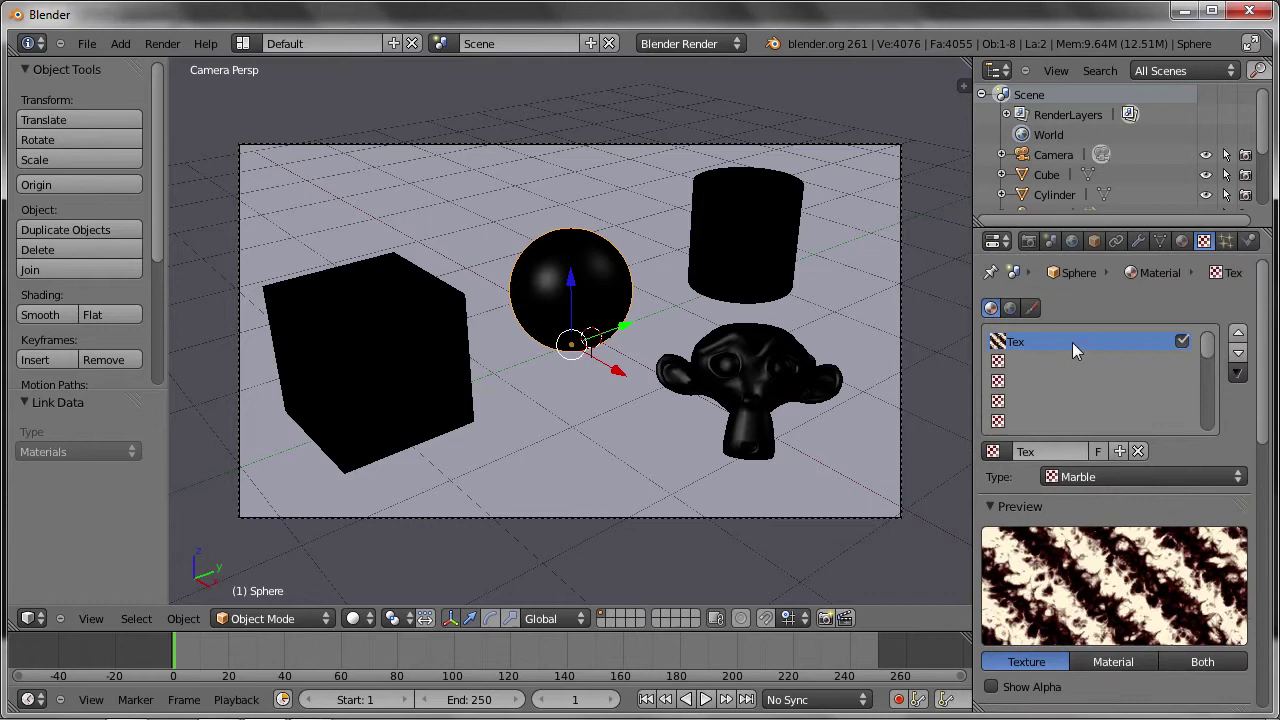
left_click(1003, 364)
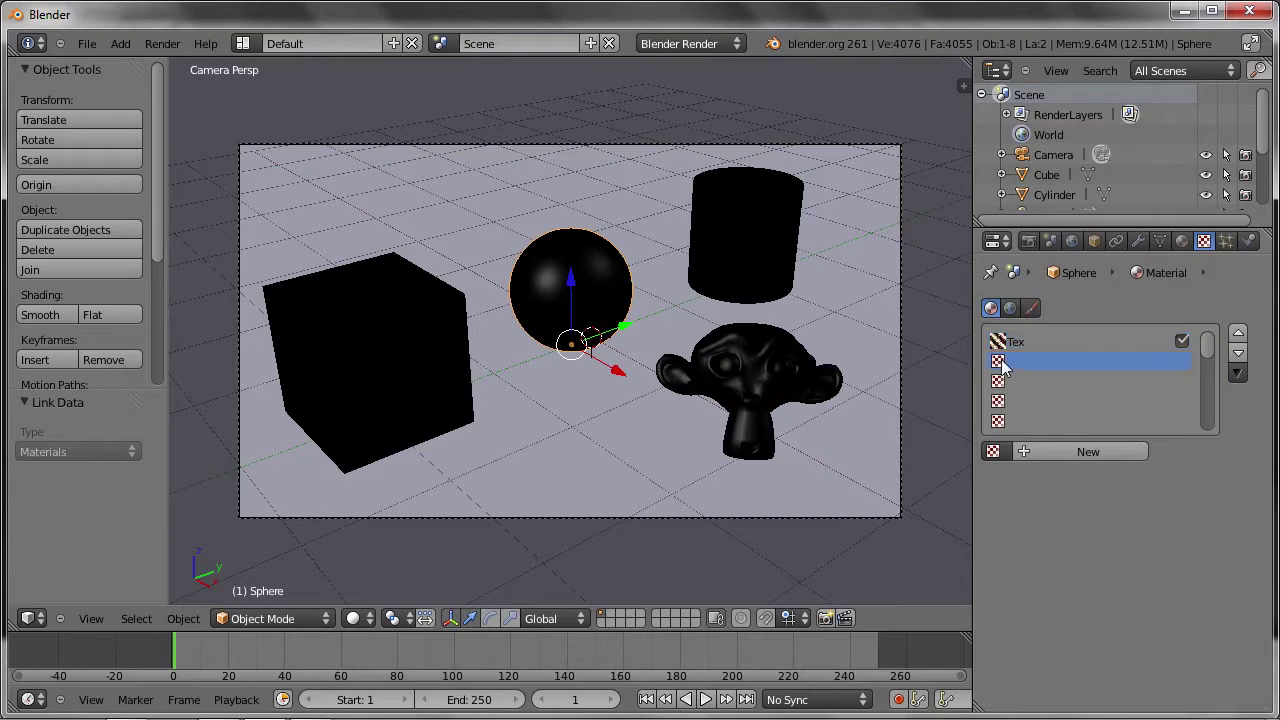
left_click(994, 452)
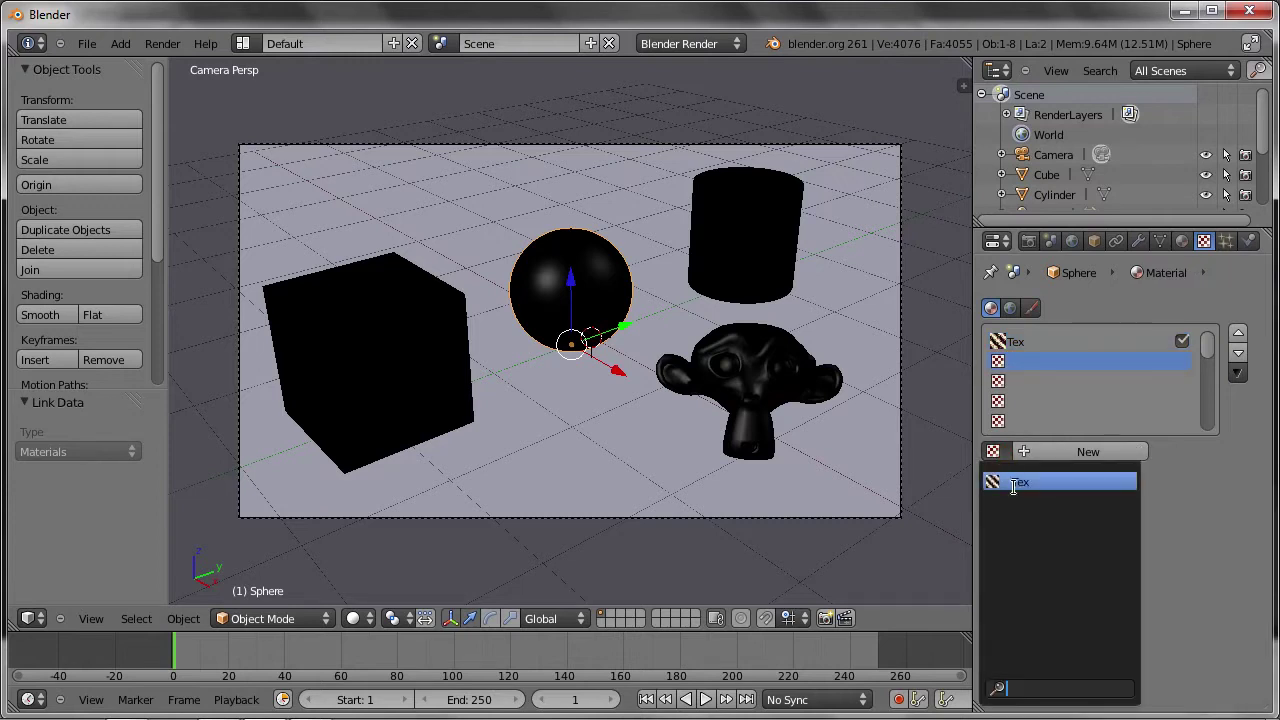
left_click(1010, 484)
Switch off a remaining texture option lower in the panel and render the black-and-white marble.
scroll(1043, 484, "down", 5)
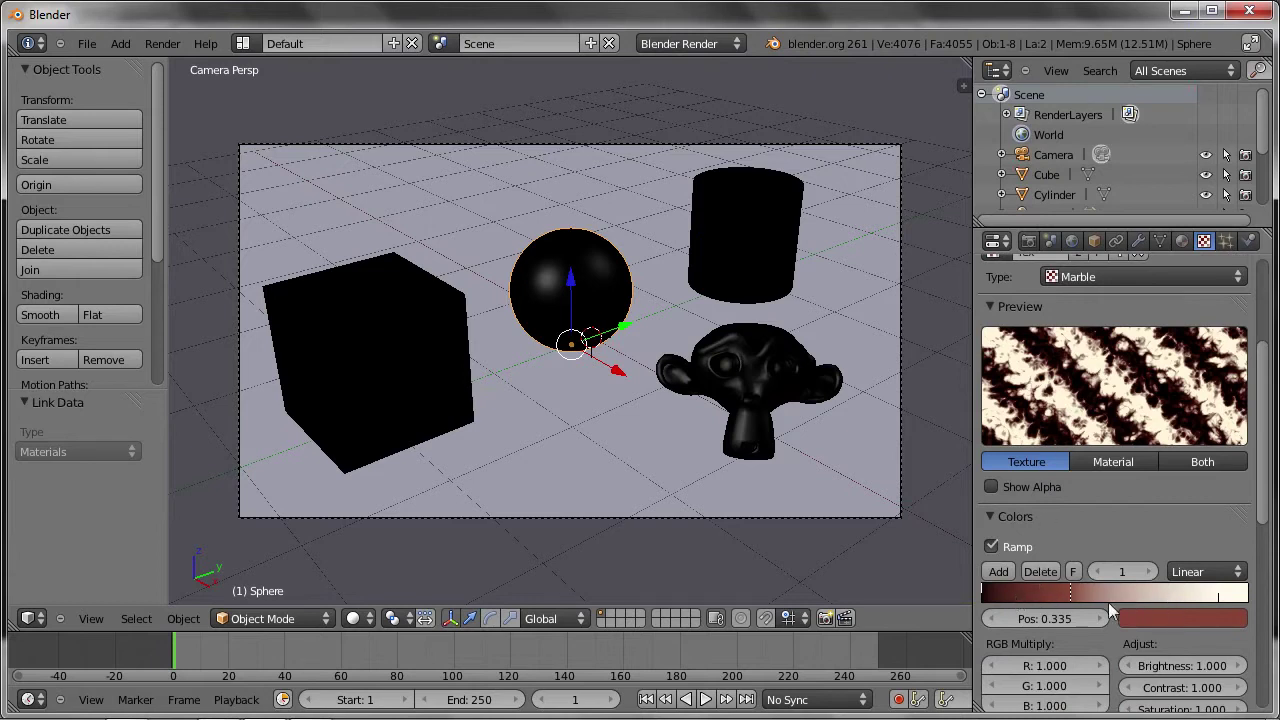
scroll(1086, 525, "down", 7)
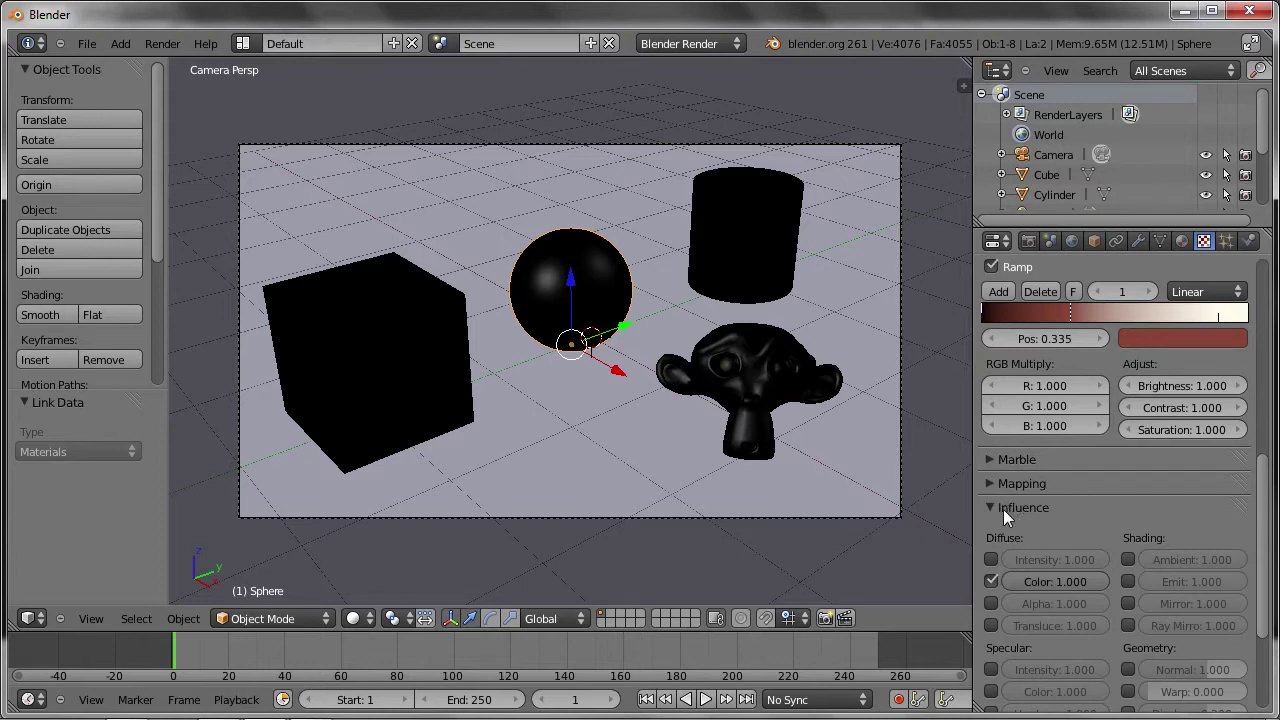
scroll(1010, 580, "down", 4)
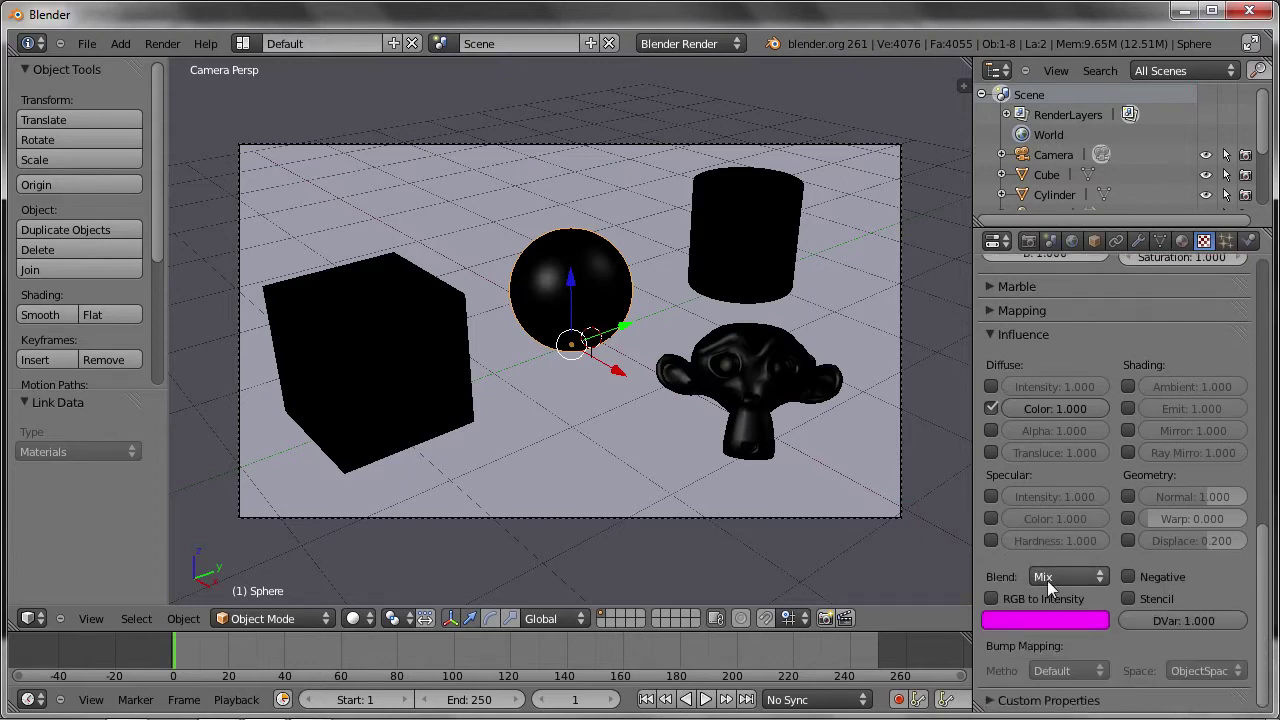
left_click(992, 408)
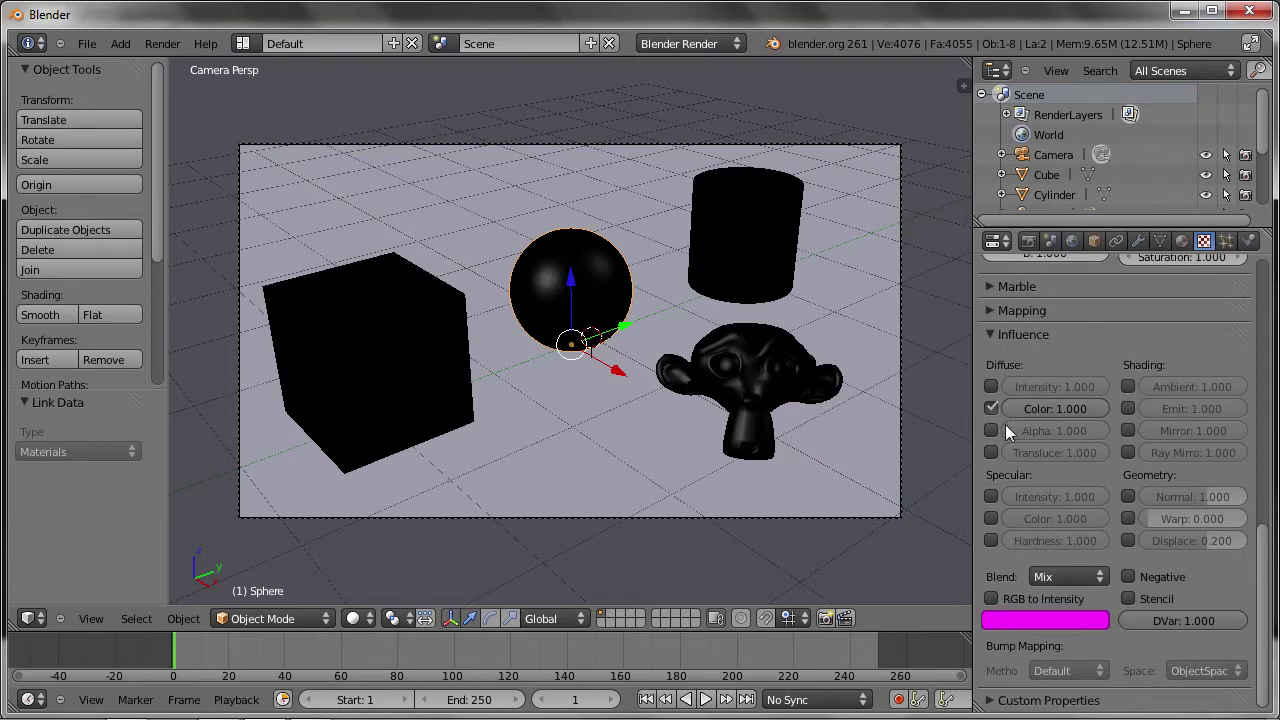
key("F12")
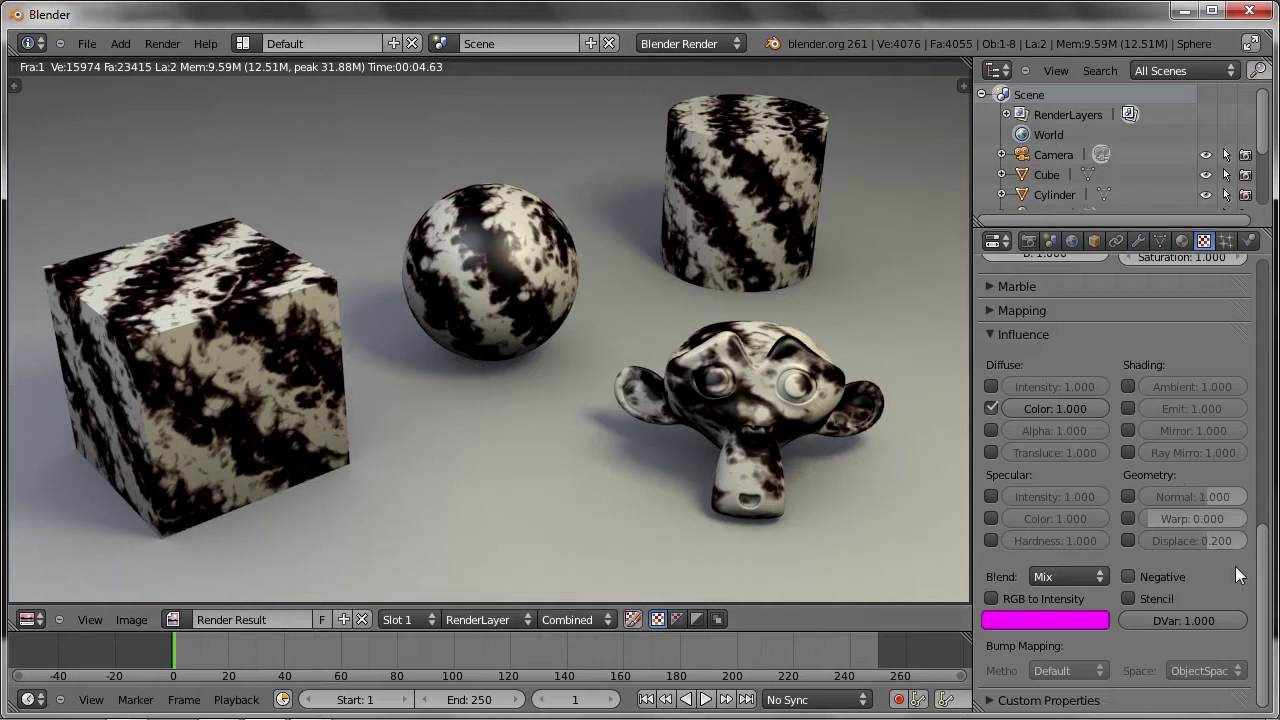
Make the second slot's texture an independent single-user copy, Tex.001.
scroll(1235, 566, "up", 10)
left_click(1012, 342)
scroll(1266, 350, "down", 3)
scroll(1266, 340, "up", 3)
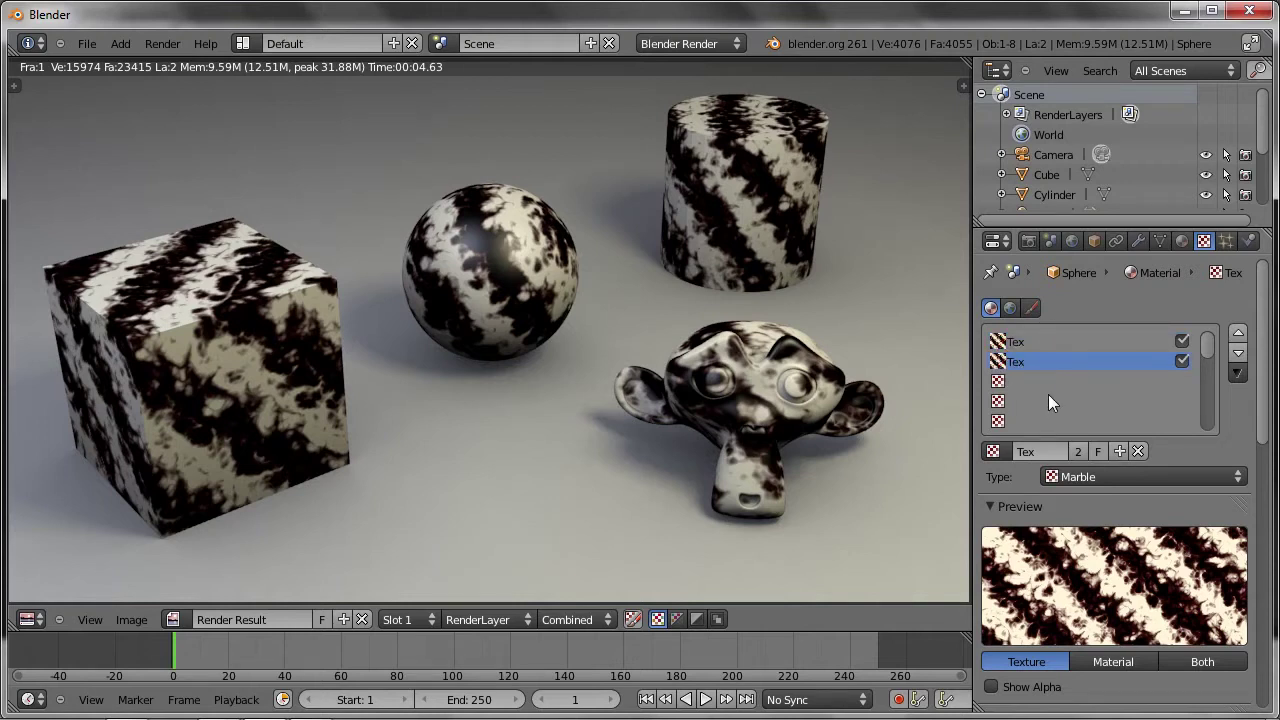
left_click(1079, 452)
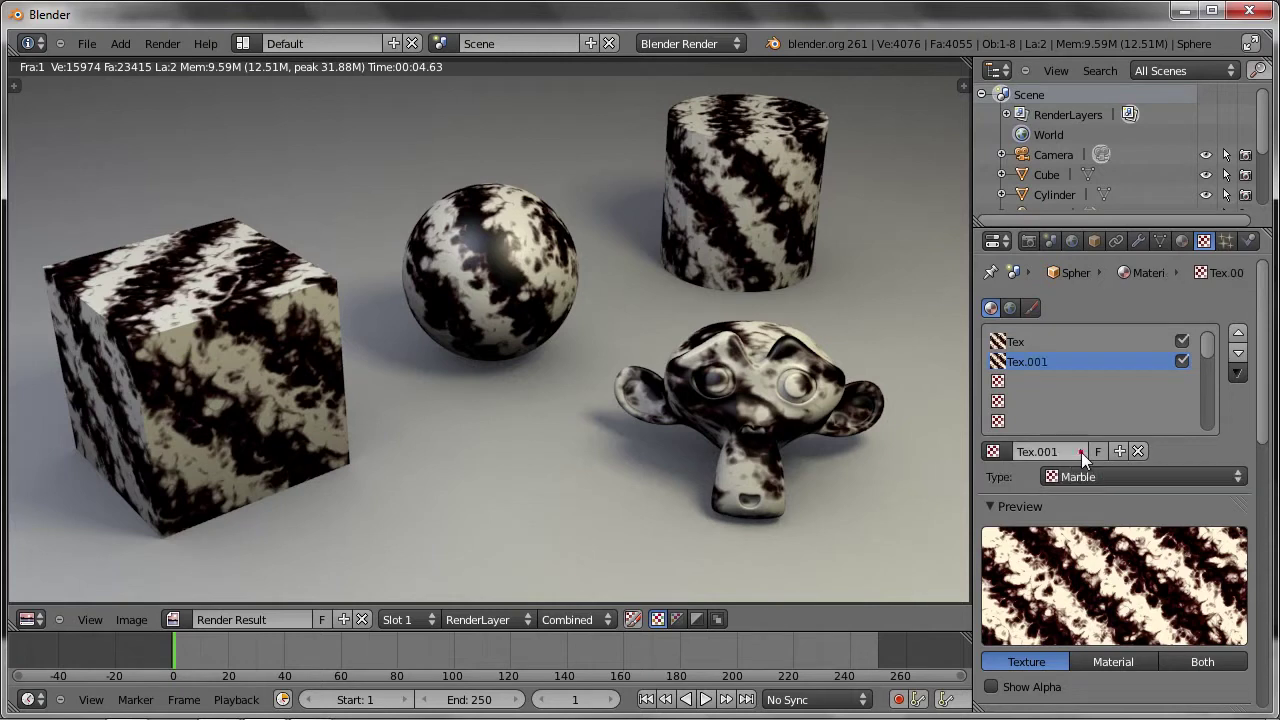
left_click(1015, 342)
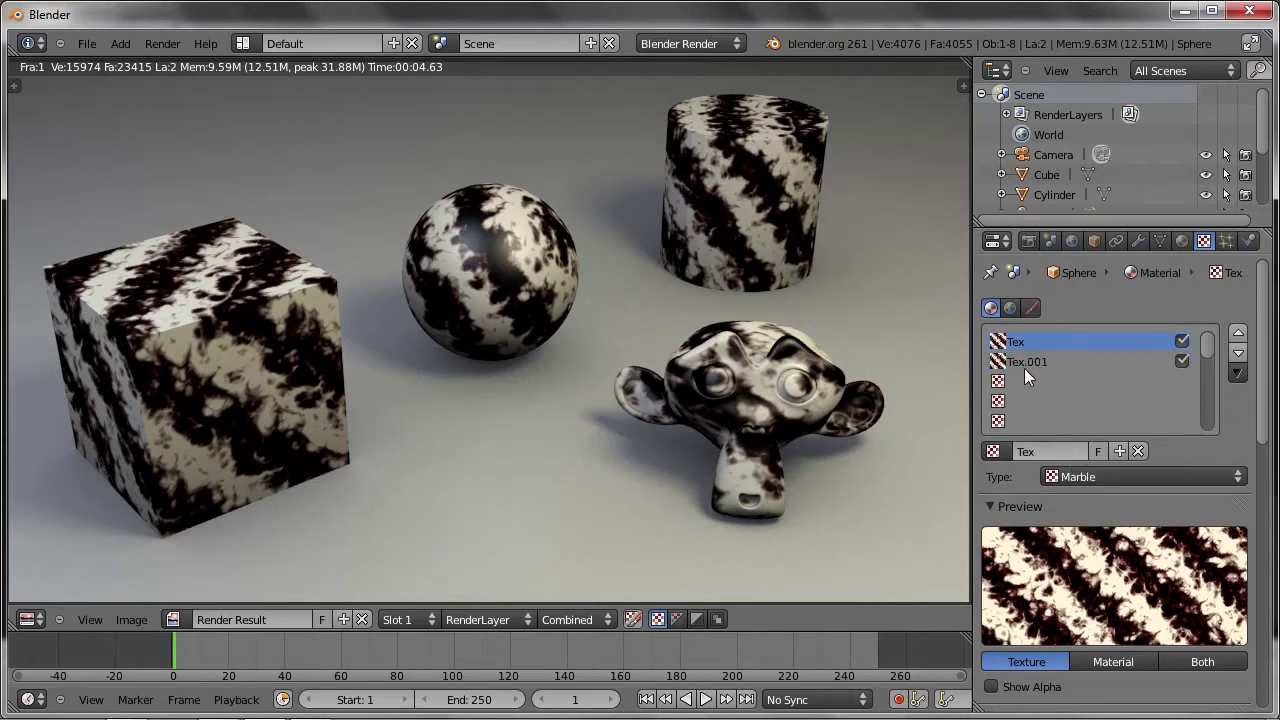
left_click(1022, 364)
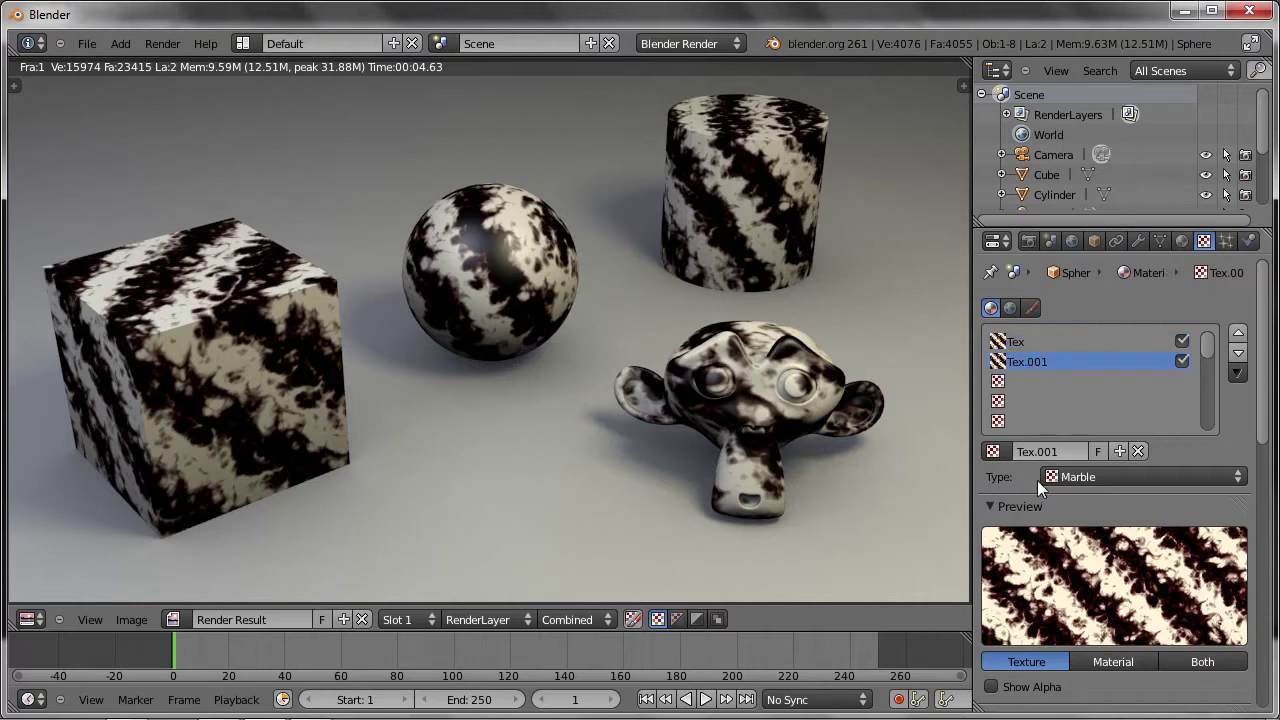
Set Tex.001 to Clouds with a purple ramp stop at 0.219 and white at 0.790.
left_click(1067, 475)
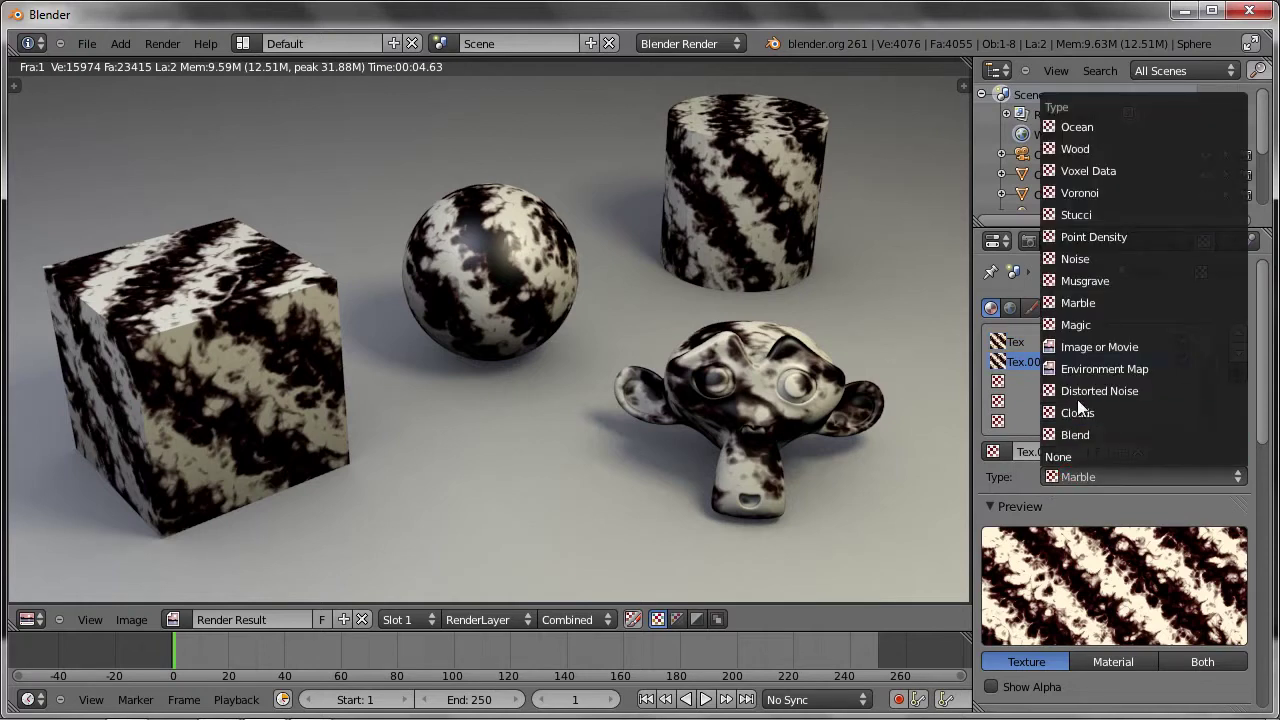
left_click(1079, 412)
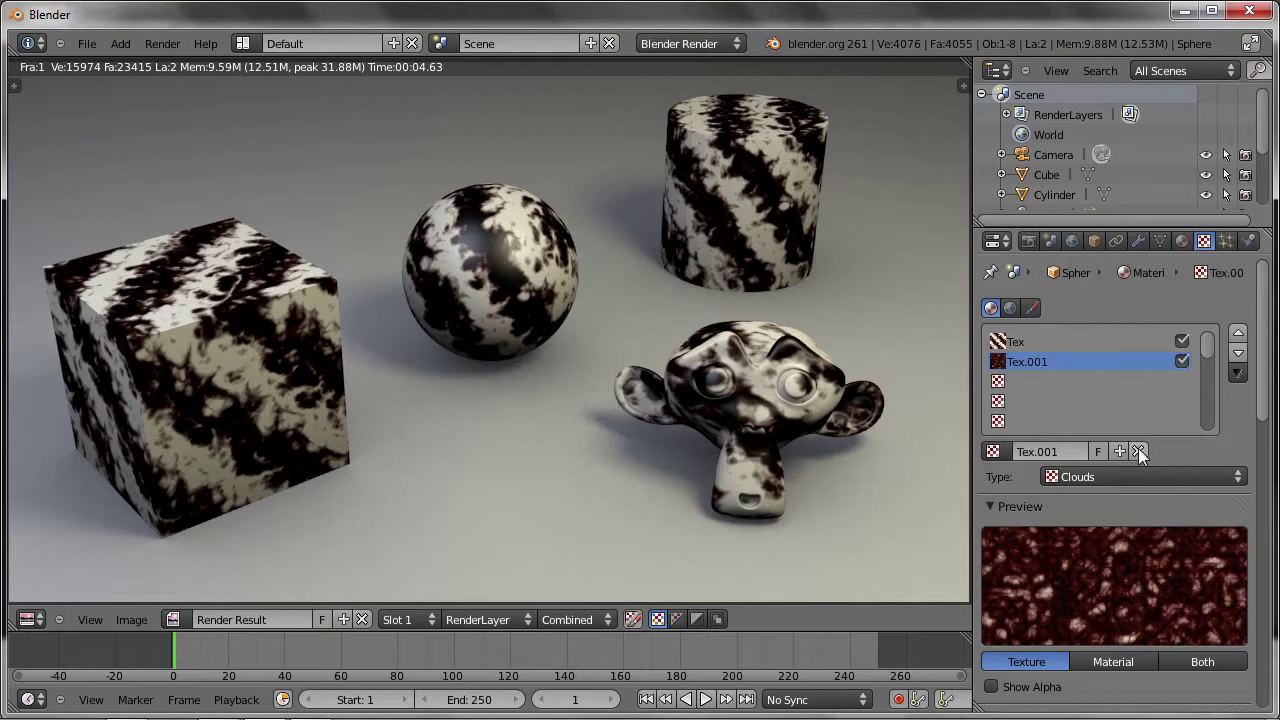
scroll(1080, 510, "down", 5)
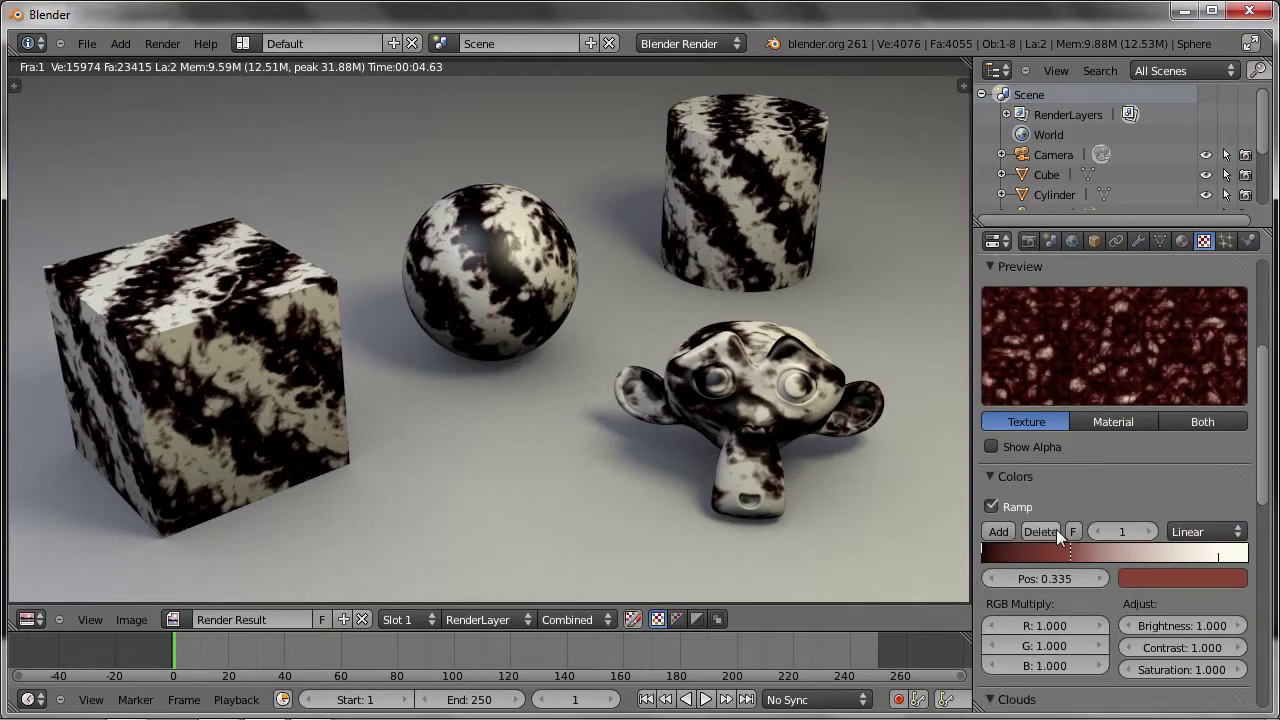
left_click_drag(1068, 552, 1062, 552)
left_click(1145, 578)
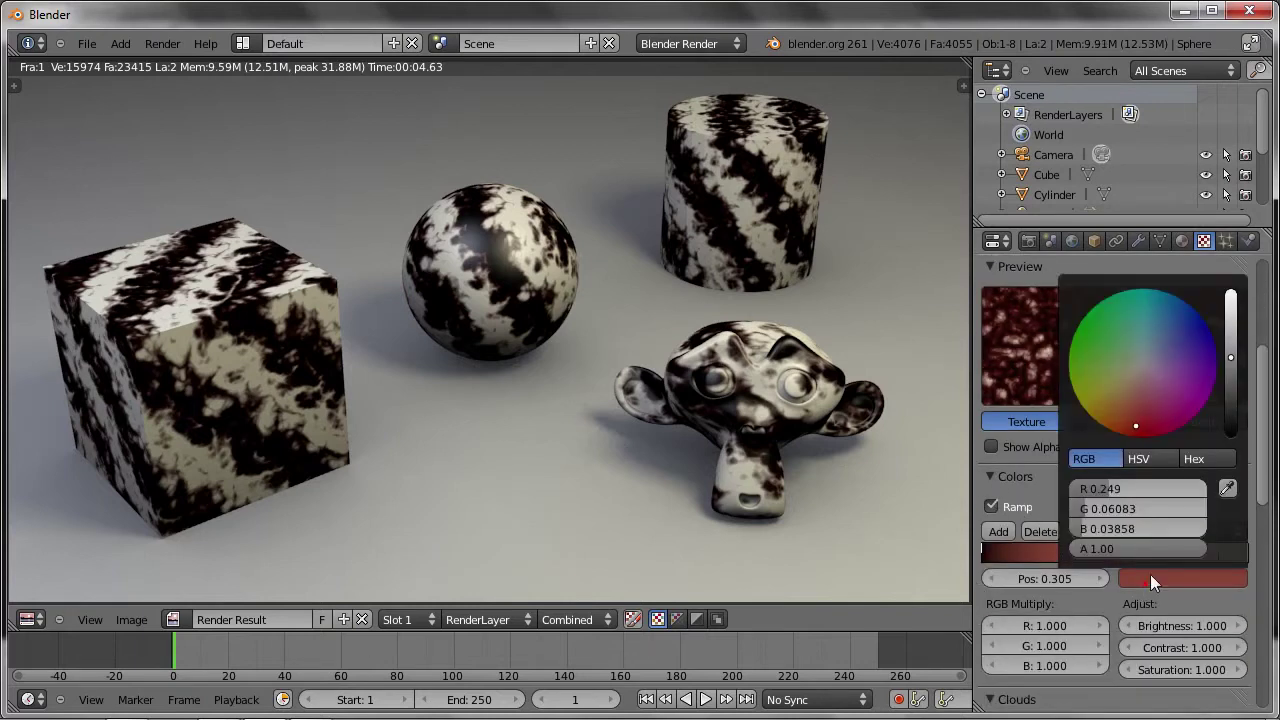
left_click(1150, 402)
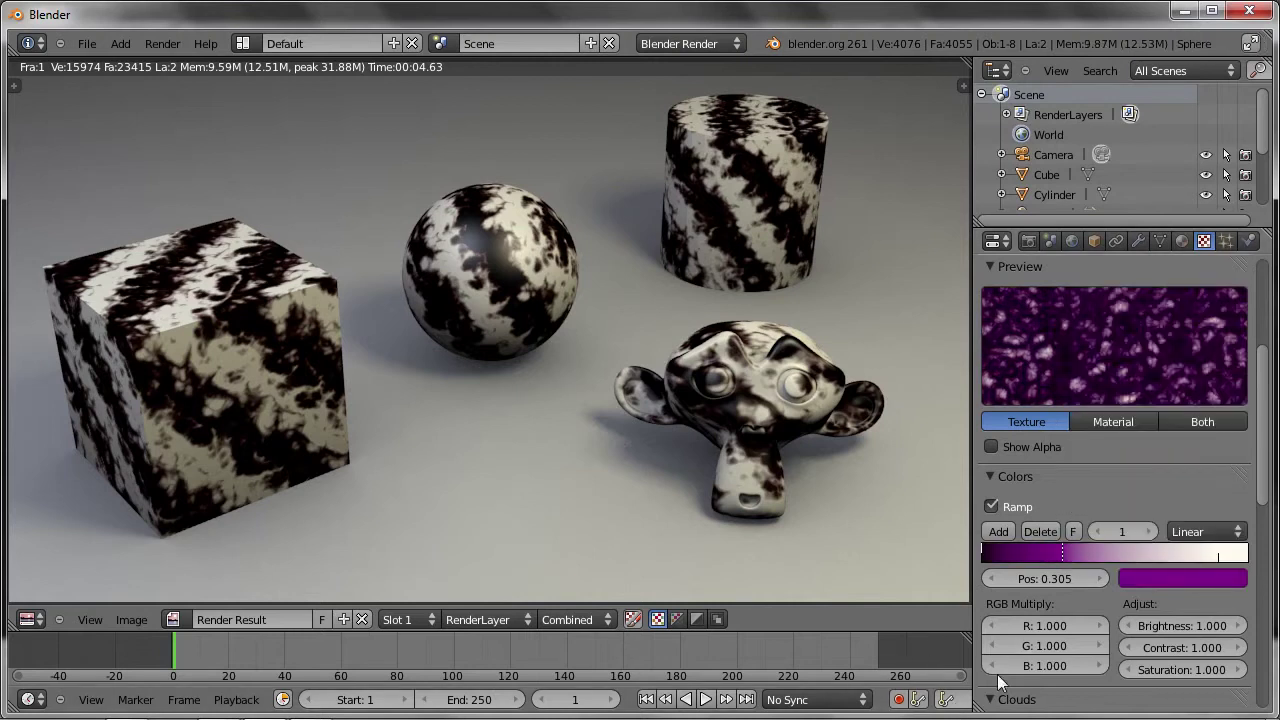
left_click_drag(1200, 556, 1192, 556)
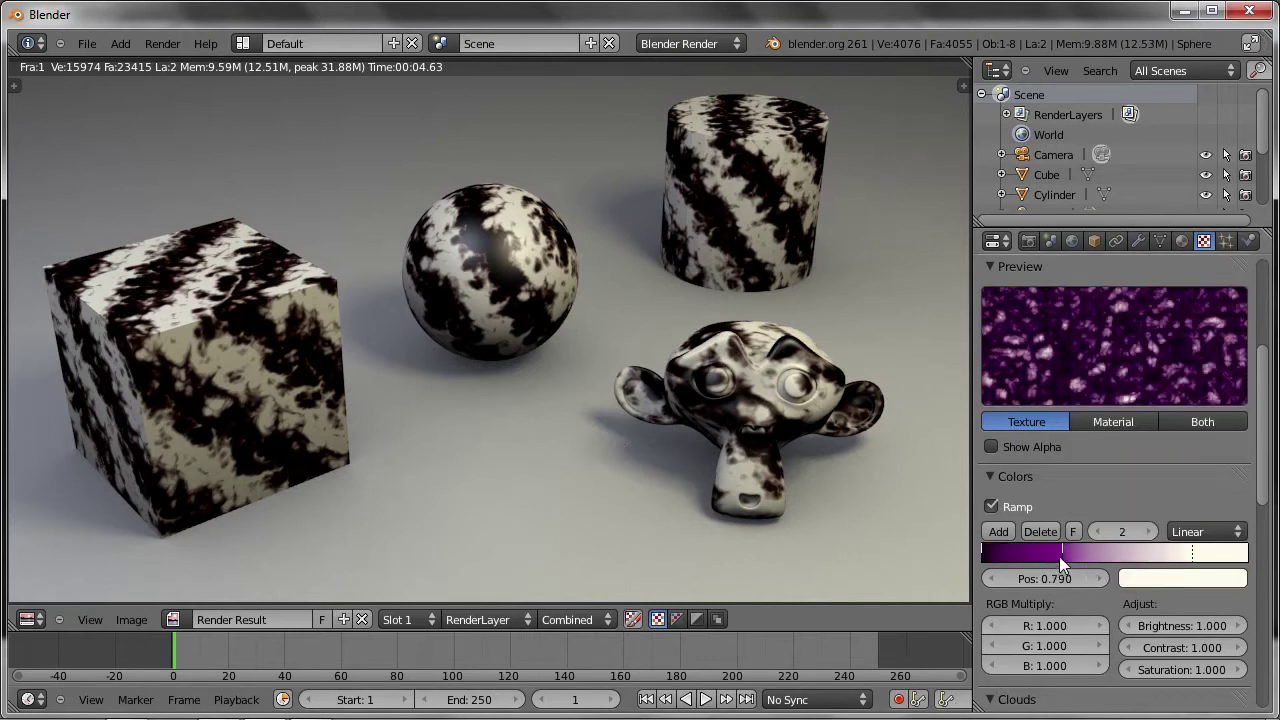
left_click_drag(1059, 556, 1036, 552)
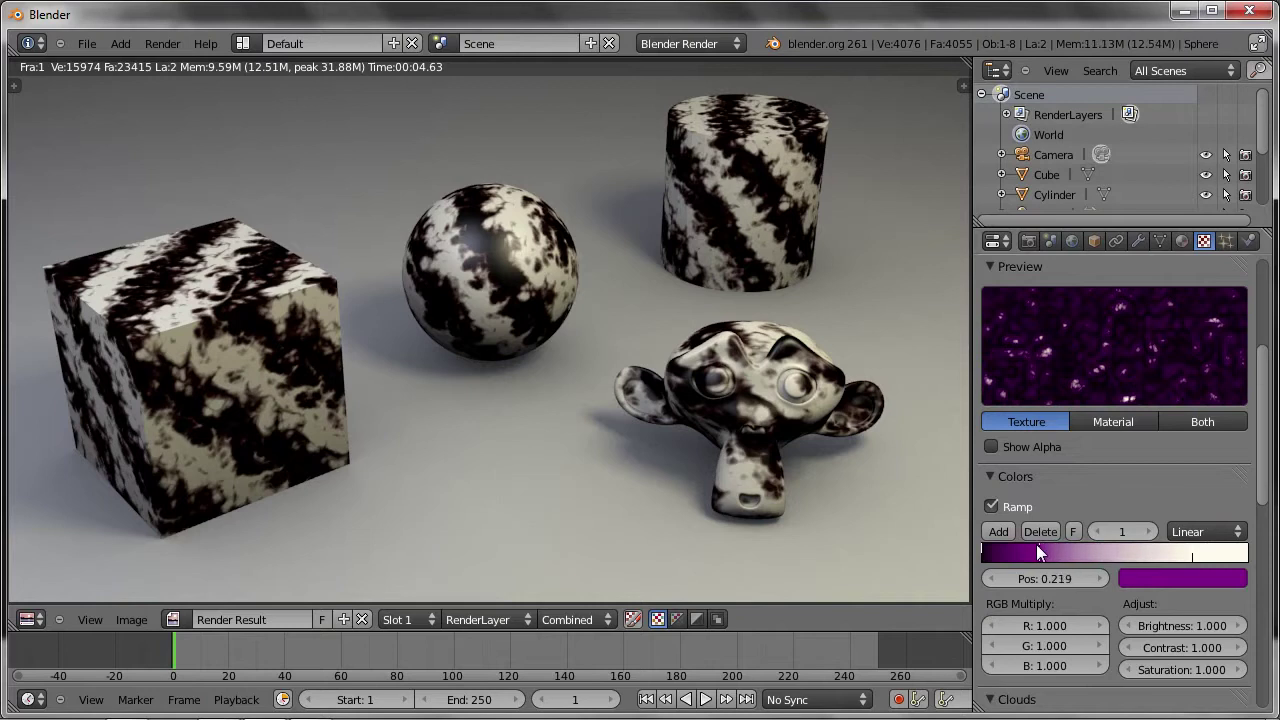
Render the scene to see the purple-flecked granite on all four objects.
scroll(1115, 600, "down", 5)
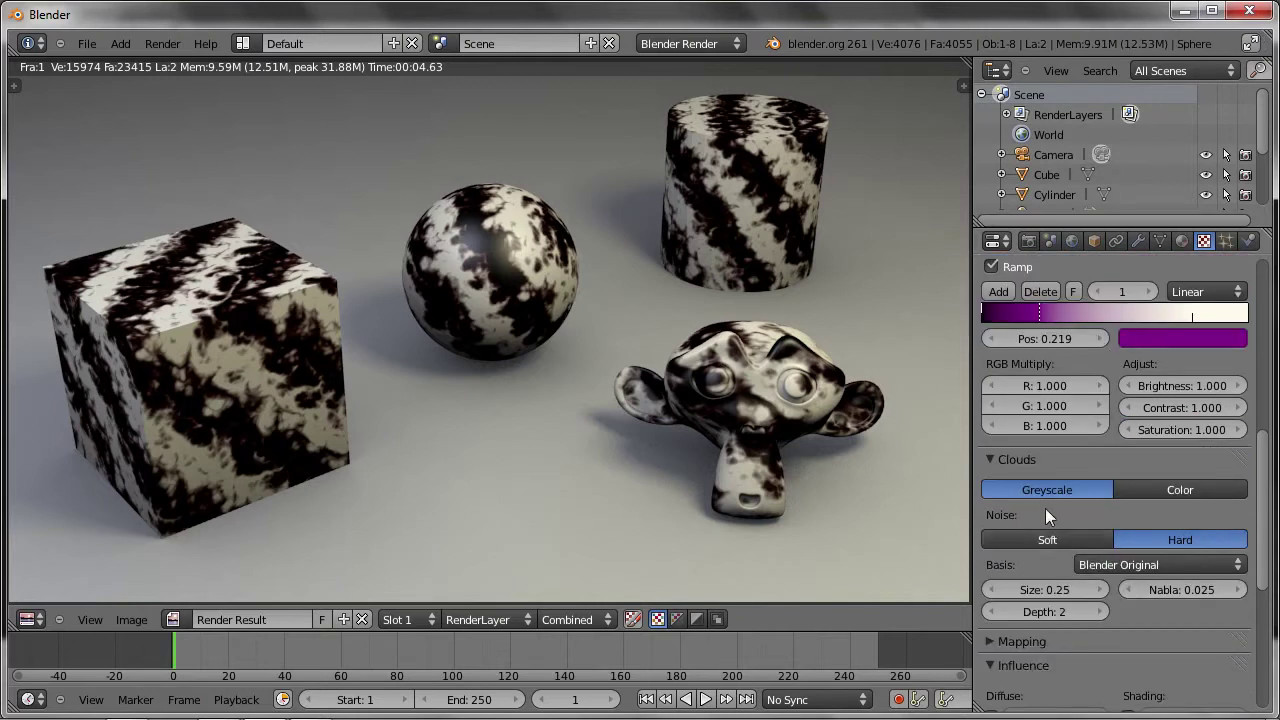
scroll(1045, 548, "up", 6)
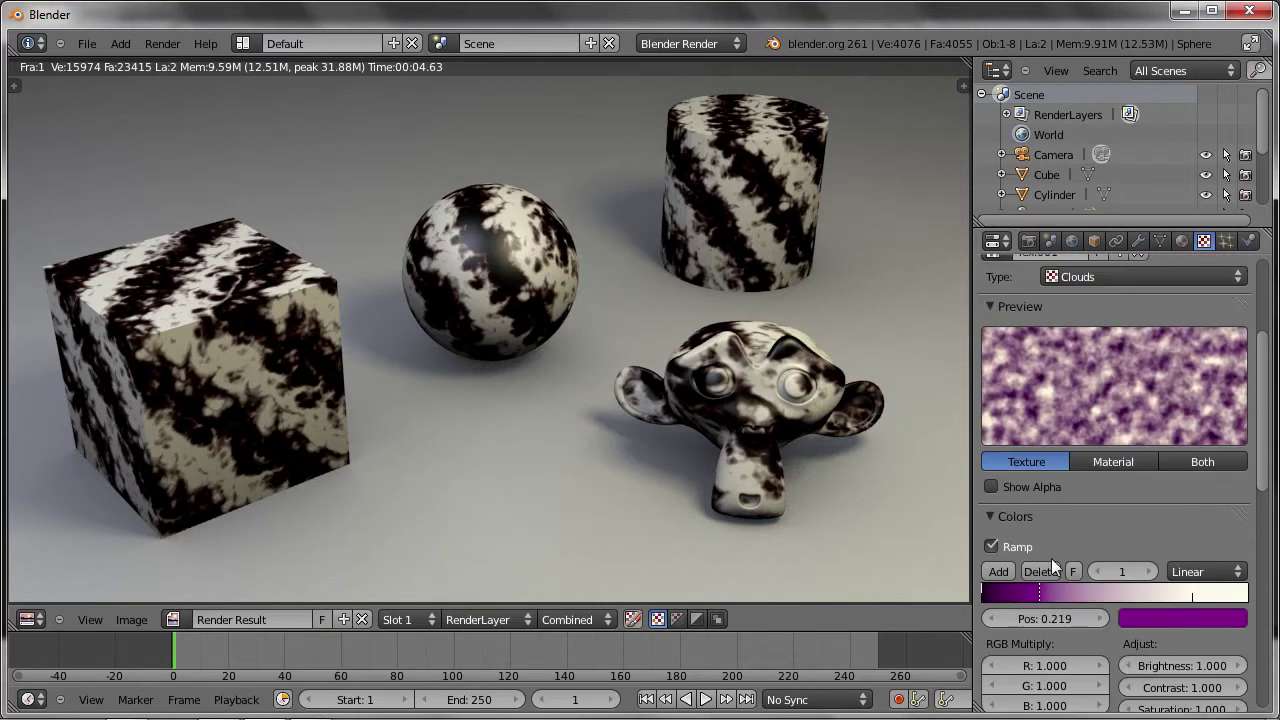
scroll(1077, 592, "down", 2)
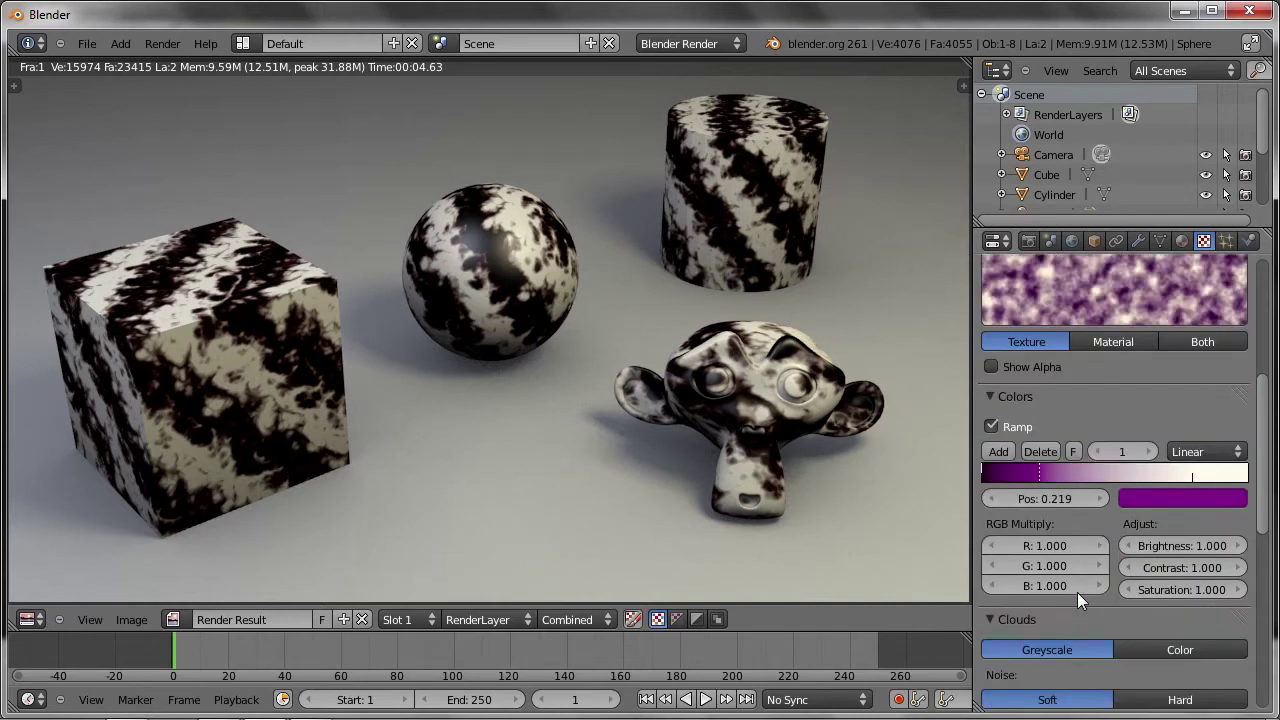
scroll(1075, 560, "down", 3)
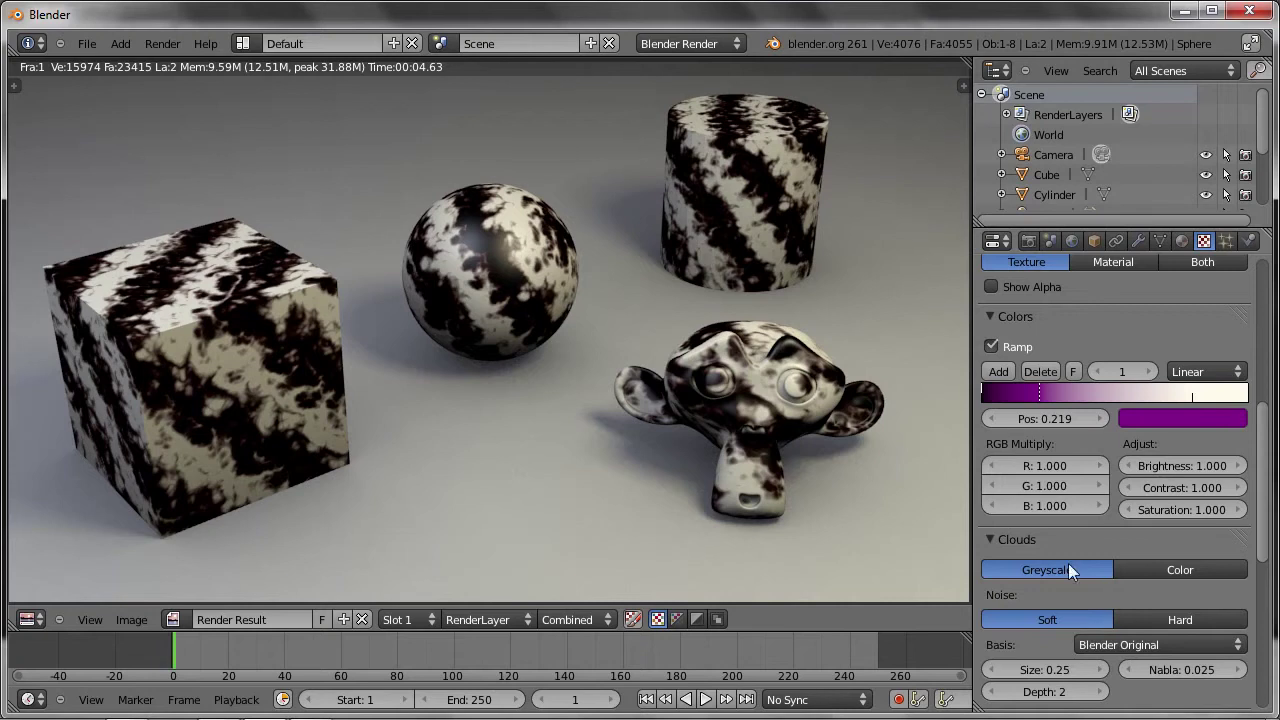
scroll(1060, 570, "down", 3)
scroll(1040, 572, "down", 2)
key("F12")
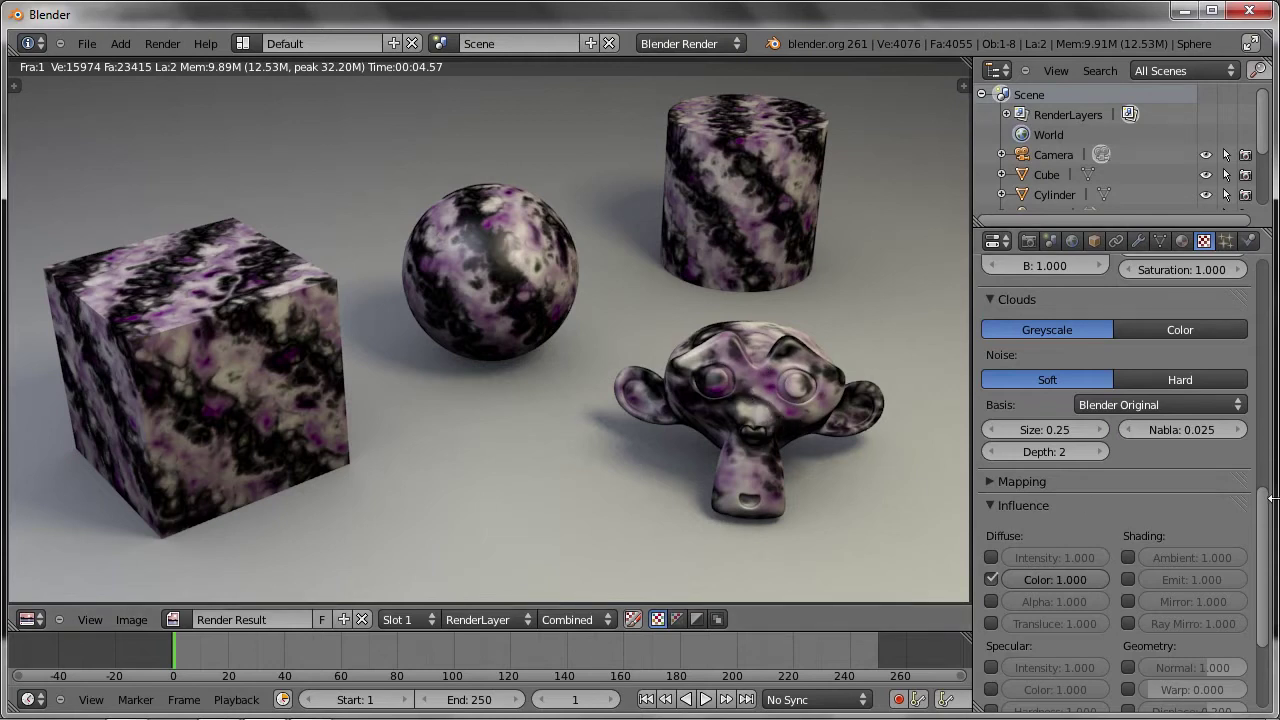
scroll(1265, 535, "down", 1)
scroll(1265, 535, "down", 4)
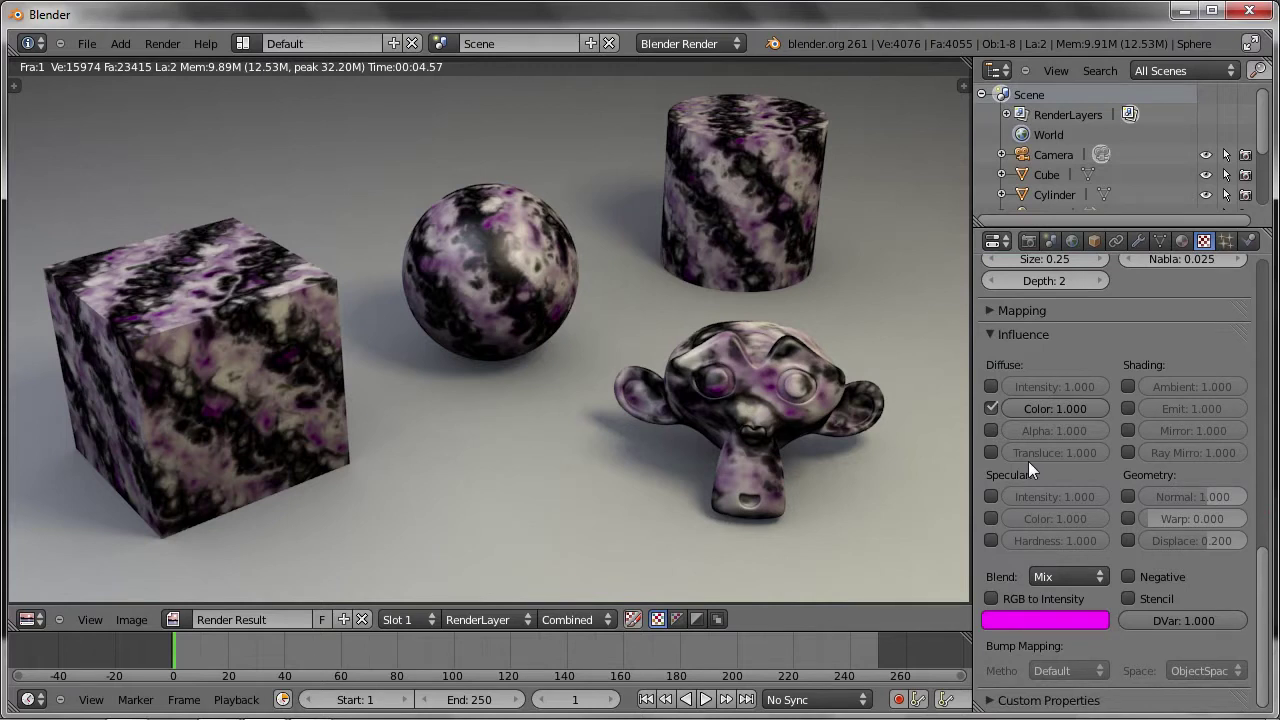
Remove Tex.001 and the Tex marble texture from the material and create a new texture.
left_click_drag(1266, 630, 1266, 305)
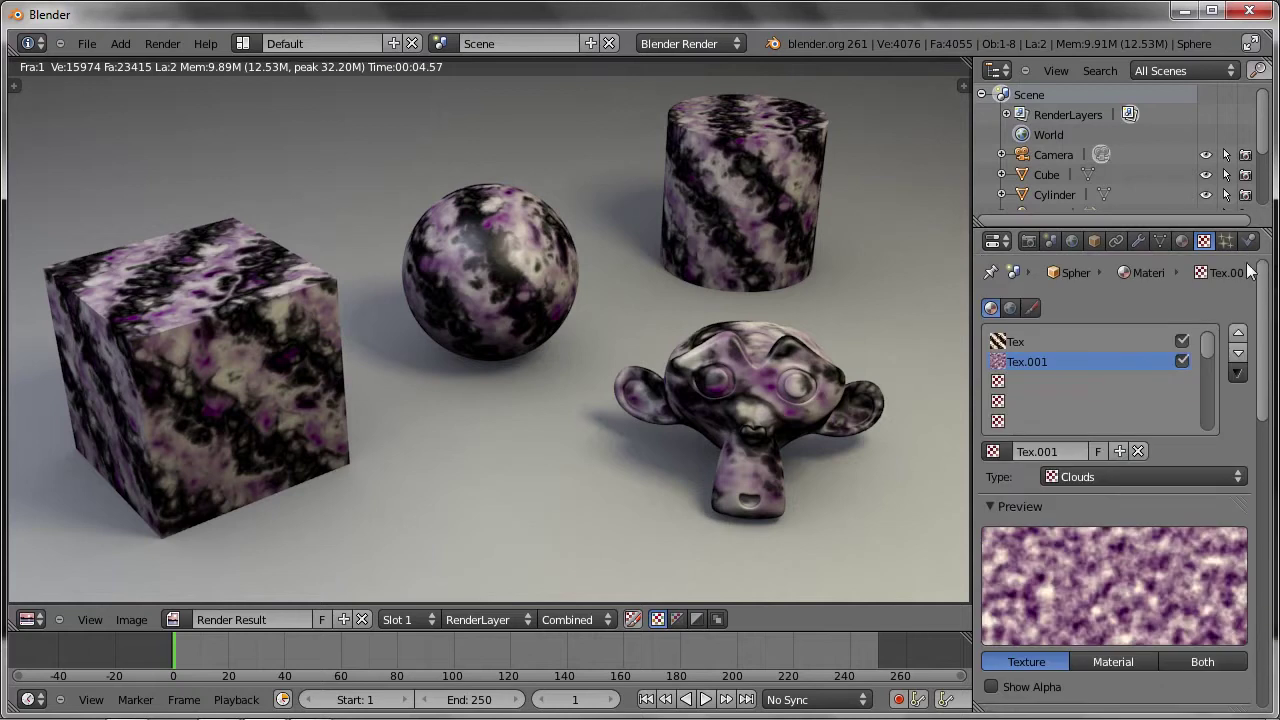
left_click(1030, 364)
left_click(1136, 452)
left_click(1058, 340)
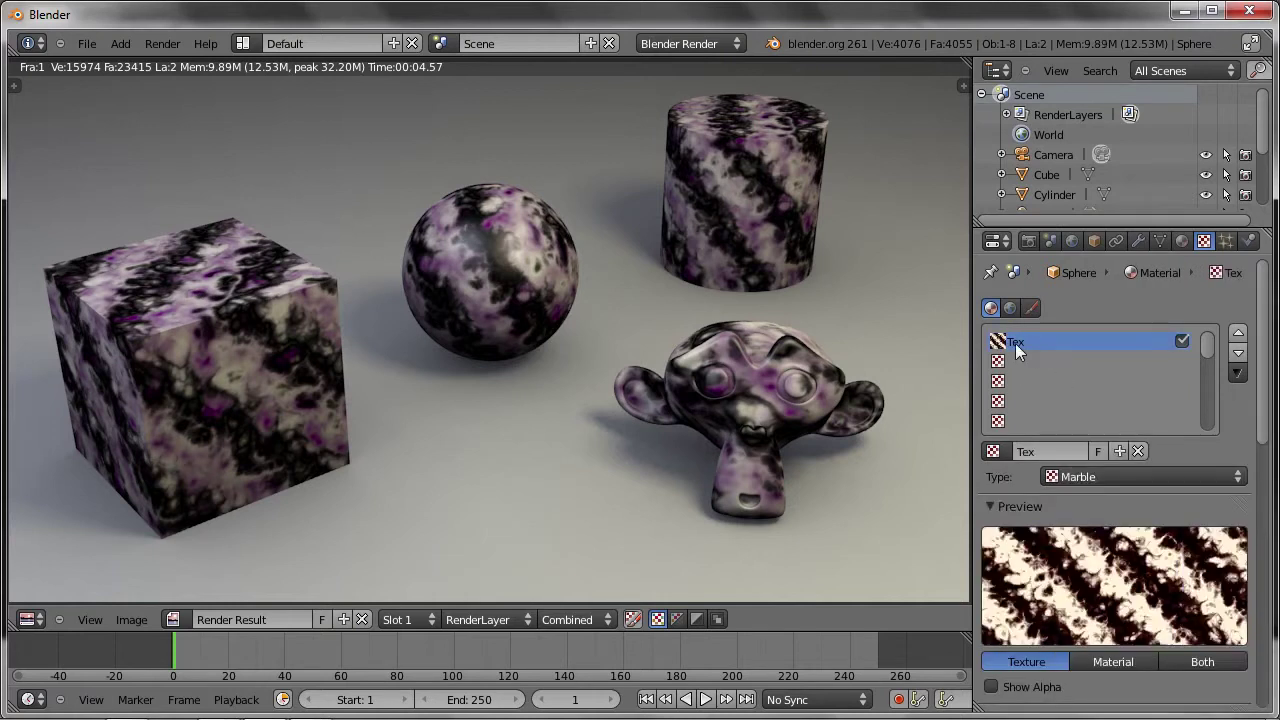
left_click(1136, 451)
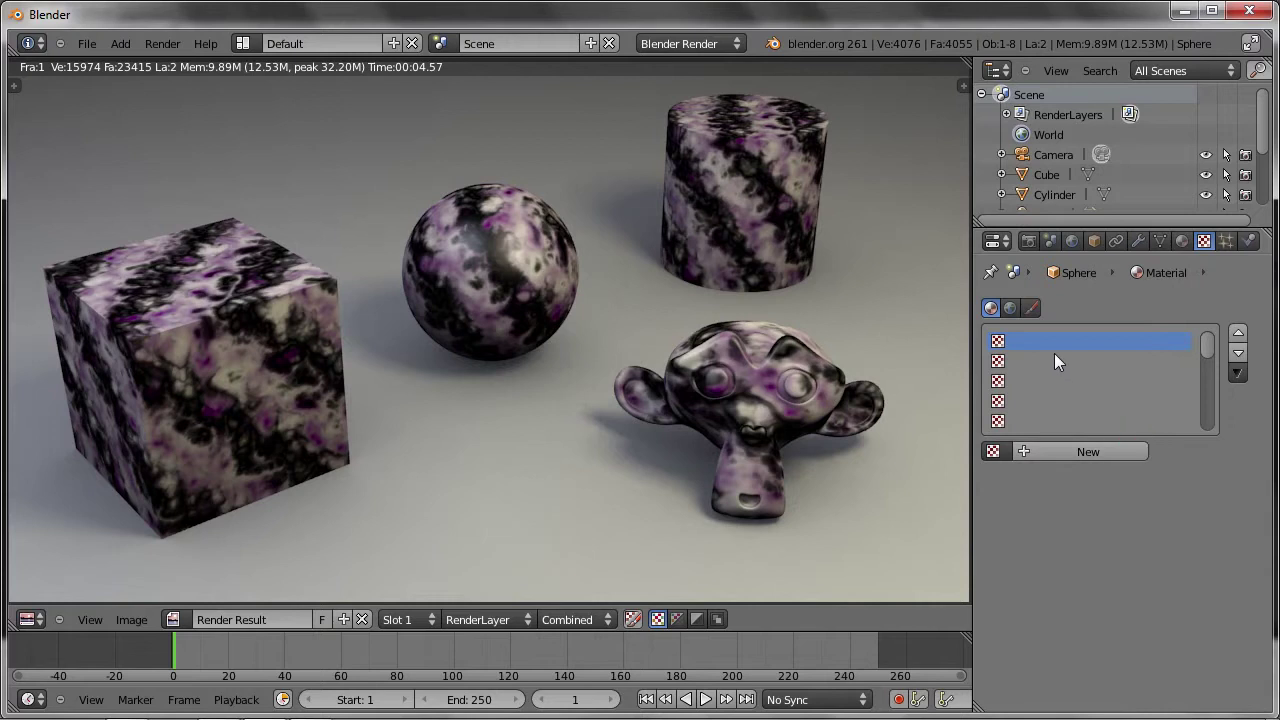
left_click(1086, 451)
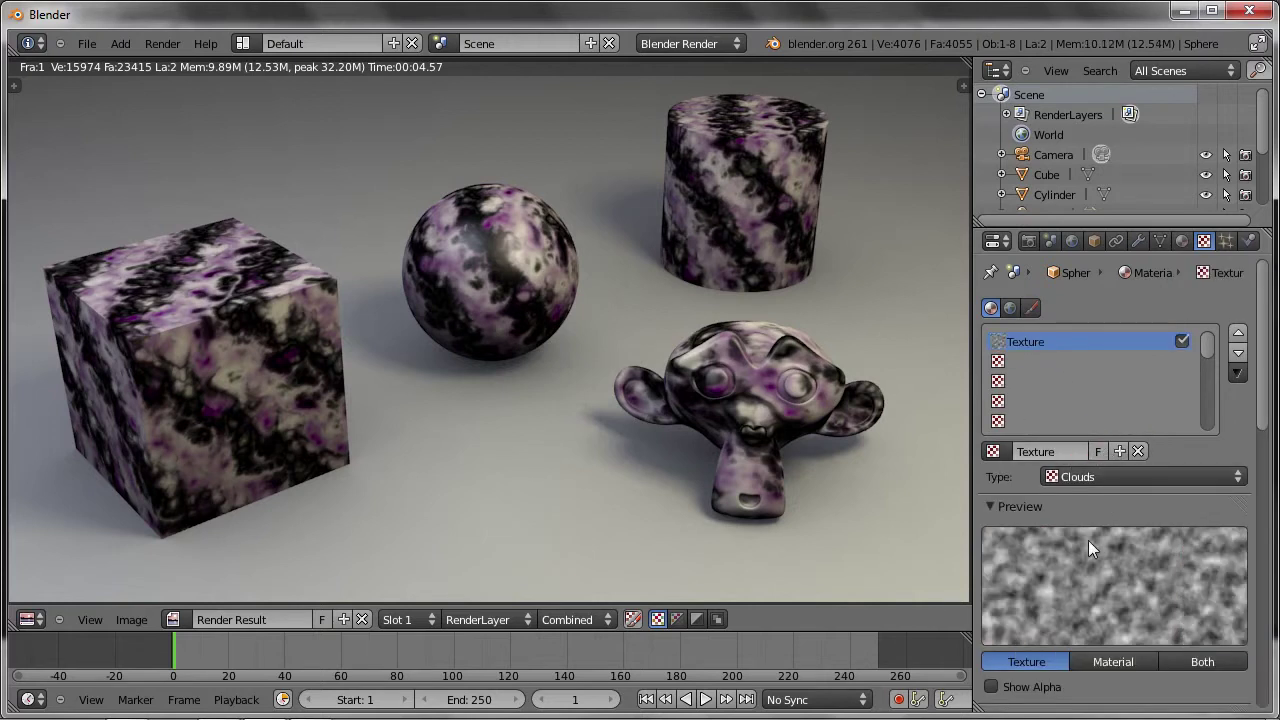
Collapse Colors, set the Clouds Size to 0.01, and render the scene.
scroll(1084, 500, "down", 3)
scroll(1090, 440, "down", 4)
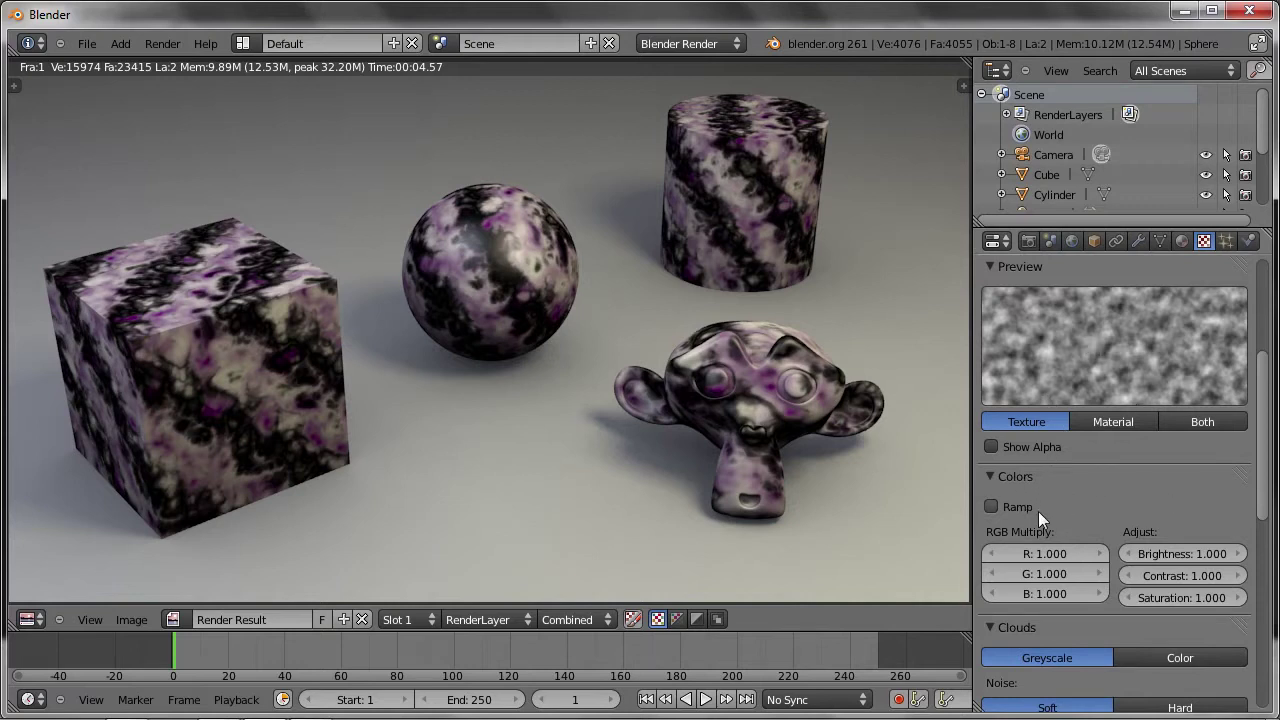
left_click(988, 476)
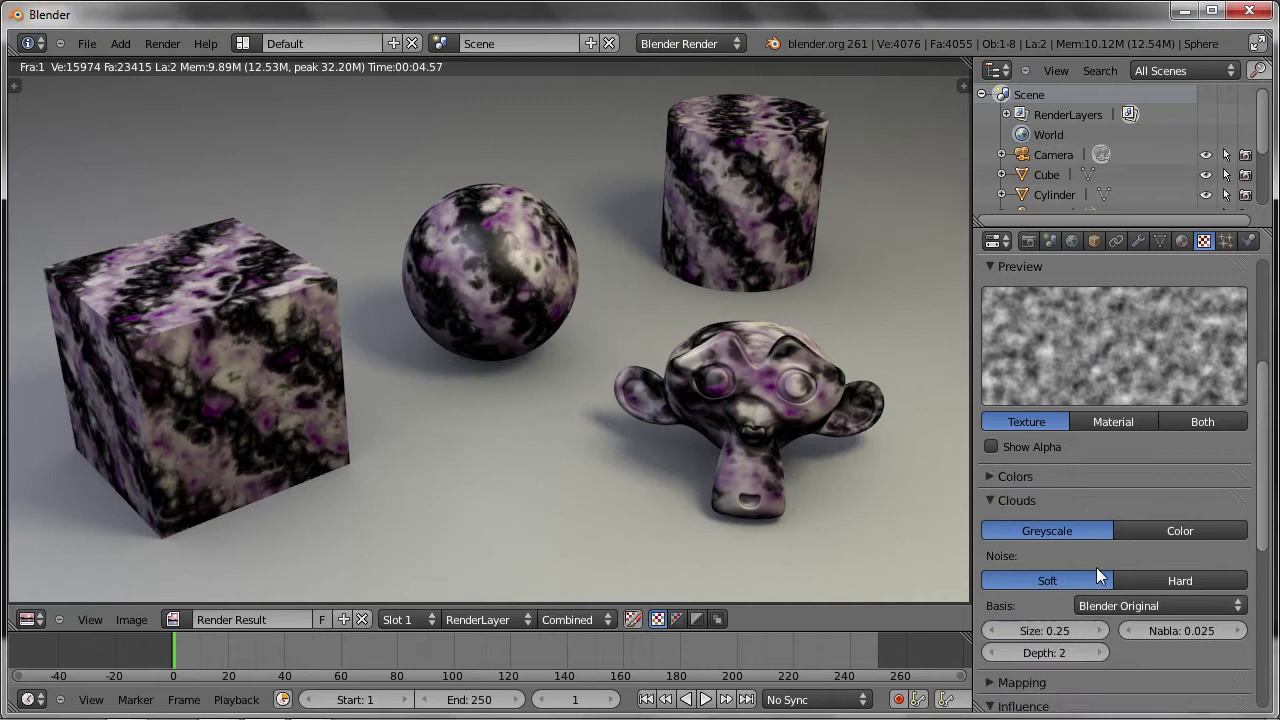
left_click(1043, 630)
key("BackSpace")
type("0")
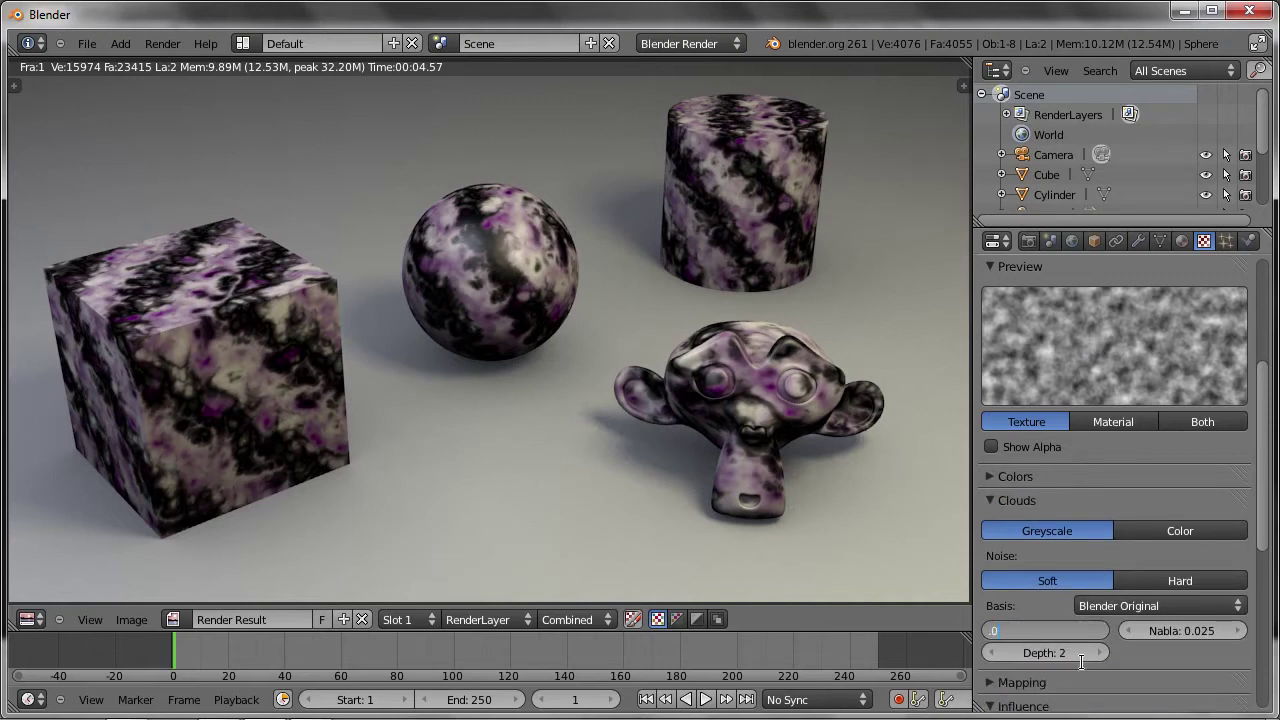
type("1")
key("Return")
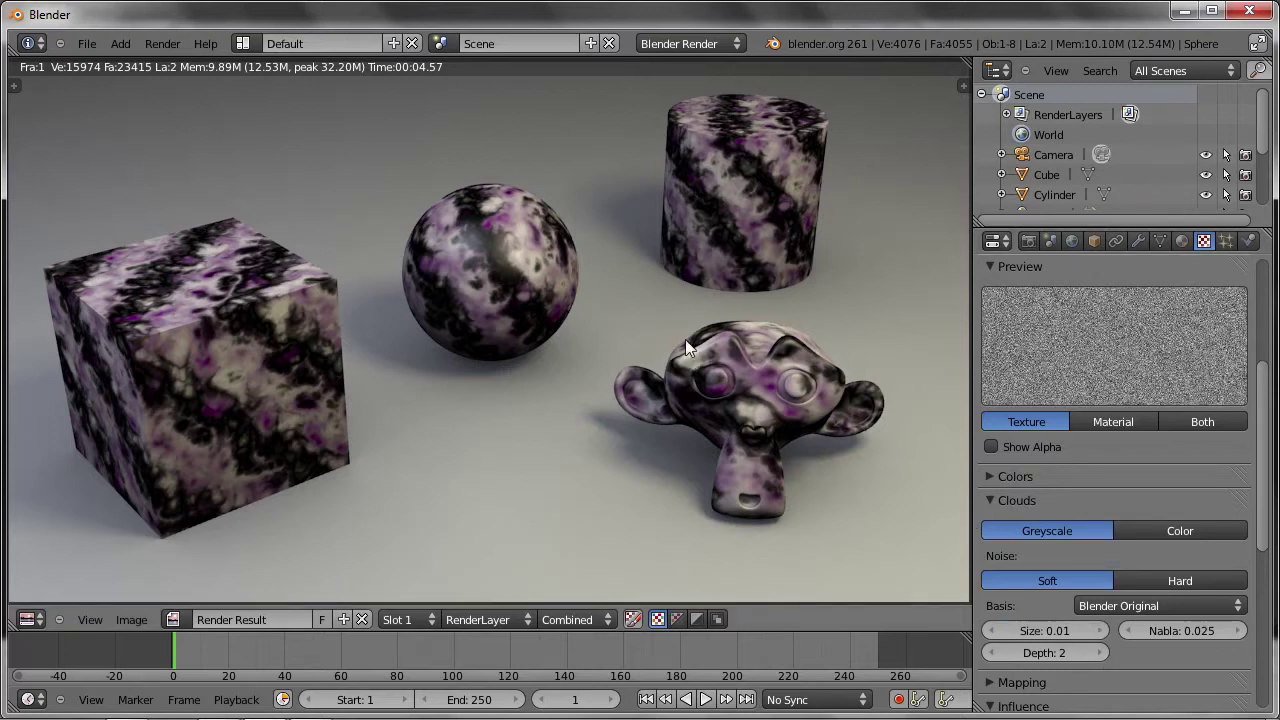
key("F12")
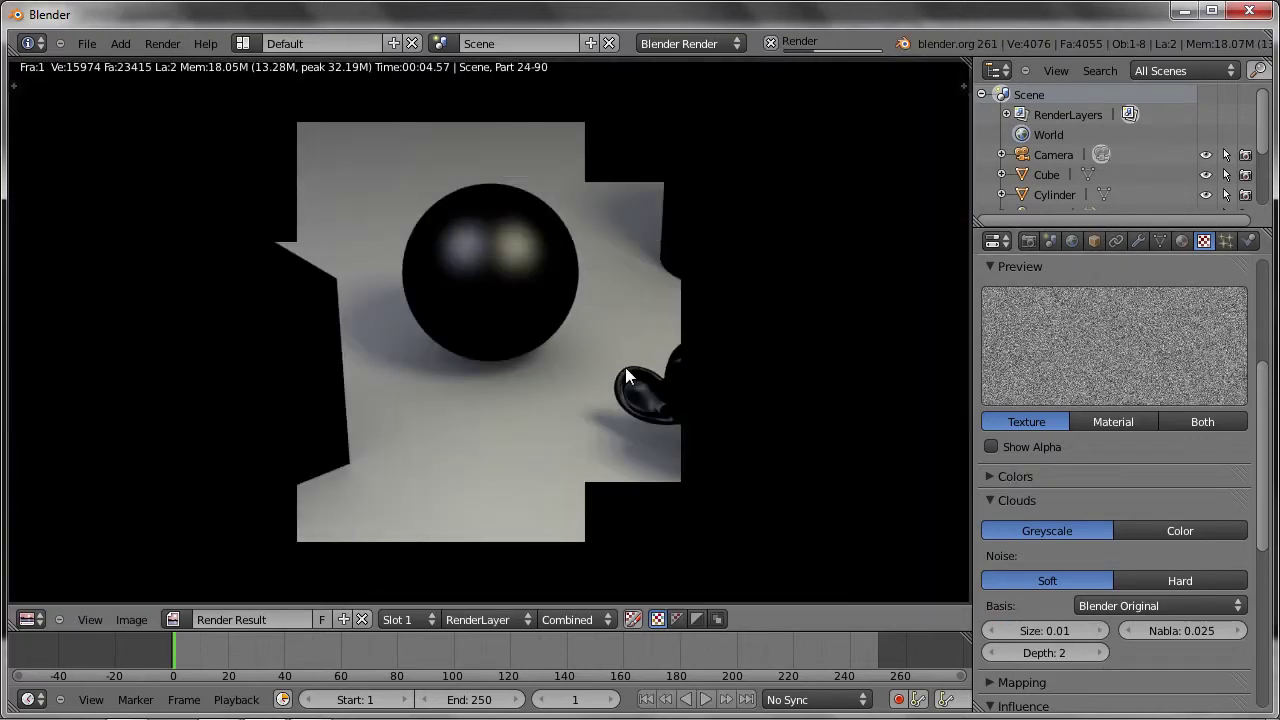
Raise the material's Diffuse Intensity to about 0.8 and render the solid purple objects.
left_click(1181, 241)
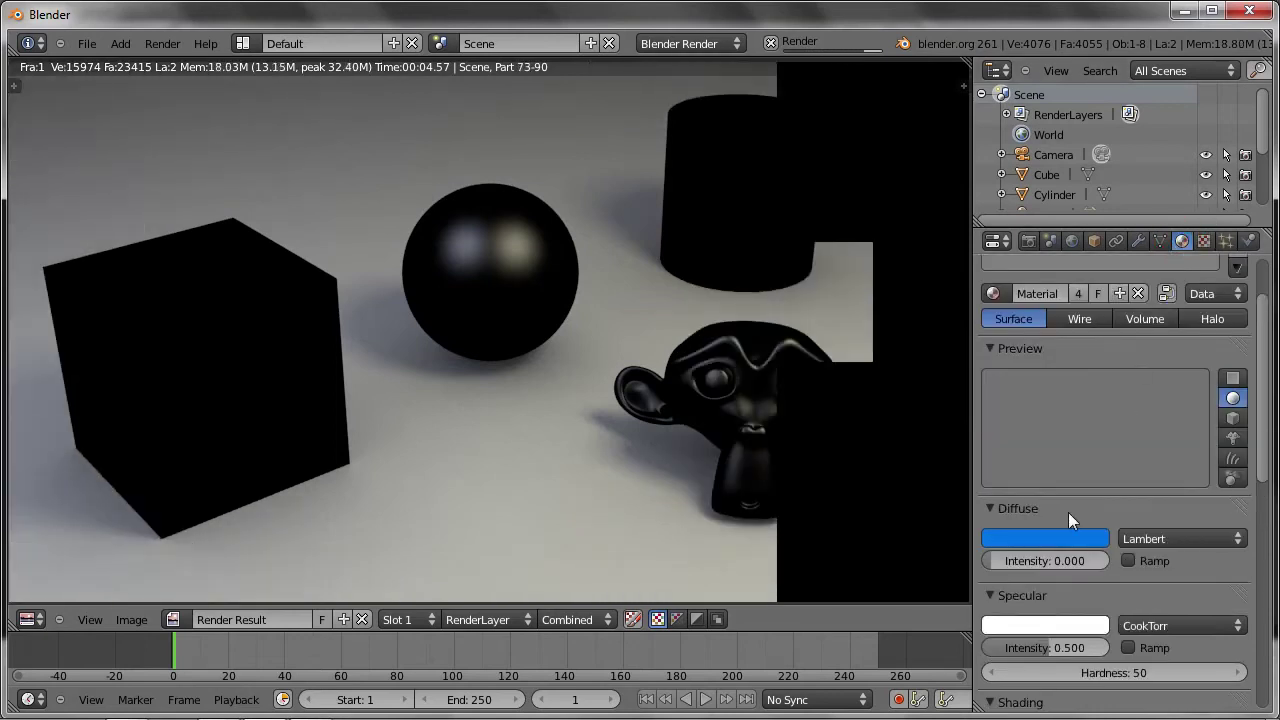
left_click_drag(993, 558, 1094, 567)
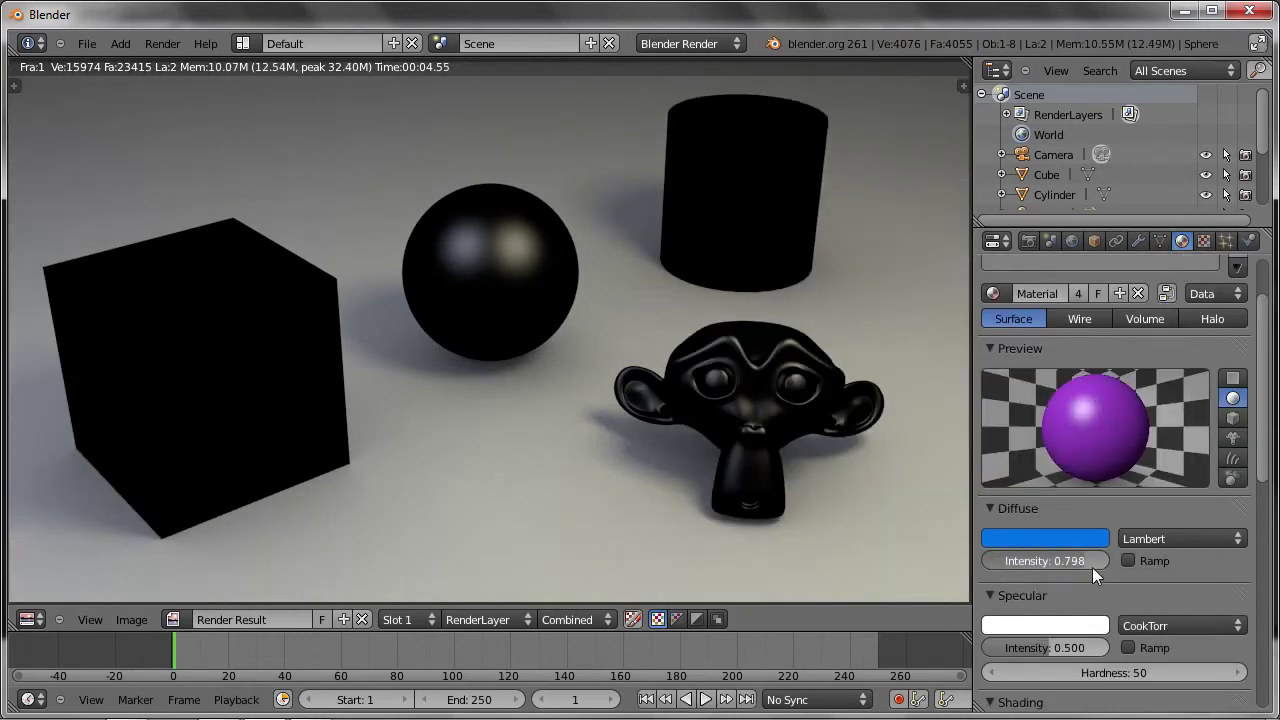
key("F12")
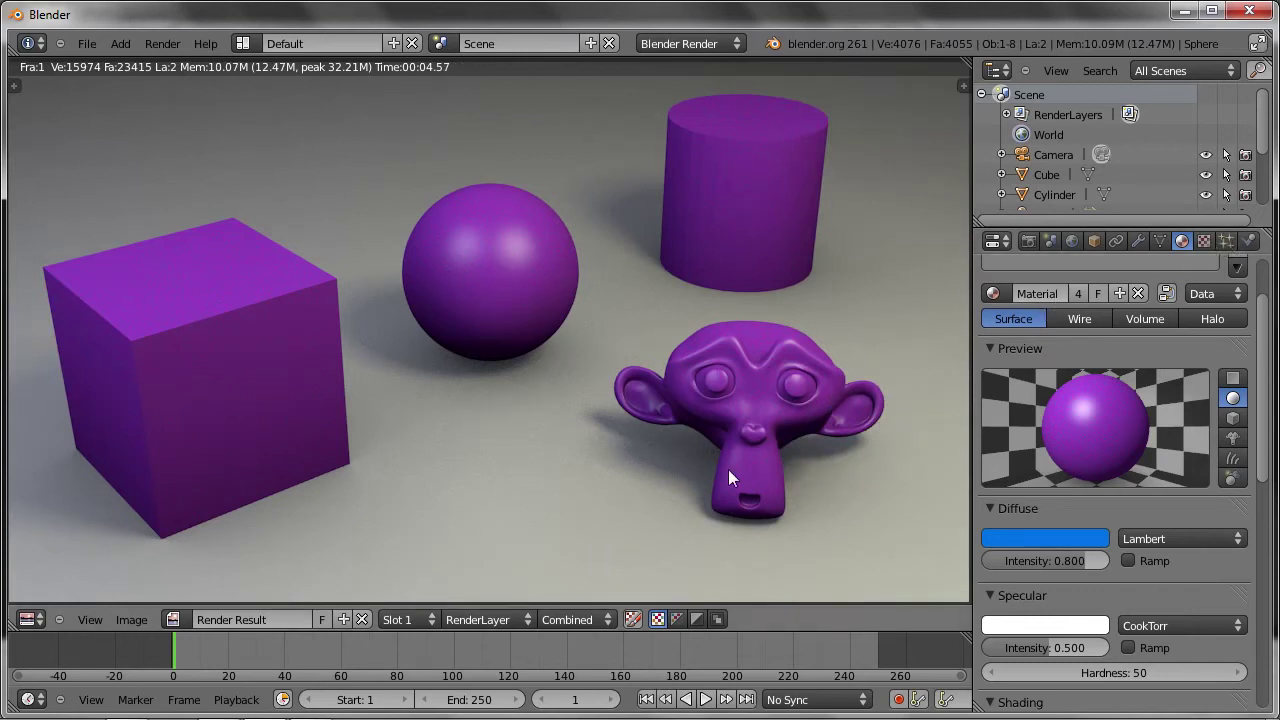
Return to the Clouds texture settings and scroll down to its Influence panel.
left_click(1205, 241)
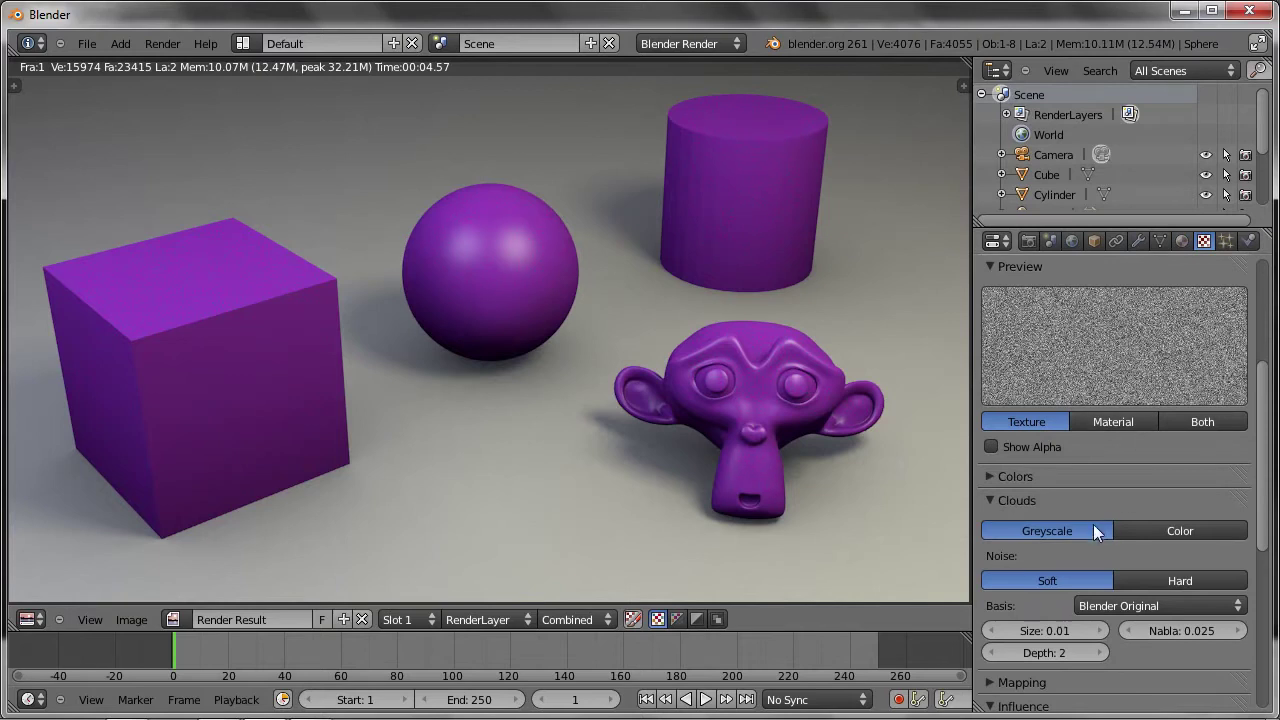
scroll(1090, 487, "down", 3)
scroll(1090, 487, "down", 5)
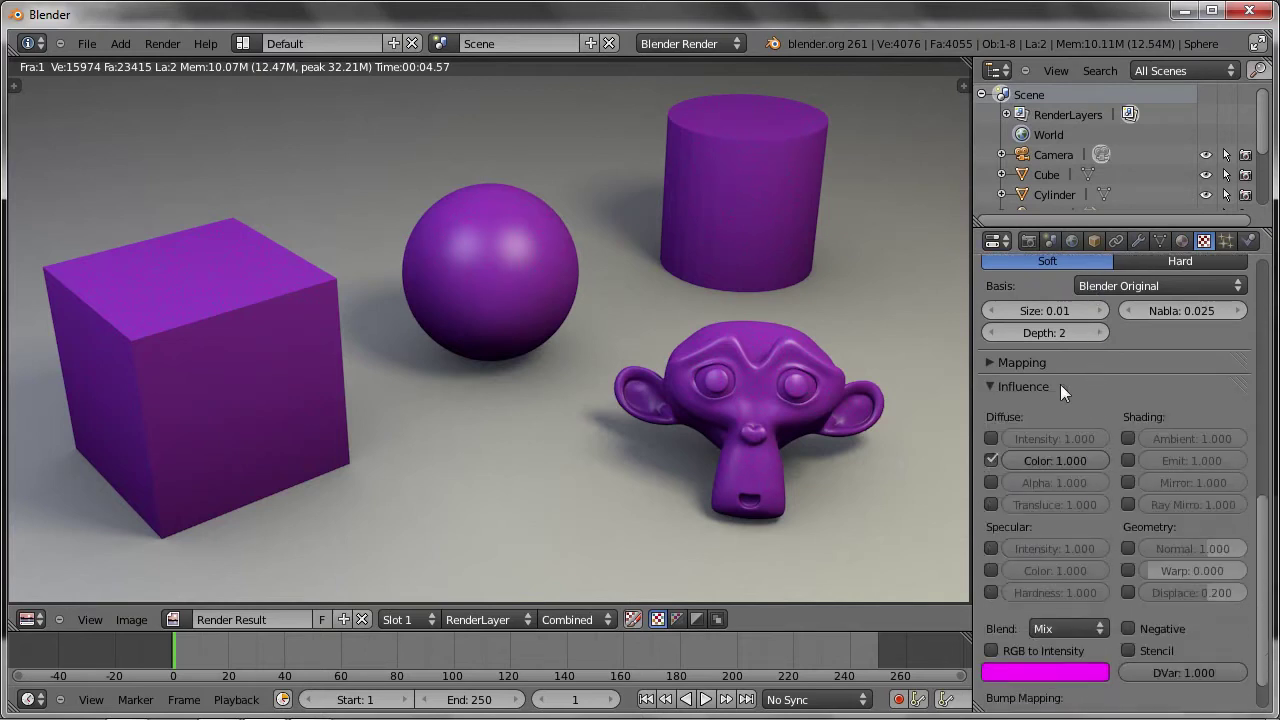
Switch the Clouds texture's influence from Diffuse Color to Geometry Normal, rendering after each change.
left_click(990, 460)
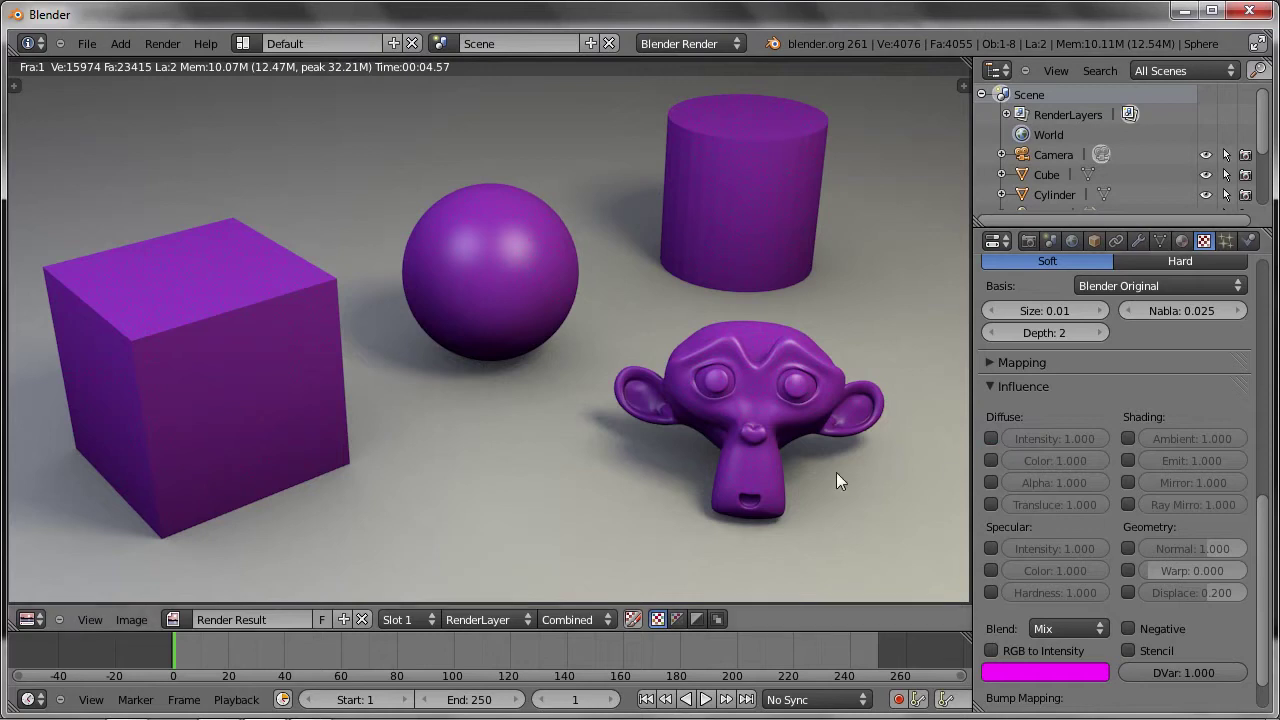
key("F12")
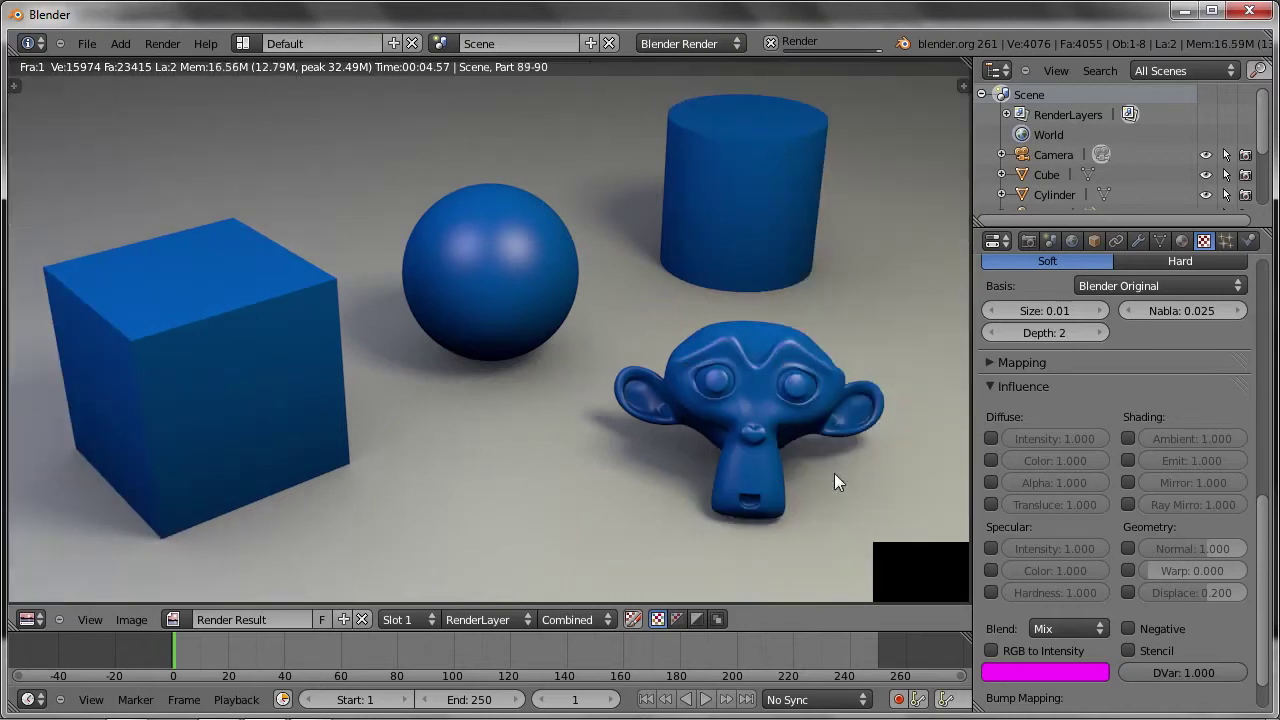
left_click(1127, 547)
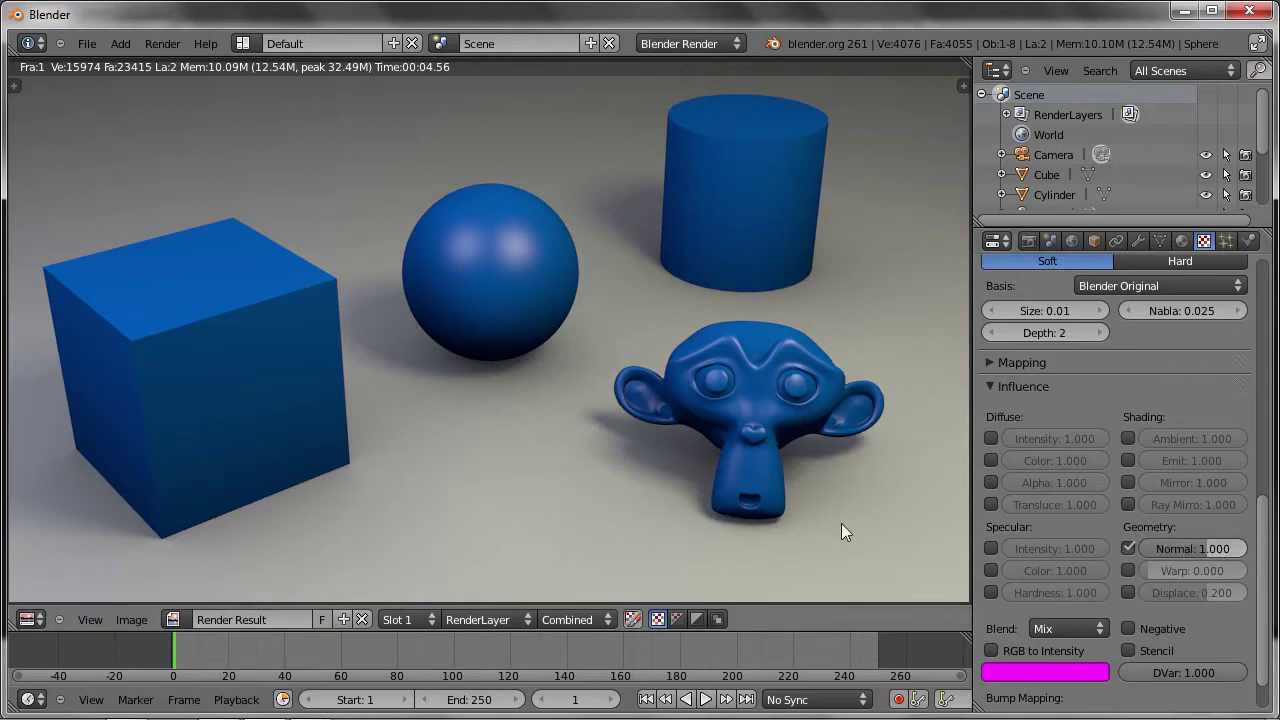
key("F12")
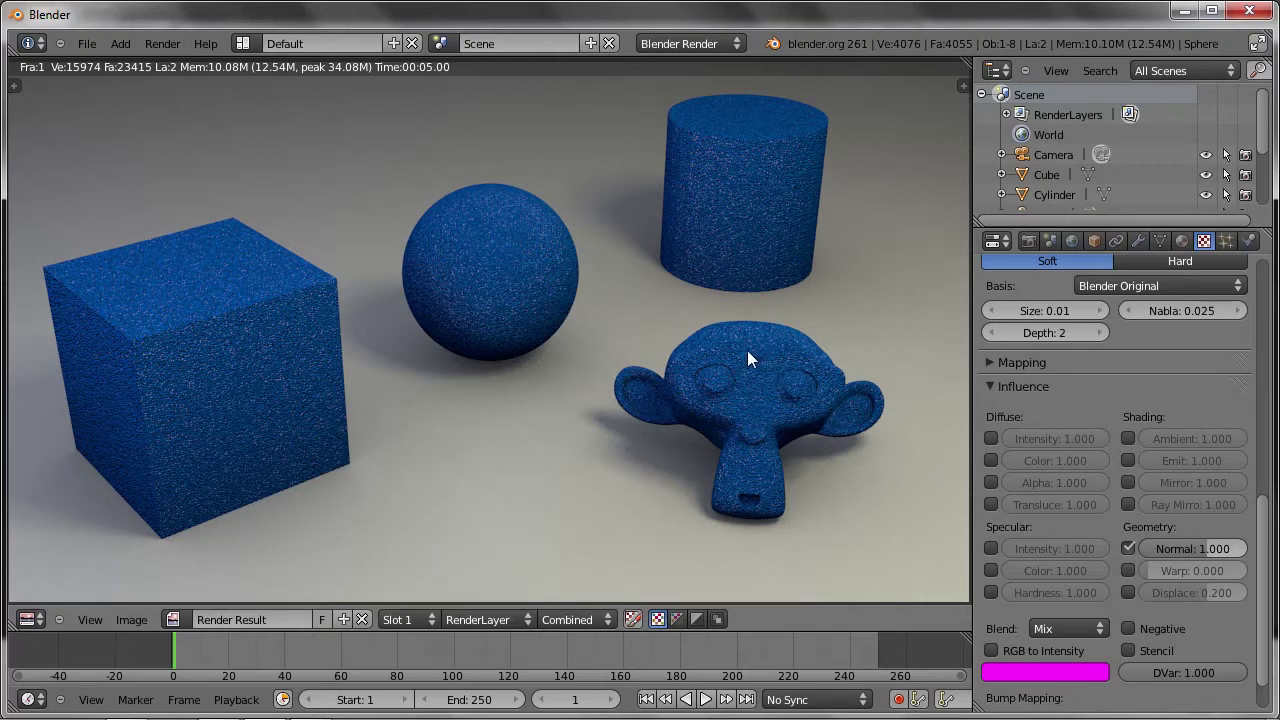
Set the Normal influence to 0.1 and re-render with F12.
left_click(1190, 548)
type("0.1")
key("Return")
key("F12")
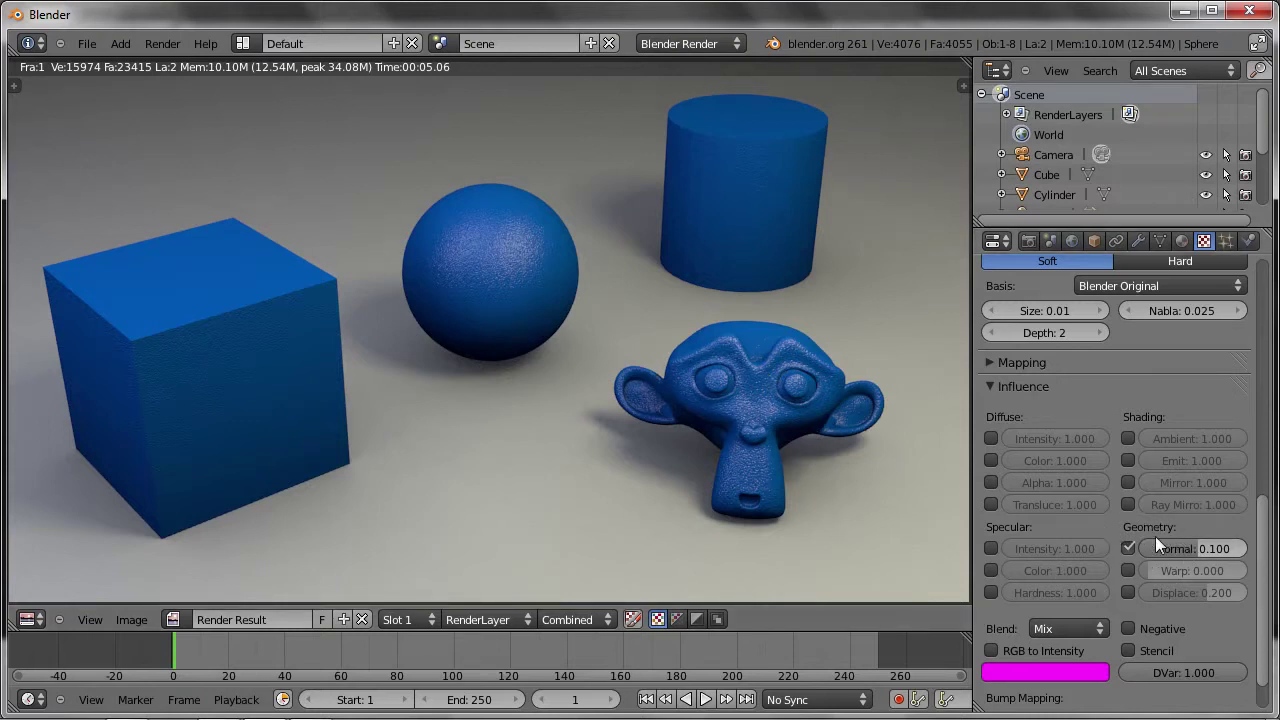
Widen the properties panel and compare Bump Method Original, then Best Quality, rendering each.
scroll(1098, 549, "down", 2)
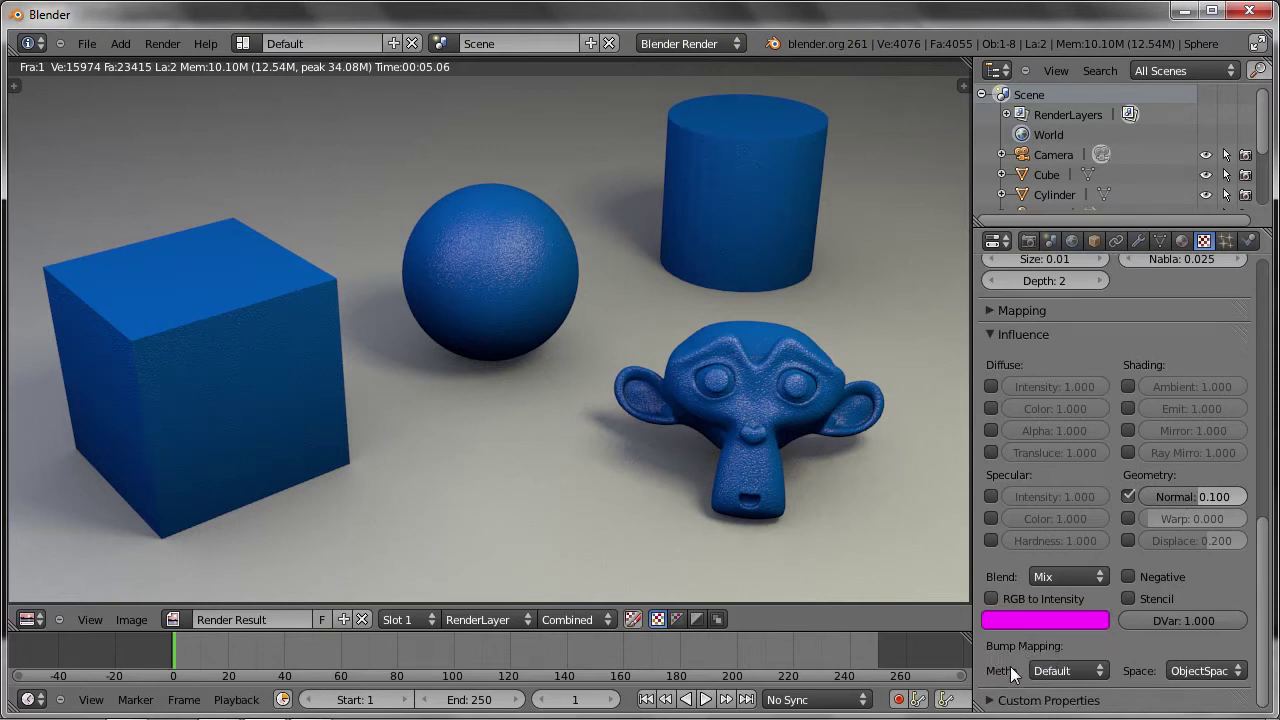
left_click_drag(972, 672, 944, 672)
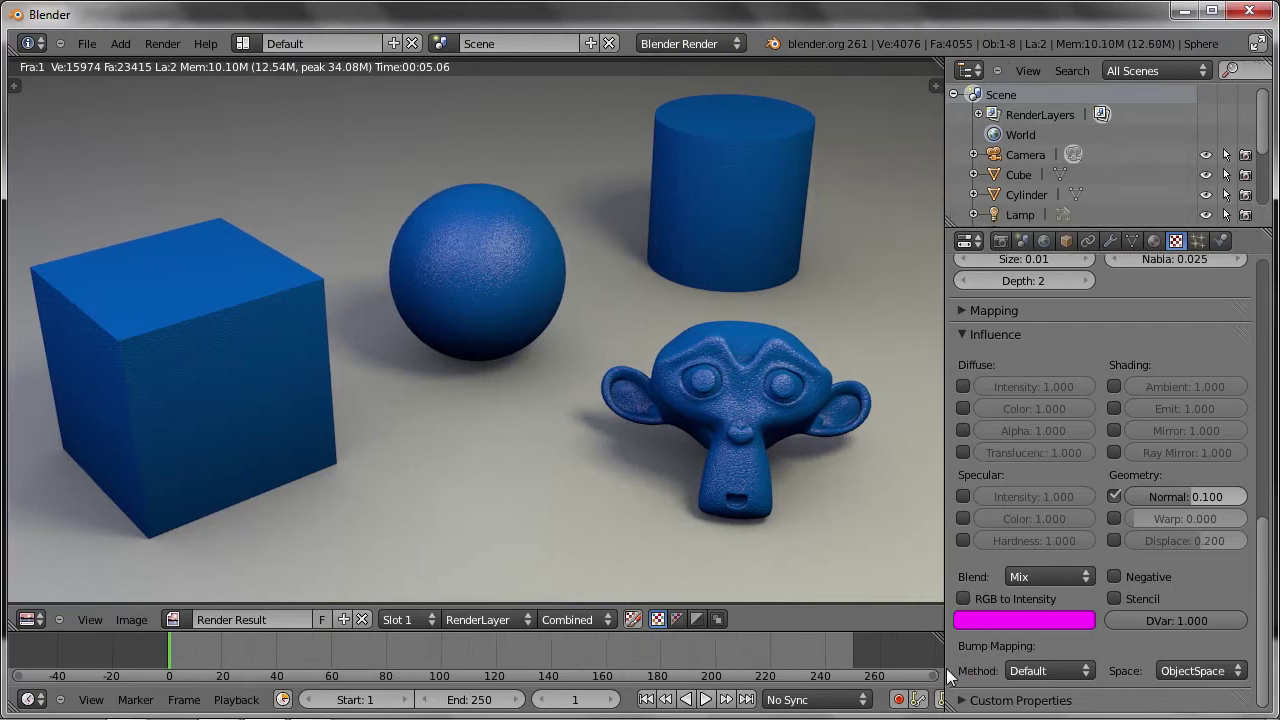
left_click(1064, 672)
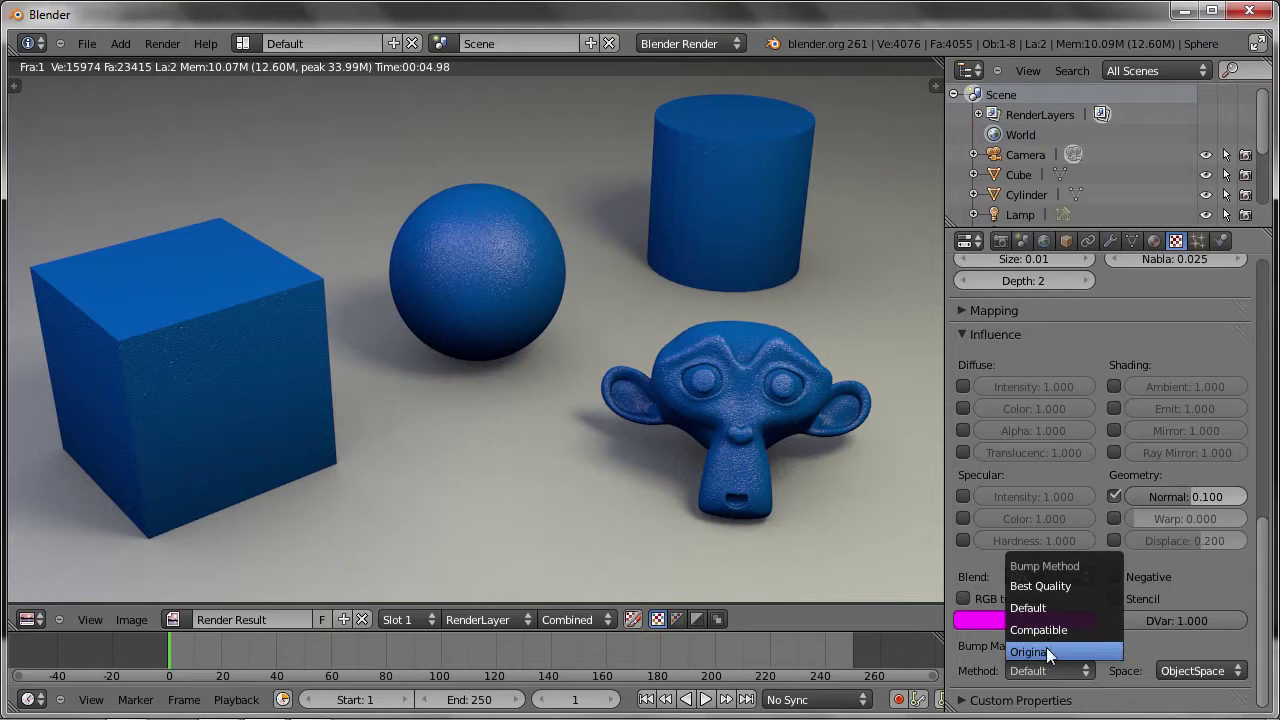
left_click(1046, 647)
key("F12")
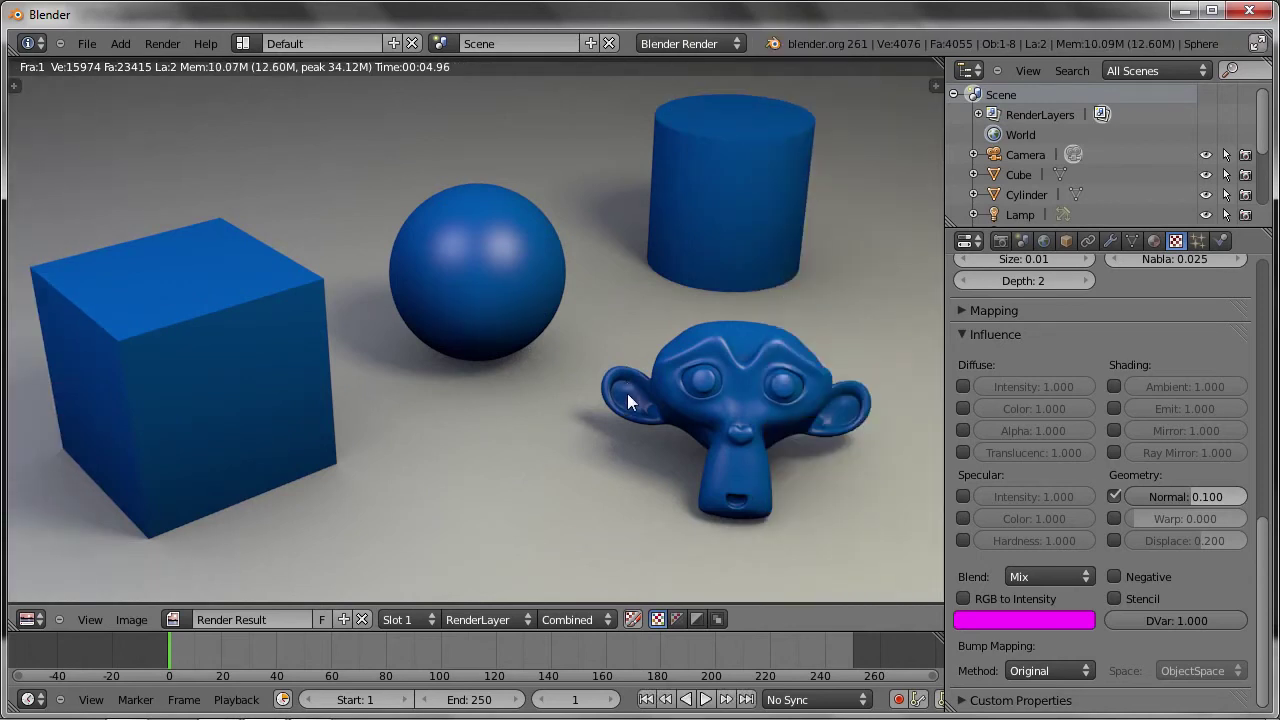
left_click(1028, 670)
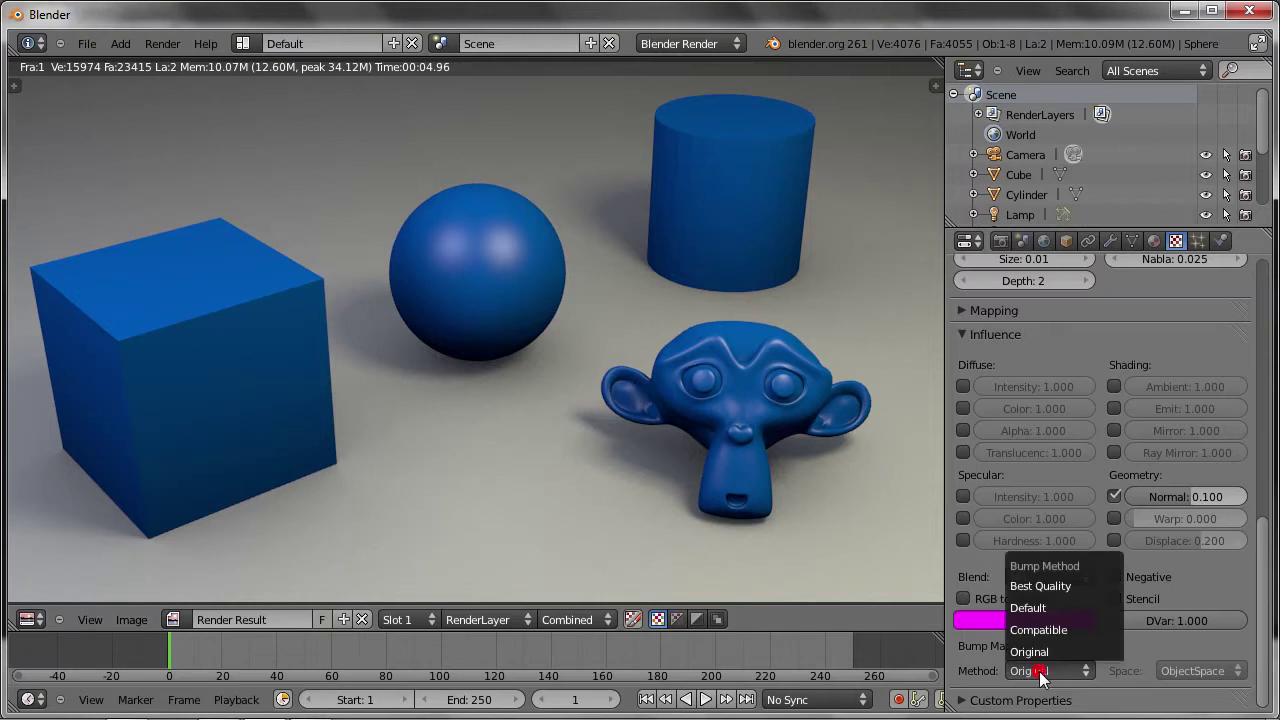
left_click(1053, 587)
key("F12")
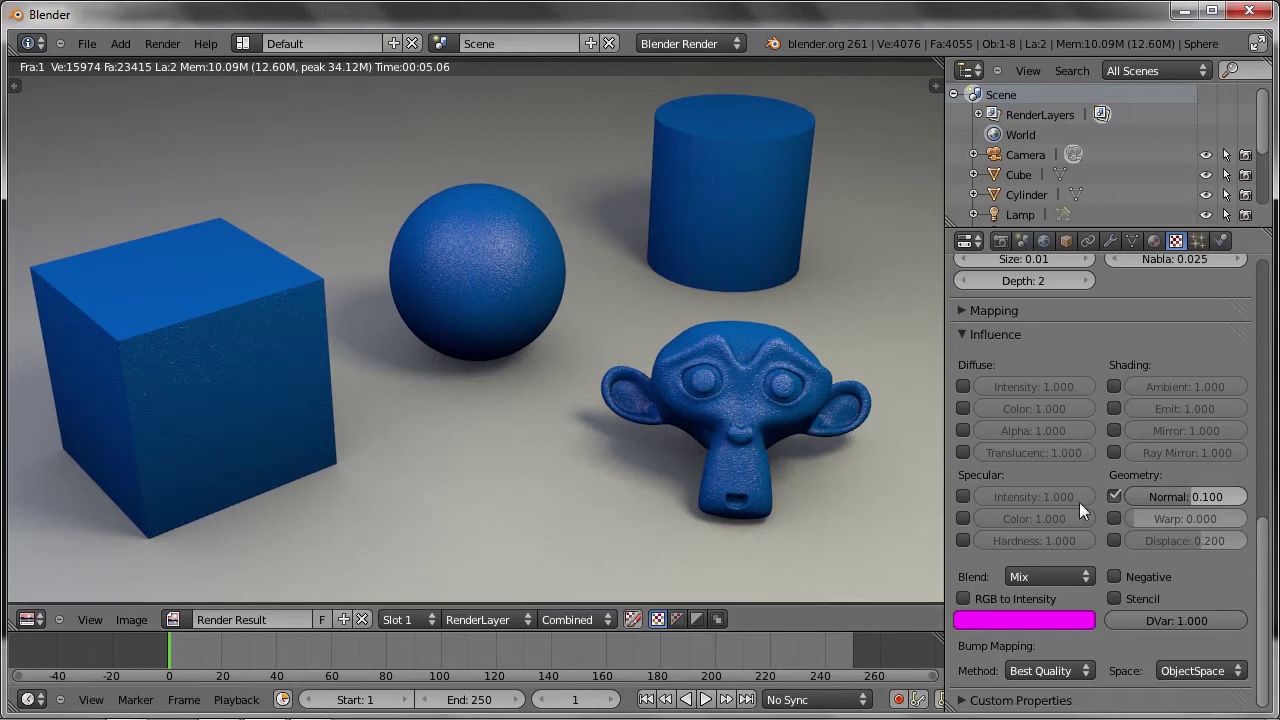
Lower the Normal influence to 0.05 and re-render.
left_click(1165, 499)
key("BackSpace")
type("0.05")
key("Return")
key("F12")
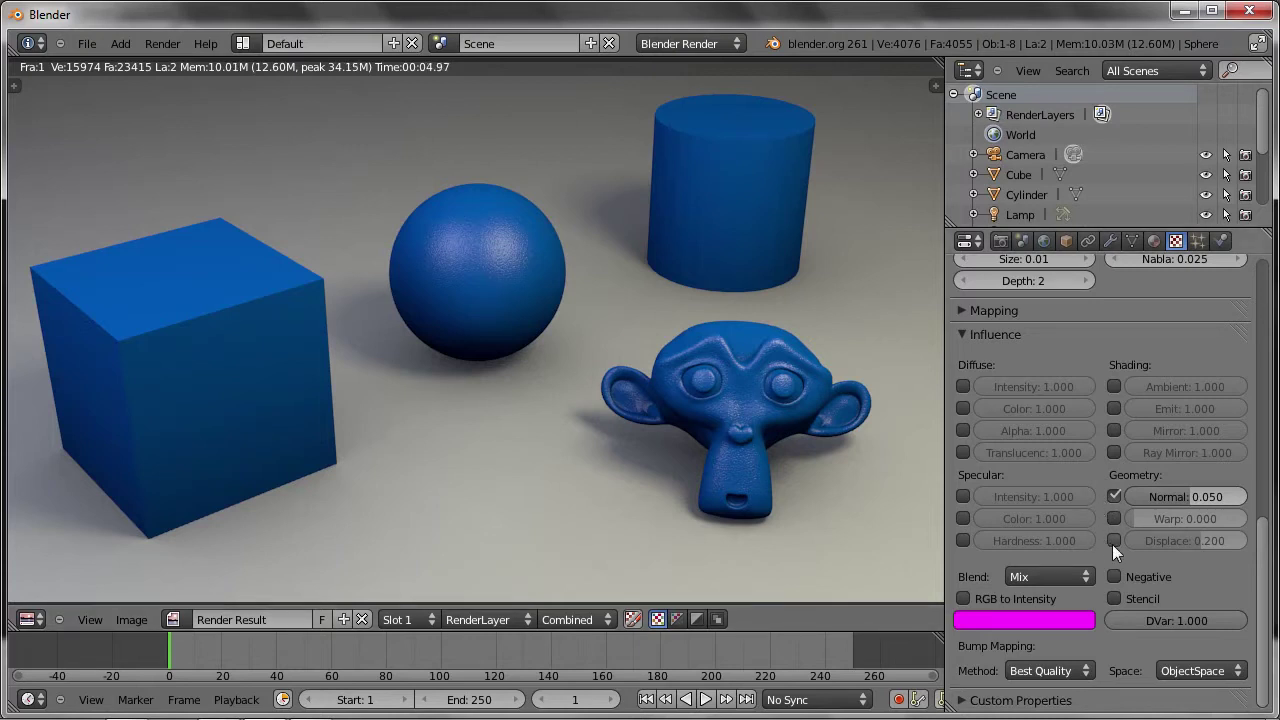
Replace the Geometry Normal influence with Displace and render the lumpy sphere and monkey.
left_click(1116, 494)
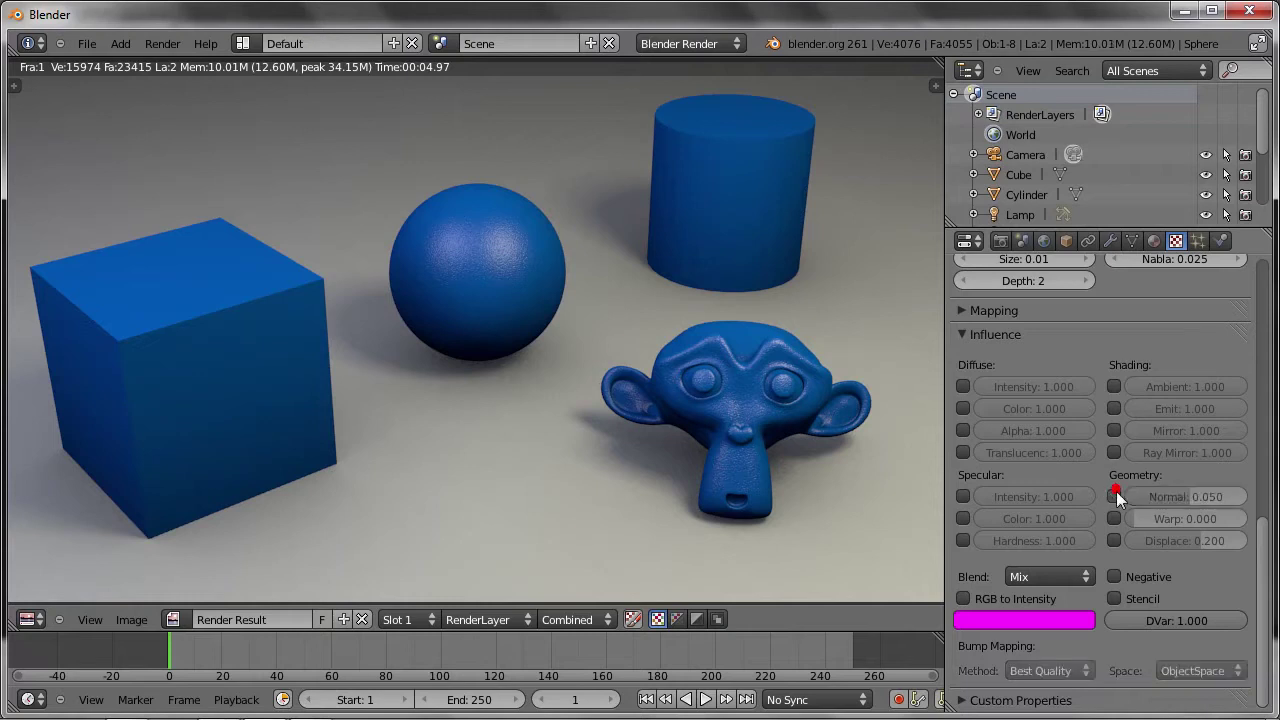
left_click(1114, 540)
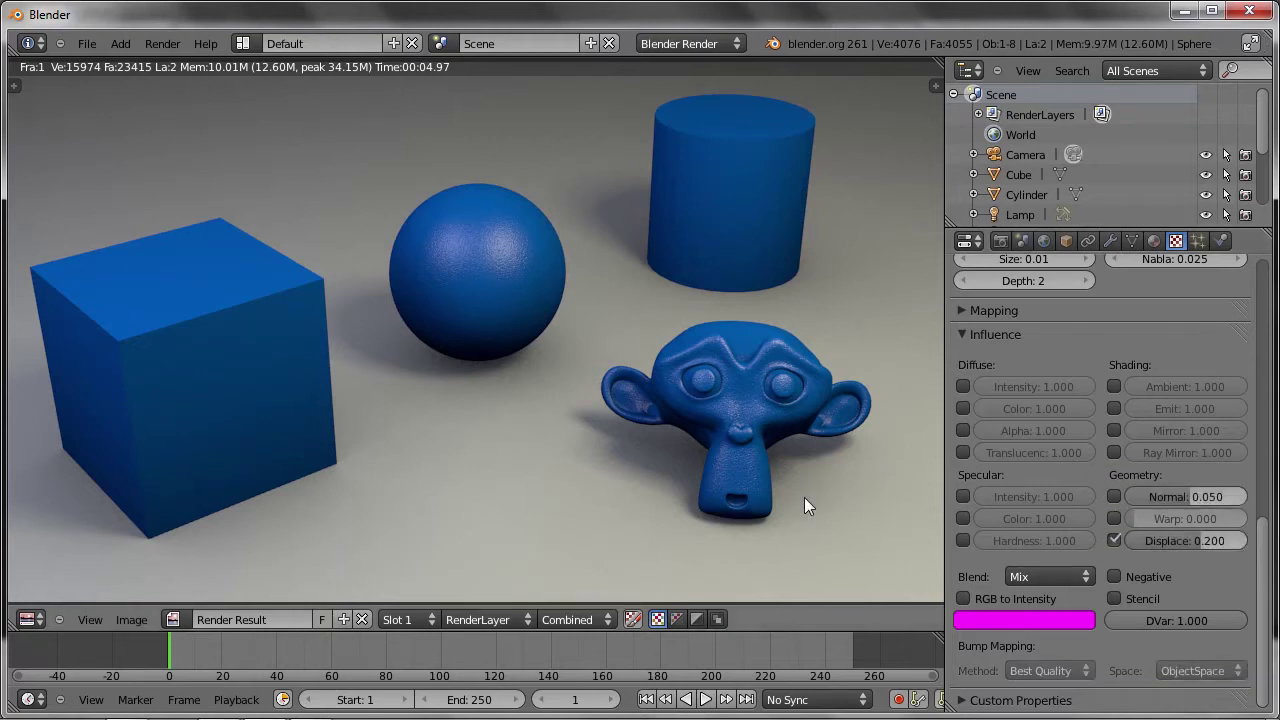
key("F12")
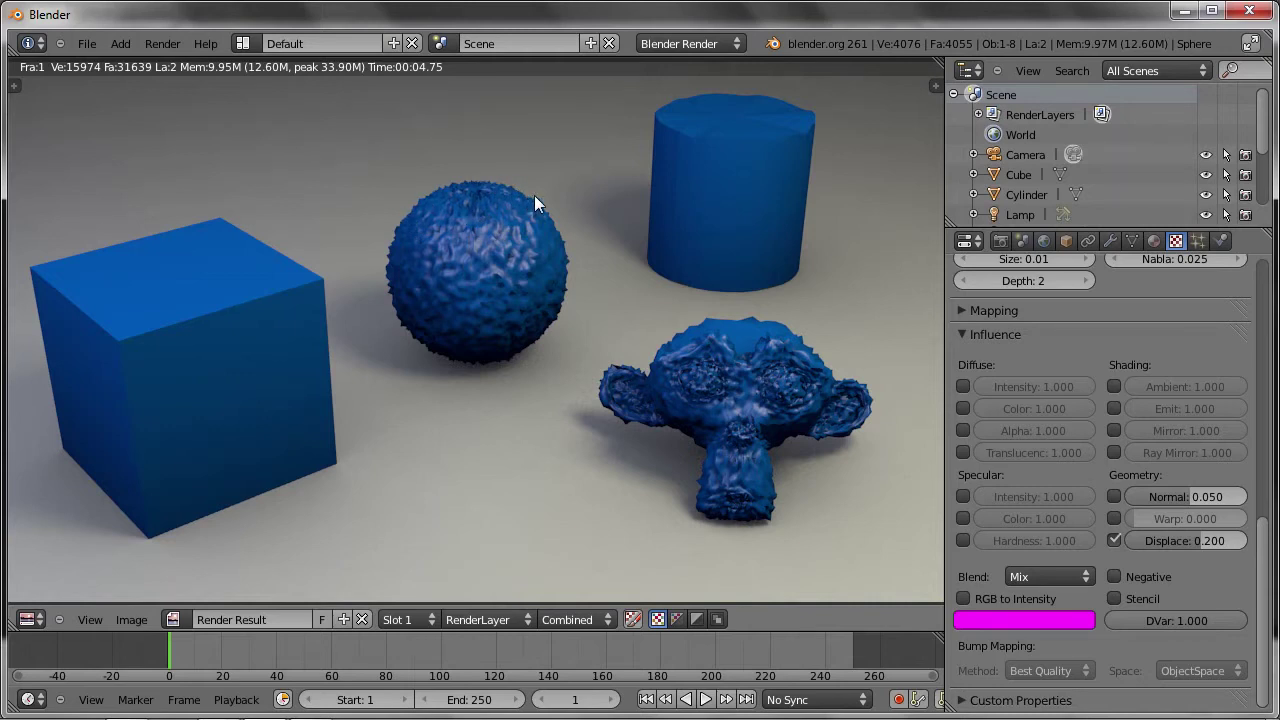
Subdivide the cube's mesh four times in Edit Mode, then render it displaced.
key("Escape")
right_click(349, 315)
key("Tab")
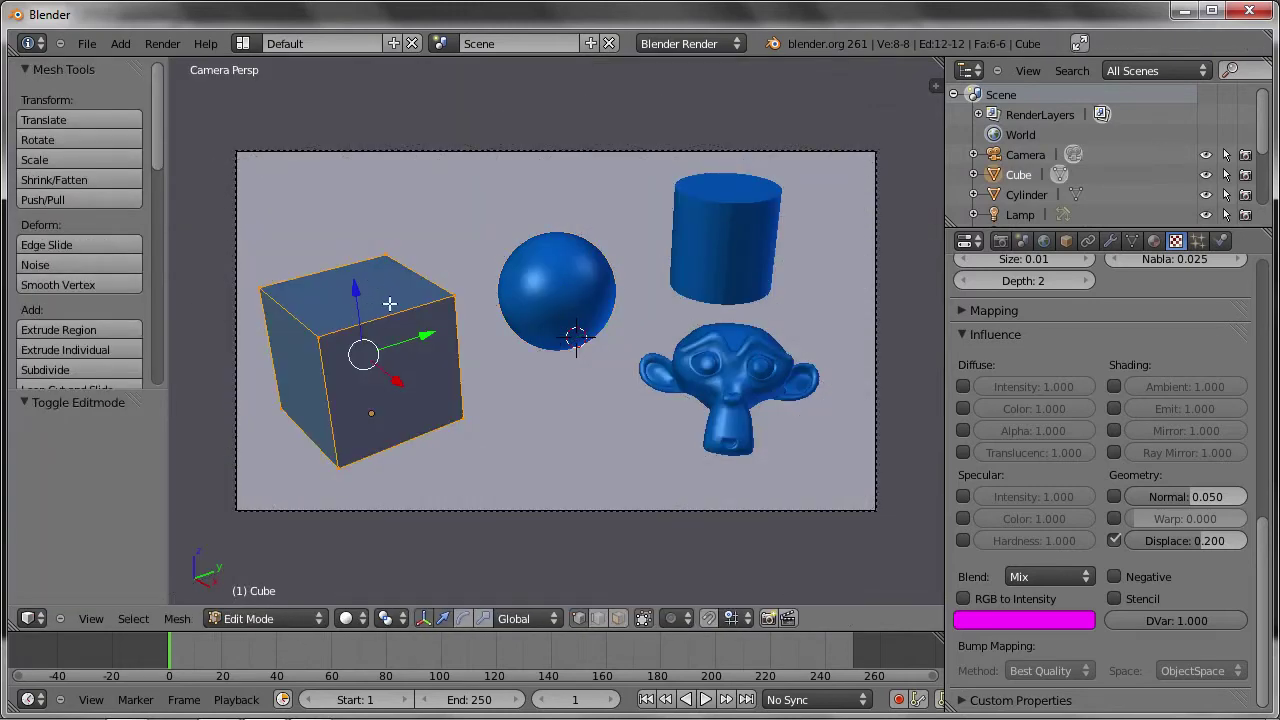
key("w")
left_click(389, 303)
key("shift+r")
key("w")
left_click(389, 303)
key("w")
left_click(389, 303)
key("w")
left_click(389, 303)
key("Tab")
key("F12")
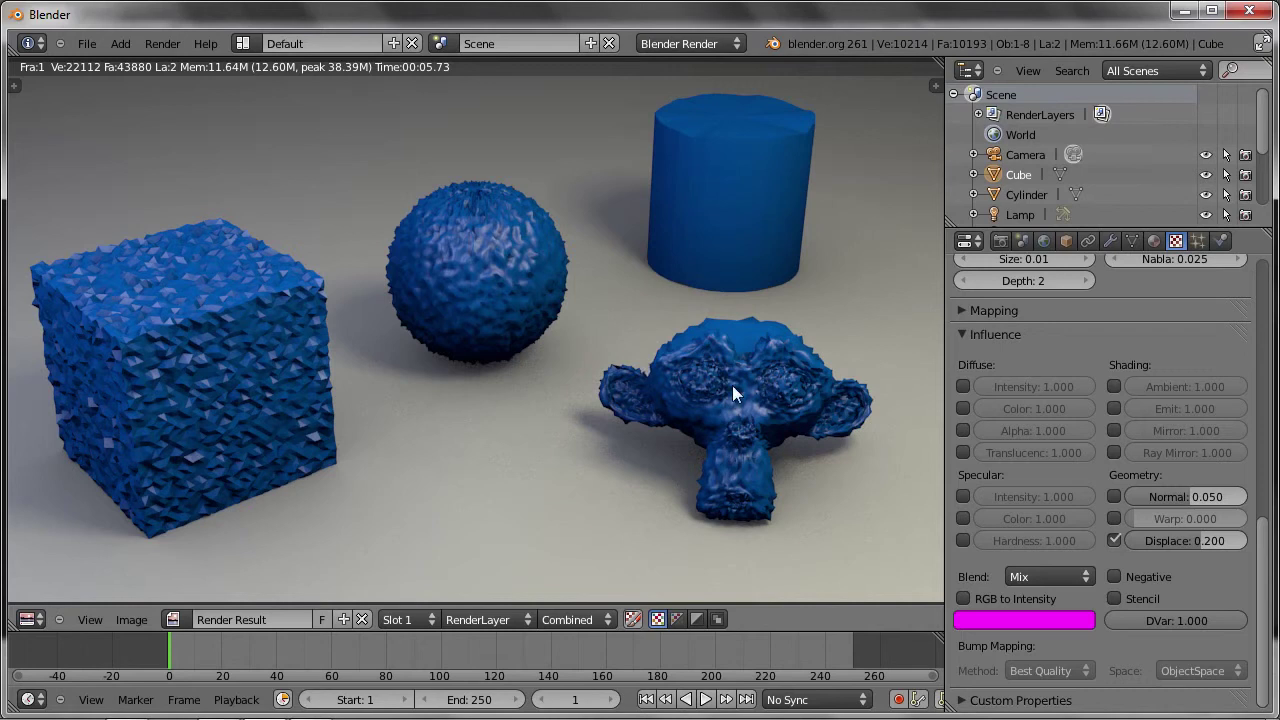
Raise the Displace influence to 1 and re-render.
left_click(1183, 541)
type("1")
key("Return")
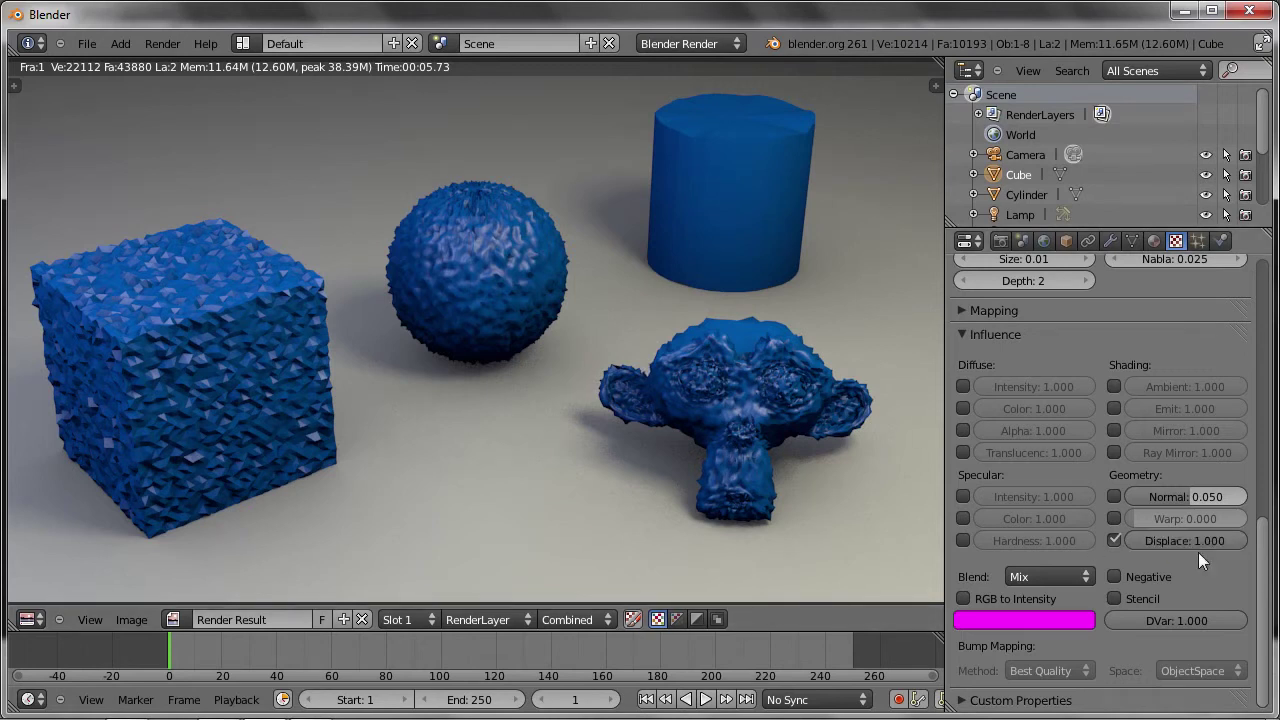
key("F12")
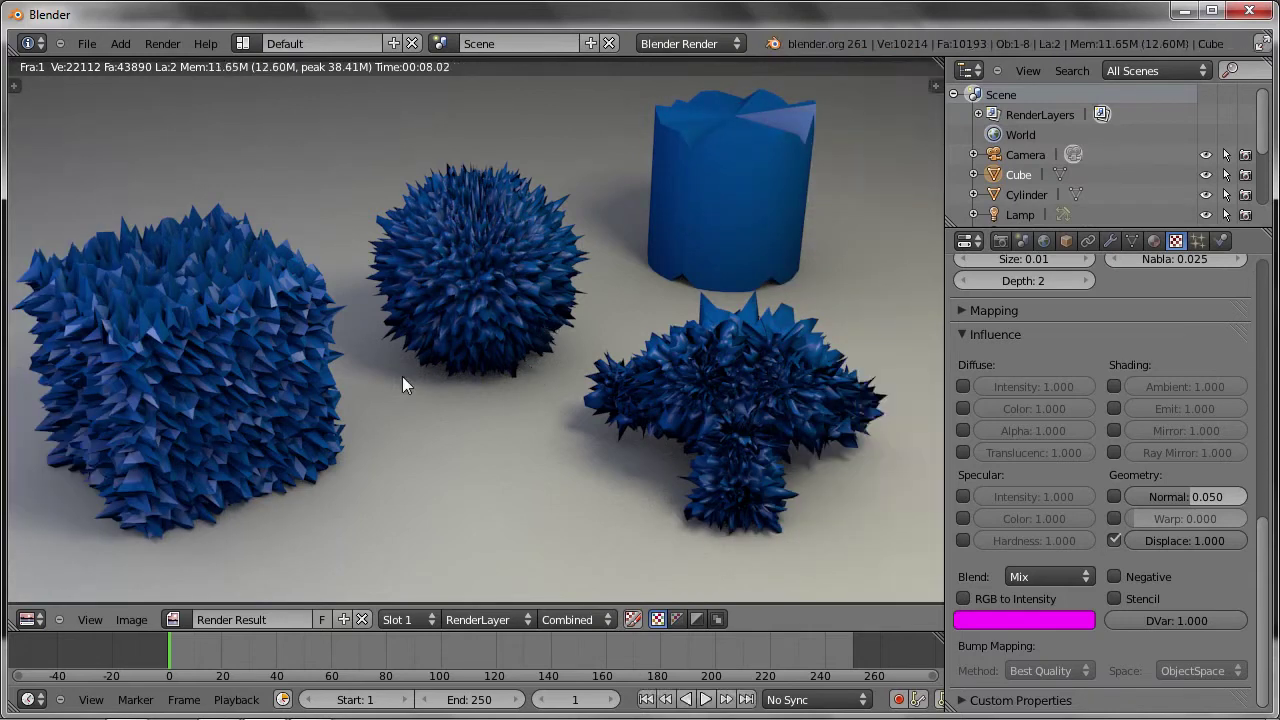
Turn off Displace, enable Diffuse Color and Alpha, and leave Normal off after a test render.
left_click(1115, 540)
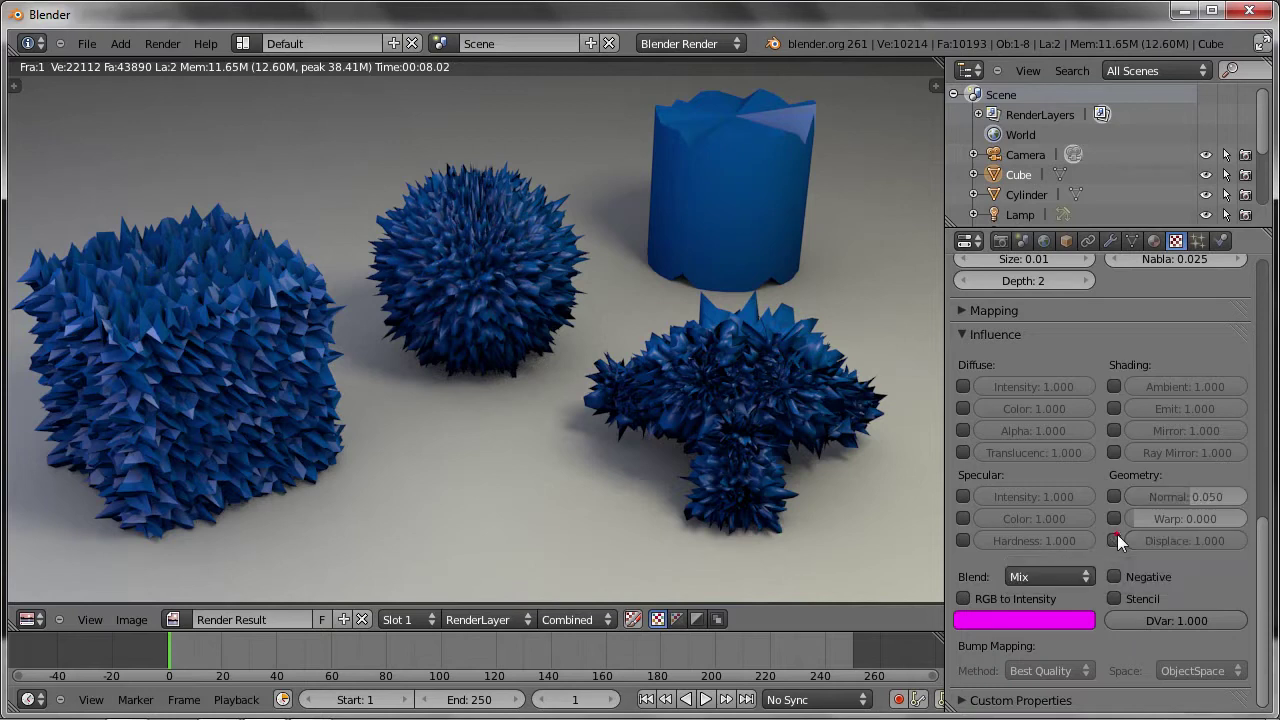
left_click(1113, 497)
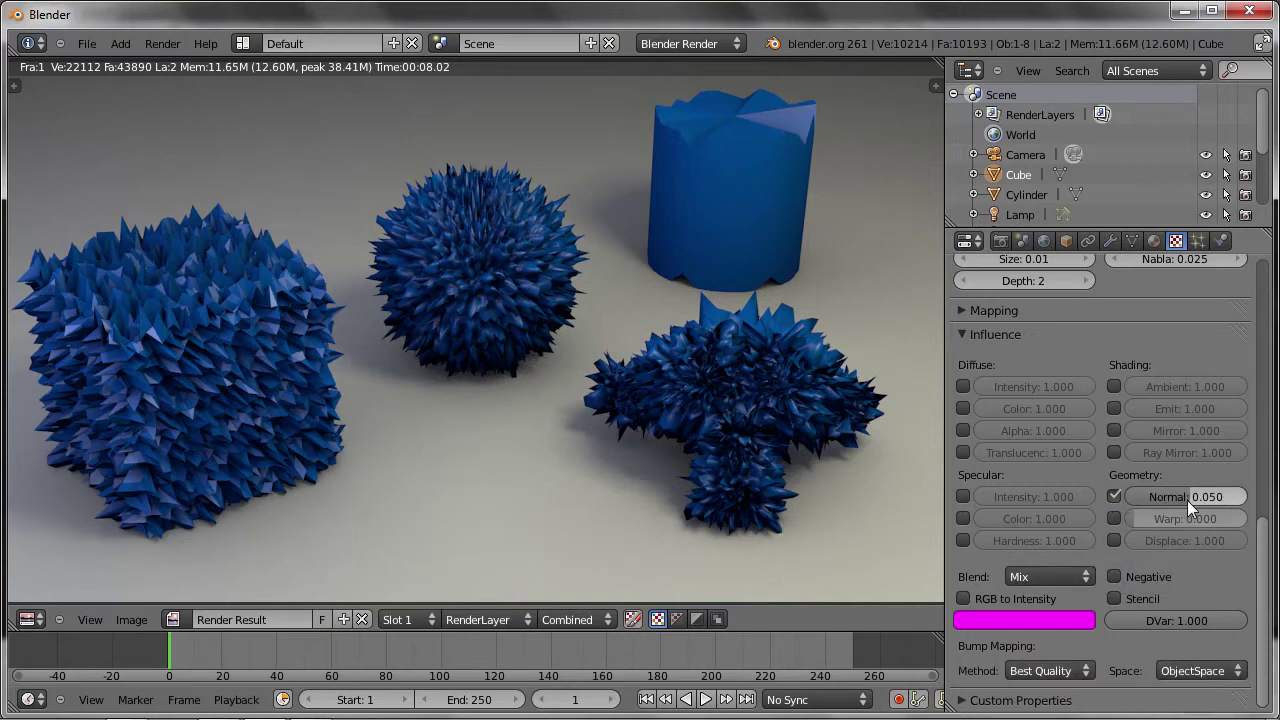
left_click(965, 408)
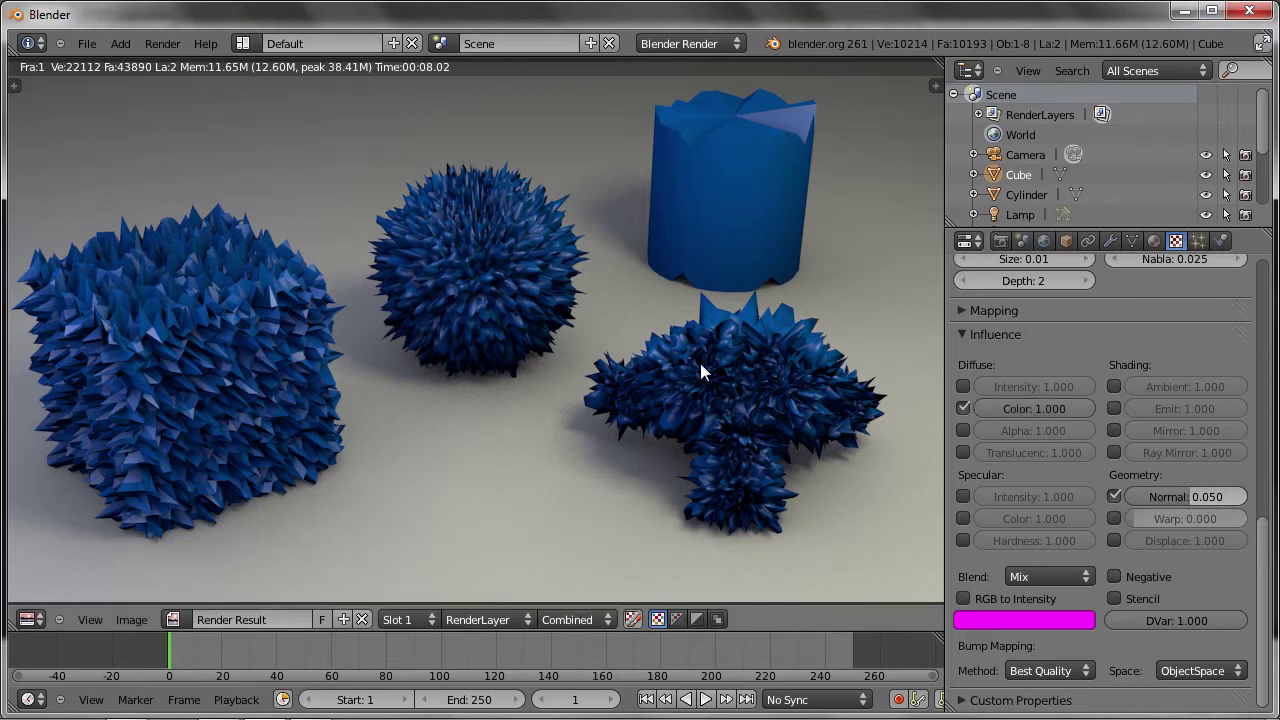
key("F12")
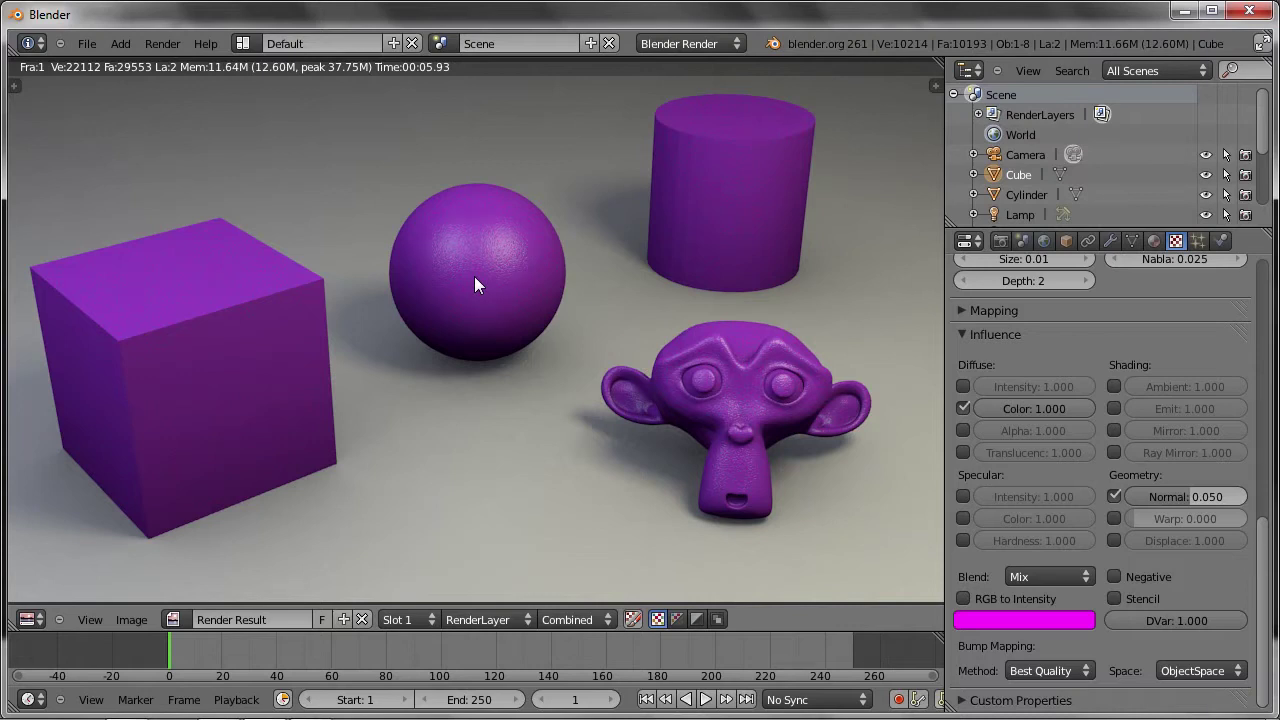
left_click(963, 429)
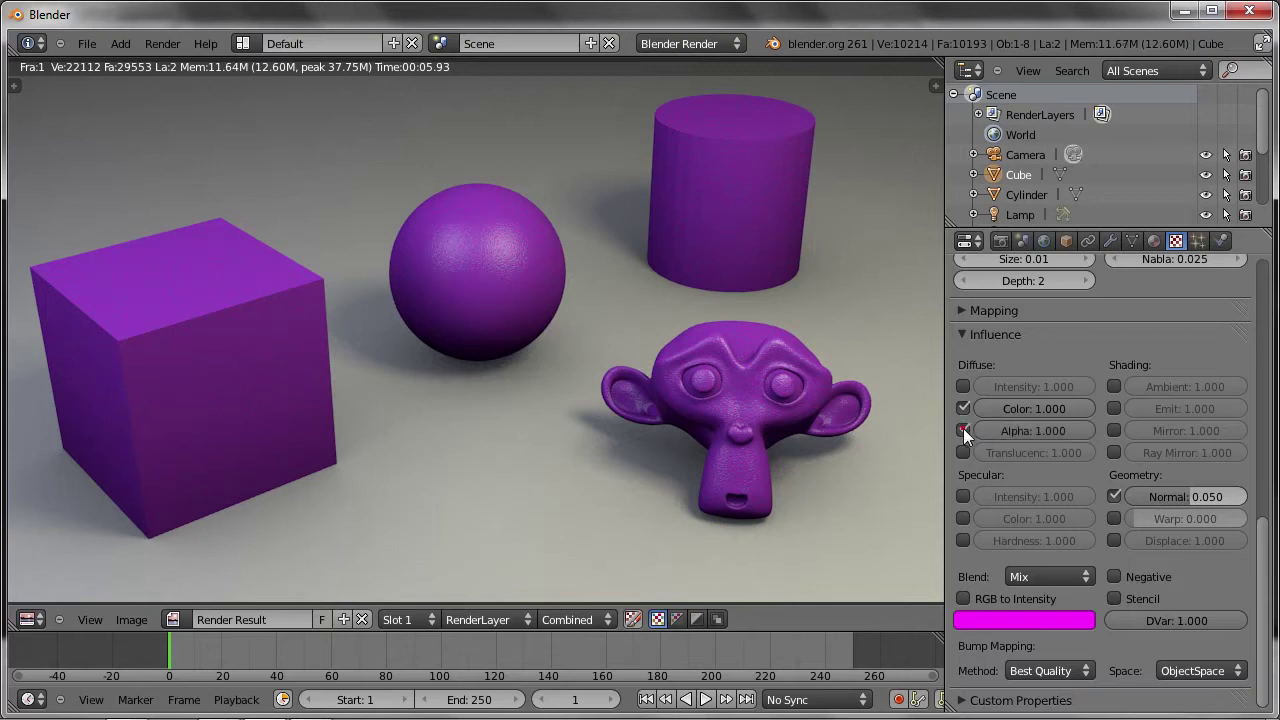
left_click(1115, 496)
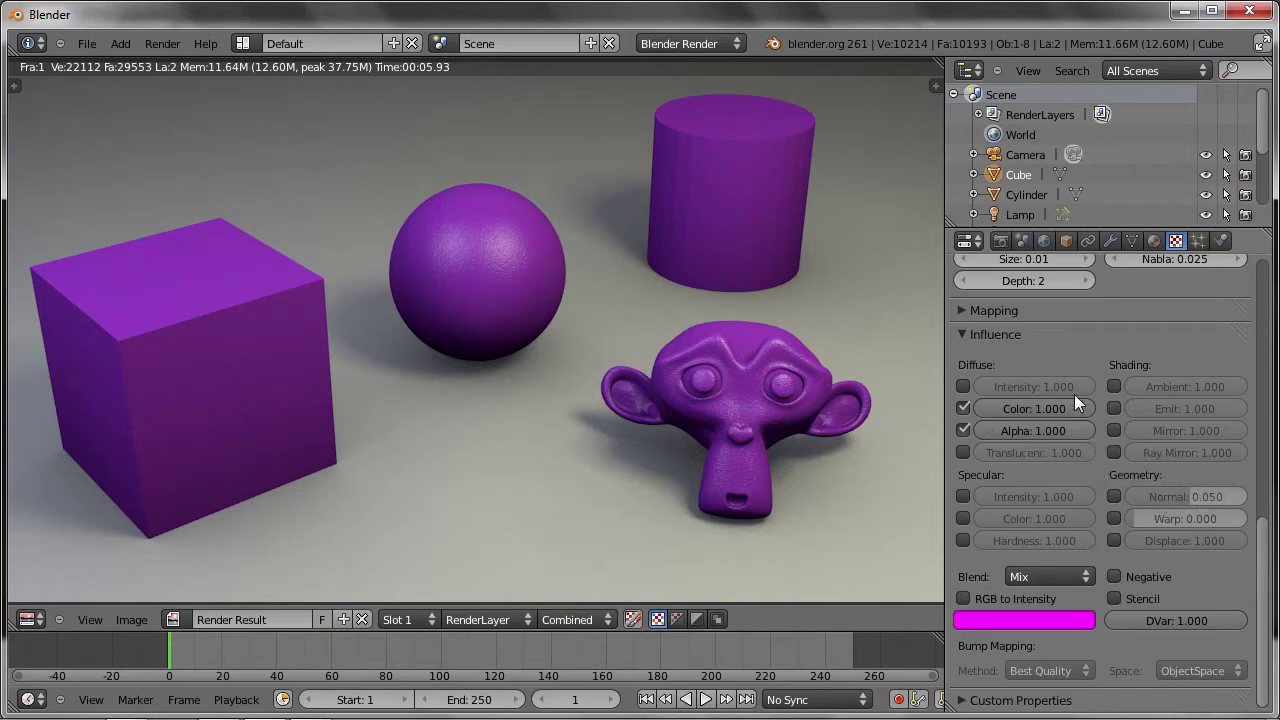
left_click_drag(1263, 570, 1277, 295)
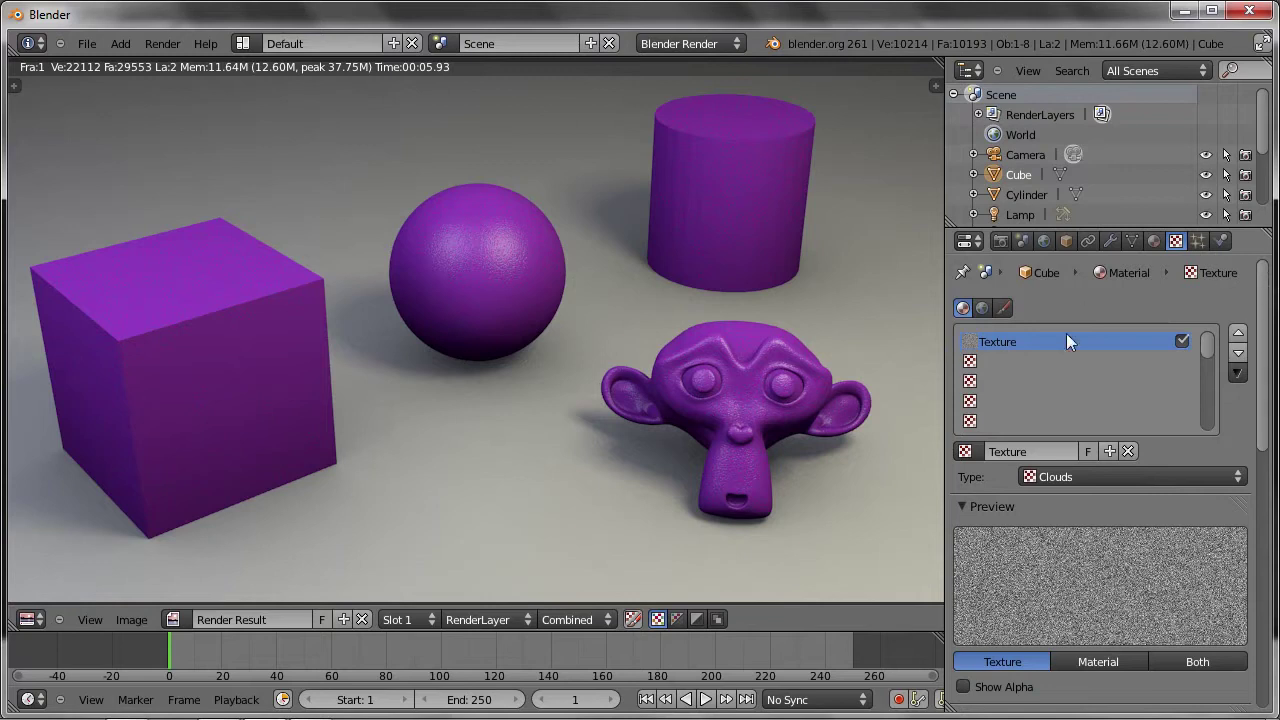
Switch to the Tex marble texture and expand its Colors ramp, nudging a stop right.
left_click(964, 451)
left_click(1012, 480)
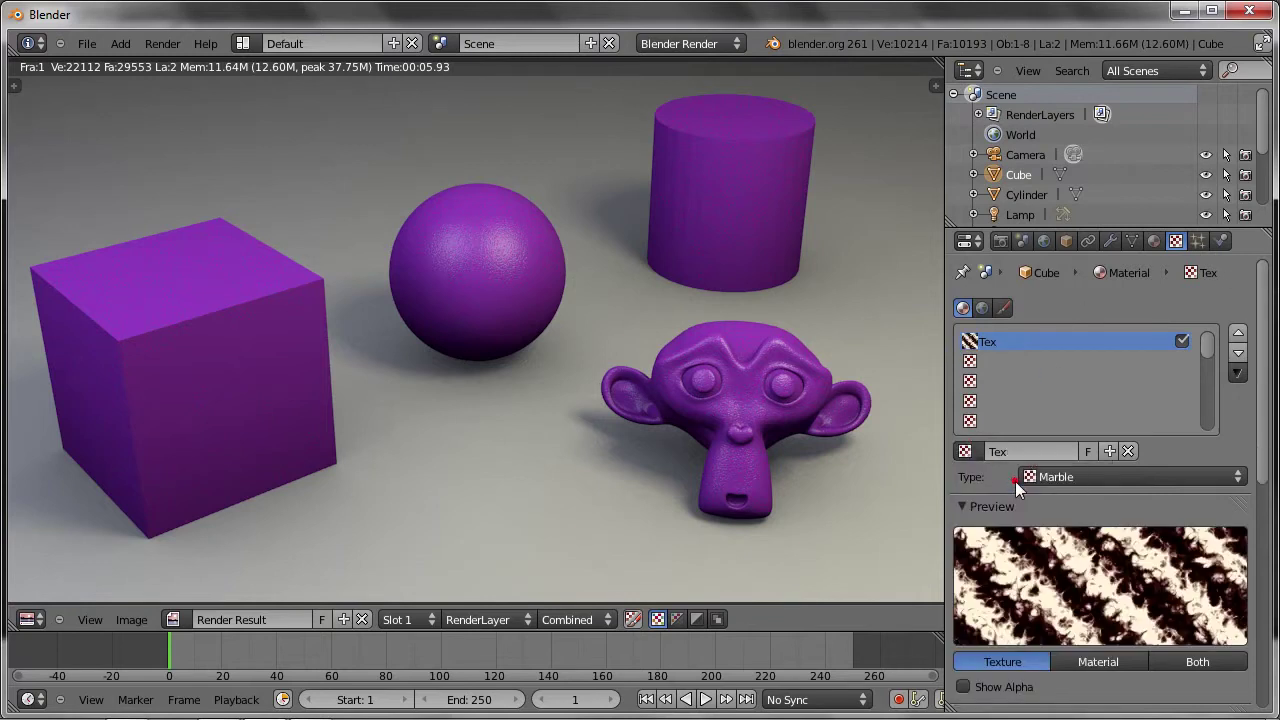
scroll(1000, 500, "down", 5)
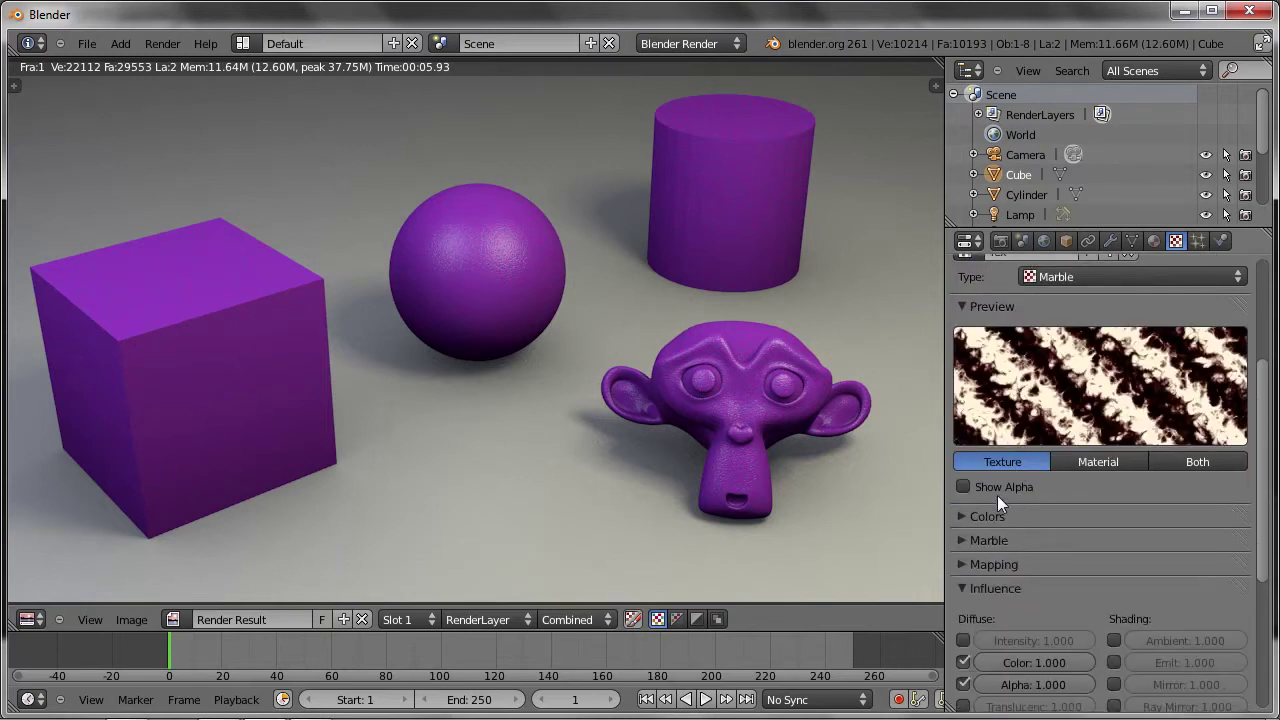
left_click(990, 512)
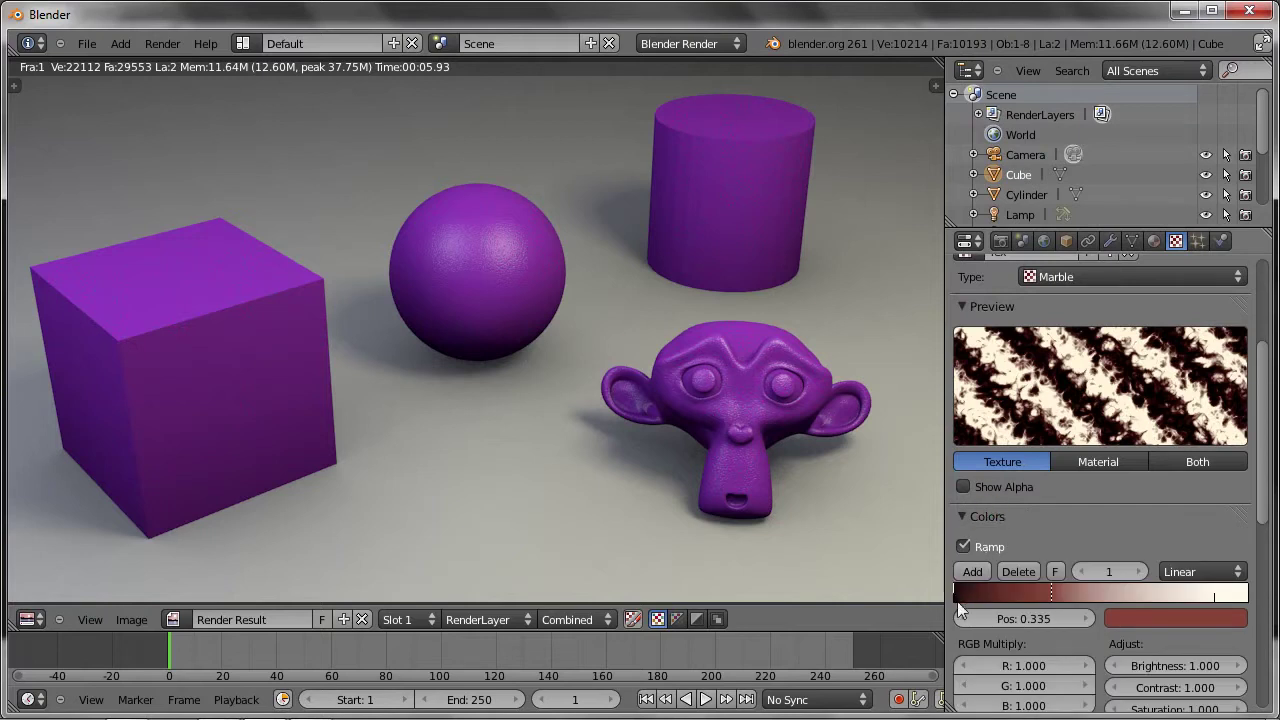
left_click_drag(1051, 590, 1084, 592)
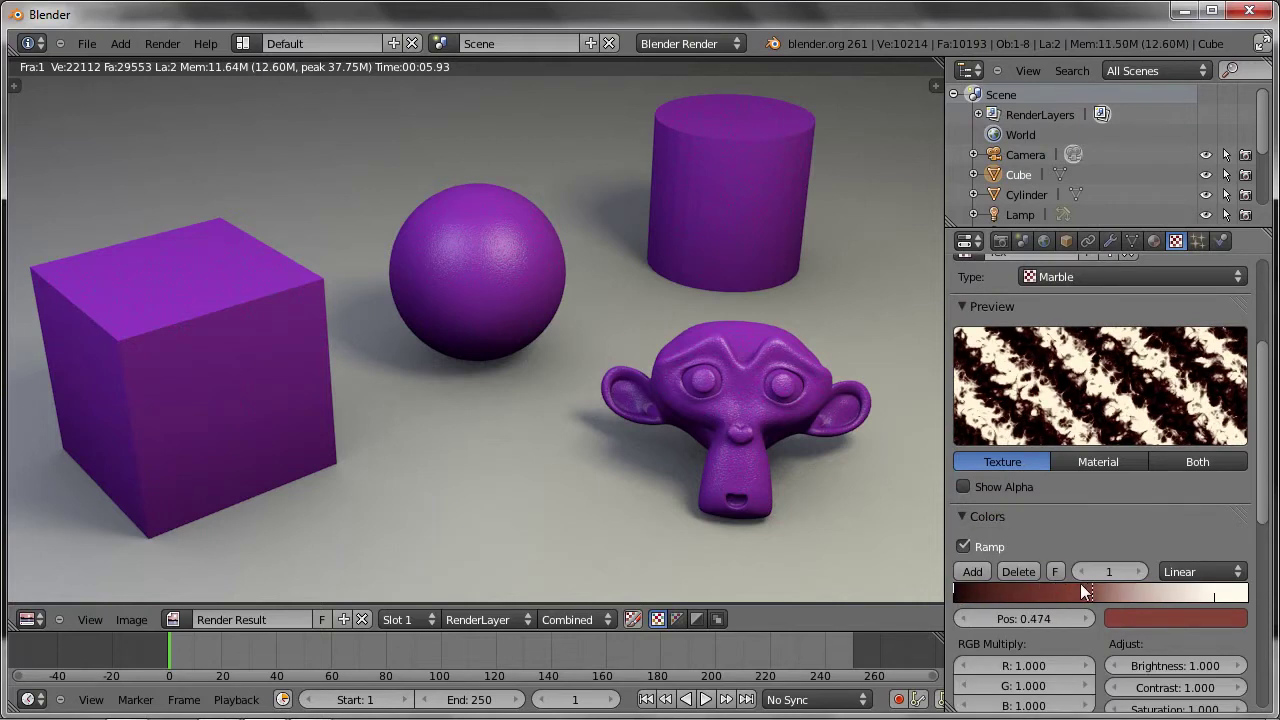
Set the black ramp stop's Alpha to 0 and enable Show Alpha in the preview.
left_click(955, 594)
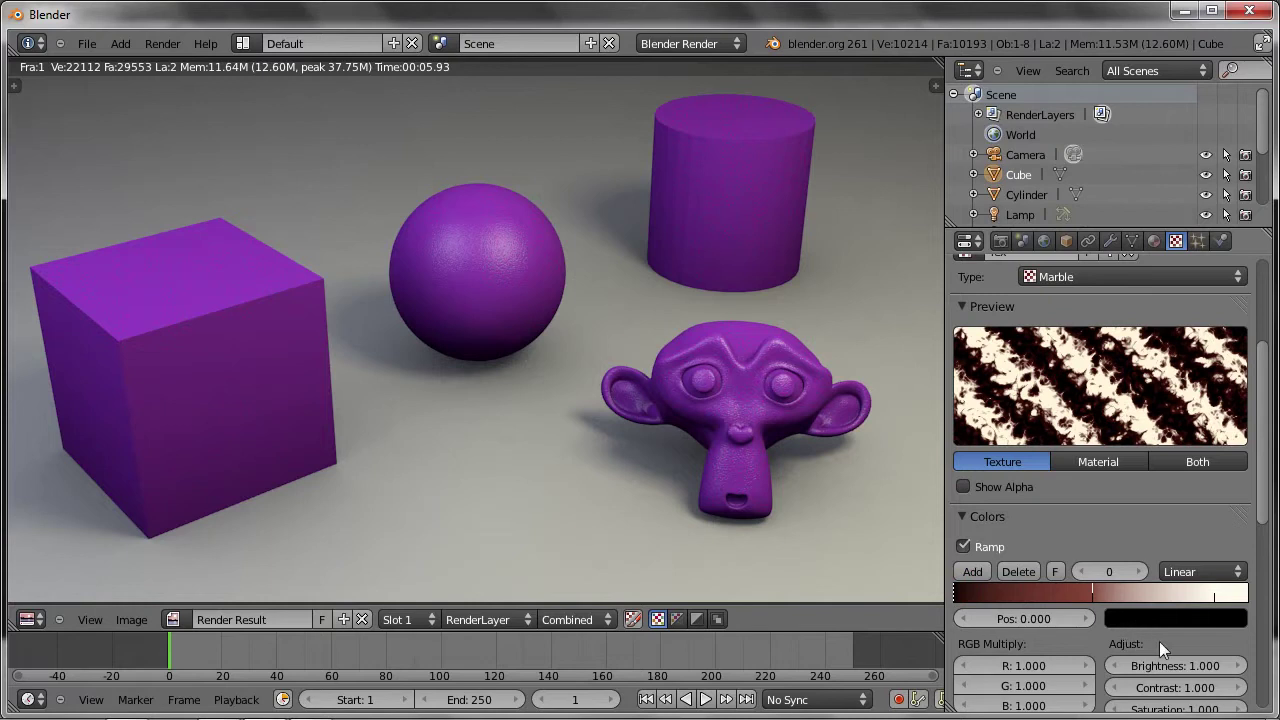
left_click(1156, 616)
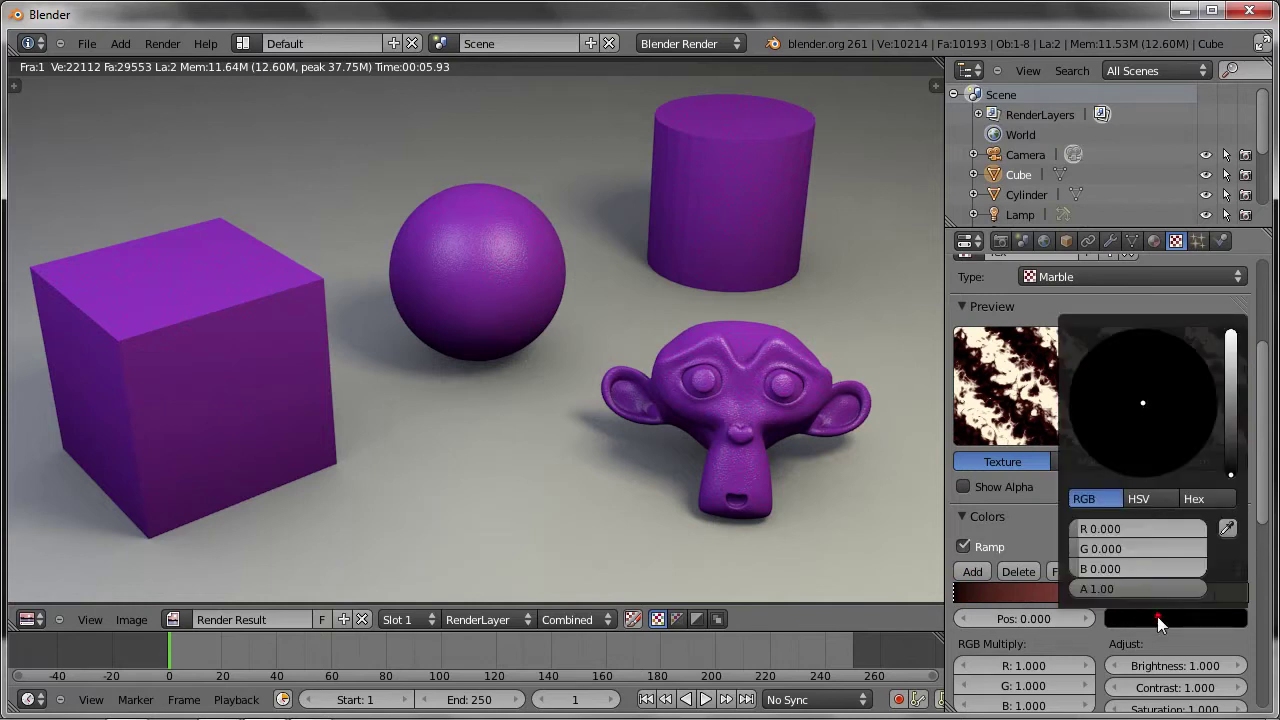
left_click_drag(1078, 585, 1149, 588)
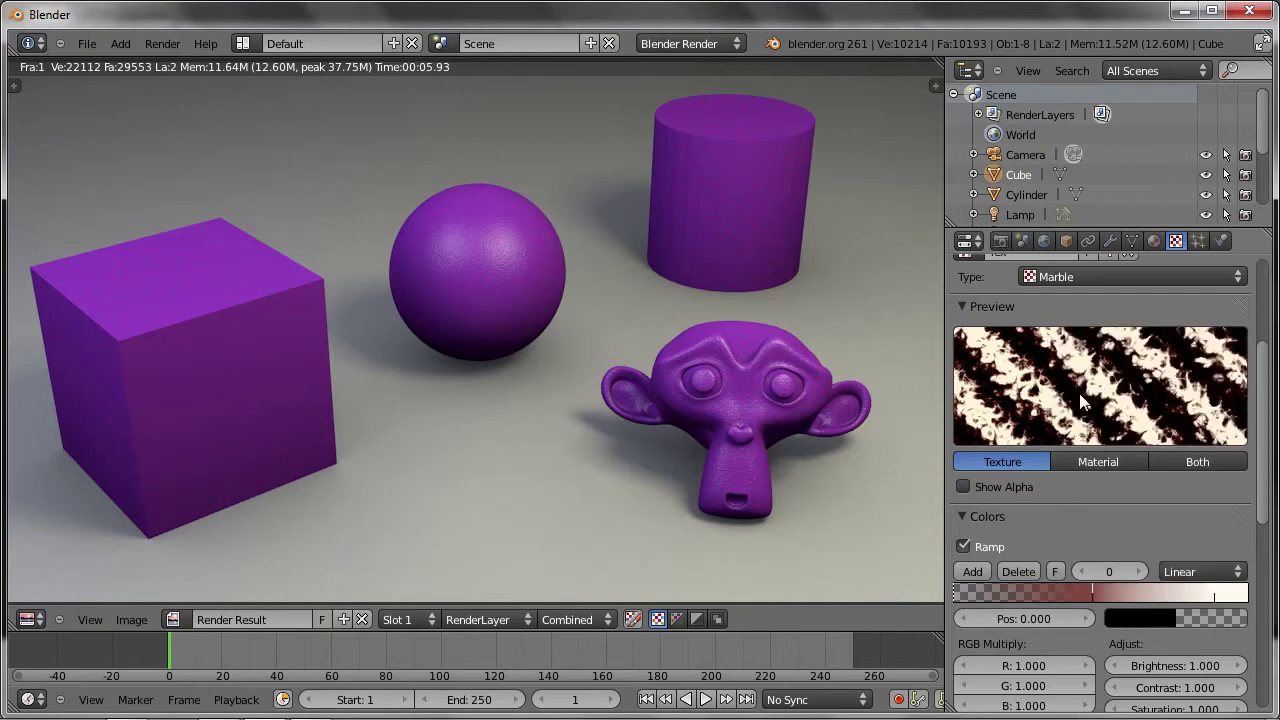
left_click(960, 487)
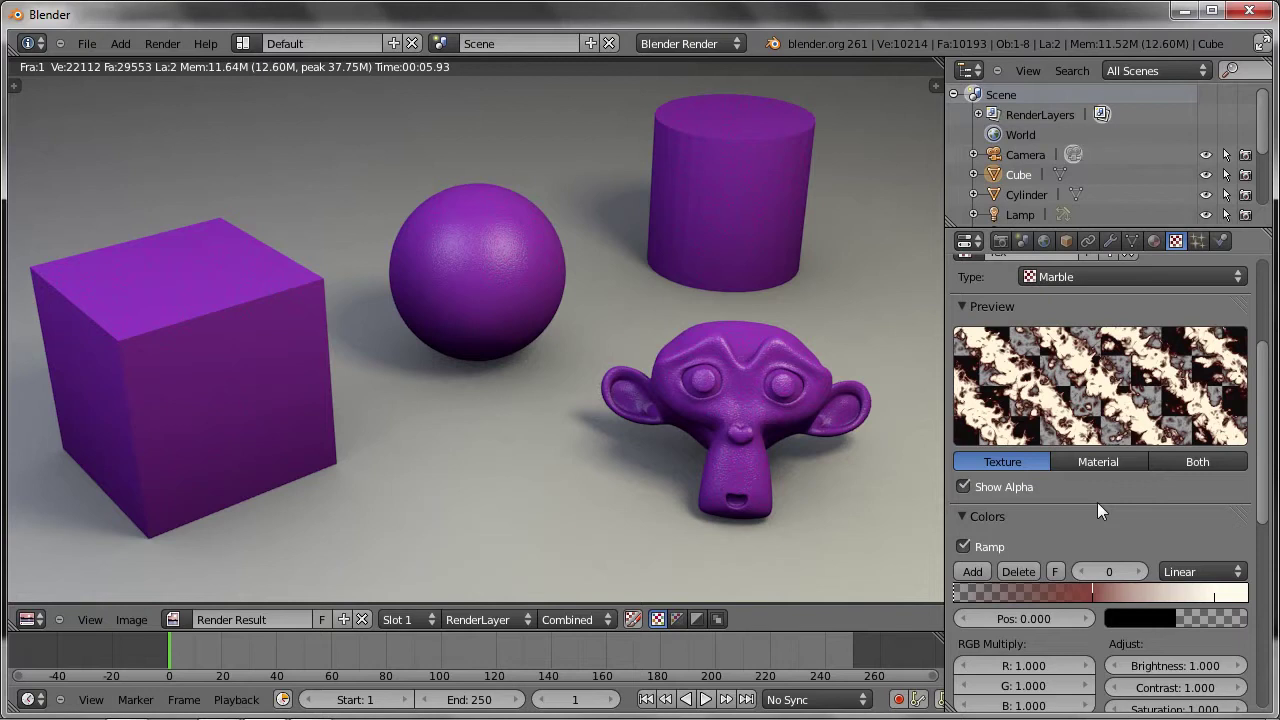
Render the four marble-textured objects, then scroll down to the Marble, Mapping and Influence panels.
key("F12")
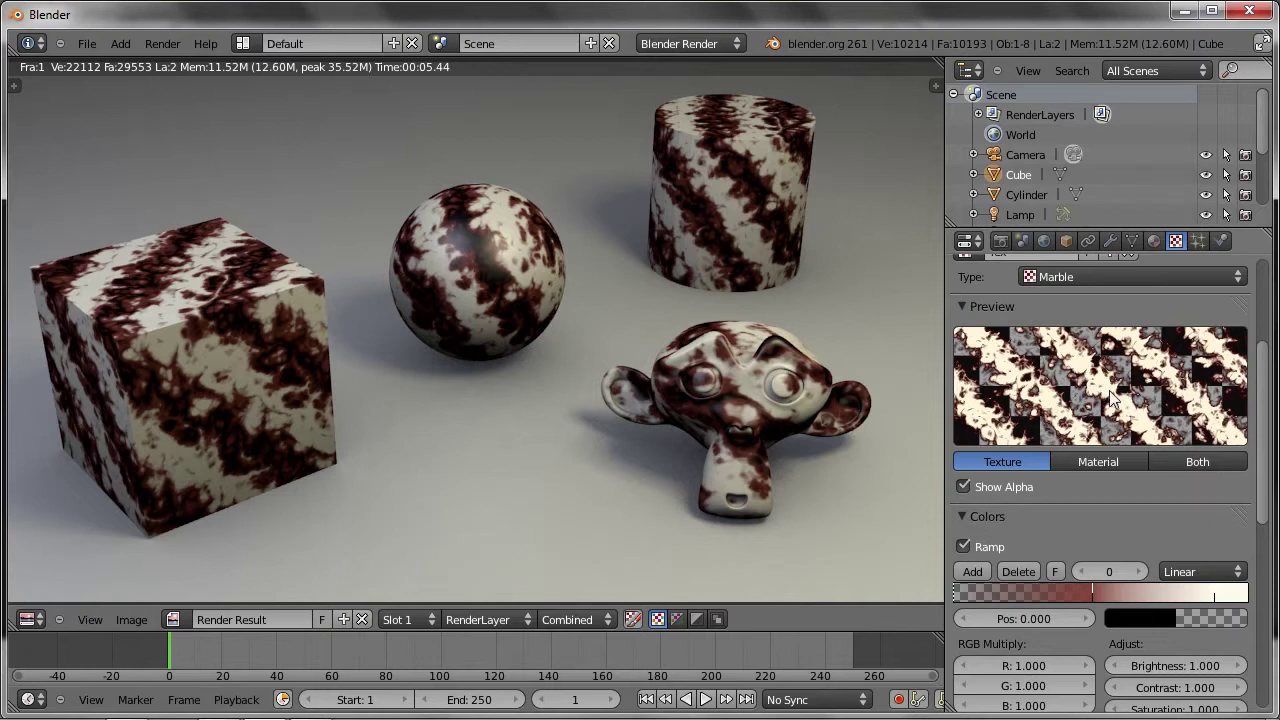
scroll(1110, 396, "down", 3)
scroll(1094, 411, "down", 5)
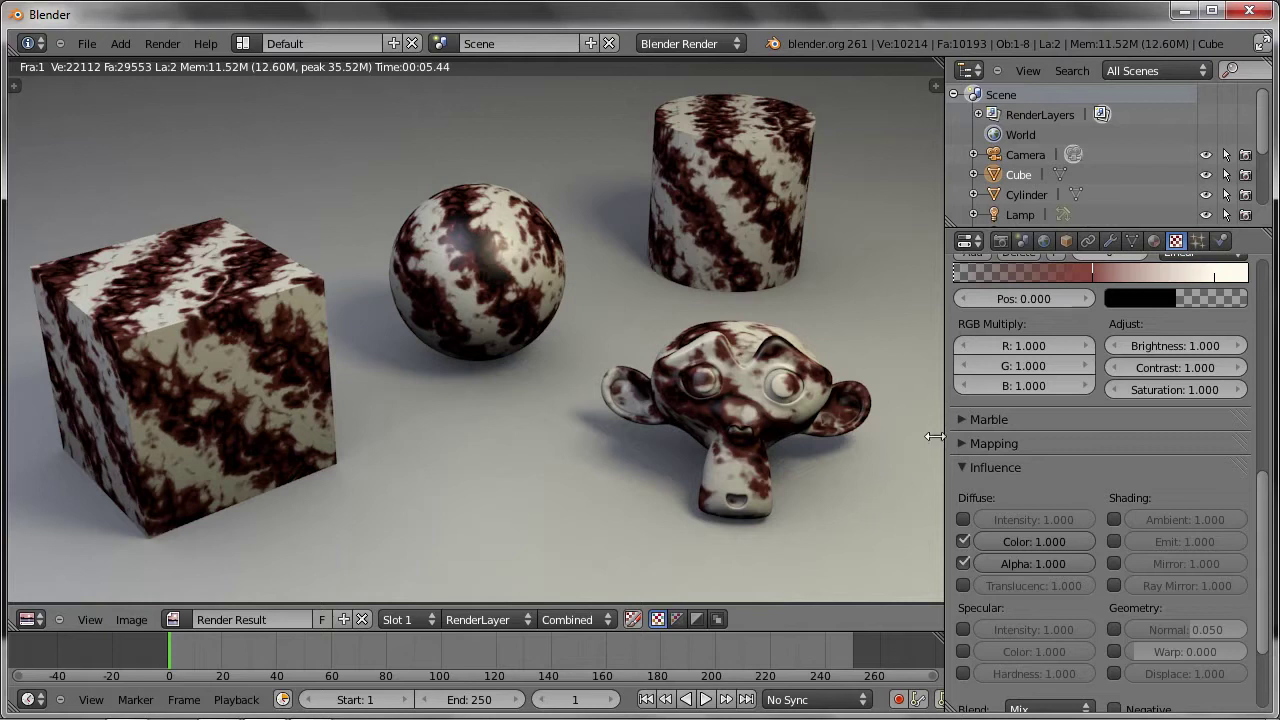
Enable Z Transparency on the material with Alpha 0.000 and render.
left_click(1154, 244)
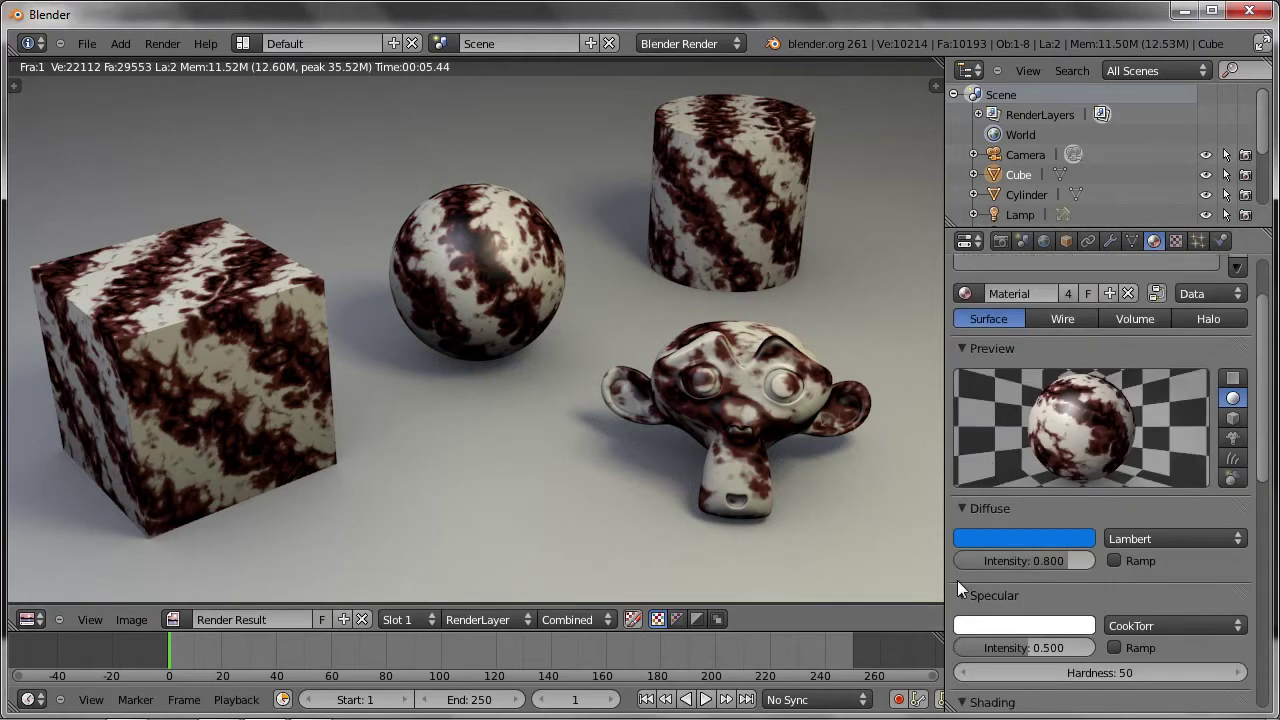
scroll(960, 560, "down", 3)
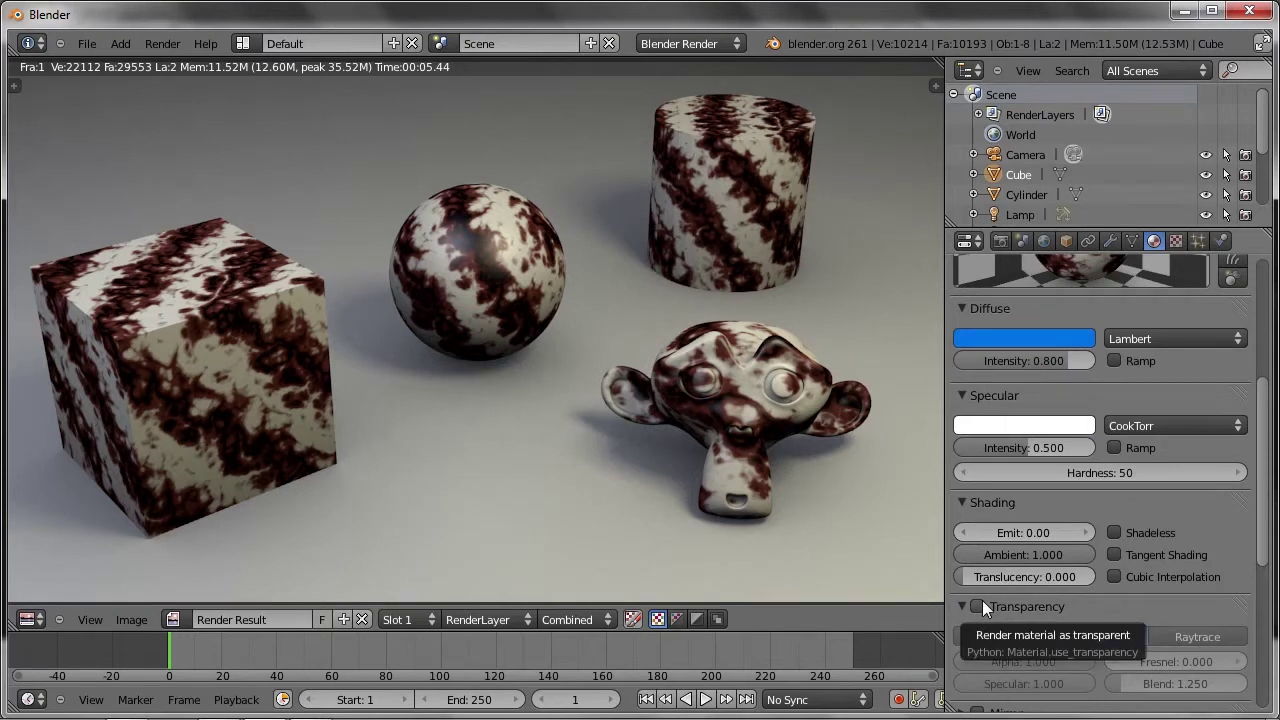
left_click(981, 603)
left_click(977, 607)
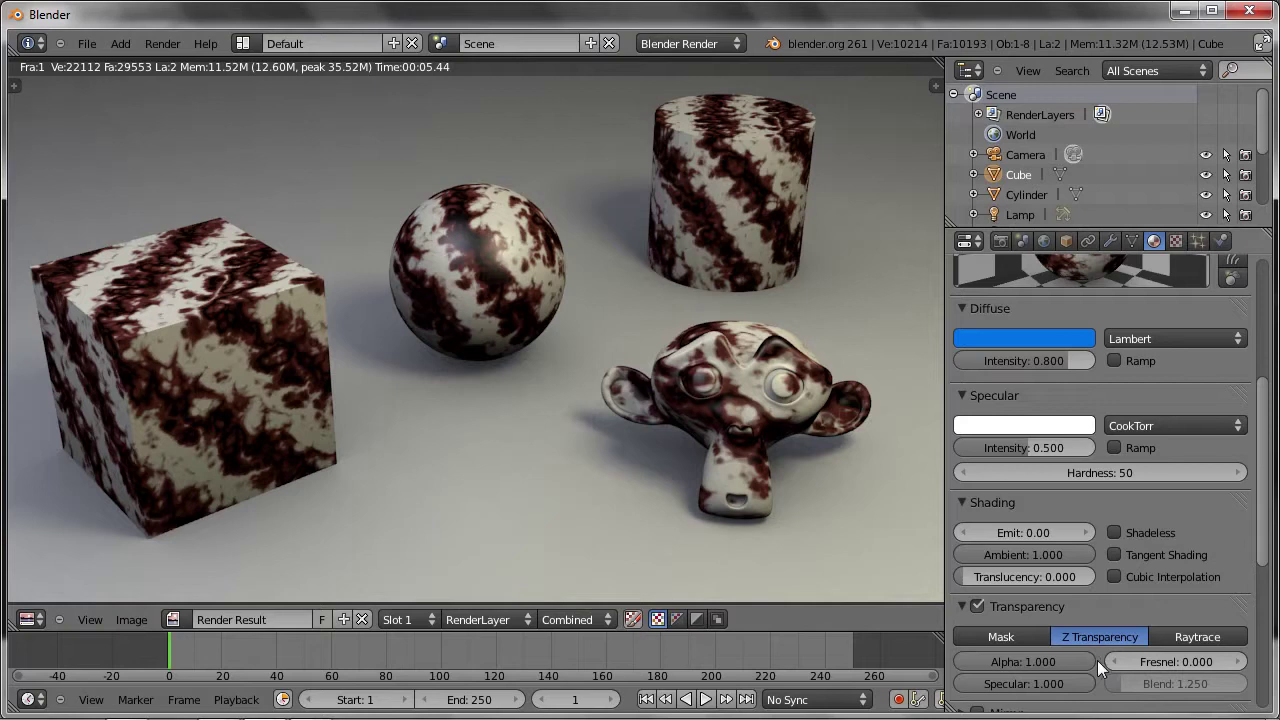
left_click_drag(1092, 660, 732, 669)
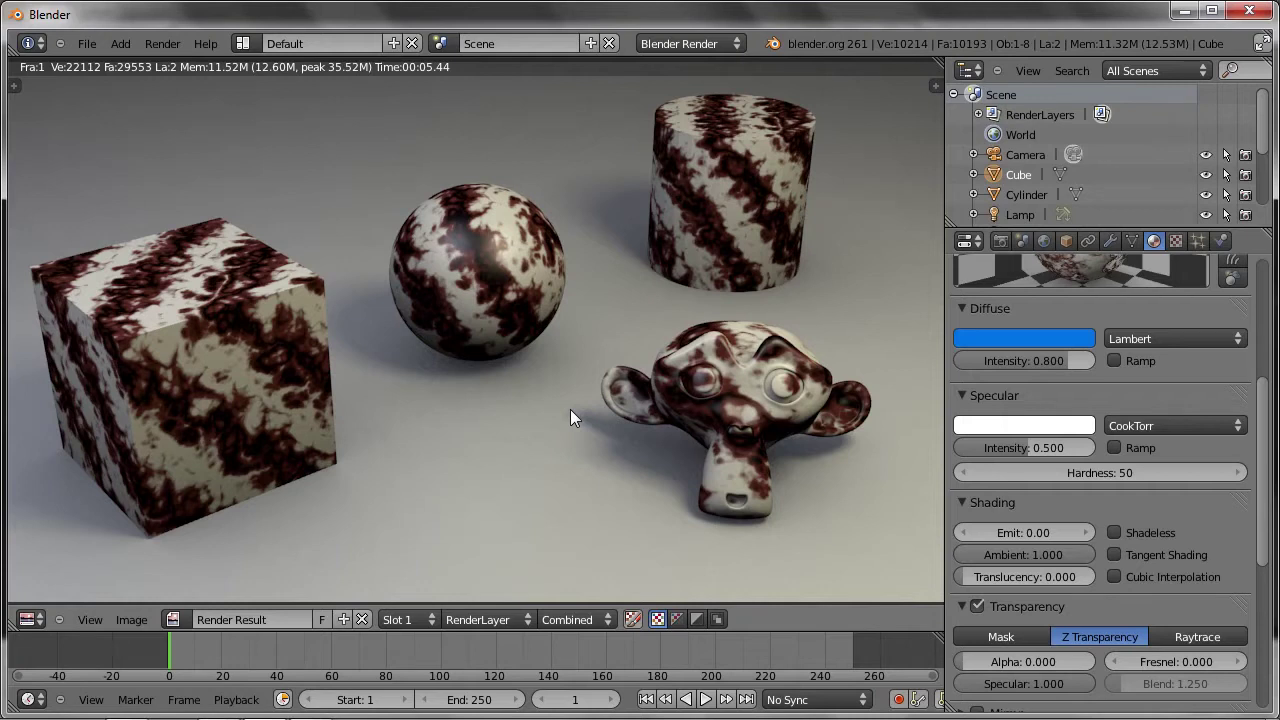
key("F12")
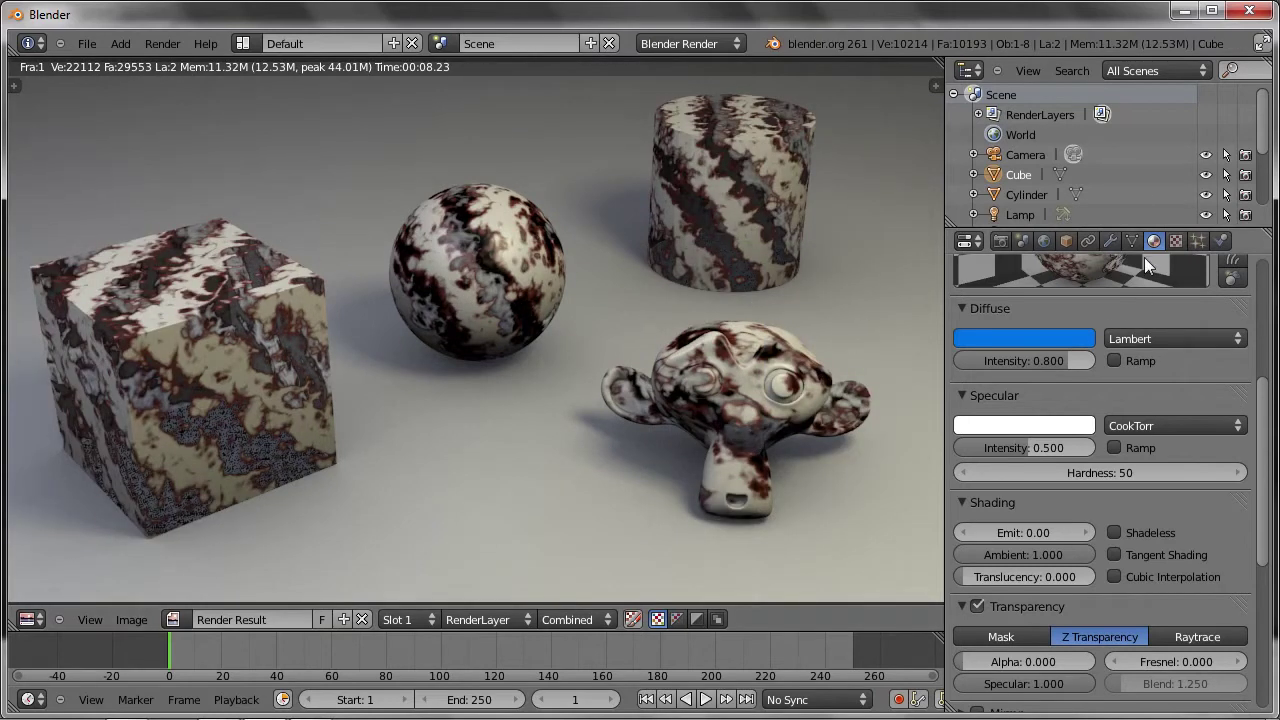
Move the marble ramp stops right (red to 0.837, black to 0.437) and re-render.
left_click(1175, 240)
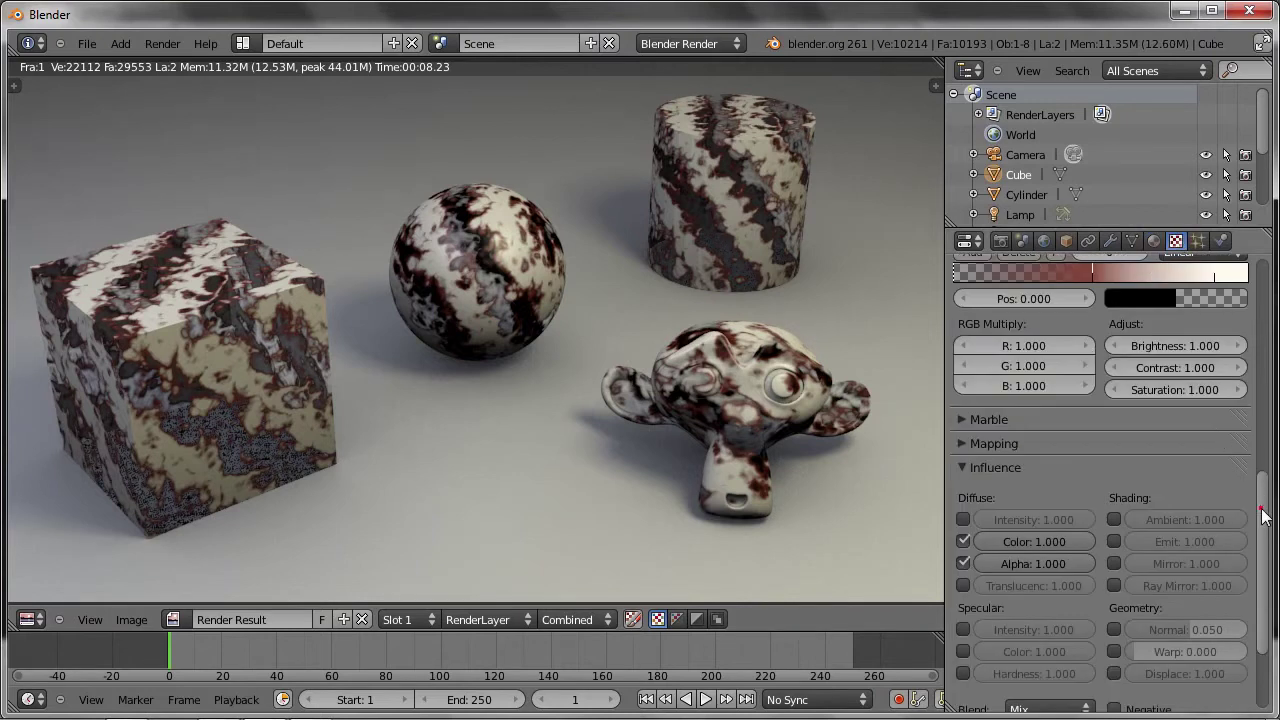
left_click(1262, 510)
left_click_drag(1206, 522, 1250, 522)
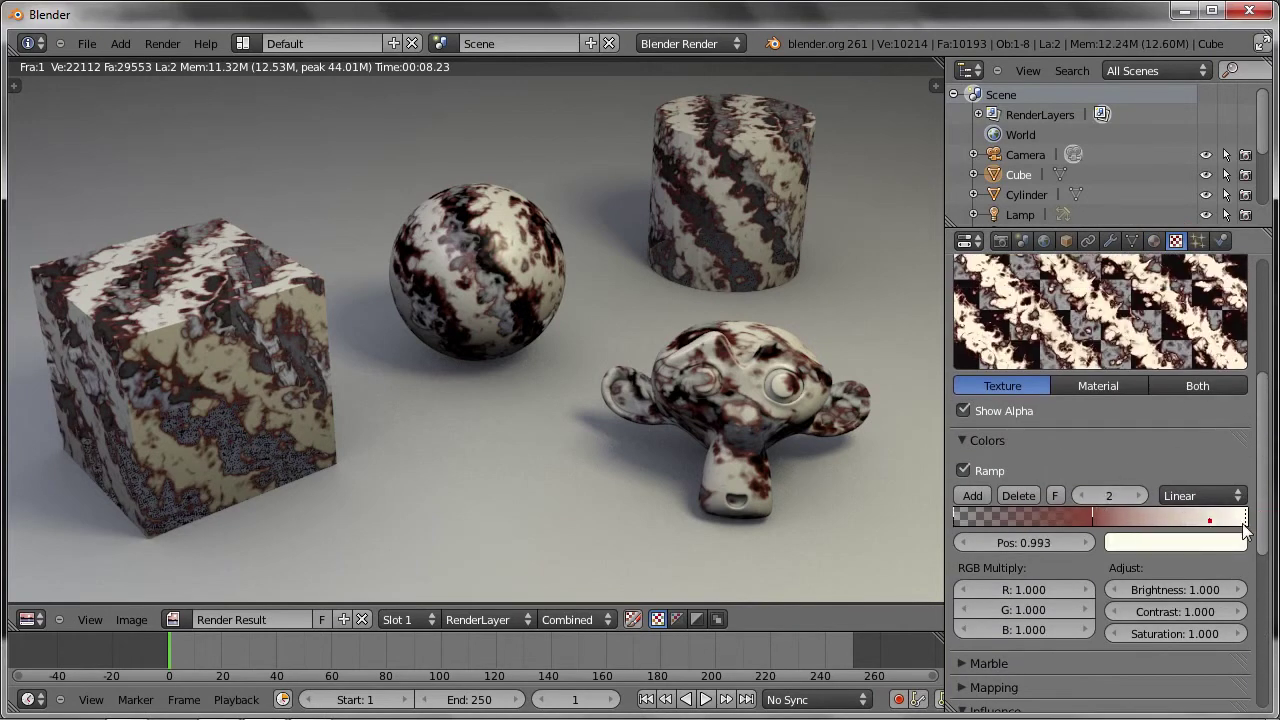
left_click(1092, 512)
left_click_drag(1091, 512, 1198, 516)
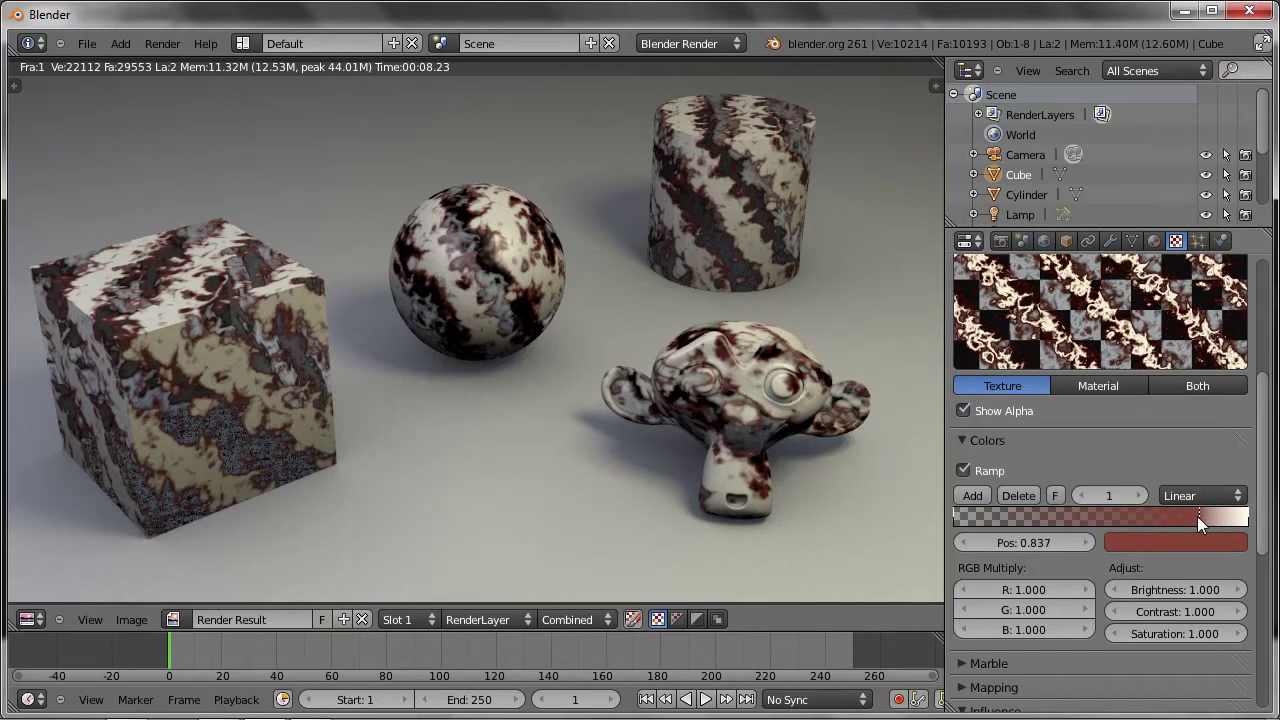
left_click_drag(952, 522, 1084, 515)
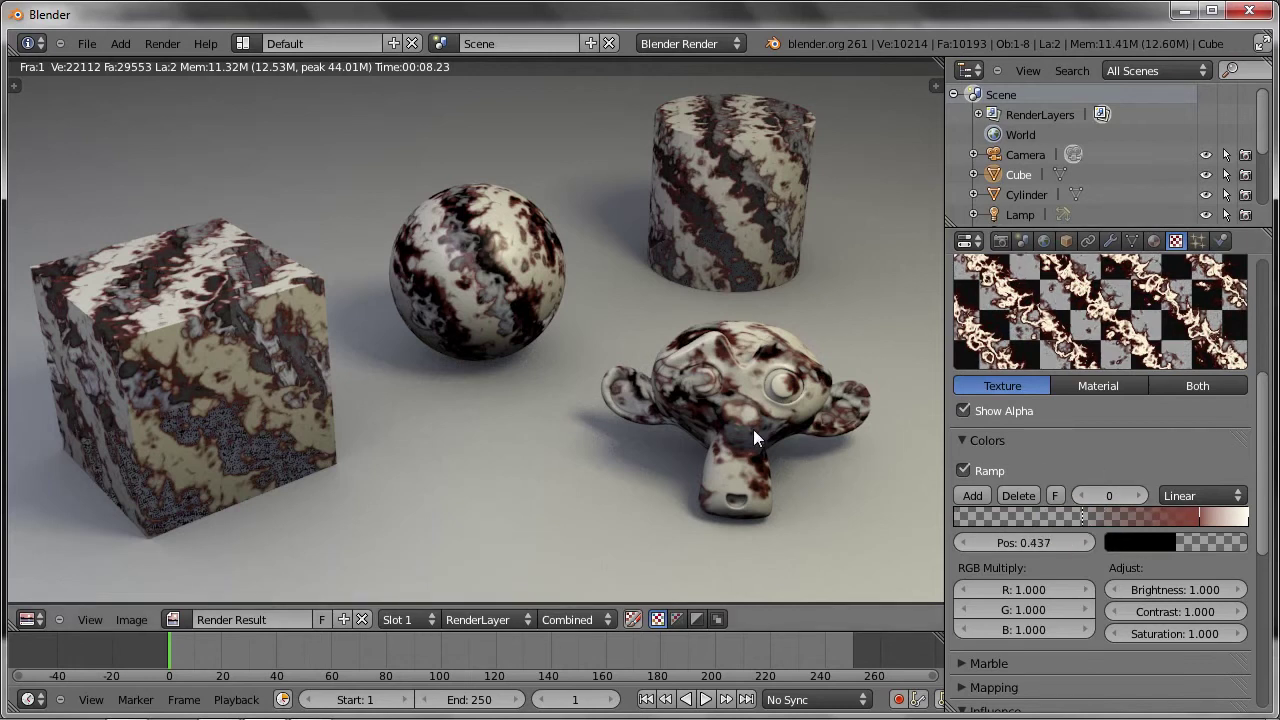
key("F12")
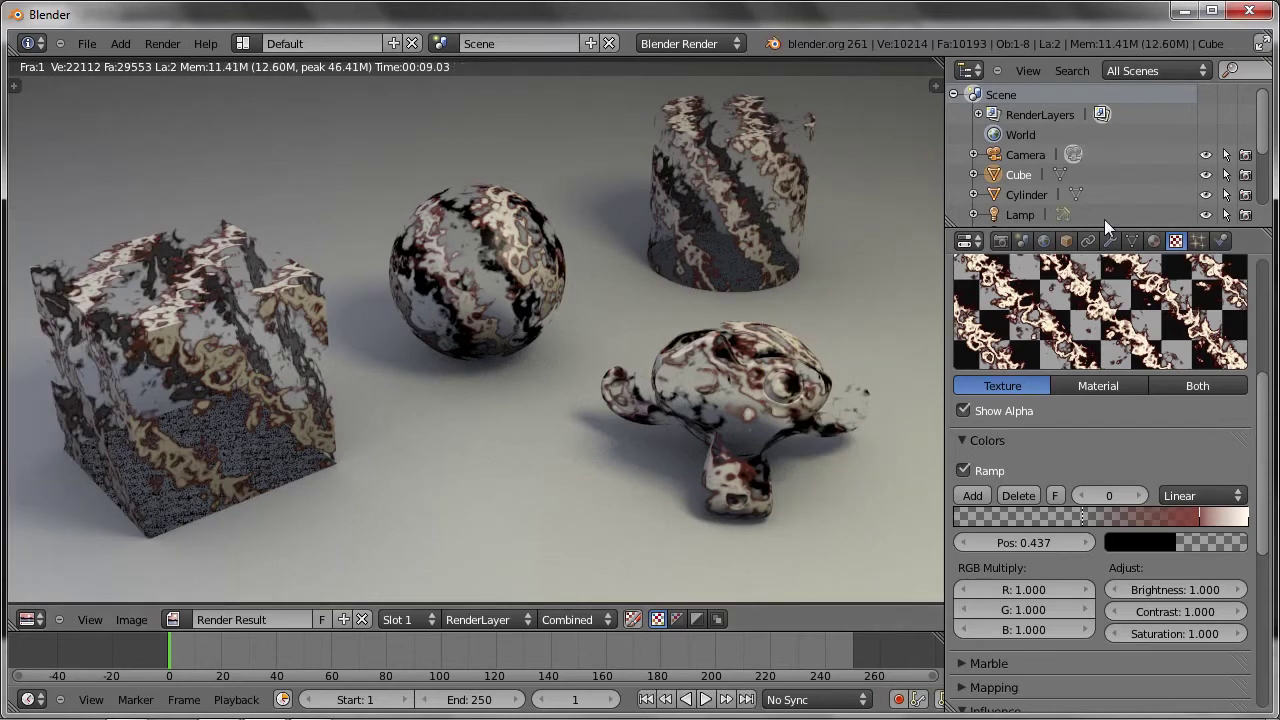
Switch the material's transparency to Raytrace and render, inspecting pixel values.
left_click(1154, 241)
left_click(1190, 636)
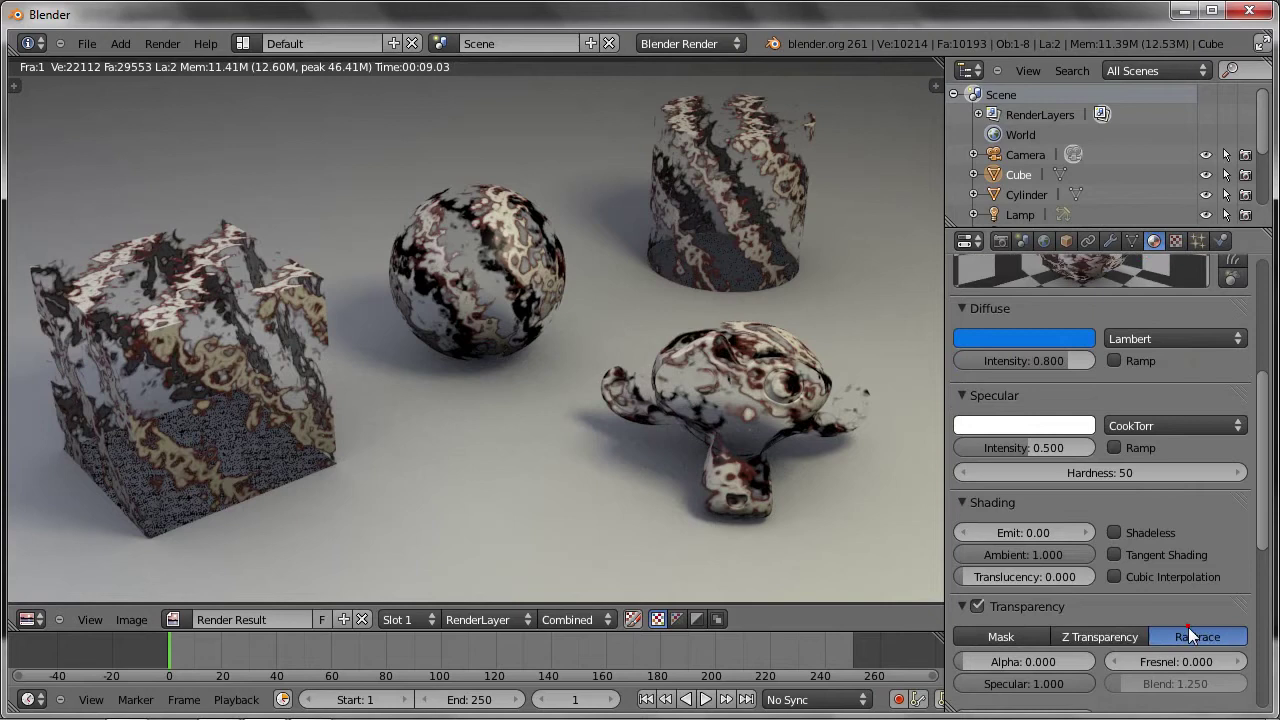
key("F12")
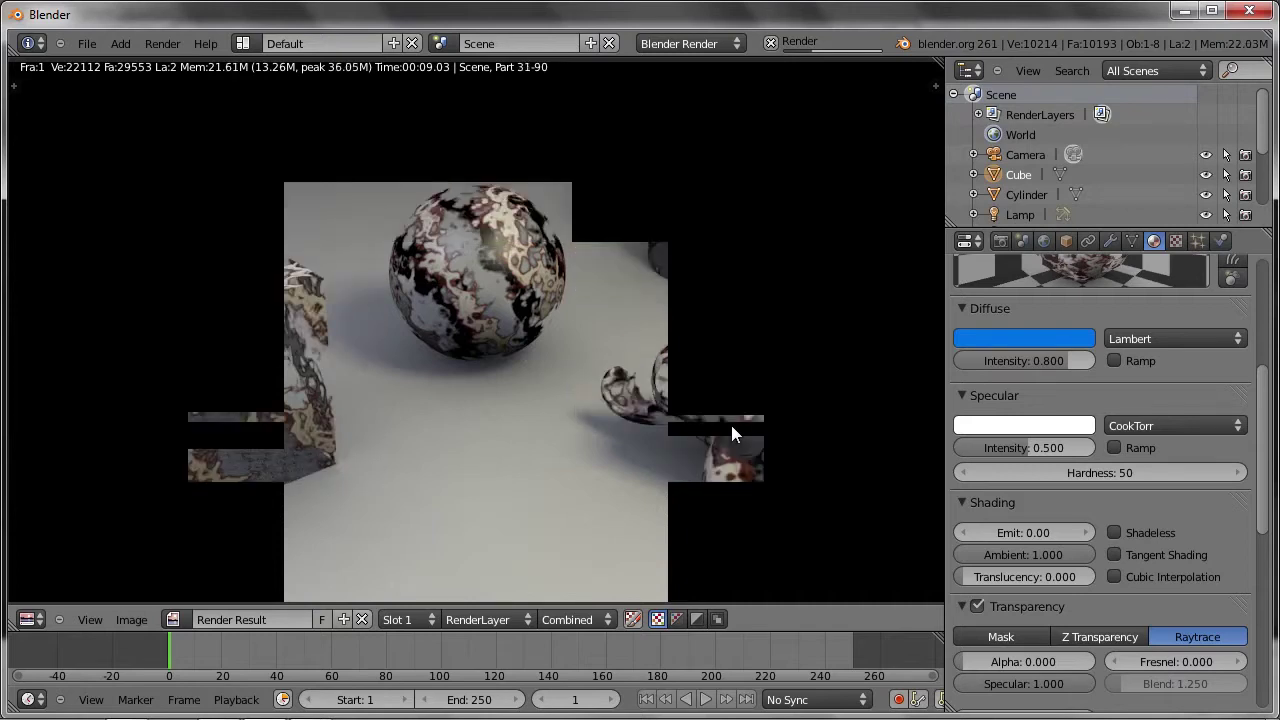
left_click(536, 402)
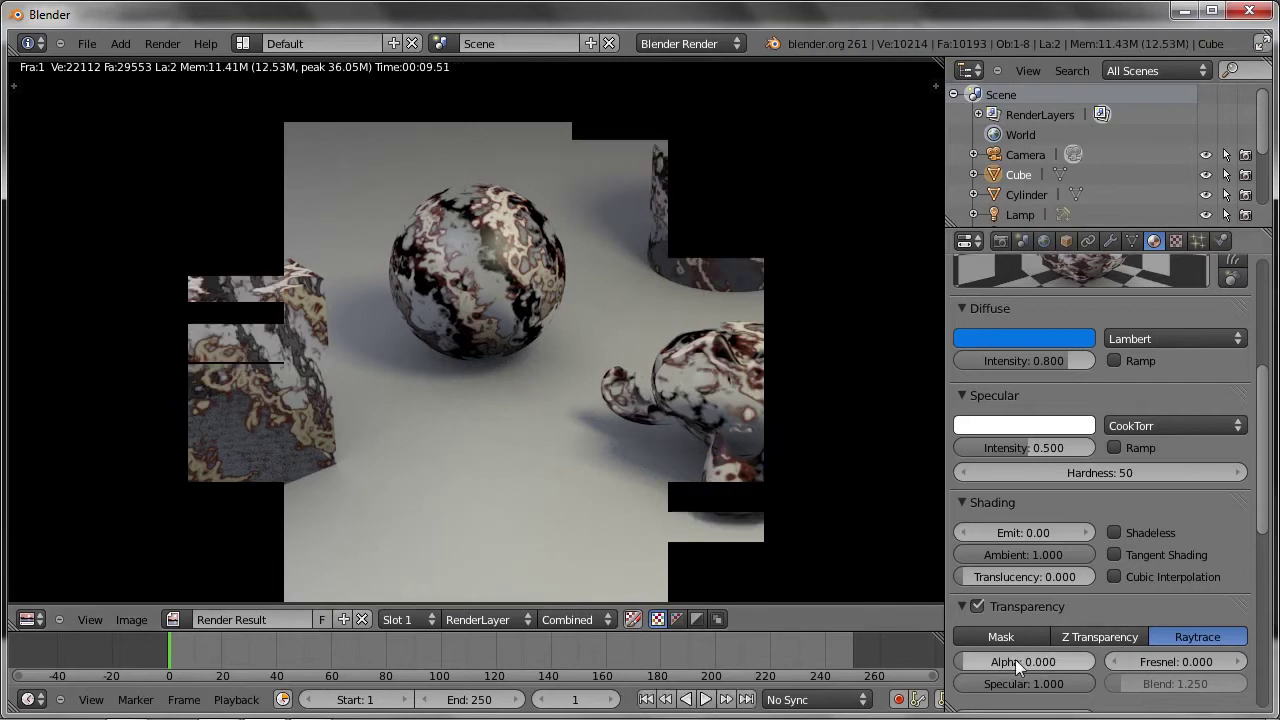
Set the transparency IOR to 1.5 and render again.
scroll(1010, 670, "down", 3)
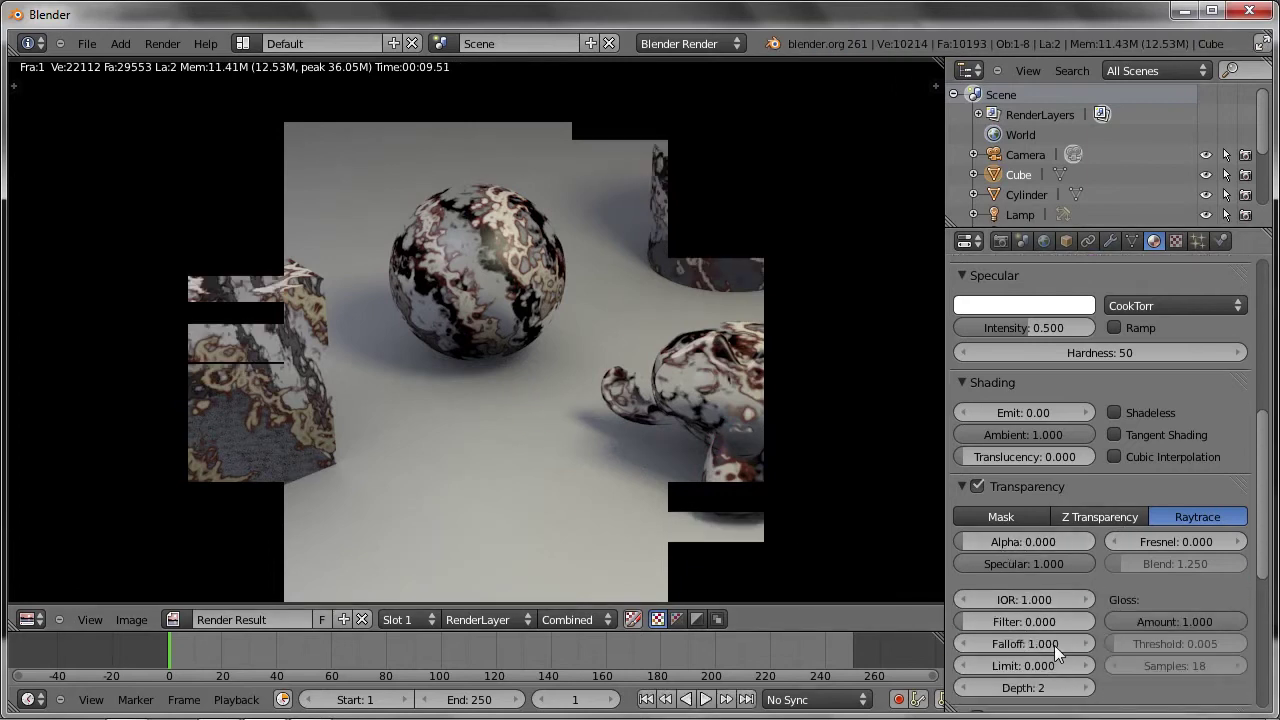
left_click(1008, 603)
type("1.5")
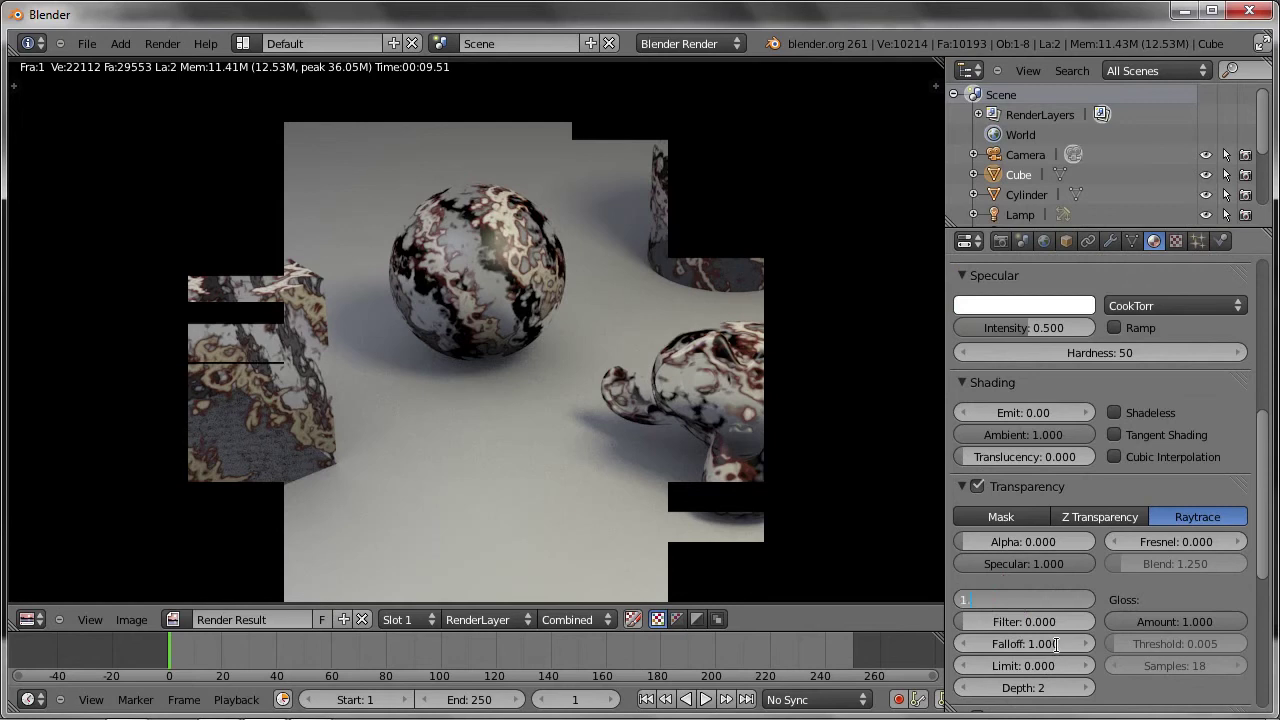
key("Return")
key("F12")
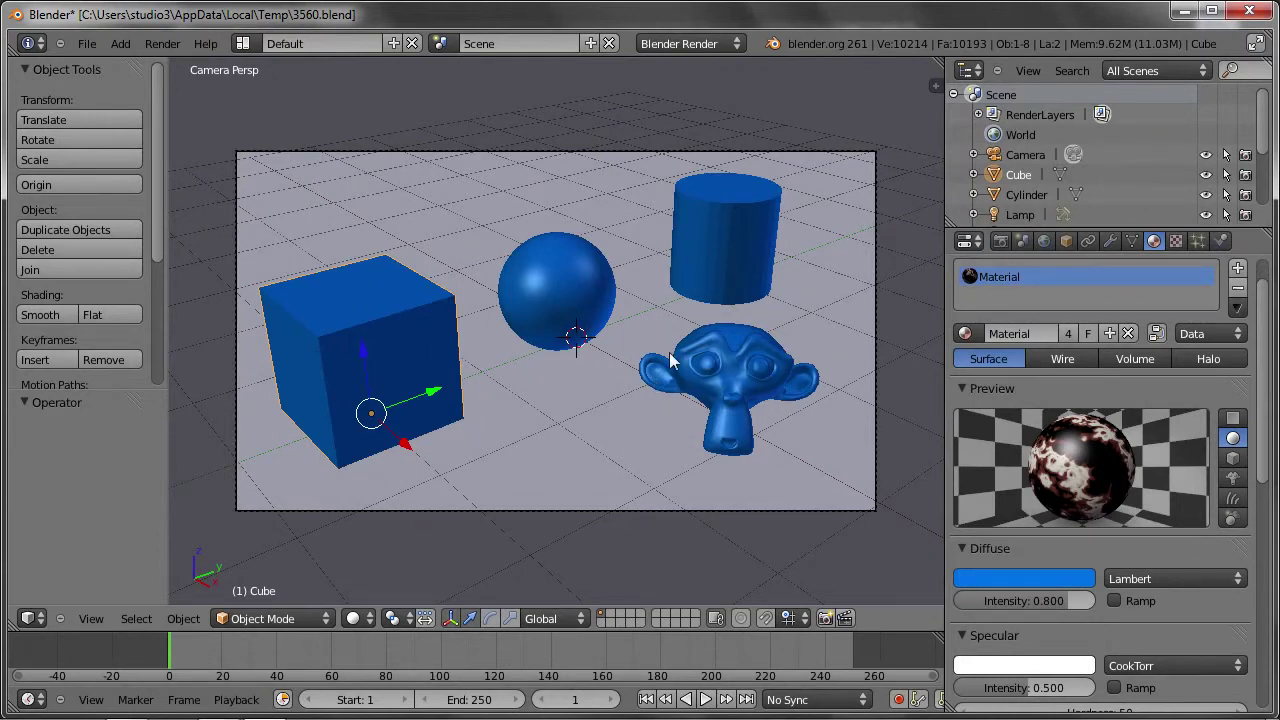
Show the Tex texture's settings, reopening the Type list but keeping Marble selected.
left_click(1176, 241)
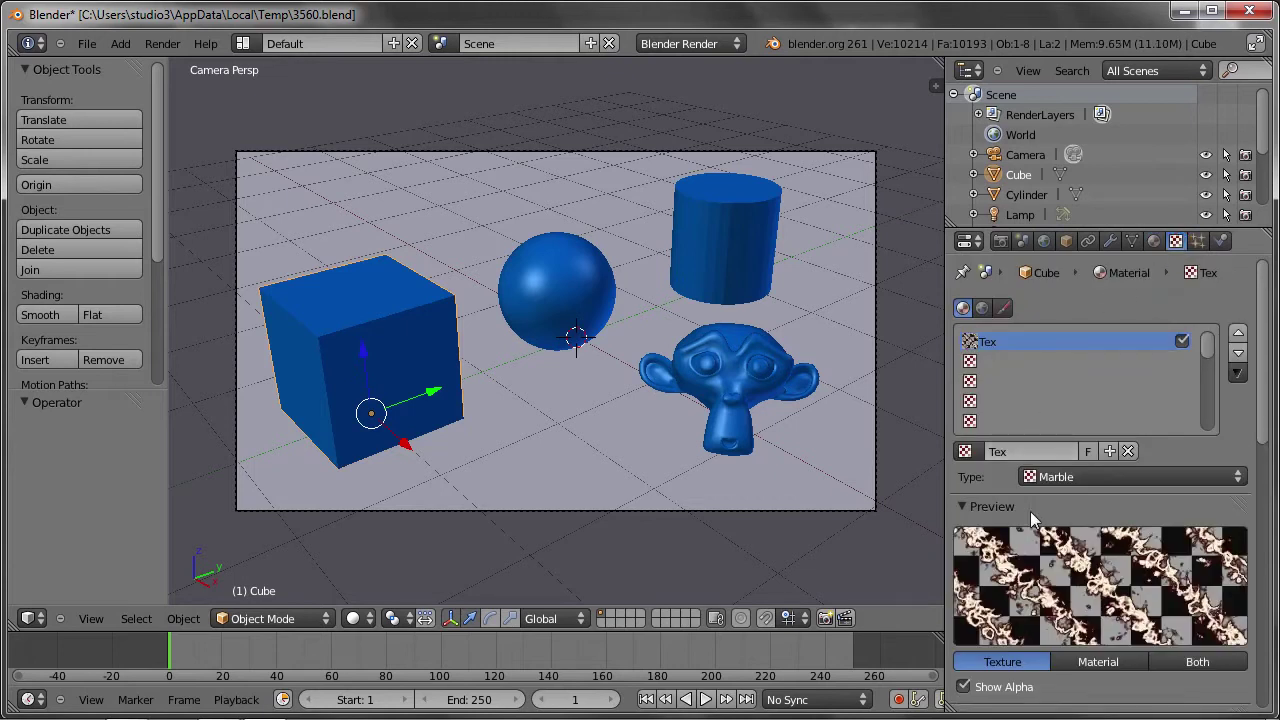
left_click(1061, 478)
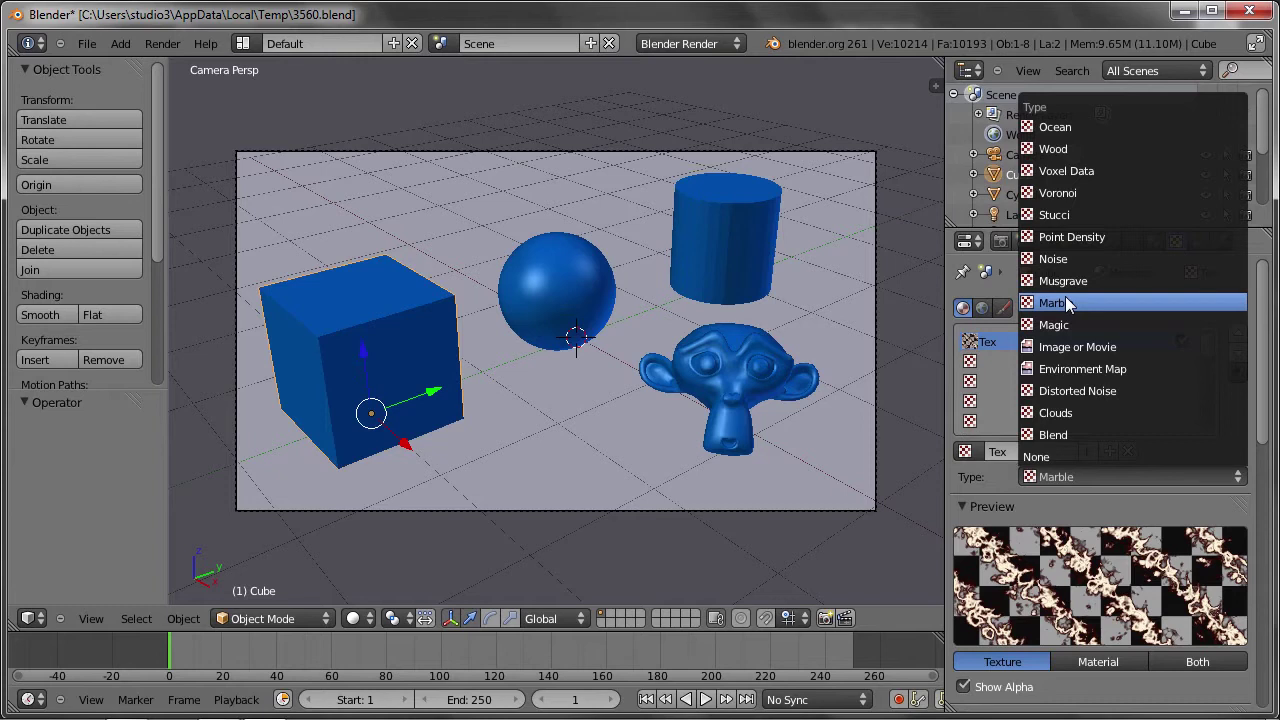
left_click(1065, 302)
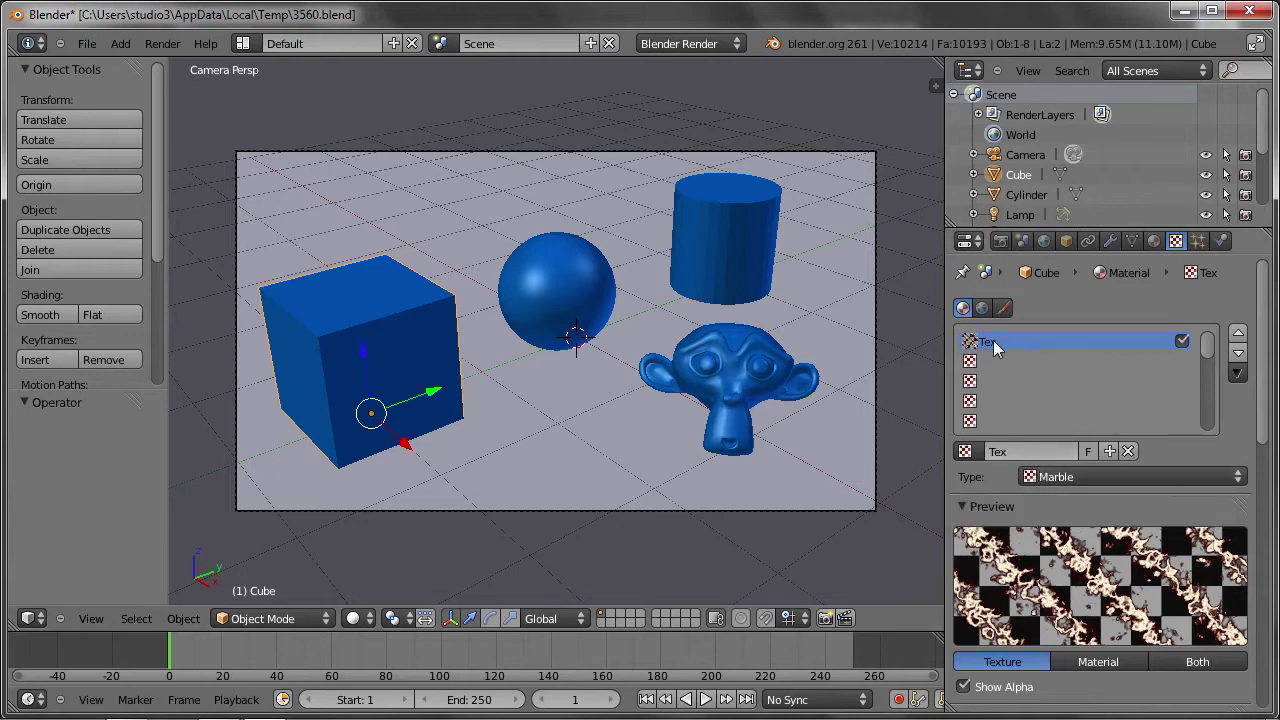
left_click(1182, 341)
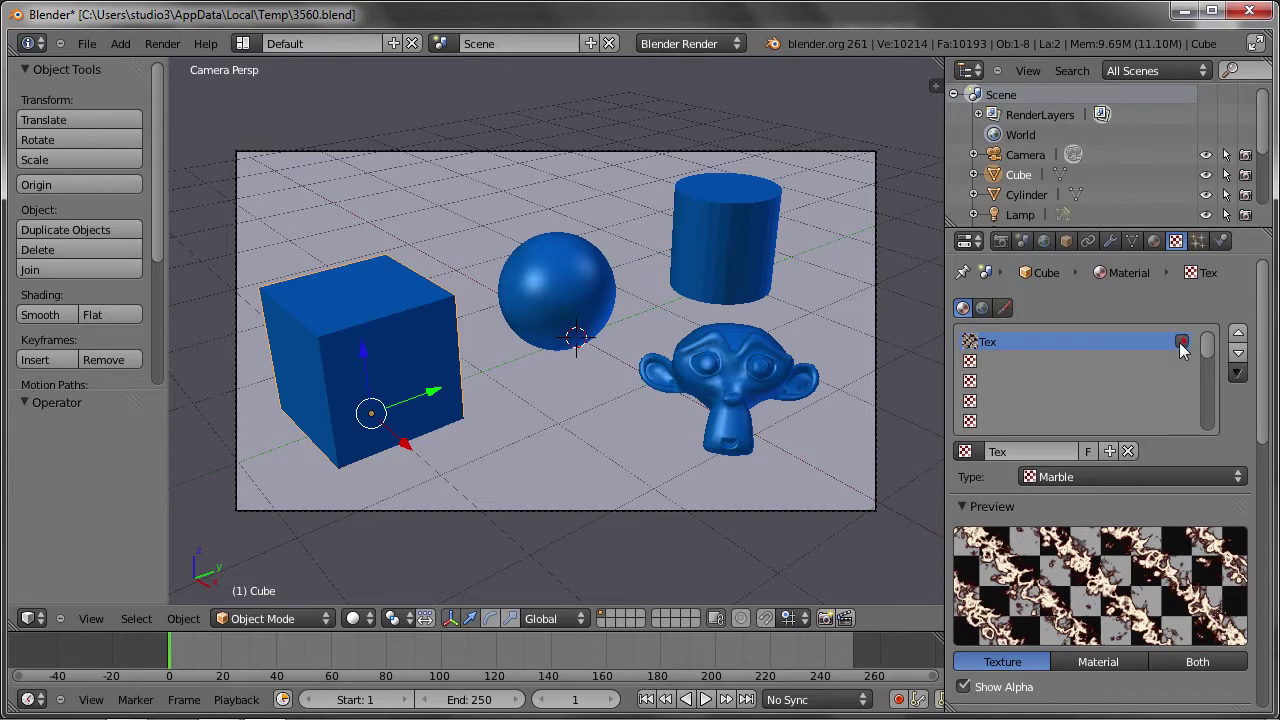
left_click(992, 360)
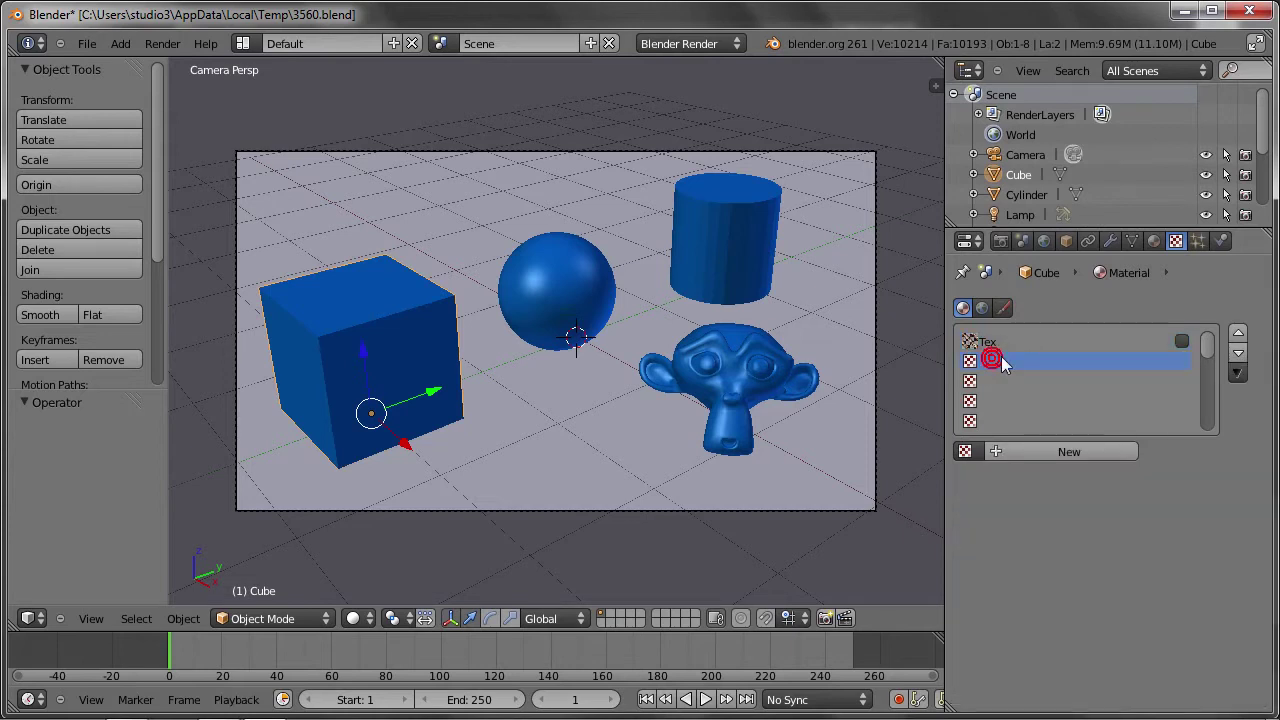
left_click(1066, 453)
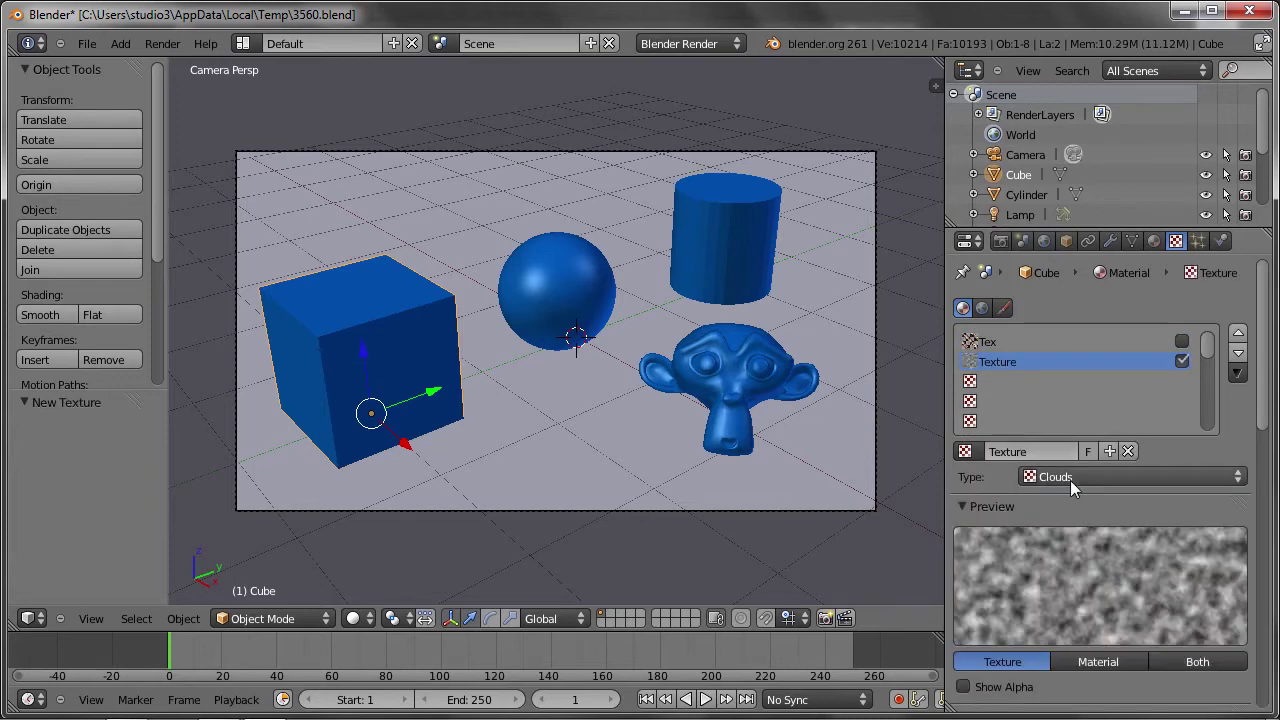
left_click(1070, 478)
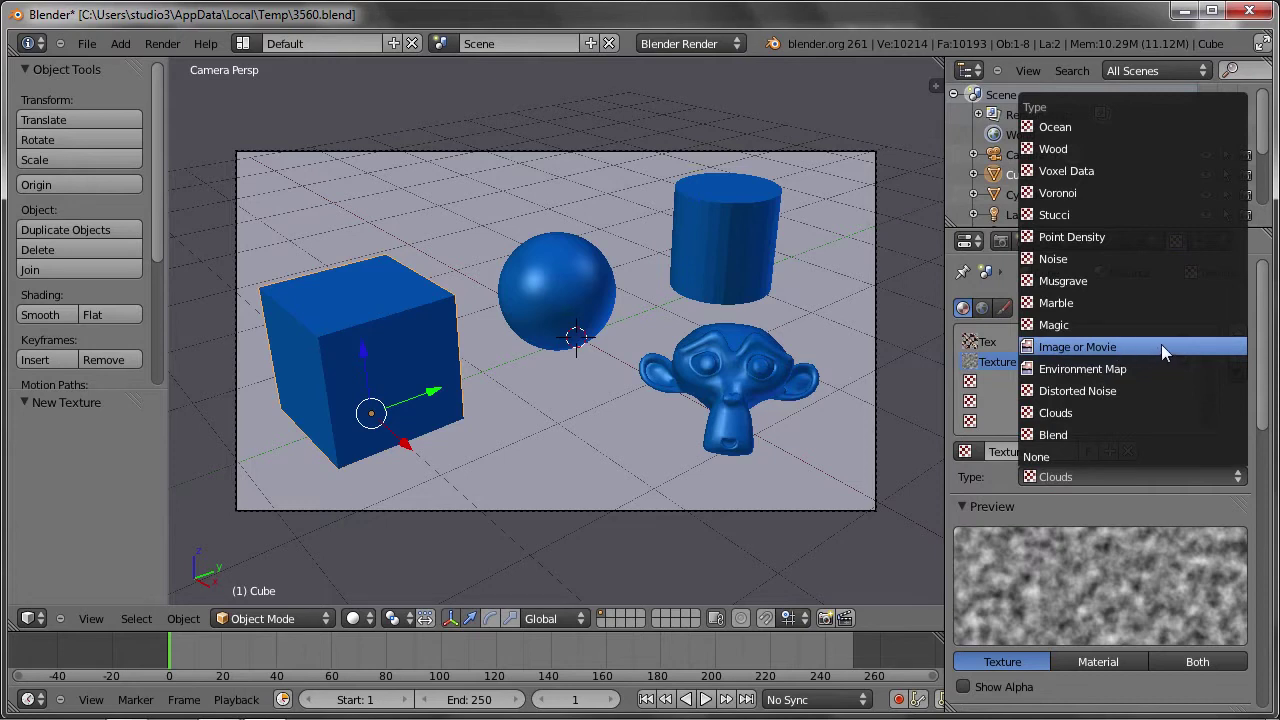
left_click(1072, 347)
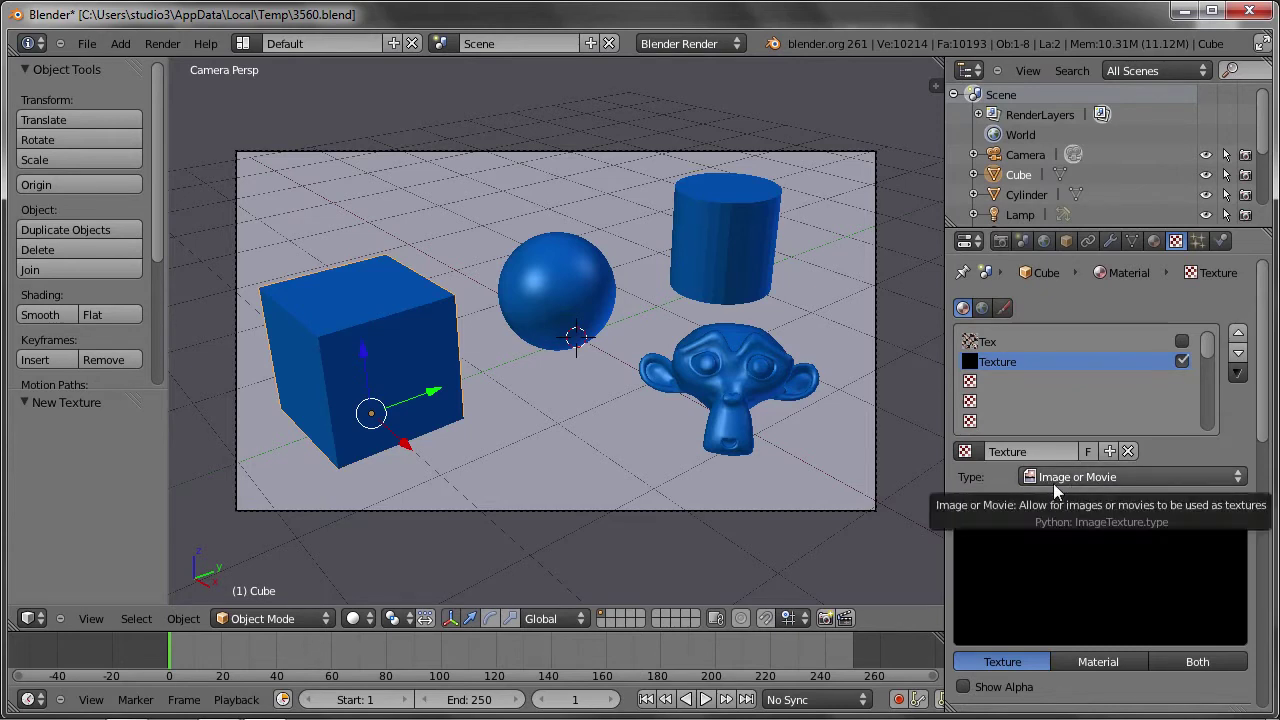
scroll(1008, 553, "down", 2)
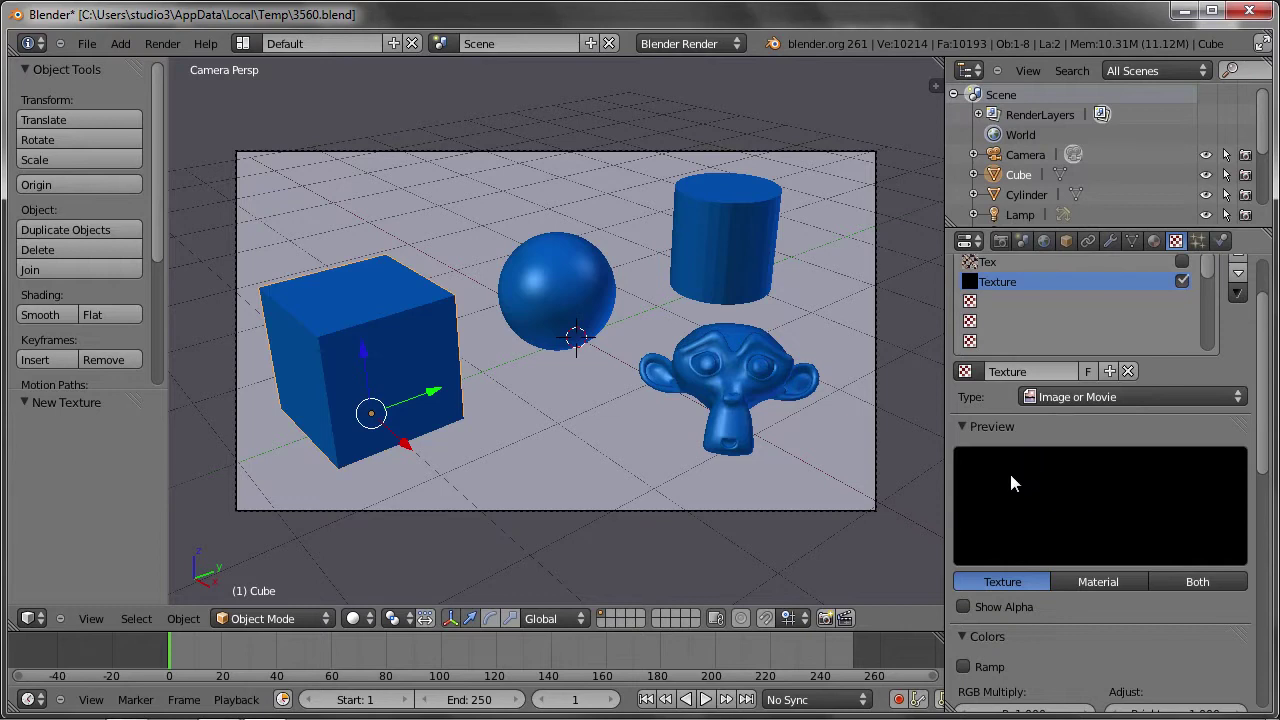
scroll(1009, 470, "down", 5)
scroll(1008, 490, "down", 2)
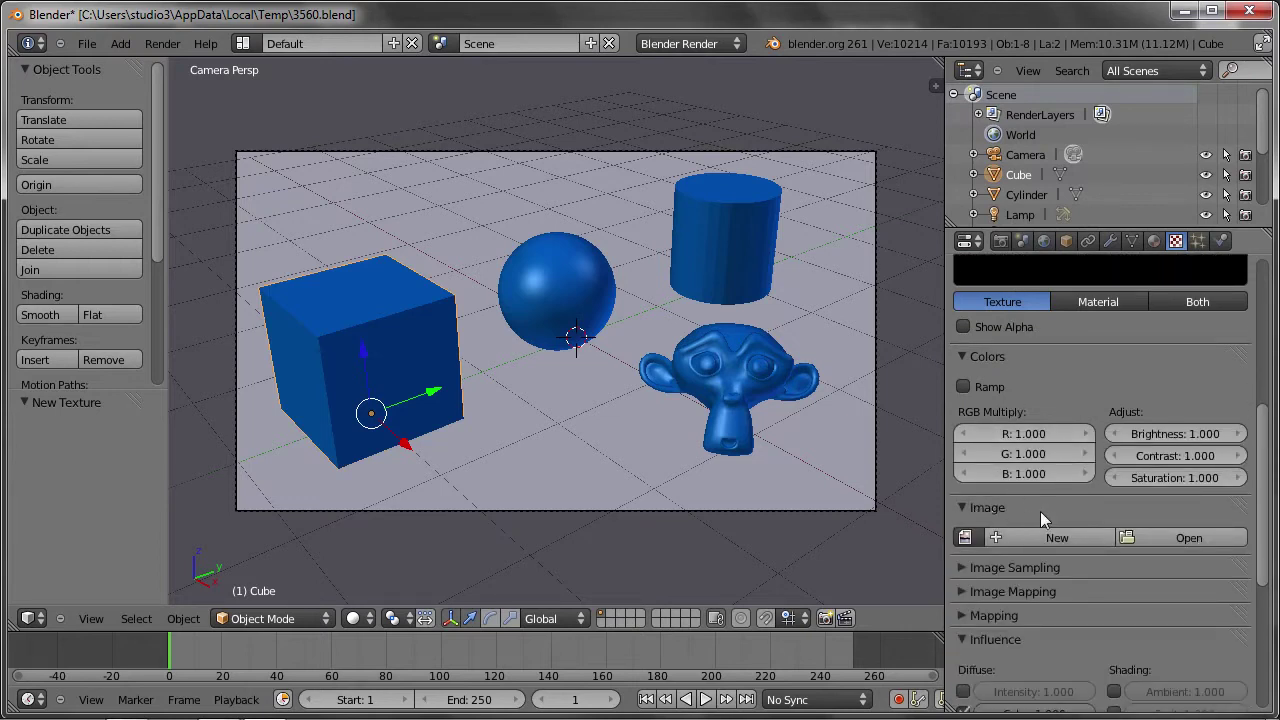
left_click(970, 536)
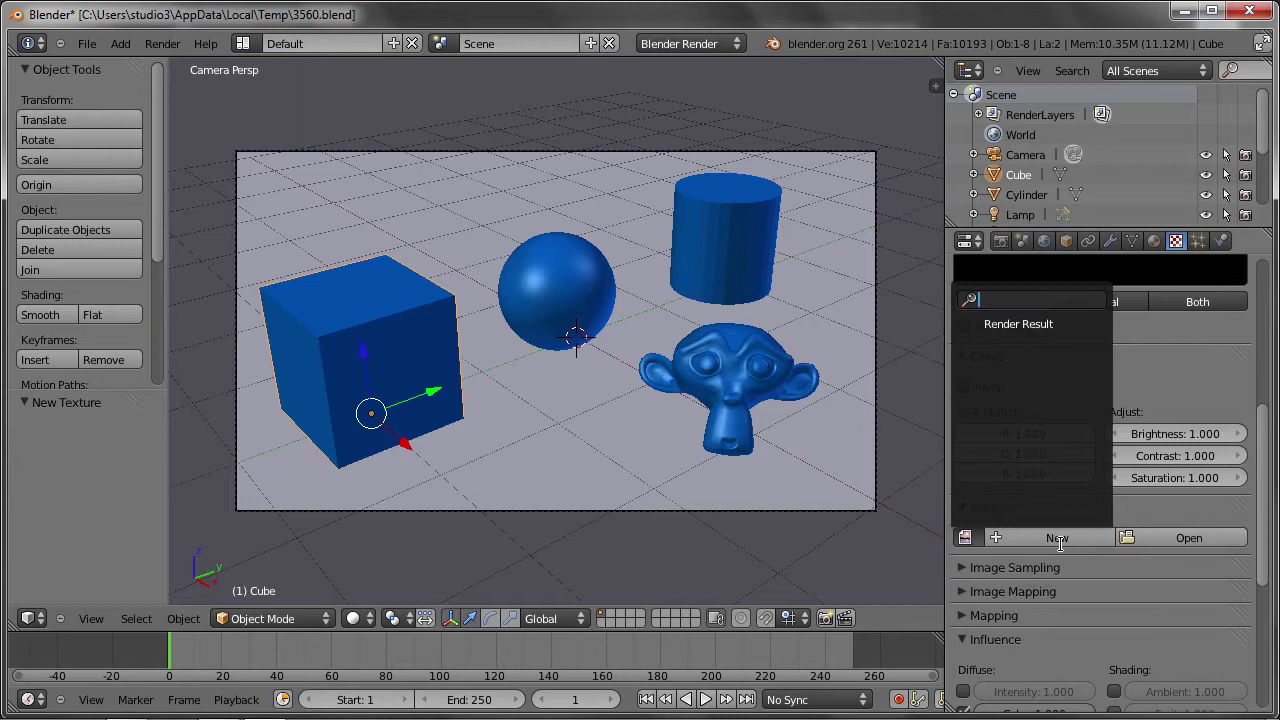
left_click(1190, 510)
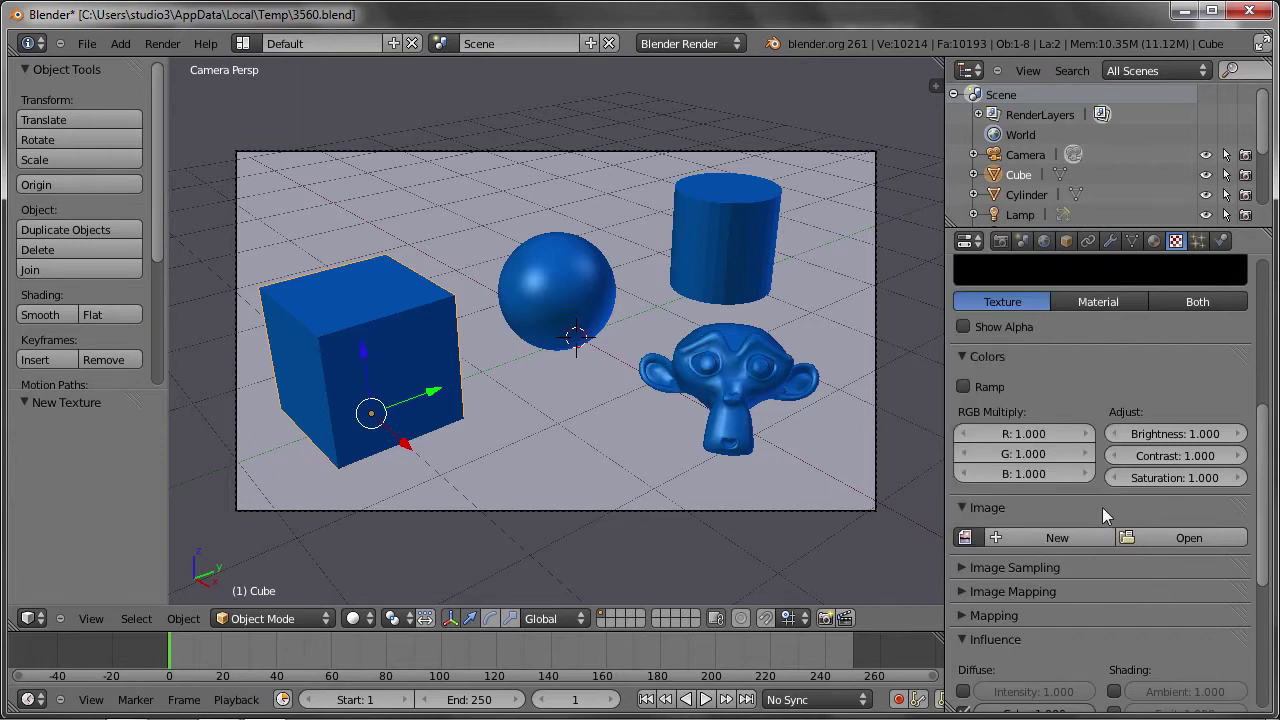
Load imgp3025.jpg, the blue garage-door photo from Desktop/blendfiles/textures, into the texture.
left_click(1176, 539)
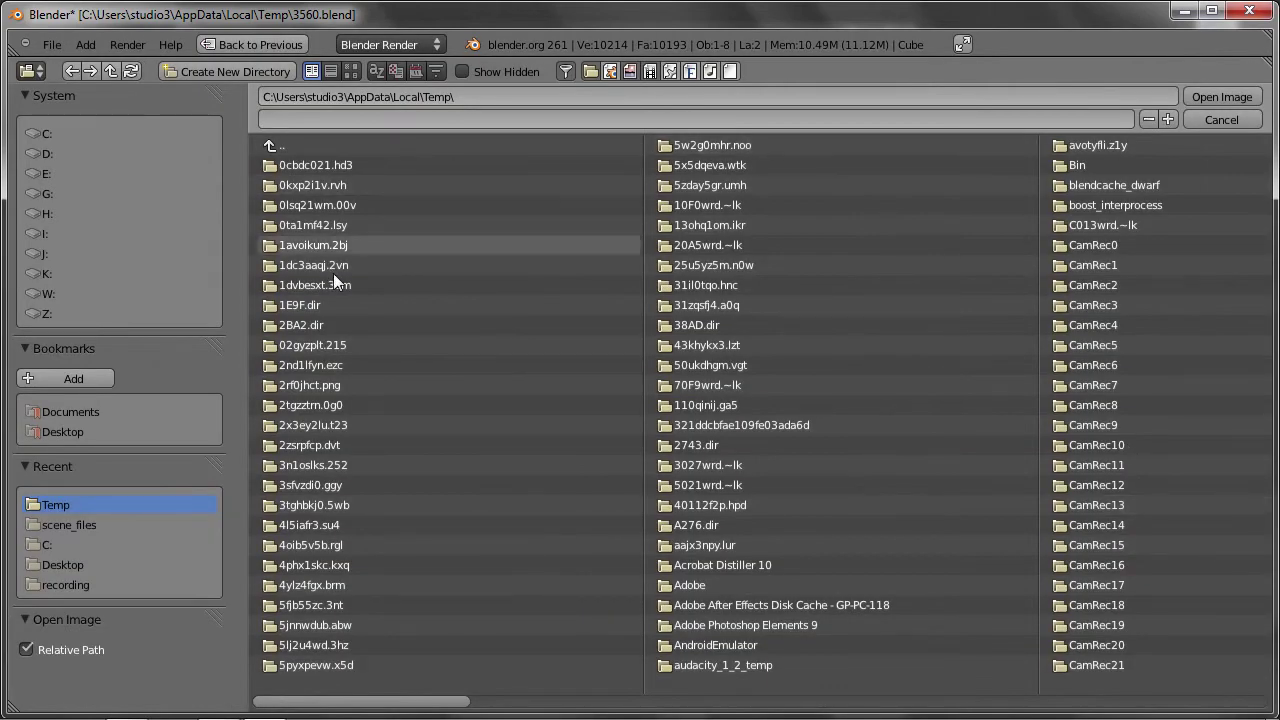
left_click(65, 431)
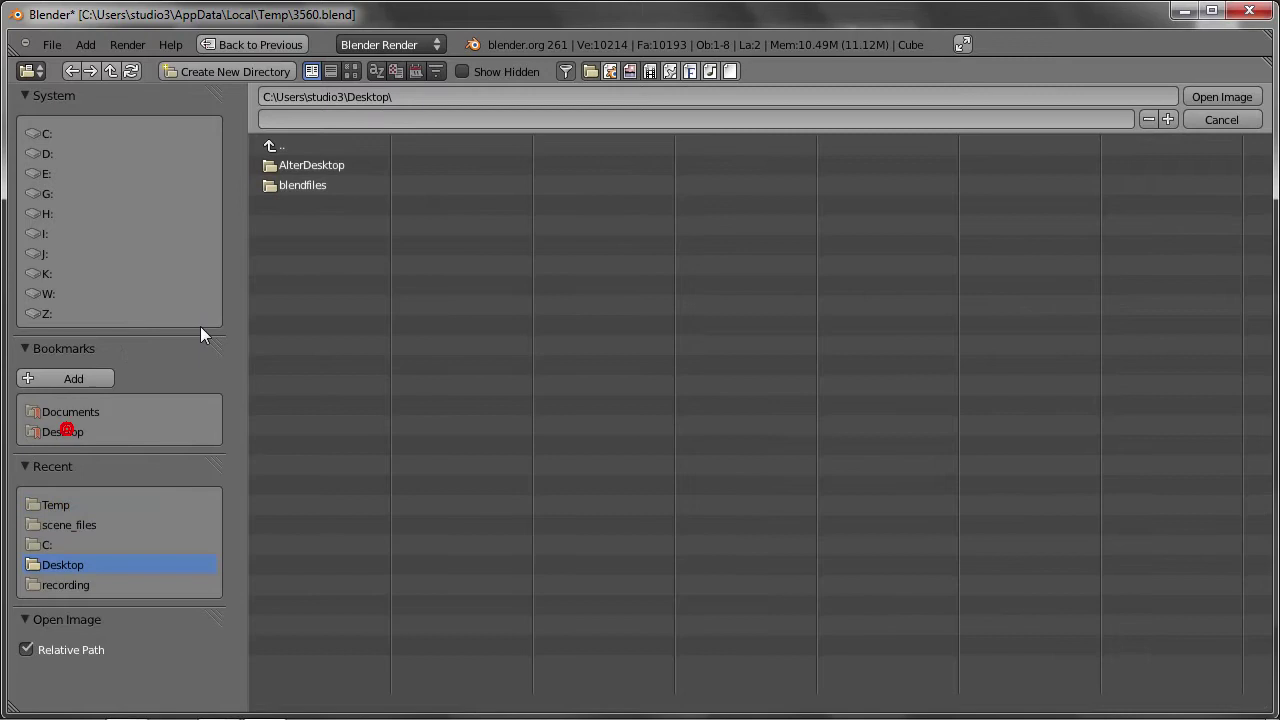
left_click(300, 188)
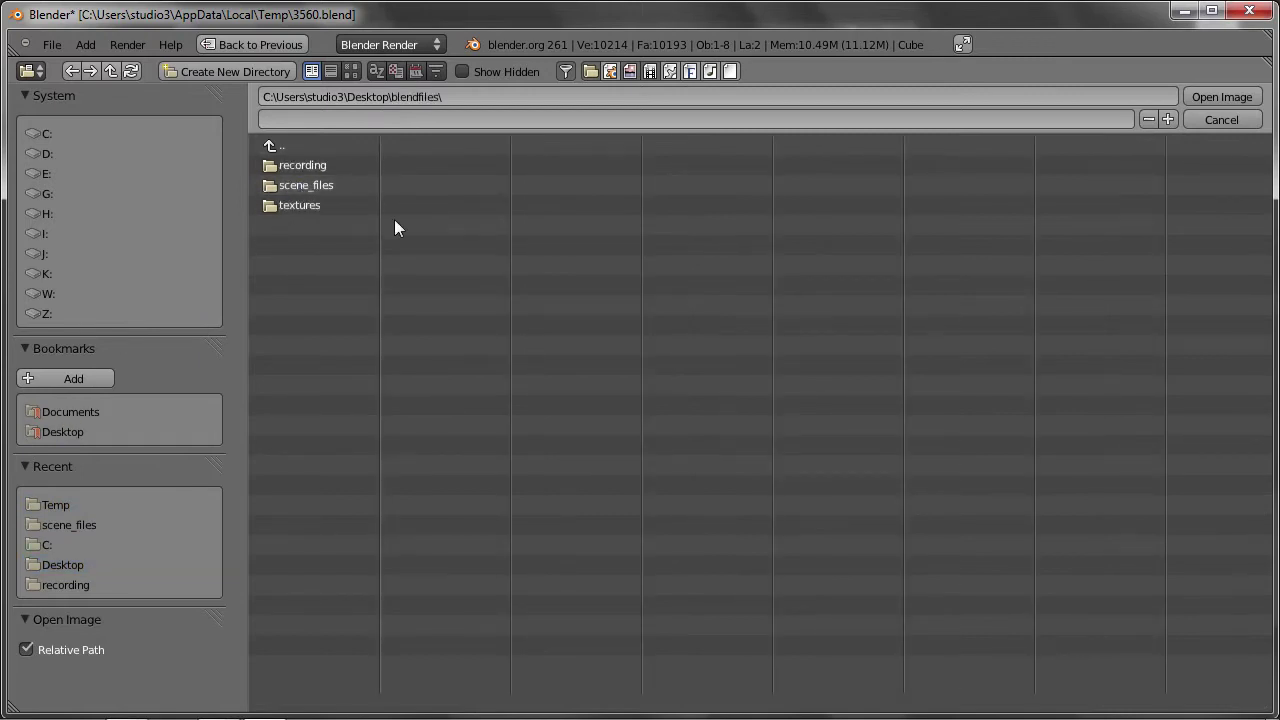
left_click(311, 205)
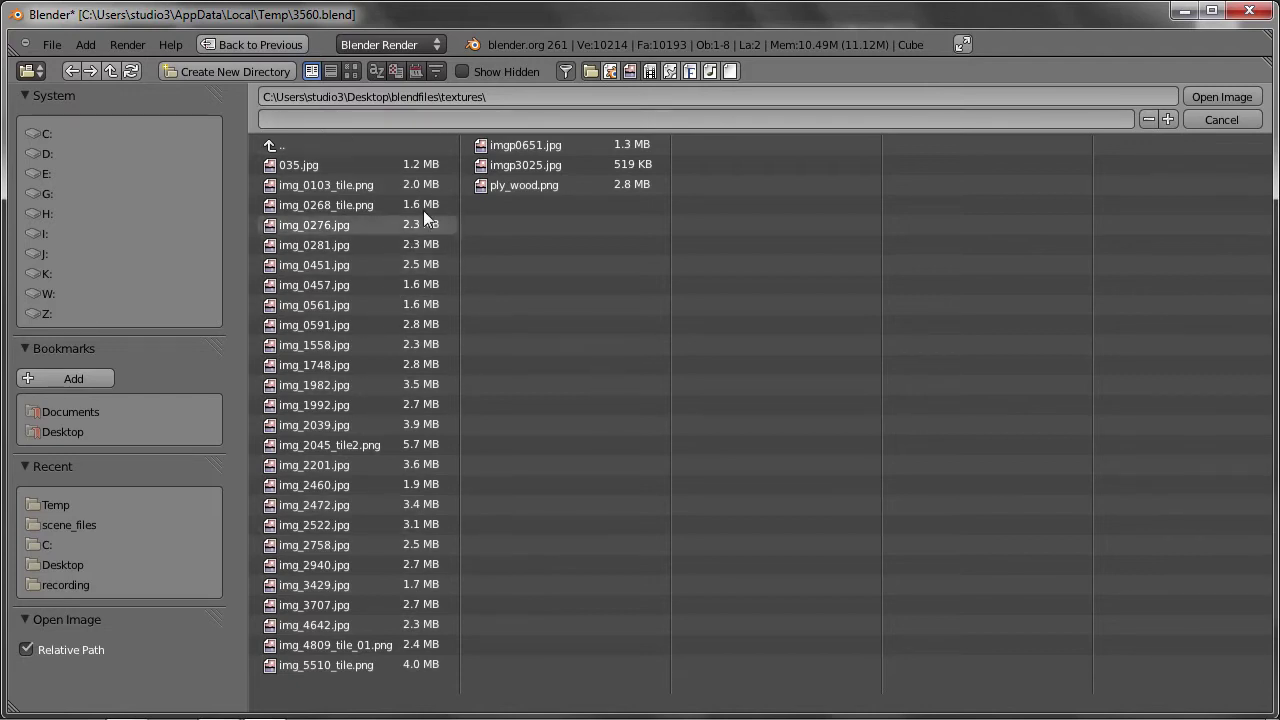
left_click(351, 71)
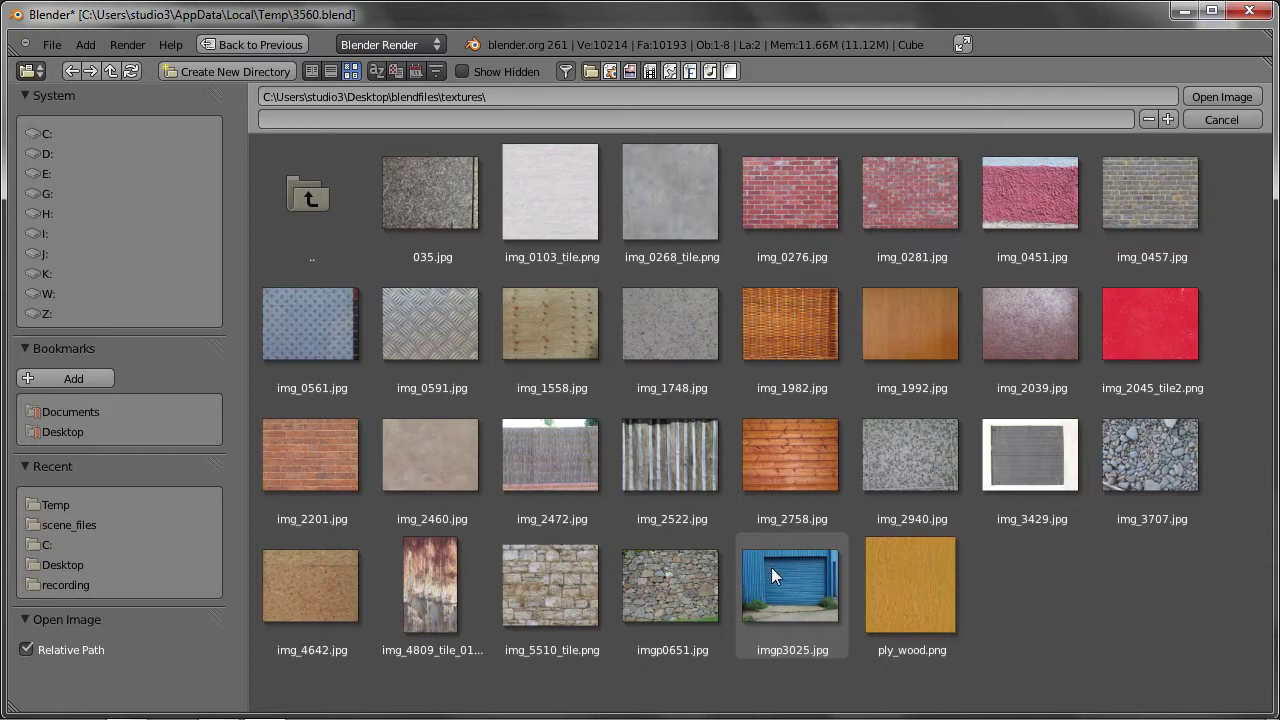
left_click(794, 590)
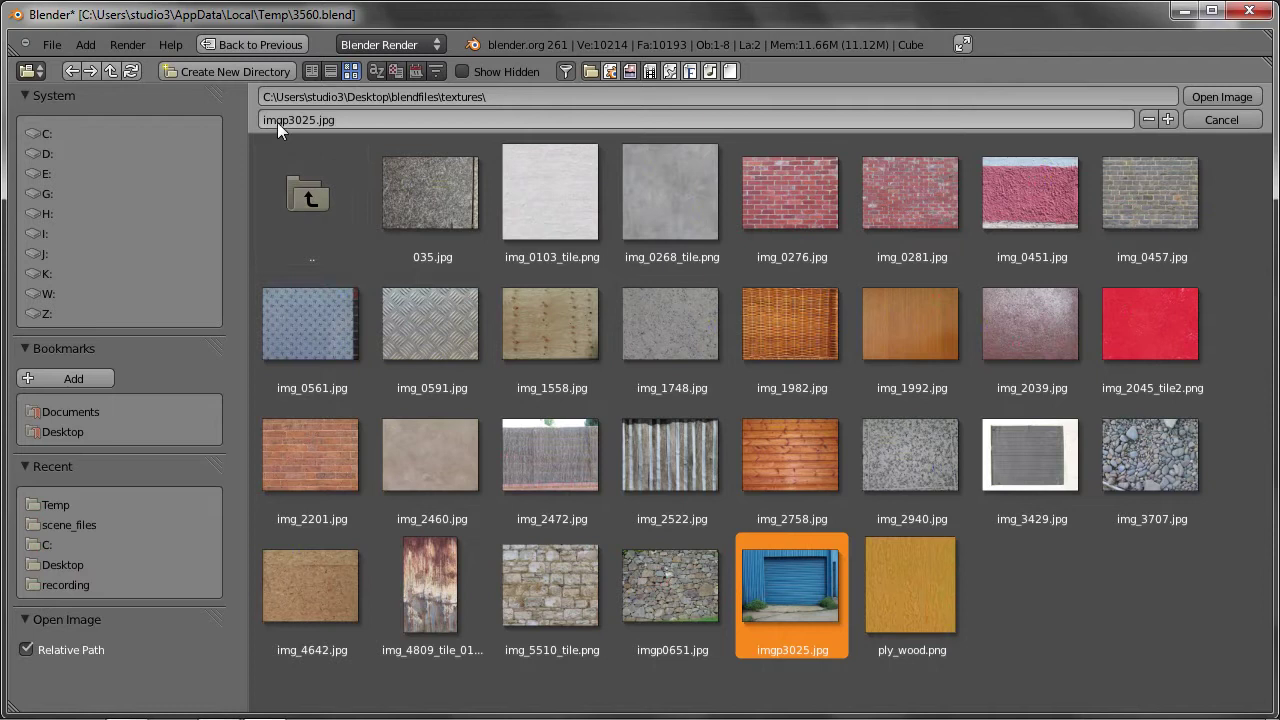
left_click(1220, 96)
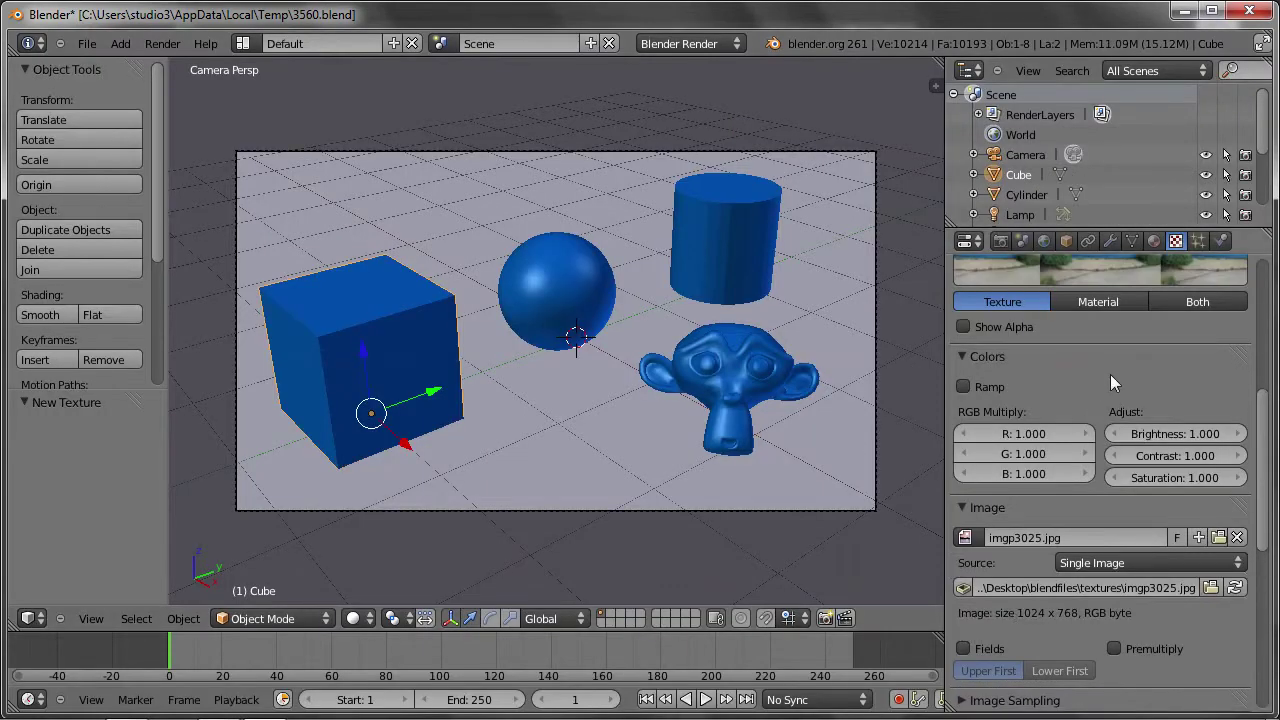
Render the four door-textured objects with F12, then enable the texture's colour Ramp.
scroll(1110, 384, "up", 3)
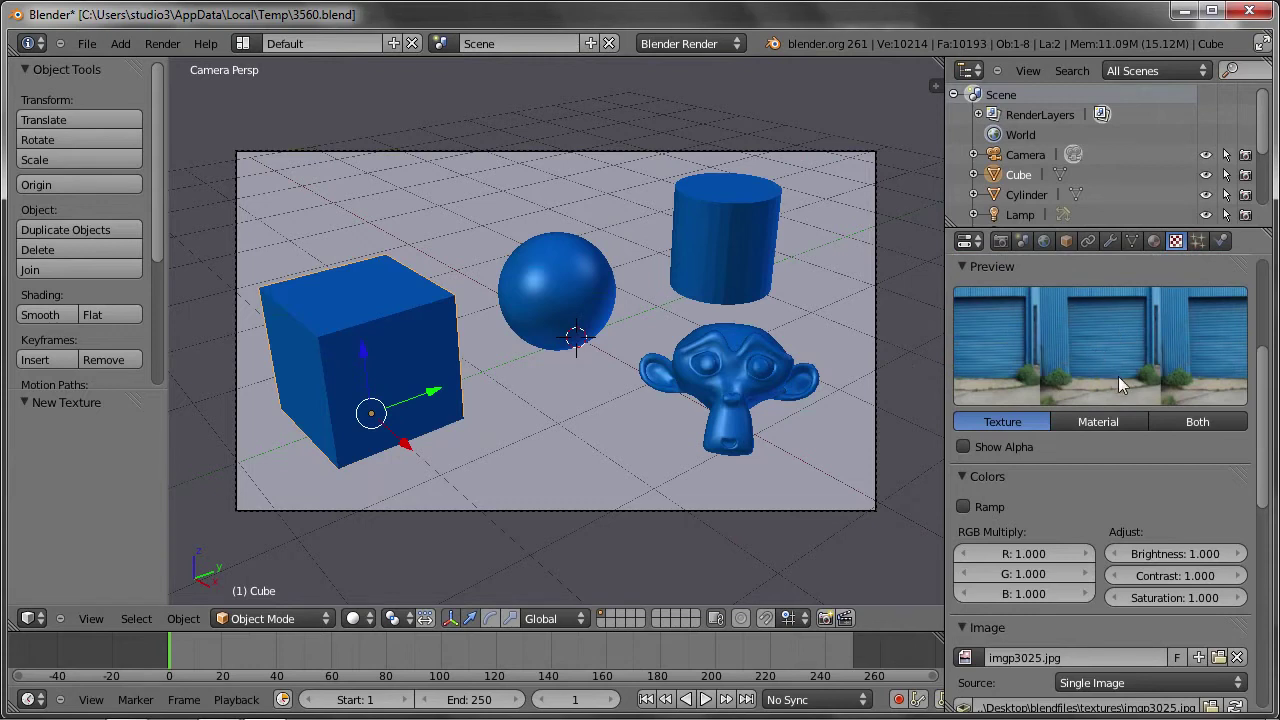
scroll(1060, 461, "down", 2)
scroll(1000, 520, "down", 1)
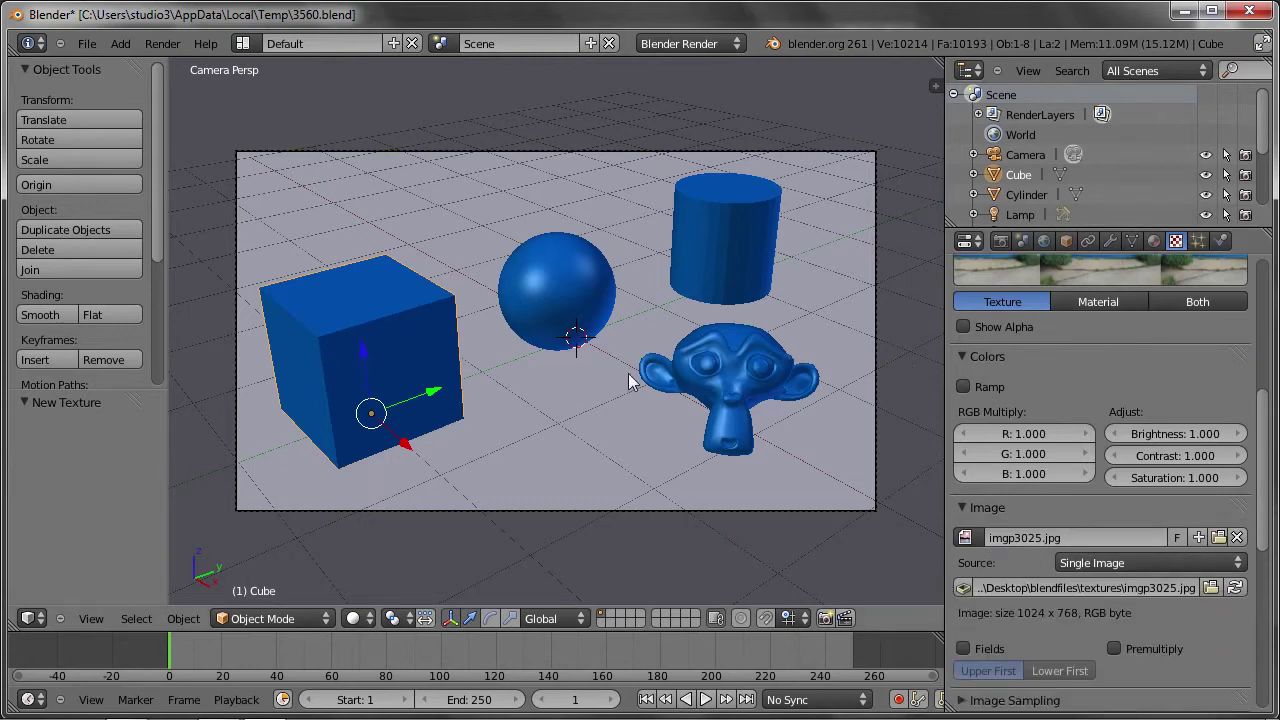
key("F12")
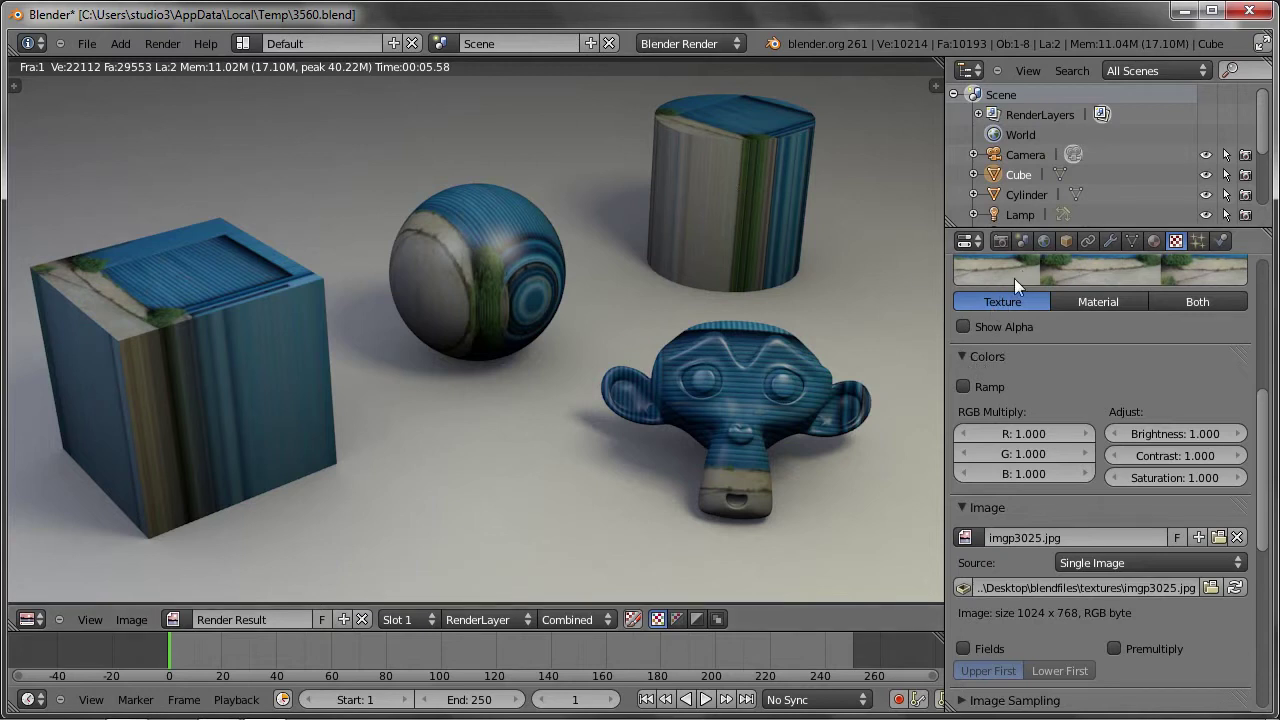
left_click(963, 386)
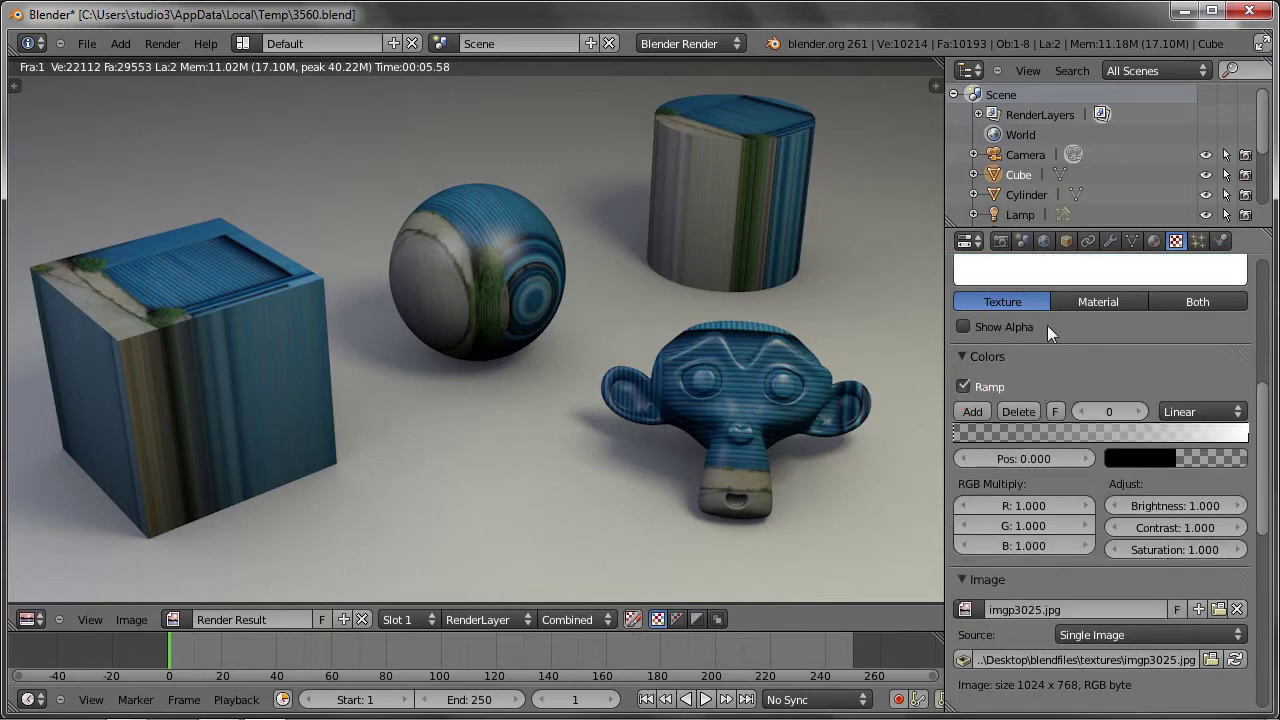
Disable the colour Ramp, collapse the Colors and Image panels, and expand Mapping.
scroll(1047, 325, "up", 3)
left_click(962, 507)
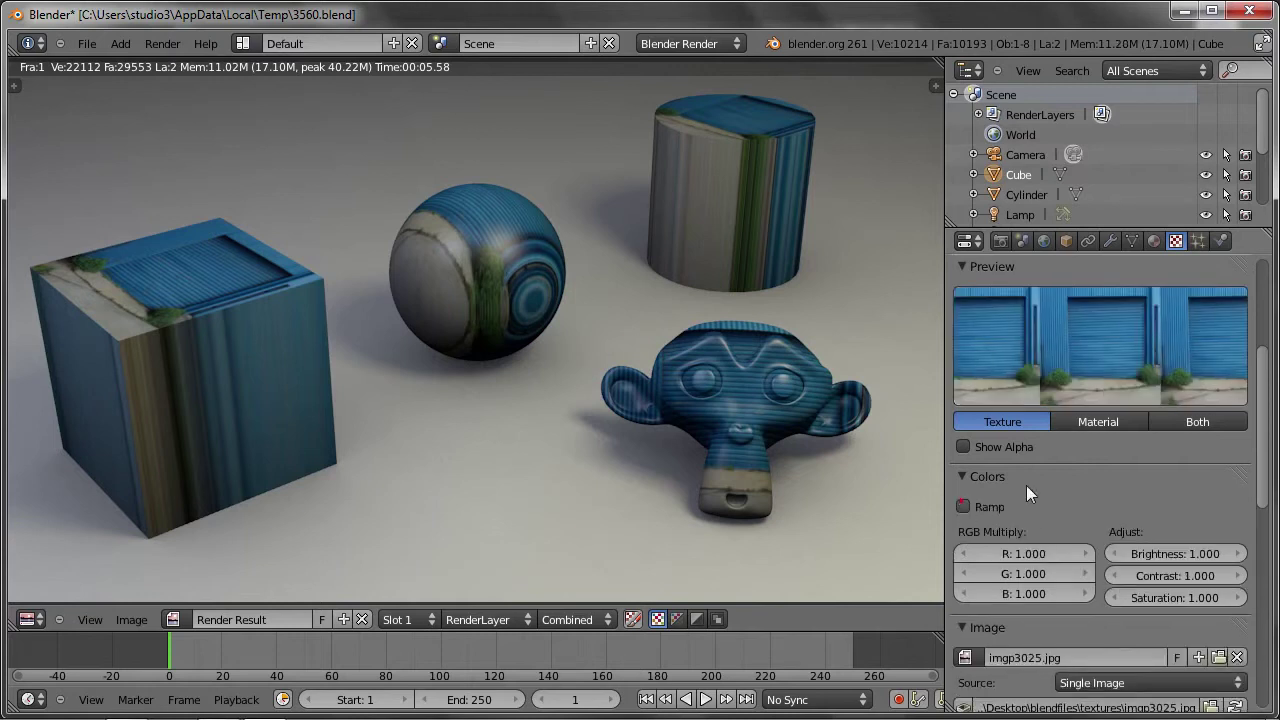
left_click(966, 477)
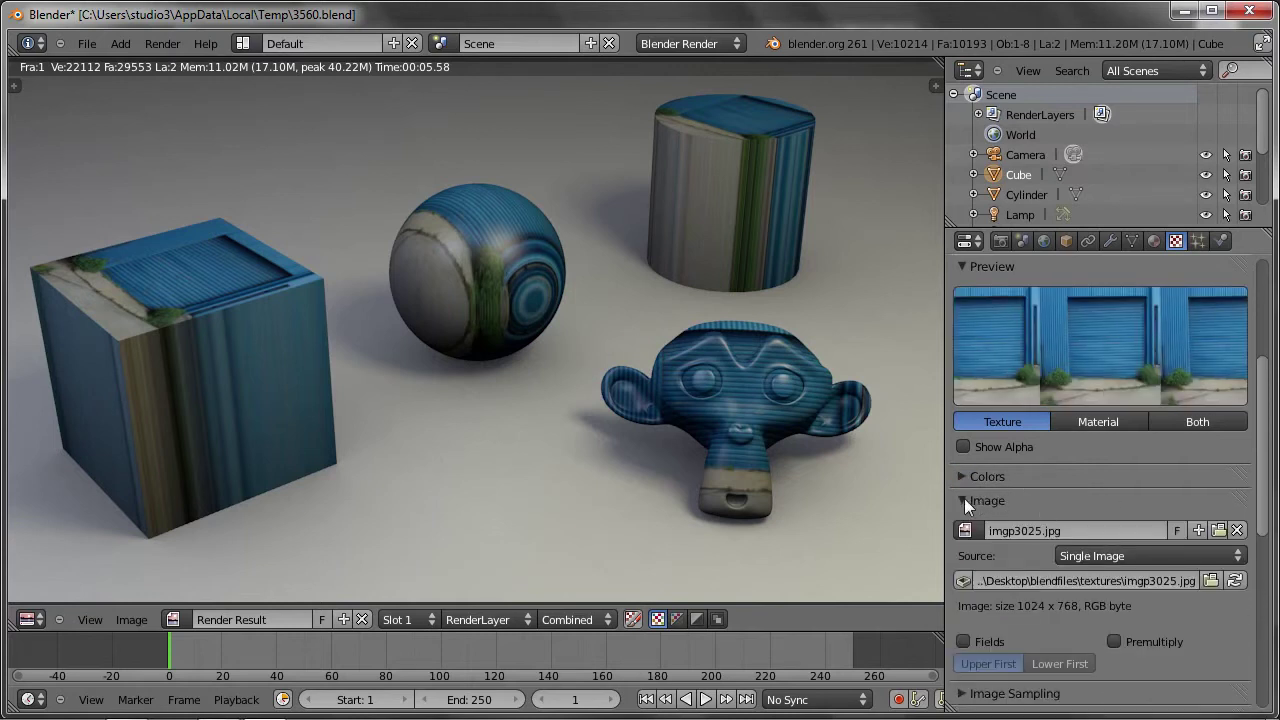
left_click(961, 500)
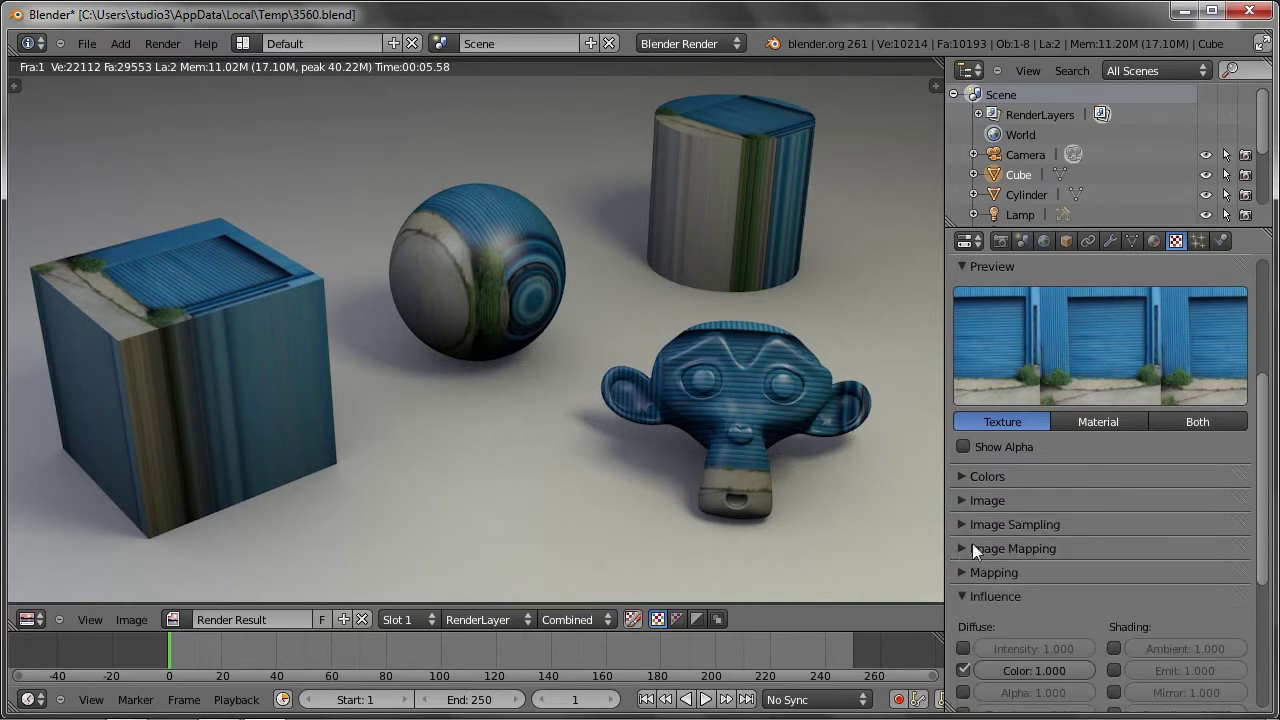
left_click(965, 573)
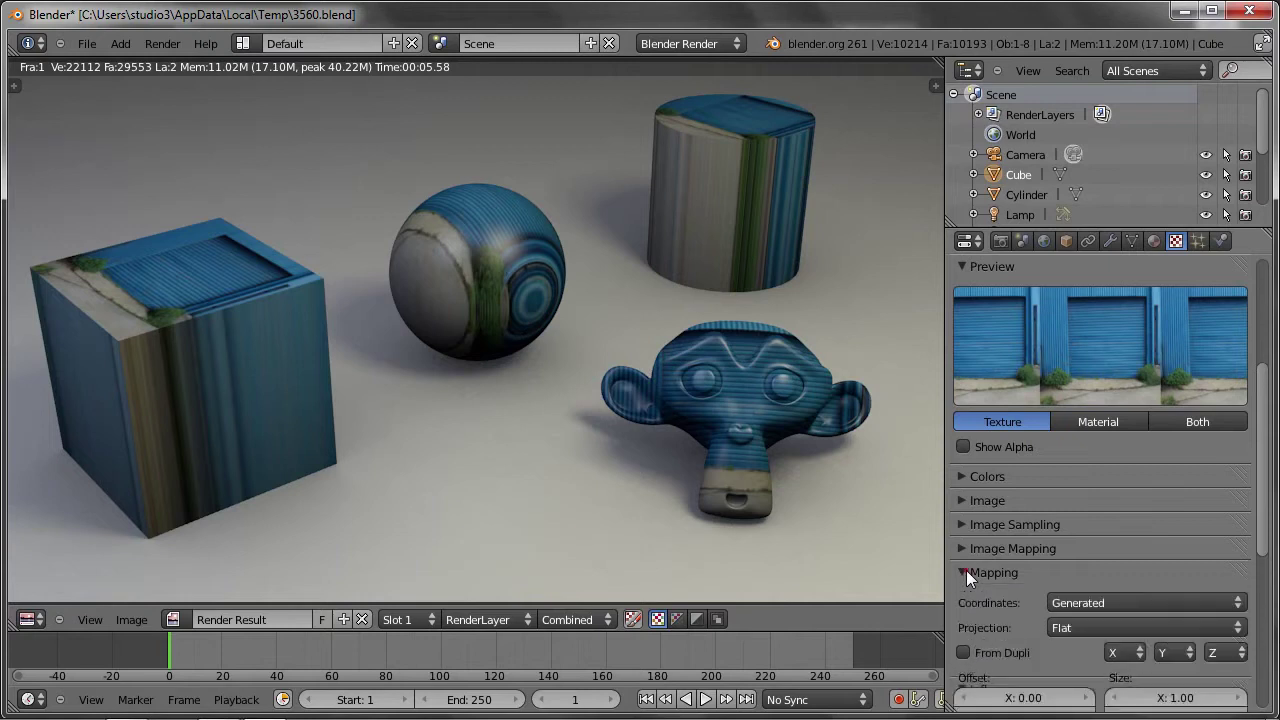
scroll(986, 578, "down", 3)
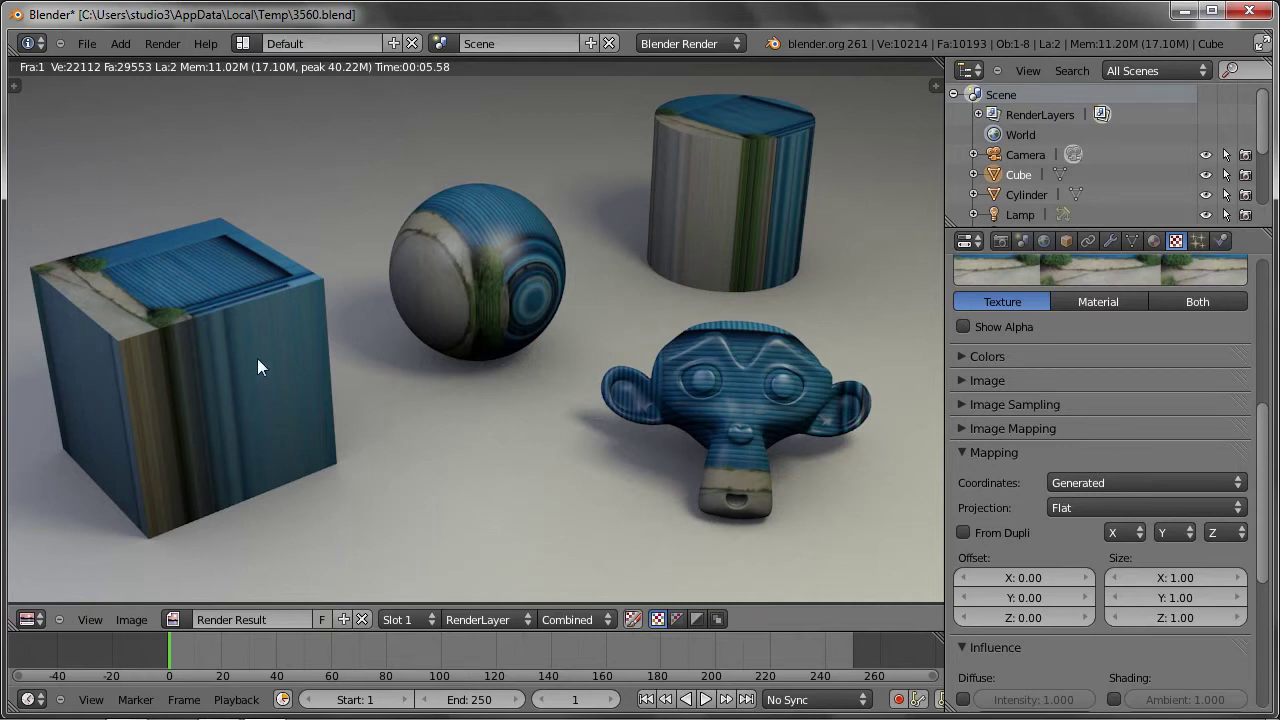
Switch the door texture's projection from Flat to Cube and re-render the scene.
left_click(1085, 507)
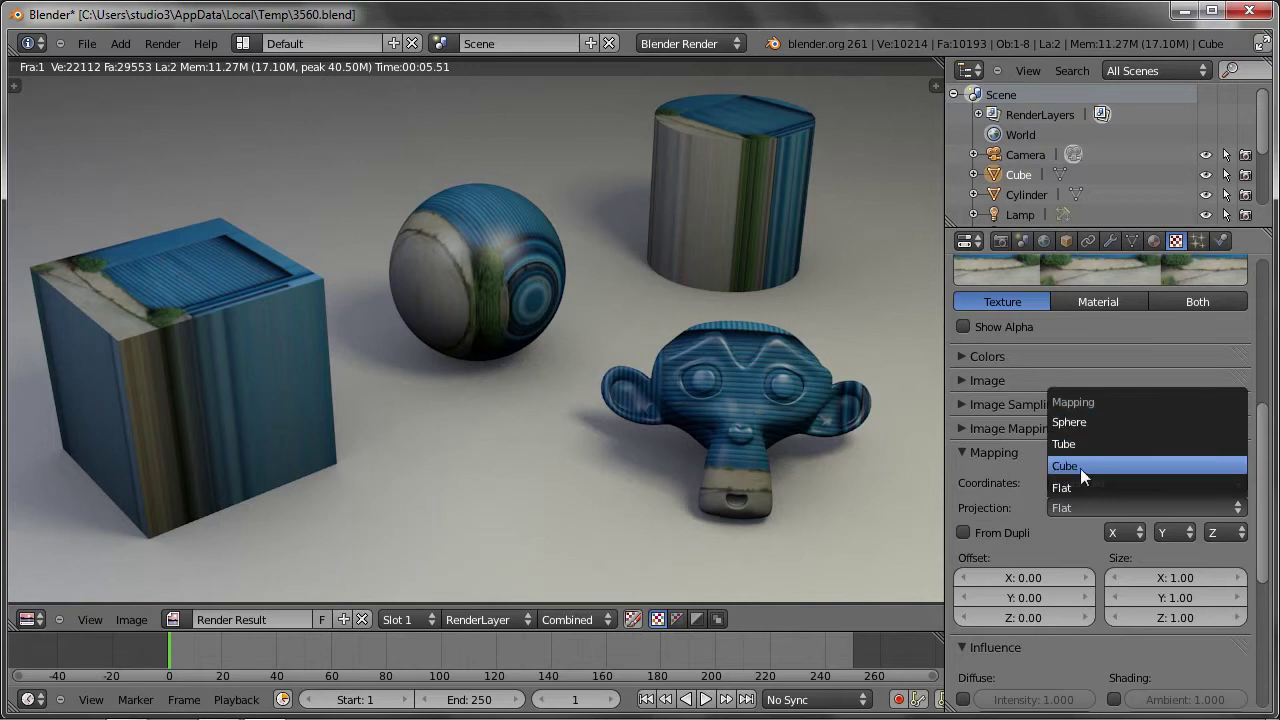
left_click(1096, 465)
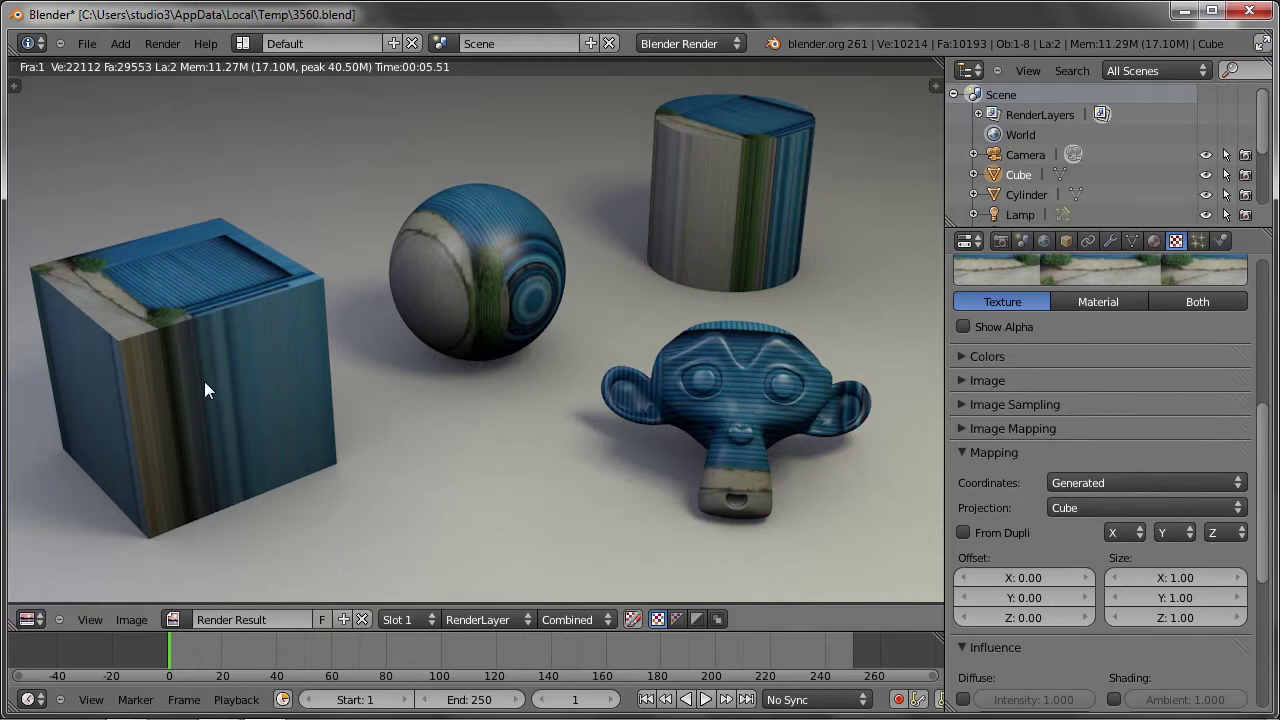
key("F12")
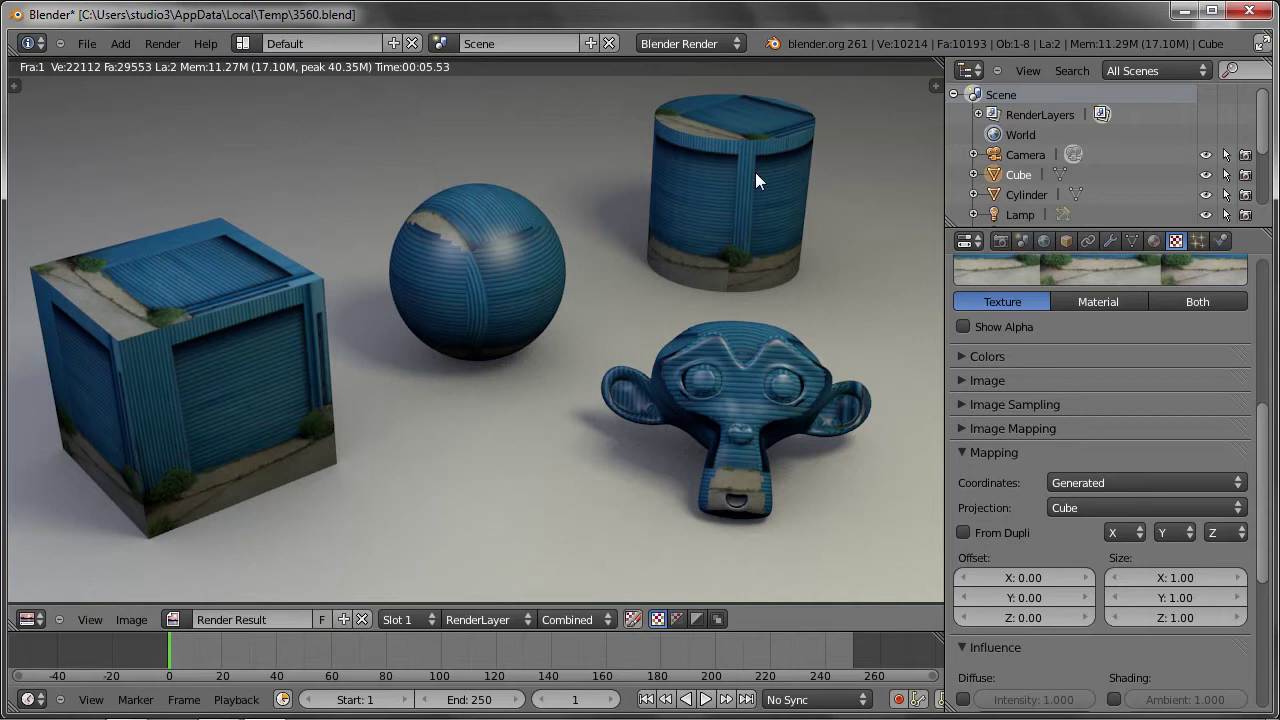
Switch the door texture's projection to Sphere and re-render to see the swirling stripes.
left_click(1087, 508)
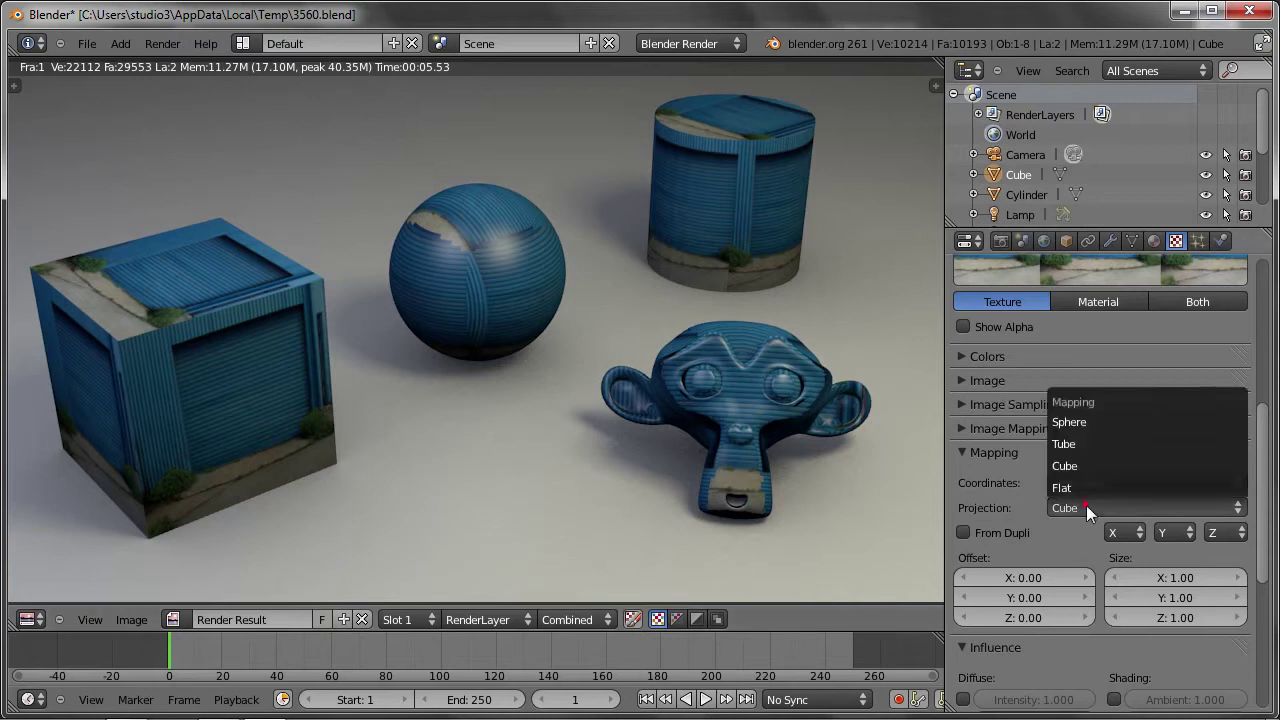
left_click(1115, 423)
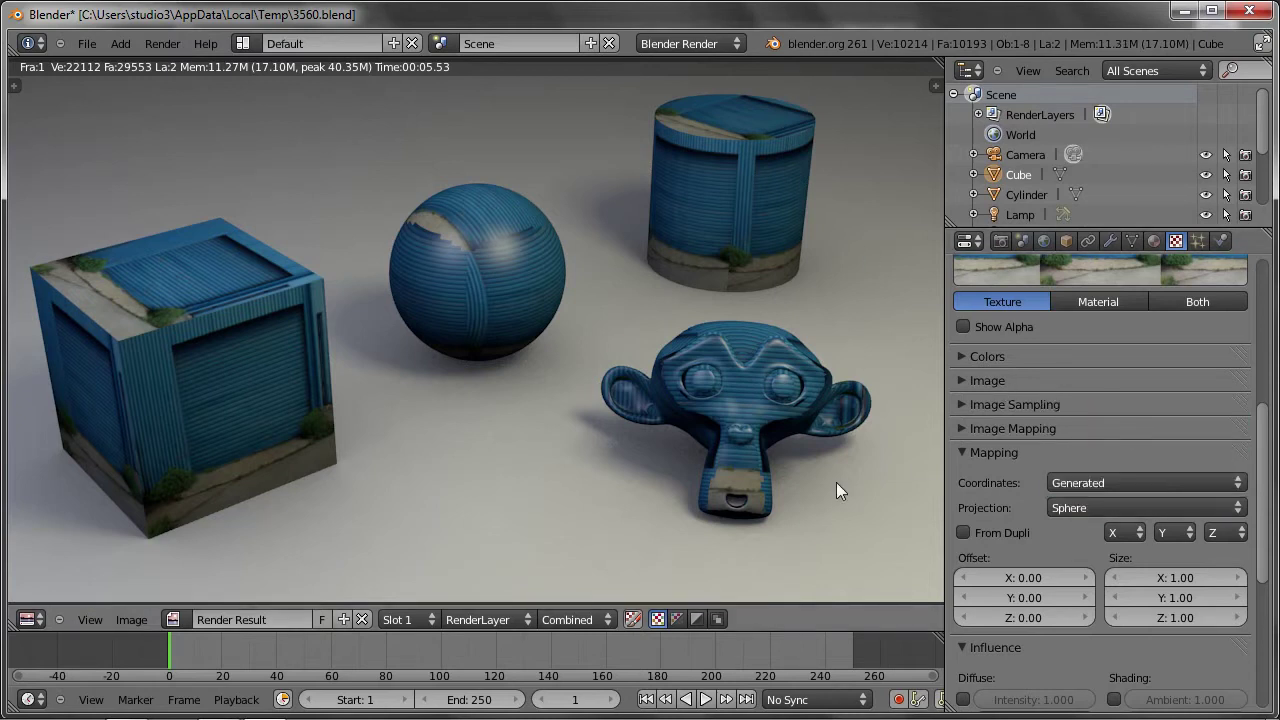
key("F12")
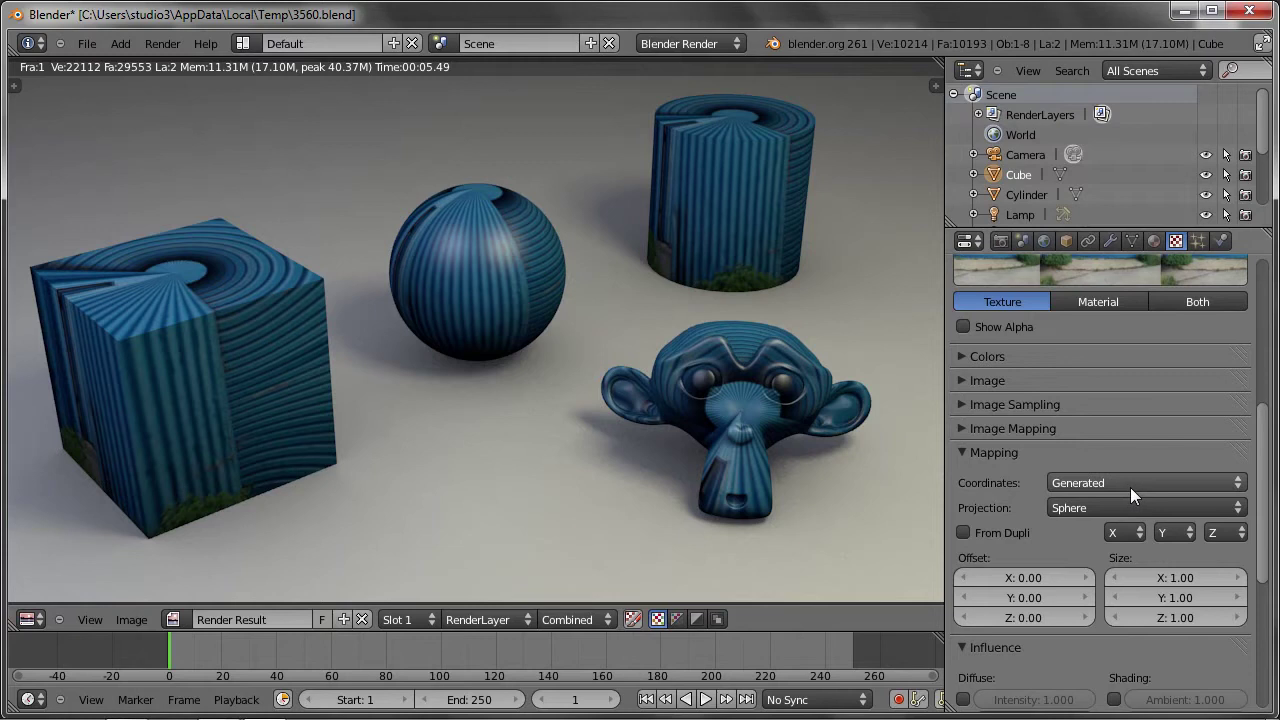
left_click(1089, 514)
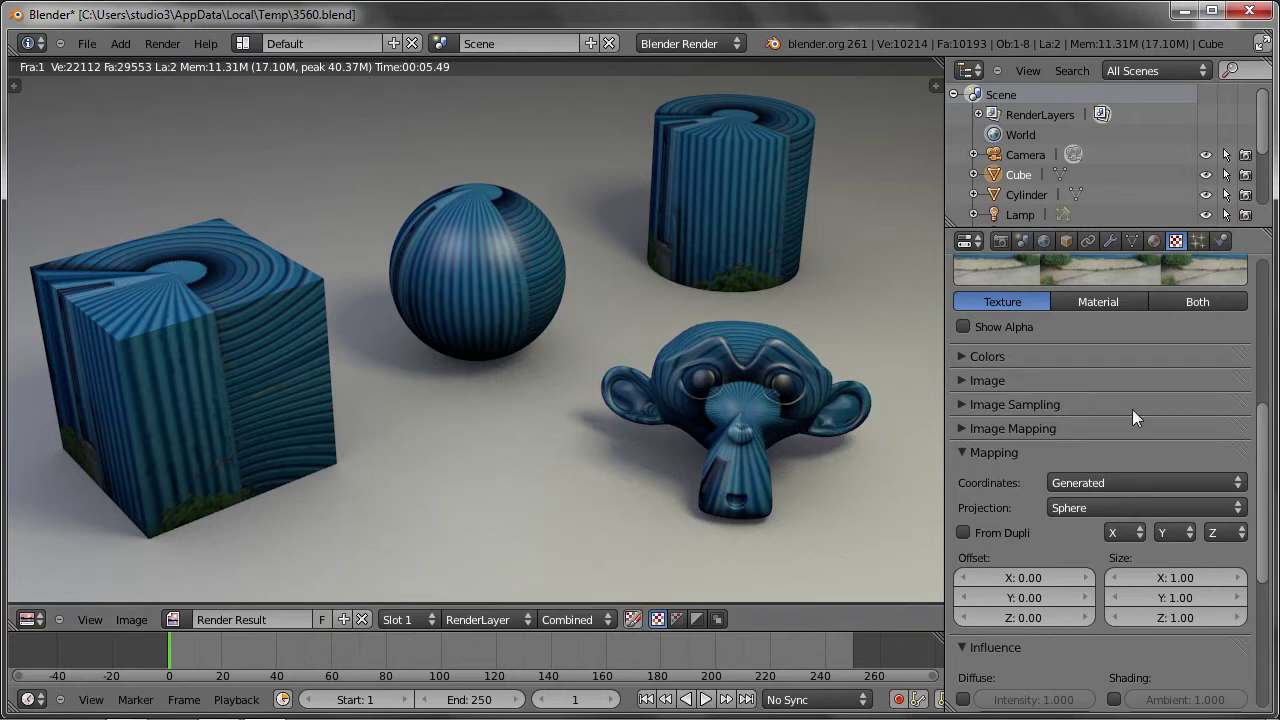
left_click_drag(1261, 425, 1262, 390)
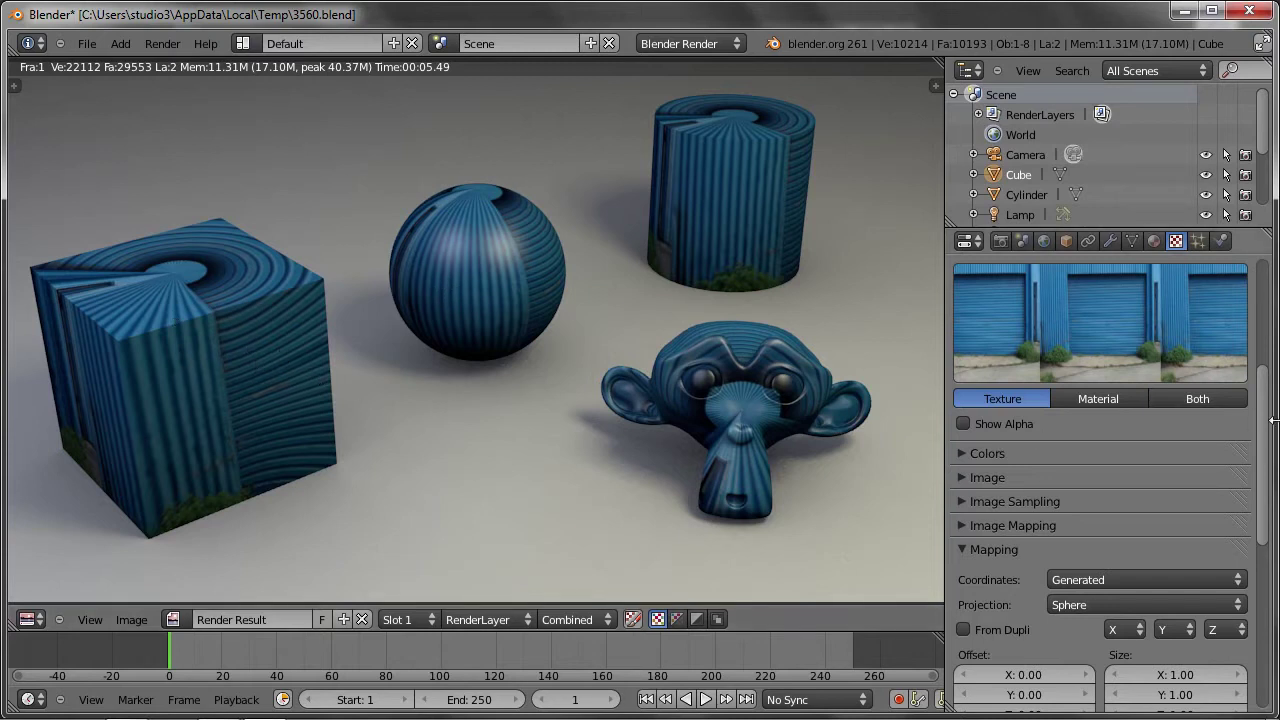
Add a new Image or Movie texture in the empty slot below Texture and browse for its image.
scroll(1048, 365, "up", 5)
left_click(1006, 376)
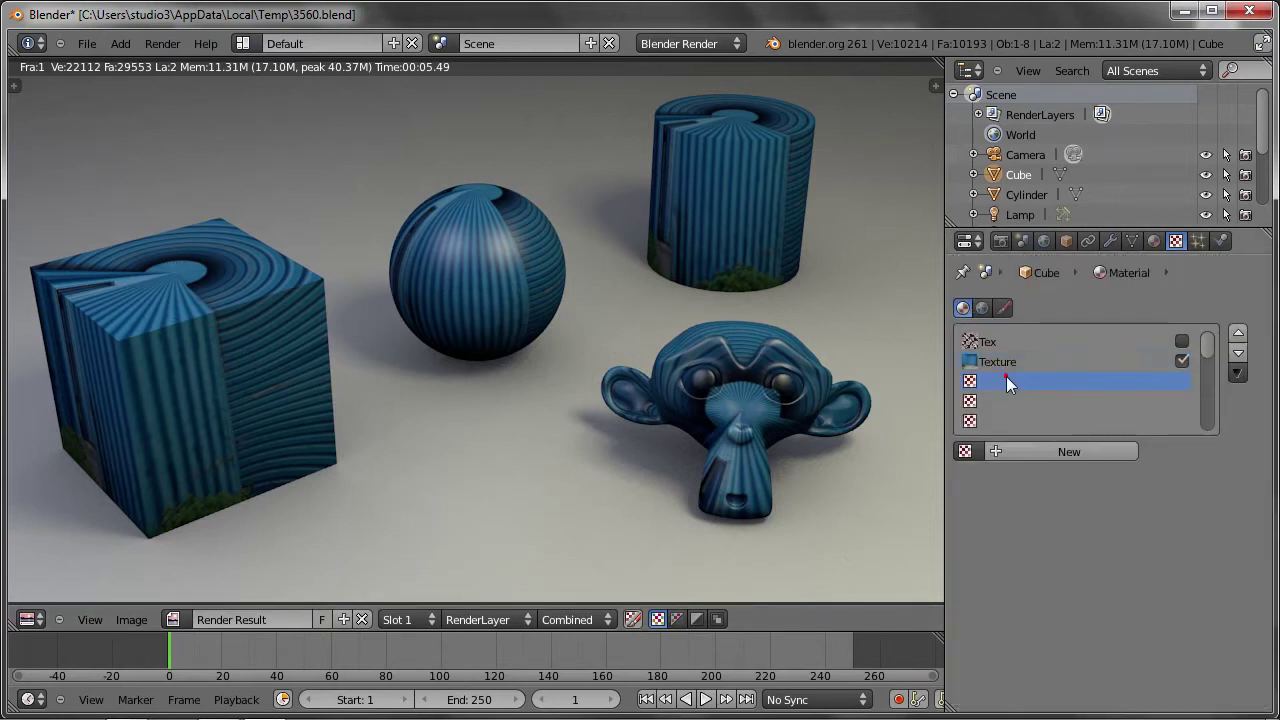
left_click(1183, 359)
left_click(1063, 451)
left_click(1072, 476)
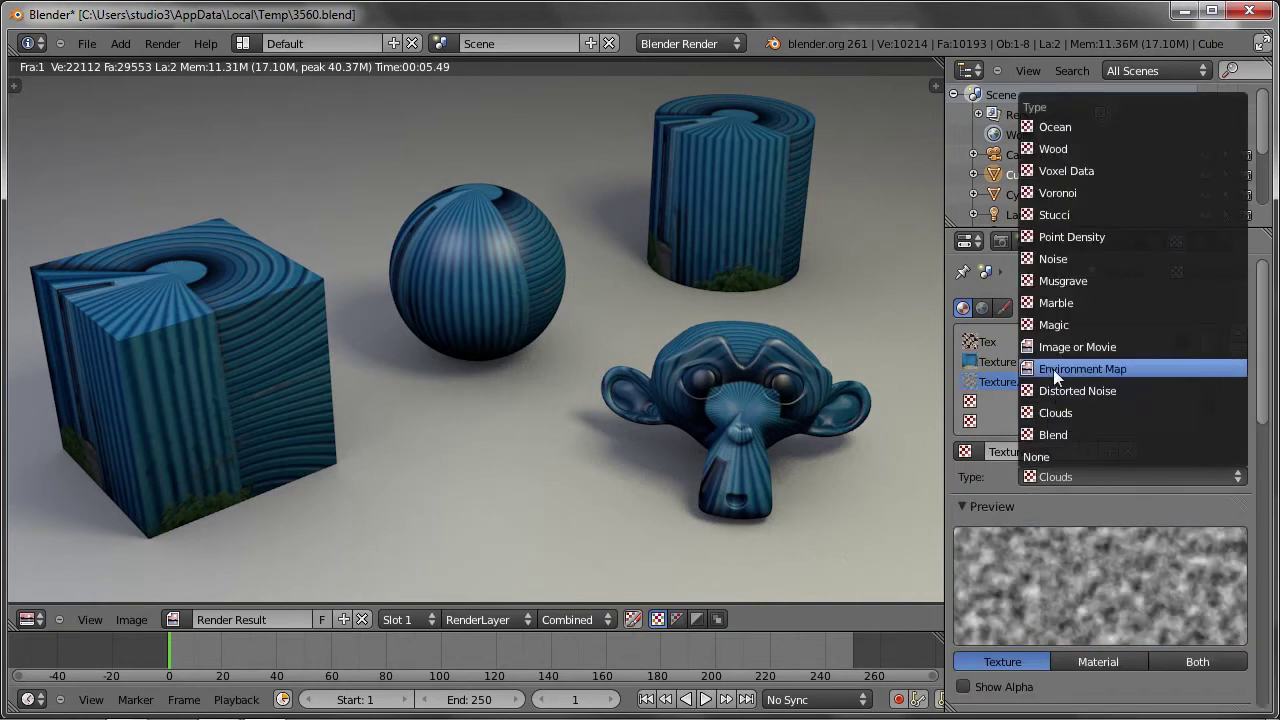
left_click(1117, 345)
scroll(1110, 460, "down", 5)
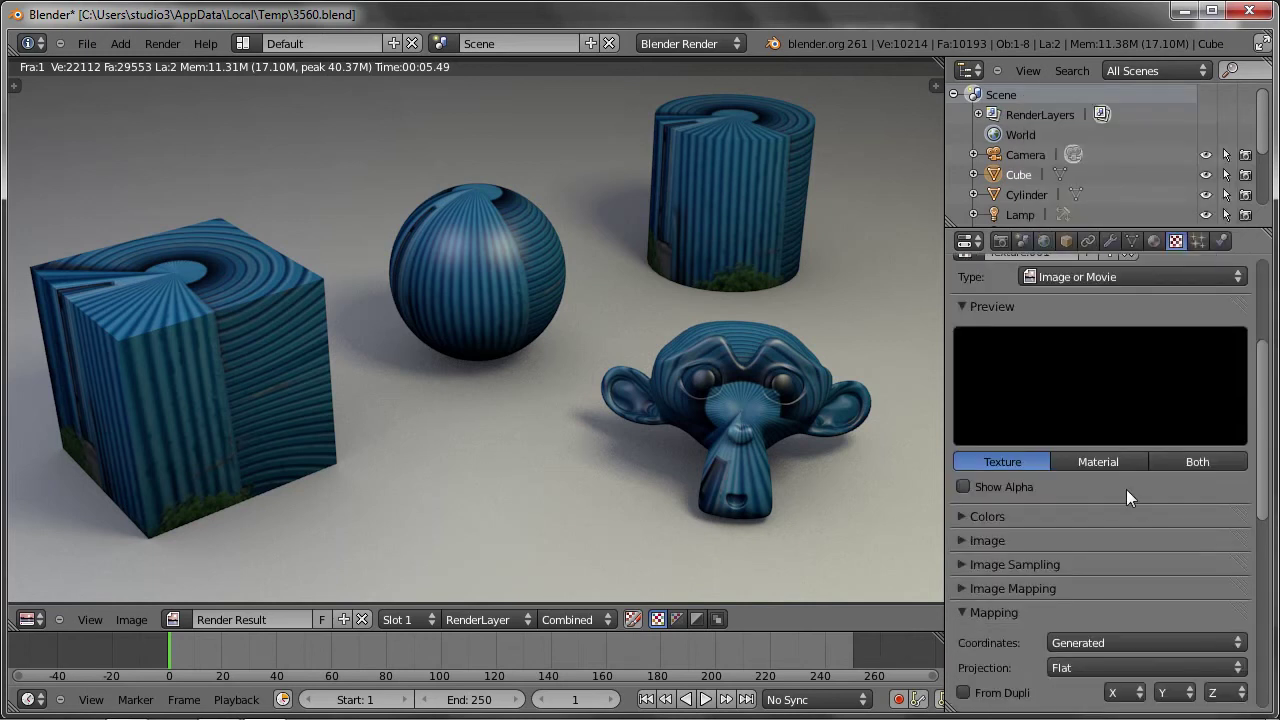
scroll(1110, 520, "down", 5)
left_click(965, 345)
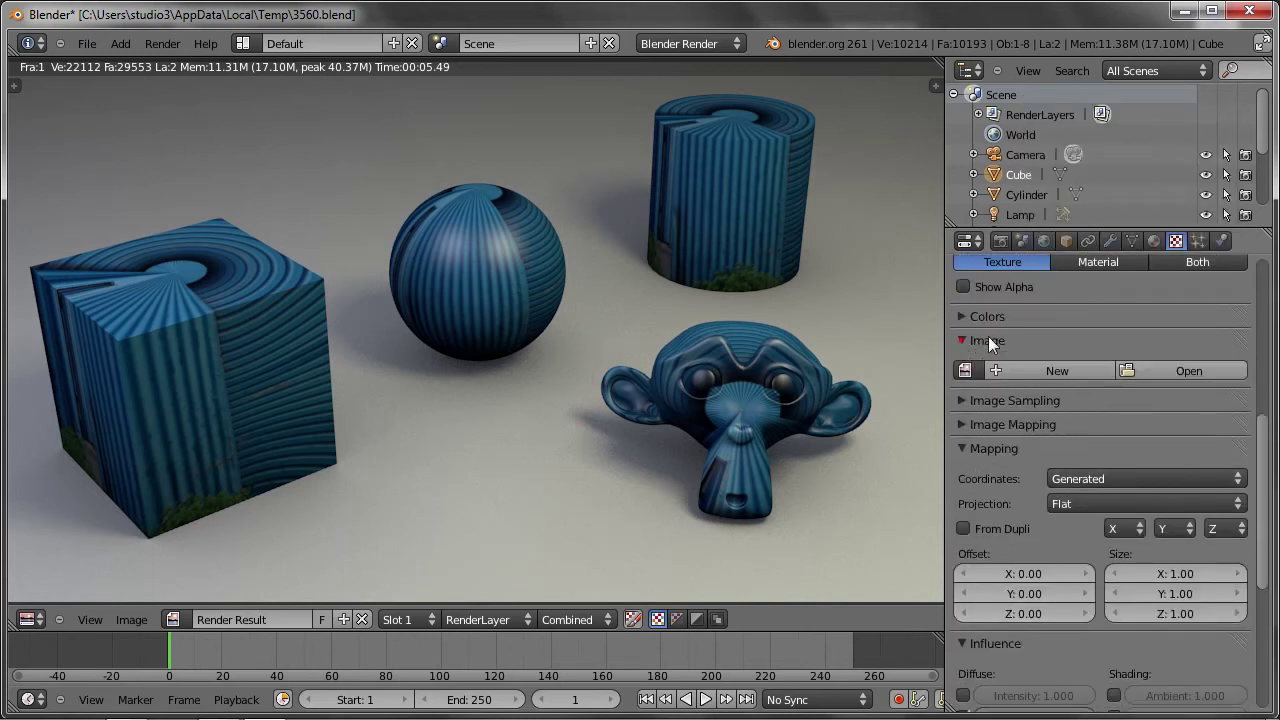
left_click(1172, 368)
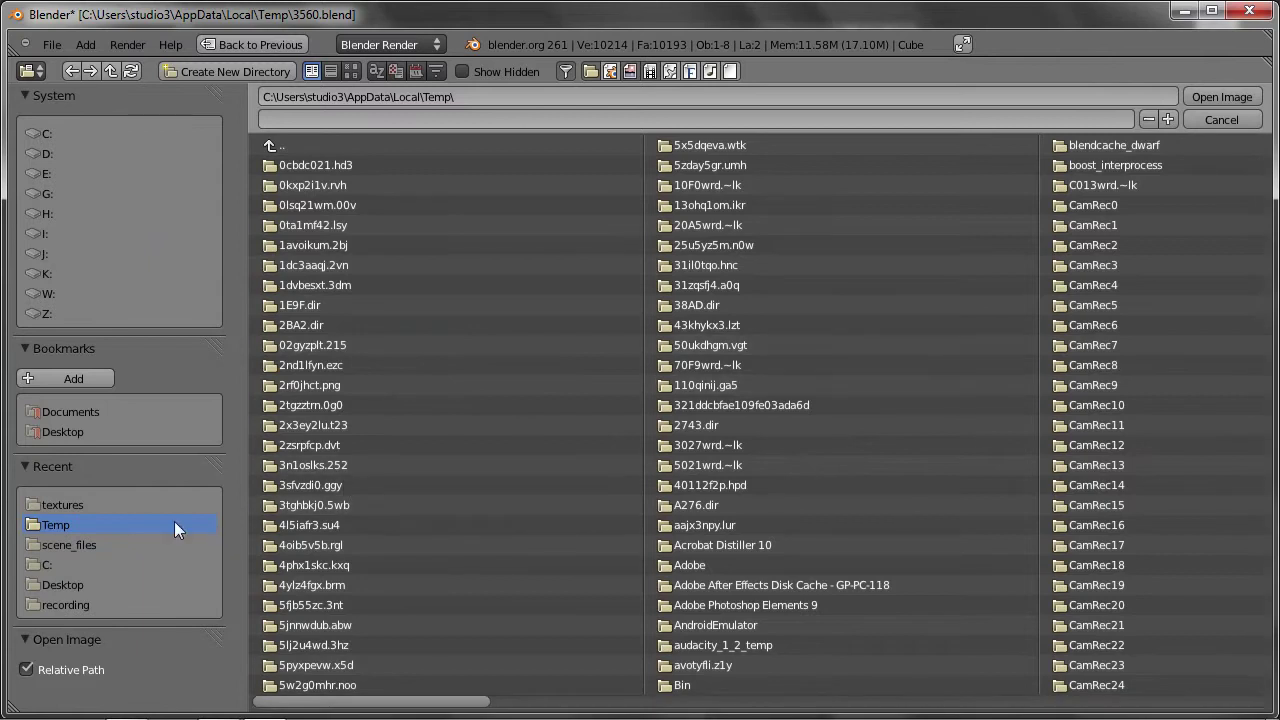
Load the granite photo img_1748.jpg from the textures folder into the new texture.
left_click(85, 504)
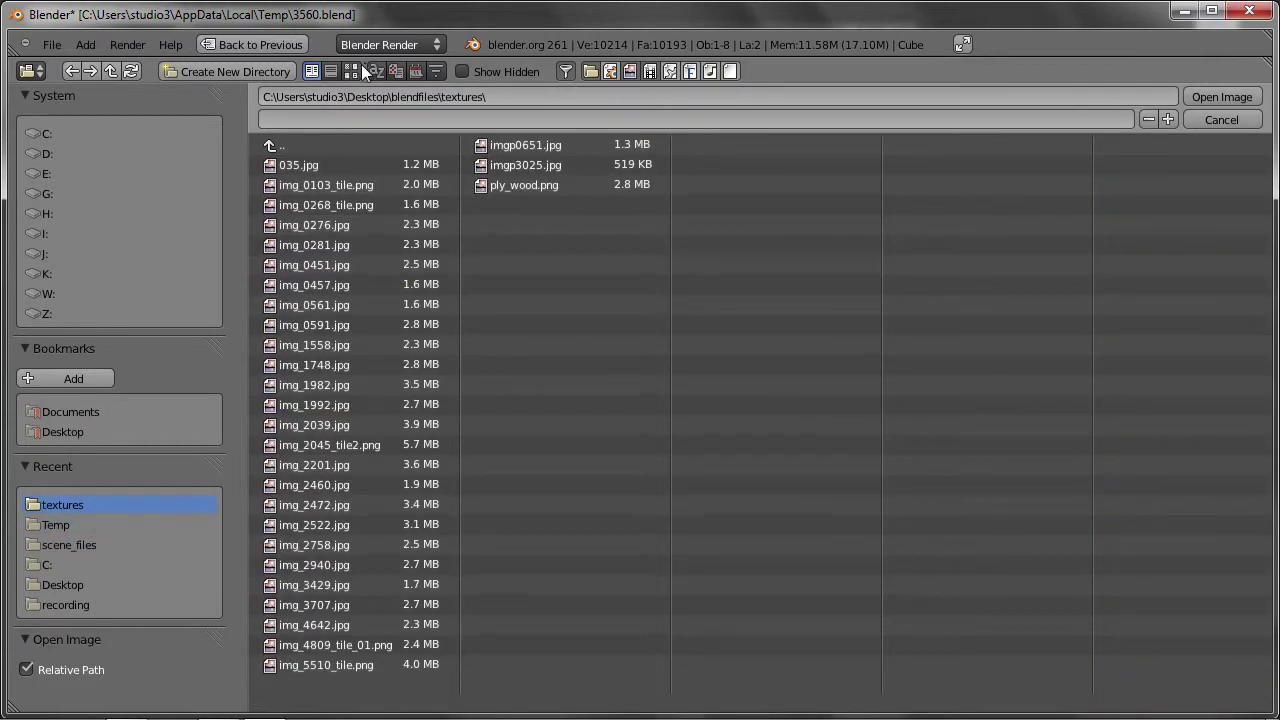
left_click(353, 70)
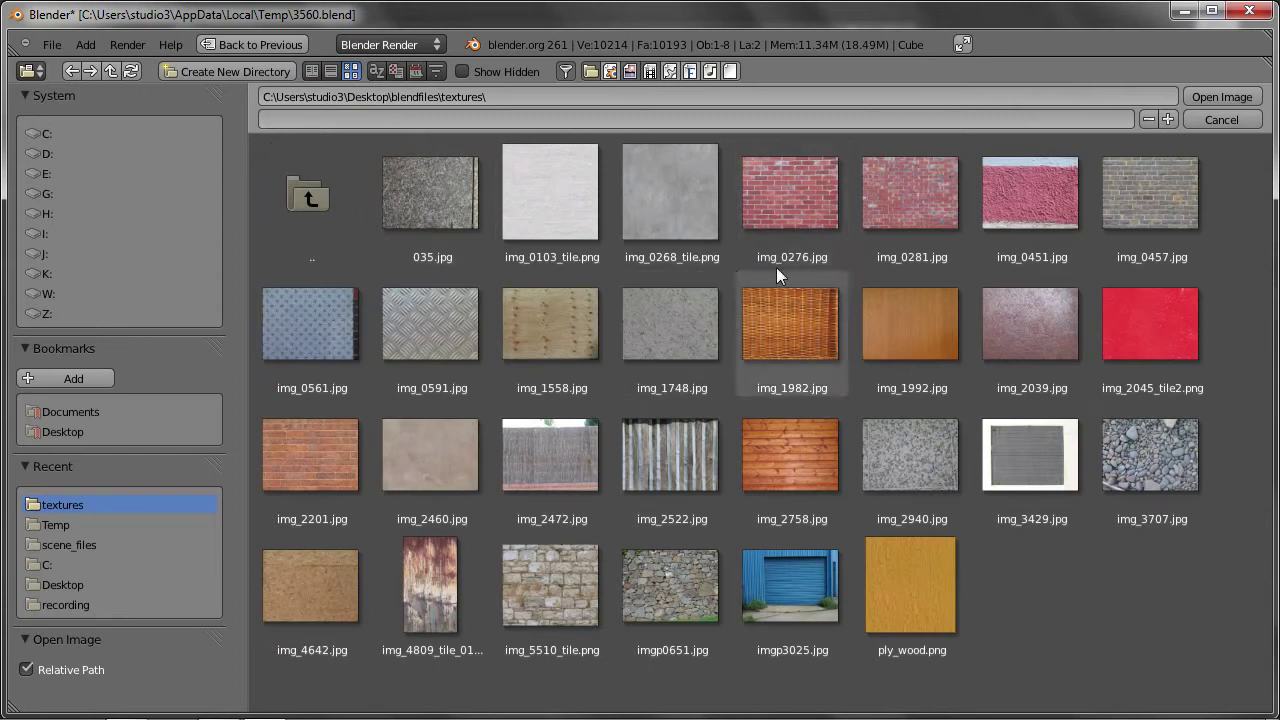
left_click(680, 329)
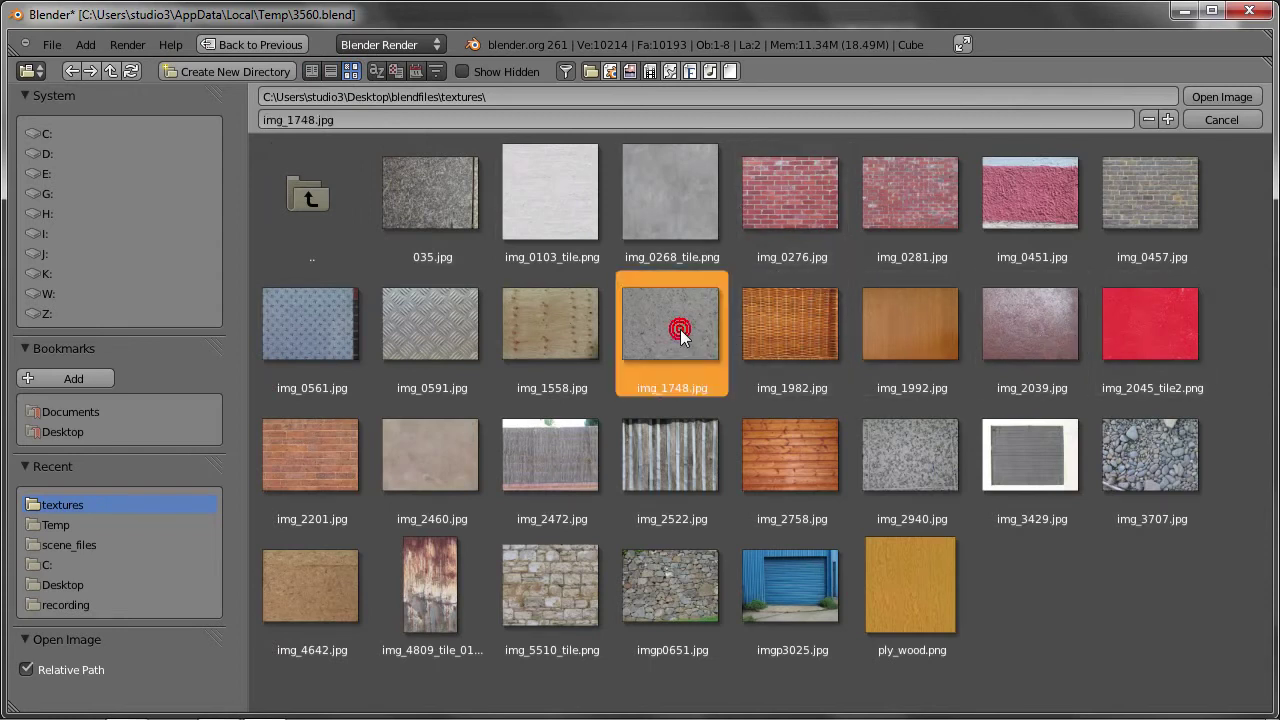
left_click(1216, 94)
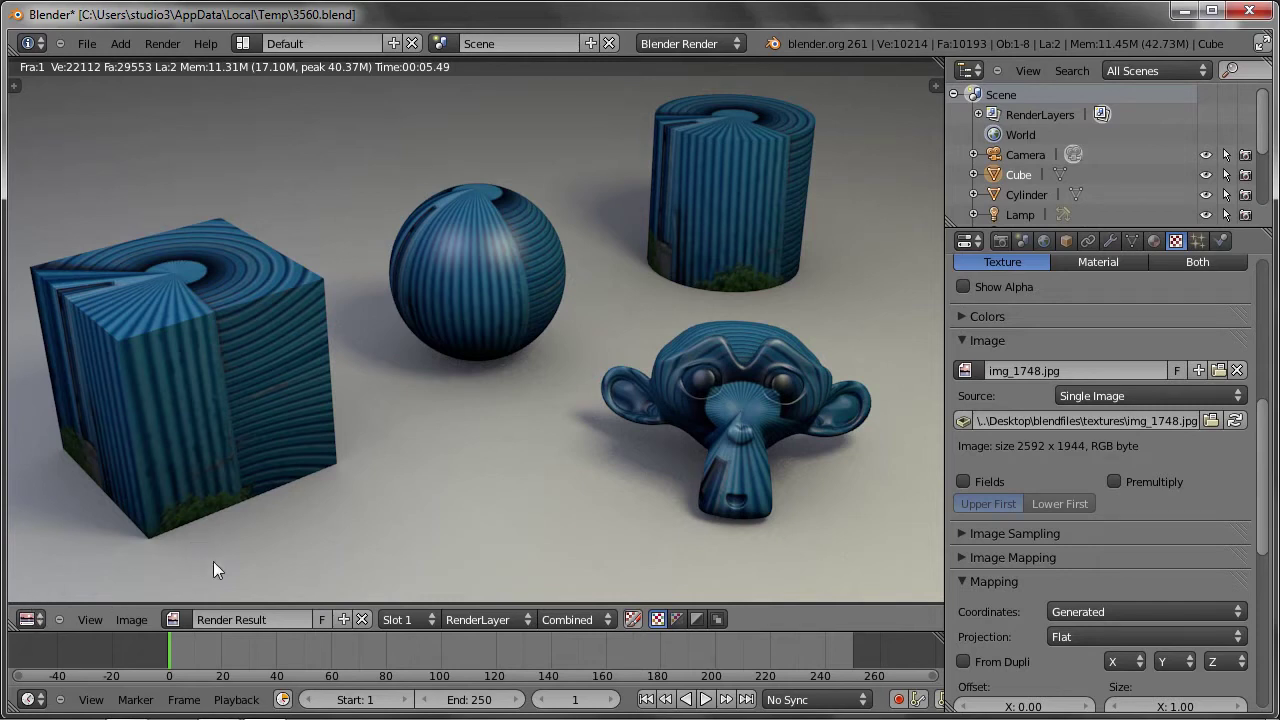
left_click(175, 618)
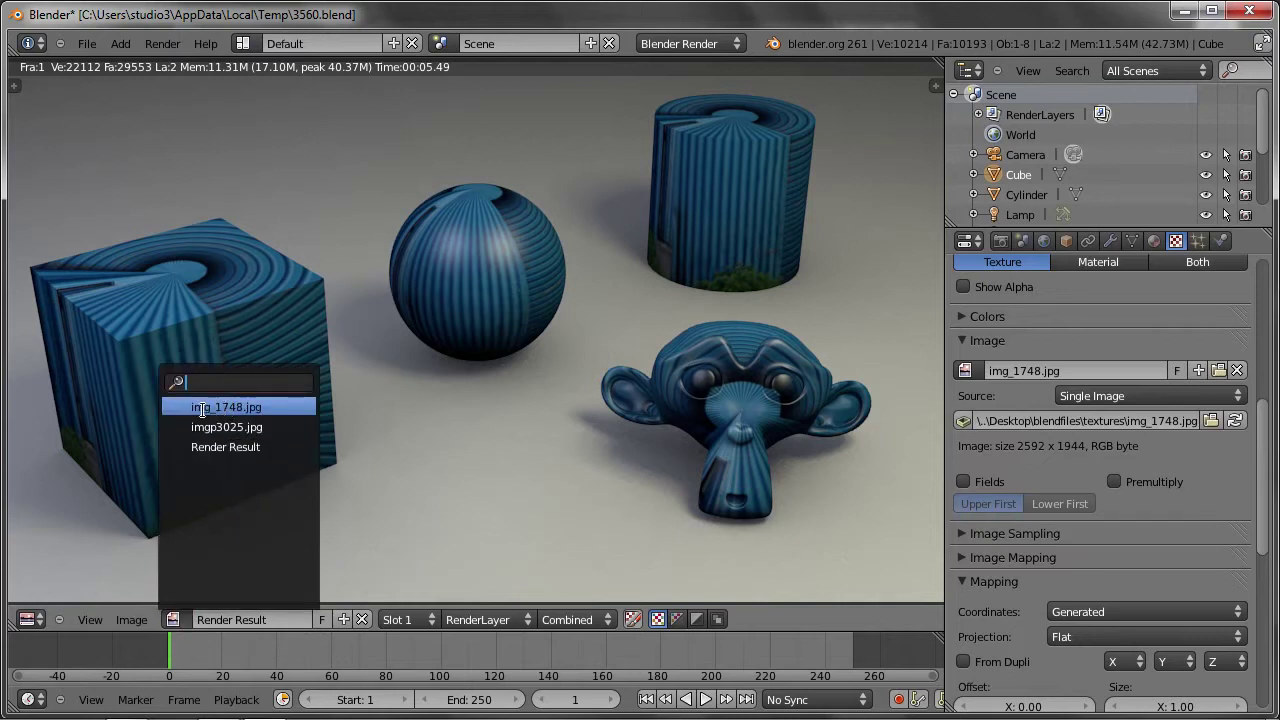
left_click(219, 408)
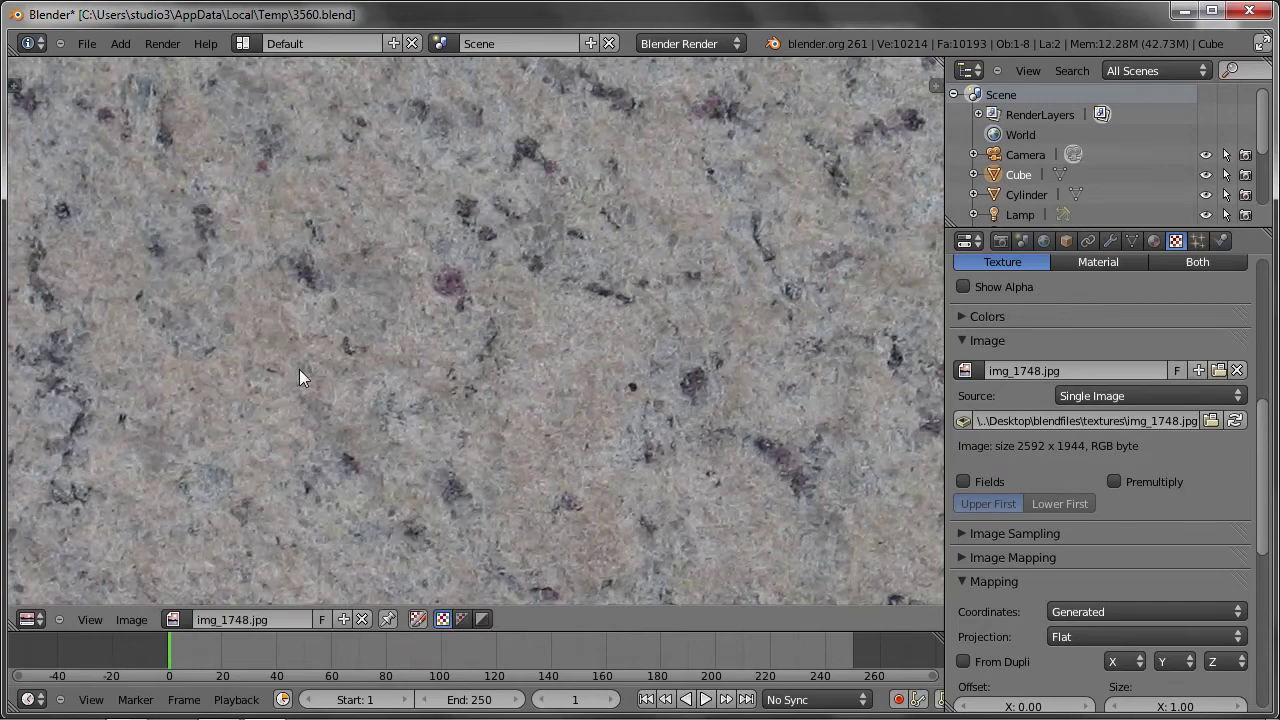
scroll(300, 369, "down", 3)
scroll(310, 366, "down", 3)
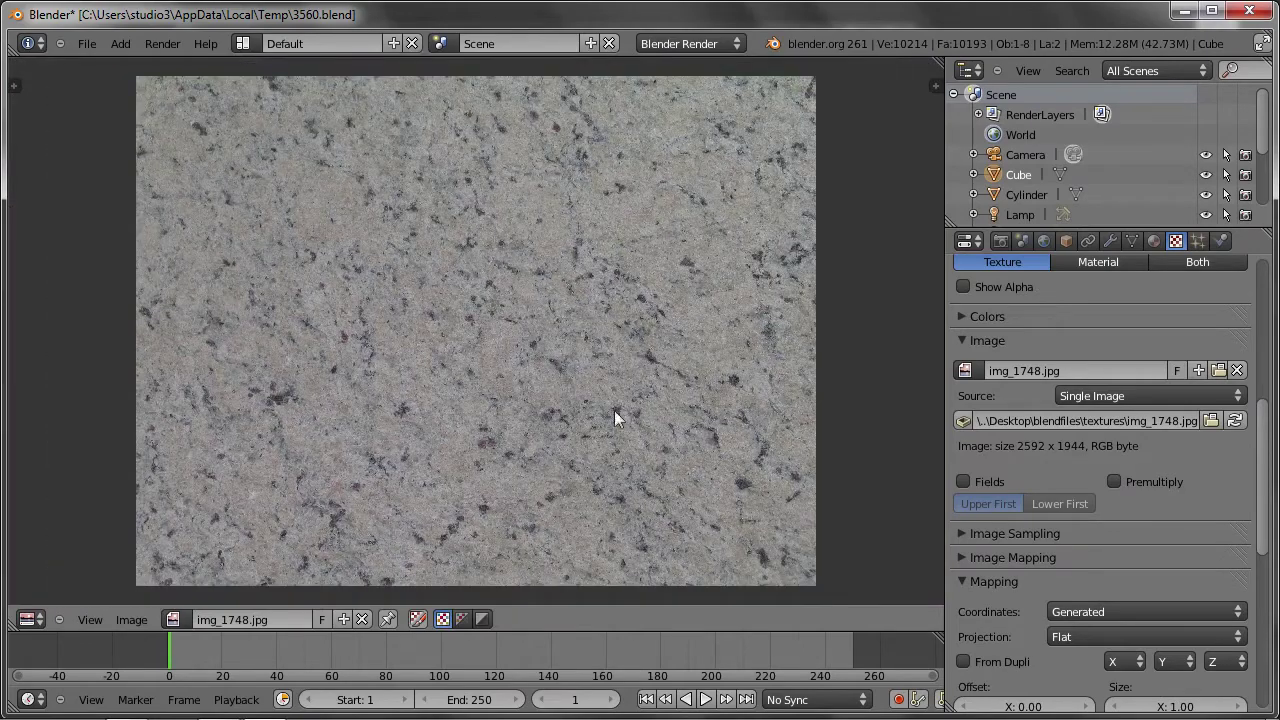
scroll(335, 280, "up", 2)
scroll(314, 363, "up", 1)
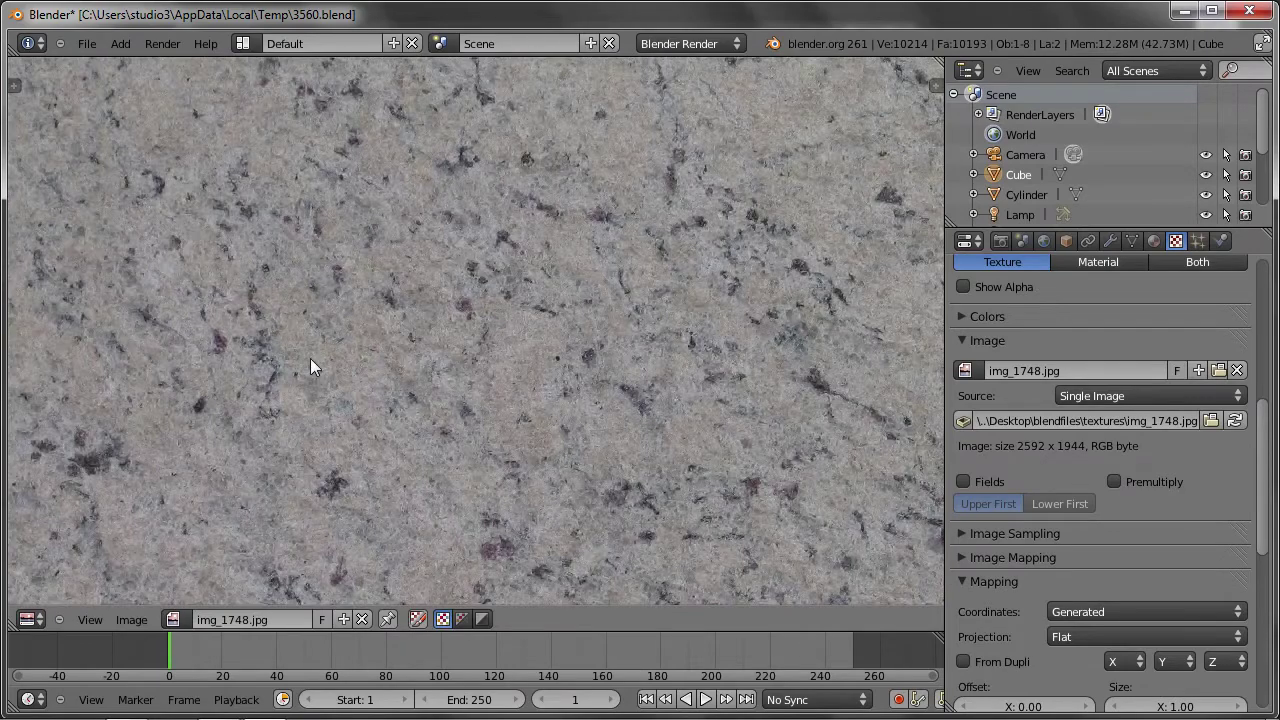
scroll(340, 375, "up", 1)
scroll(345, 380, "up", 1)
scroll(336, 374, "down", 1)
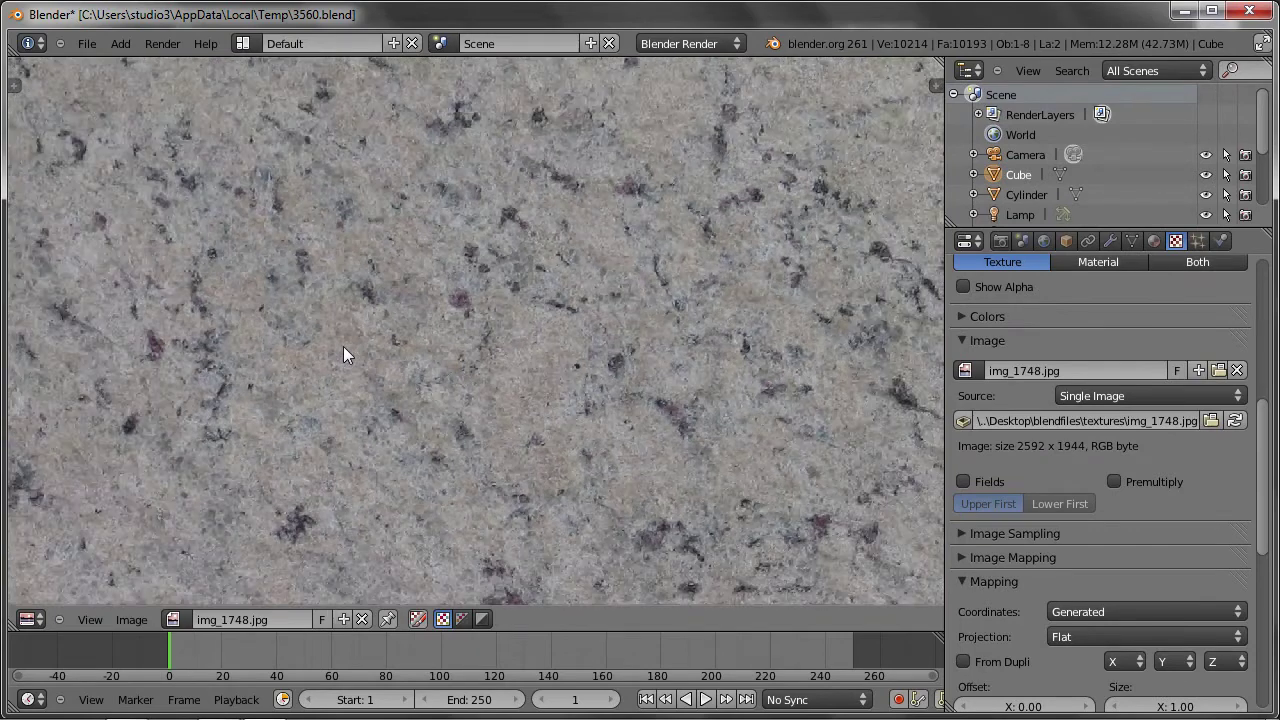
scroll(343, 346, "down", 1)
scroll(734, 242, "down", 1)
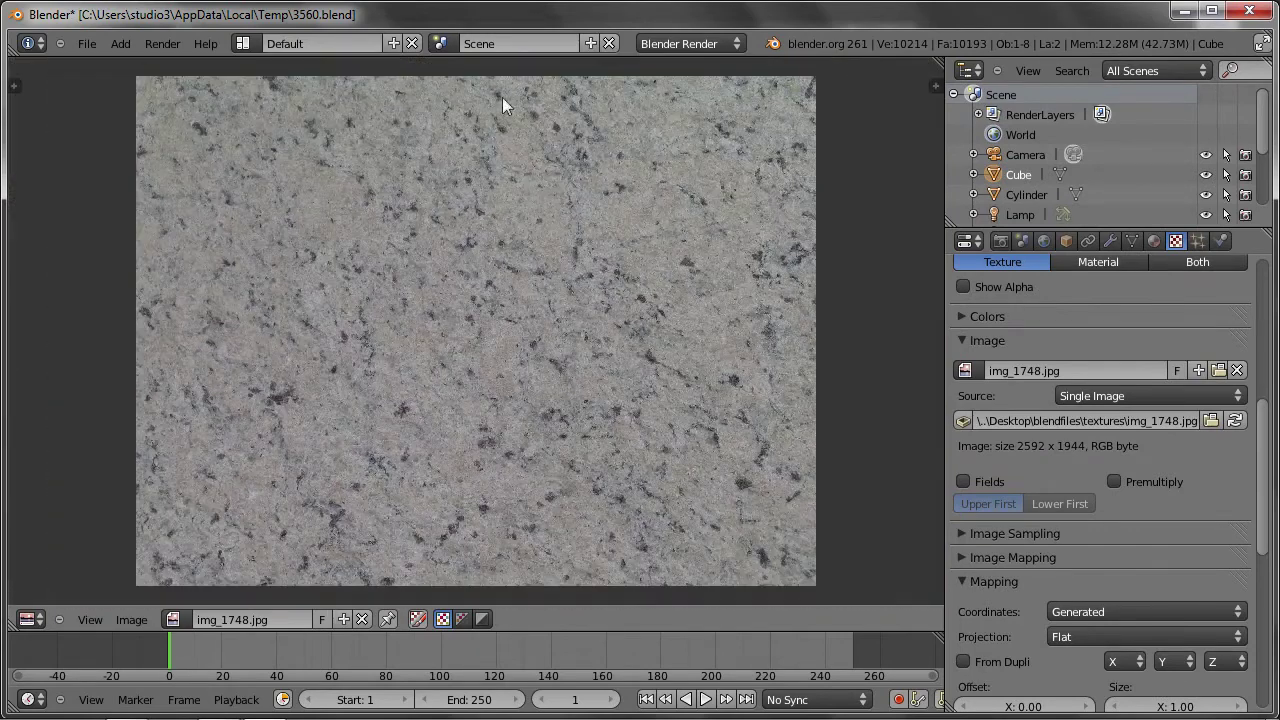
left_click(173, 619)
key("Down")
key("Down")
key("Return")
Set the granite texture's projection to Cube and render the four objects.
scroll(650, 380, "up", 4)
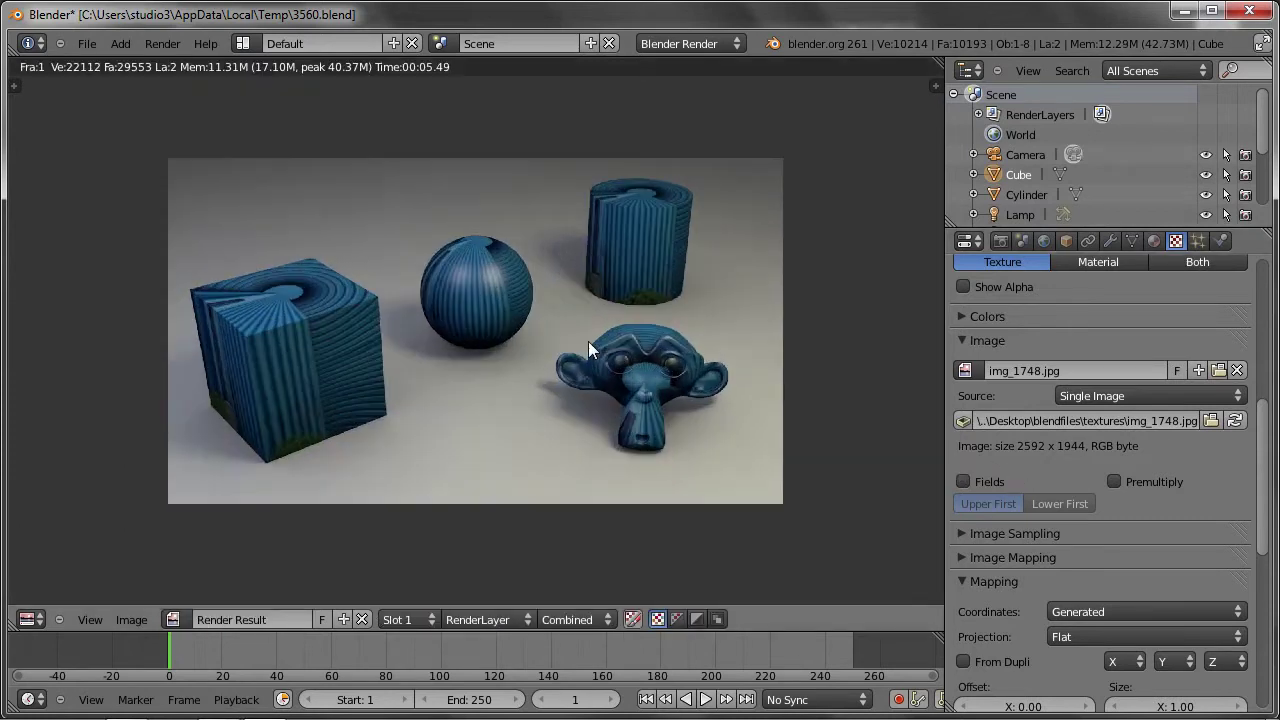
scroll(588, 341, "up", 2)
left_click(1081, 640)
left_click(1072, 591)
key("F12")
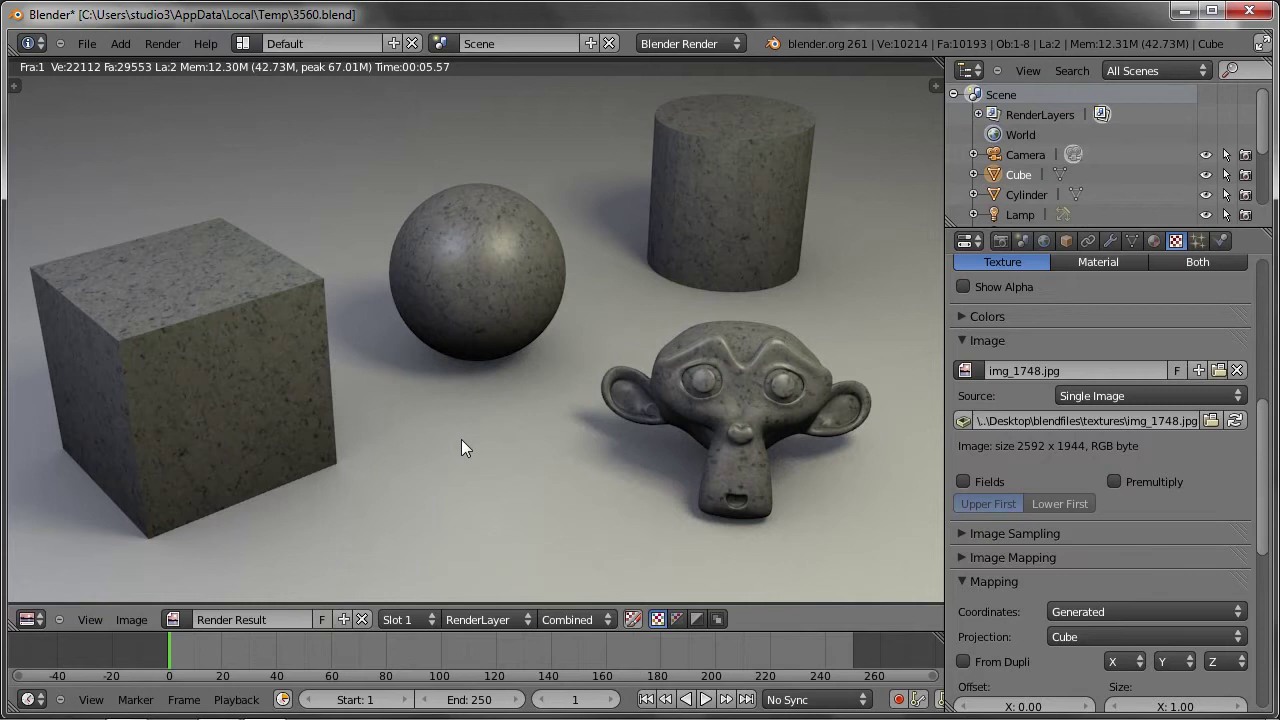
scroll(1094, 538, "down", 2)
scroll(1035, 583, "down", 3)
Make the granite texture affect Geometry Normal with Best Quality bump at 0.1, then render.
scroll(981, 484, "down", 4)
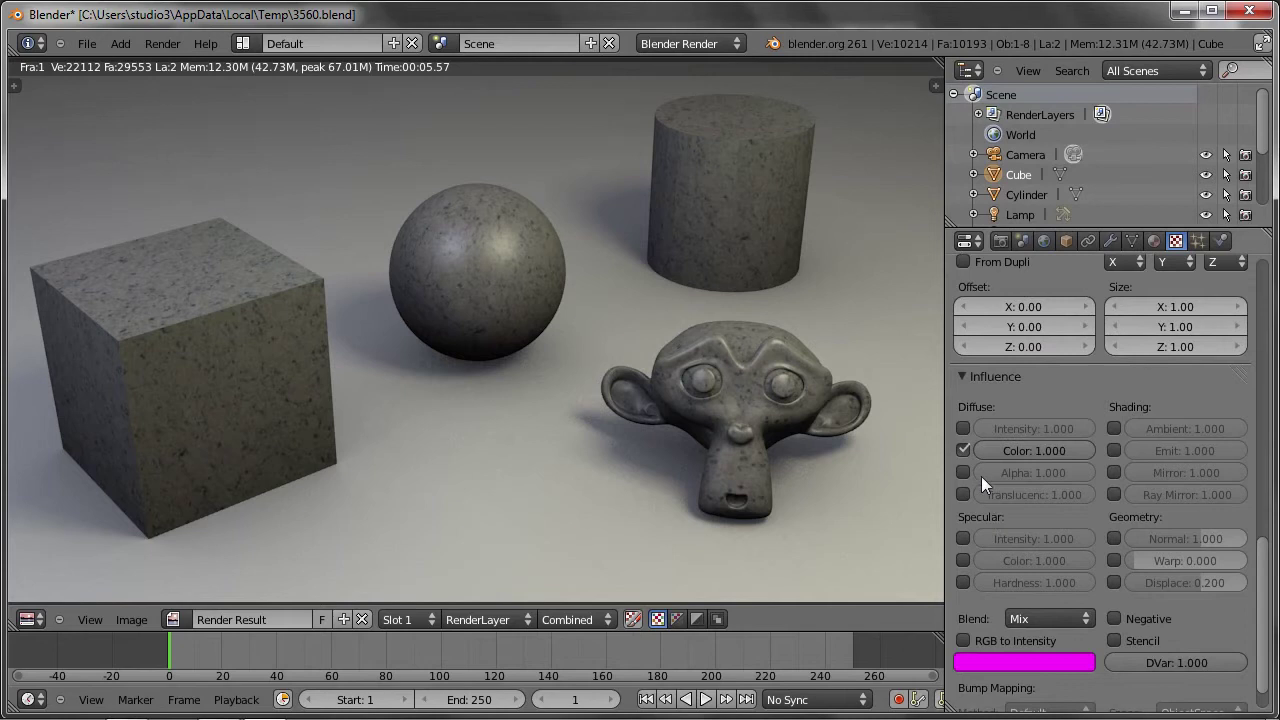
left_click(1114, 537)
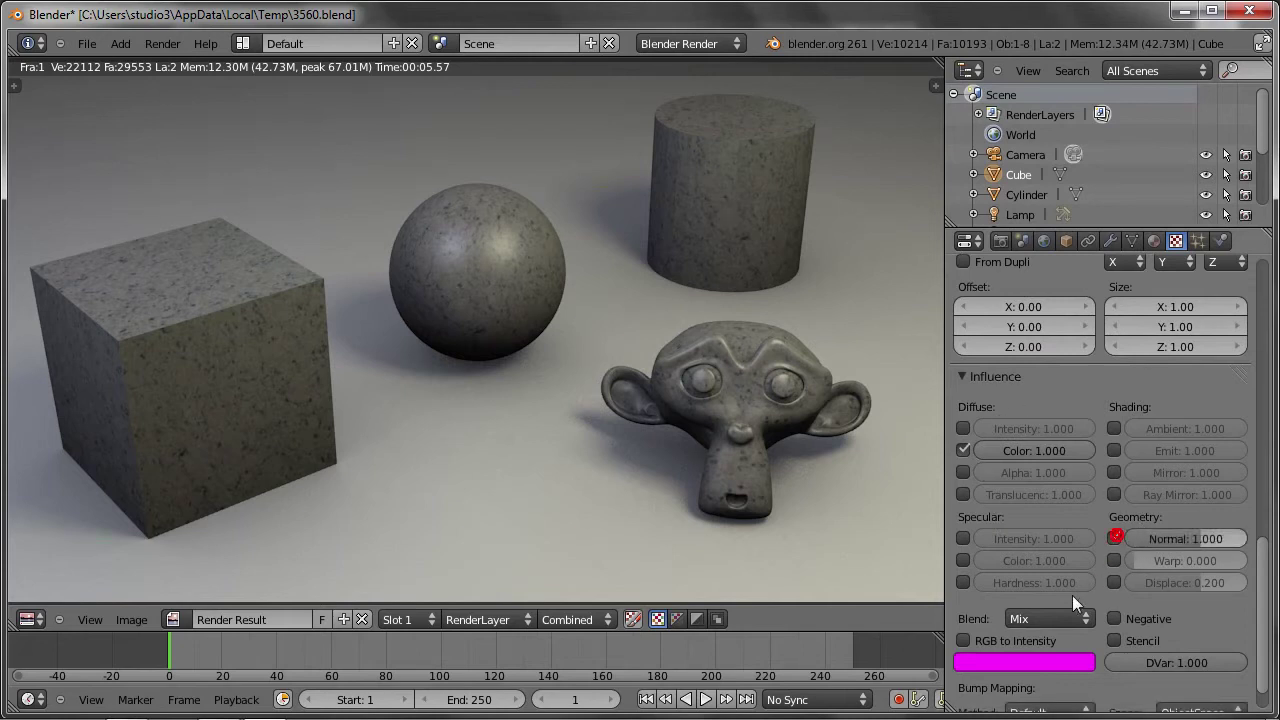
scroll(1029, 581, "down", 1)
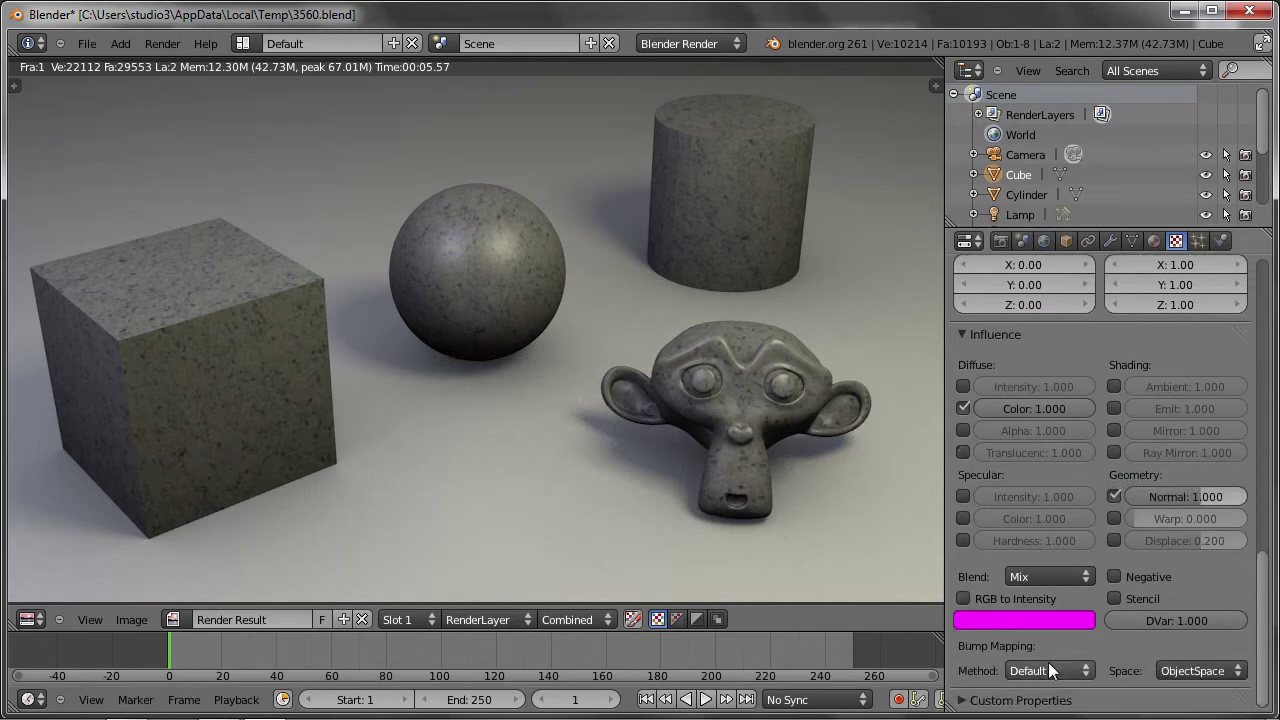
left_click(1048, 664)
left_click(1062, 584)
left_click(1168, 494)
type("0.1")
key("Return")
key("F12")
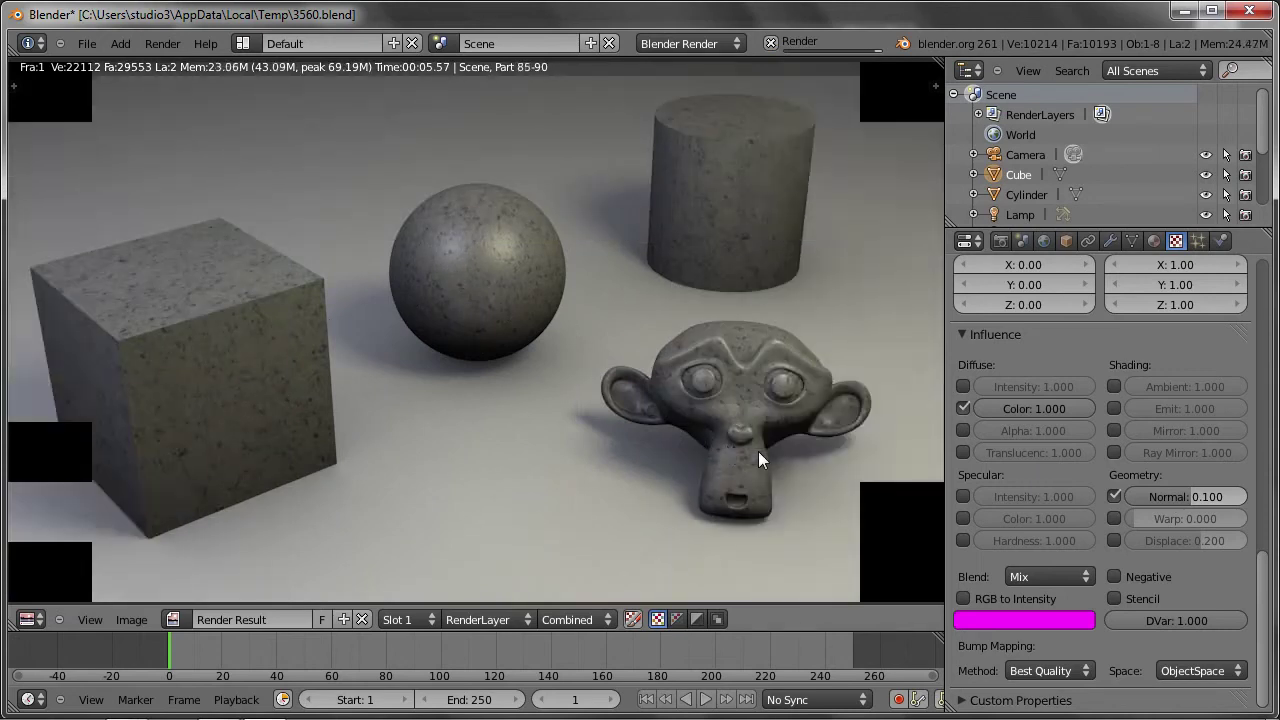
Raise the Normal influence to 0.5, re-render, then return to the 3D view.
left_click(1168, 494)
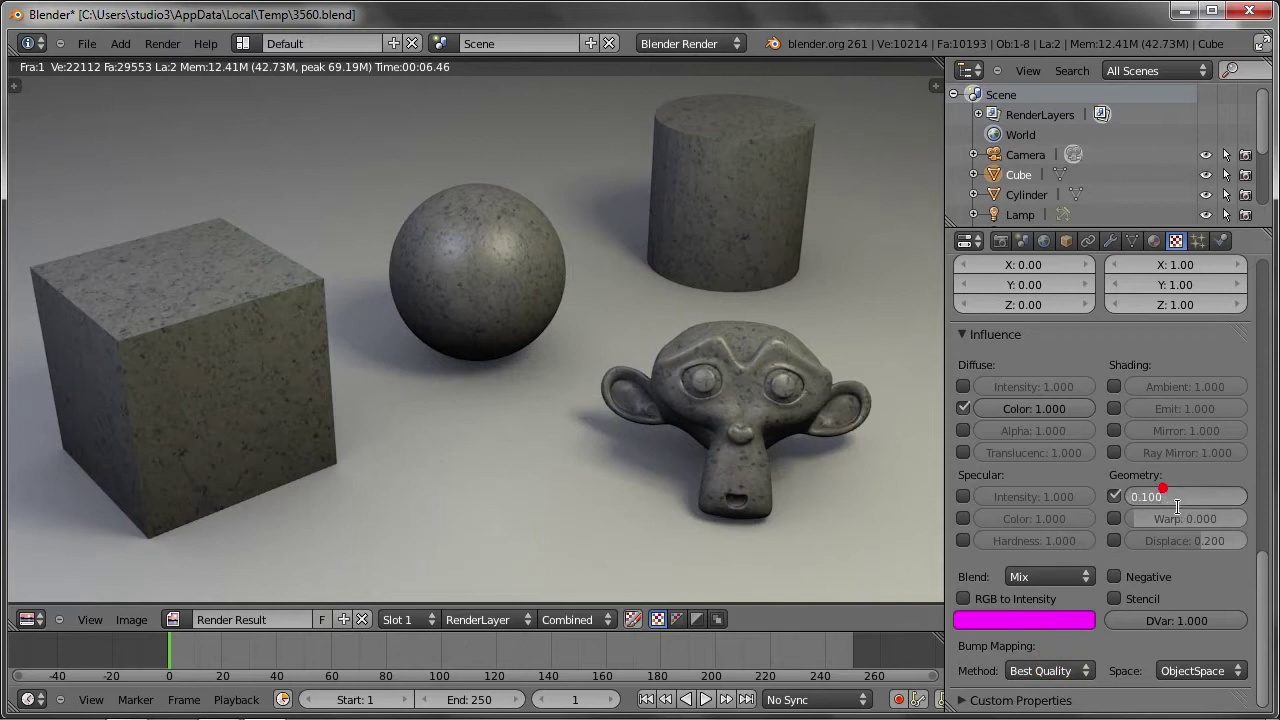
type("0.5")
key("Return")
key("F12")
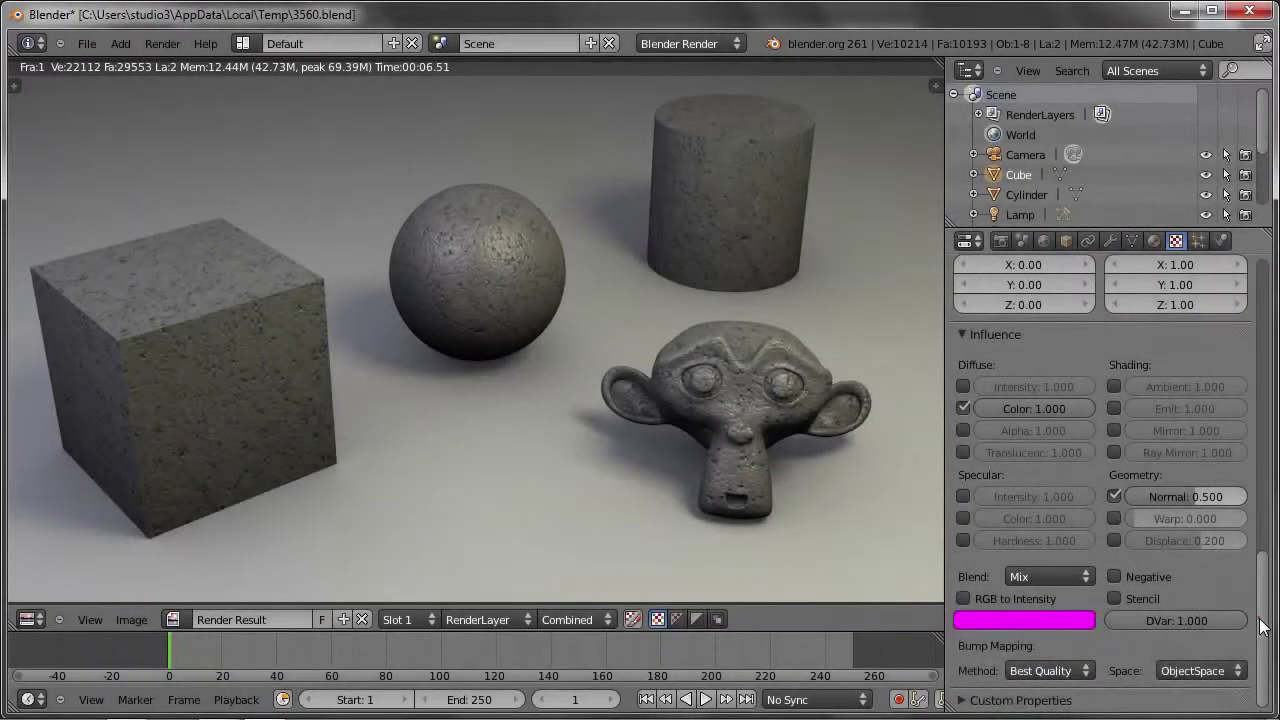
left_click_drag(1258, 617, 1260, 480)
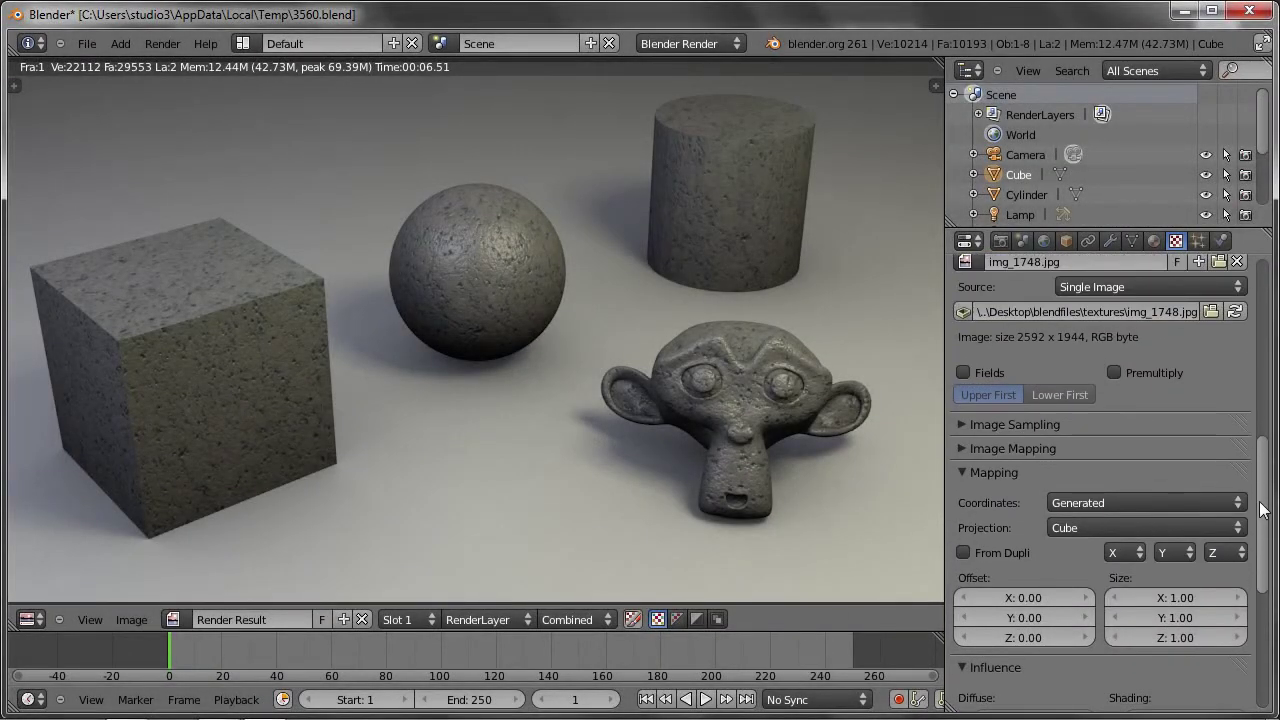
left_click(1096, 505)
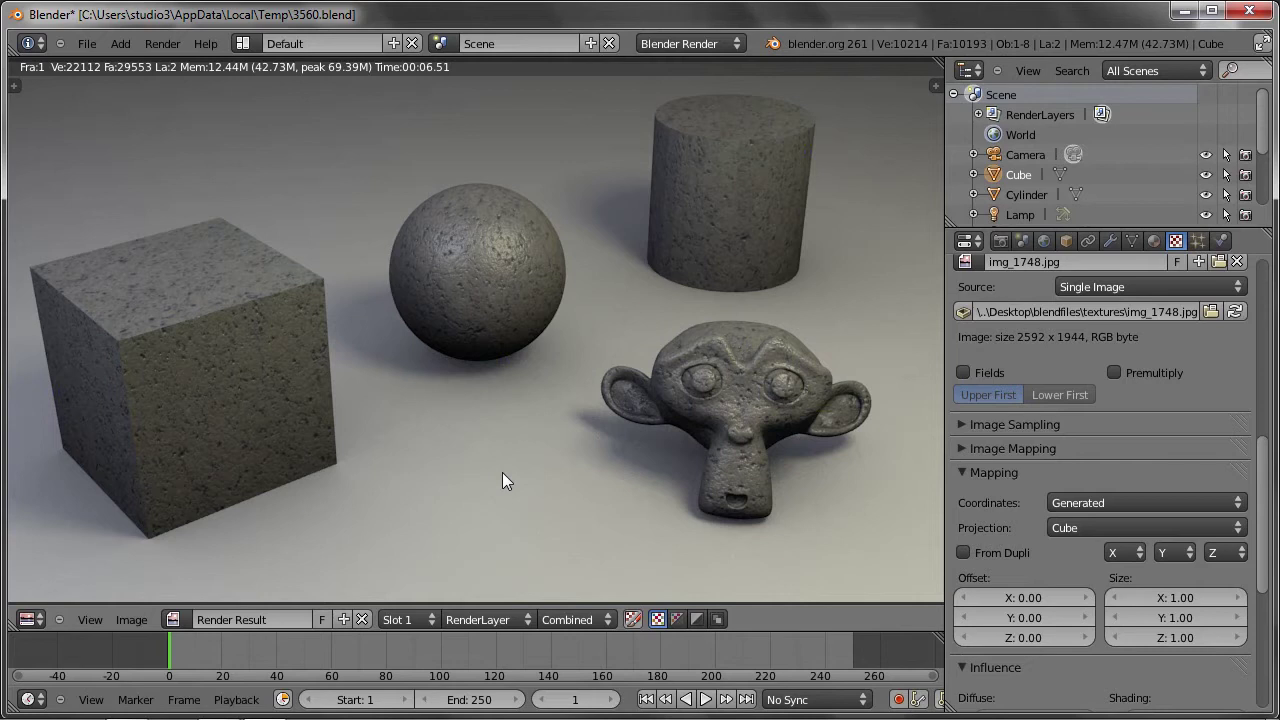
key("Escape")
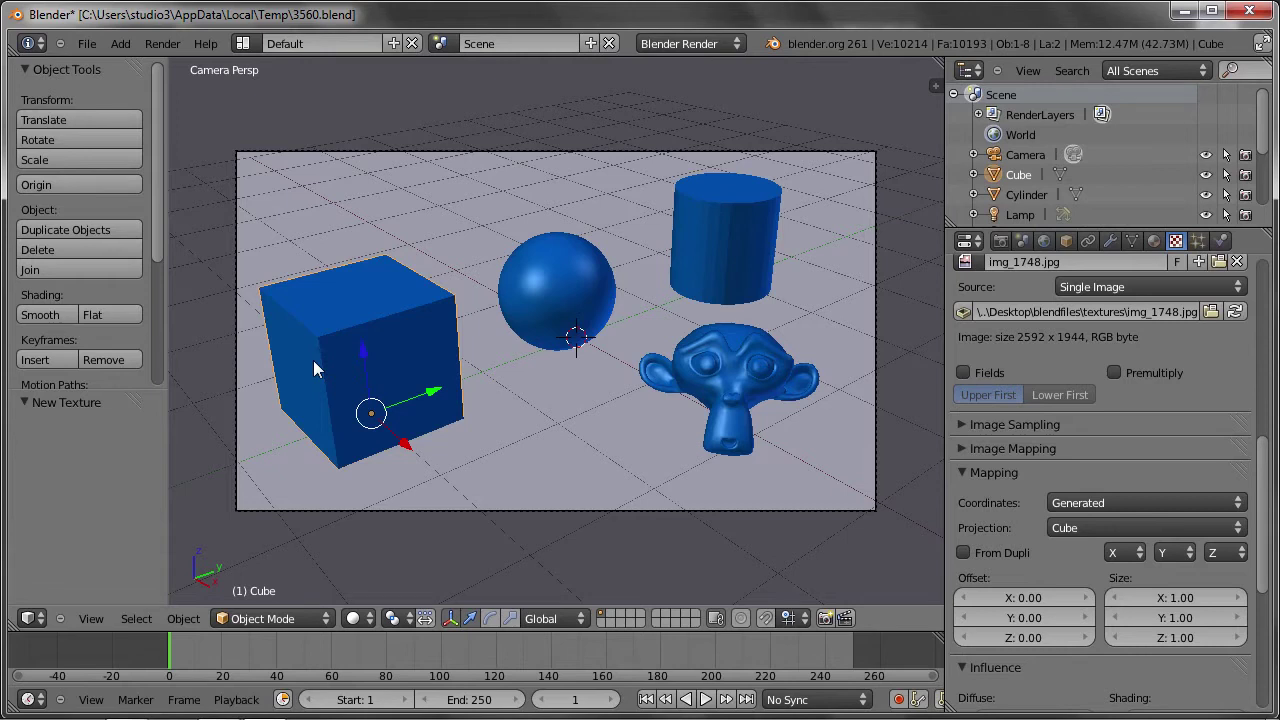
Move the sphere, monkey and cylinder to another layer.
key("a")
right_click(551, 300)
right_click(703, 340, "shift")
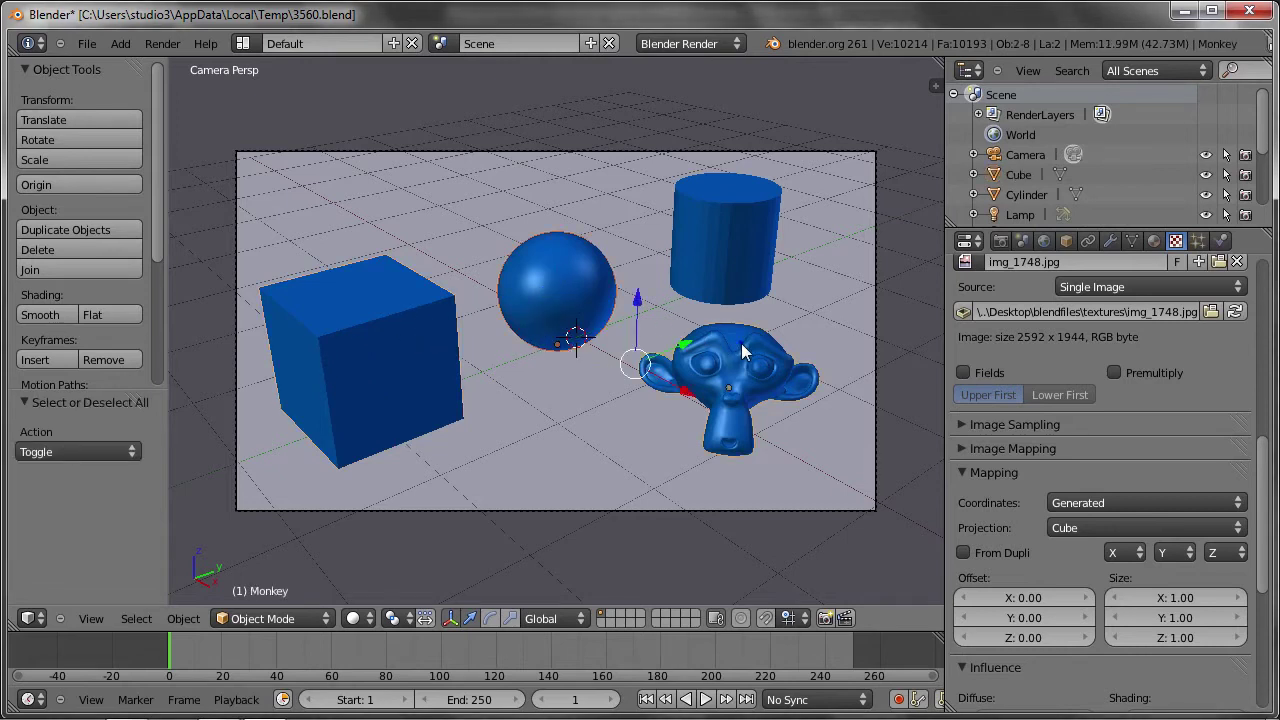
right_click(729, 239, "shift")
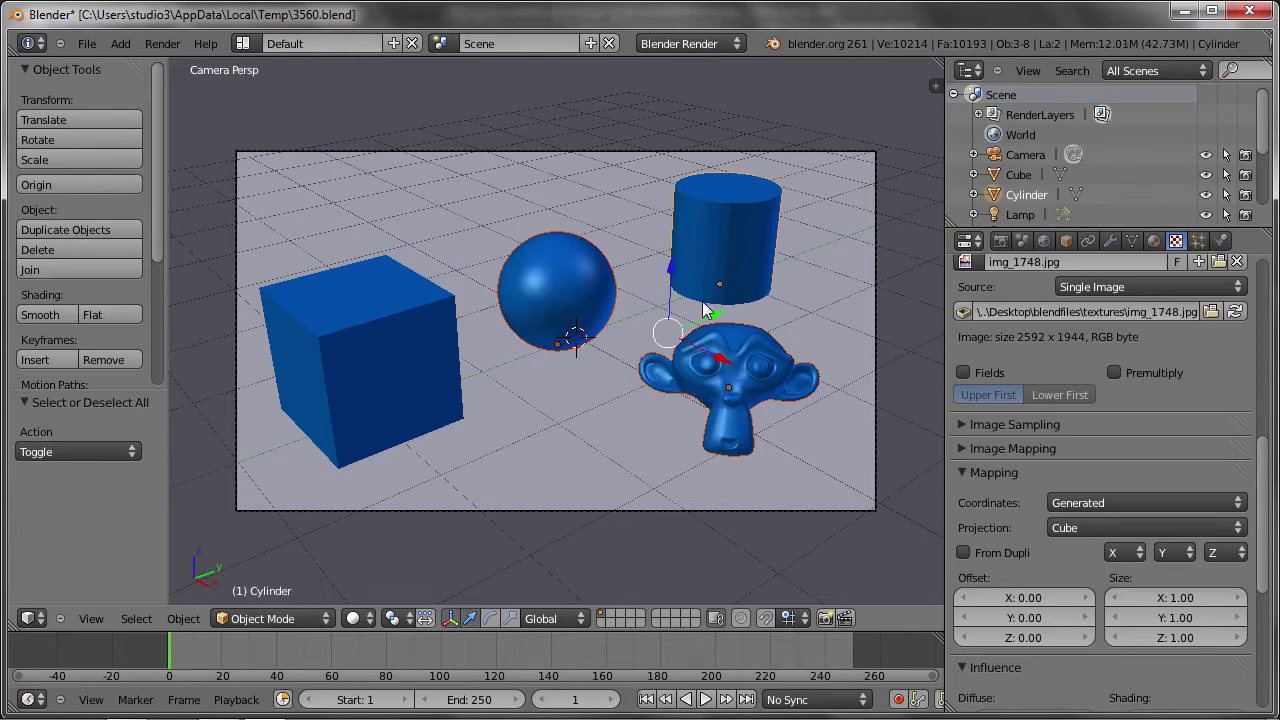
key("m")
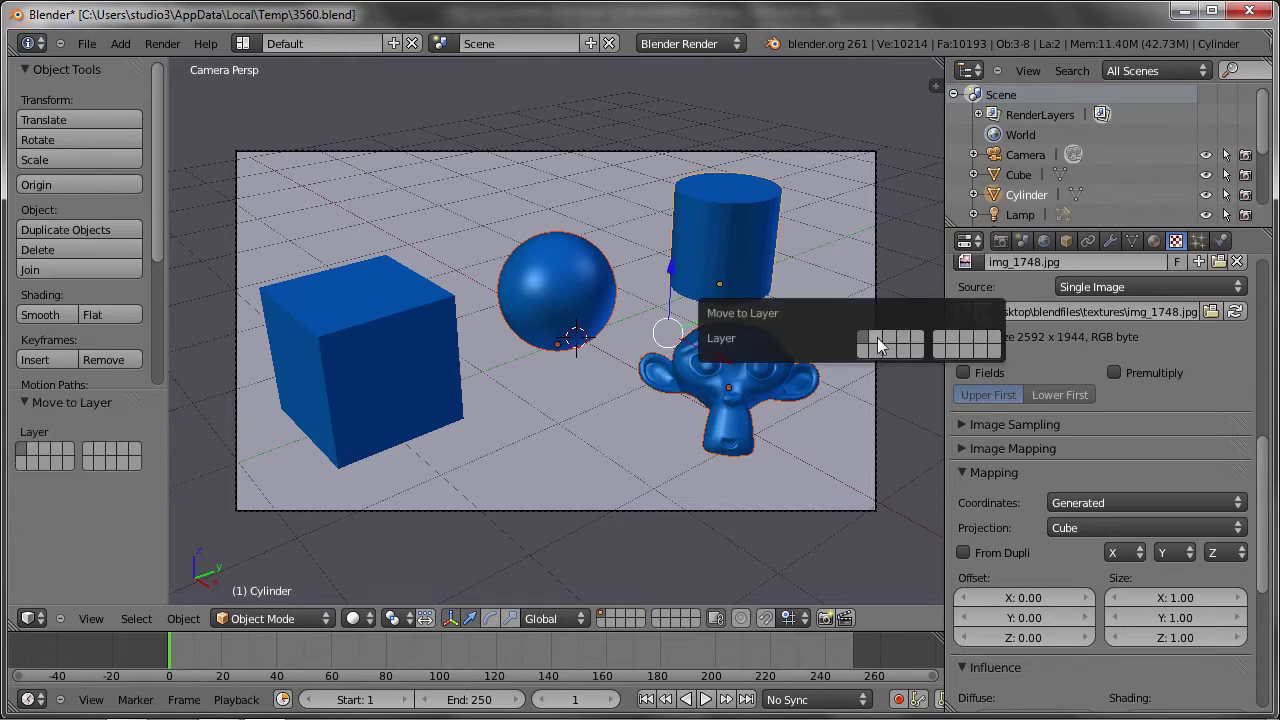
left_click(877, 337)
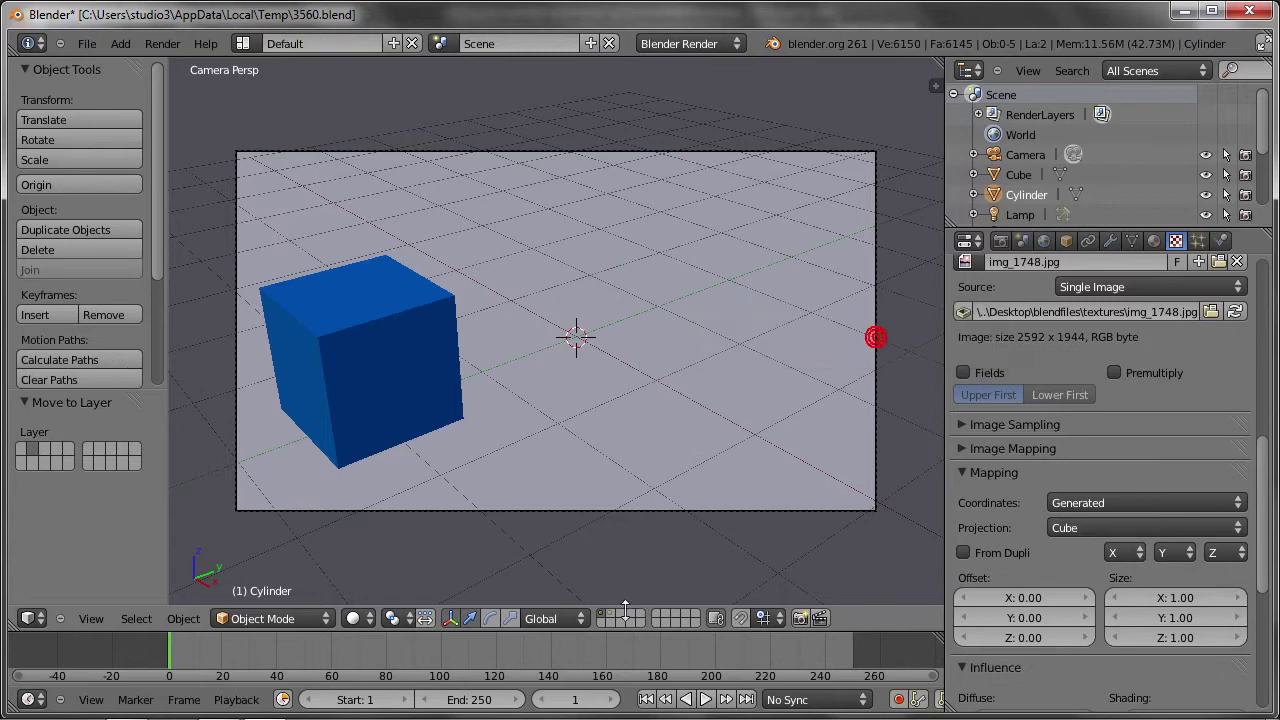
Centre the cube along Y at 1.697 and split the 3D view into two side-by-side views.
right_click(365, 322)
left_click_drag(427, 400, 615, 318)
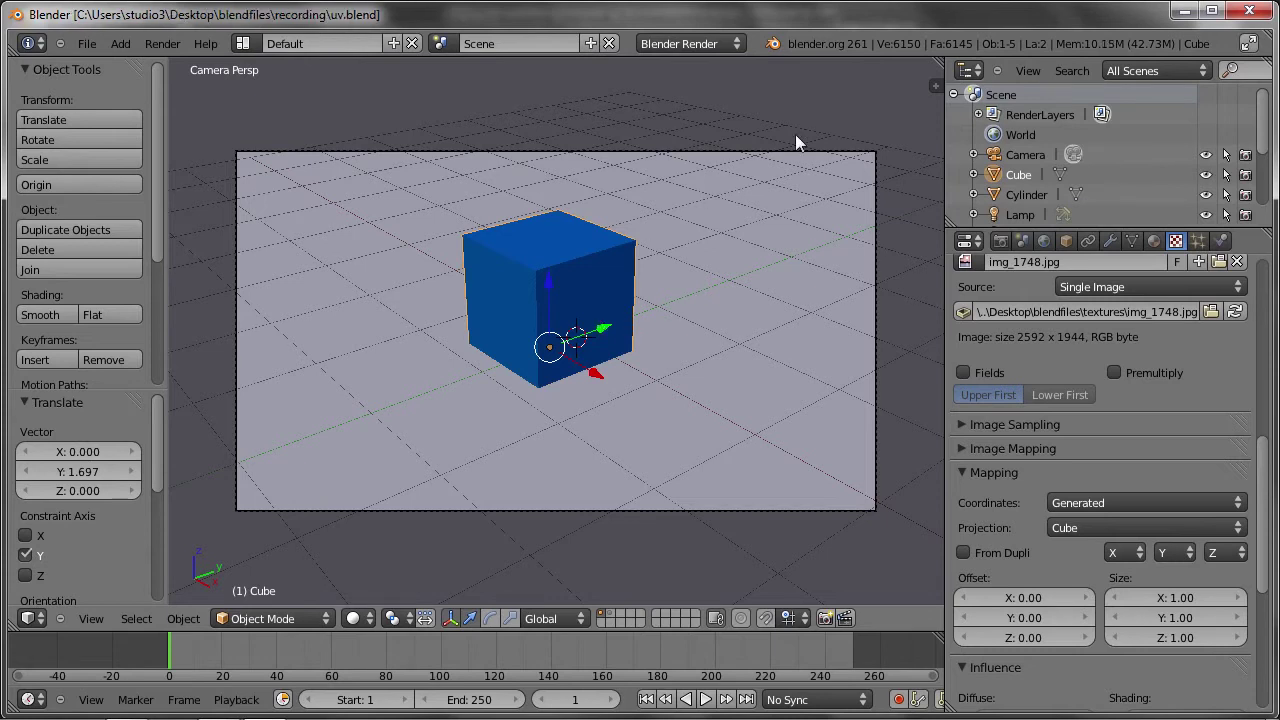
left_click_drag(935, 64, 539, 105)
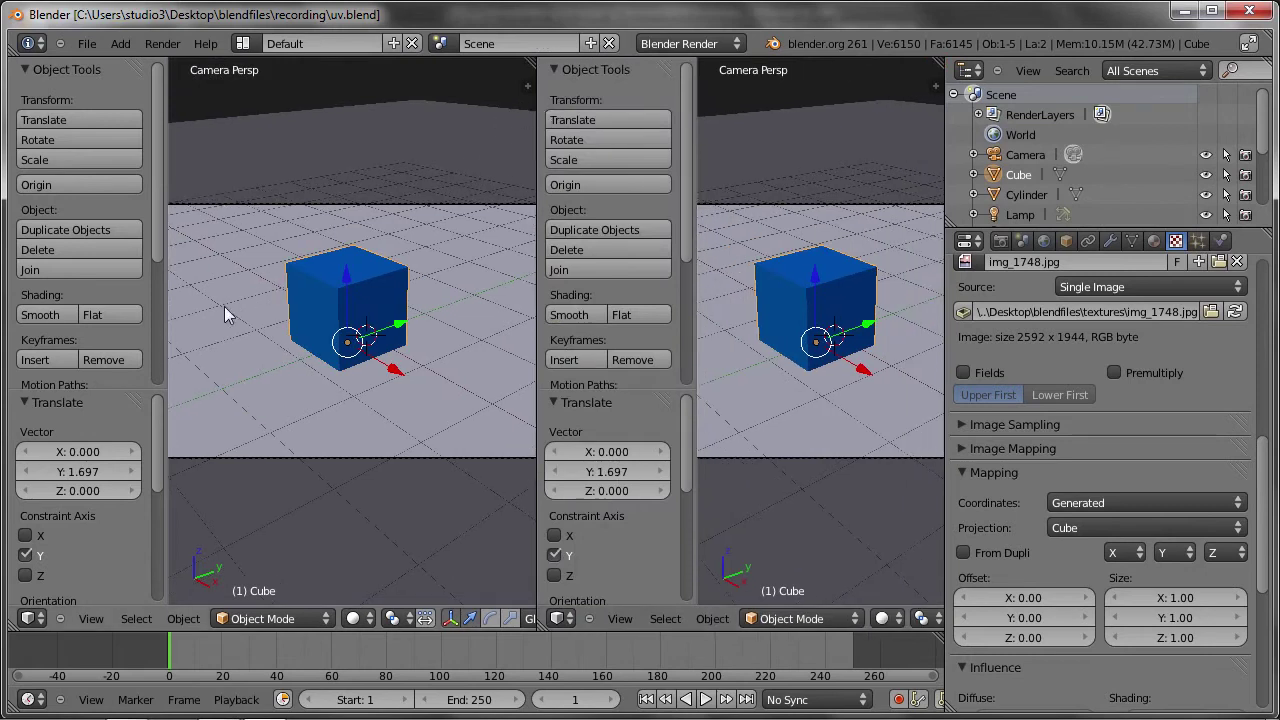
Turn the left view into the UV/Image Editor and unlink the render result.
left_click(38, 618)
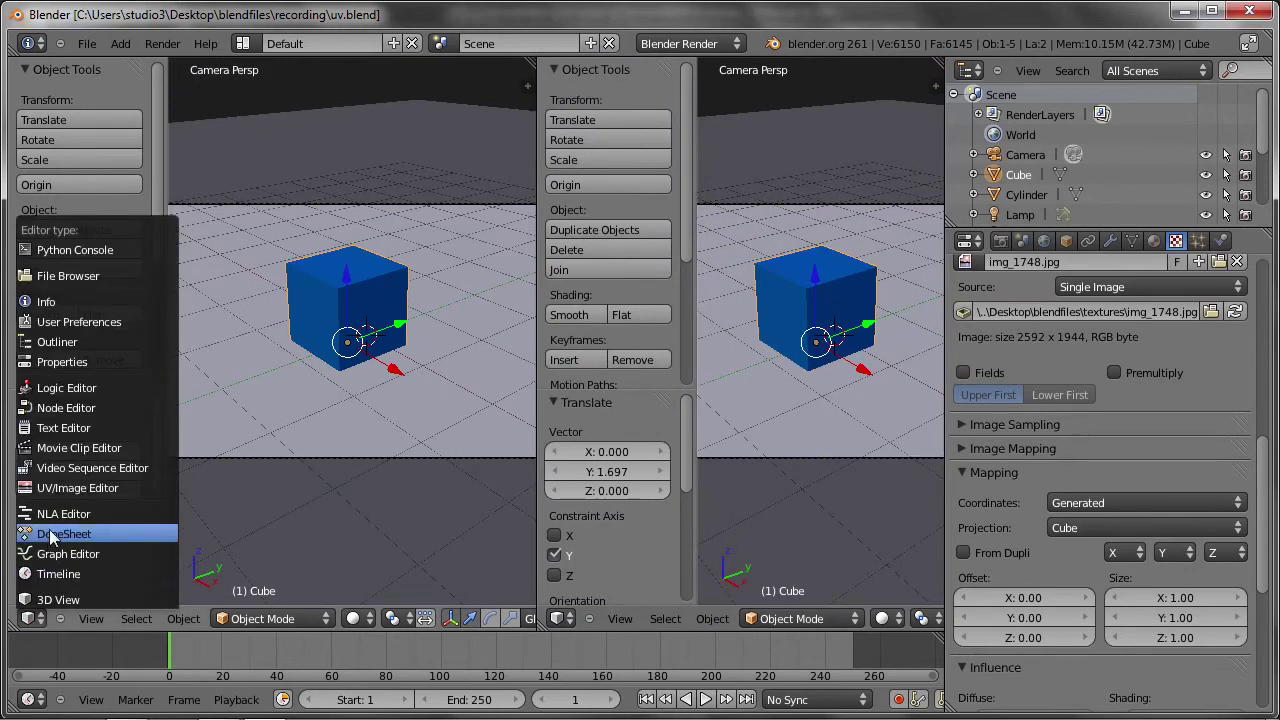
left_click(60, 487)
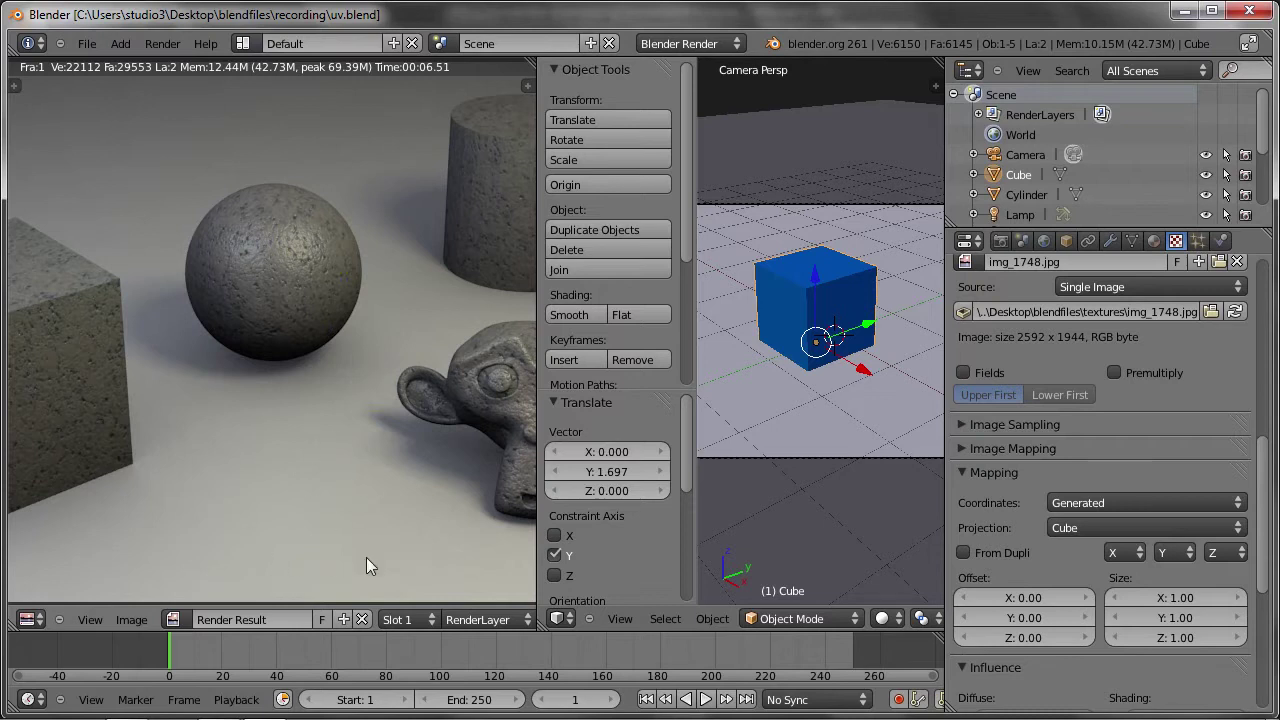
left_click(362, 619)
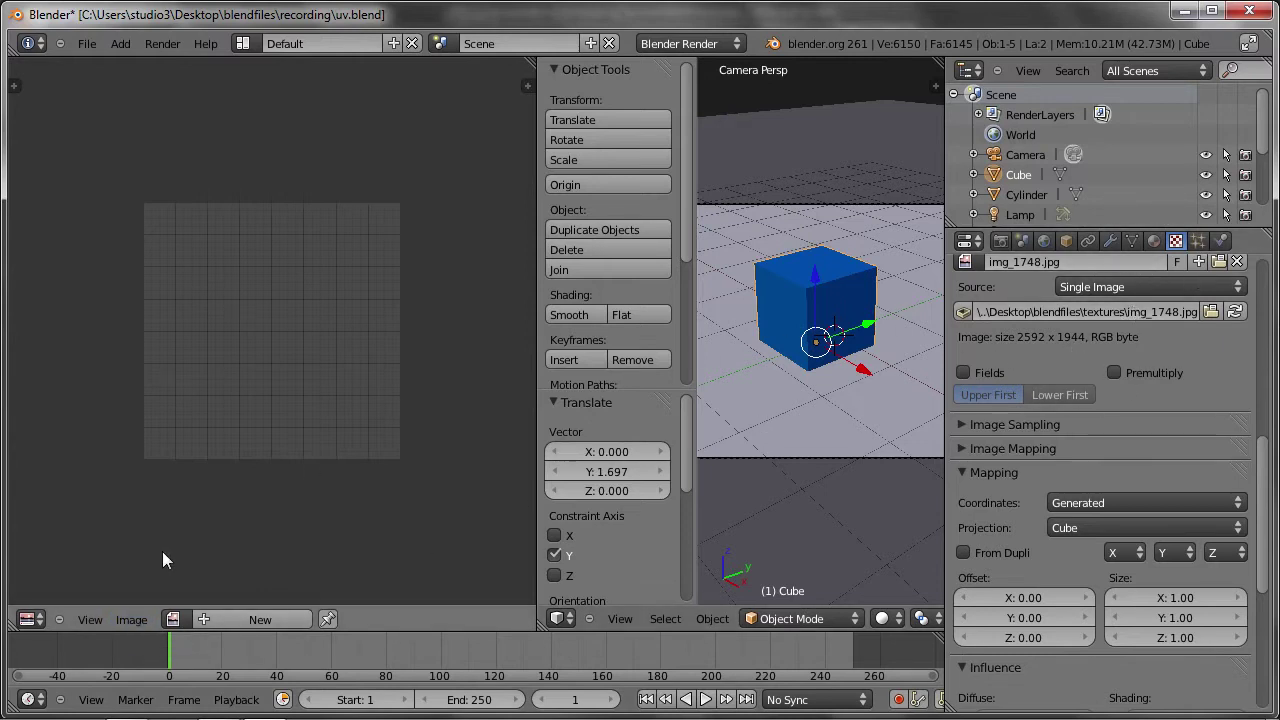
Load wuerfel.jpg from the textures folder and zoom out to show it whole.
left_click(137, 621)
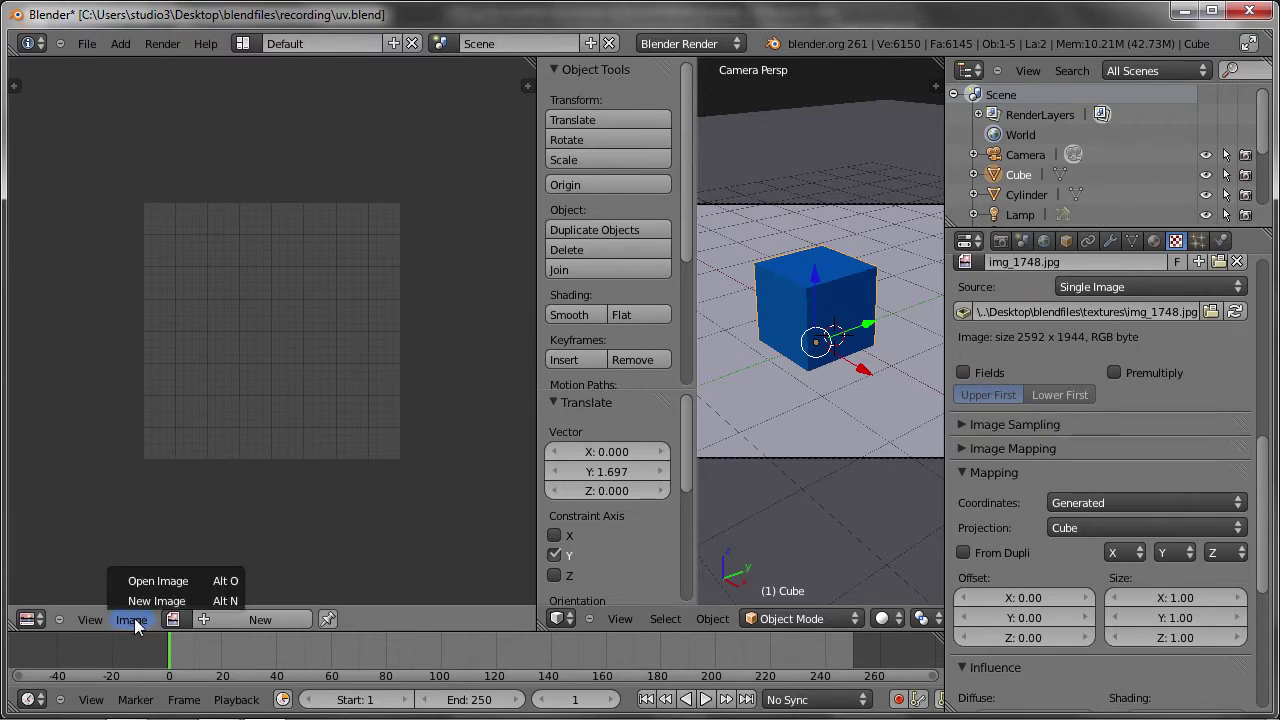
left_click(142, 581)
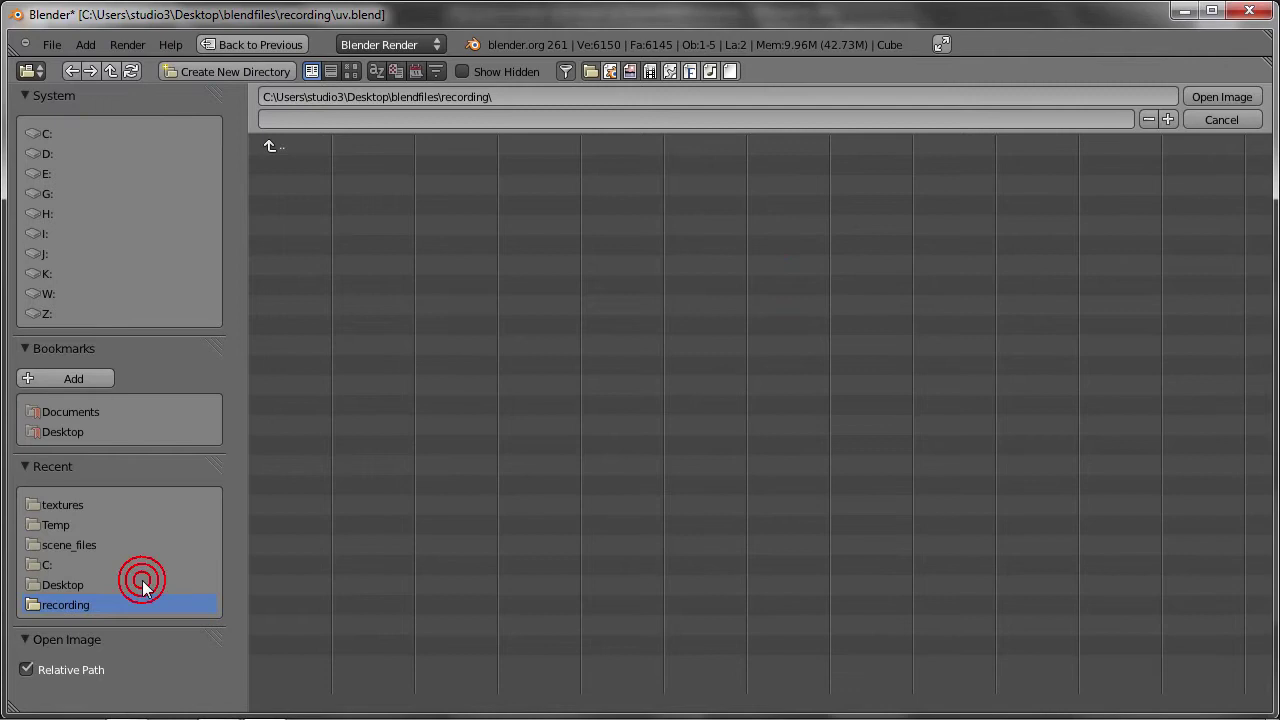
left_click(60, 503)
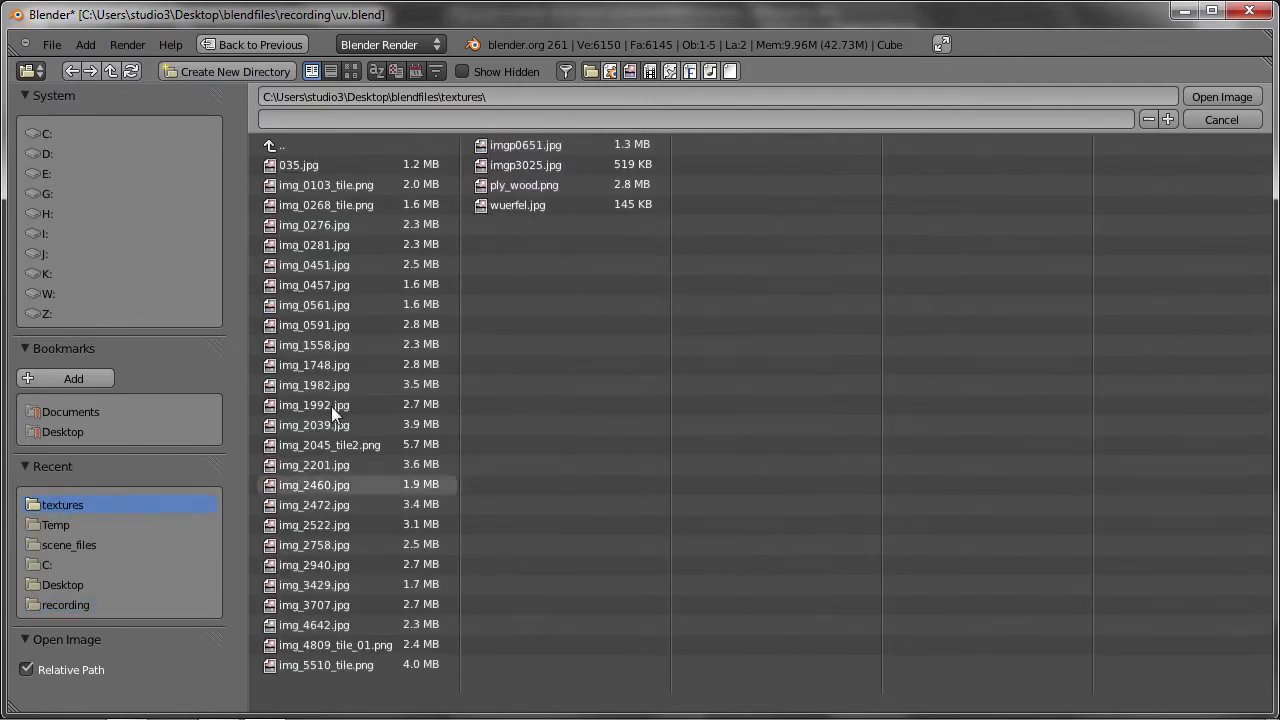
left_click(351, 71)
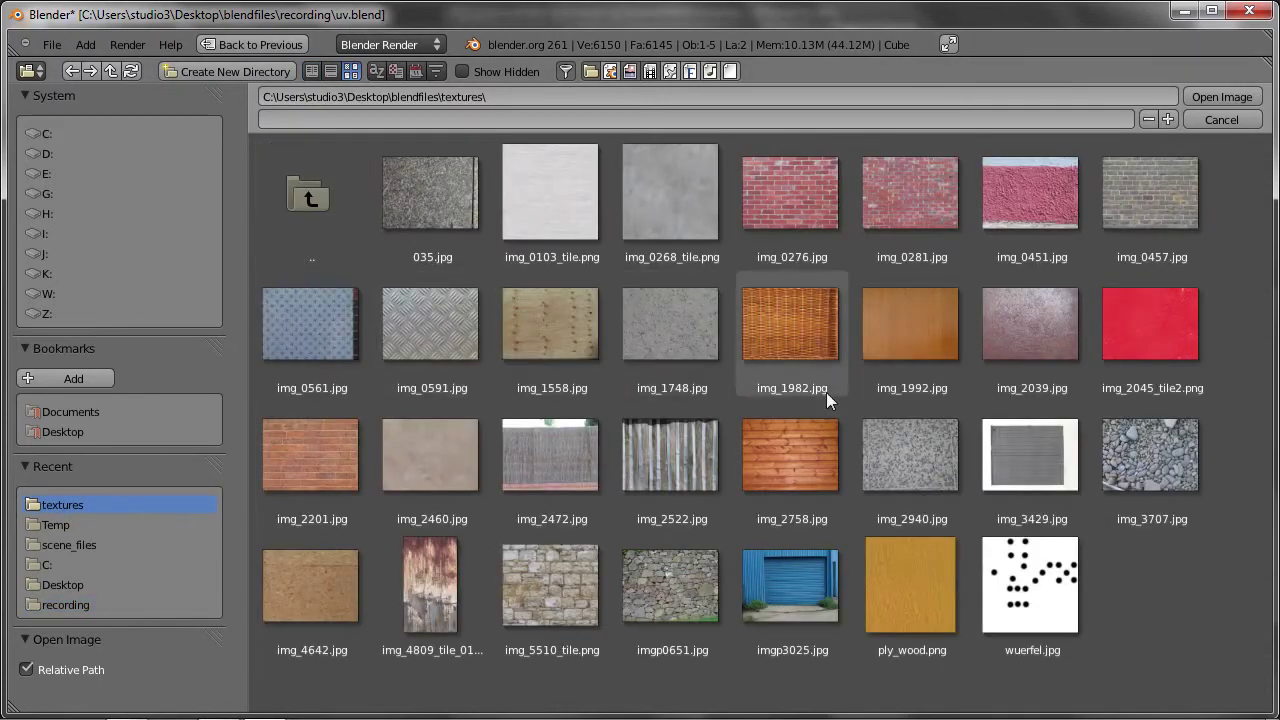
left_click(1030, 590)
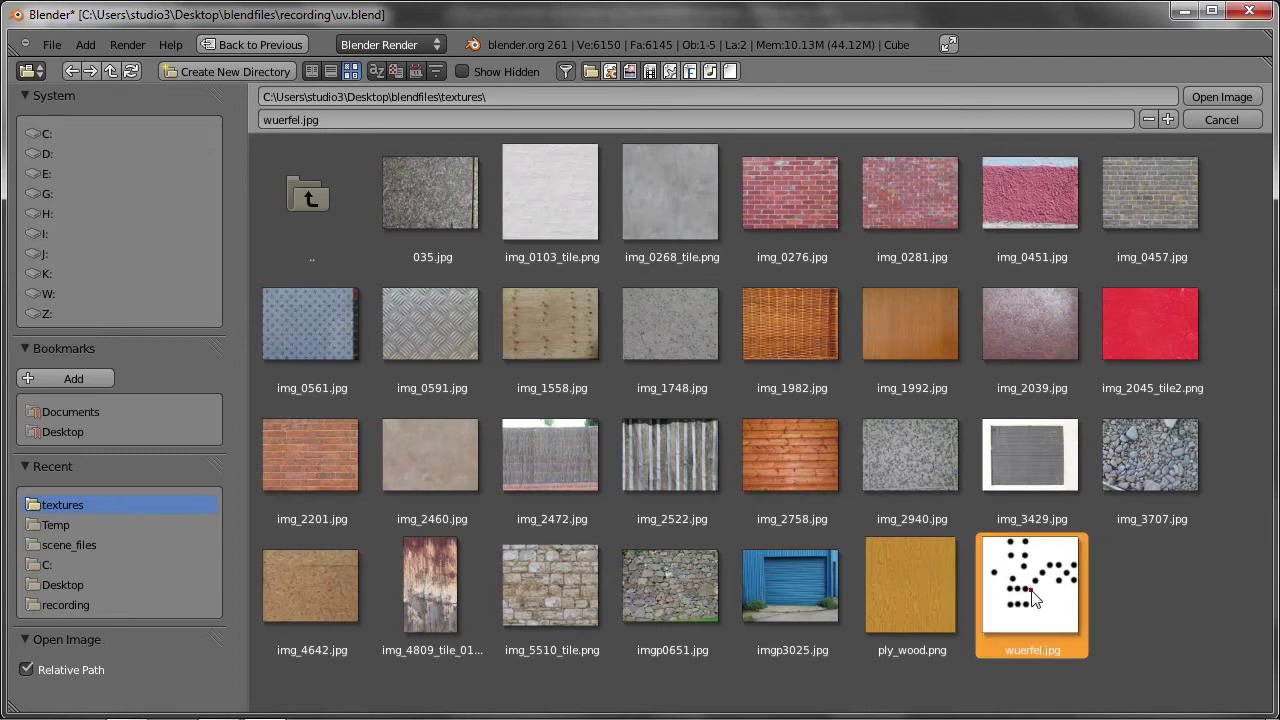
left_click(1223, 96)
scroll(290, 400, "down", 1)
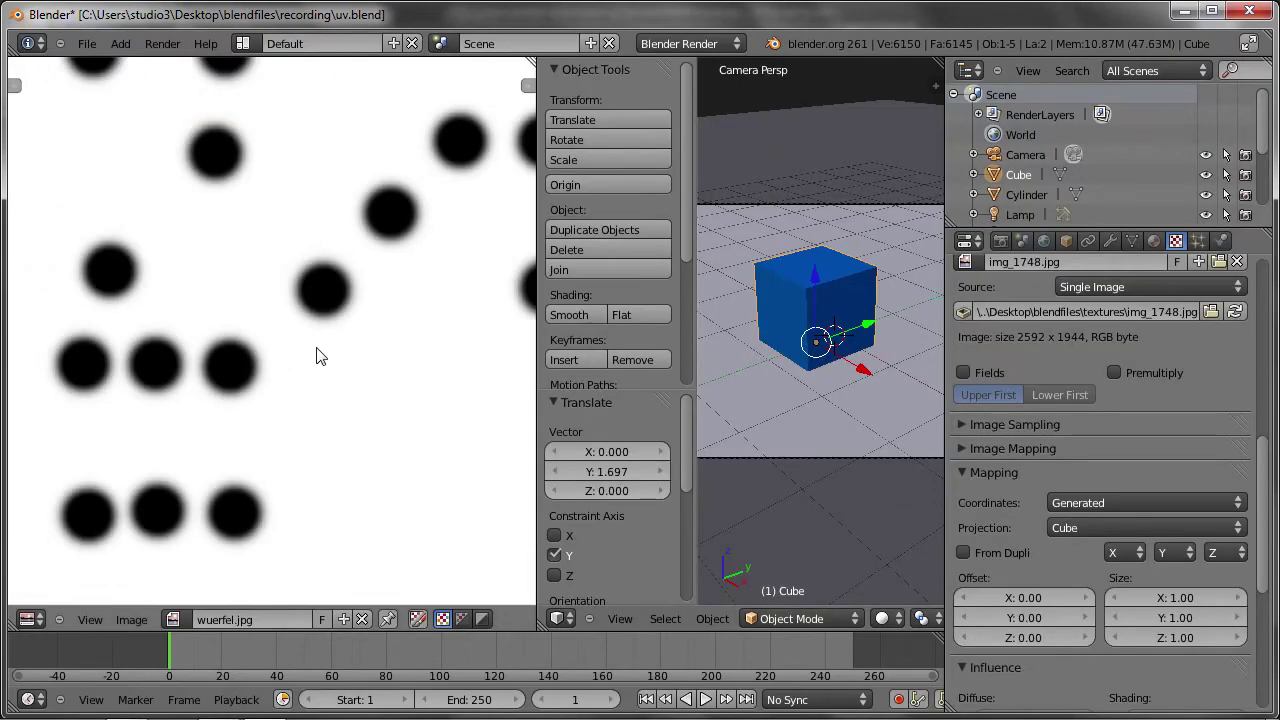
scroll(286, 306, "down", 3)
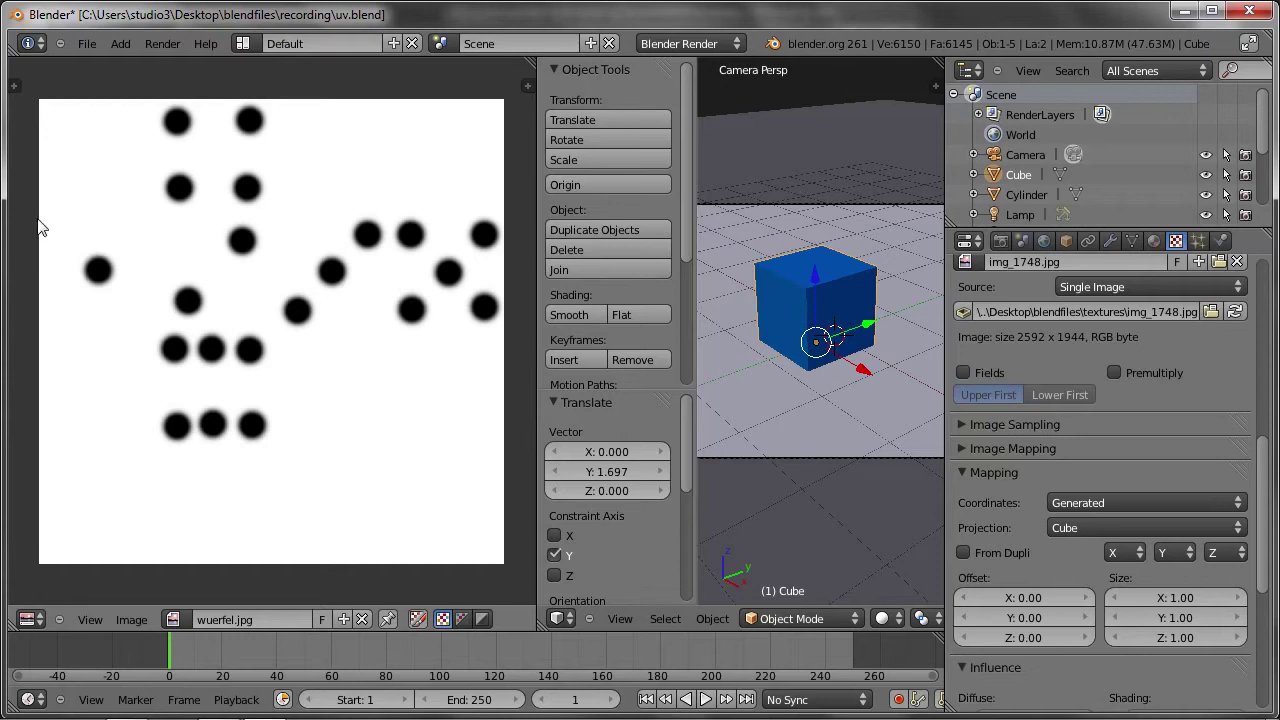
Draw two horizontal and three vertical grease-pencil lines dividing the dice image into faces.
left_click_drag(35, 220, 498, 214)
left_click_drag(47, 327, 488, 322)
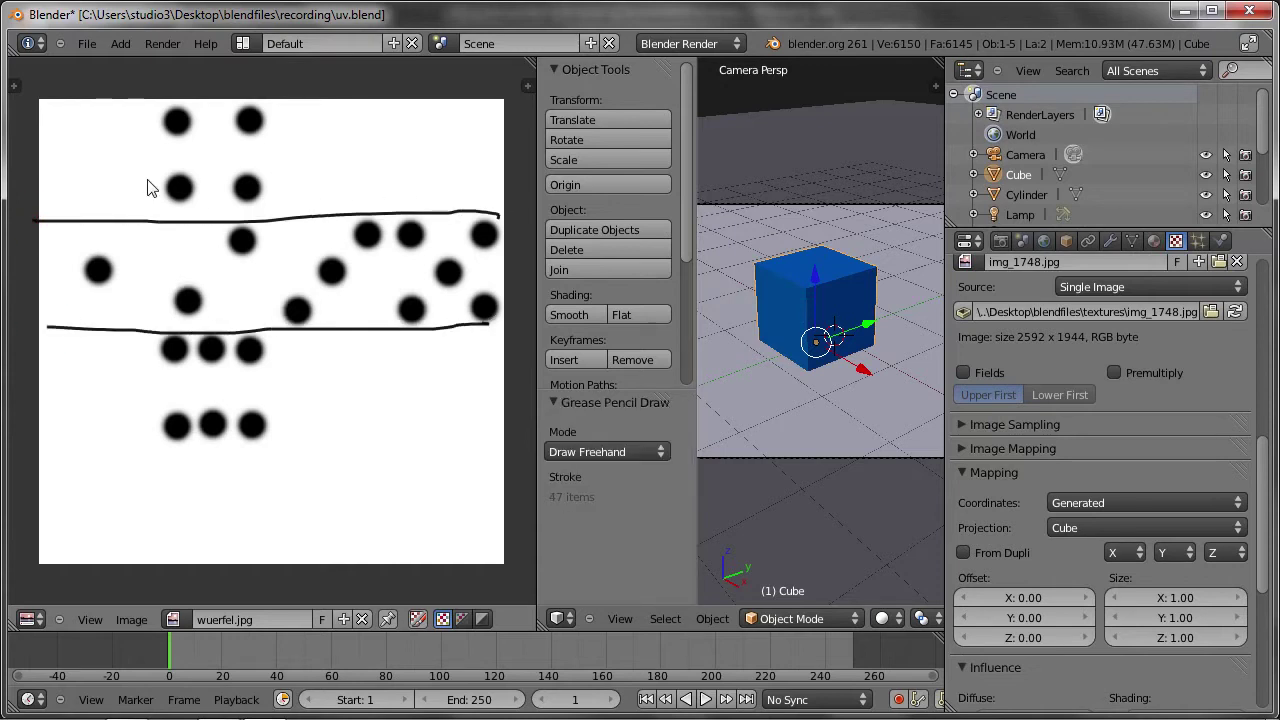
left_click_drag(158, 134, 168, 410)
left_click_drag(265, 158, 282, 395)
left_click_drag(378, 176, 402, 395)
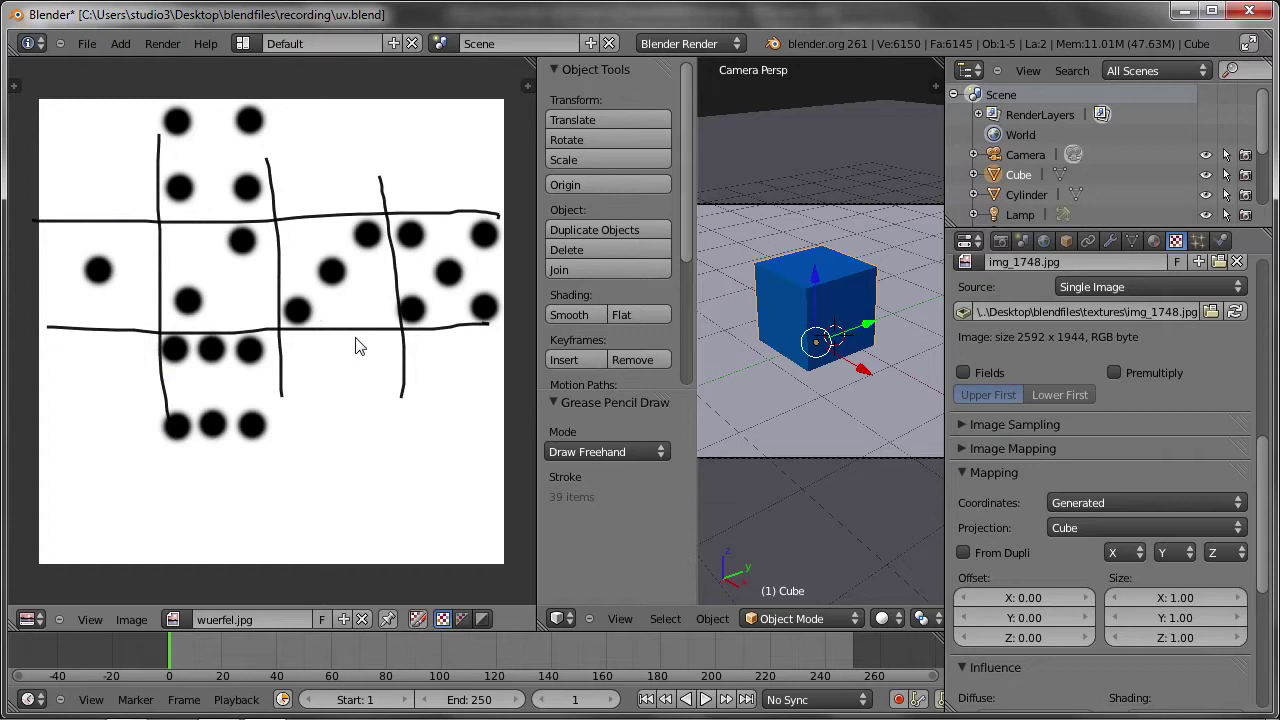
Add strokes for the right-hand faces' top edge and a lower divider, then maximize the 3D view.
left_click(280, 225)
left_click_drag(280, 212, 497, 215)
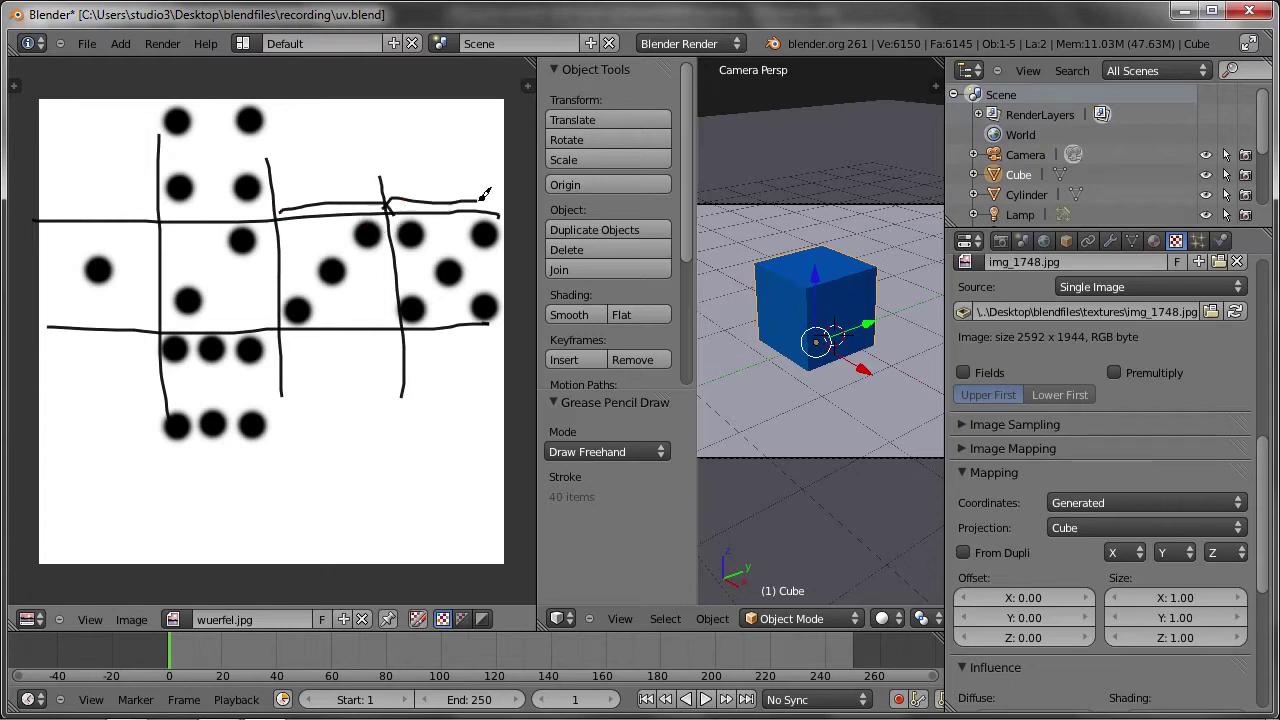
left_click_drag(276, 336, 288, 420)
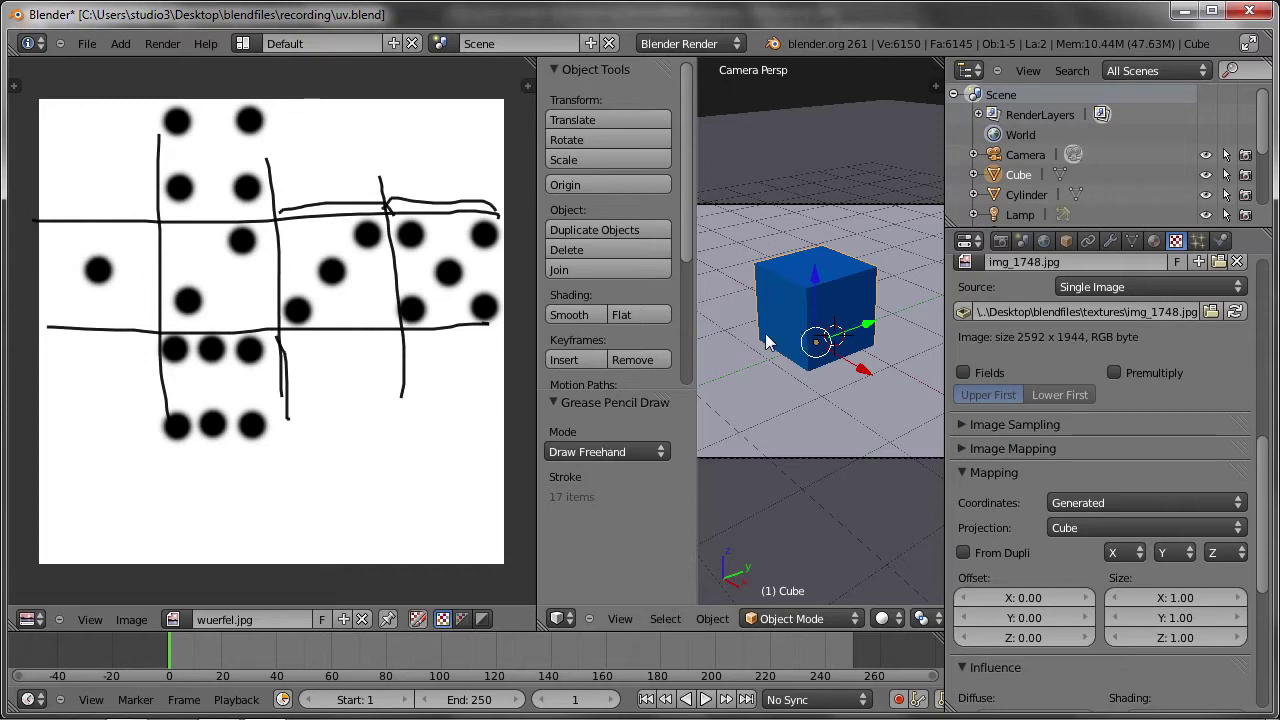
key("ctrl+Up")
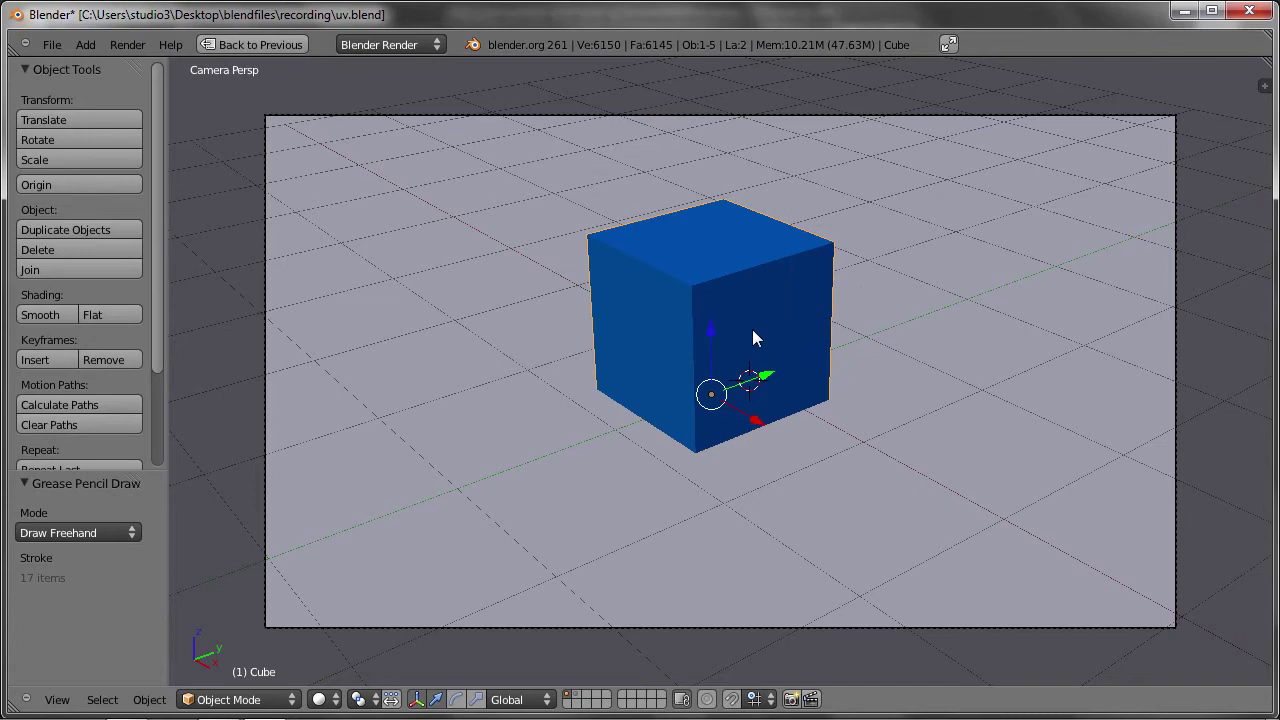
Make the 3D view fill the window and switch the cube into Edit Mode.
key("ctrl+Down")
left_click(620, 618)
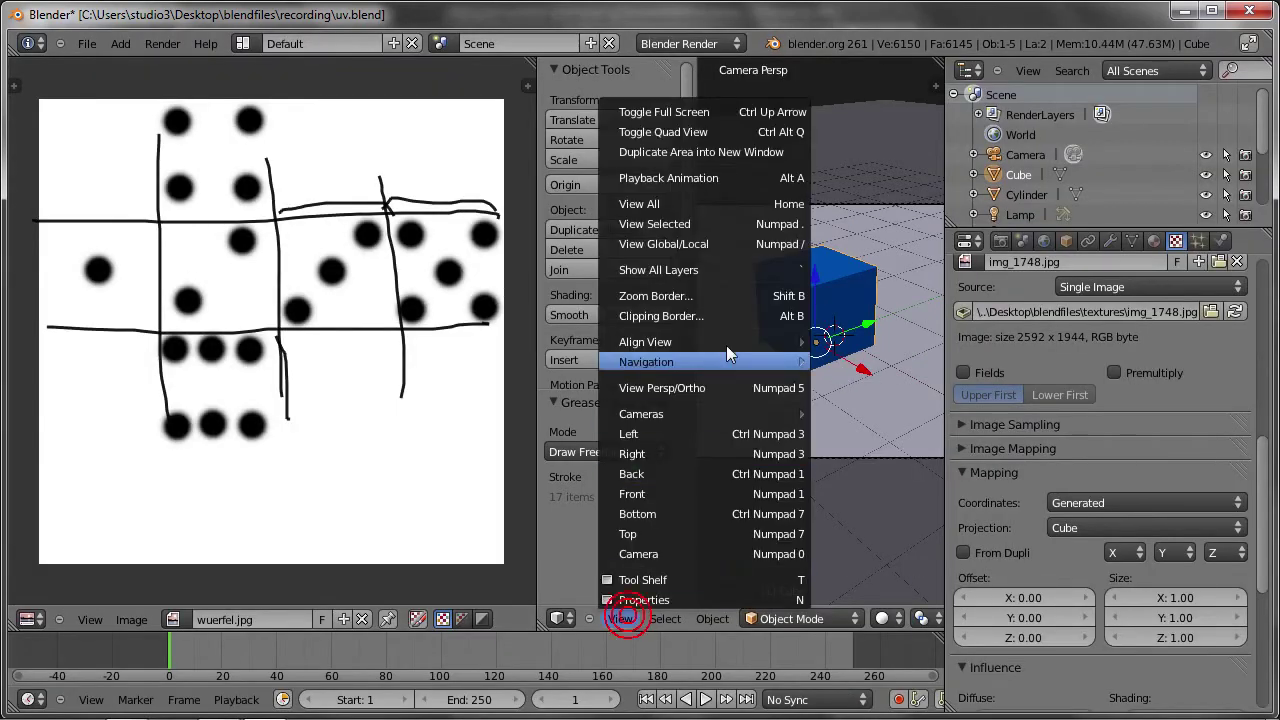
left_click(670, 111)
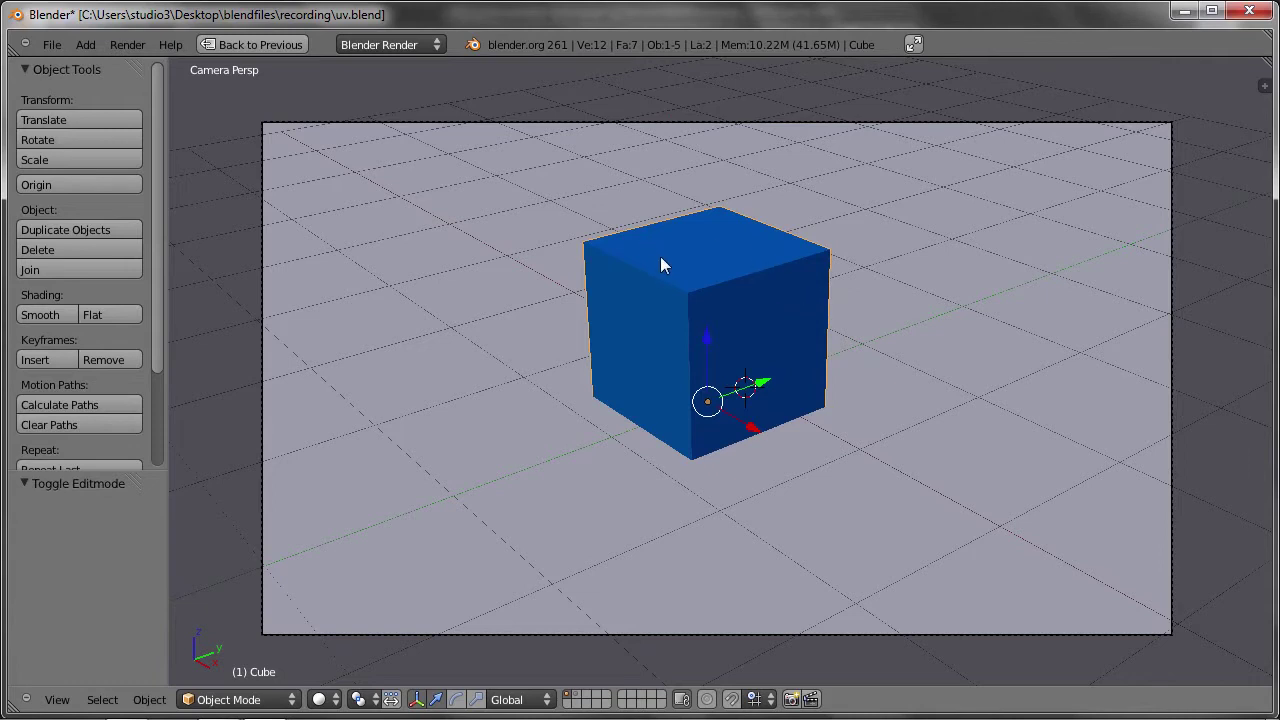
key("Tab")
Select the cube's top back-right edge and pull it away from the cube with E.
right_click(721, 210)
right_click(844, 242, "shift")
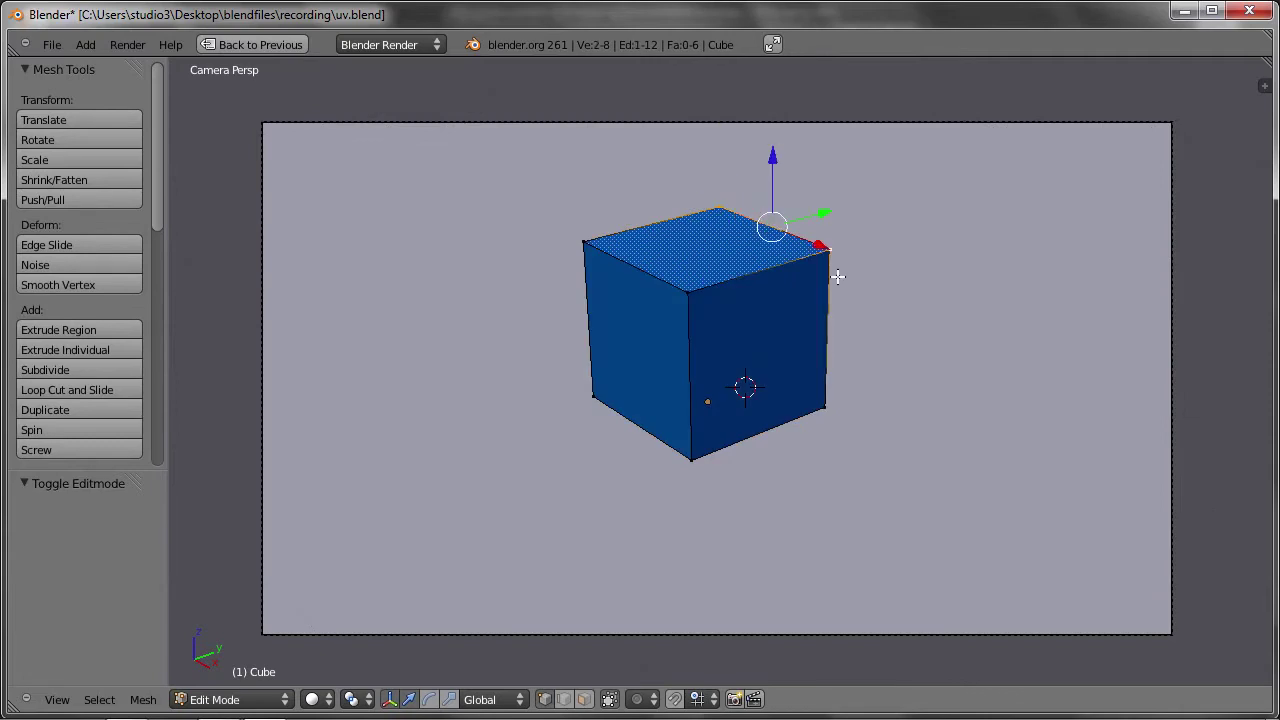
key("e")
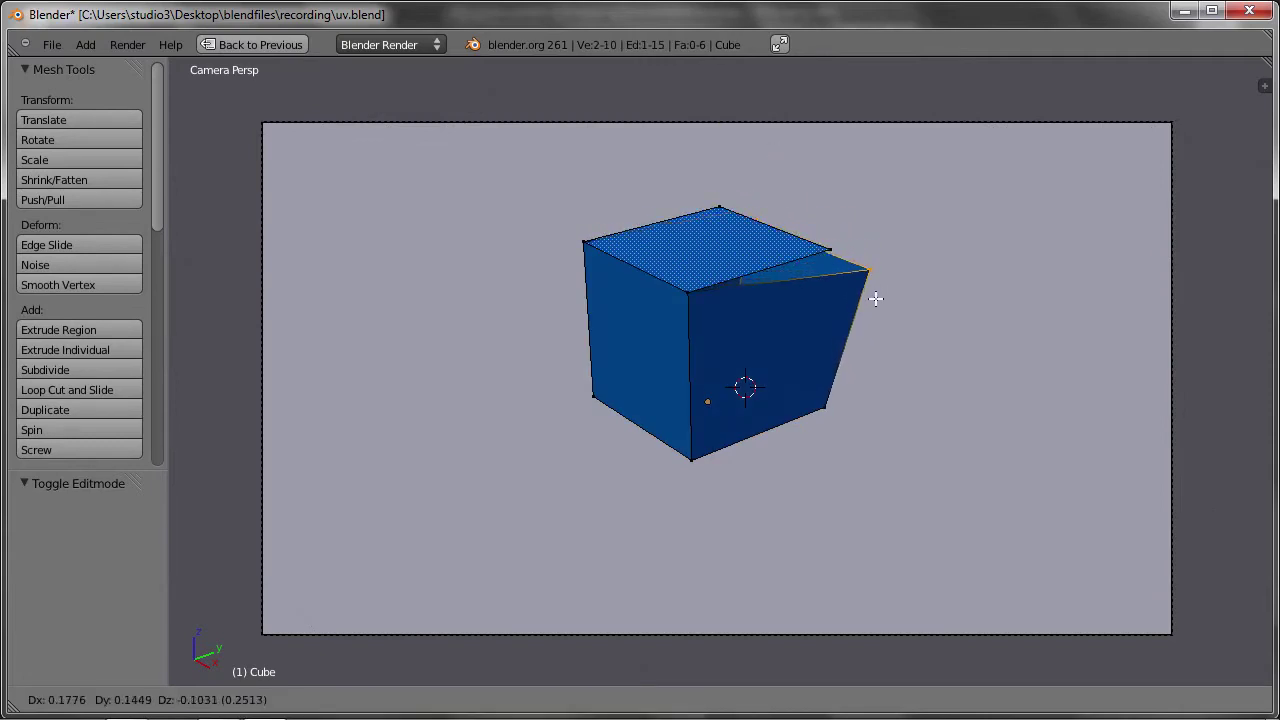
left_click(876, 298)
Rip the left top edge loose with V, undo the rip, and select the whole mesh.
right_click(719, 207)
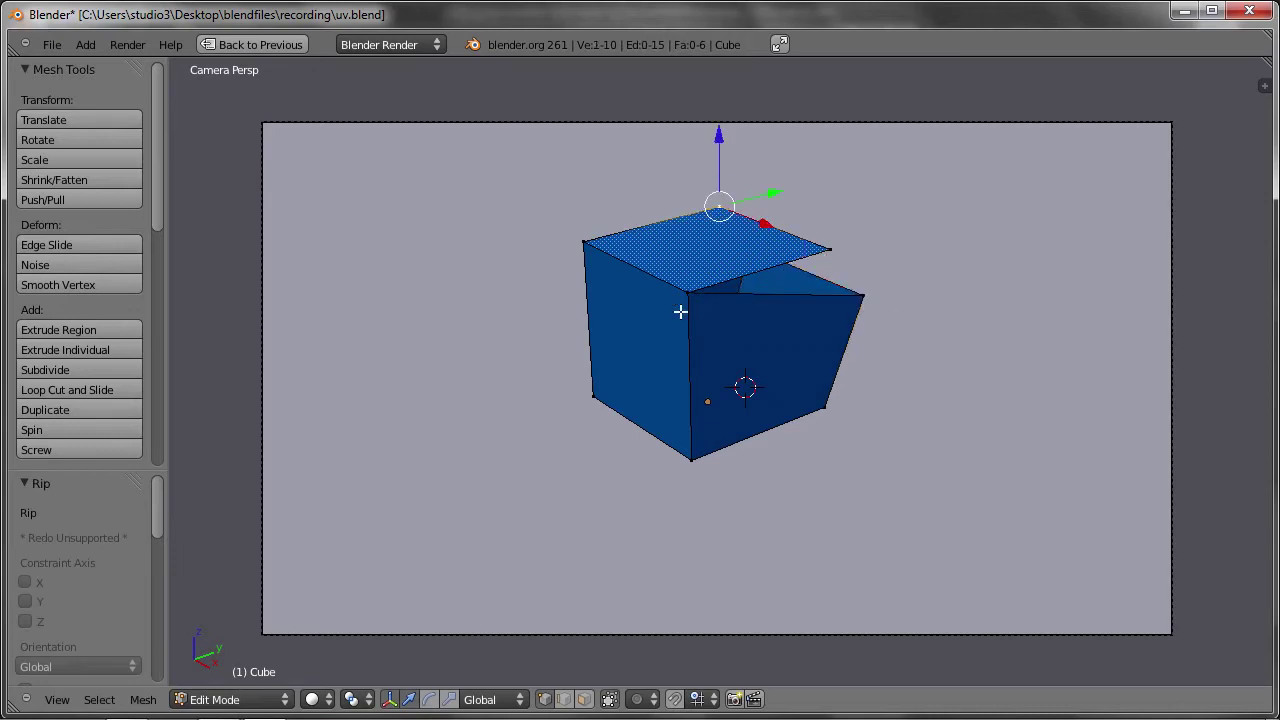
right_click(578, 244, "shift")
right_click(688, 292)
right_click(573, 245, "shift")
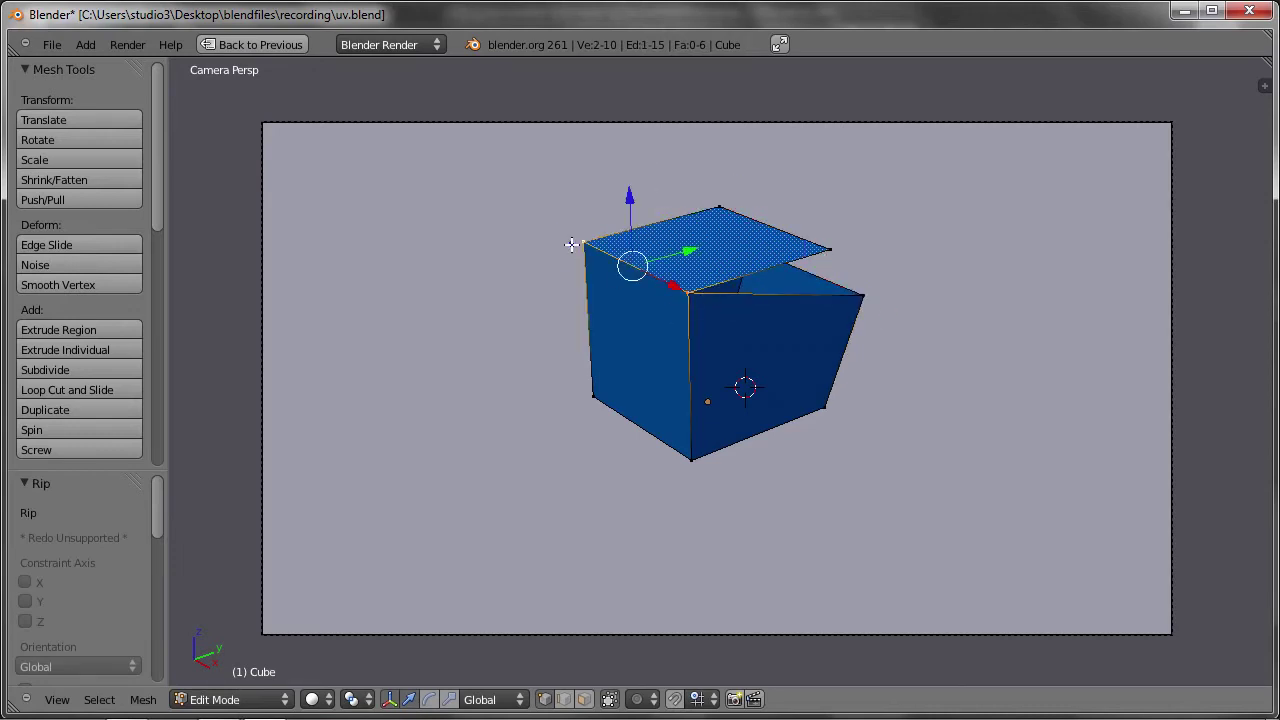
key("v")
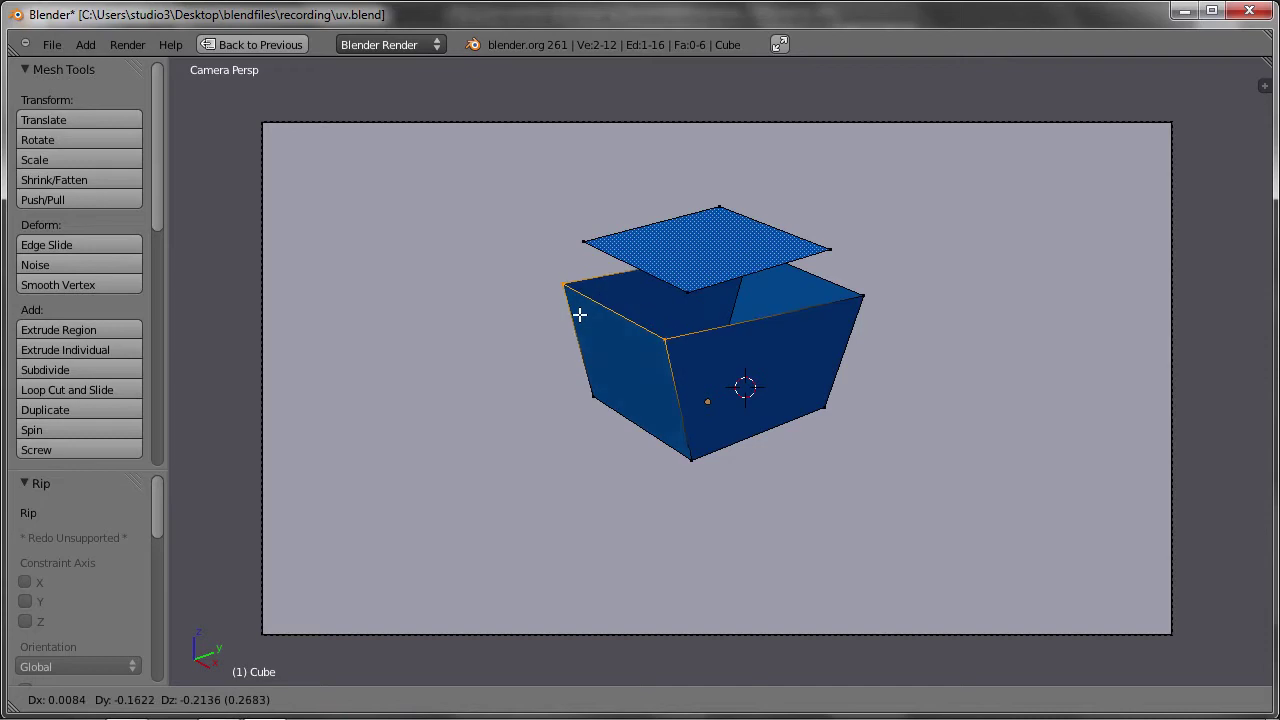
left_click(556, 348)
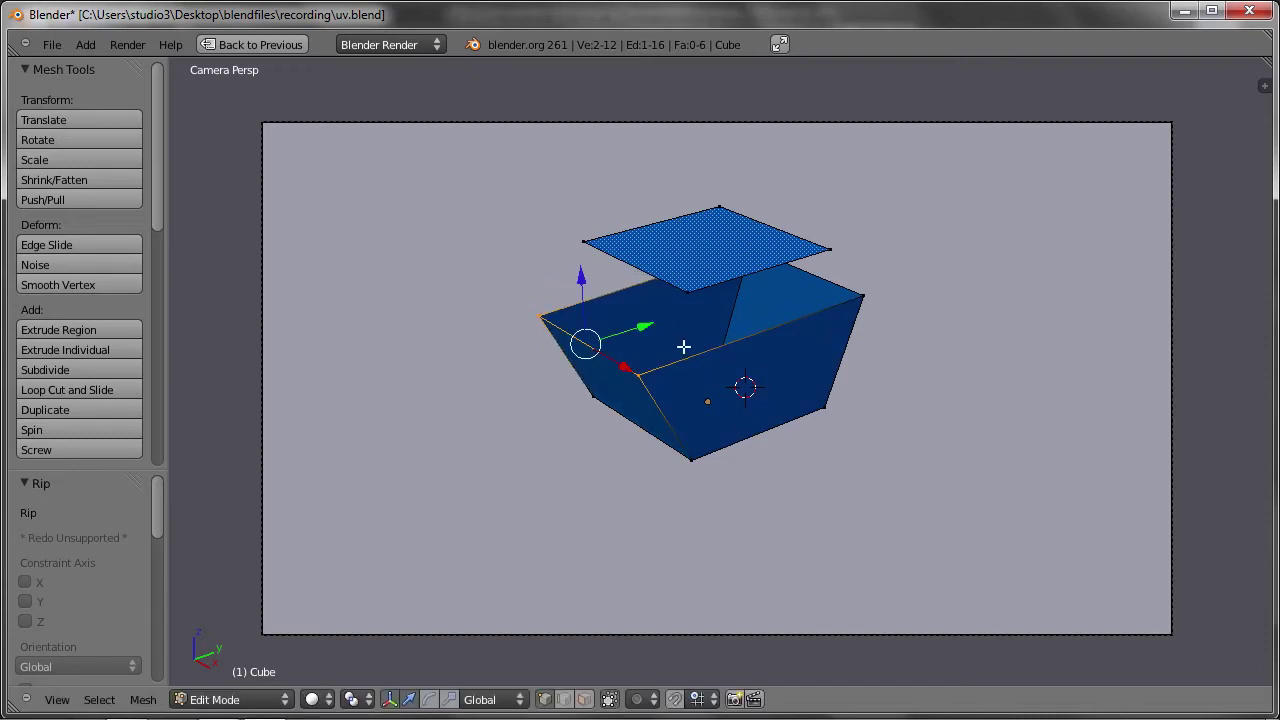
key("ctrl+z")
key("ctrl+z")
key("ctrl+z")
key("ctrl+z")
key("ctrl+z")
key("ctrl+z")
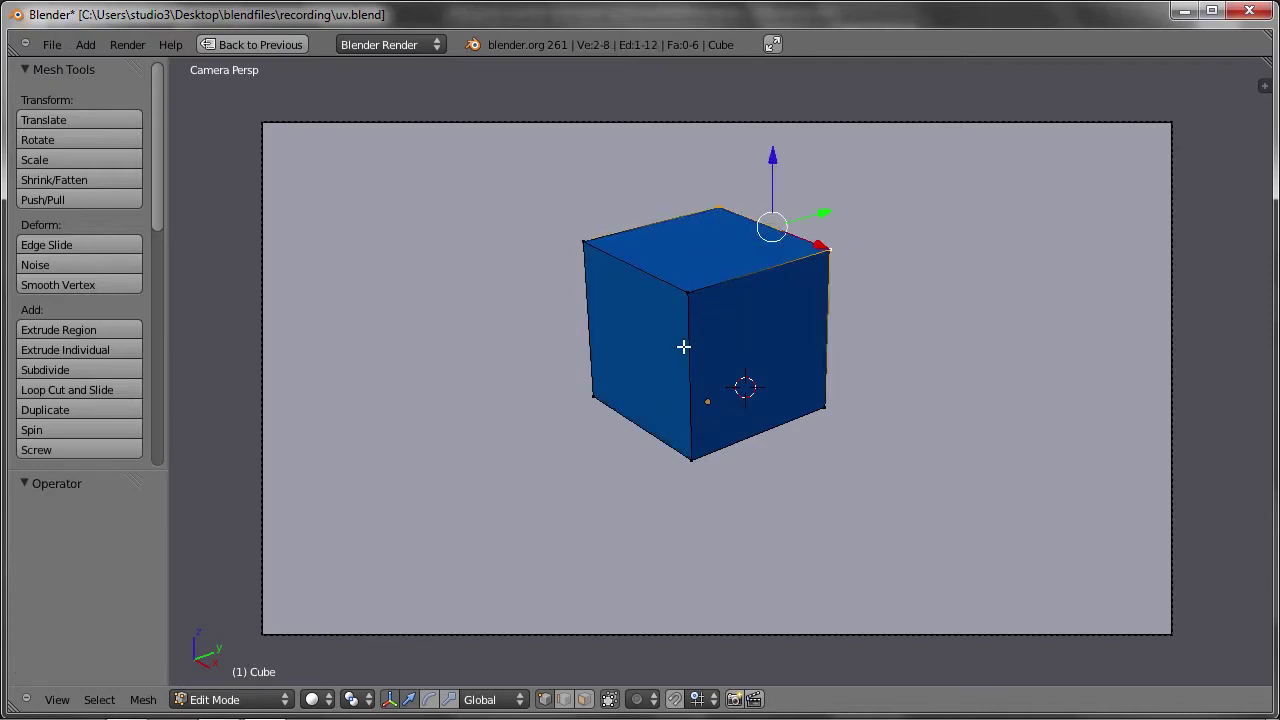
key("a")
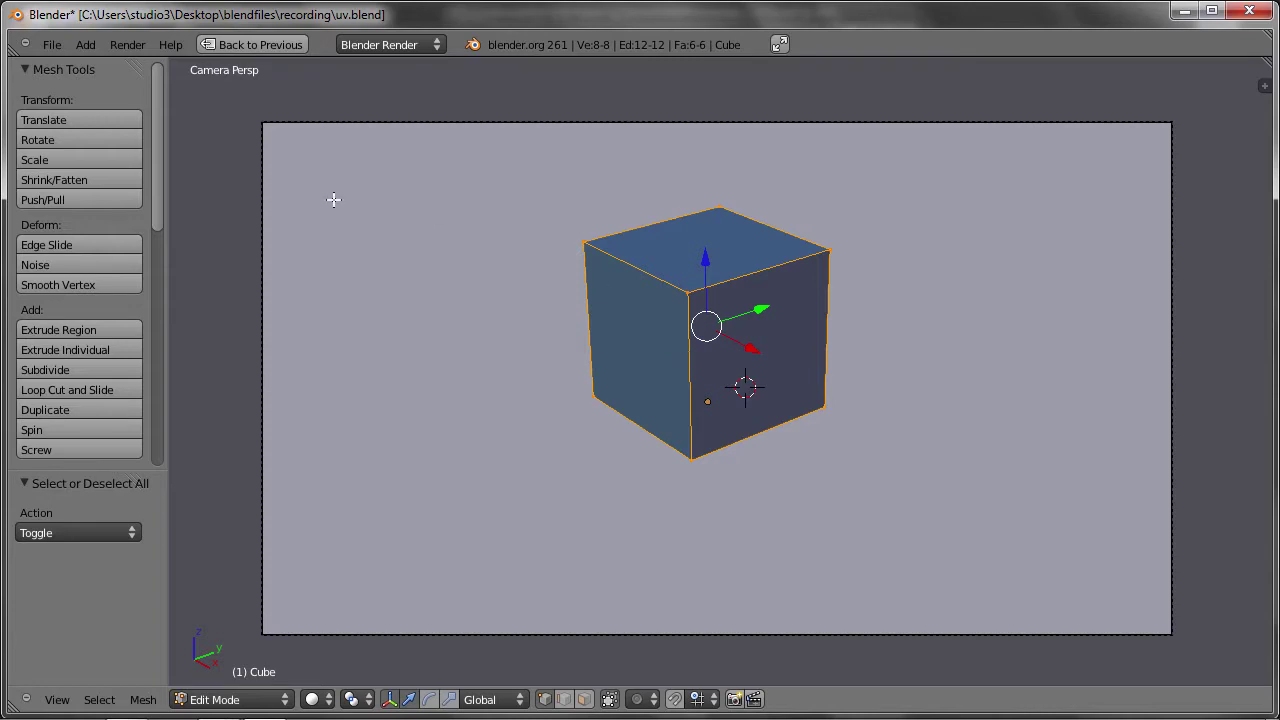
Reselect the whole cube mesh, preview the U mapping menu, and restore the split layout with the dice image.
left_click_drag(155, 84, 151, 236)
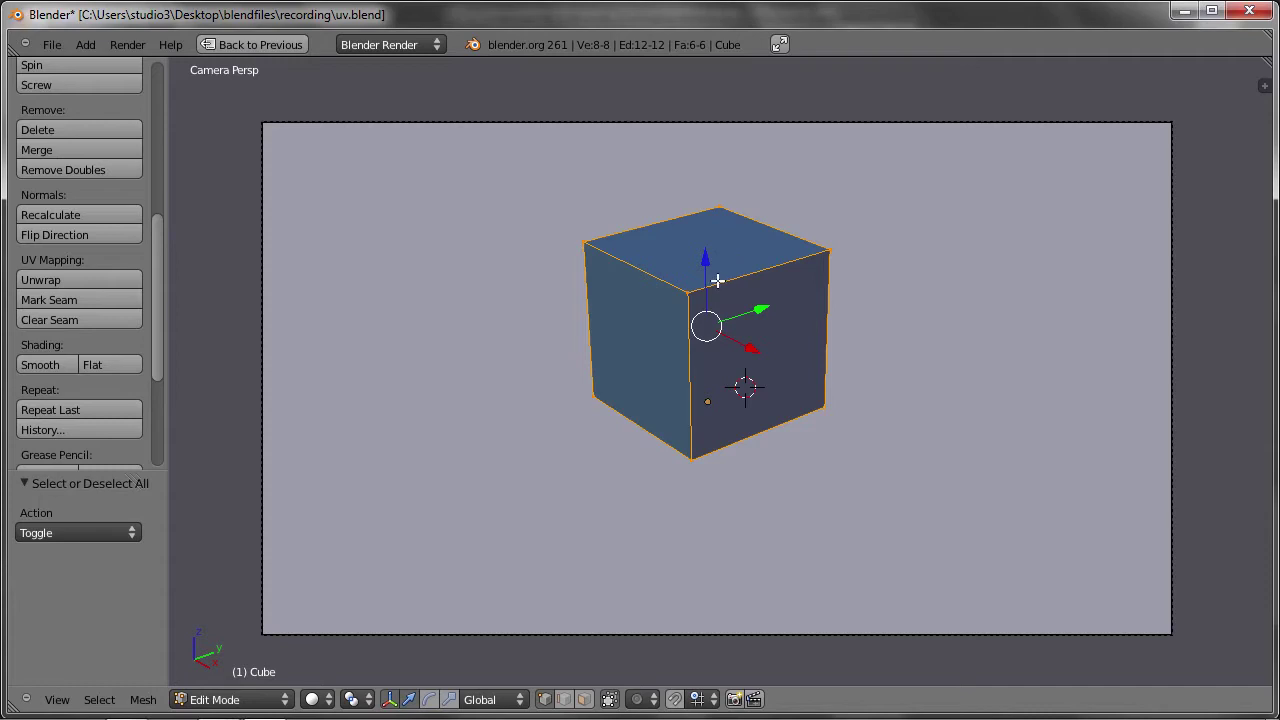
key("a")
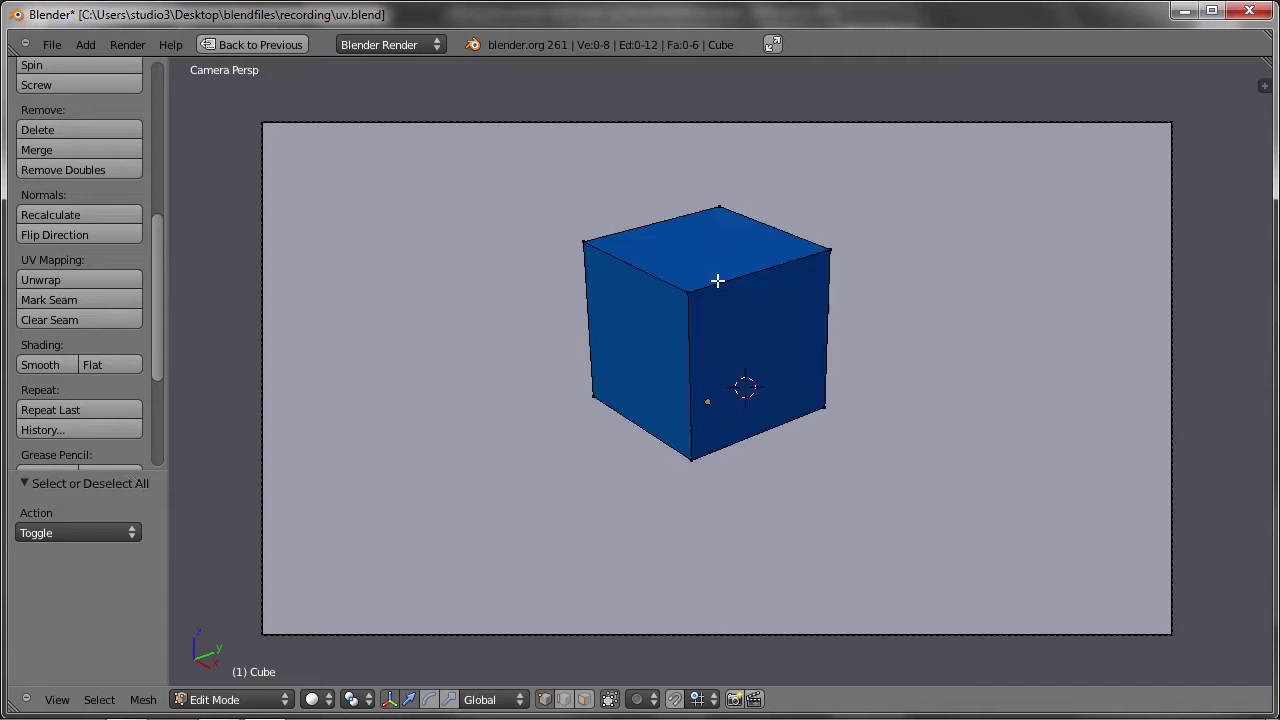
left_click(54, 278)
key("a")
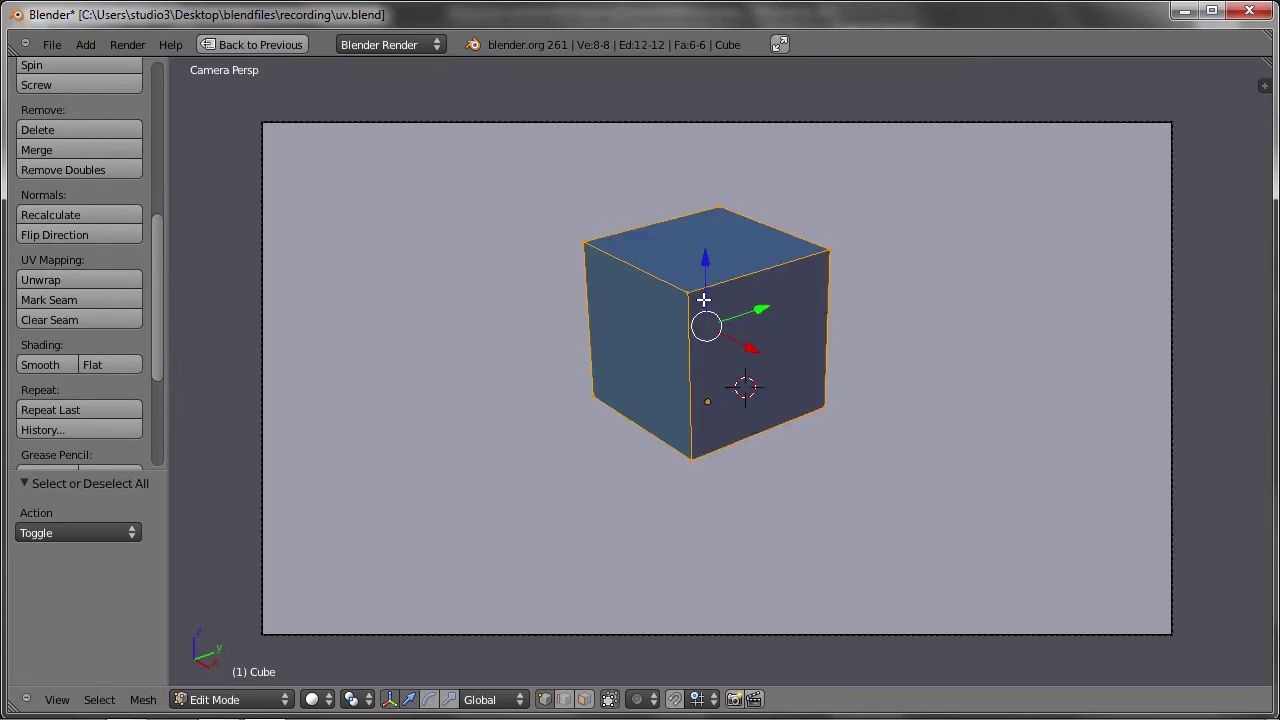
key("u")
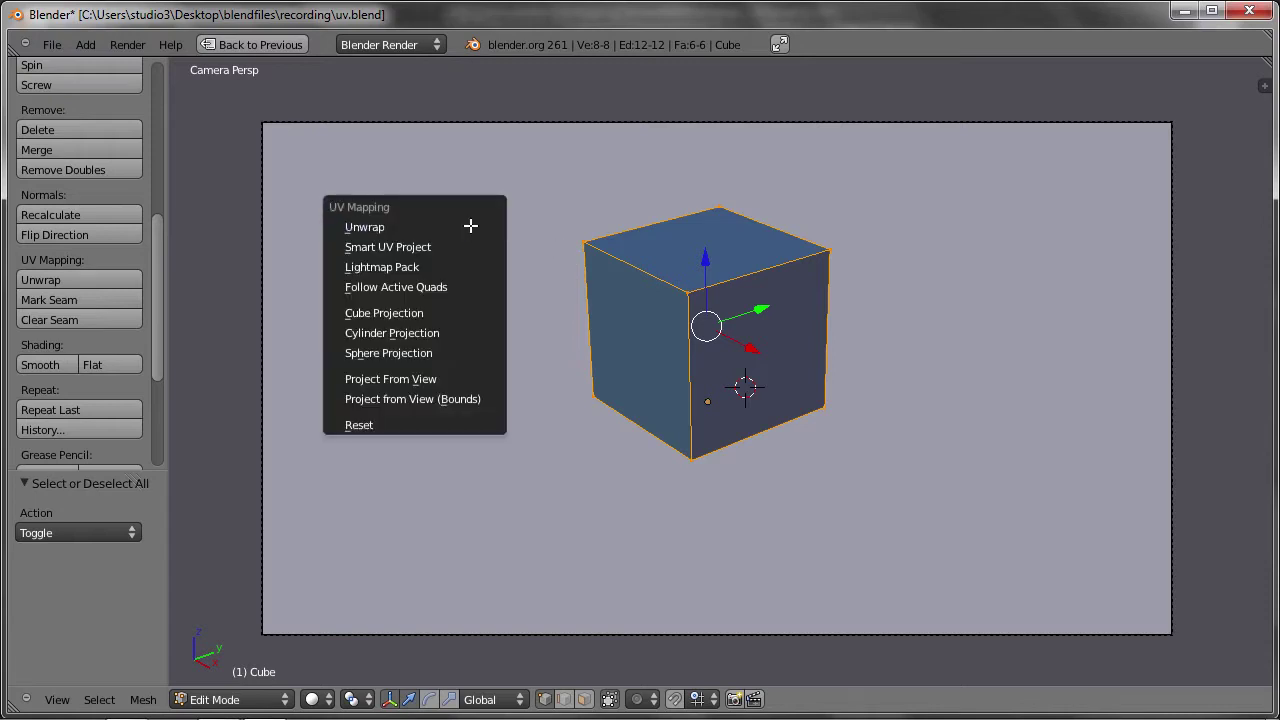
key("u")
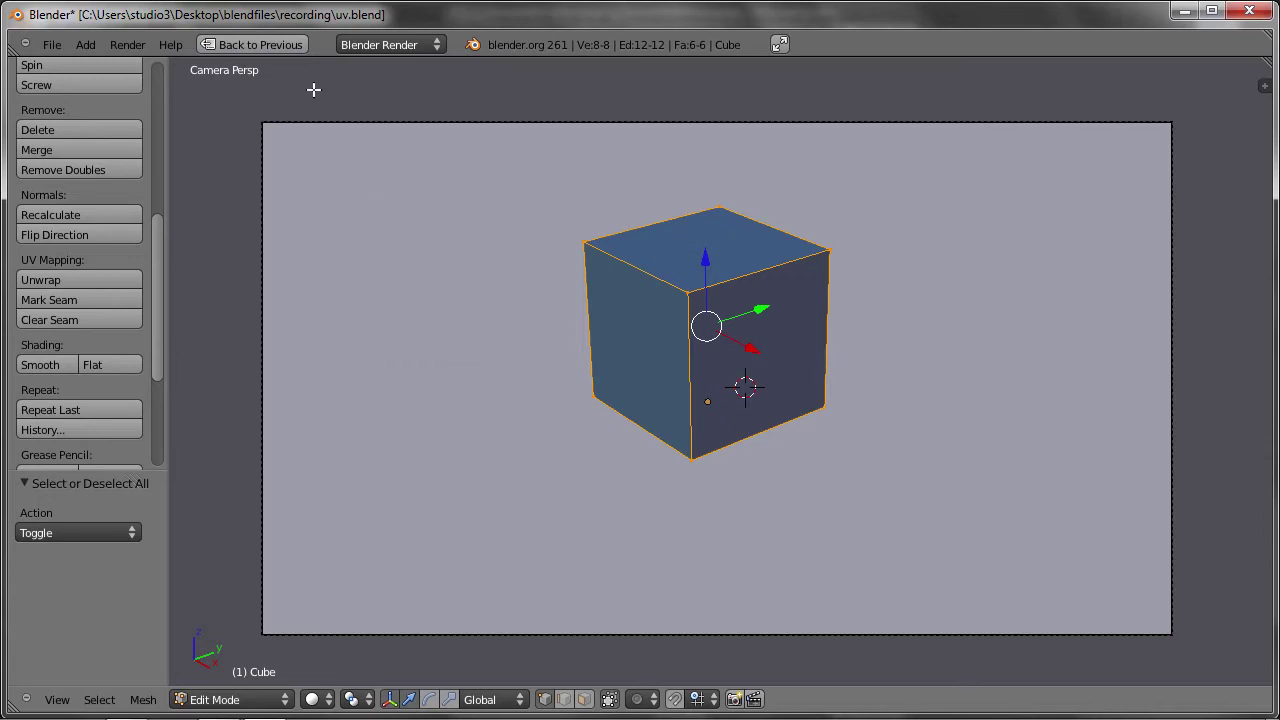
left_click(260, 45)
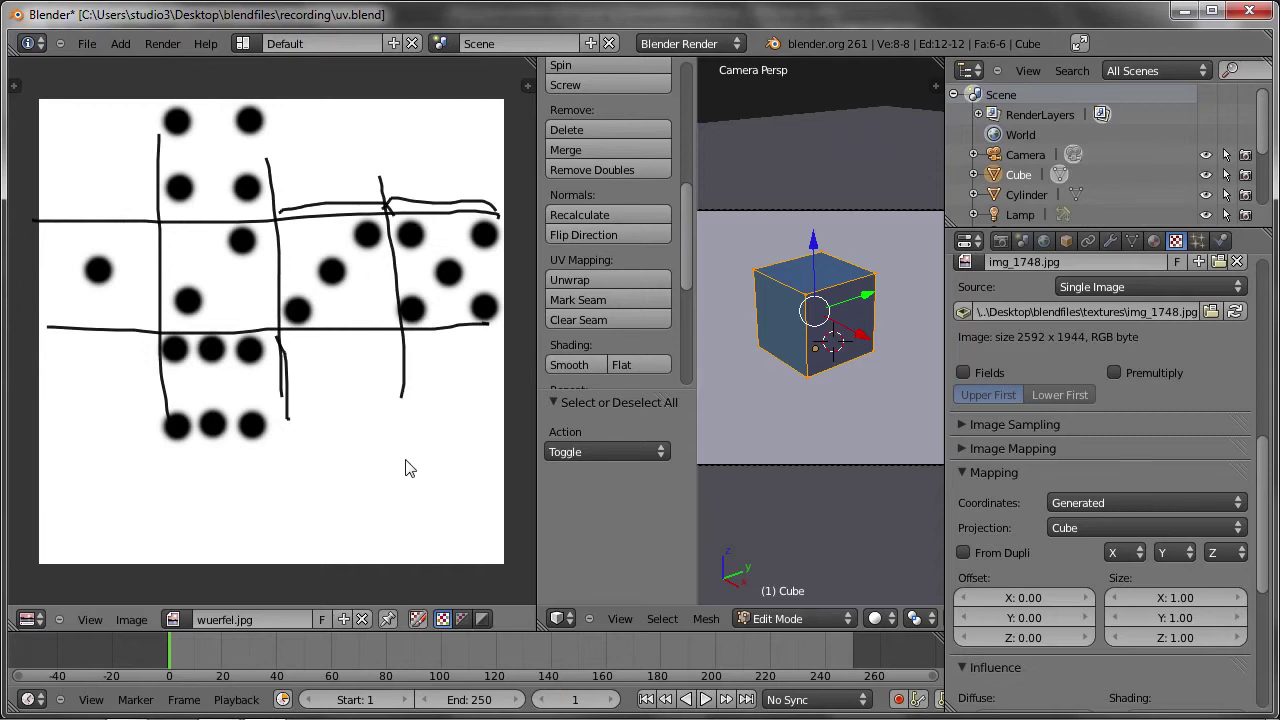
Unwrap the cube with U > Unwrap, stretching its UV faces across the dice picture.
key("u")
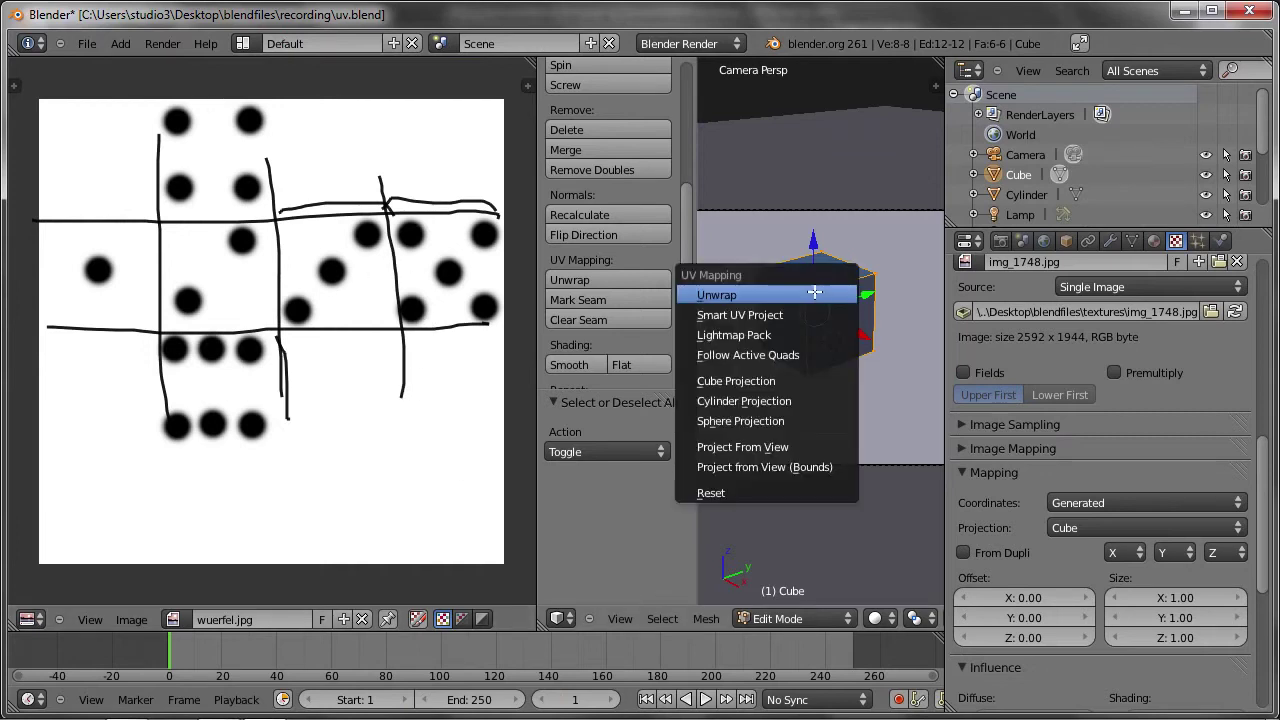
left_click(730, 296)
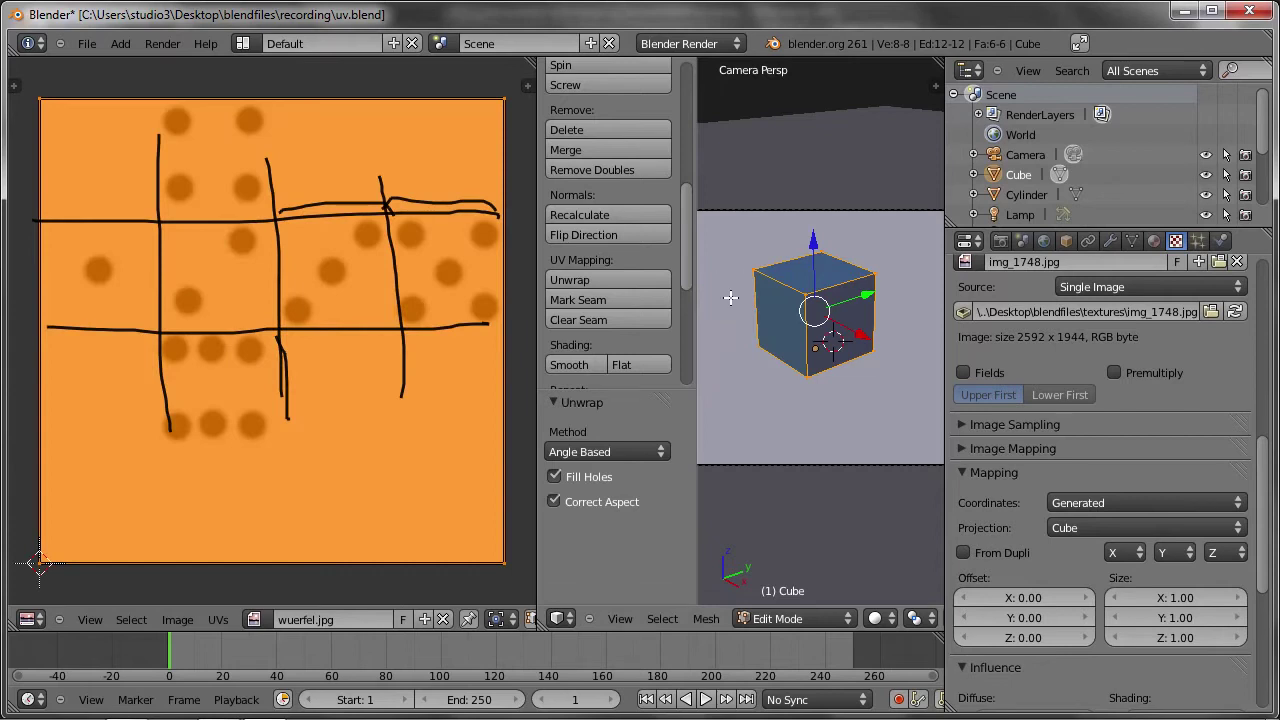
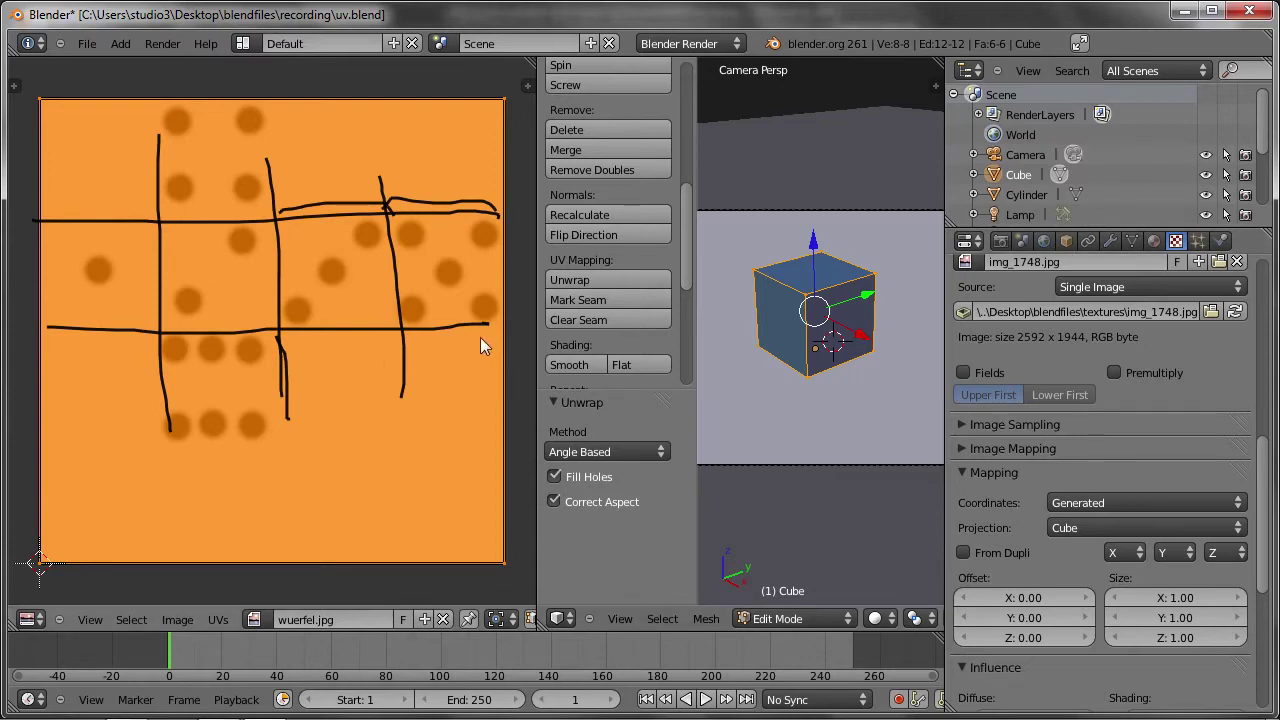
Save the file and check the mesh's UV maps before returning to the texture settings.
key("ctrl+s")
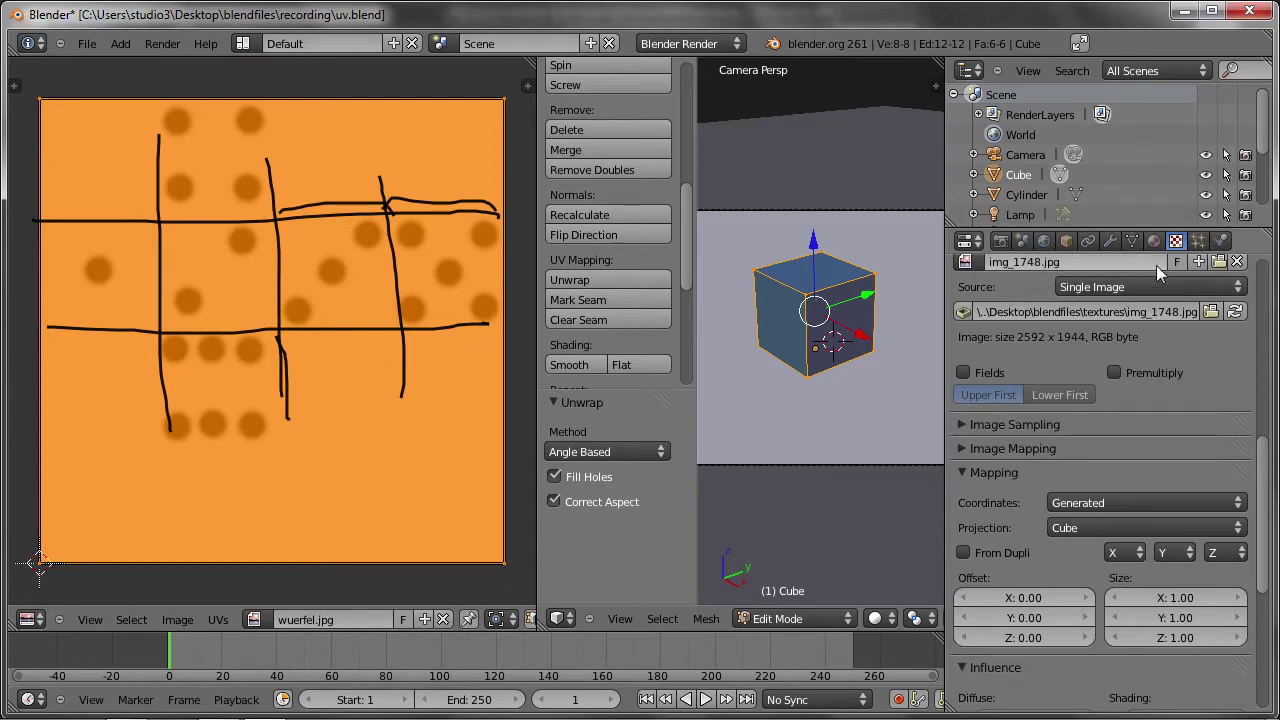
left_click(1131, 241)
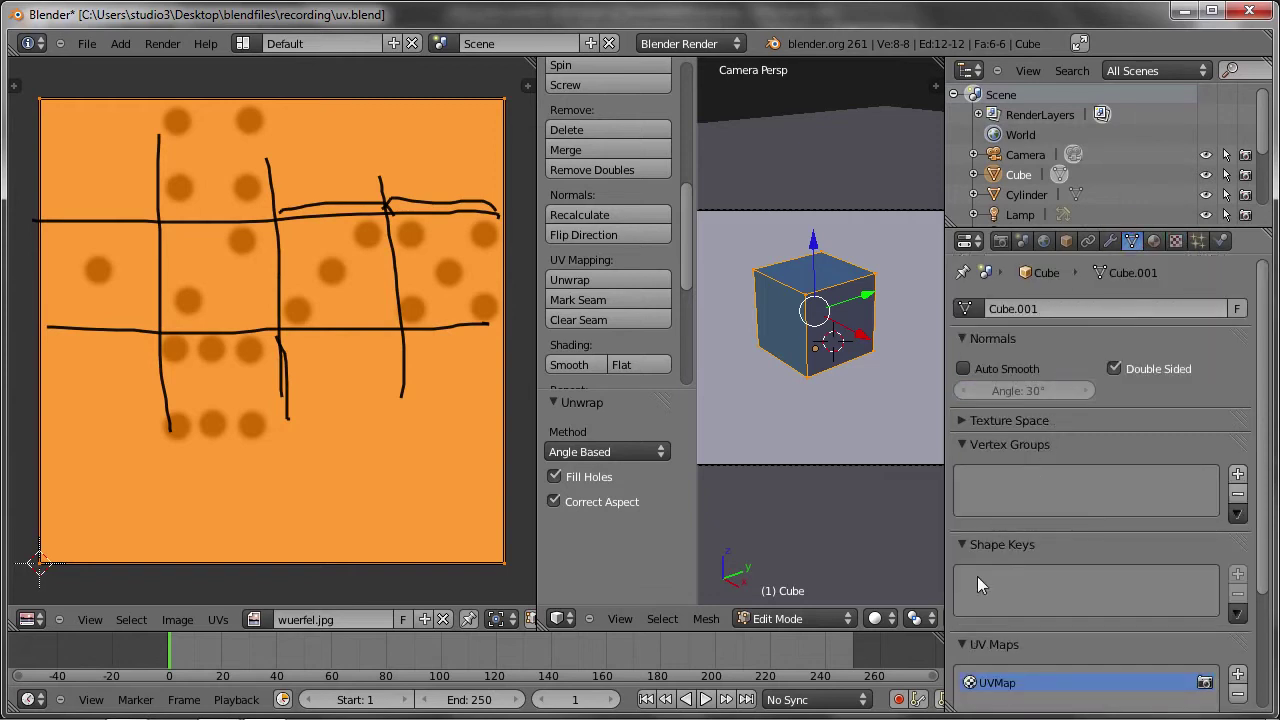
scroll(1029, 659, "down", 1)
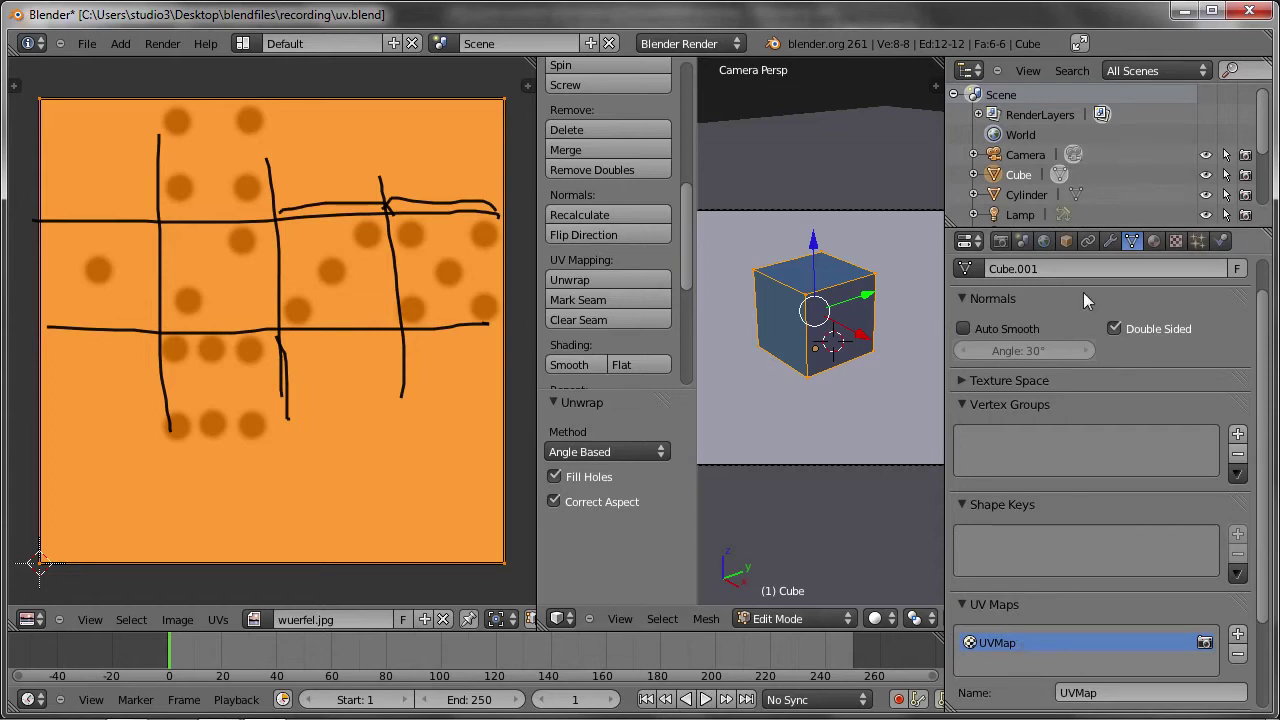
left_click(1176, 241)
Disable Texture.001 and create a new Image or Movie texture in the empty slot.
scroll(1108, 476, "up", 3)
scroll(1108, 476, "up", 3)
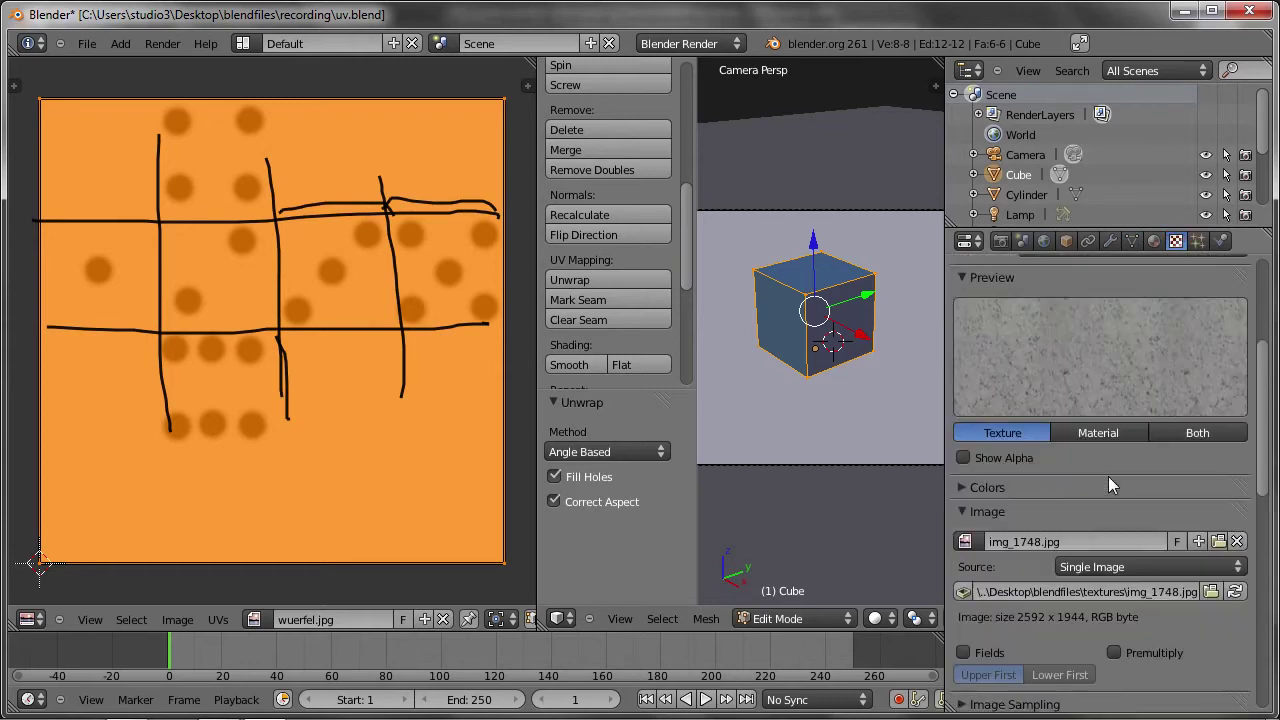
scroll(1116, 456, "up", 5)
left_click(1182, 381)
left_click(1018, 400)
left_click(1035, 453)
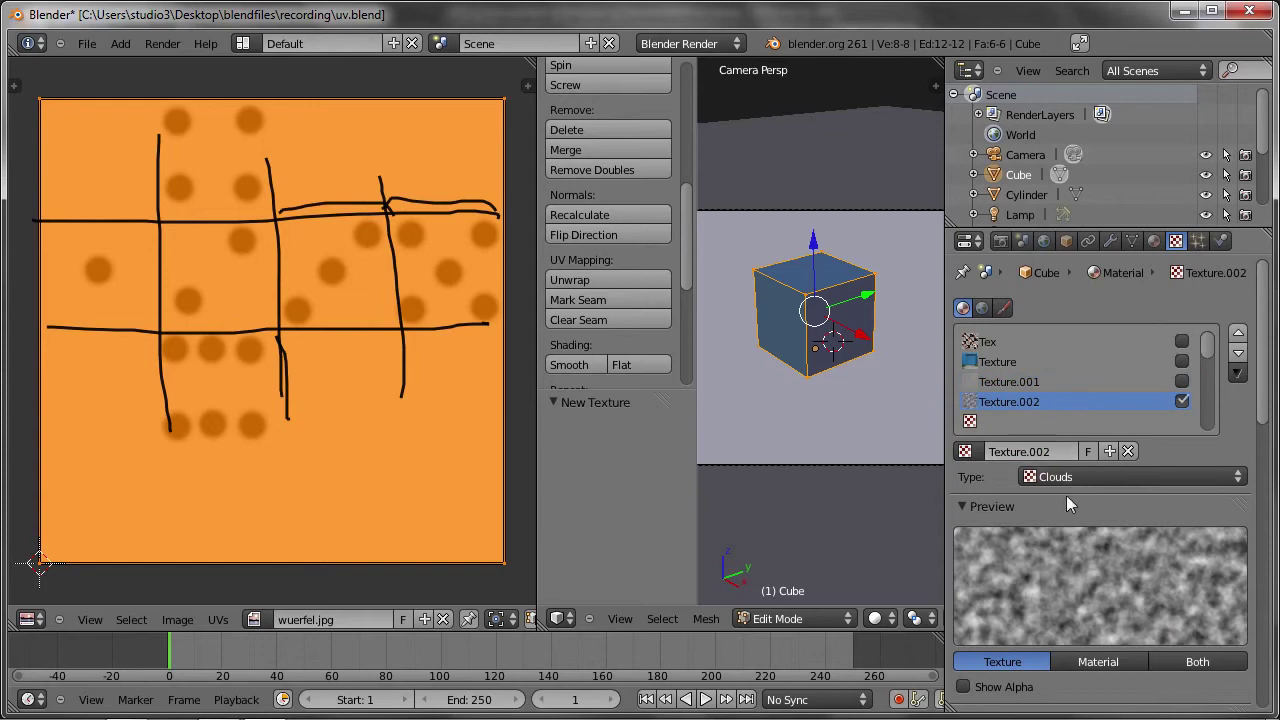
left_click(1072, 477)
left_click(1075, 346)
Load wuerfel.jpg as the texture image and render a preview with F12.
scroll(1103, 505, "down", 6)
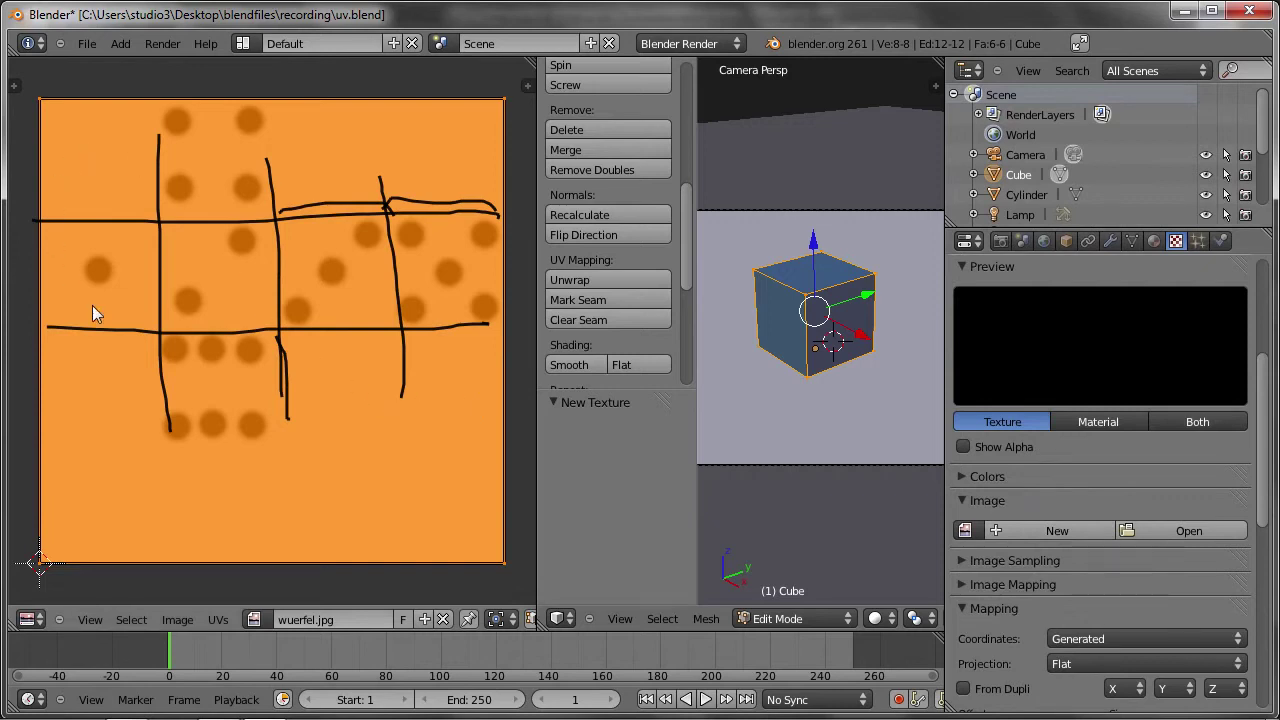
left_click(965, 530)
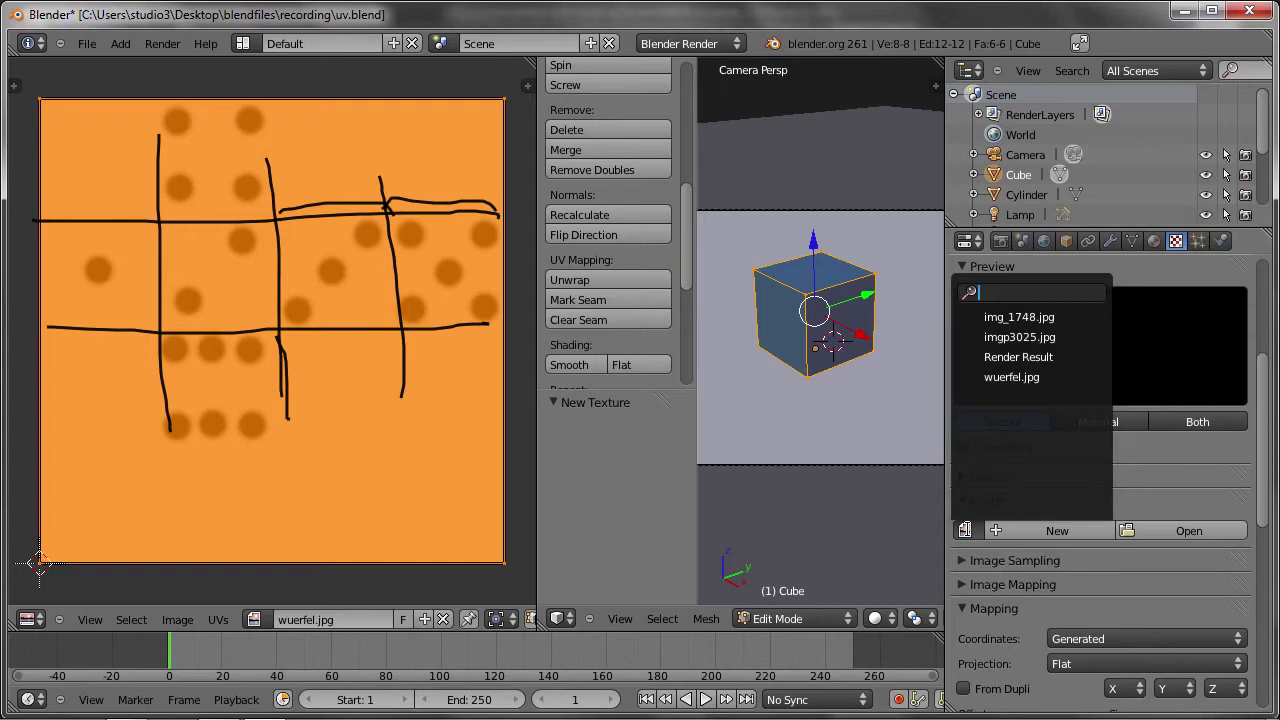
left_click(1052, 377)
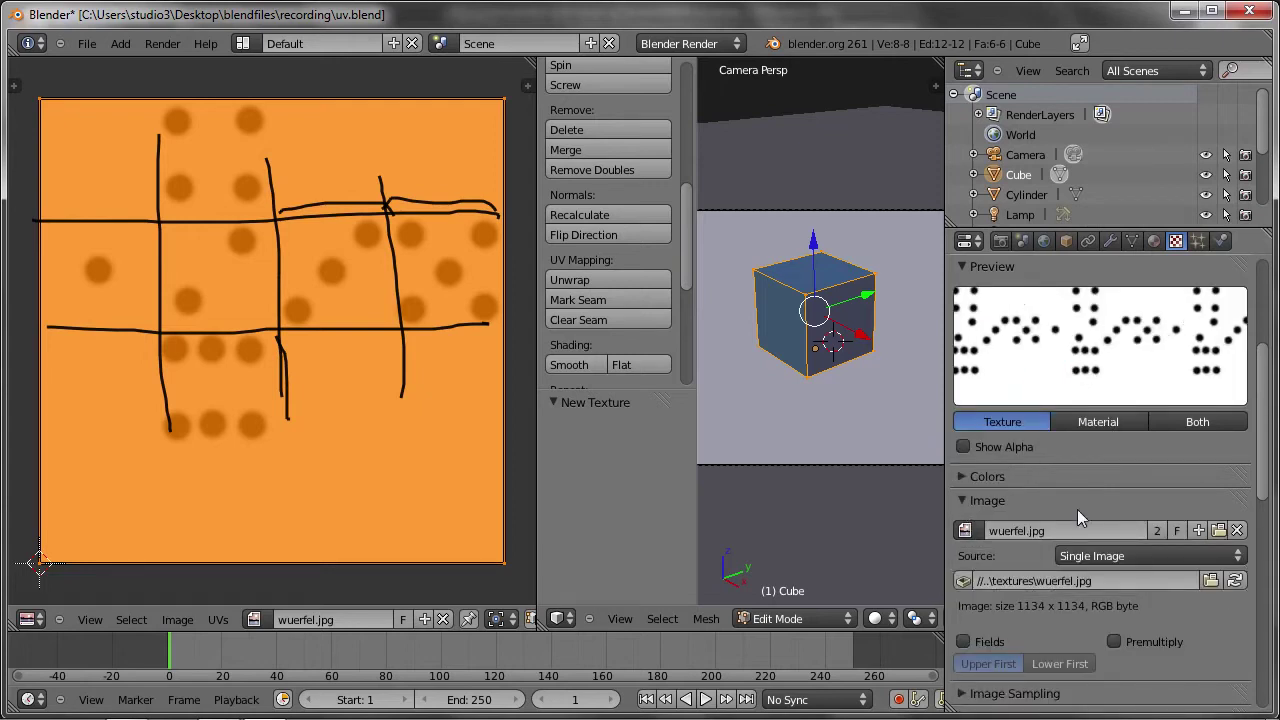
scroll(1077, 509, "down", 5)
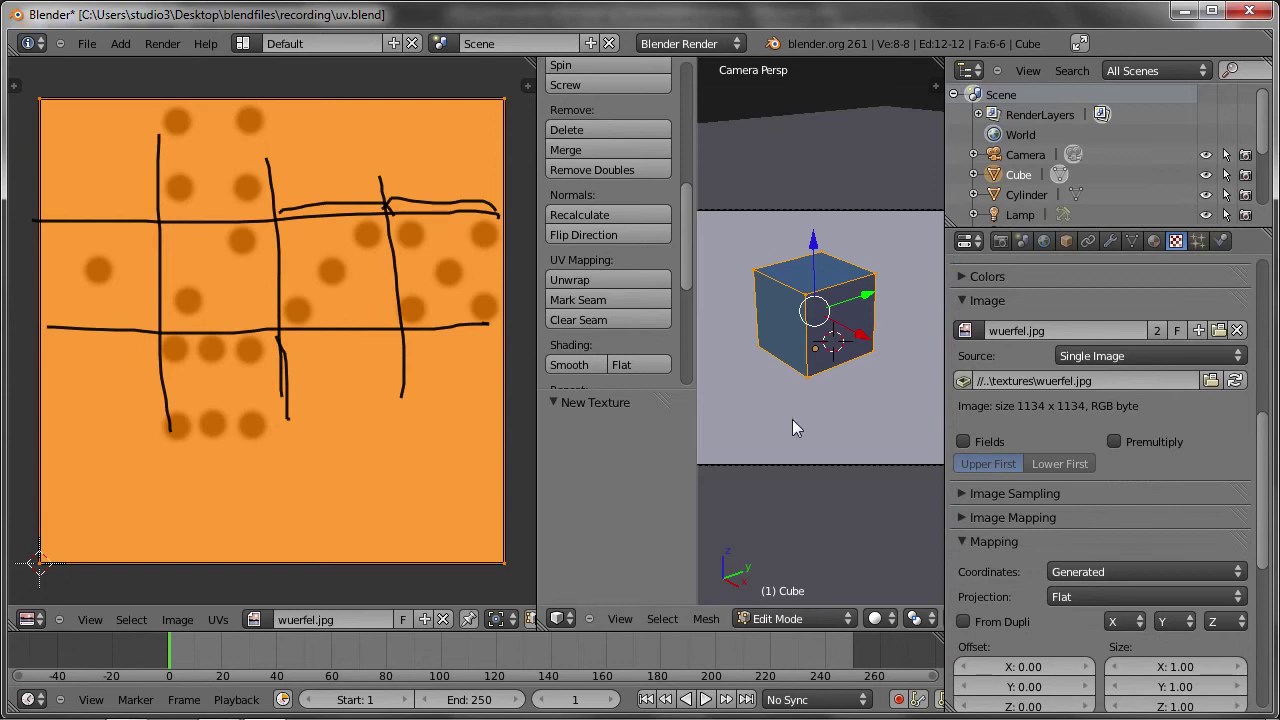
key("F12")
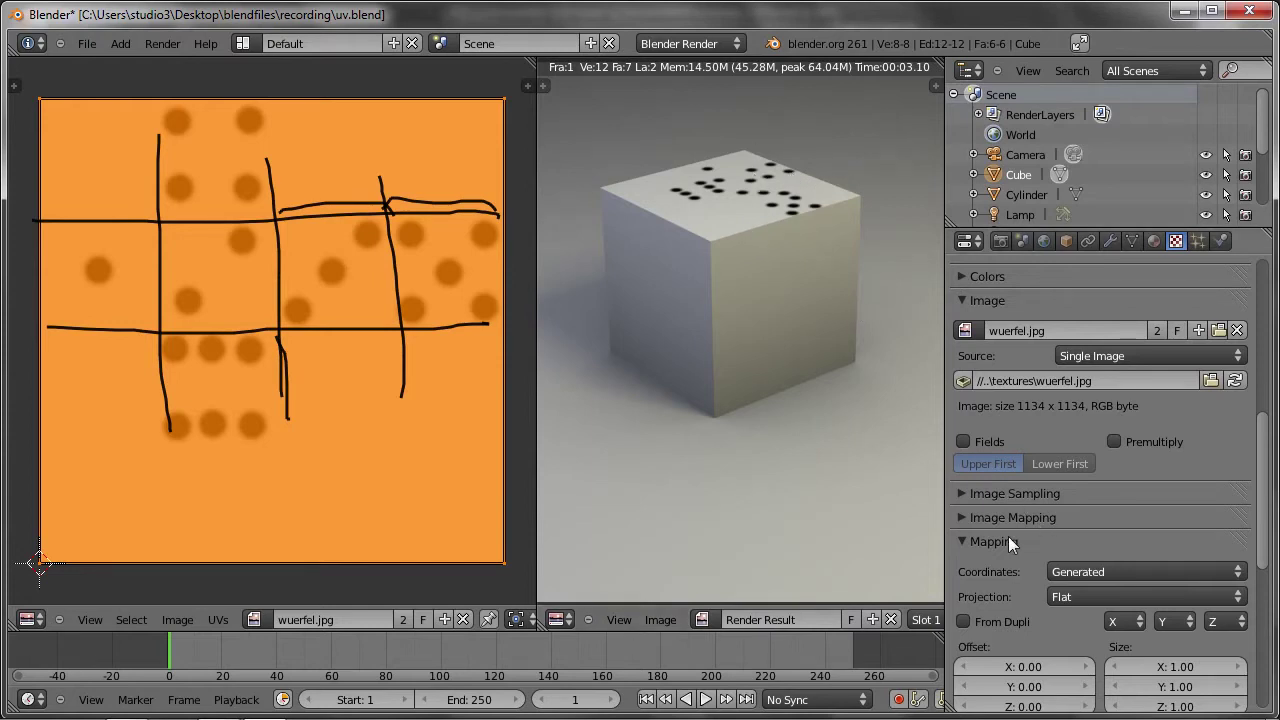
Set the wuerfel.jpg projection to Cube, re-render, then switch mapping coordinates to UV.
left_click(1059, 597)
left_click(1084, 546)
key("F12")
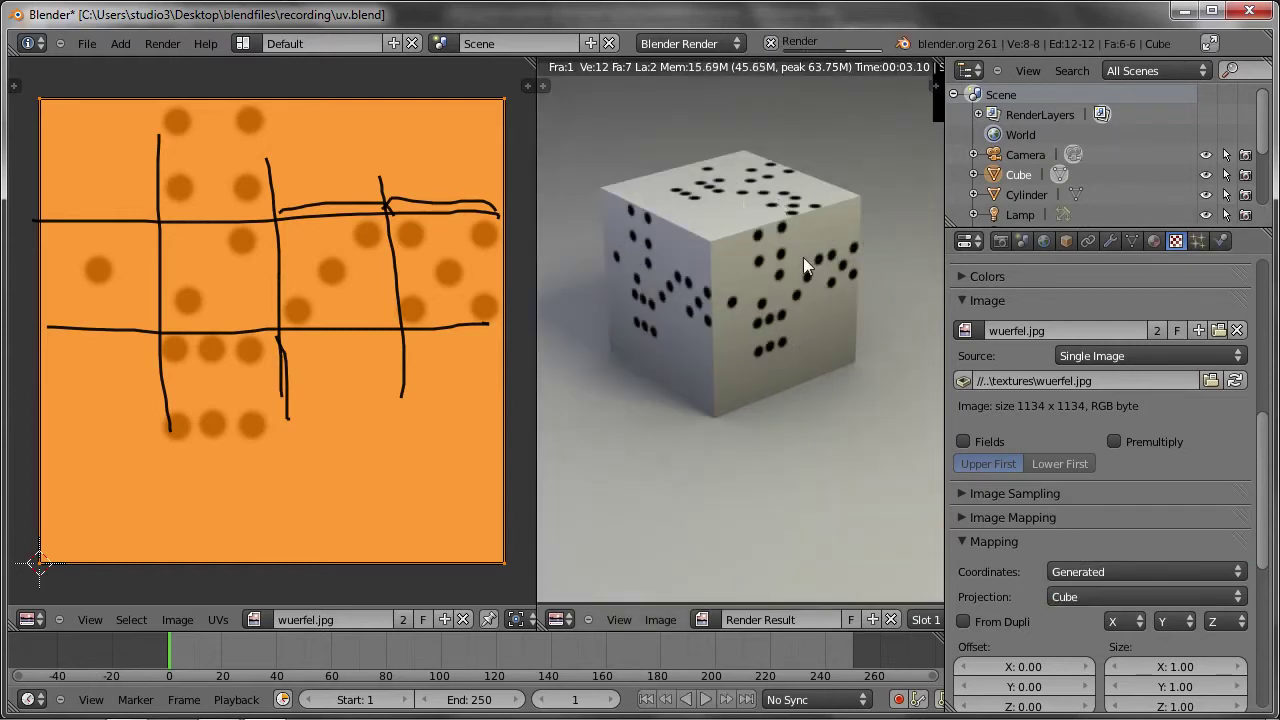
left_click(1078, 572)
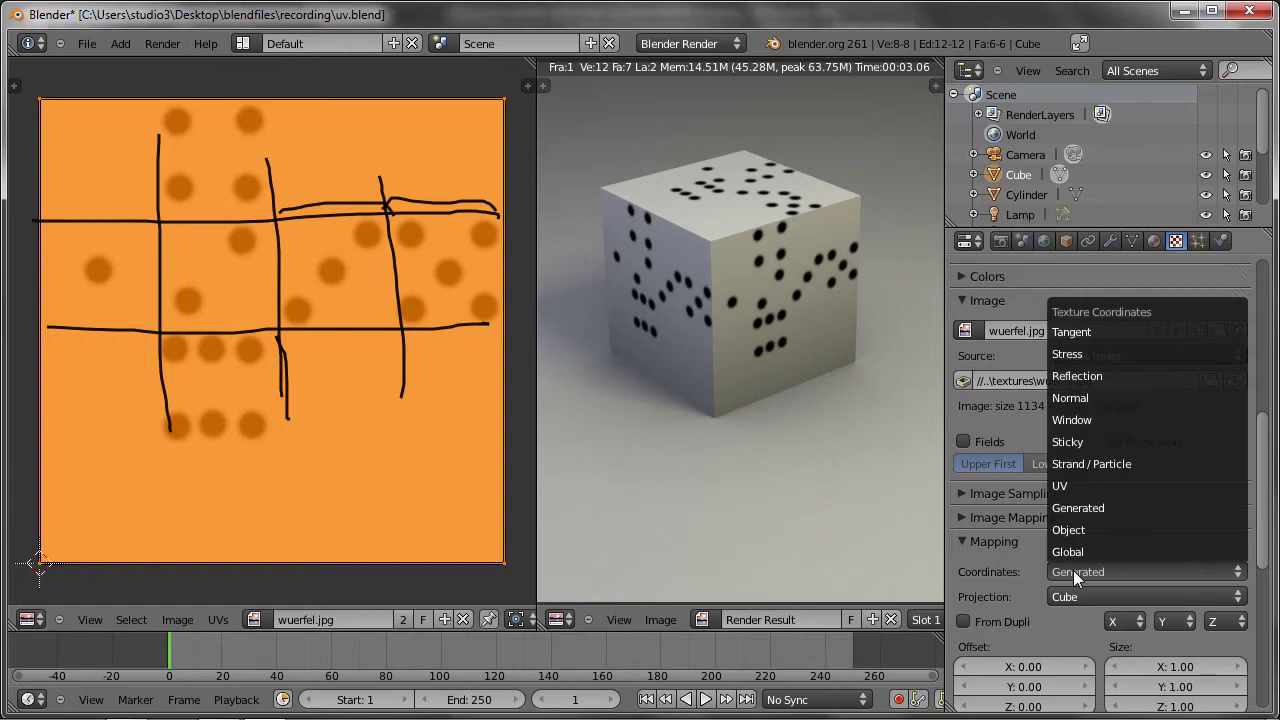
left_click(1083, 487)
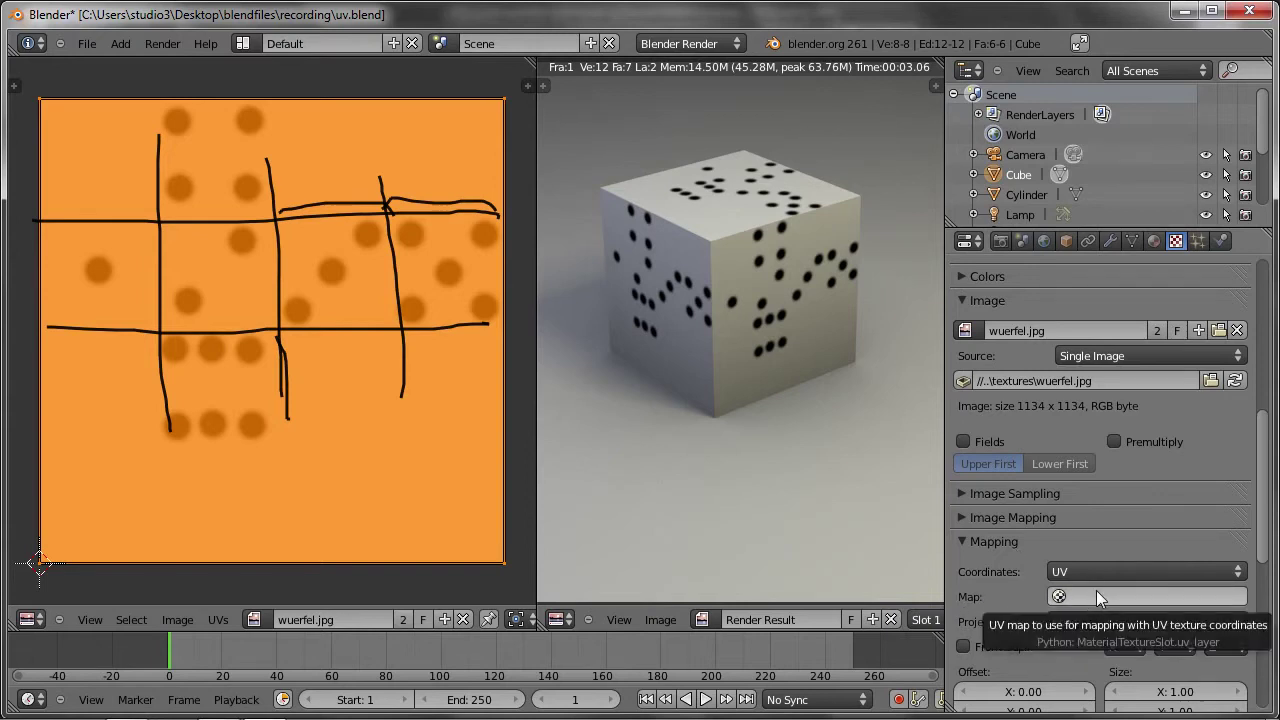
Check the mesh's UV map name and the texture's UV map list.
left_click(1131, 240)
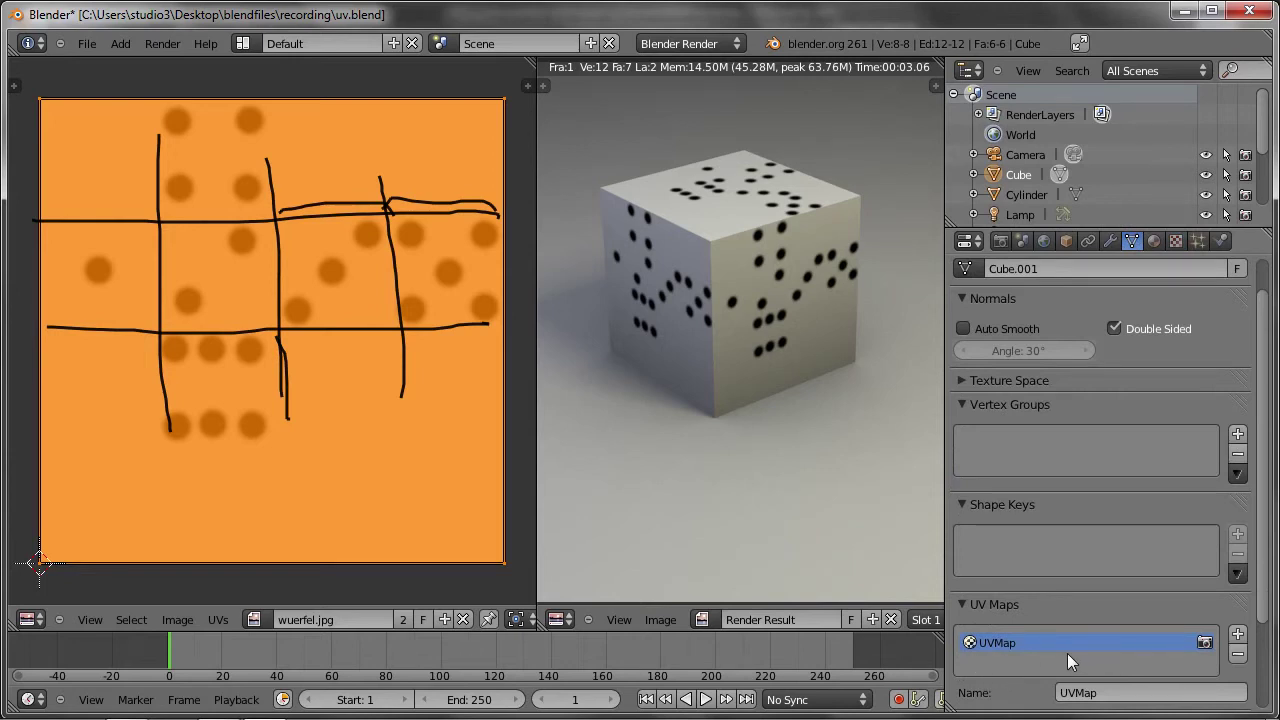
left_click(1176, 240)
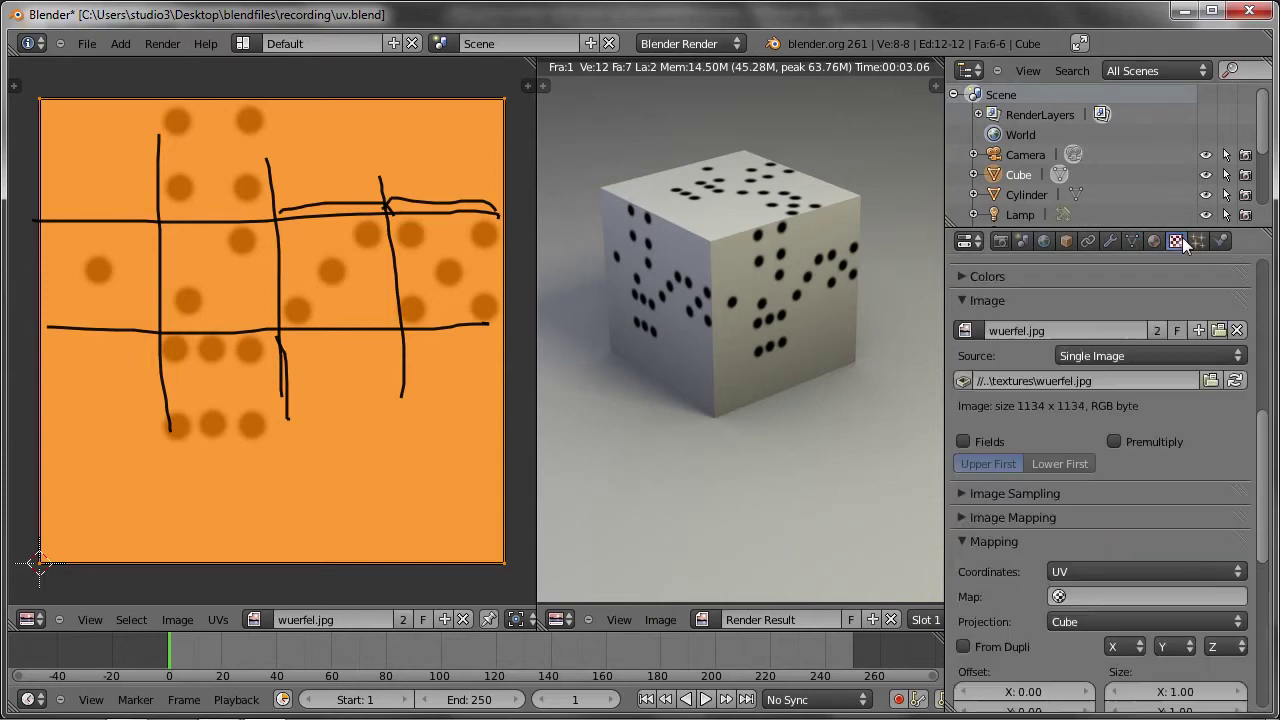
left_click(1082, 596)
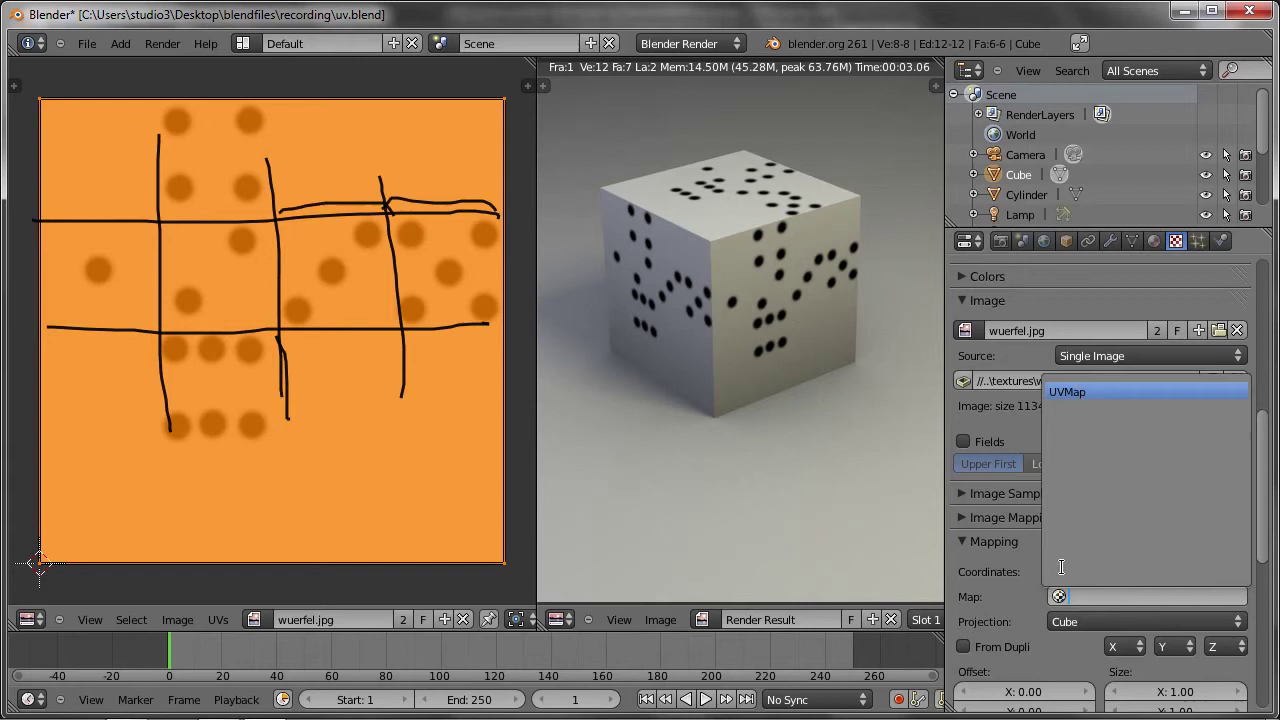
left_click(1004, 621)
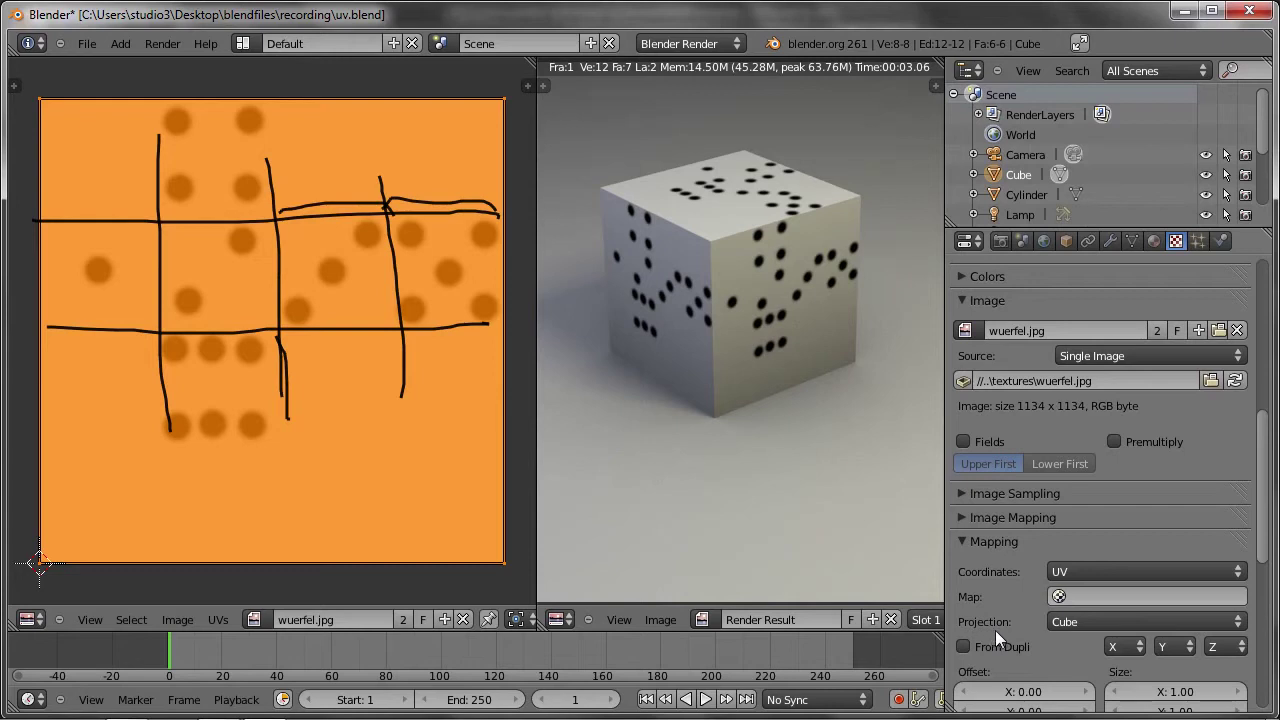
Set the texture projection back to Flat, render the cube, and return to the viewport.
left_click(1066, 622)
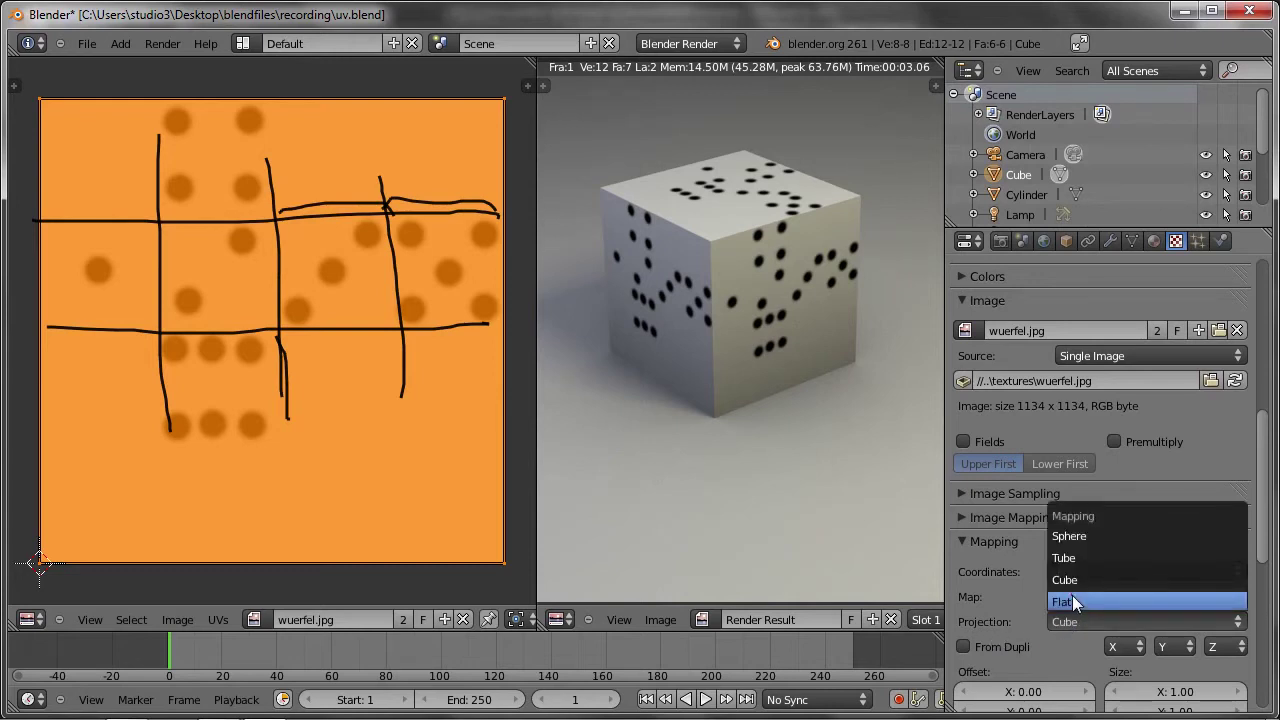
left_click(1072, 600)
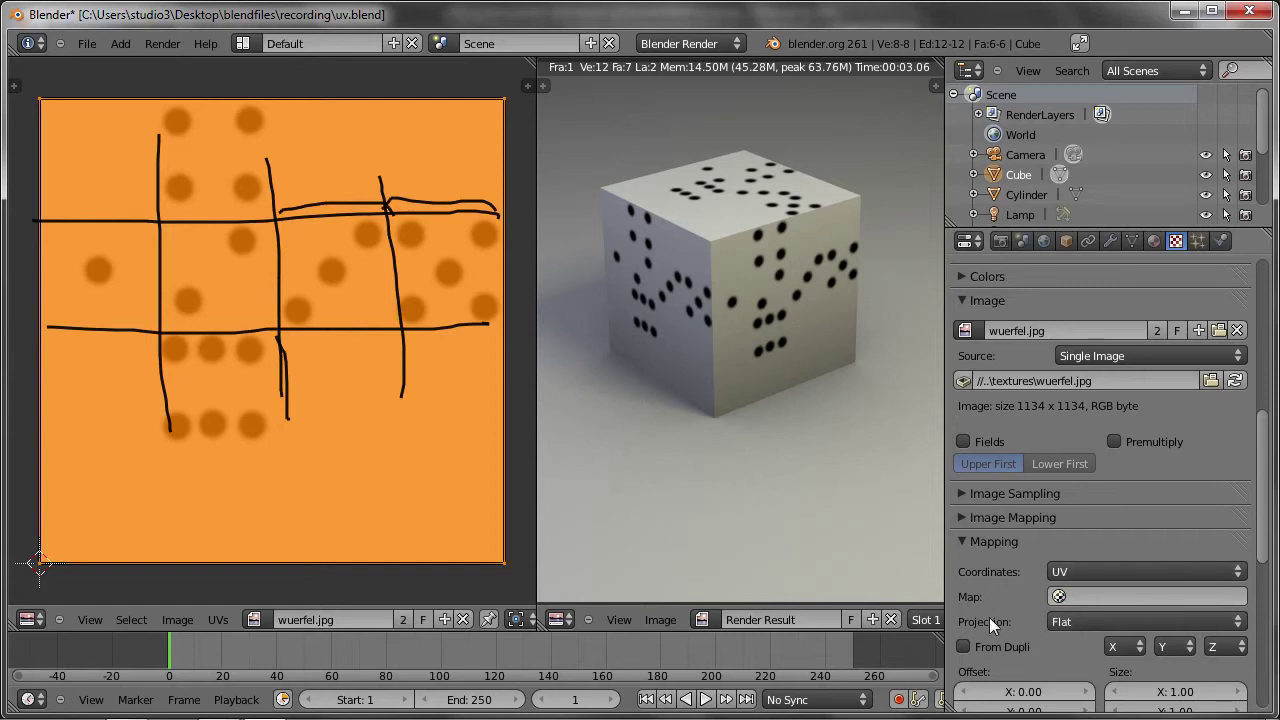
left_click(1083, 622)
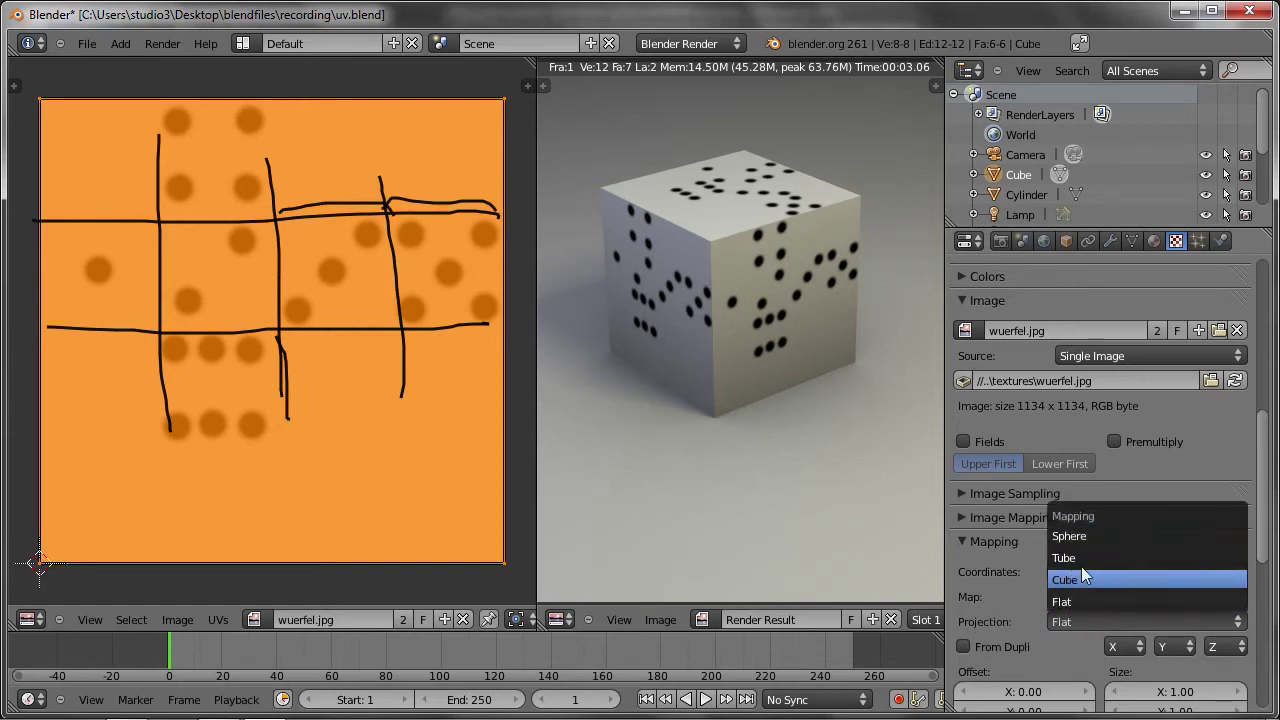
key("Escape")
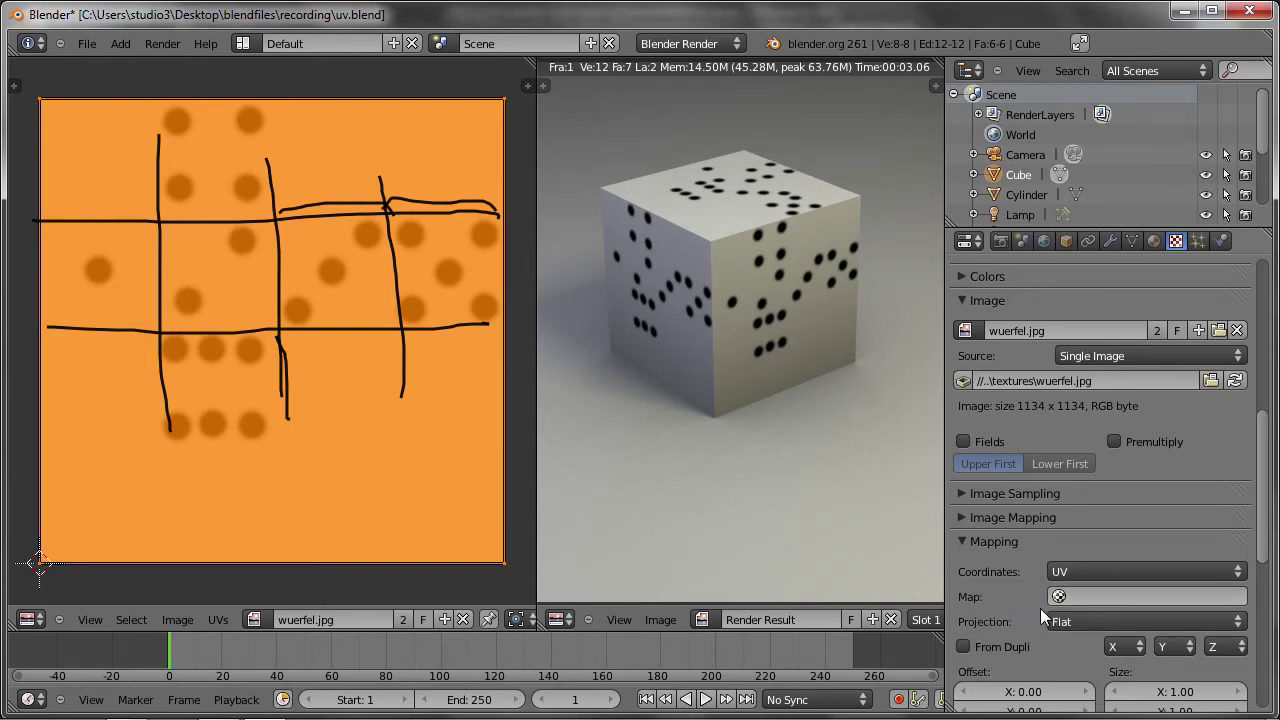
key("F12")
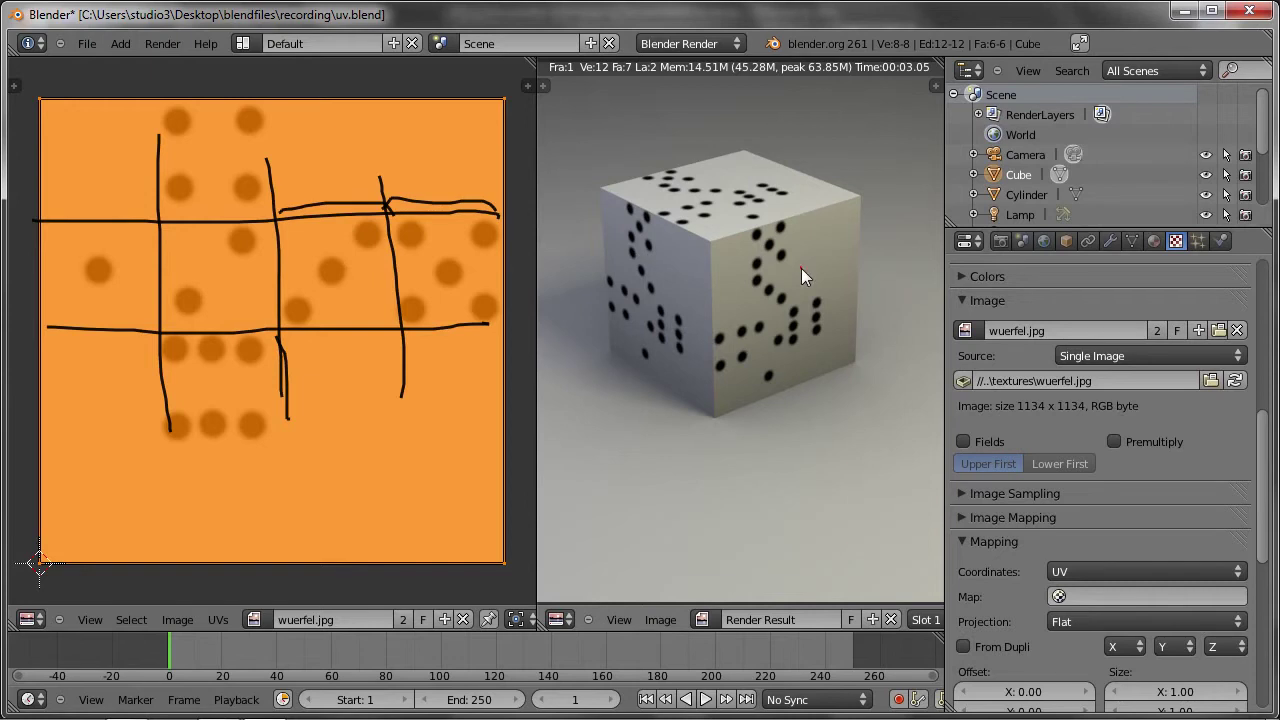
key("Escape")
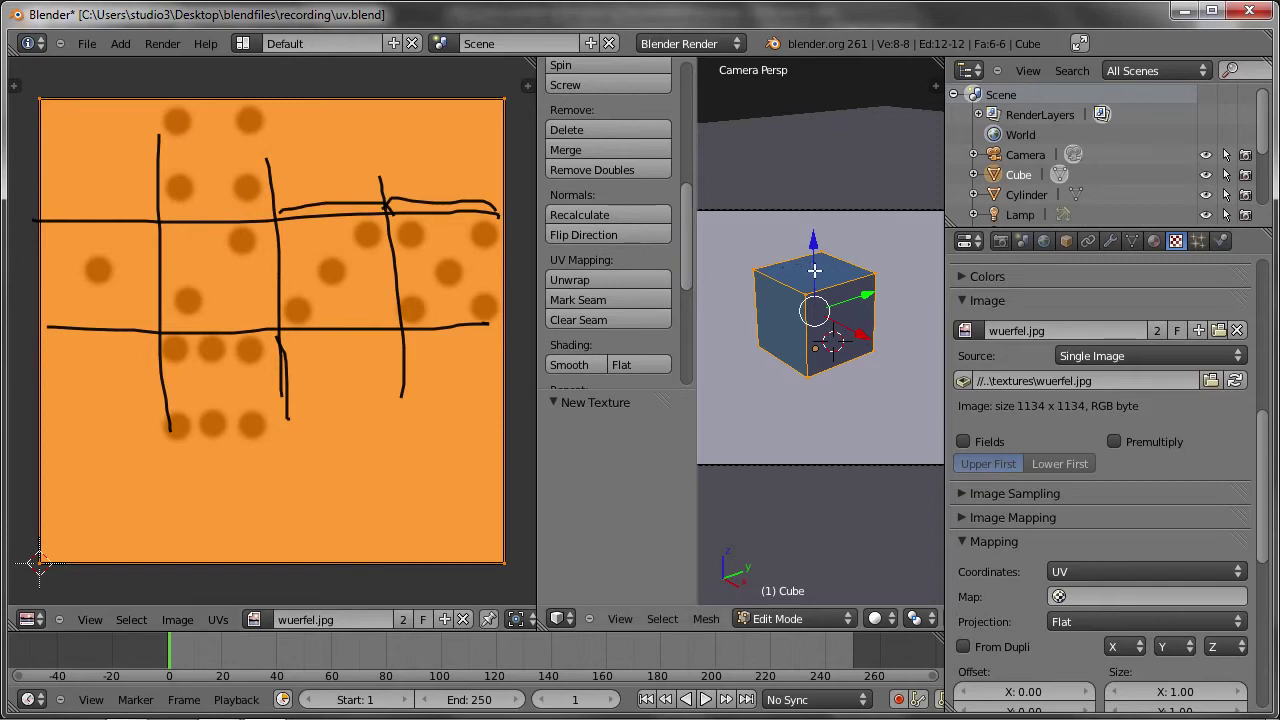
Switch to face select mode and select the cube's top face, showing its full-image UV square.
scroll(845, 628, "down", 1)
middle_click_drag(843, 629, 603, 629)
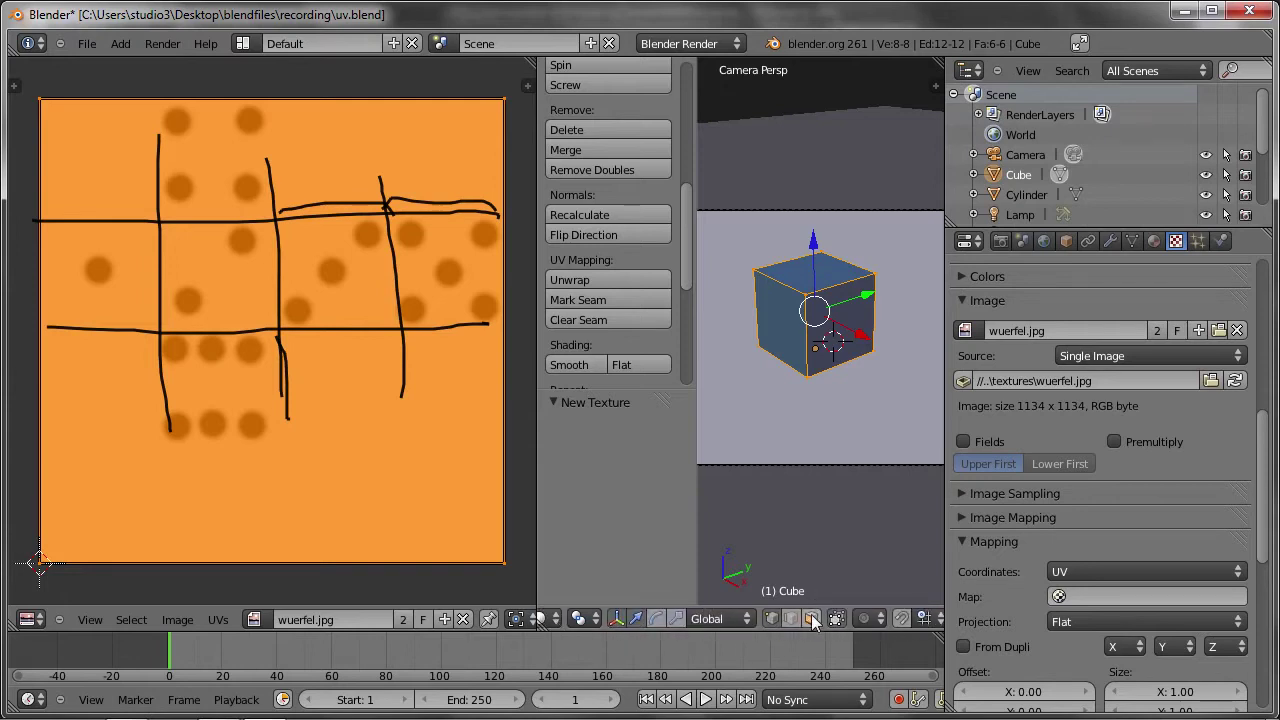
left_click(811, 618)
right_click(813, 276)
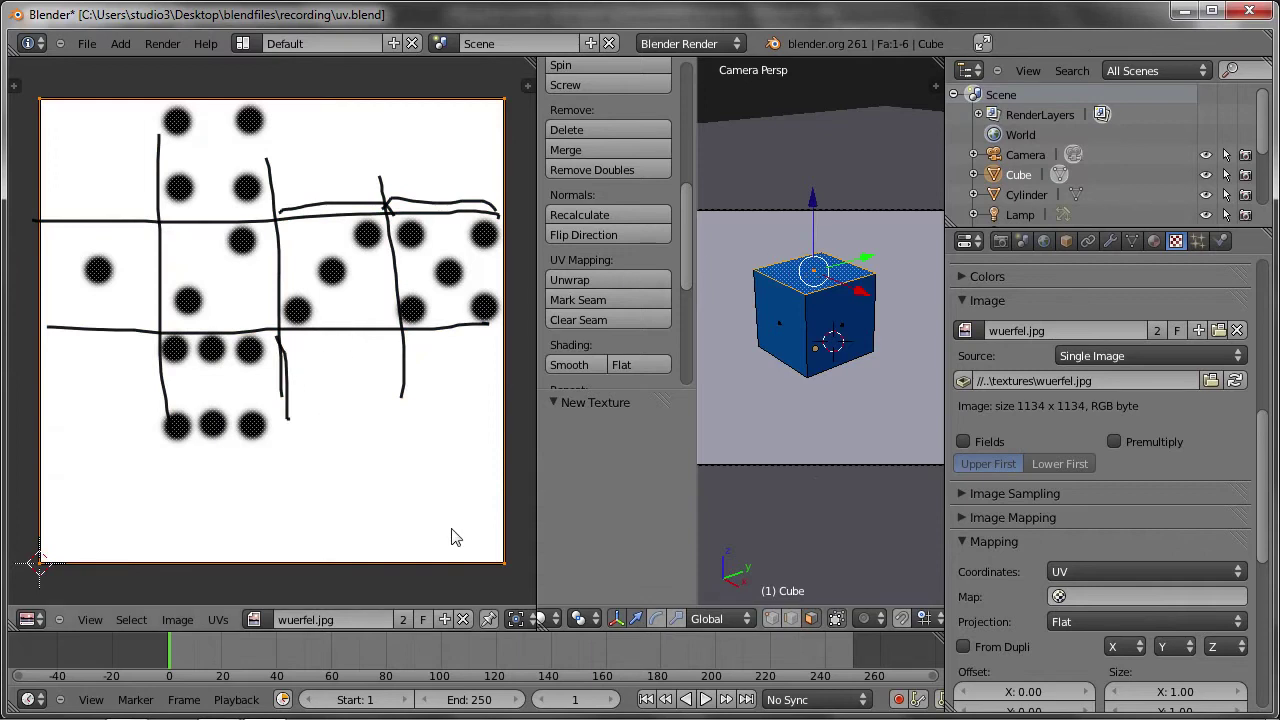
key("s")
key("Escape")
Shrink the top face's UVs and place them on the two-pip square.
key("s")
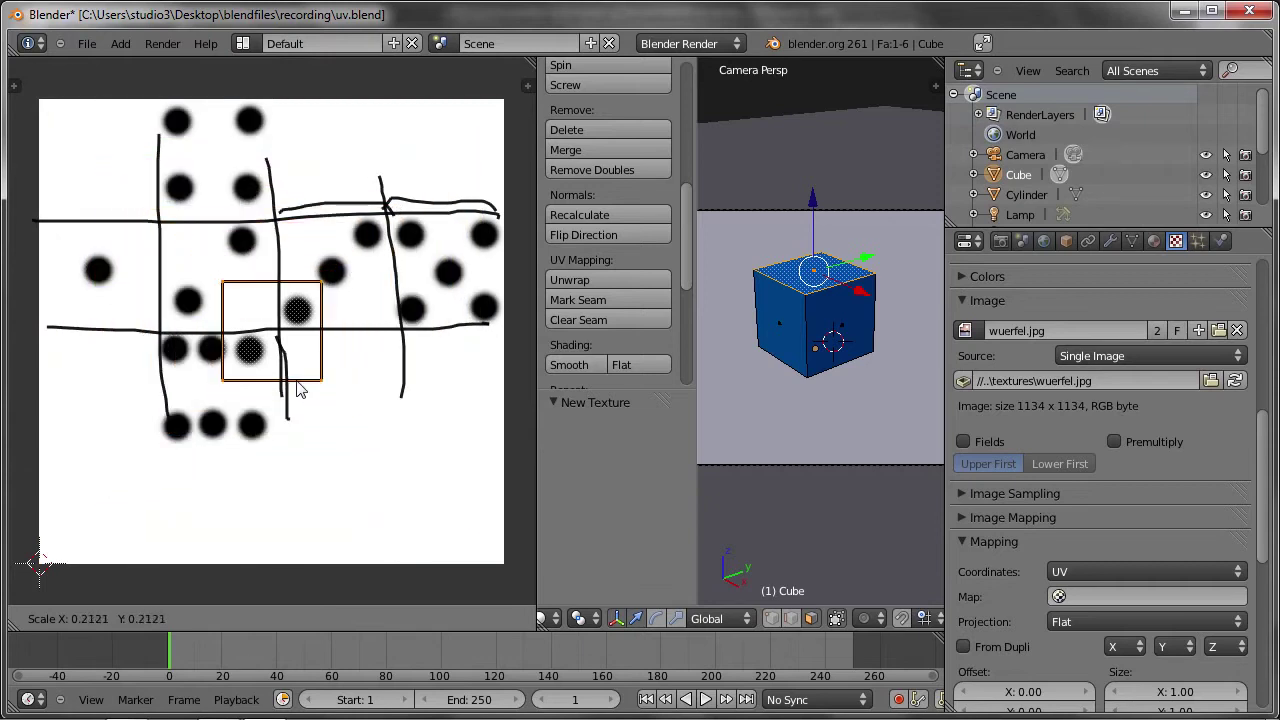
left_click(313, 400)
key("g")
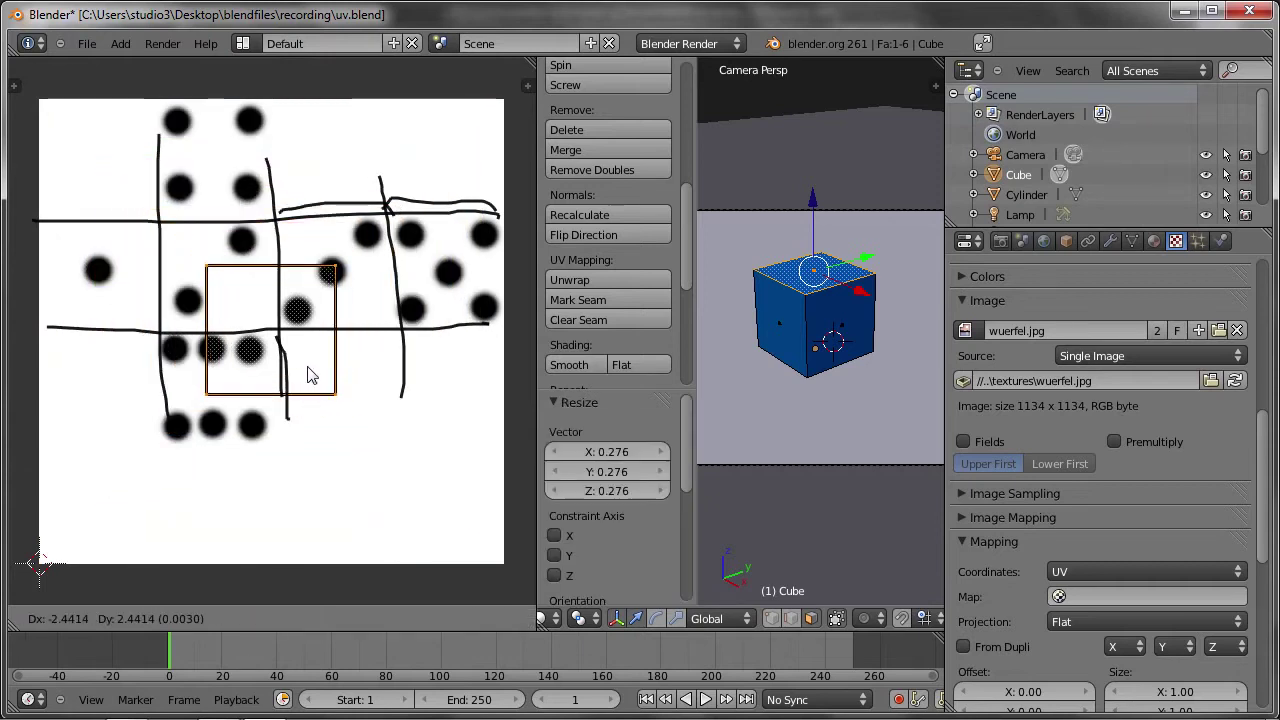
left_click(258, 325)
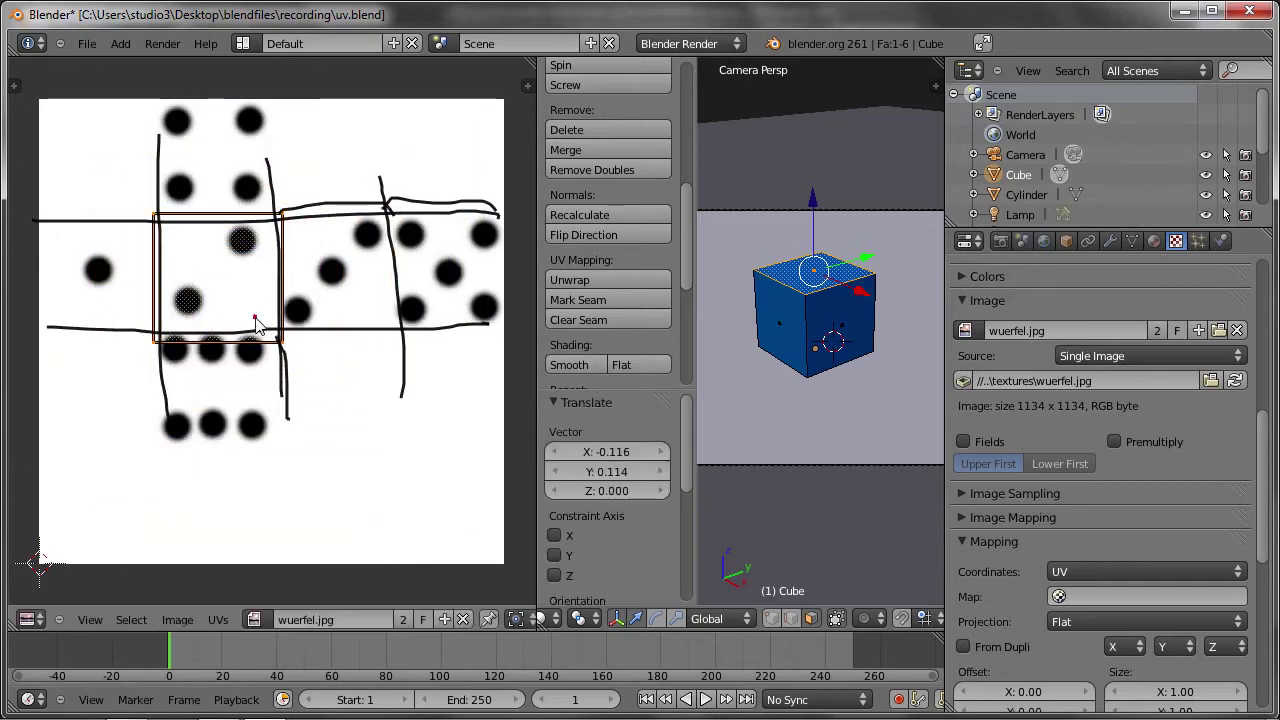
key("s")
left_click(307, 380)
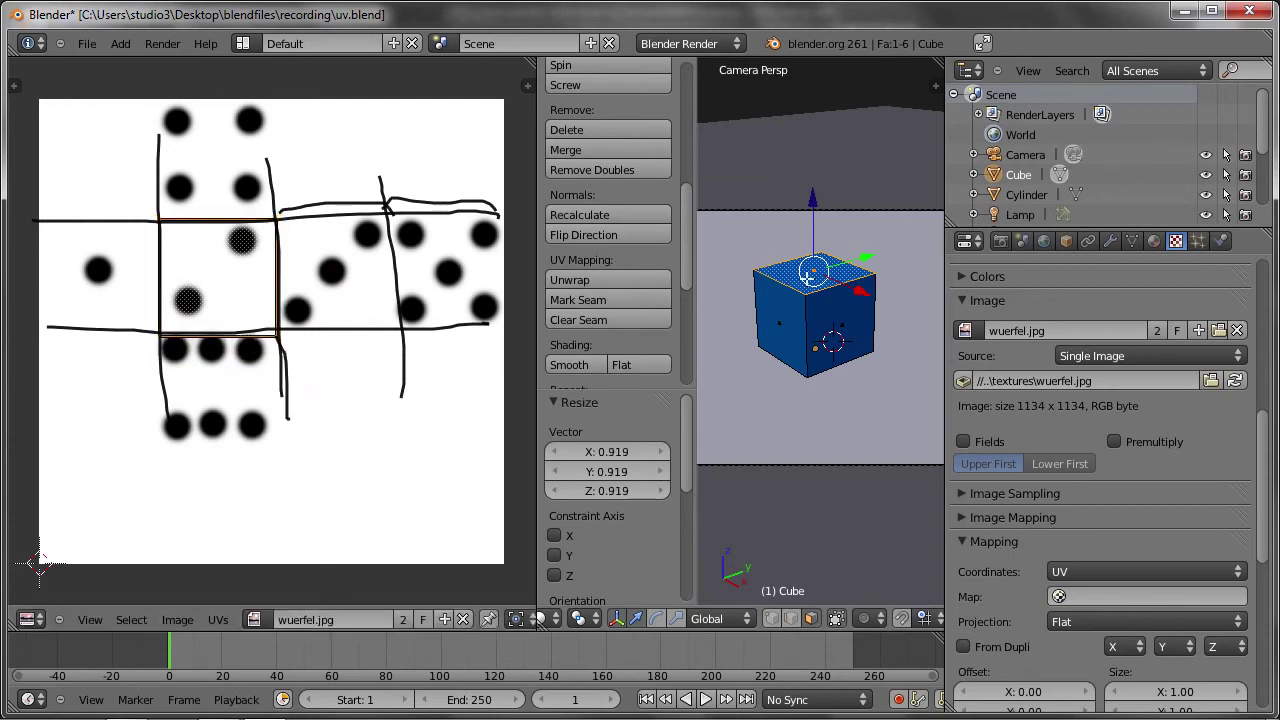
key("g")
left_click(289, 335)
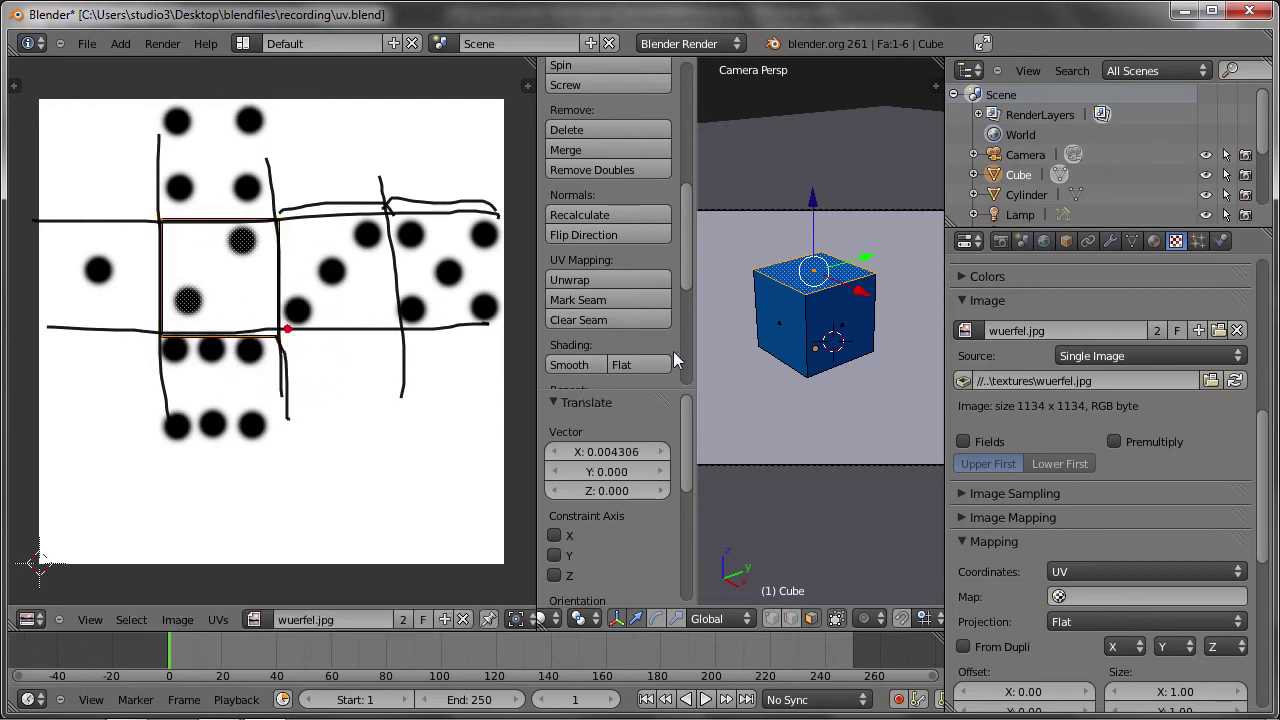
Select the cube's left face and fit its UVs onto the one-pip square.
right_click(786, 318)
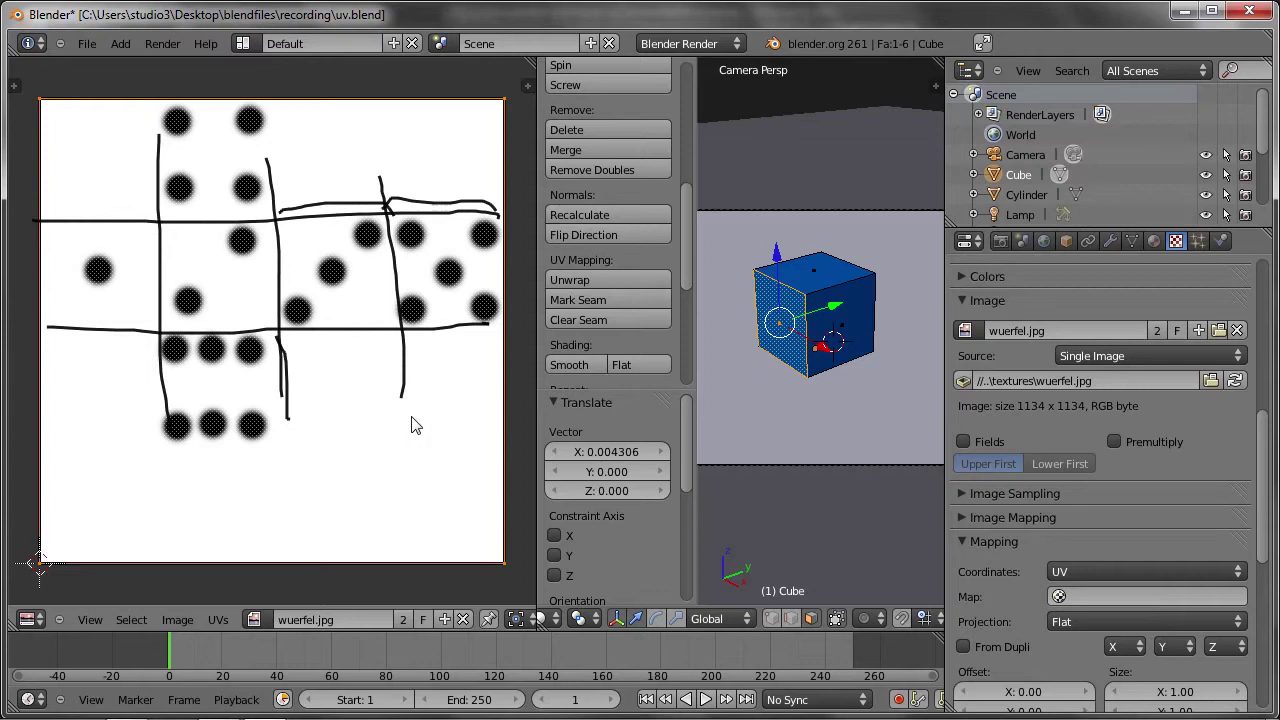
key("s")
left_click(312, 372)
key("g")
left_click(163, 342)
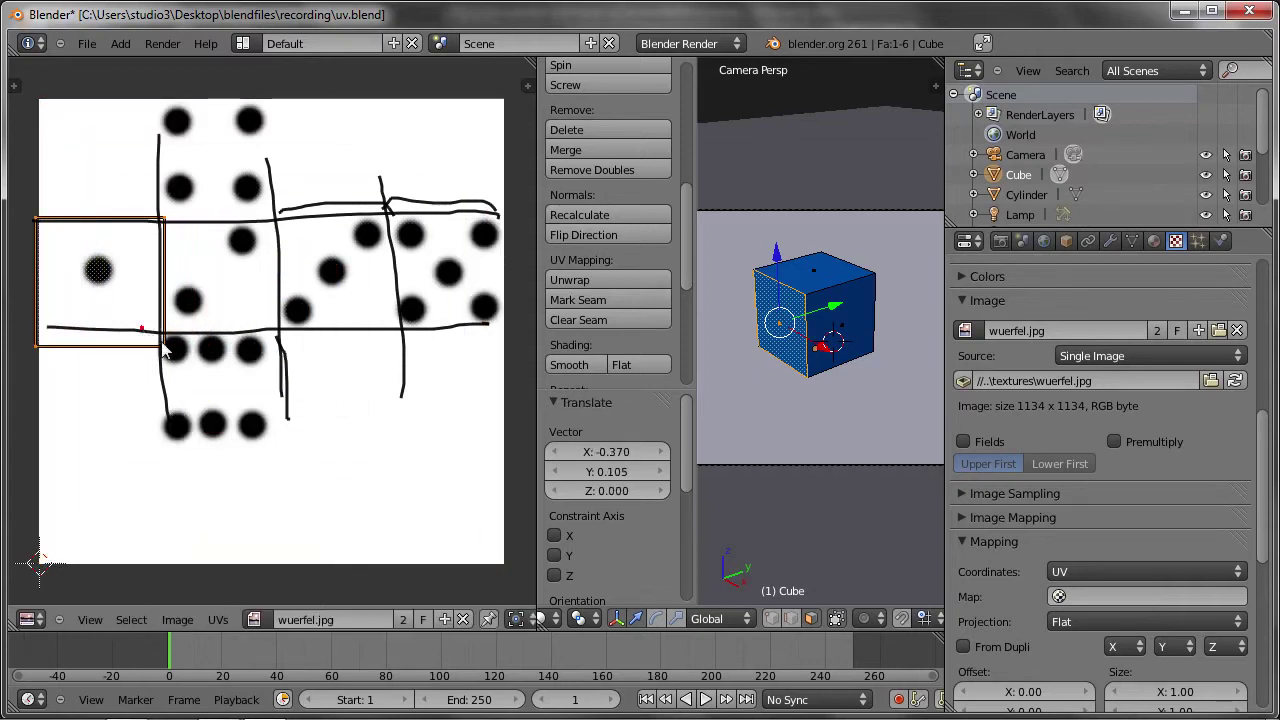
key("s")
left_click(160, 343)
key("g")
left_click(163, 343)
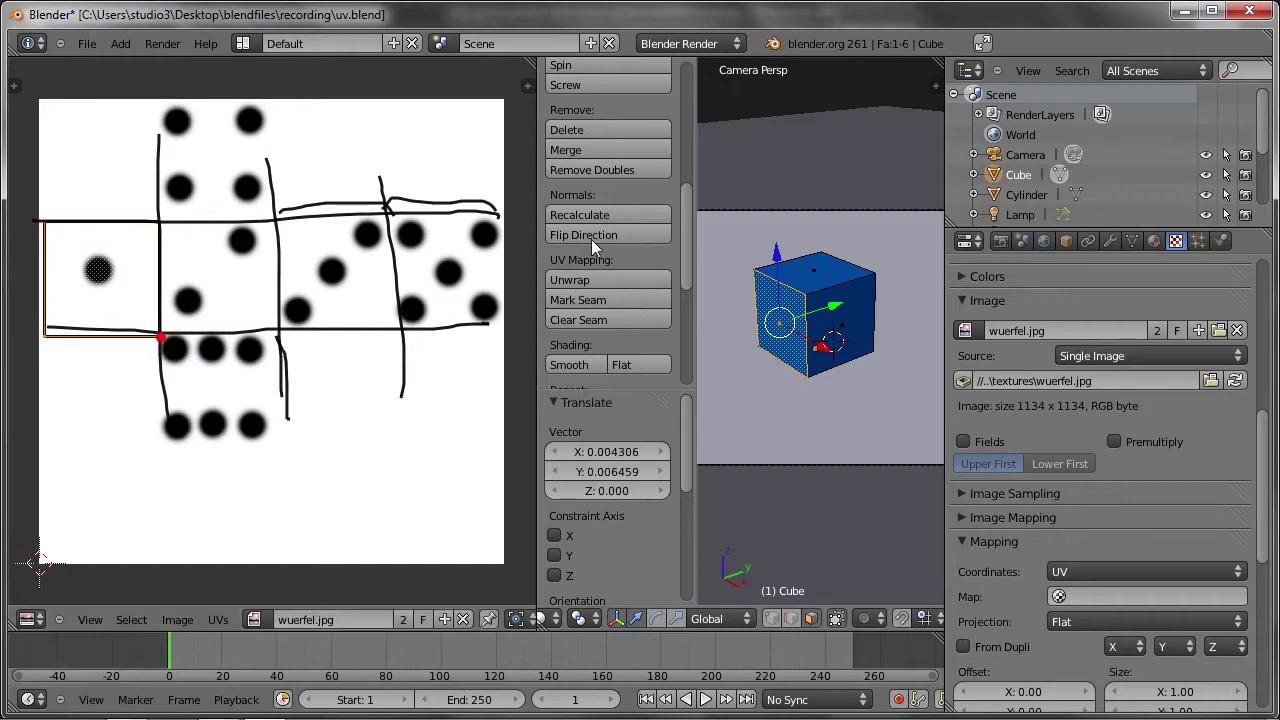
Map another face's UVs onto the three-pip square, then leave camera view and pick the next face.
right_click(850, 322)
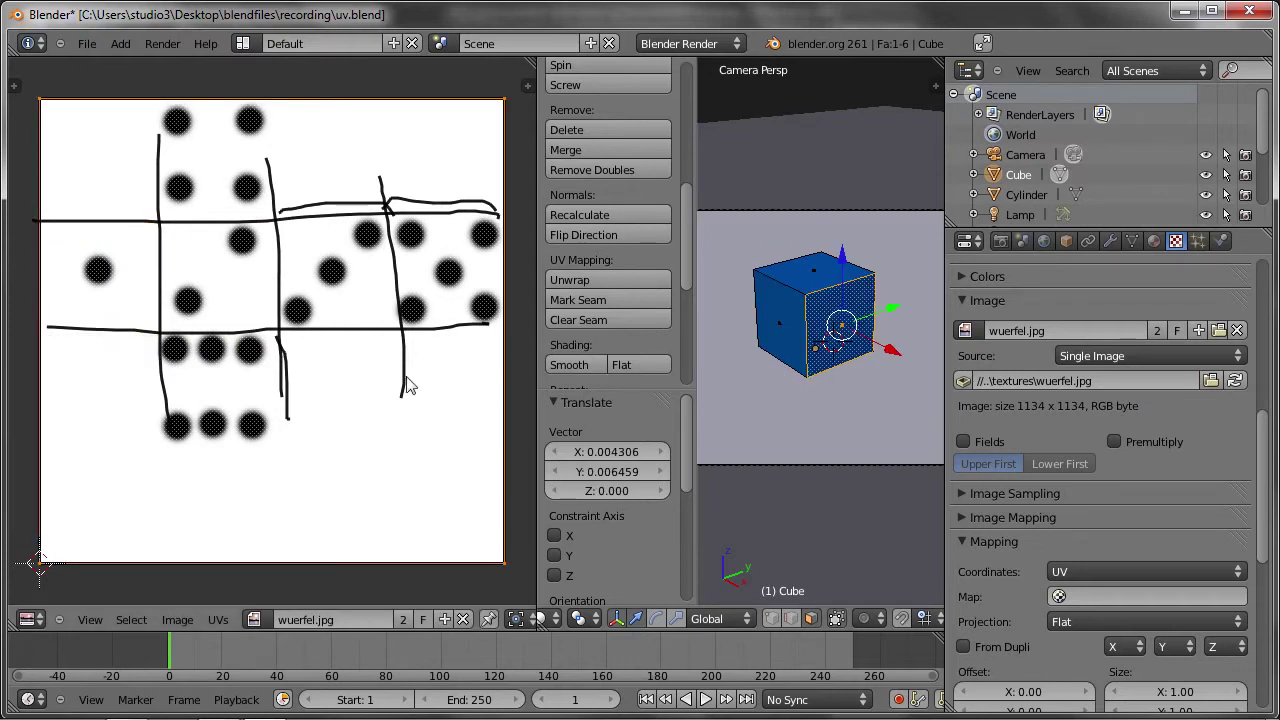
key("s")
key("Escape")
key("g")
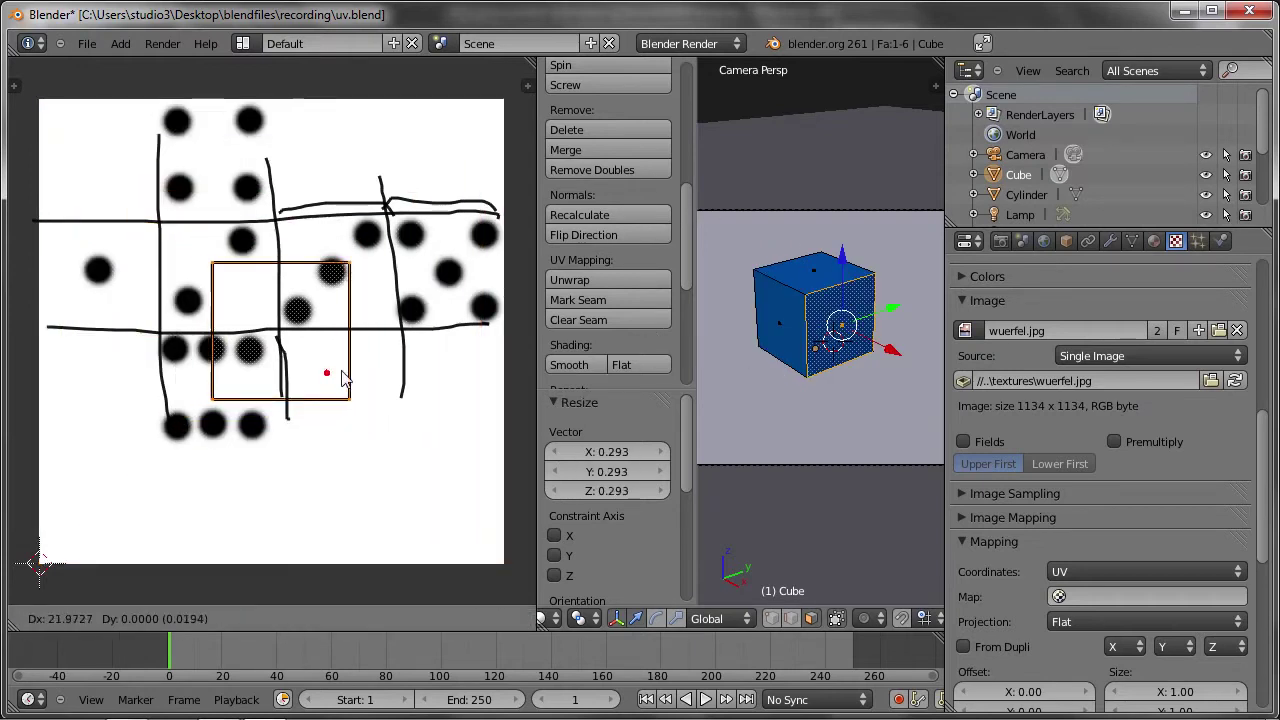
left_click(395, 336)
key("s")
key("Escape")
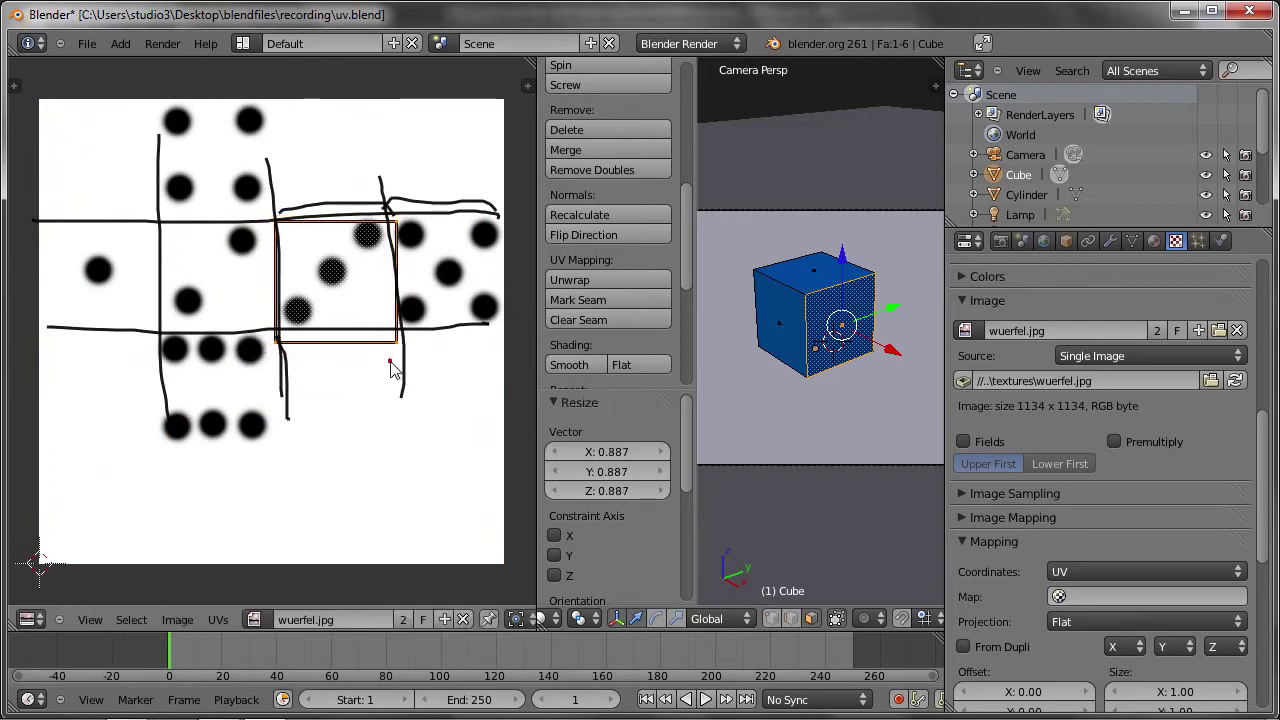
key("KP_0")
right_click(870, 326)
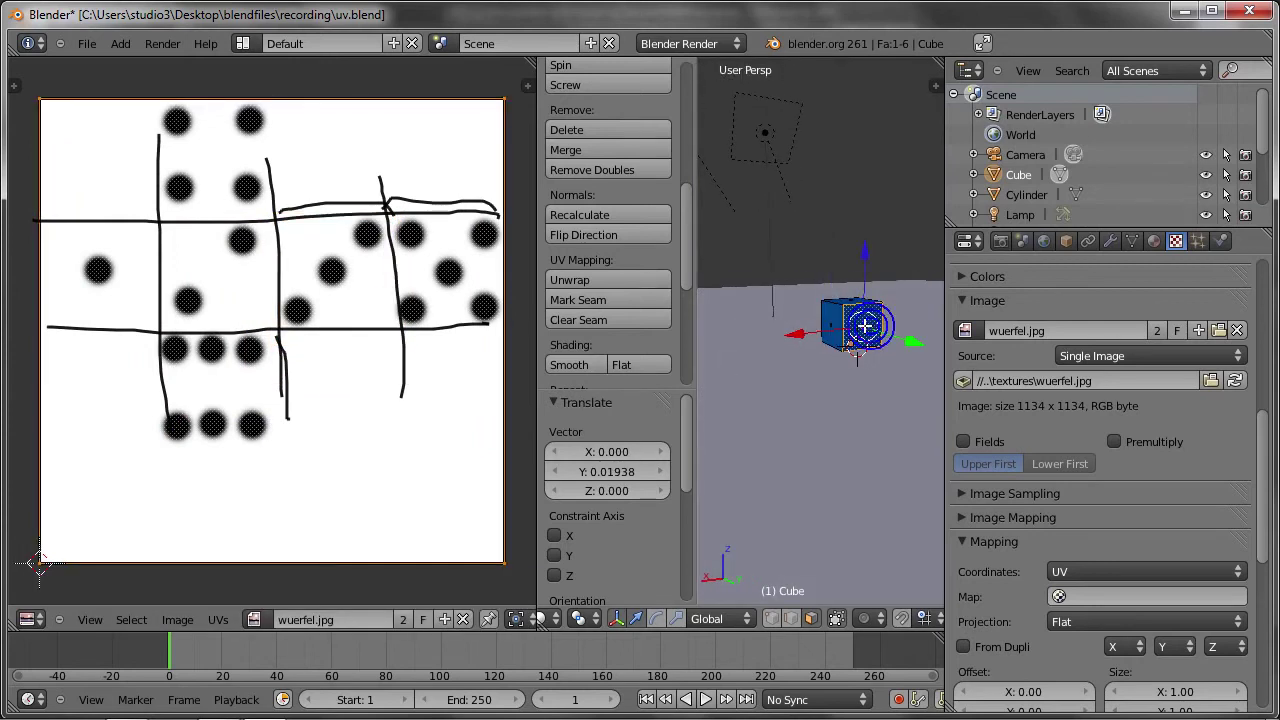
Shrink and fit the selected face's UVs onto the five-pip square.
scroll(867, 326, "up", 3)
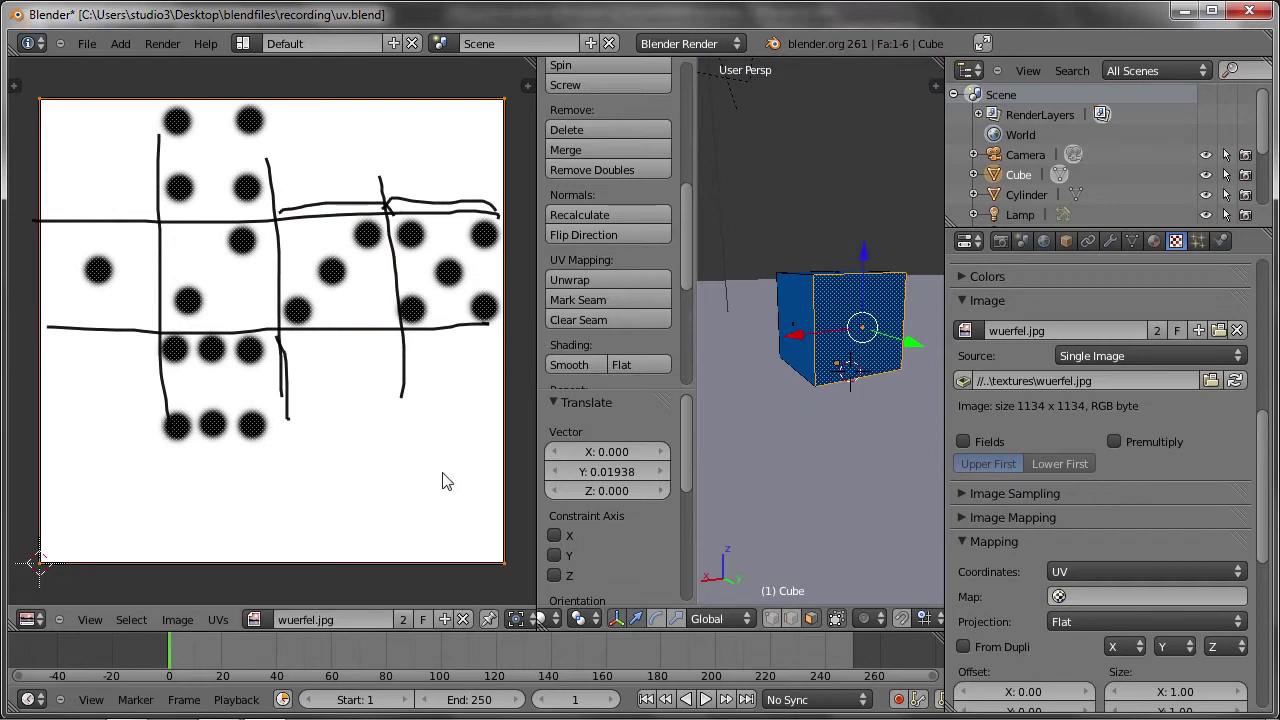
key("s")
left_click(310, 412)
key("g")
left_click(452, 345)
key("s")
left_click(458, 372)
key("g")
left_click(471, 364)
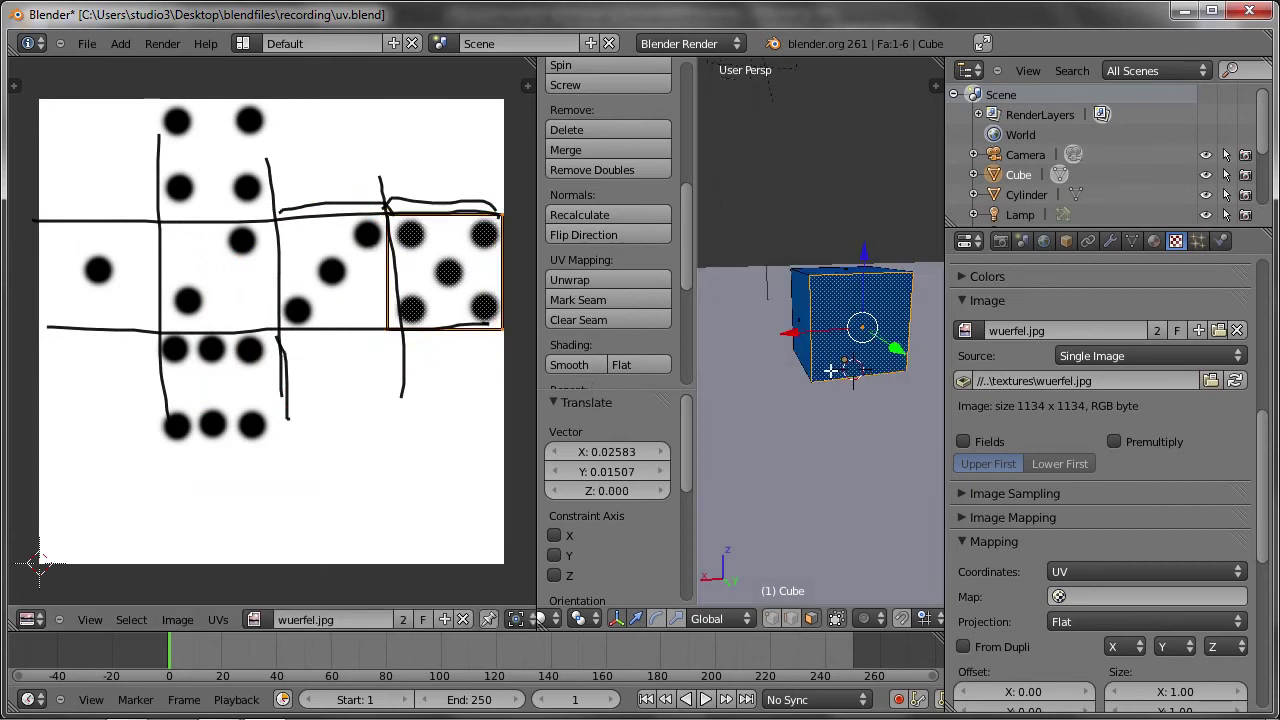
Orbit to the cube's front face and fit its UVs onto the six-pip square.
middle_click_drag(830, 371, 626, 368)
mouse_move(866, 396)
middle_mouse_down()
mouse_move(826, 420)
mouse_move(771, 400)
middle_mouse_up()
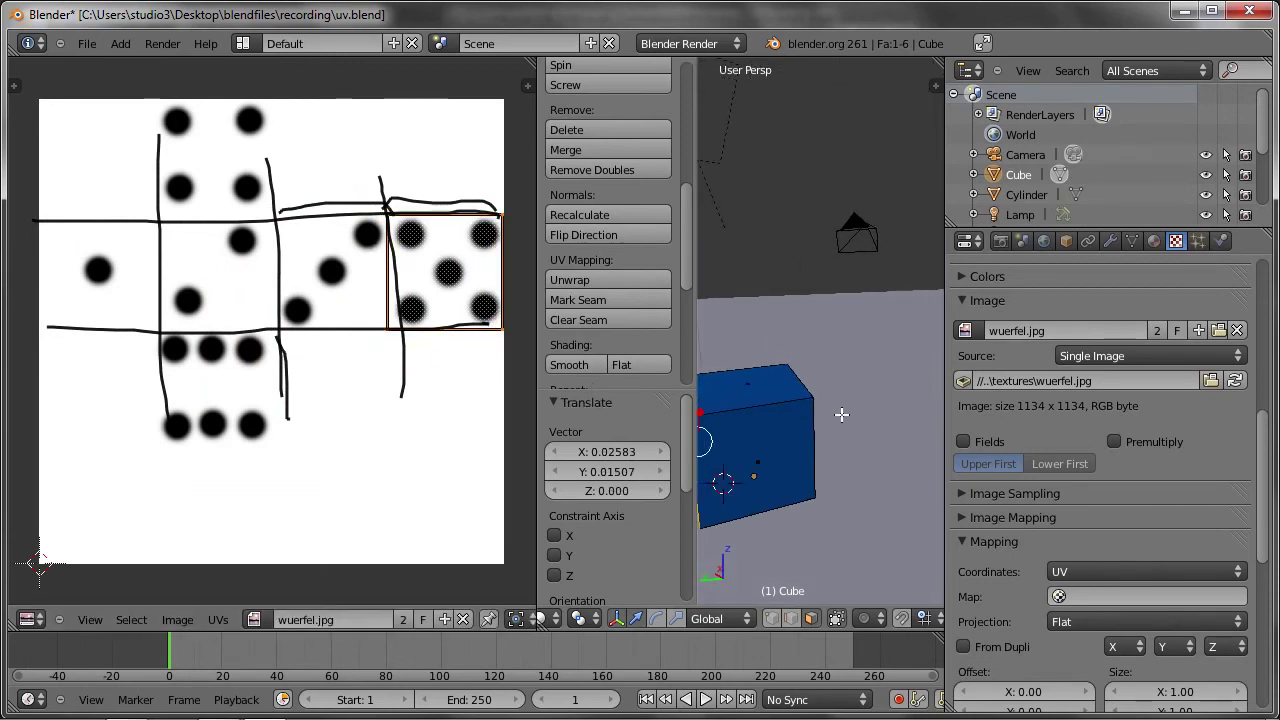
right_click(760, 440)
key("s")
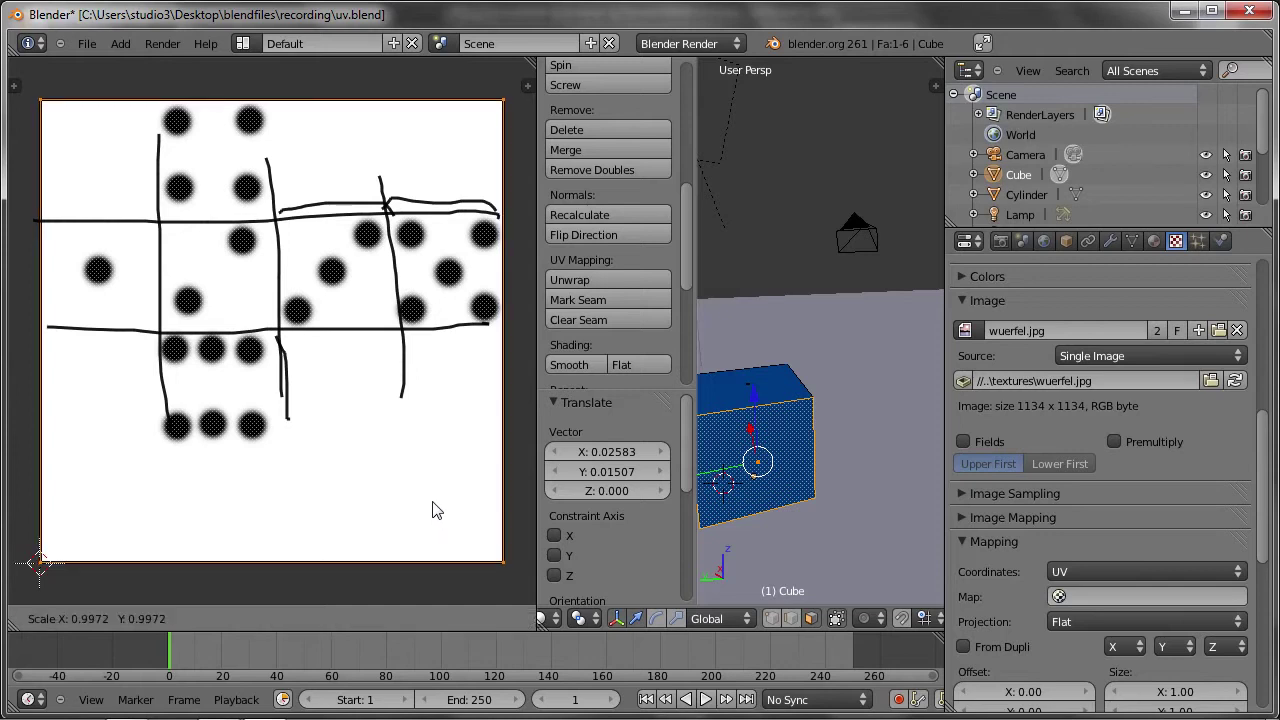
left_click(336, 368)
key("g")
left_click(286, 428)
key("s")
key("Escape")
key("g")
left_click(320, 480)
key("s")
key("Escape")
key("g")
left_click(329, 500)
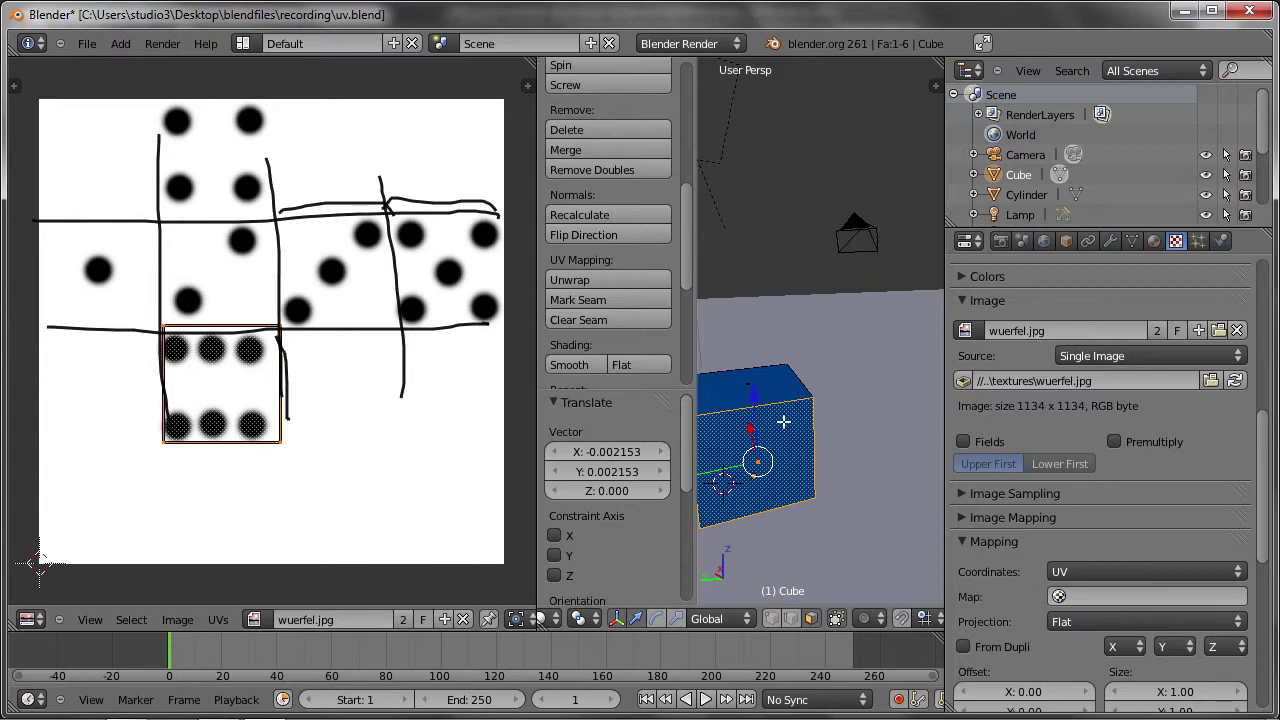
Fit the last face's UVs onto the four-pip square and render the finished die.
key("a")
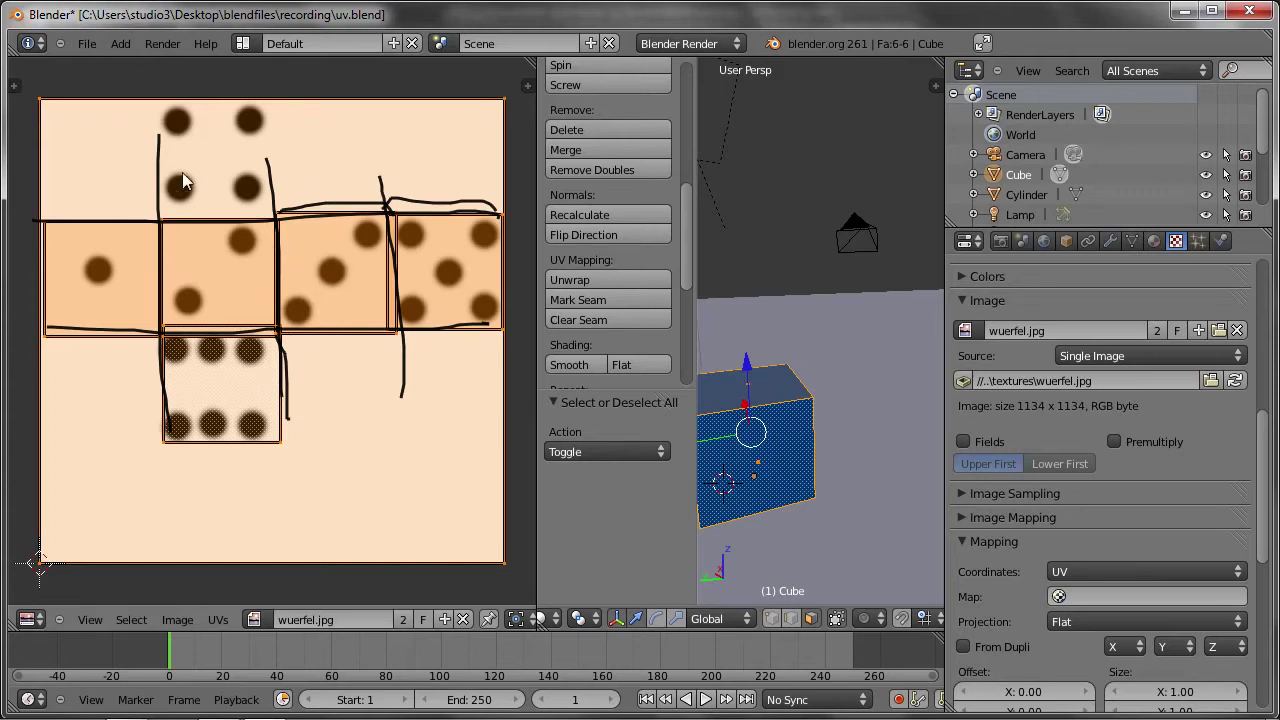
left_click(55, 107)
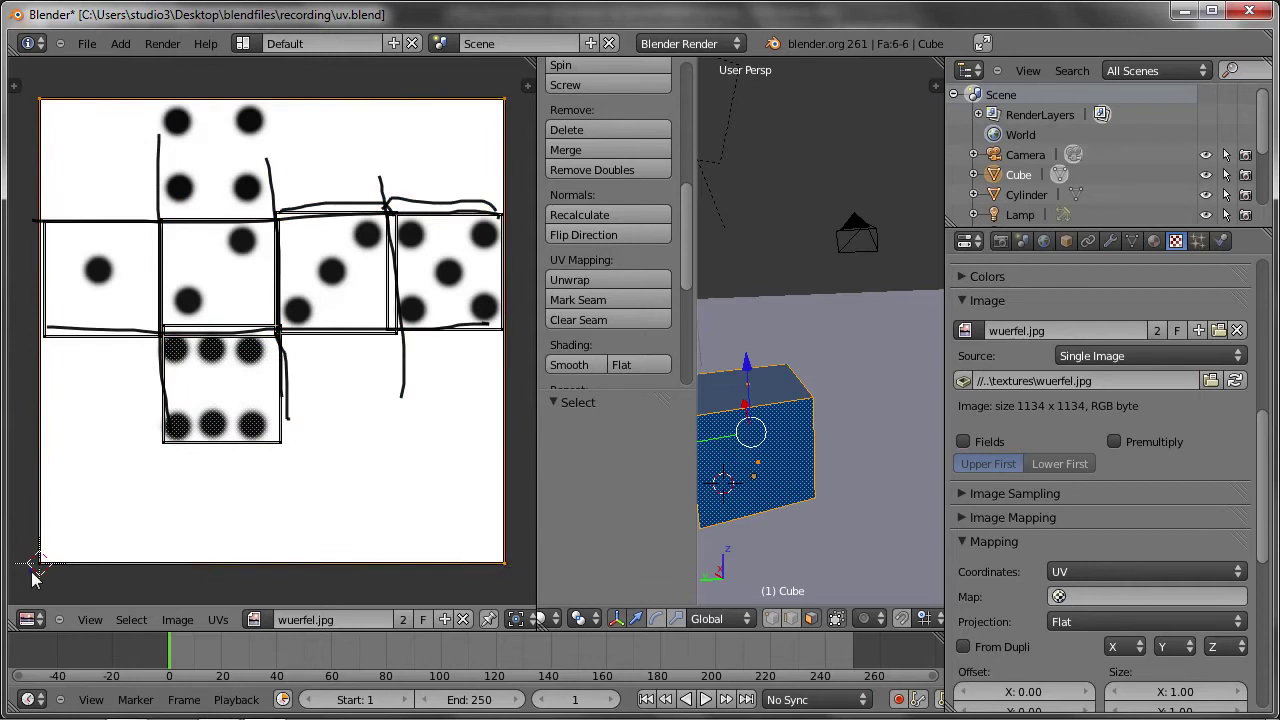
key("a")
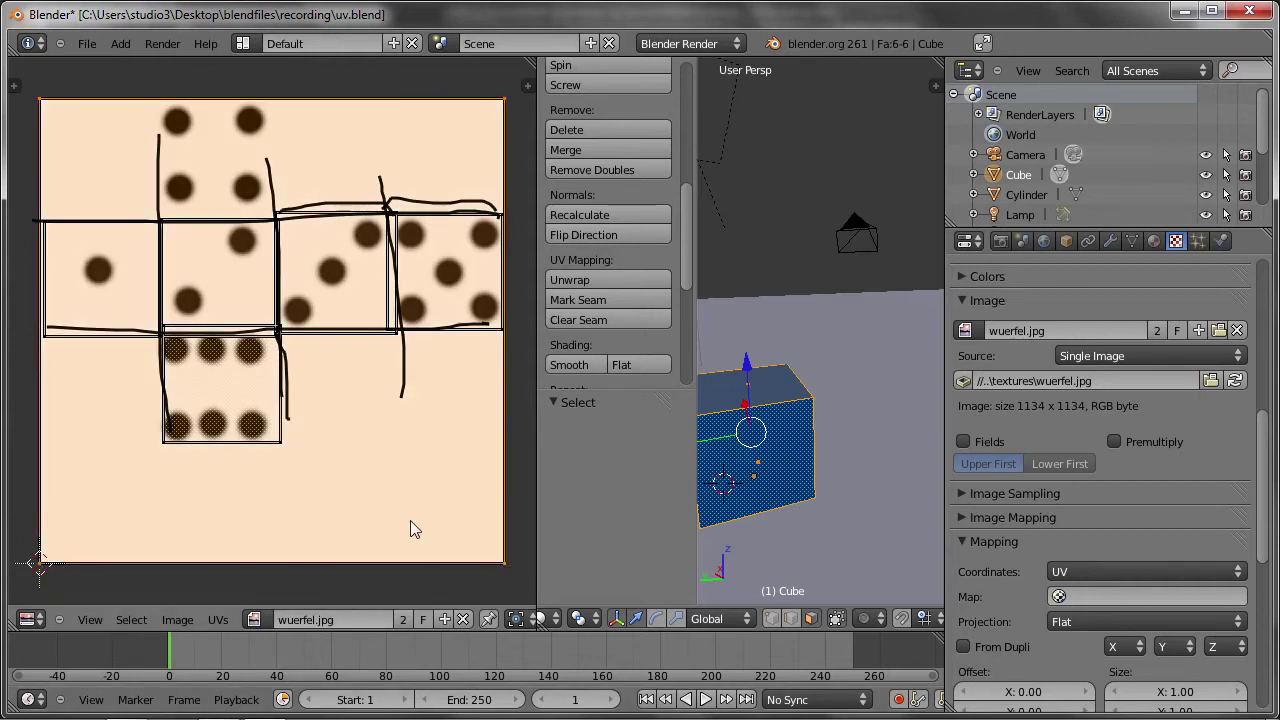
key("s")
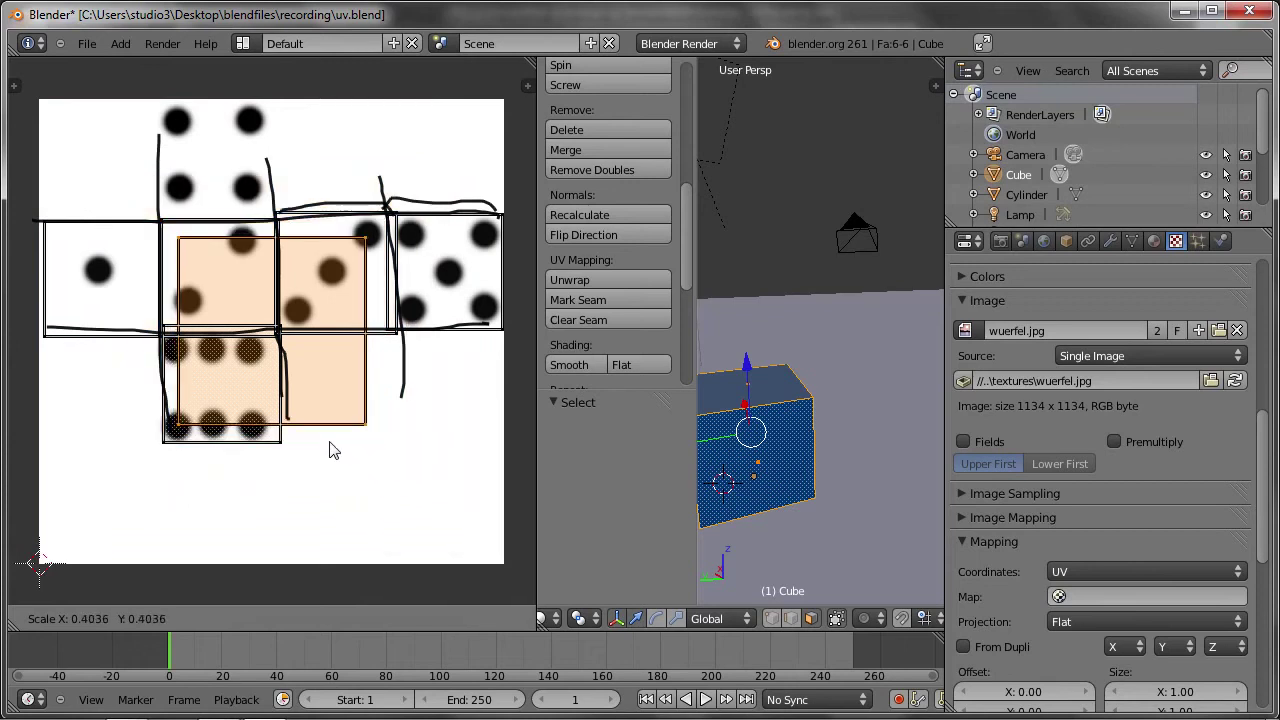
left_click(322, 428)
key("g")
left_click(272, 250)
key("s")
left_click(283, 311)
key("g")
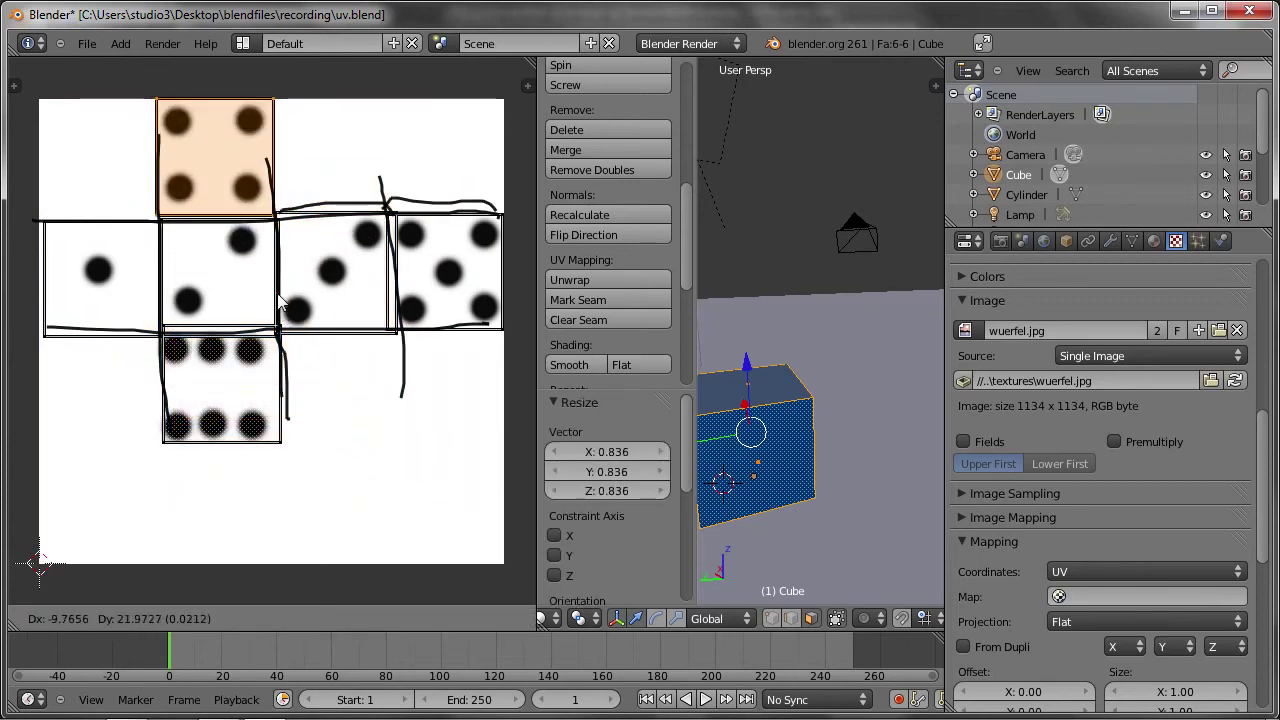
left_click(281, 304)
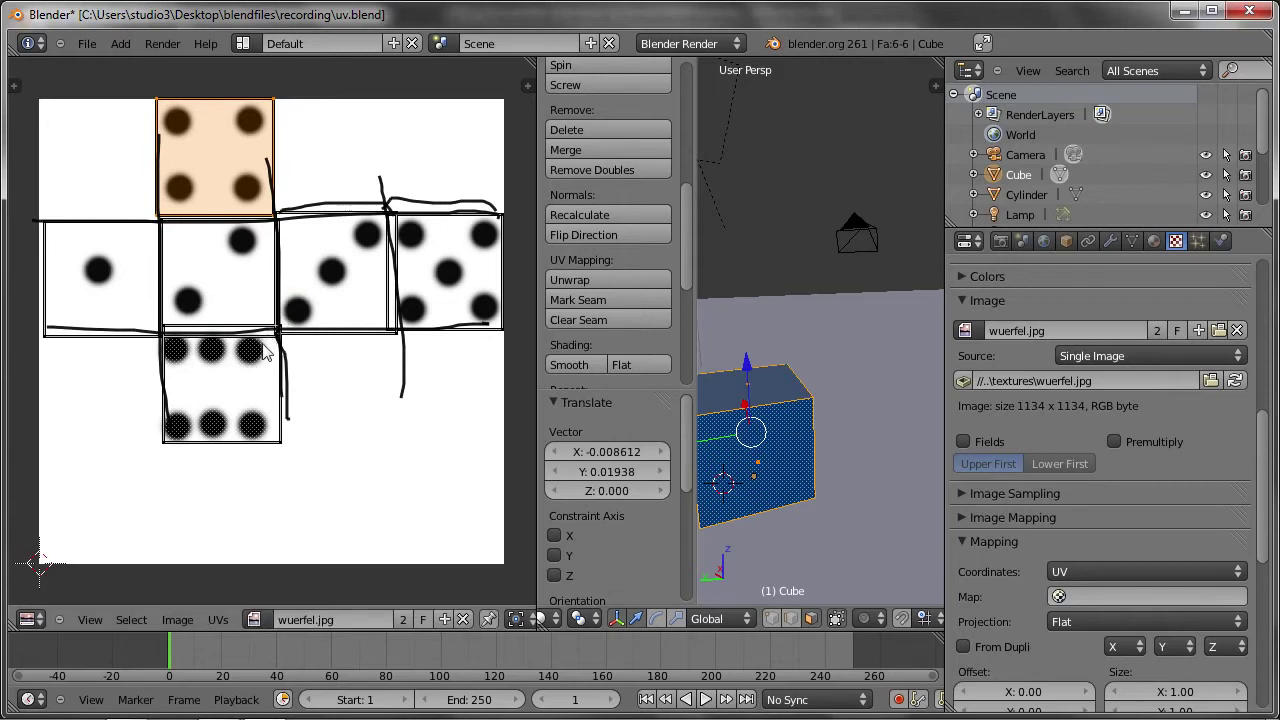
key("F12")
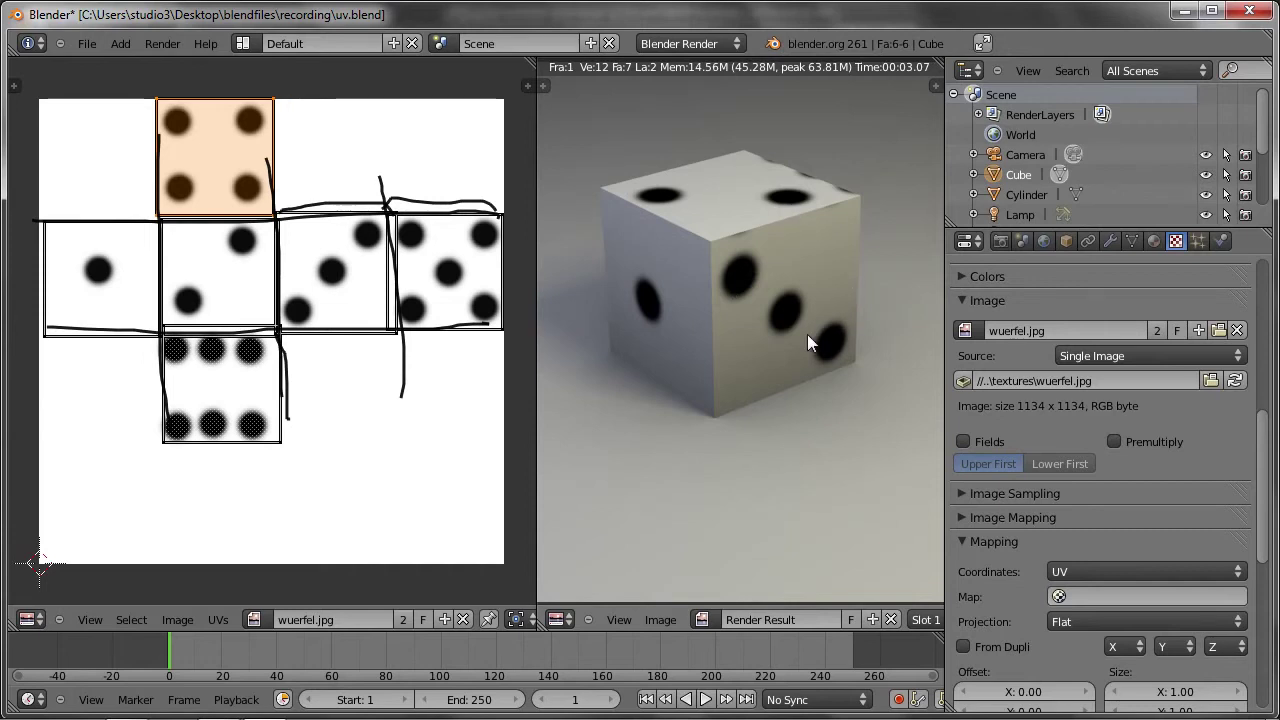
key("Escape")
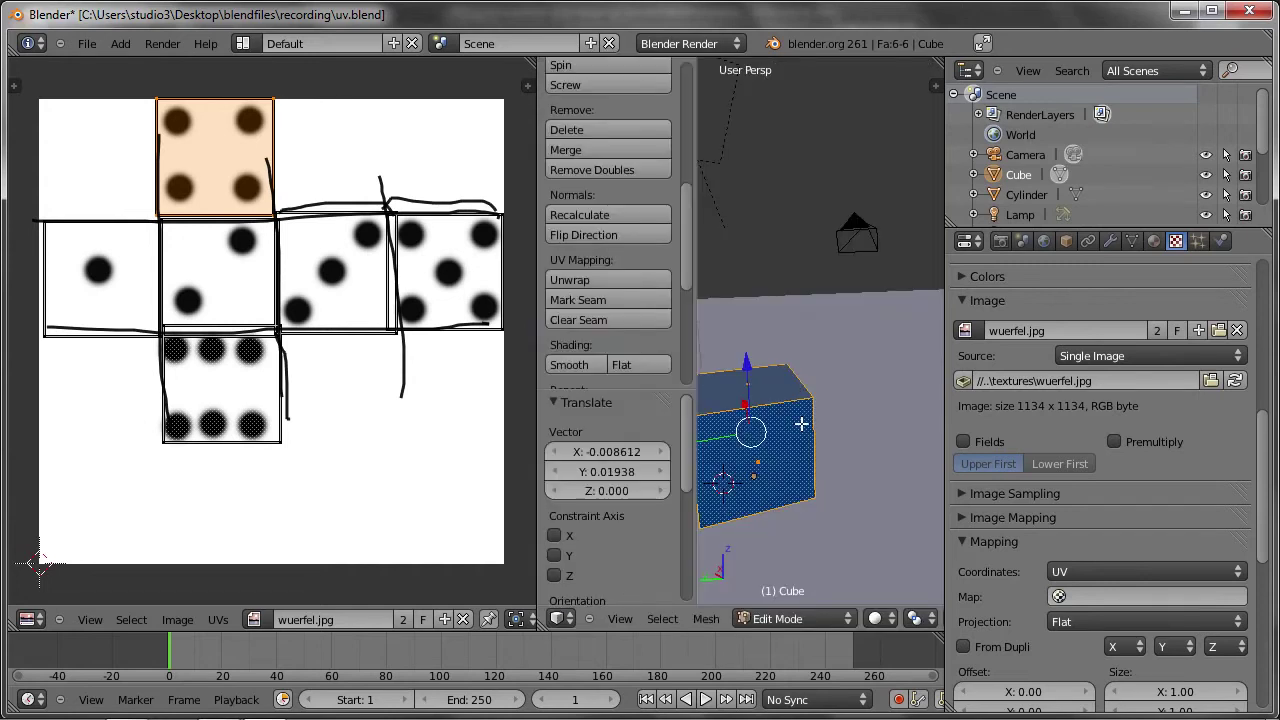
Switch to edge select mode and select five of the cube's edges.
middle_click_drag(780, 435, 808, 430, "shift")
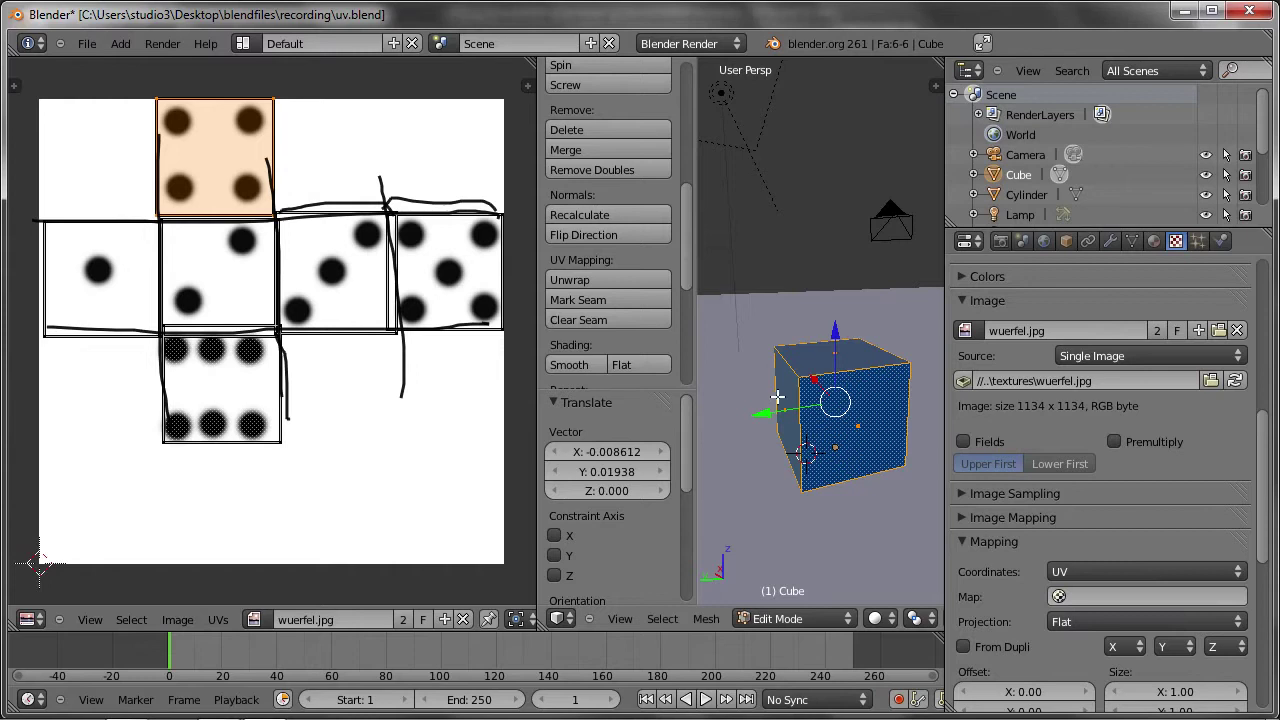
middle_click_drag(775, 396, 805, 422)
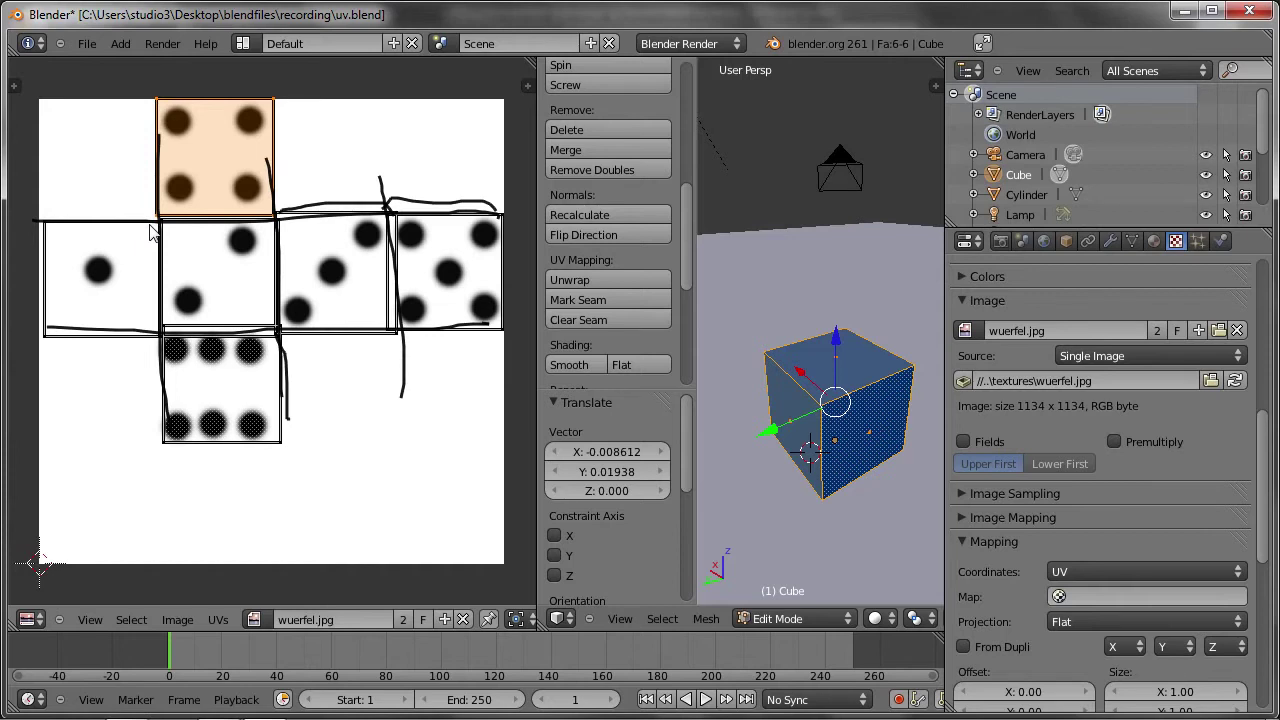
right_click(856, 393)
key("ctrl+Tab")
left_click(856, 393)
right_click(852, 395)
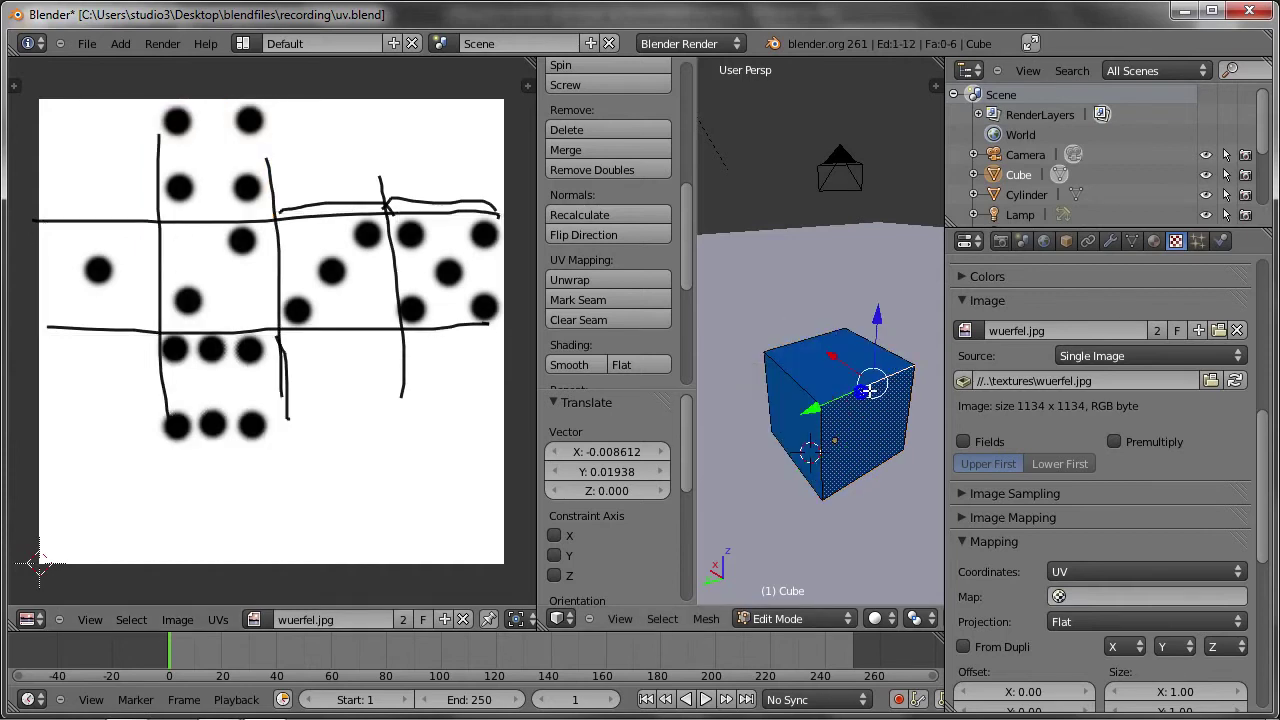
middle_click_drag(852, 395, 805, 335)
right_click(801, 329, "shift")
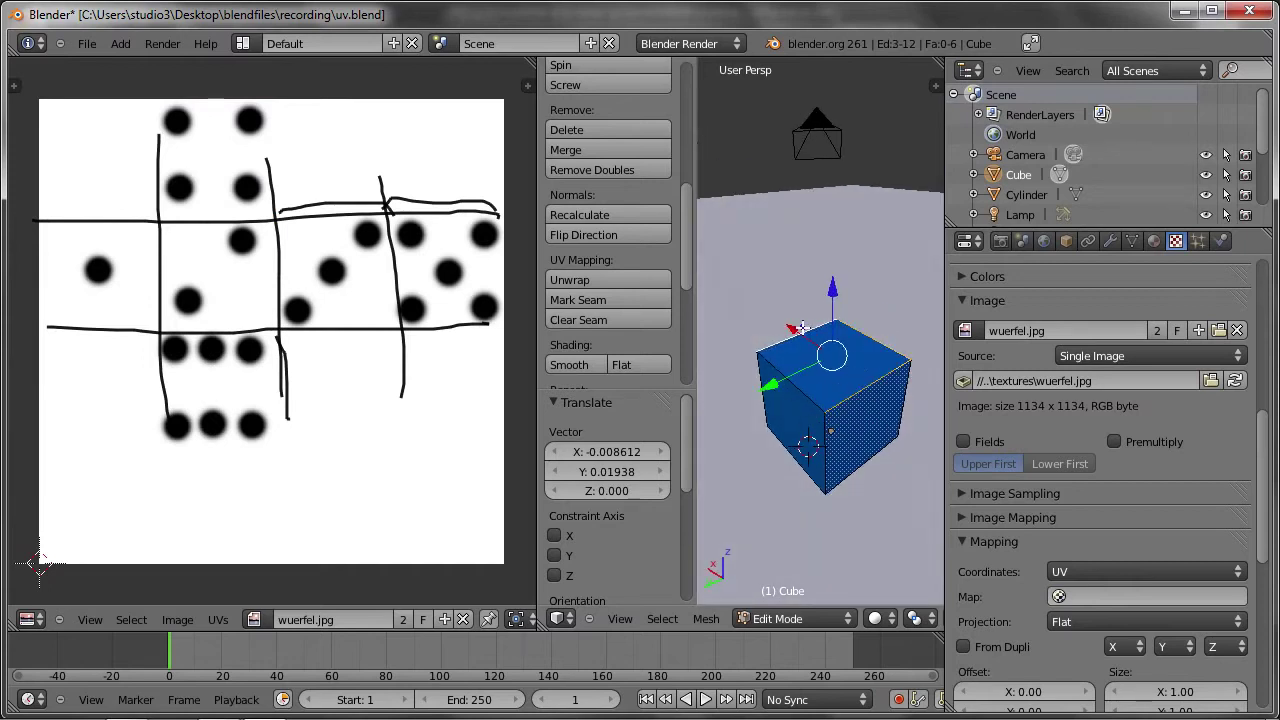
right_click(816, 451, "shift")
right_click(759, 411, "shift")
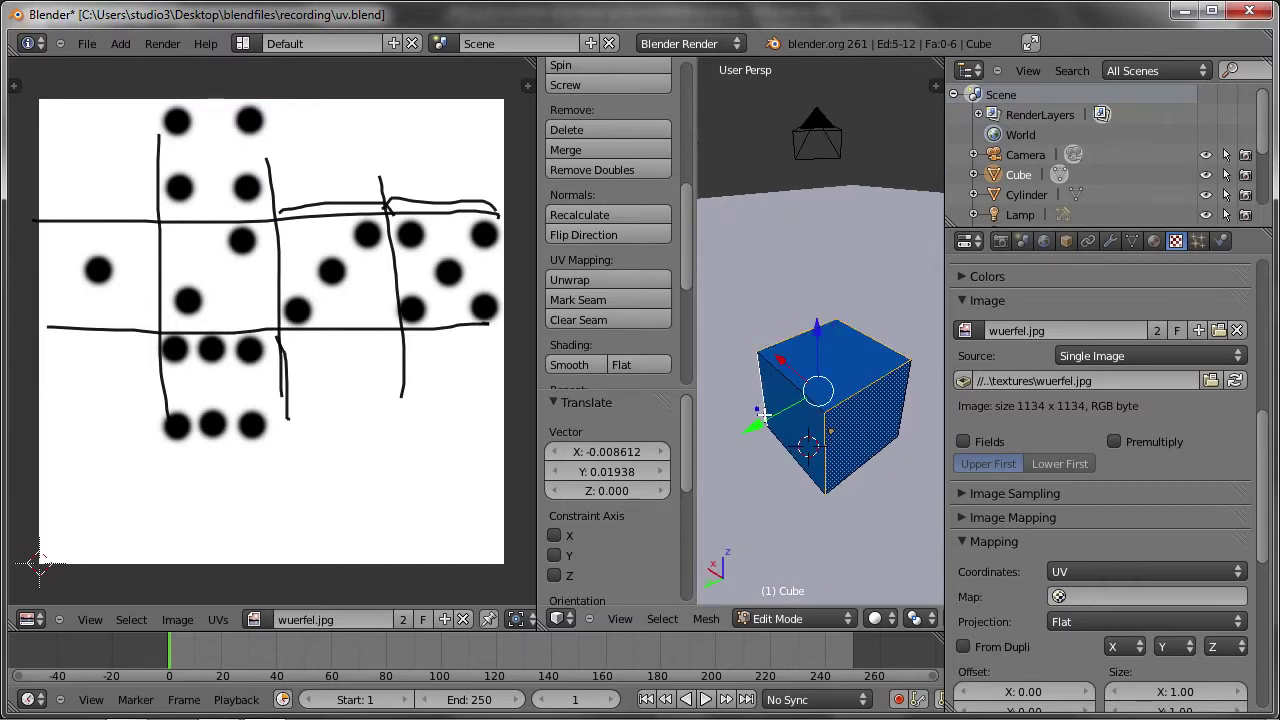
Maximize the 3D view, select the front-face edges, and sketch an arrow down the right face.
key("ctrl+Up")
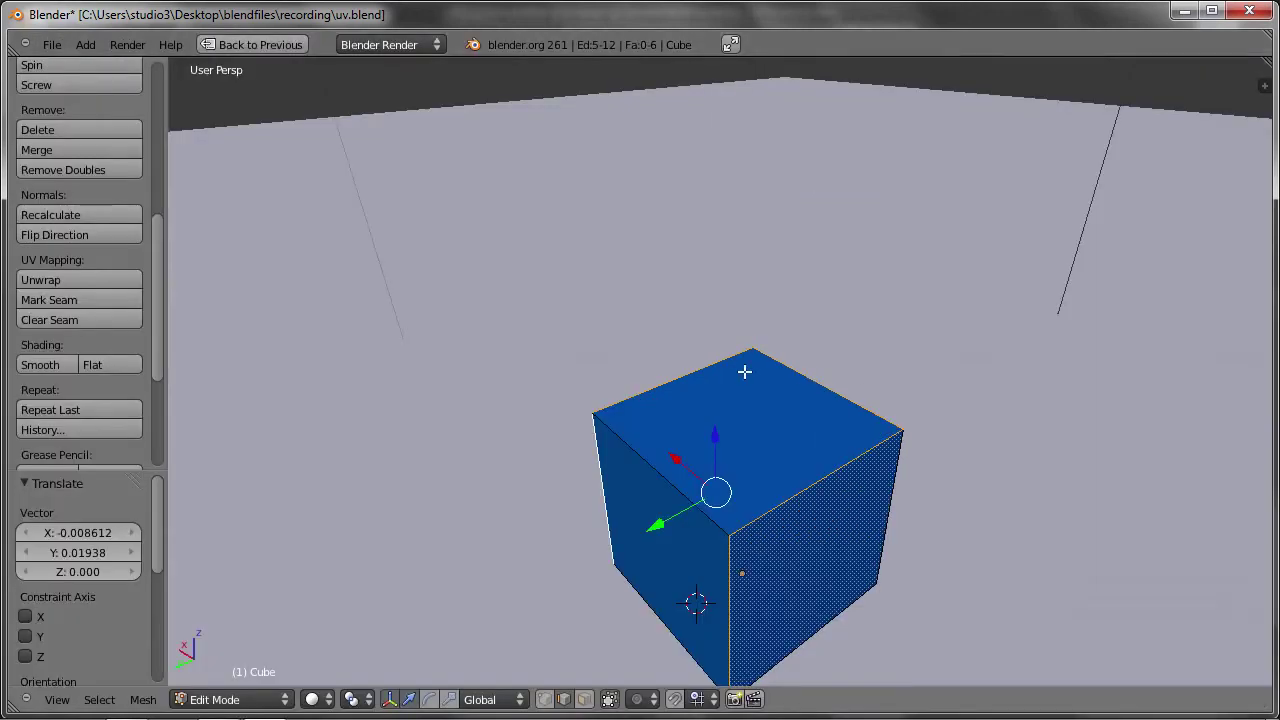
mouse_move(840, 448)
middle_mouse_down()
mouse_move(834, 429)
mouse_move(838, 442)
middle_mouse_up()
right_click(796, 282)
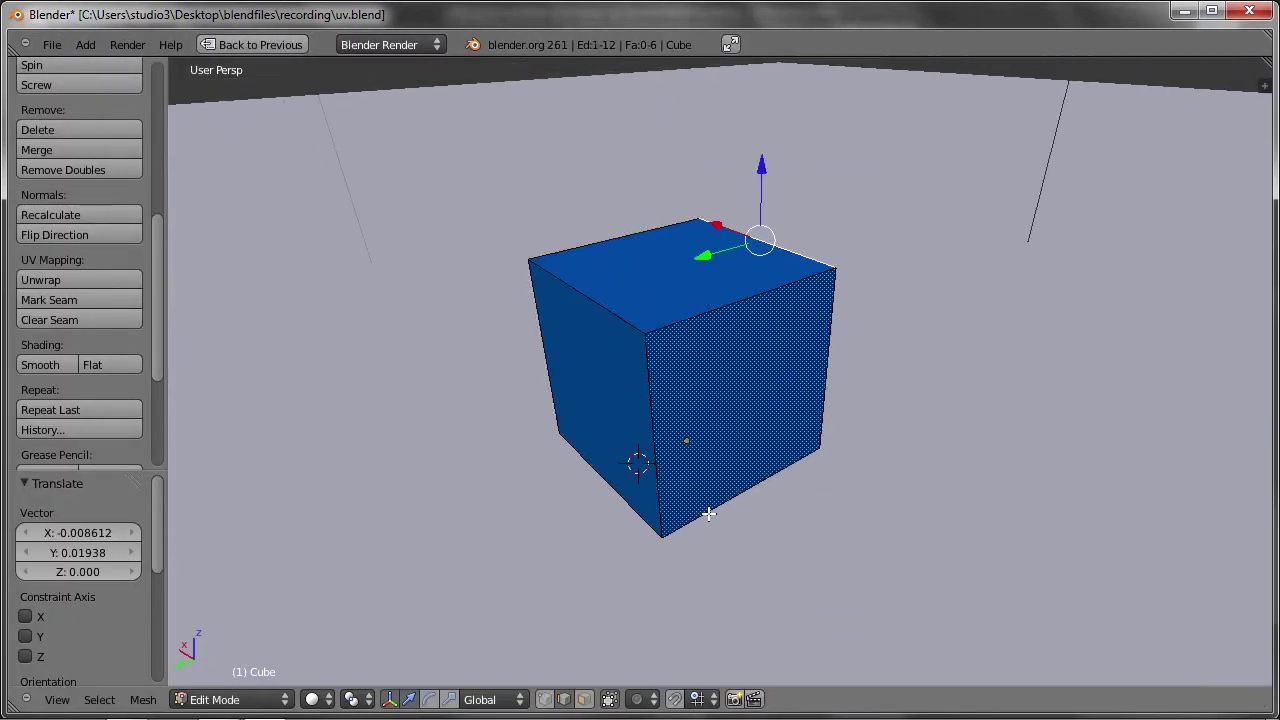
right_click(668, 350)
right_click(755, 300, "shift")
right_click(831, 310, "shift")
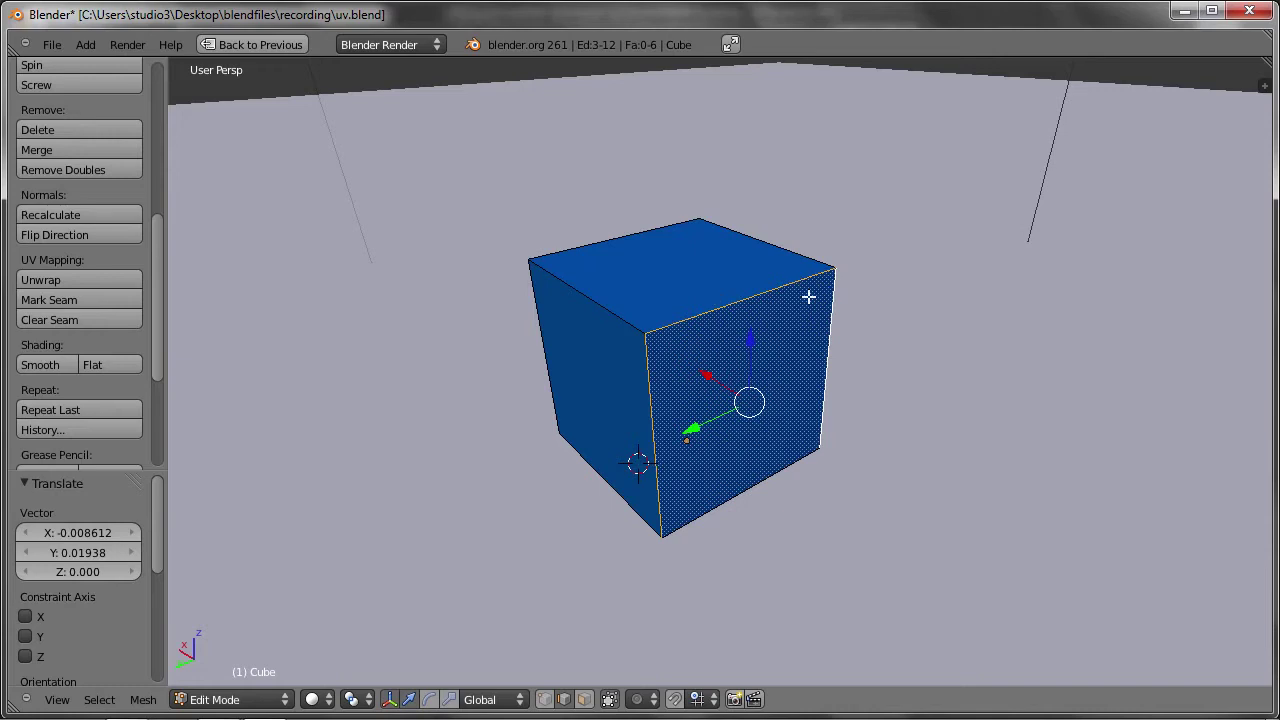
mouse_move(703, 452)
middle_mouse_down()
mouse_move(757, 359)
mouse_move(748, 334)
mouse_move(766, 380)
mouse_move(750, 373)
middle_mouse_up()
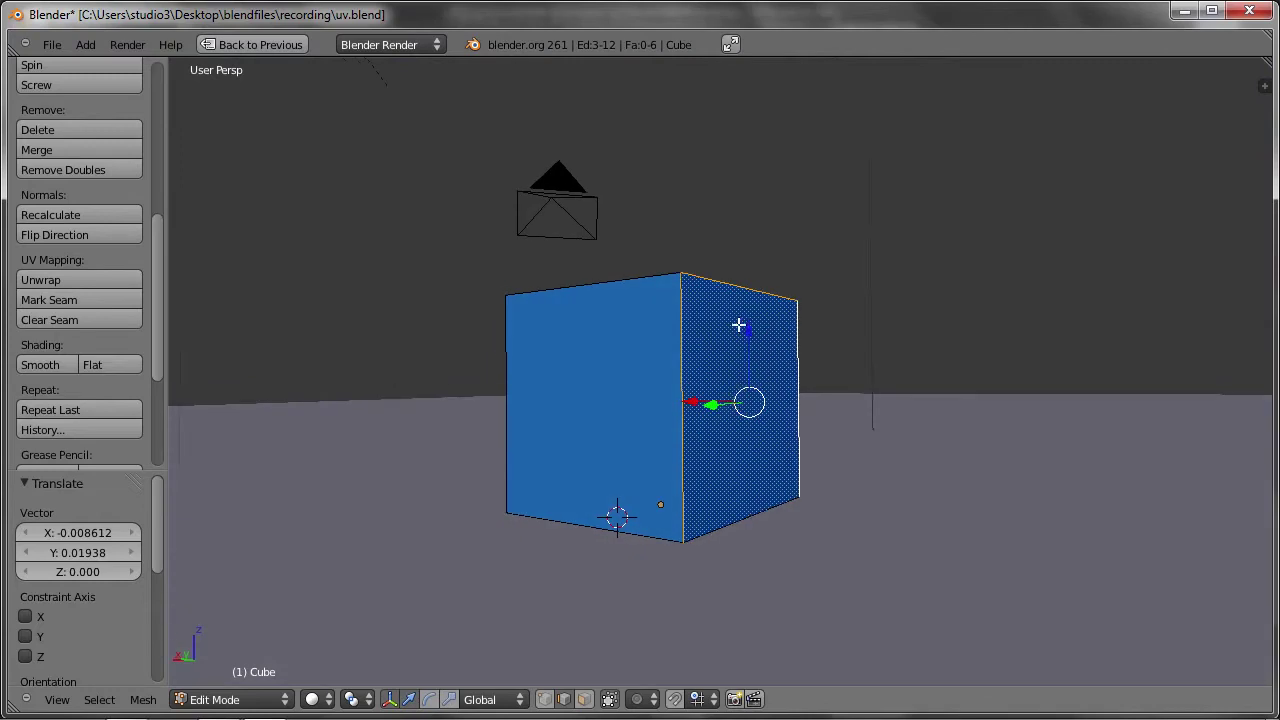
mouse_move(740, 323)
left_mouse_down()
mouse_move(831, 329)
mouse_move(897, 512)
mouse_move(918, 482)
left_mouse_up()
middle_click_drag(800, 405, 782, 434)
Select the left-face edges and draw a curved arrow from the cube's top-left.
mouse_move(600, 398)
middle_mouse_down()
mouse_move(808, 417)
mouse_move(737, 434)
middle_mouse_up()
right_click(697, 433)
right_click(626, 322, "shift")
right_click(474, 403, "shift")
middle_click_drag(554, 401, 565, 419)
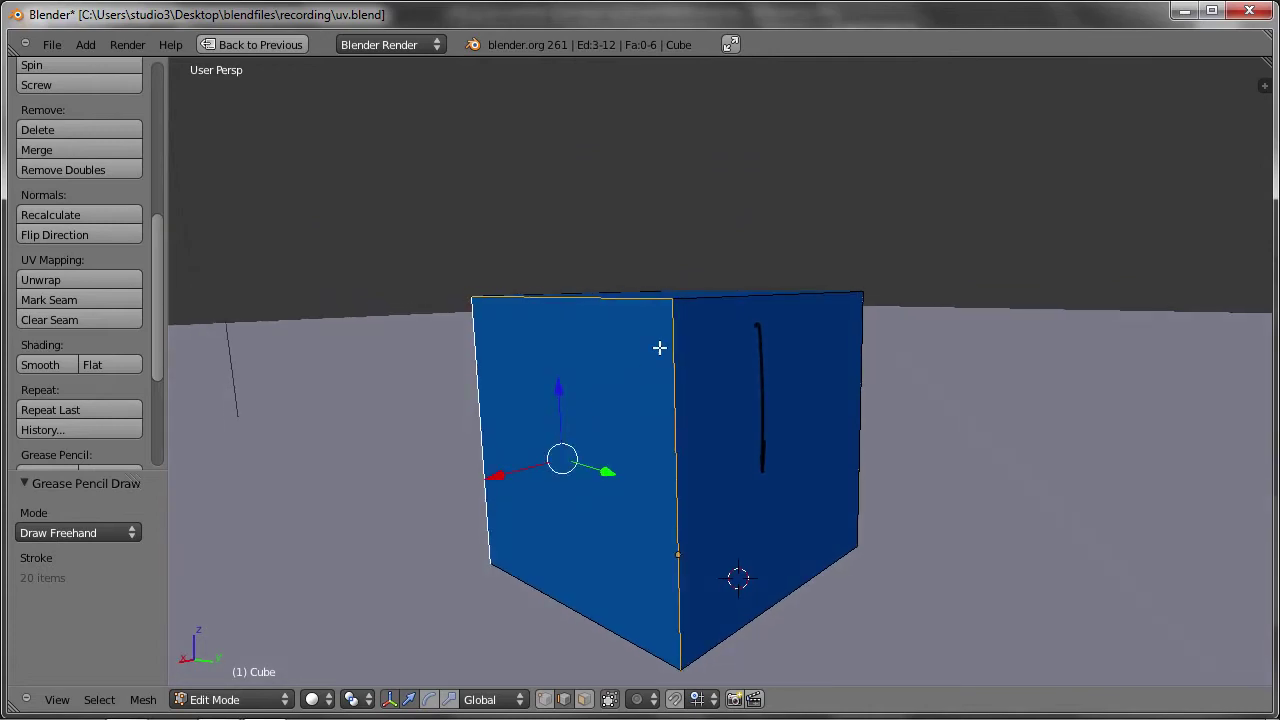
scroll(606, 394, "down", 1)
scroll(600, 417, "down", 3)
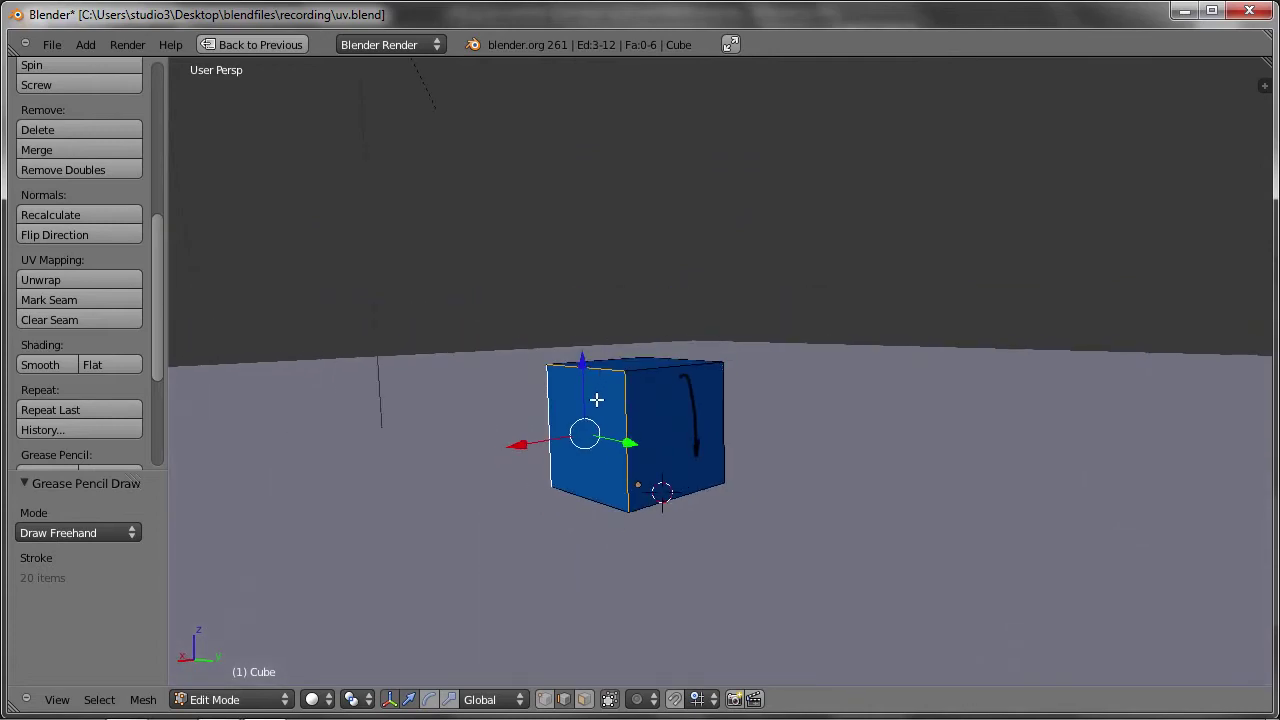
mouse_move(593, 406)
left_mouse_down()
mouse_move(531, 457)
mouse_move(533, 517)
mouse_move(553, 510)
left_mouse_up()
mouse_move(743, 371)
middle_mouse_down()
mouse_move(642, 417)
mouse_move(691, 449)
mouse_move(883, 403)
mouse_move(555, 382)
middle_mouse_up()
Select the cube's left vertical edge and sketch a curved arrow left of the cube.
right_click(481, 376)
right_click(514, 409)
right_click(460, 408)
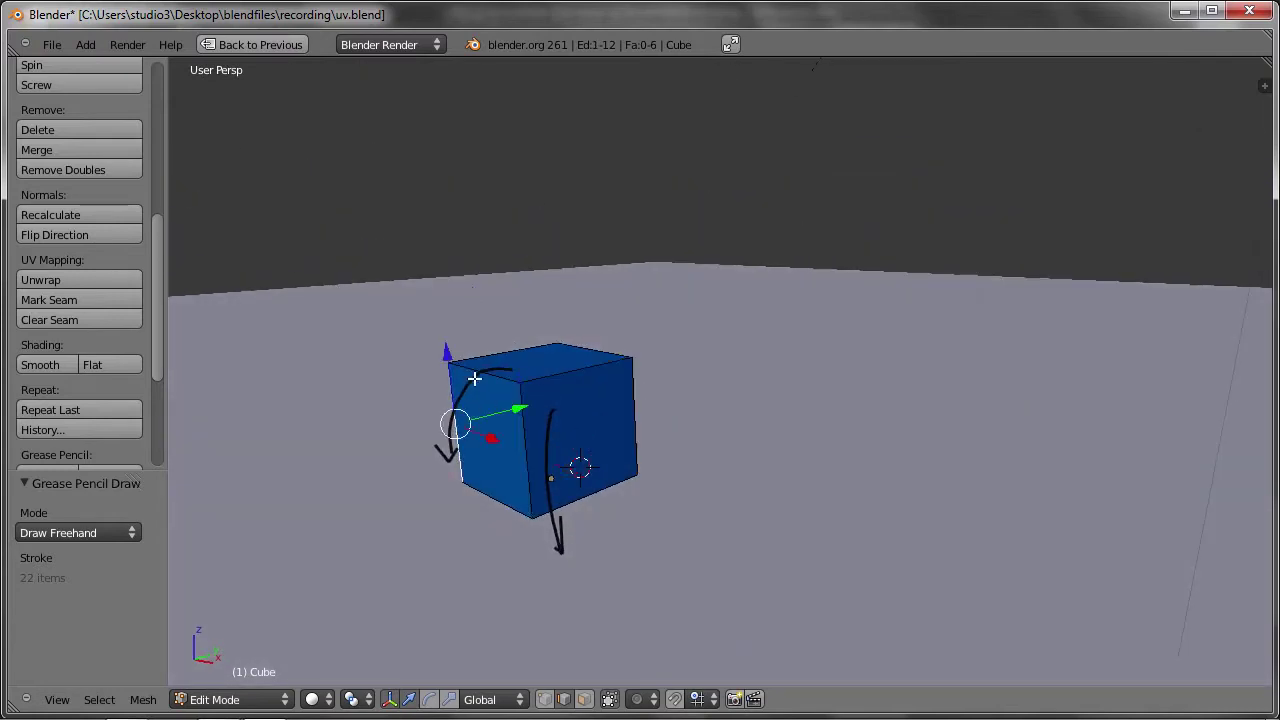
mouse_move(488, 408)
left_mouse_down()
mouse_move(403, 514)
mouse_move(429, 513)
left_mouse_up()
mouse_move(717, 317)
middle_mouse_down()
mouse_move(691, 409)
mouse_move(571, 380)
mouse_move(531, 327)
mouse_move(511, 328)
middle_mouse_up()
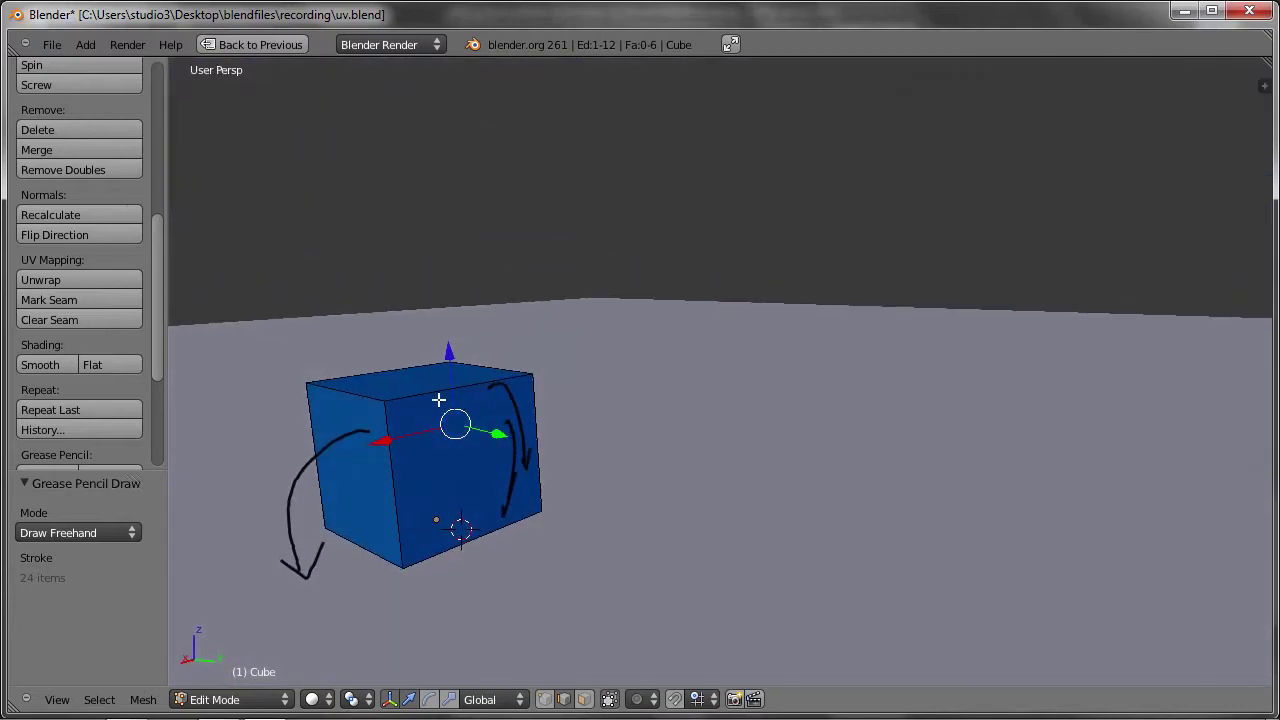
middle_click_drag(492, 395, 403, 452)
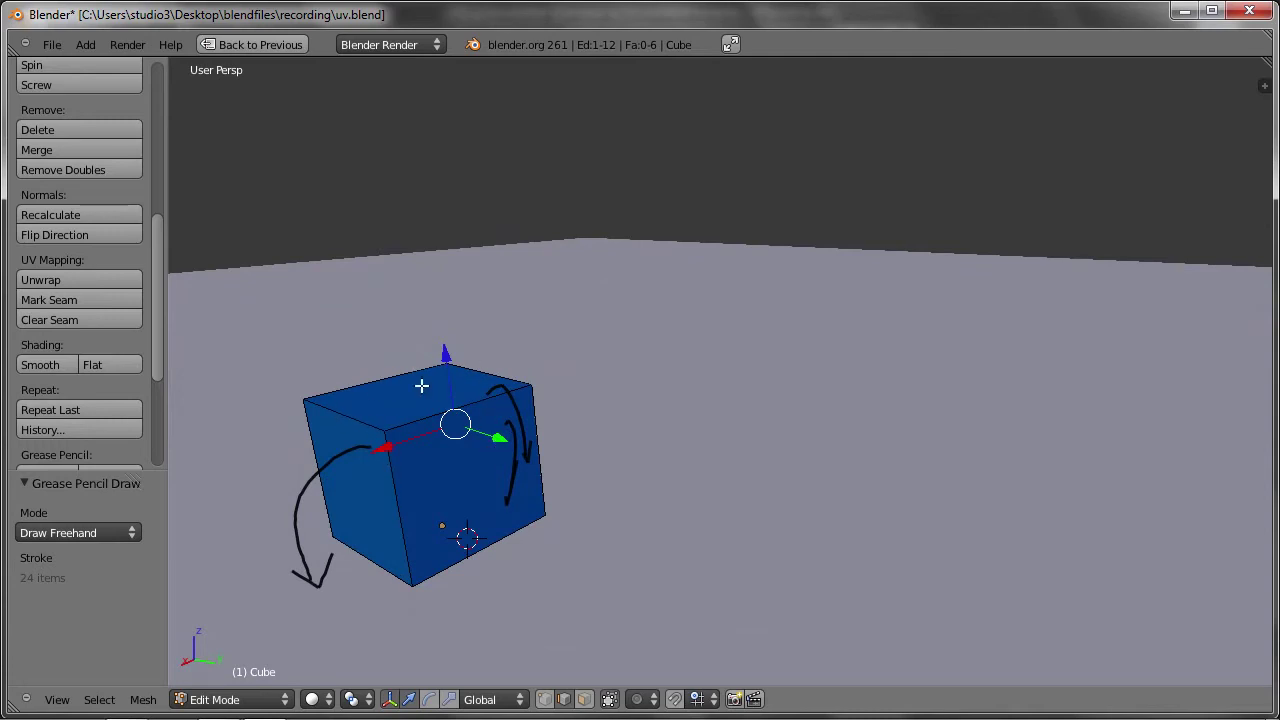
Delete the grease pencil layer holding the sketched arrows from the side panel.
key("n")
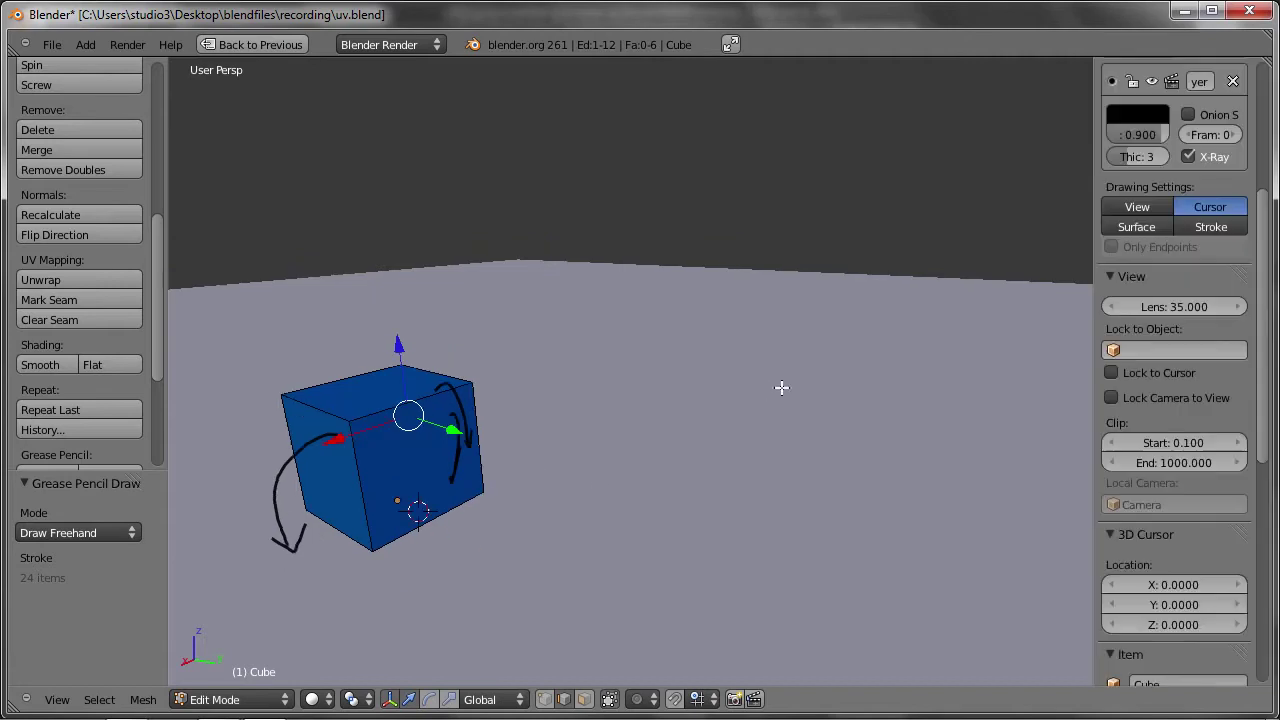
scroll(1197, 298, "up", 4)
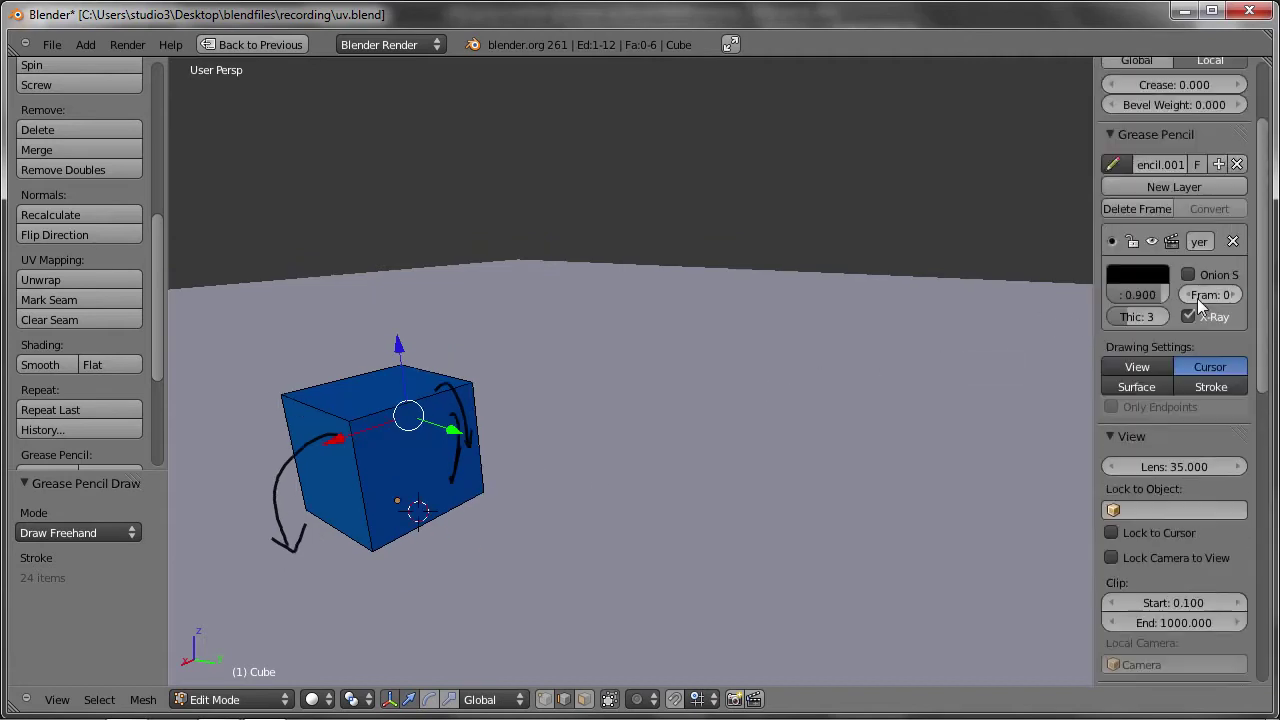
left_click(1240, 236)
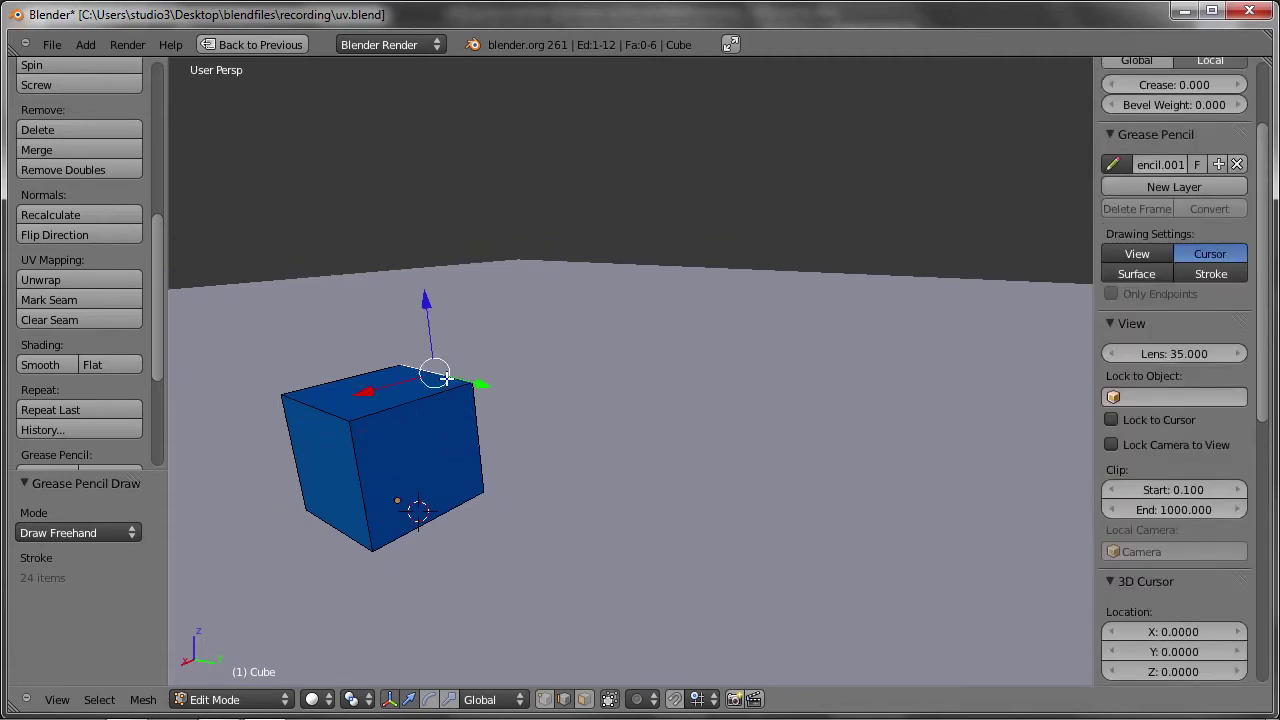
Mark the three edges around the cube's right face as UV seams.
key("KP_Decimal")
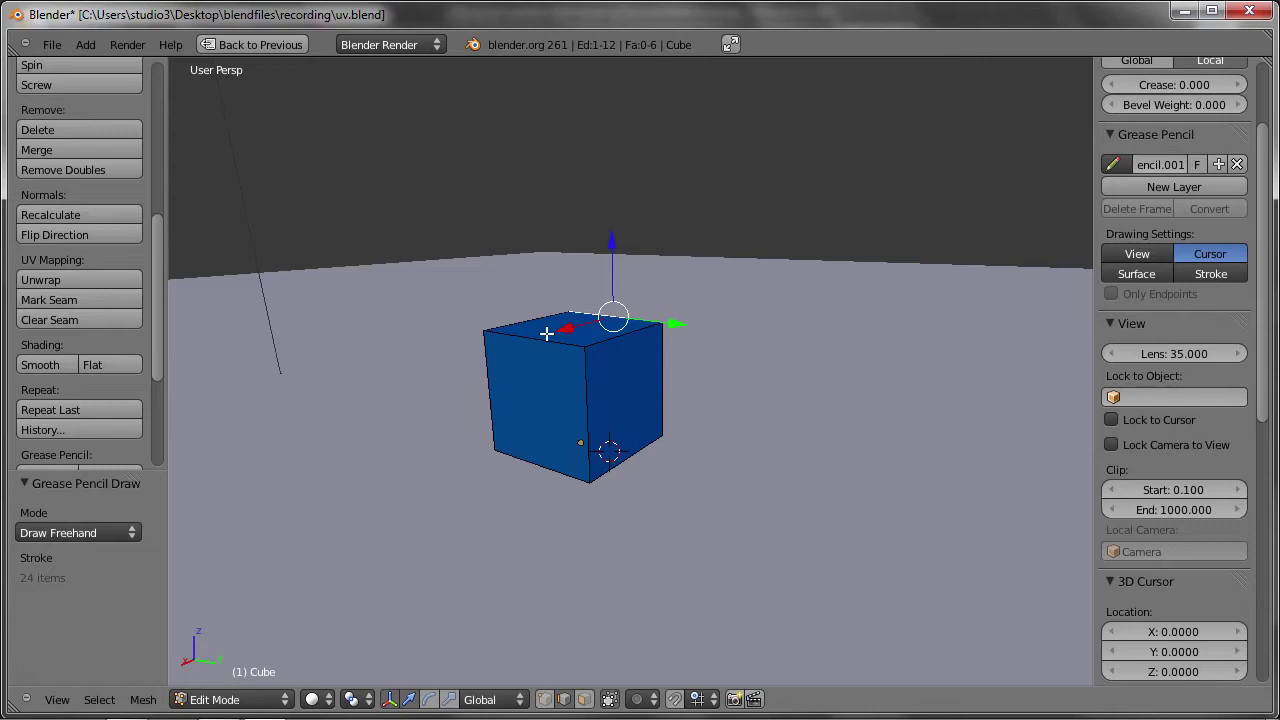
mouse_move(543, 354)
middle_mouse_down()
mouse_move(617, 371)
mouse_move(413, 357)
middle_mouse_up()
scroll(611, 357, "up", 8)
scroll(611, 357, "down", 3)
scroll(611, 357, "down", 5)
right_click(552, 359)
right_click(580, 317, "shift")
right_click(638, 349, "shift")
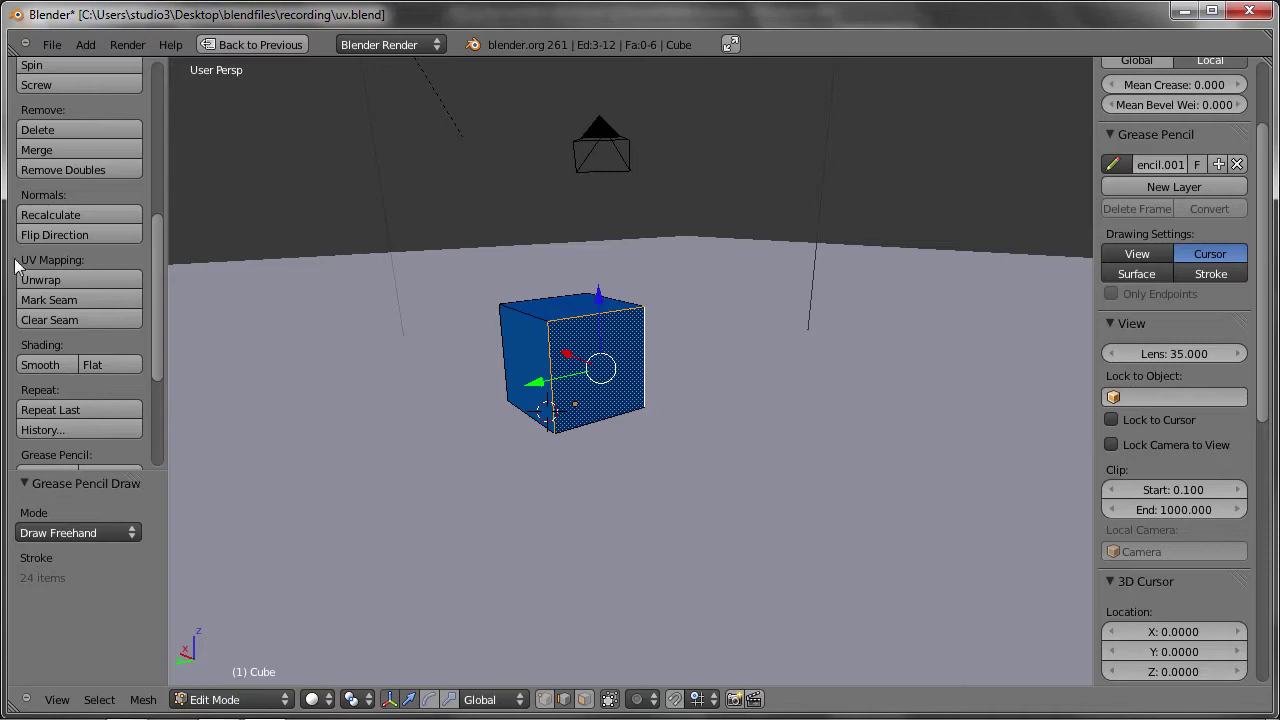
left_click(94, 302)
Select the whole mesh and restore the split layout with the UV editor.
key("KP_Decimal")
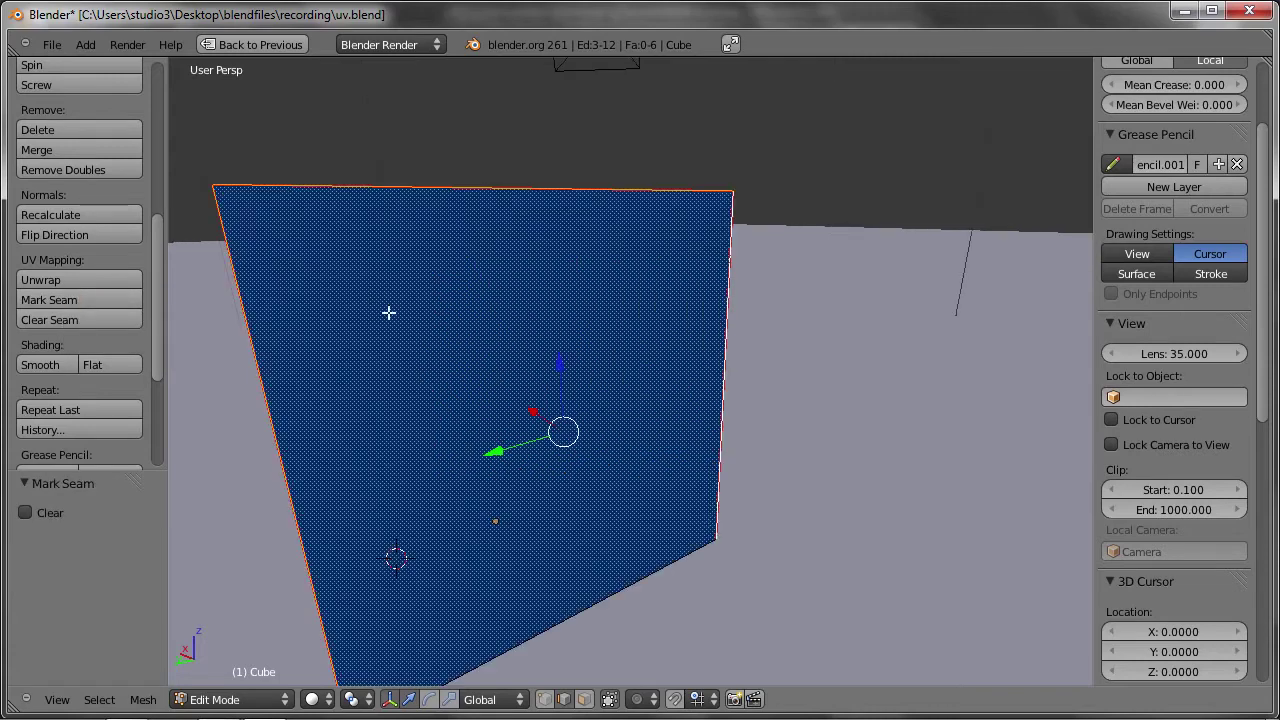
scroll(419, 314, "down", 5)
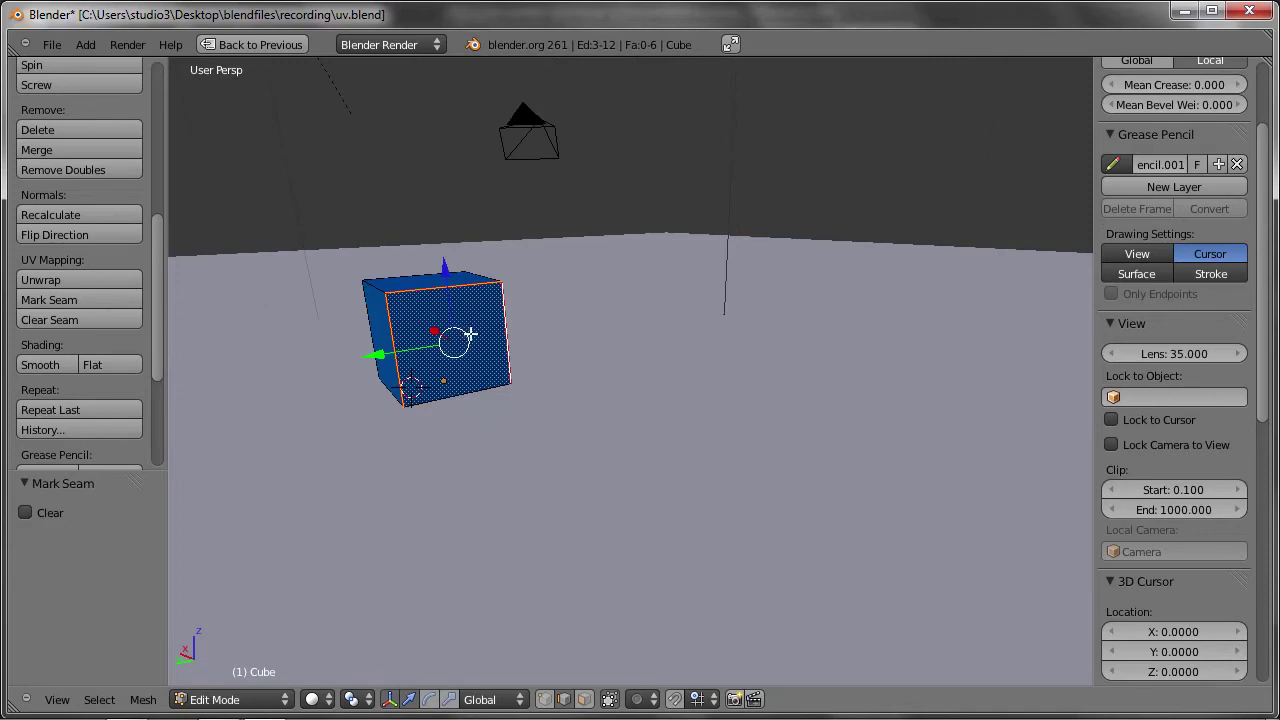
key("a")
key("ctrl+Up")
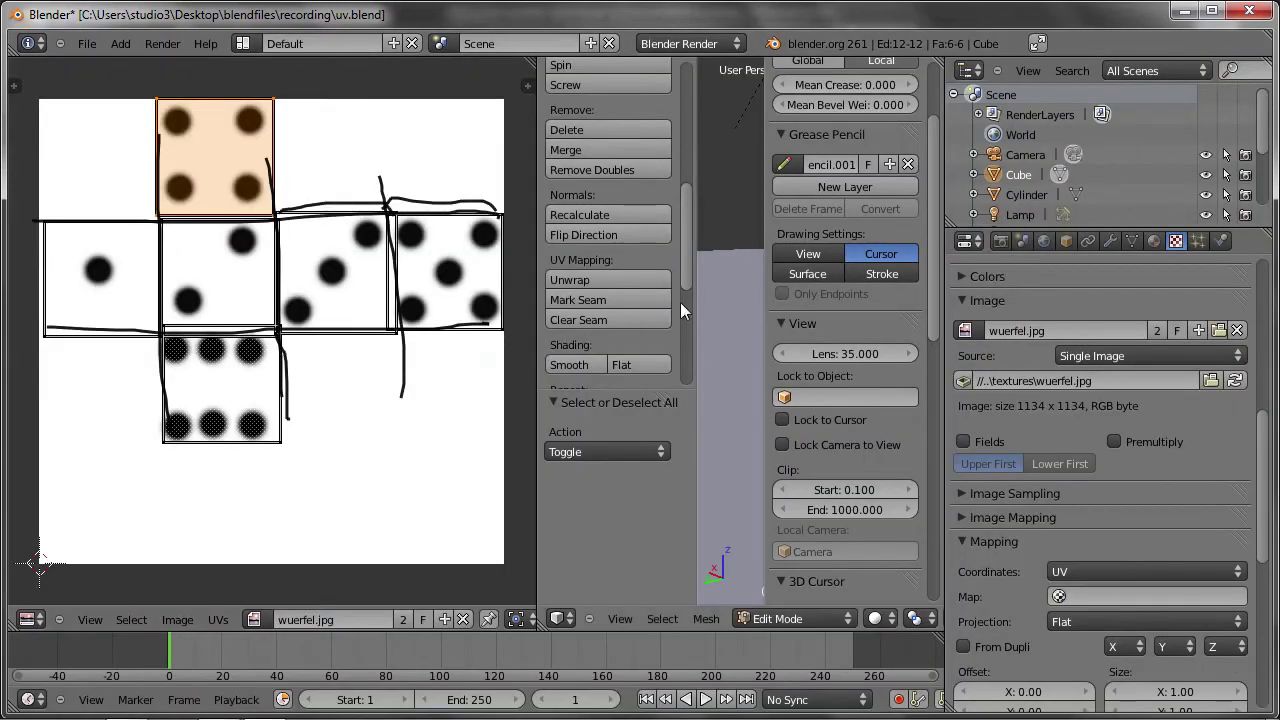
Re-unwrap the cube's UVs and unlink wuerfel.jpg from the UV editor.
left_click(608, 280)
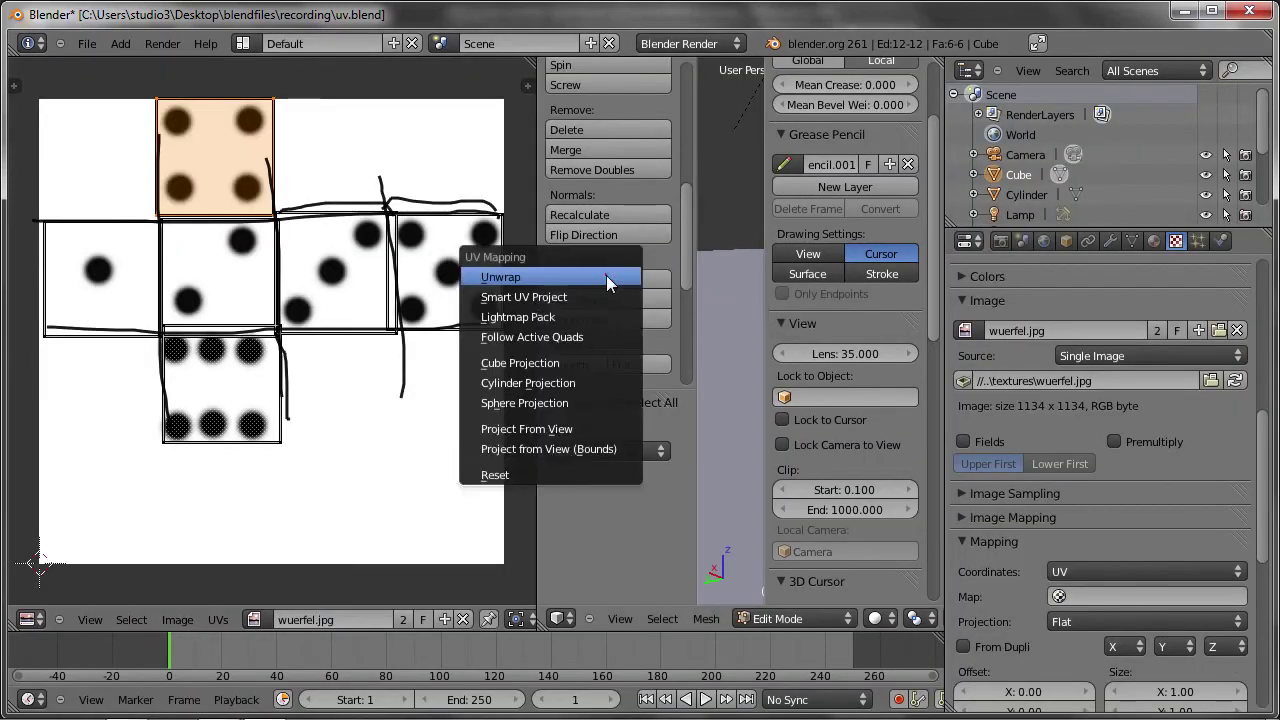
left_click(606, 276)
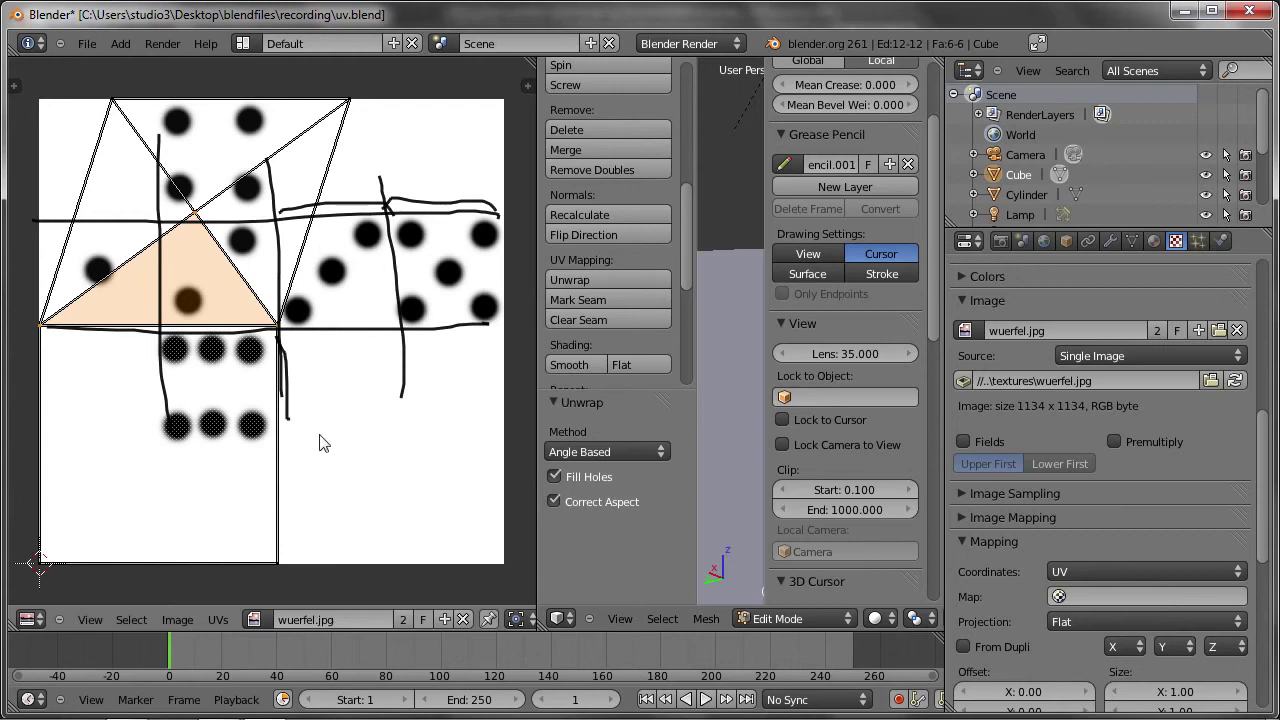
left_click(311, 401)
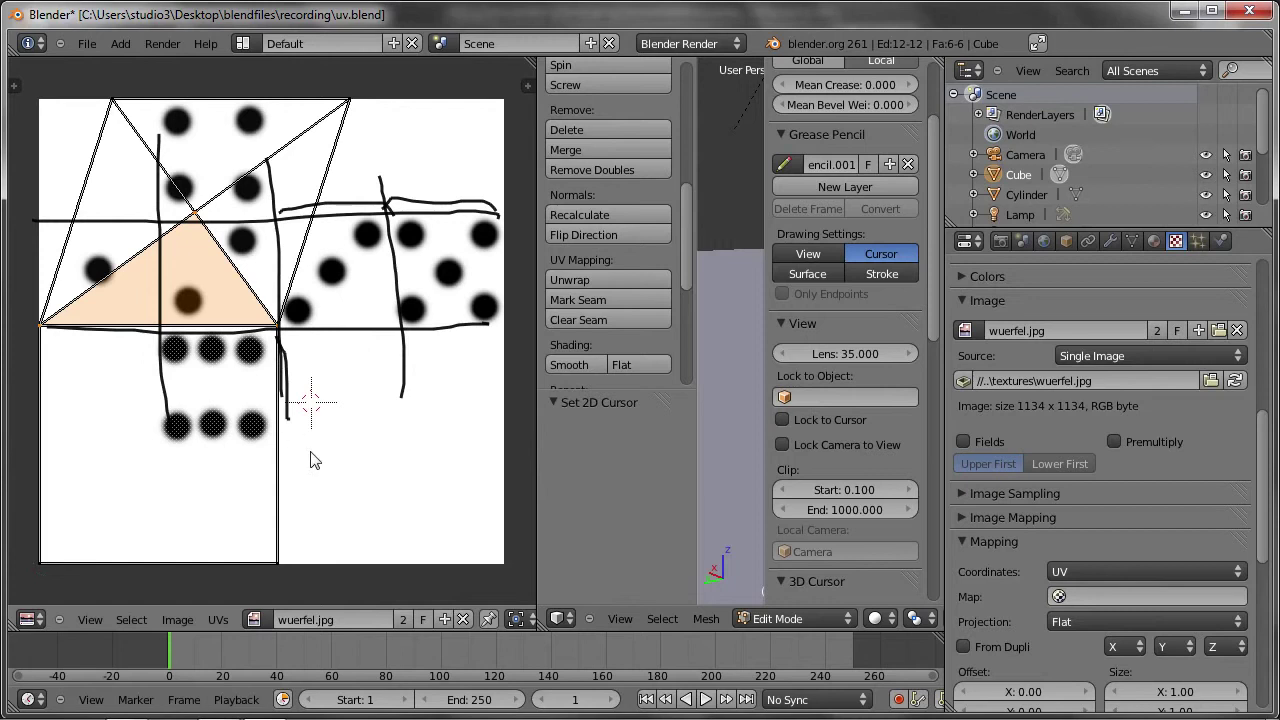
left_click(464, 619)
Select the UV vertices of the unwrapped square.
scroll(257, 337, "up", 1)
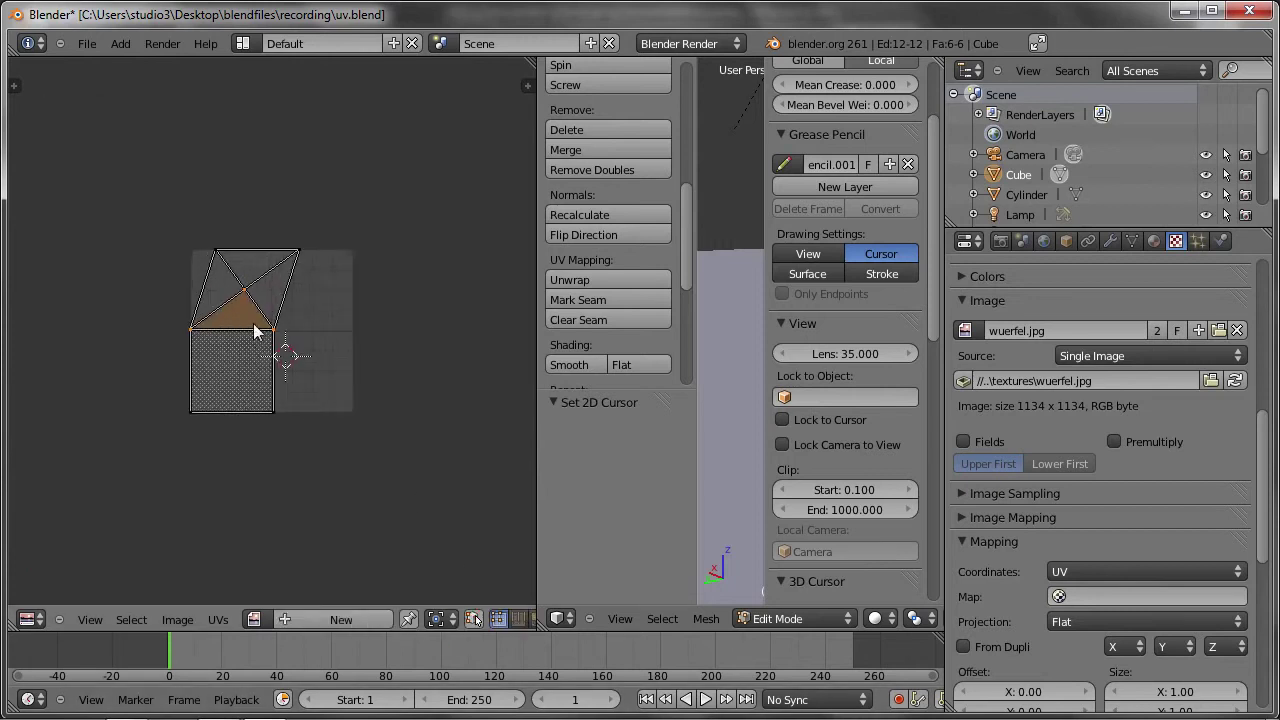
scroll(257, 330, "up", 3)
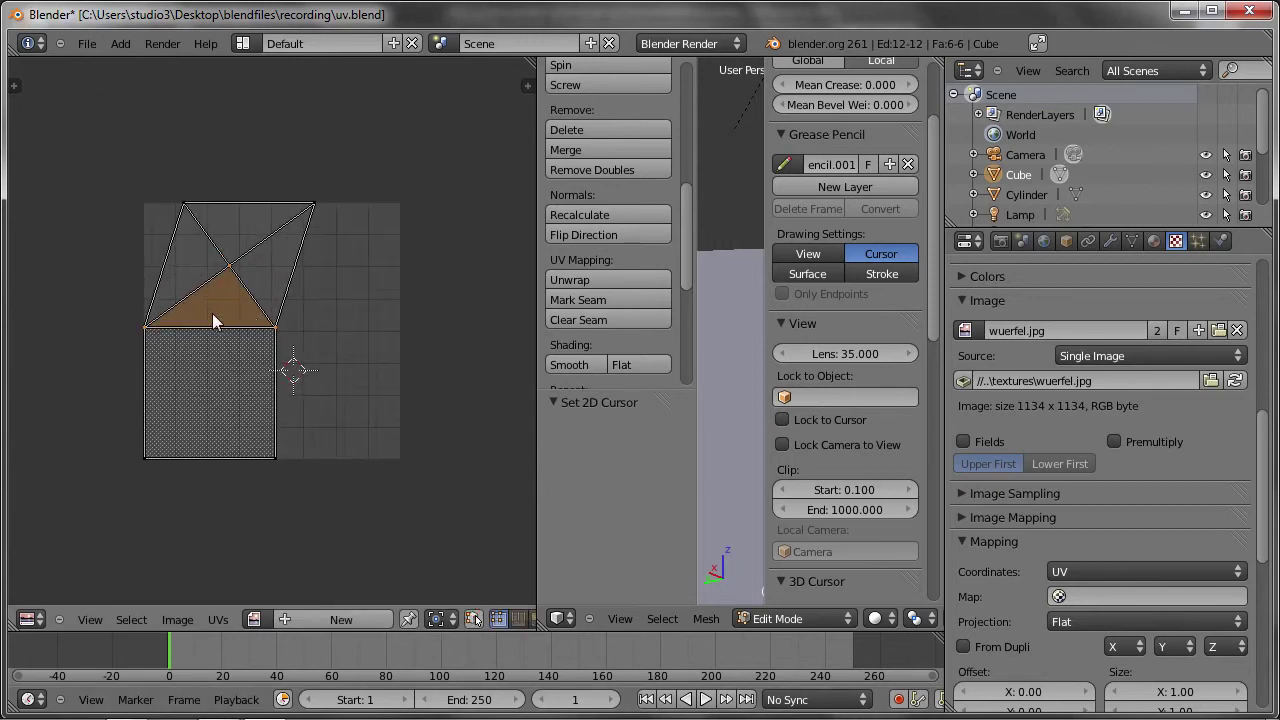
left_click(150, 330)
left_click(147, 452)
left_click(288, 457, "shift")
left_click(277, 328, "shift")
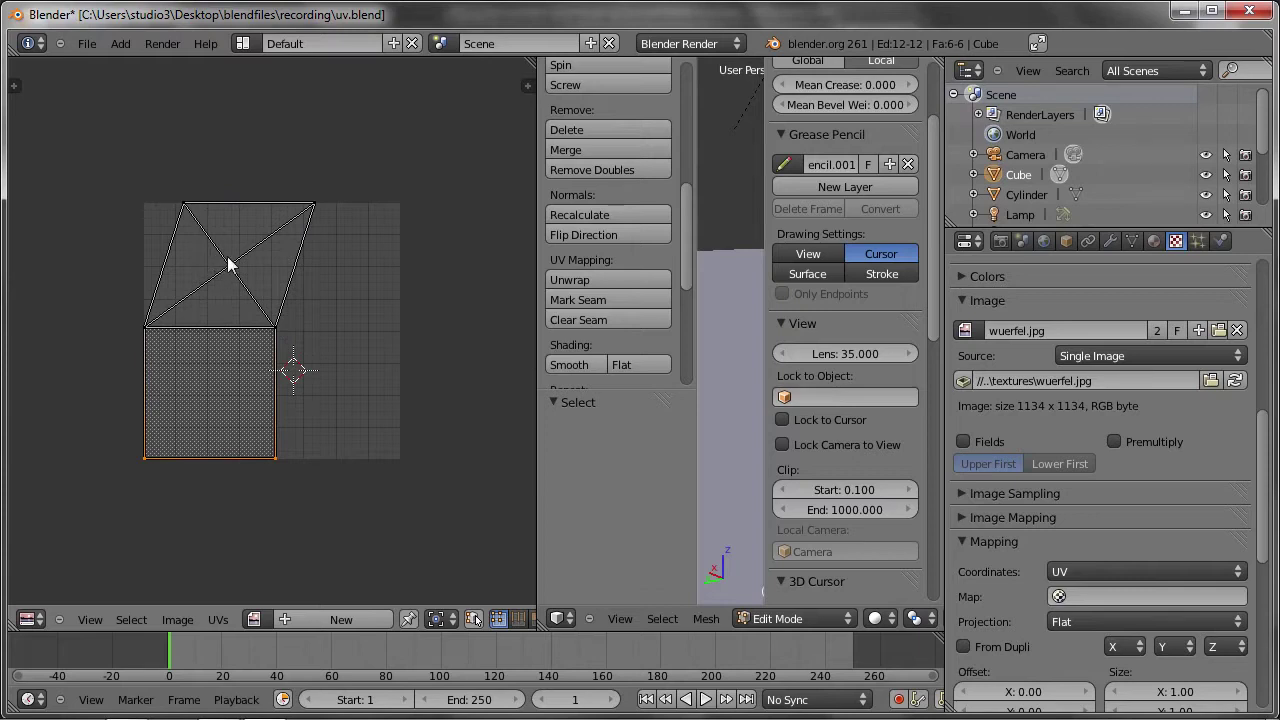
Maximize the 3D view to fill the window.
scroll(215, 270, "up", 4)
scroll(175, 195, "up", 2)
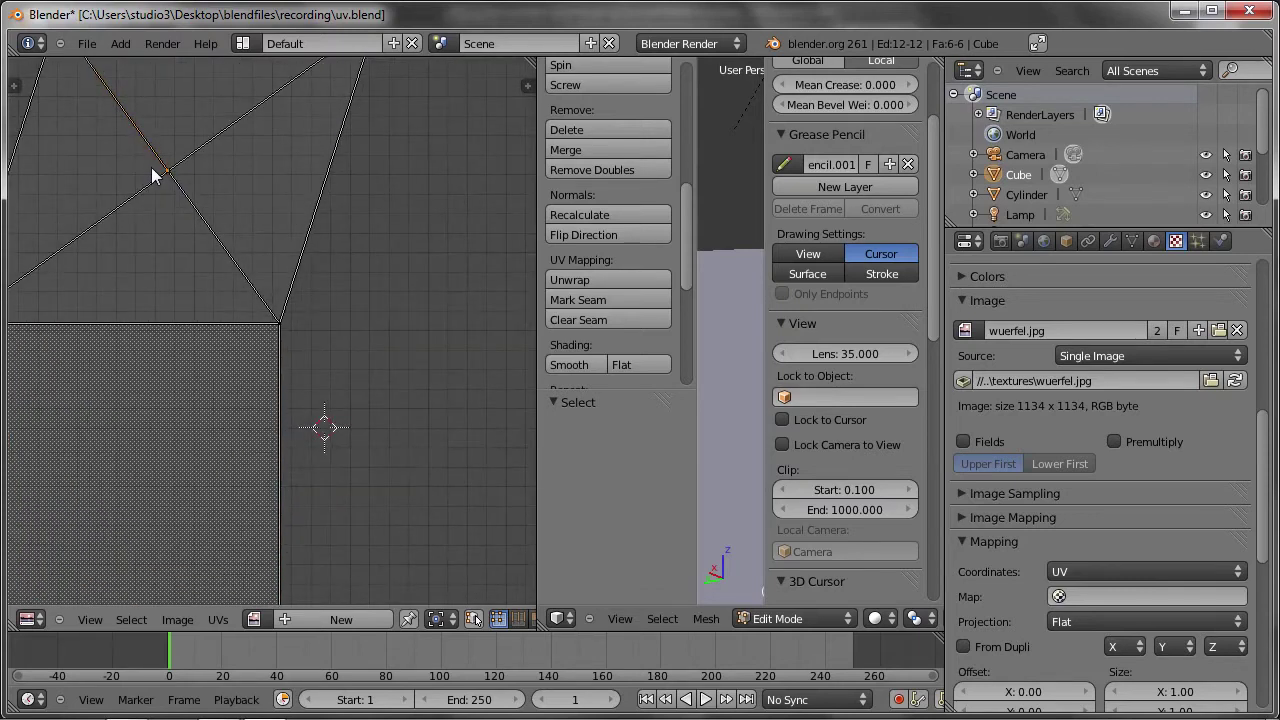
scroll(282, 243, "down", 4)
key("ctrl+Up")
key("ctrl+Up")
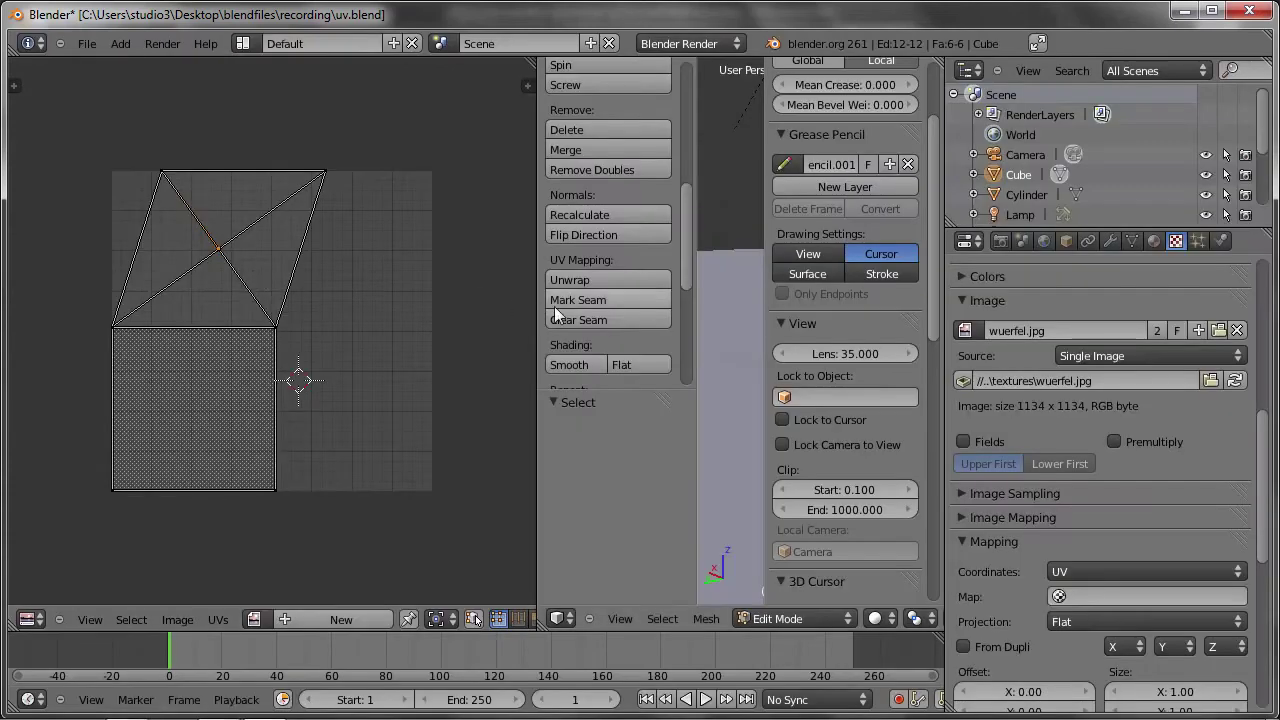
key("ctrl+Up")
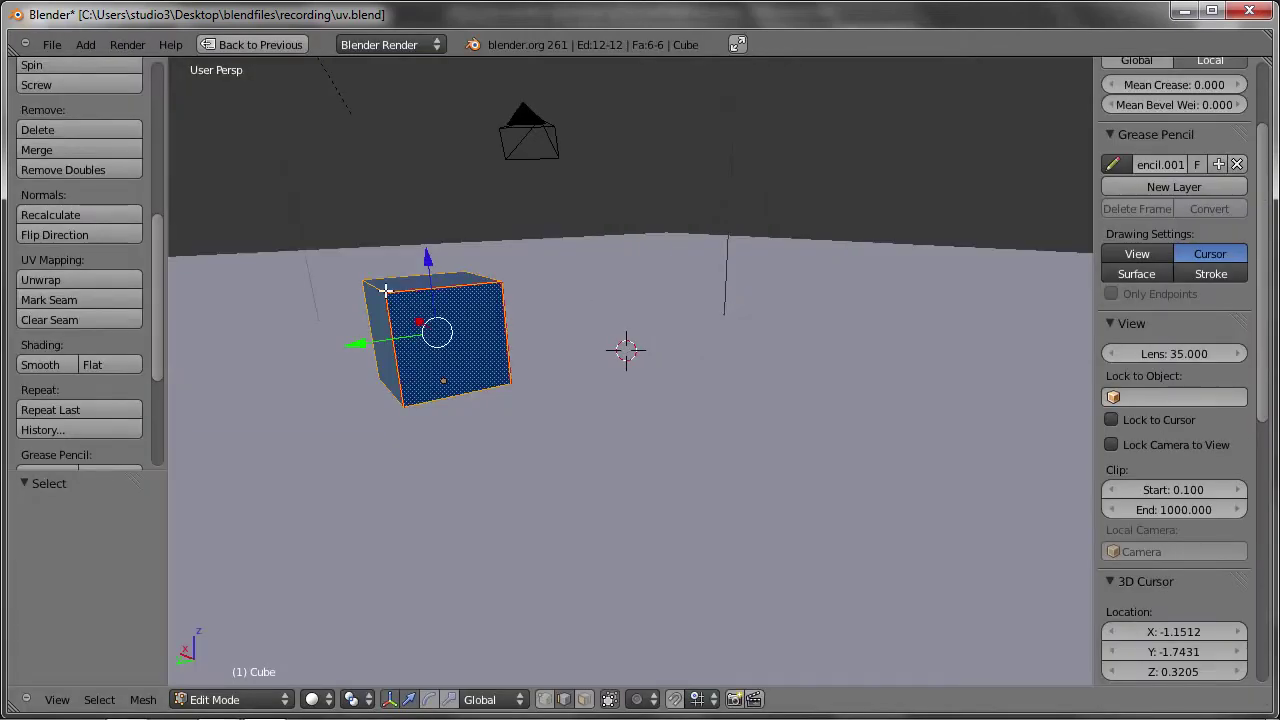
Select the cube's front vertical edge and two edges at its top-right corner.
middle_click_drag(386, 291, 440, 346)
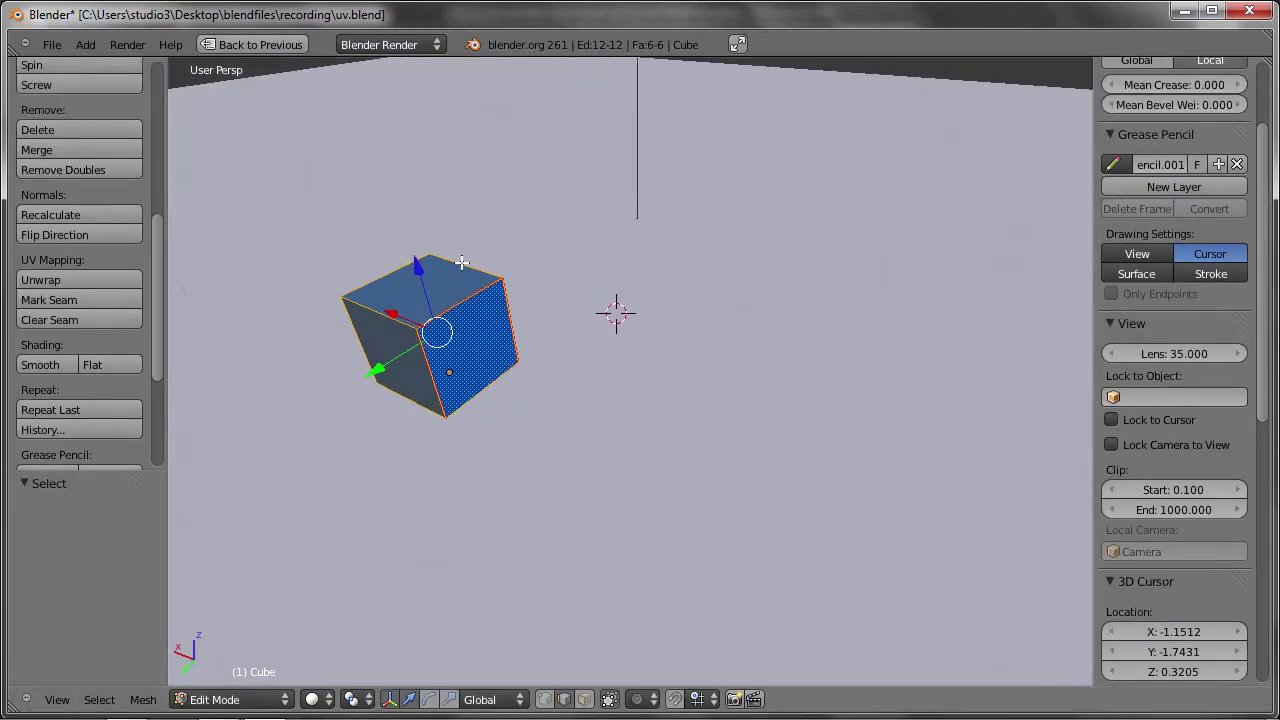
mouse_move(465, 273)
middle_mouse_down()
mouse_move(531, 329)
mouse_move(500, 320)
mouse_move(510, 311)
middle_mouse_up()
key("KP_Decimal")
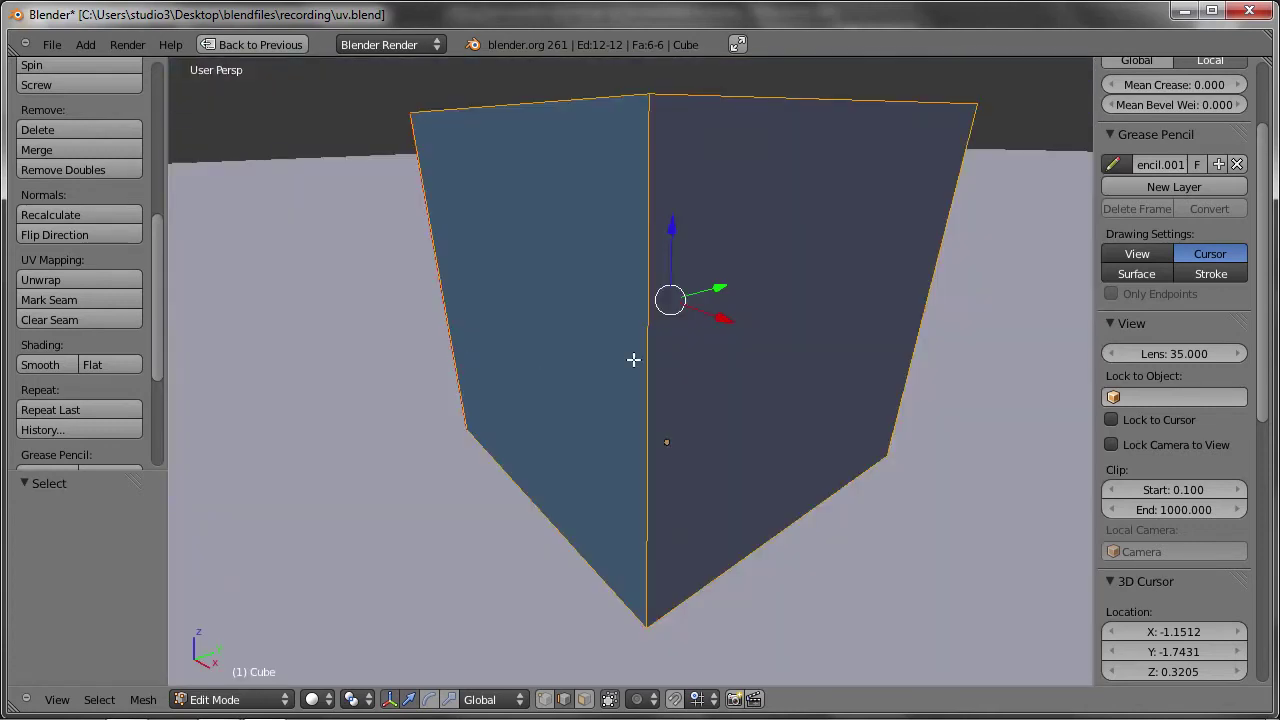
scroll(634, 357, "down", 3)
right_click(668, 350)
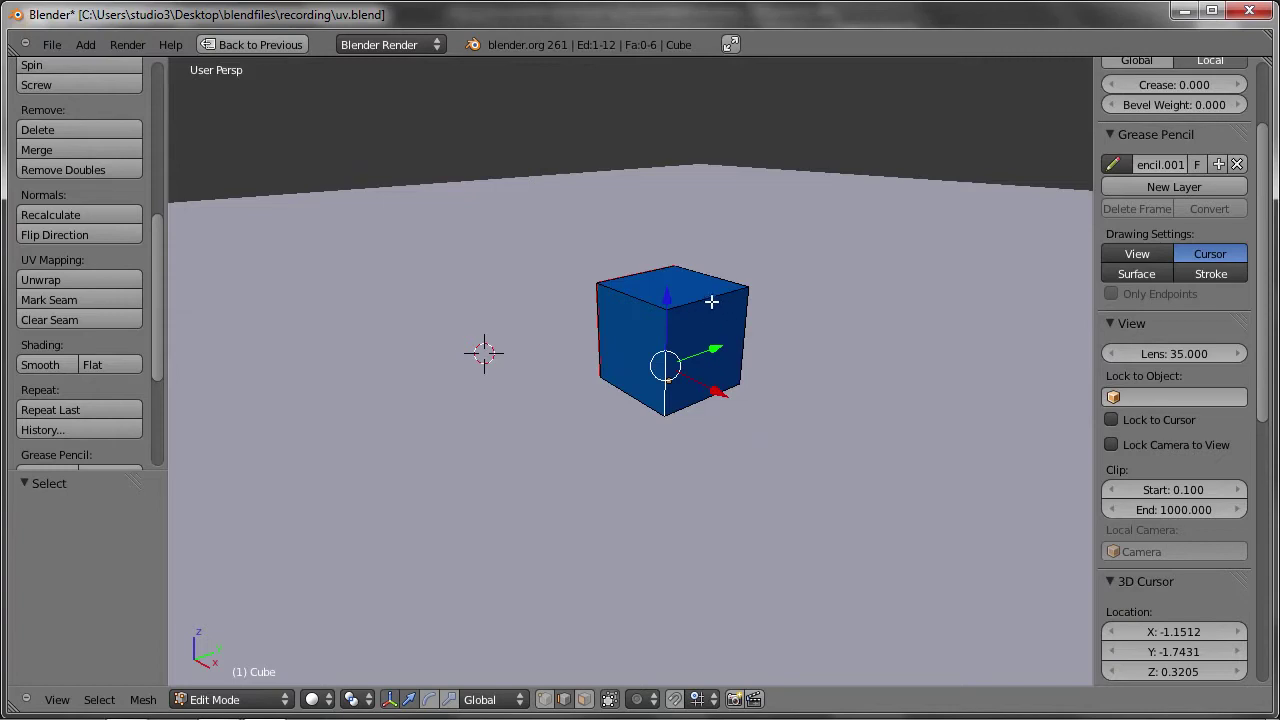
right_click(743, 306, "shift")
right_click(709, 298, "shift")
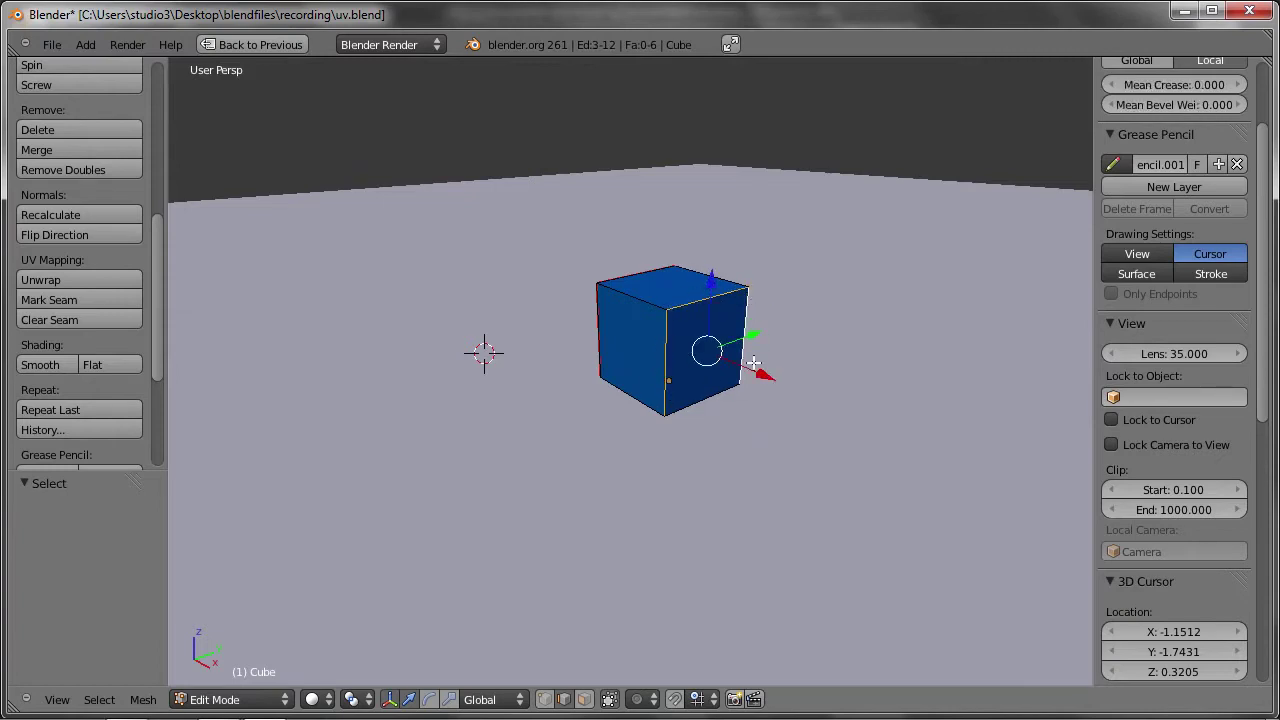
Mark those edges as UV seams, restore the split layout, and select the whole mesh.
left_click(47, 298)
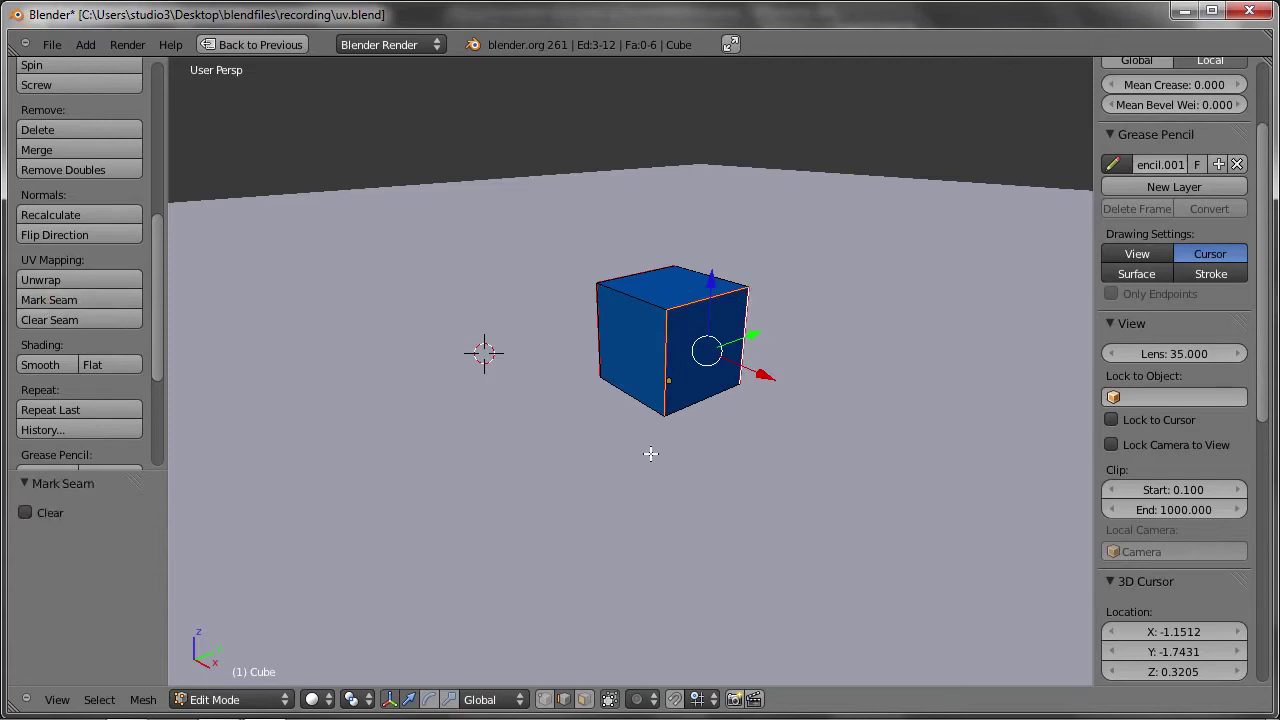
key("ctrl+Up")
key("a")
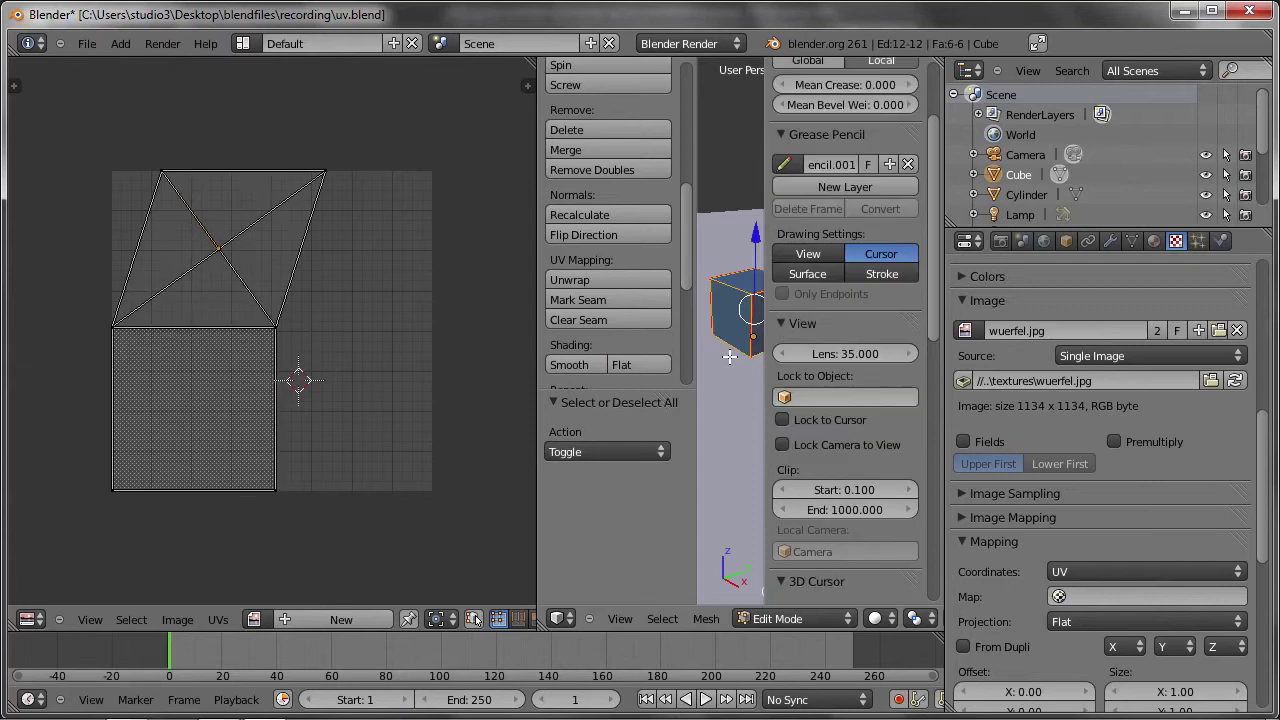
Run a trial unwrap of the cube and maximize the 3D view.
left_click(585, 278)
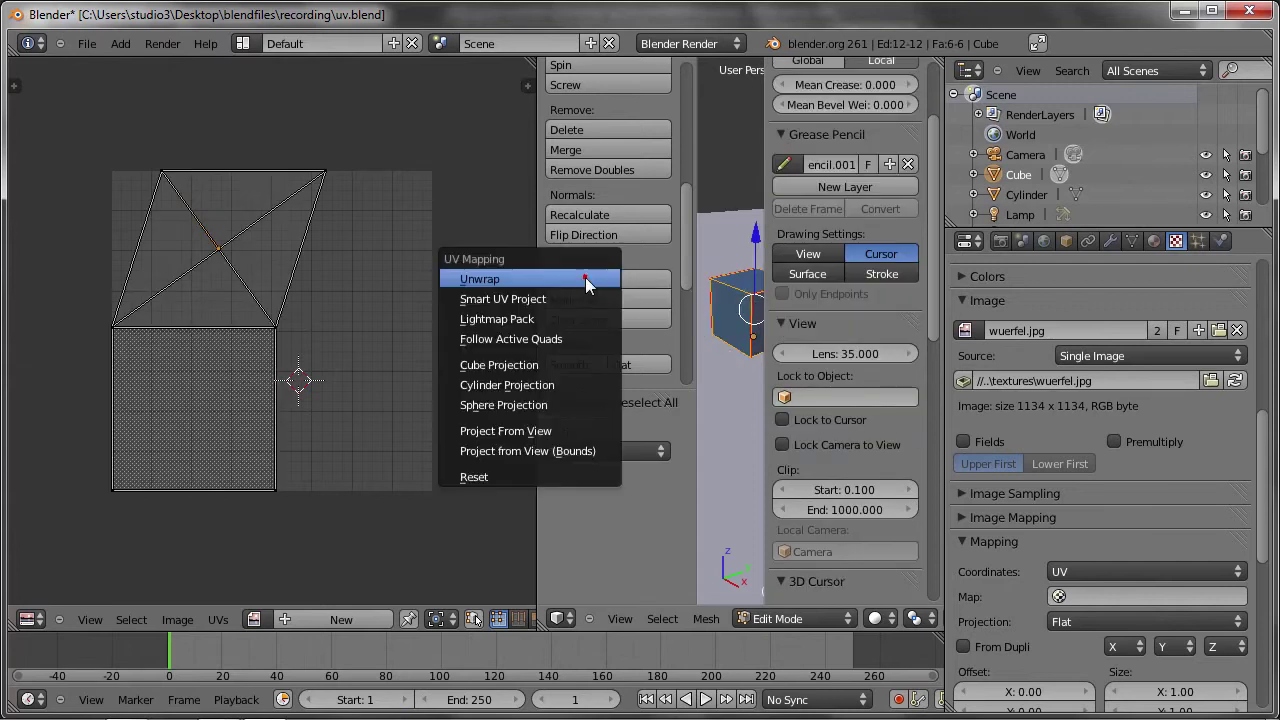
left_click(558, 280)
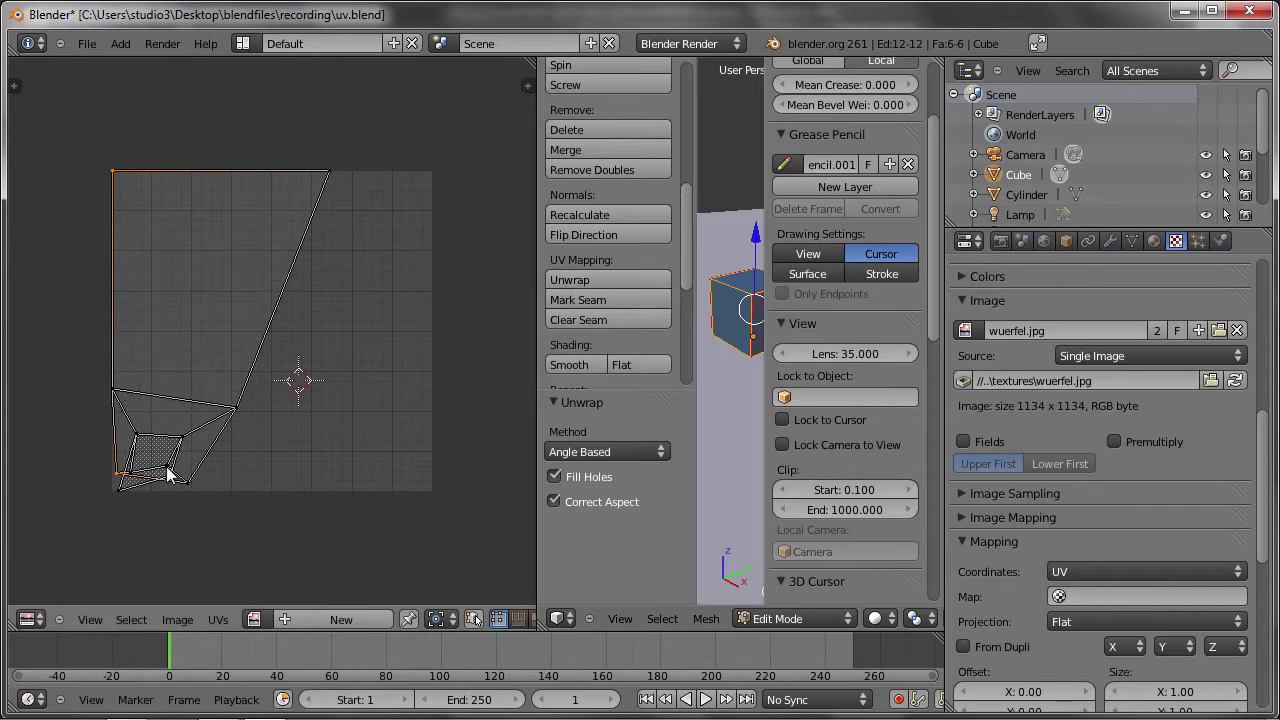
key("ctrl+Up")
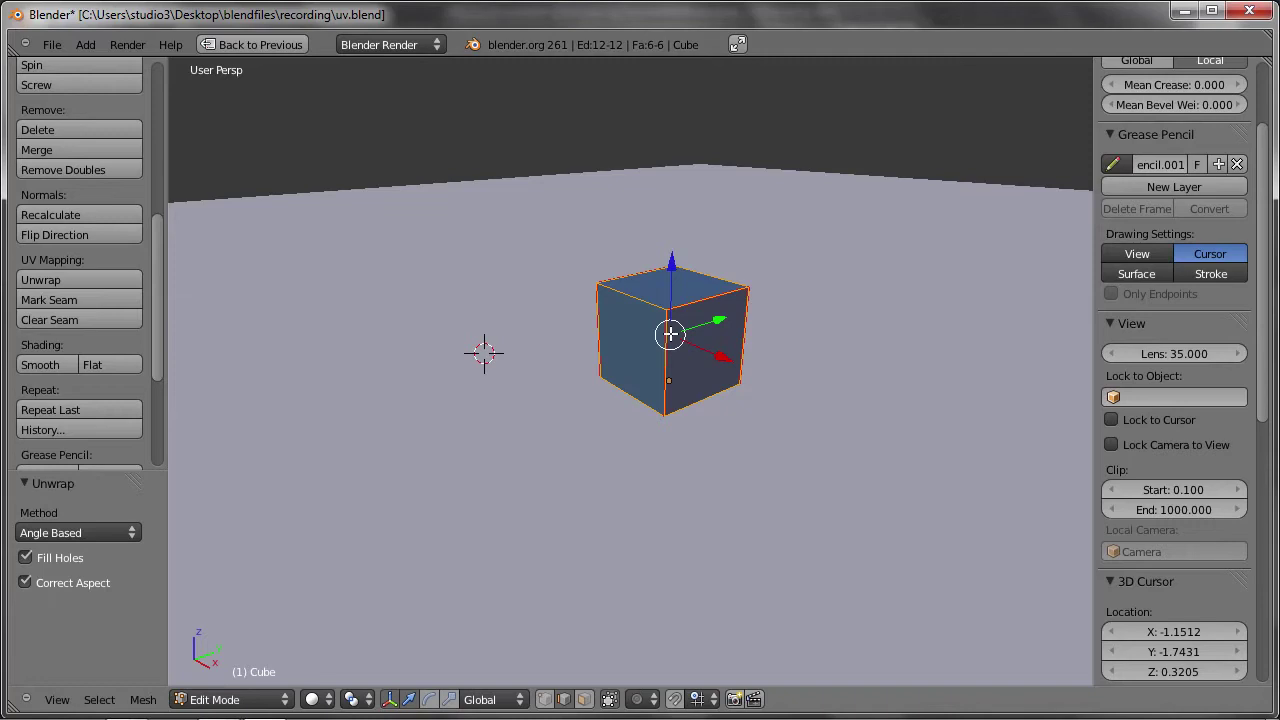
Select the cube's top and right-hand faces in face select mode.
middle_click_drag(706, 308, 674, 328)
right_click(618, 292)
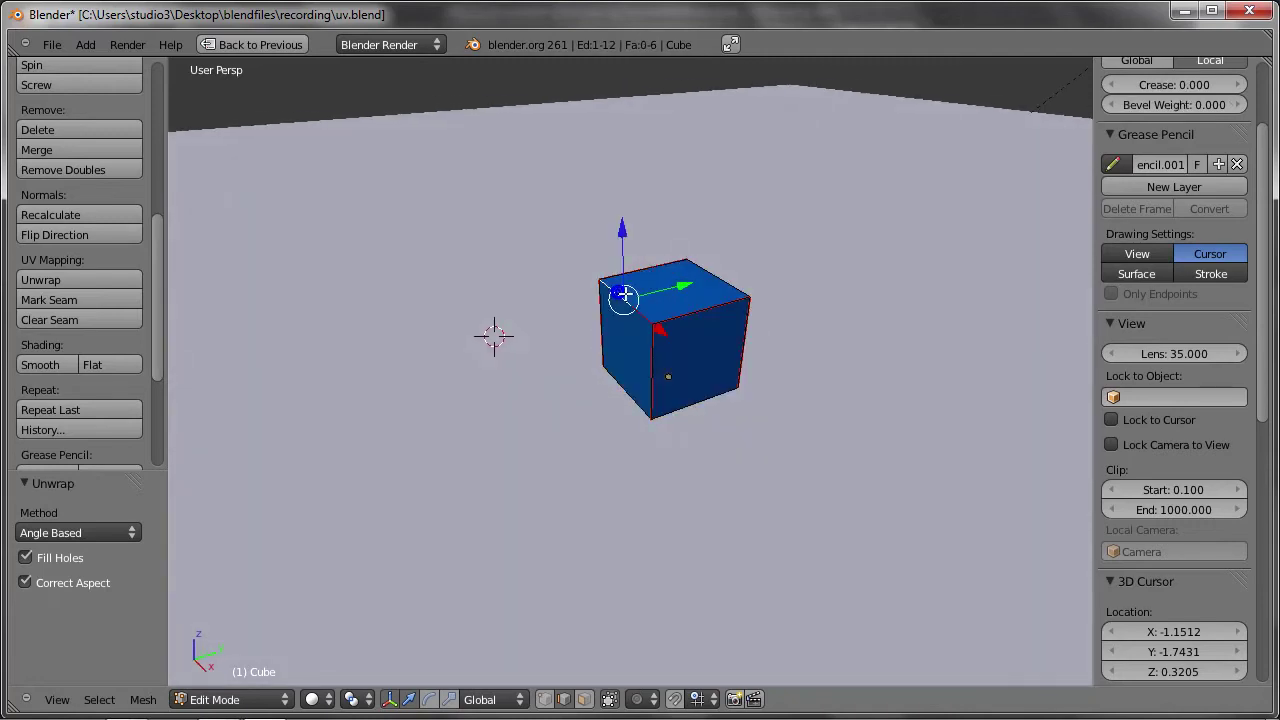
mouse_move(618, 292)
middle_mouse_down()
mouse_move(541, 316)
mouse_move(585, 321)
middle_mouse_up()
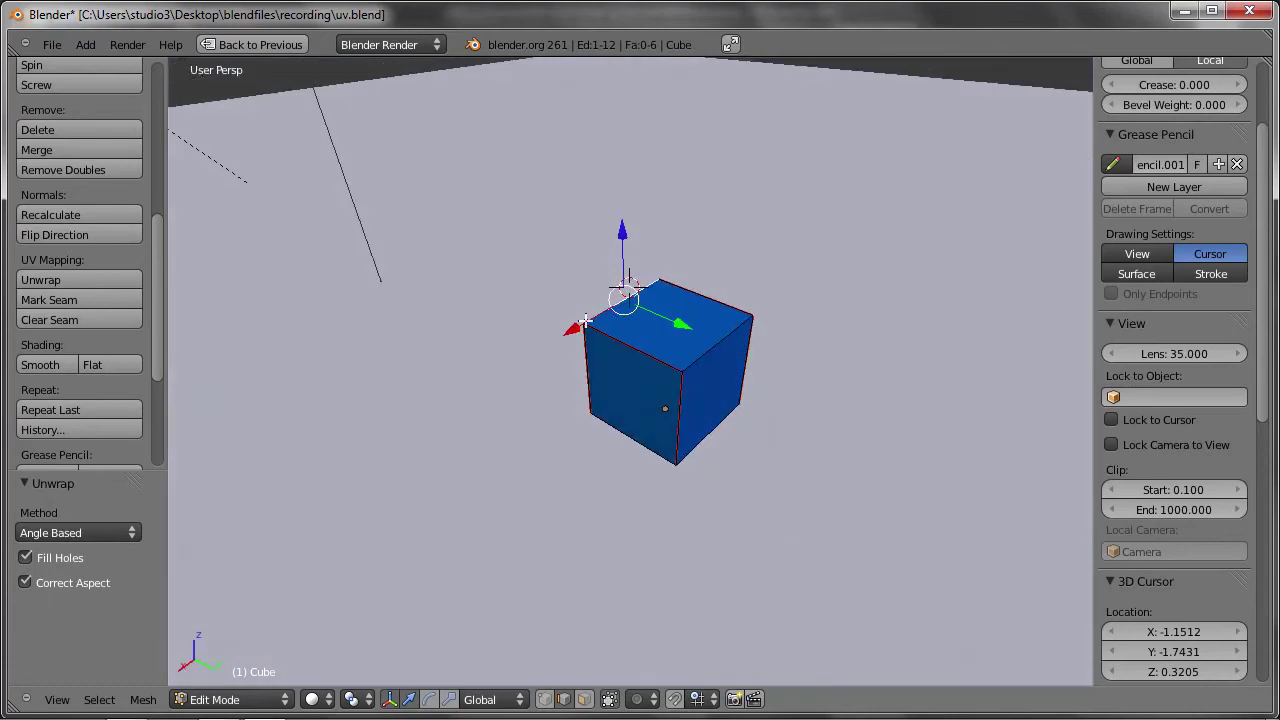
key("ctrl+Tab")
right_click(647, 323)
right_click(729, 381, "shift")
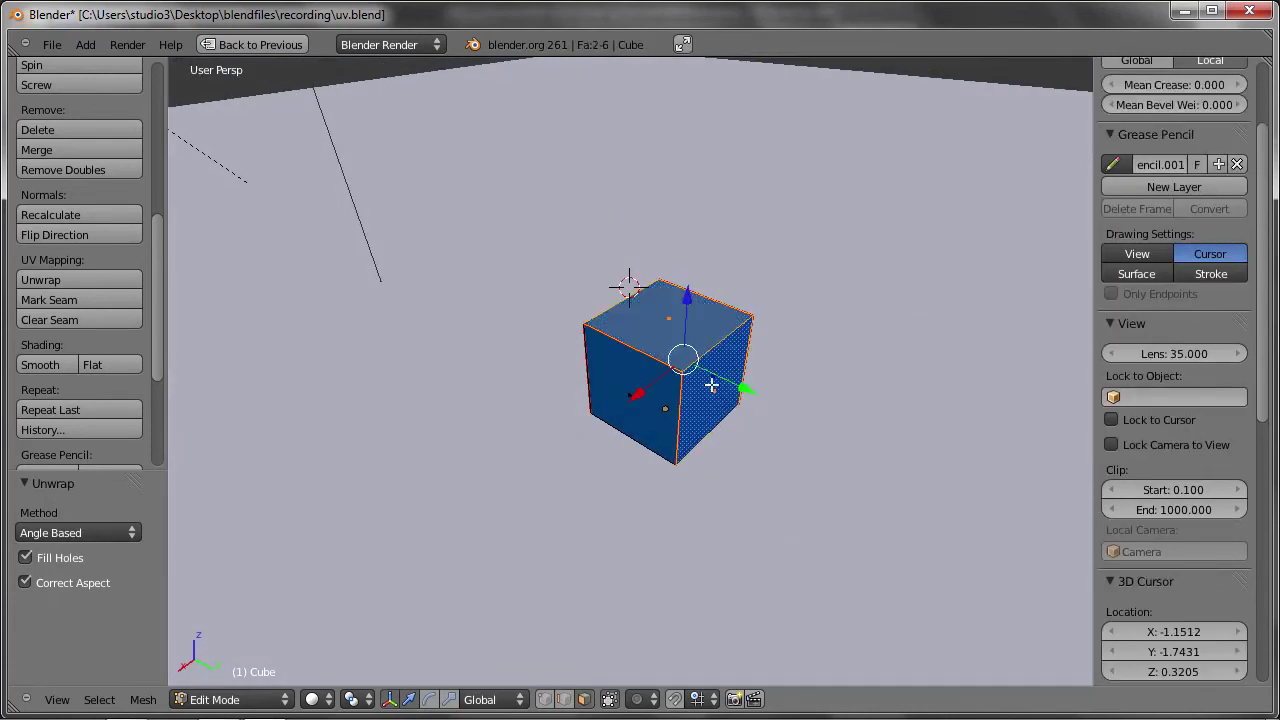
Sketch annotation strokes beside the cube, then remove the sketch.
mouse_move(712, 393)
left_mouse_down()
mouse_move(786, 461)
mouse_move(800, 434)
left_mouse_up()
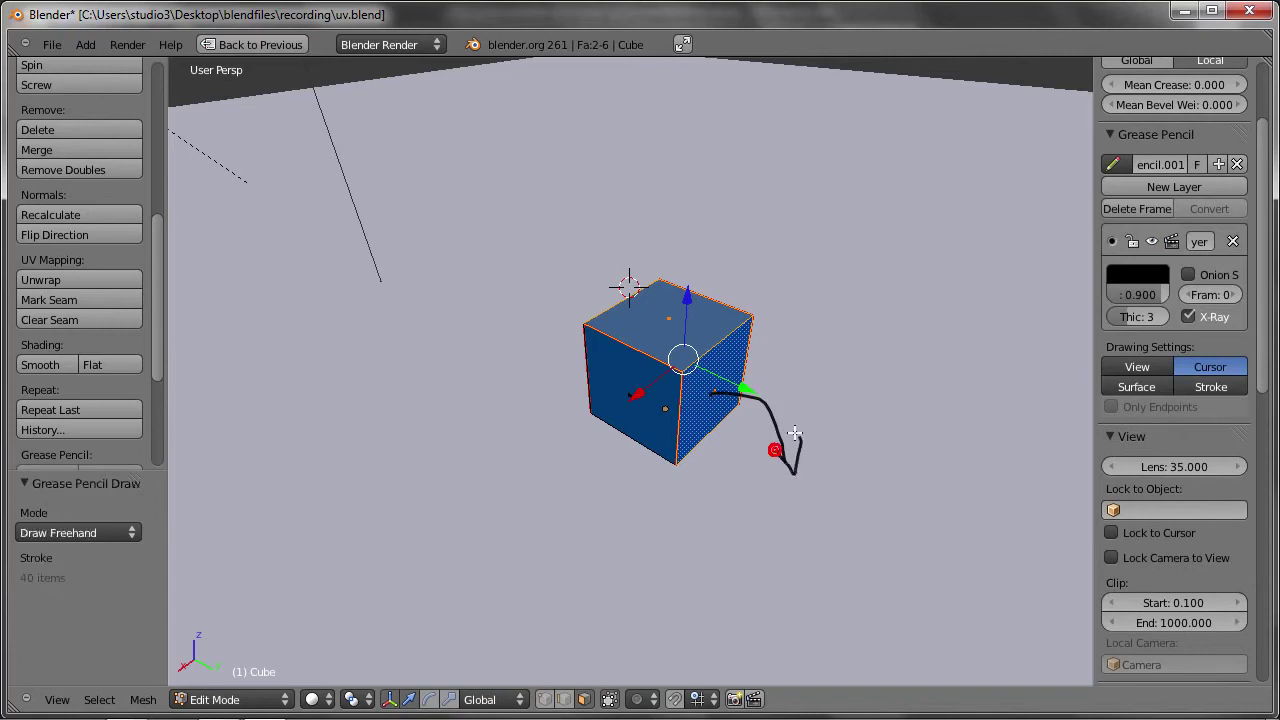
mouse_move(670, 316)
left_mouse_down()
mouse_move(800, 288)
mouse_move(875, 492)
mouse_move(898, 452)
left_mouse_up()
left_click(1237, 164)
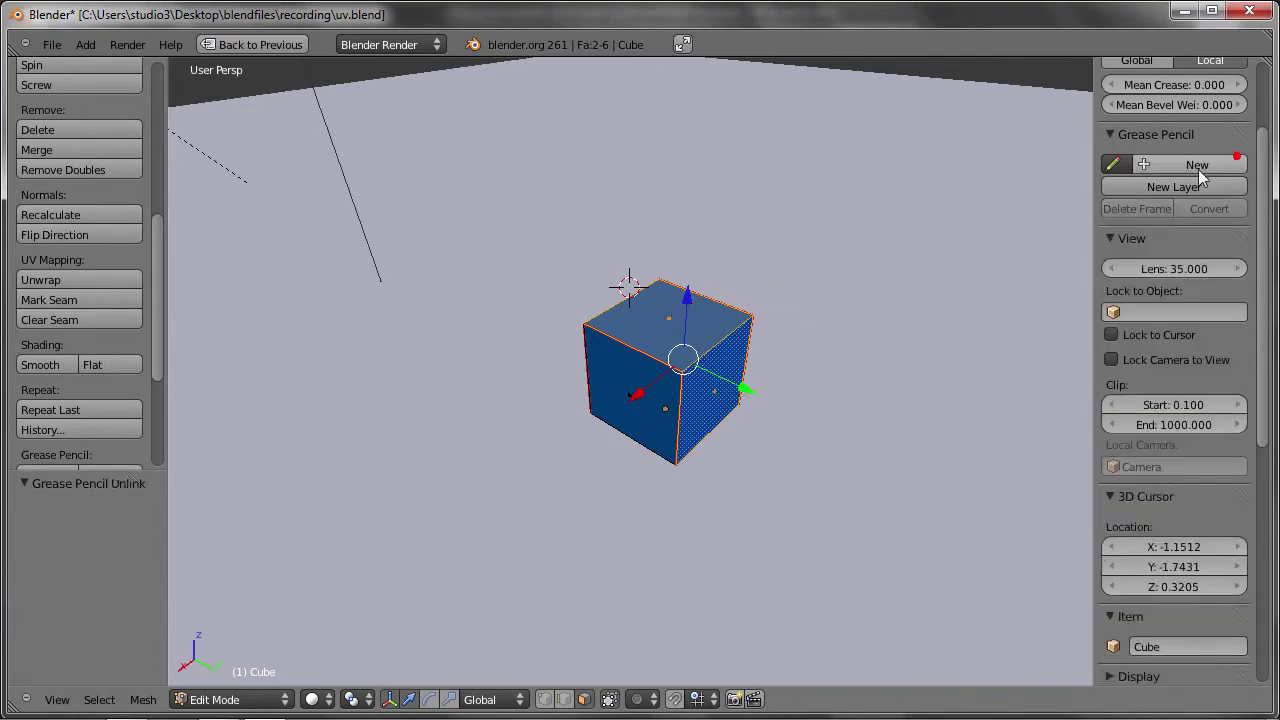
Mark one more cube edge as a UV seam and return to the split layout.
right_click(632, 302)
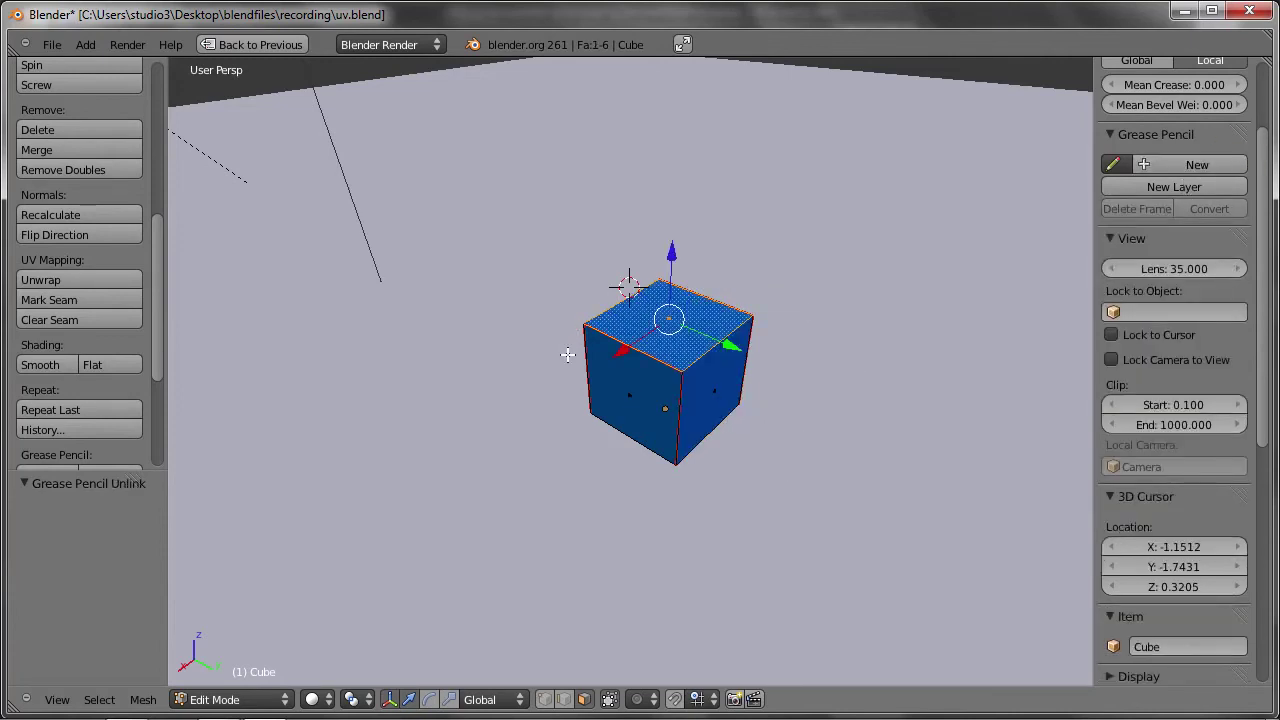
key("ctrl+Tab")
key("2")
right_click(589, 316)
middle_click_drag(589, 316, 774, 296)
left_click(60, 300)
key("ctrl+Up")
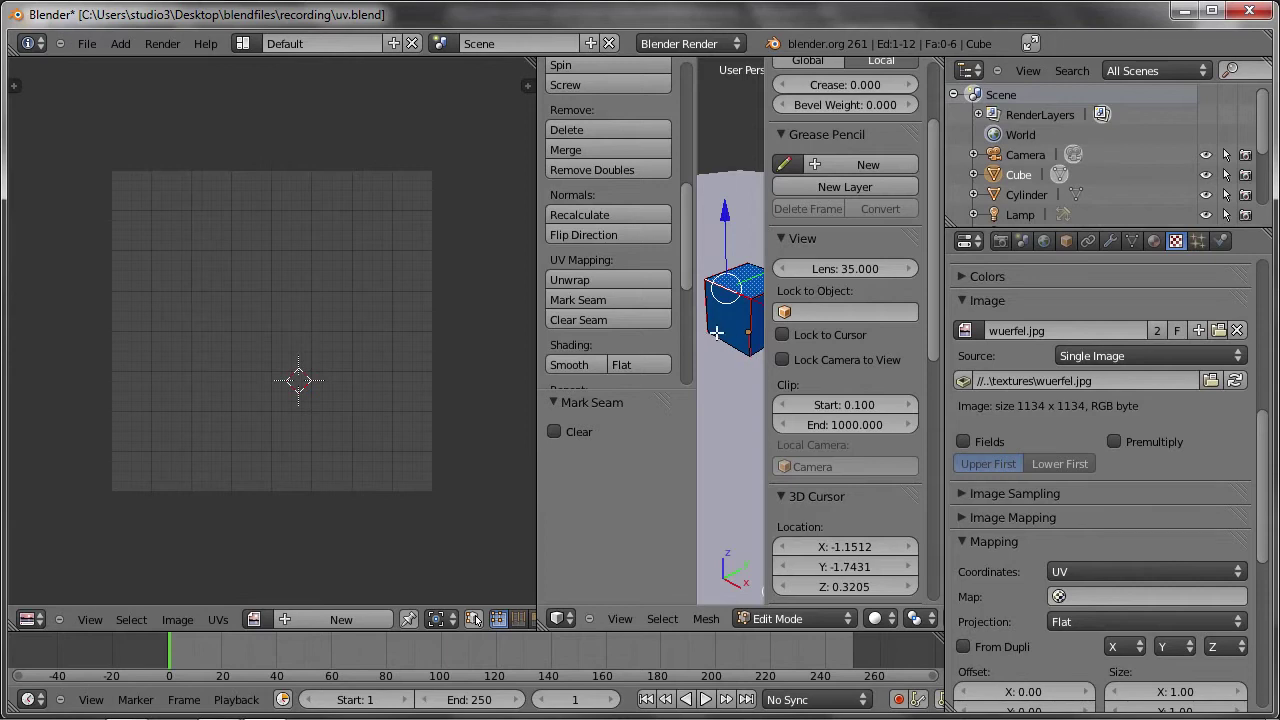
Unwrap the whole cube along its seams into a cross-shaped net of six squares.
key("a")
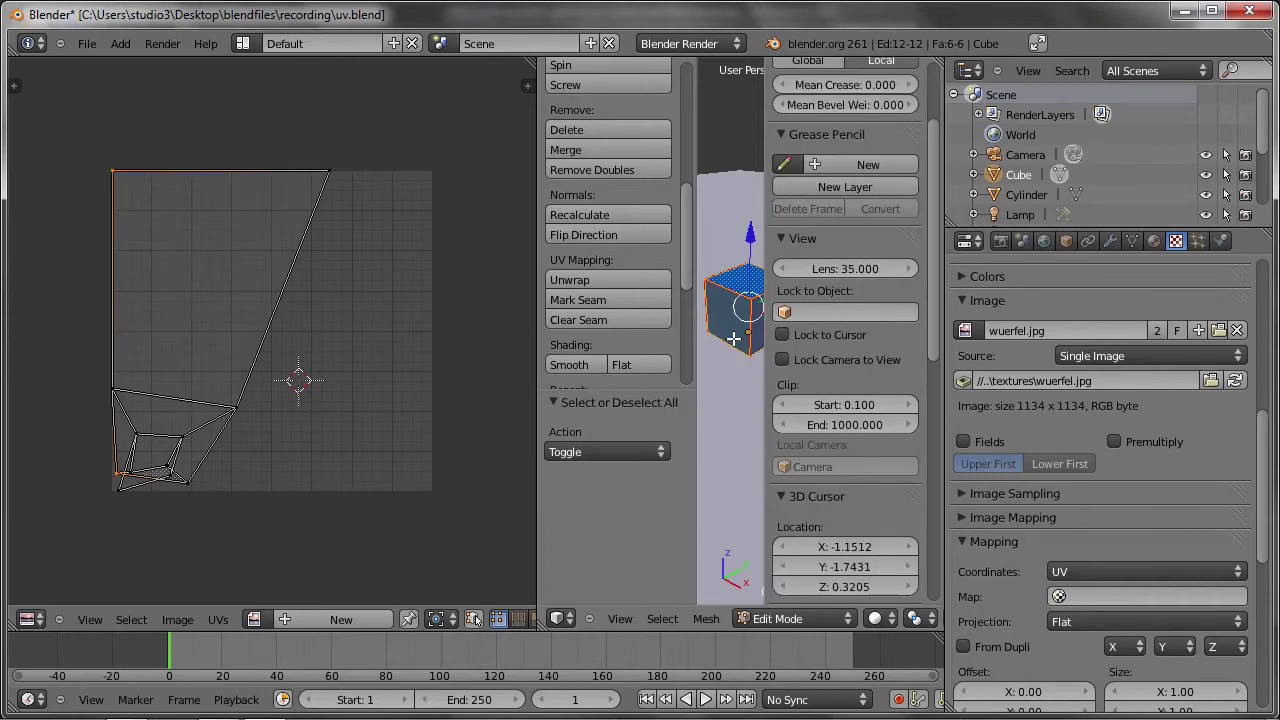
key("u")
left_click(723, 340)
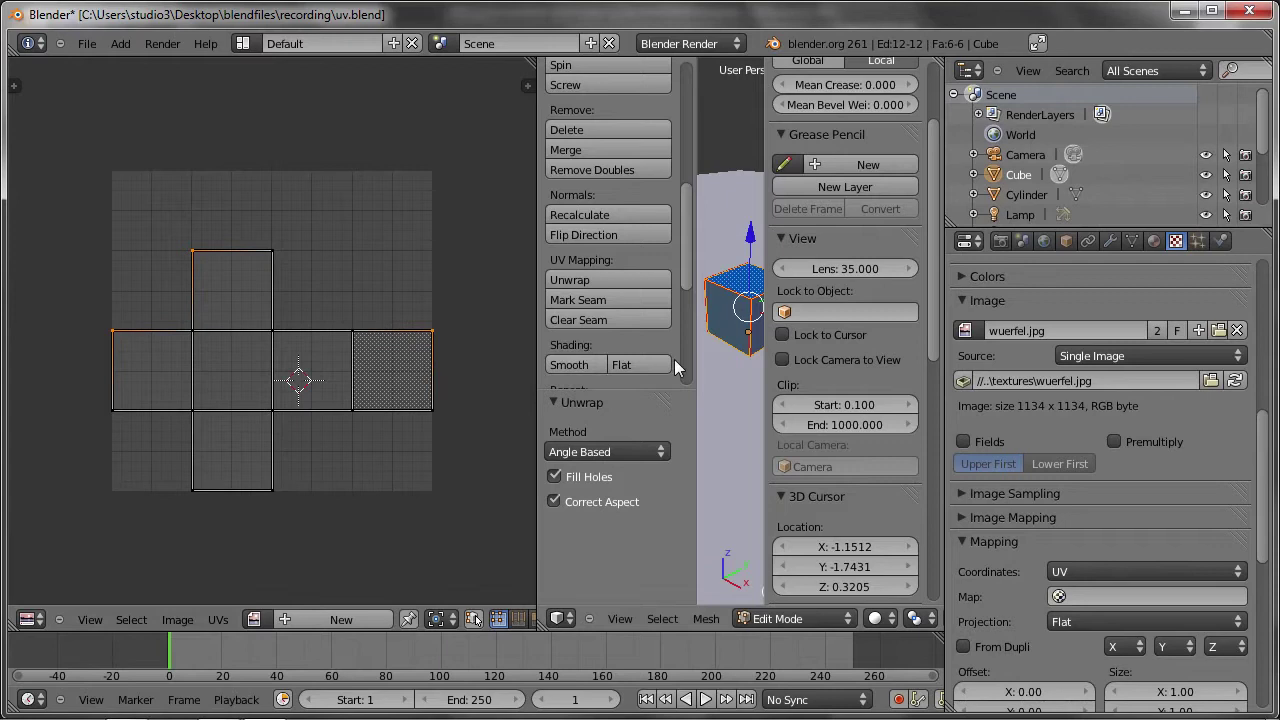
Hide the tool shelf and properties panel and deselect the UVs.
key("t")
key("n")
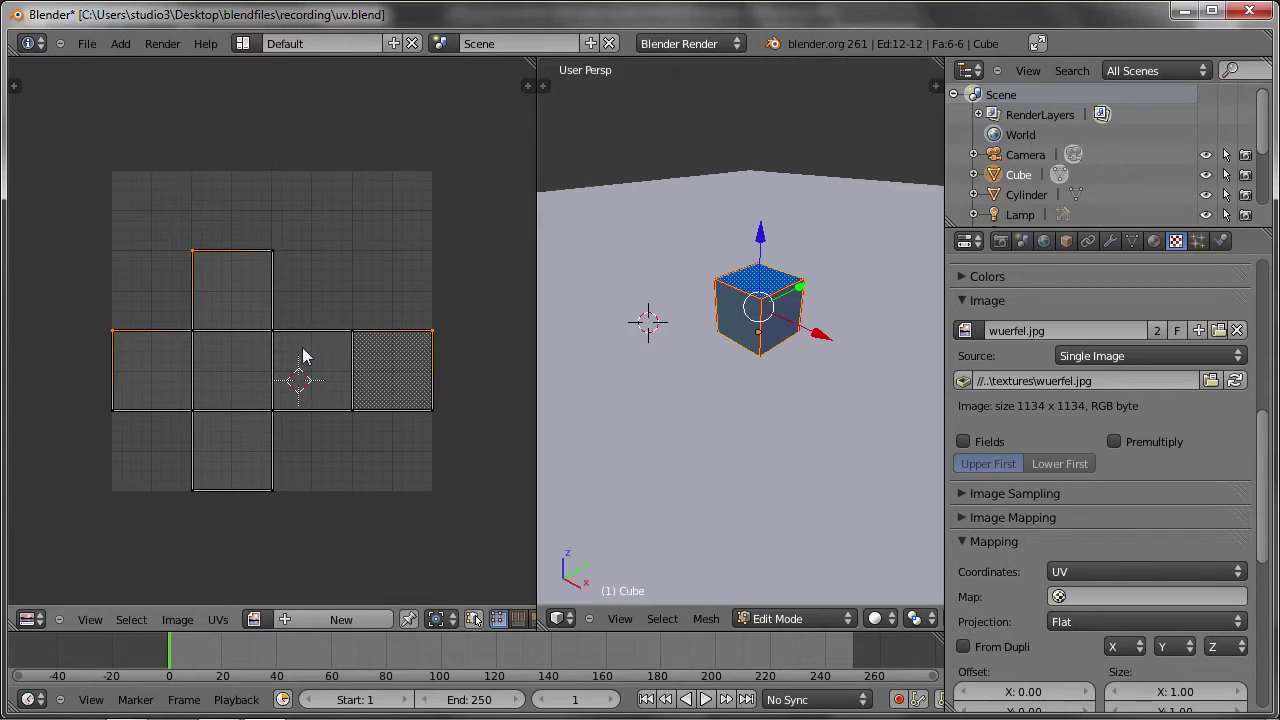
key("a")
key("a")
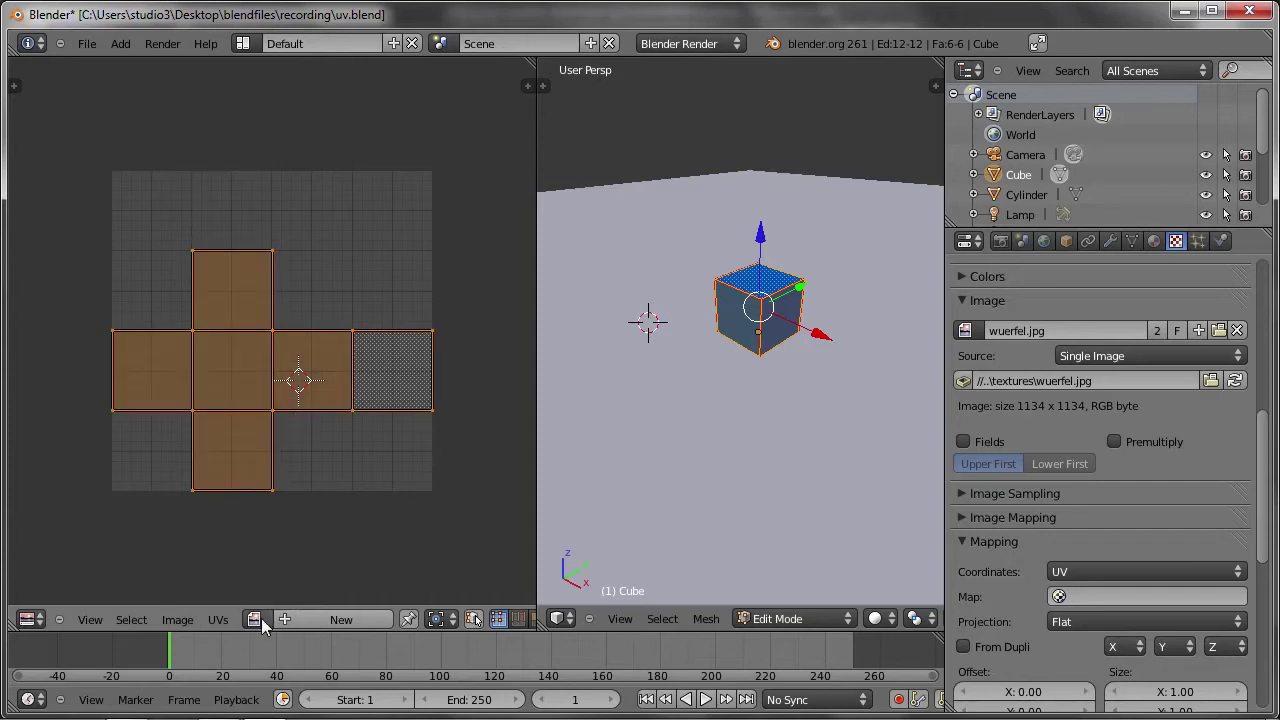
Load wuerfel.jpg behind the UVs and move the cube net vertically onto the dice faces.
left_click(254, 619)
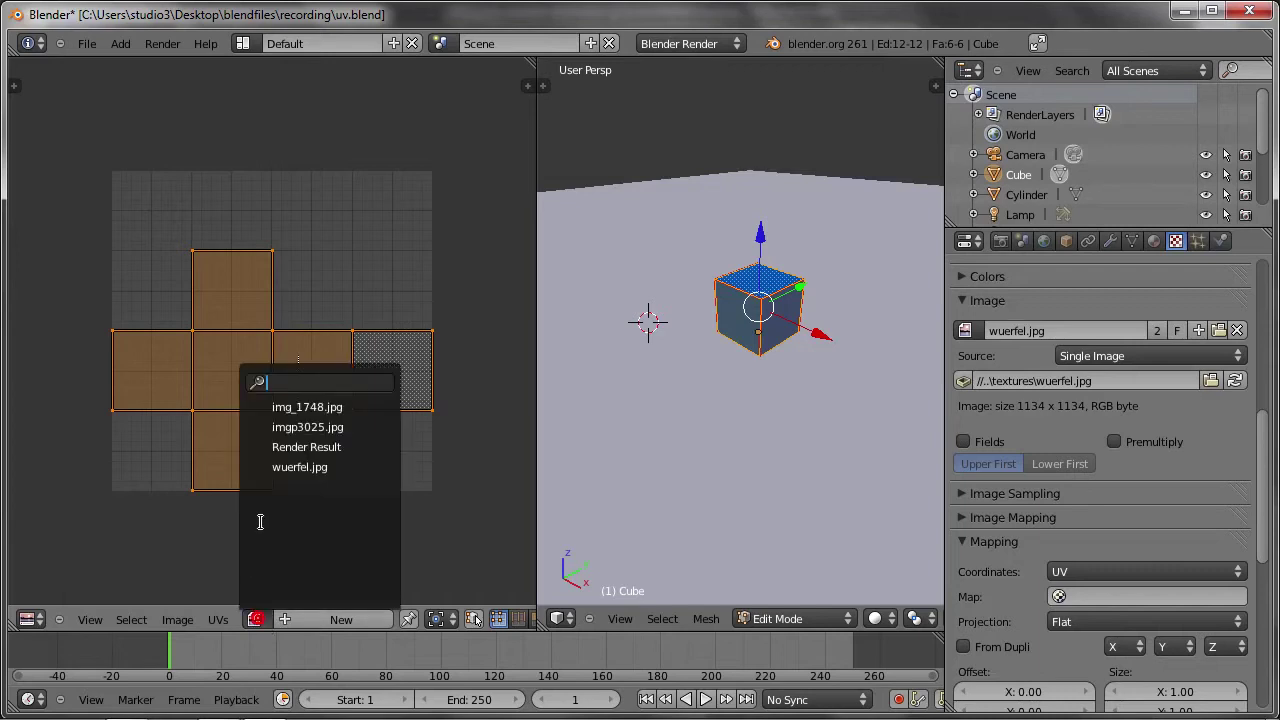
left_click(258, 467)
scroll(257, 470, "down", 2)
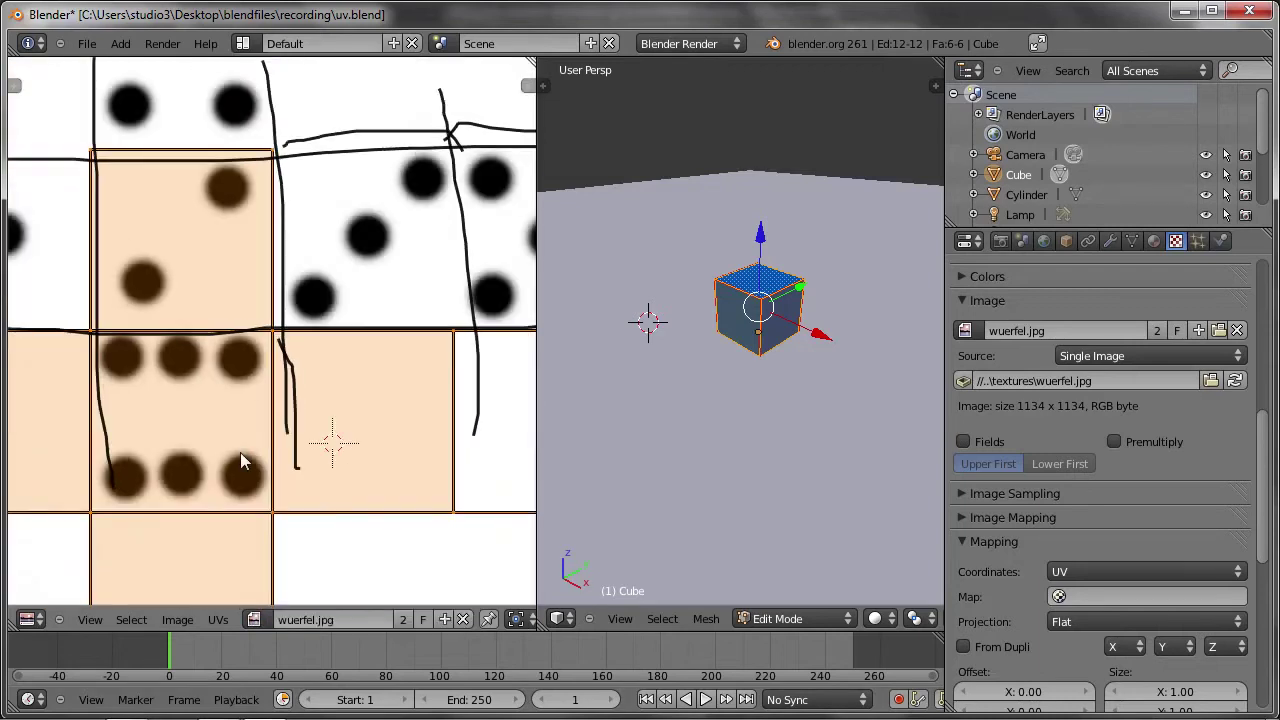
scroll(250, 445, "down", 3)
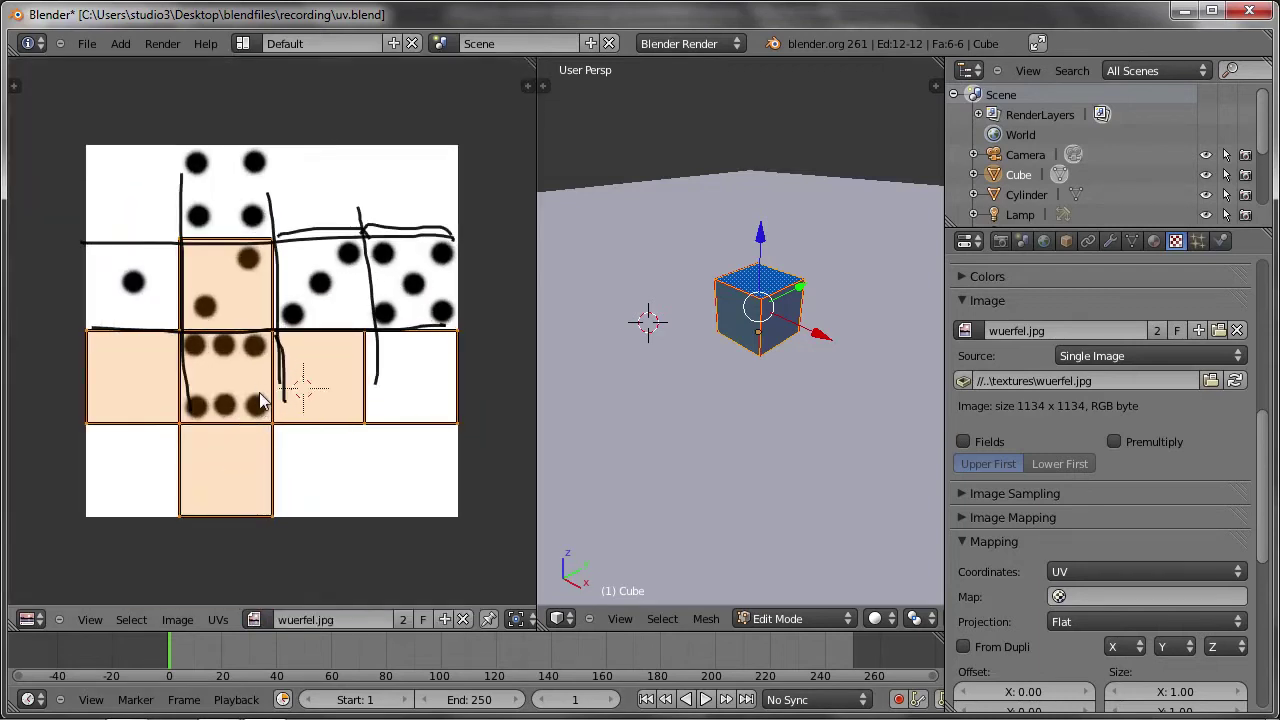
key("g")
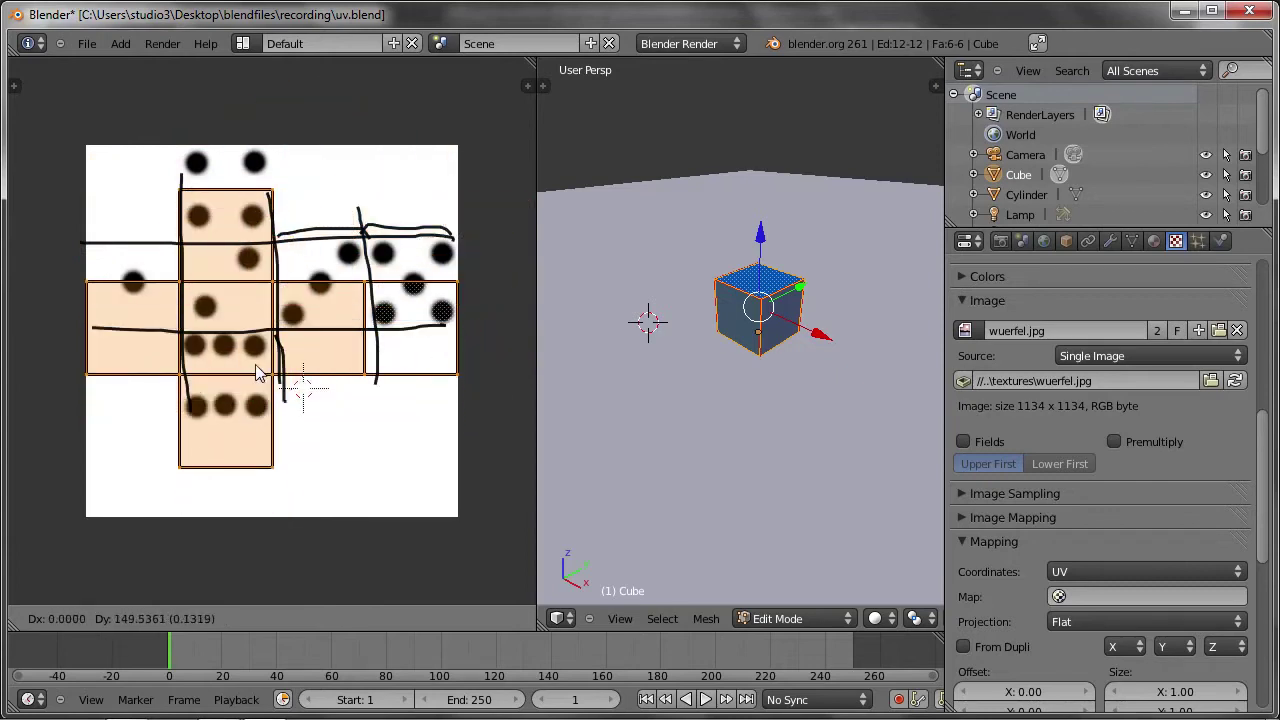
key("y")
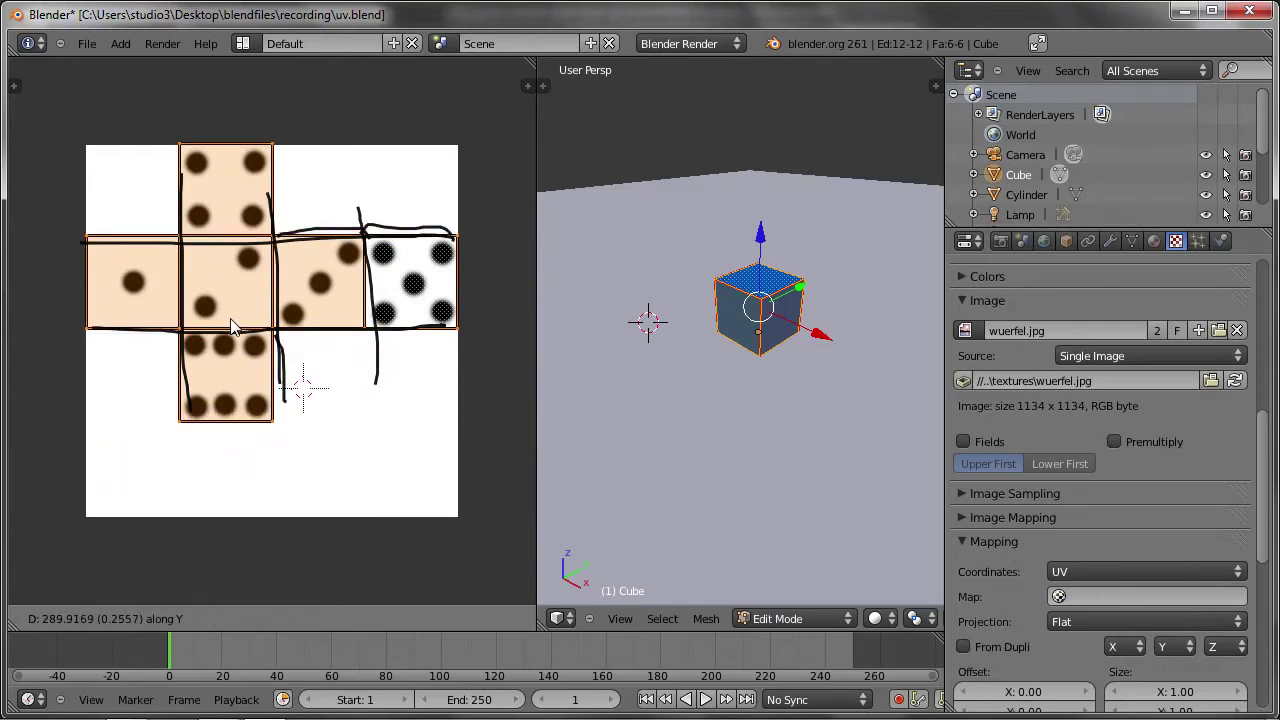
left_click(230, 325)
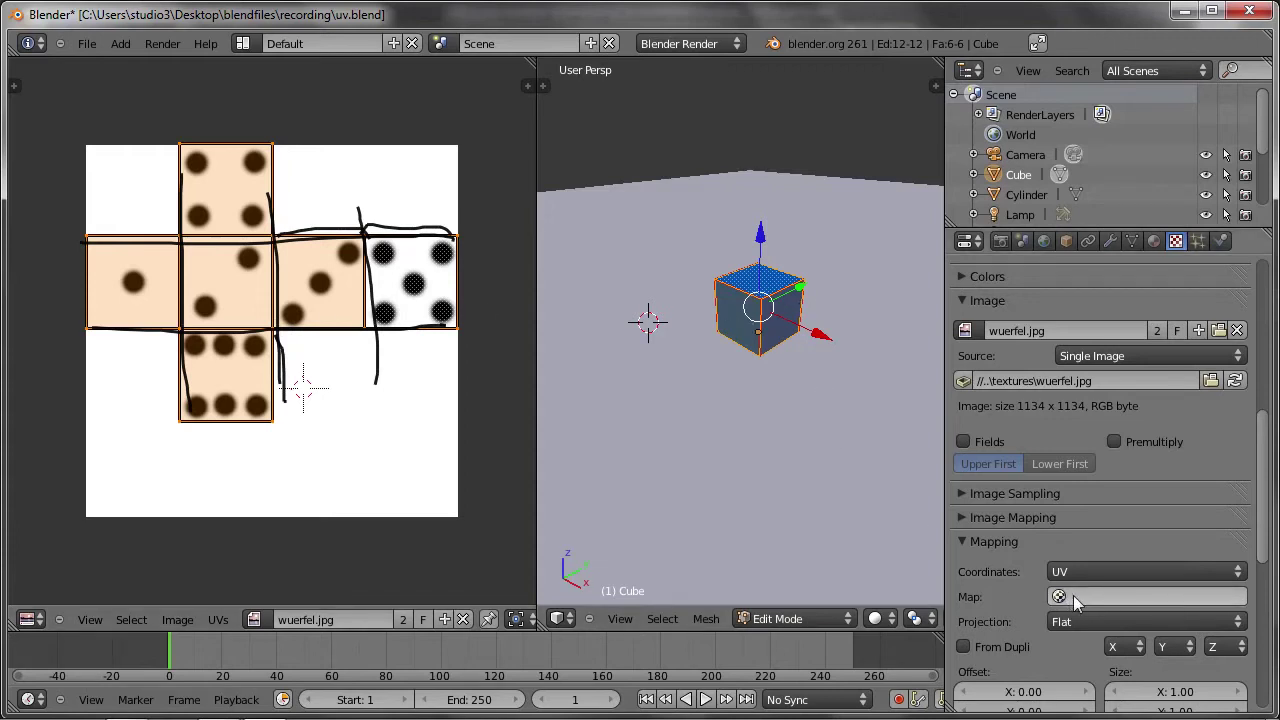
Render the textured dice with F12 and check the texture's mapping coordinate options.
key("F12")
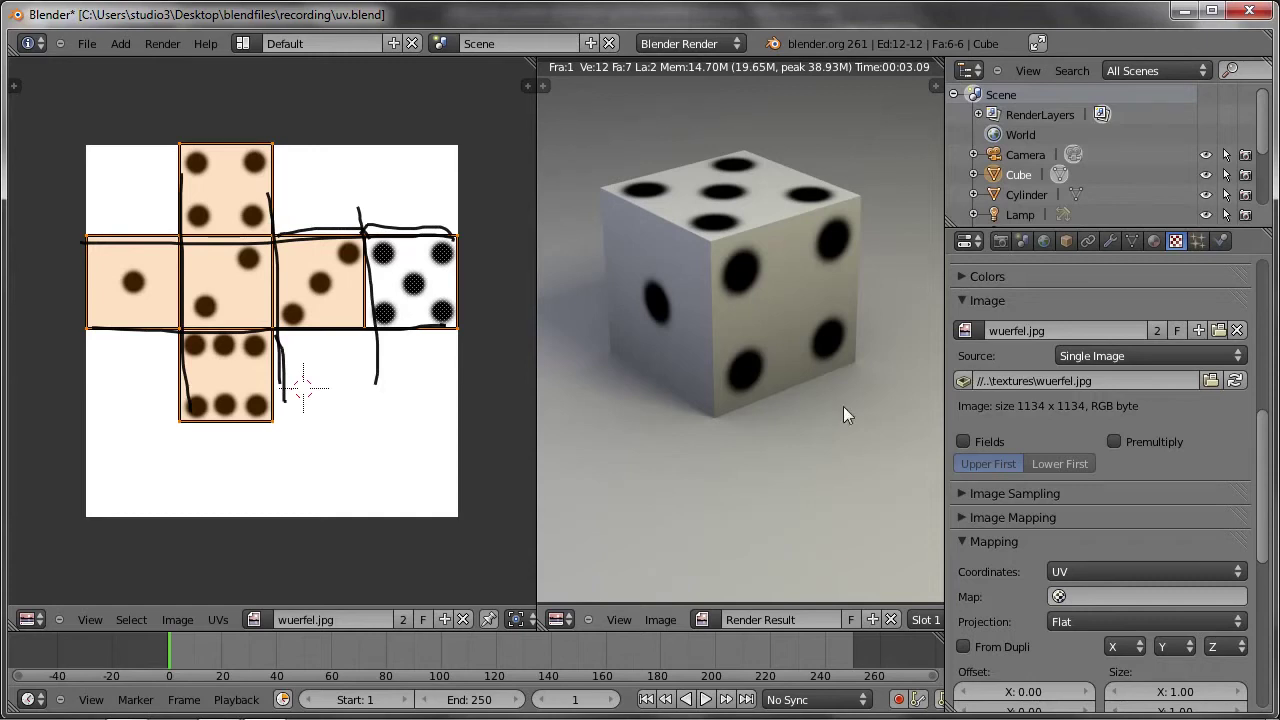
left_click(1080, 572)
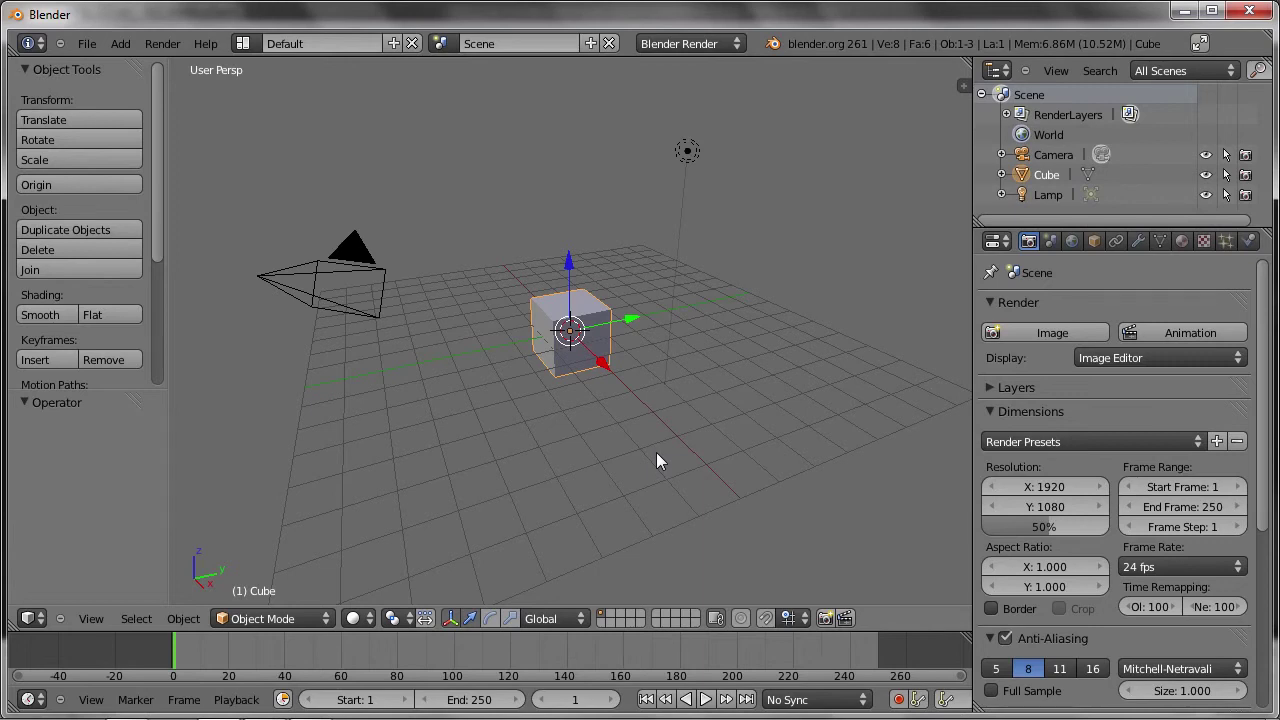
Split the viewport and turn the left area into a UV/Image Editor.
left_click_drag(965, 62, 405, 250)
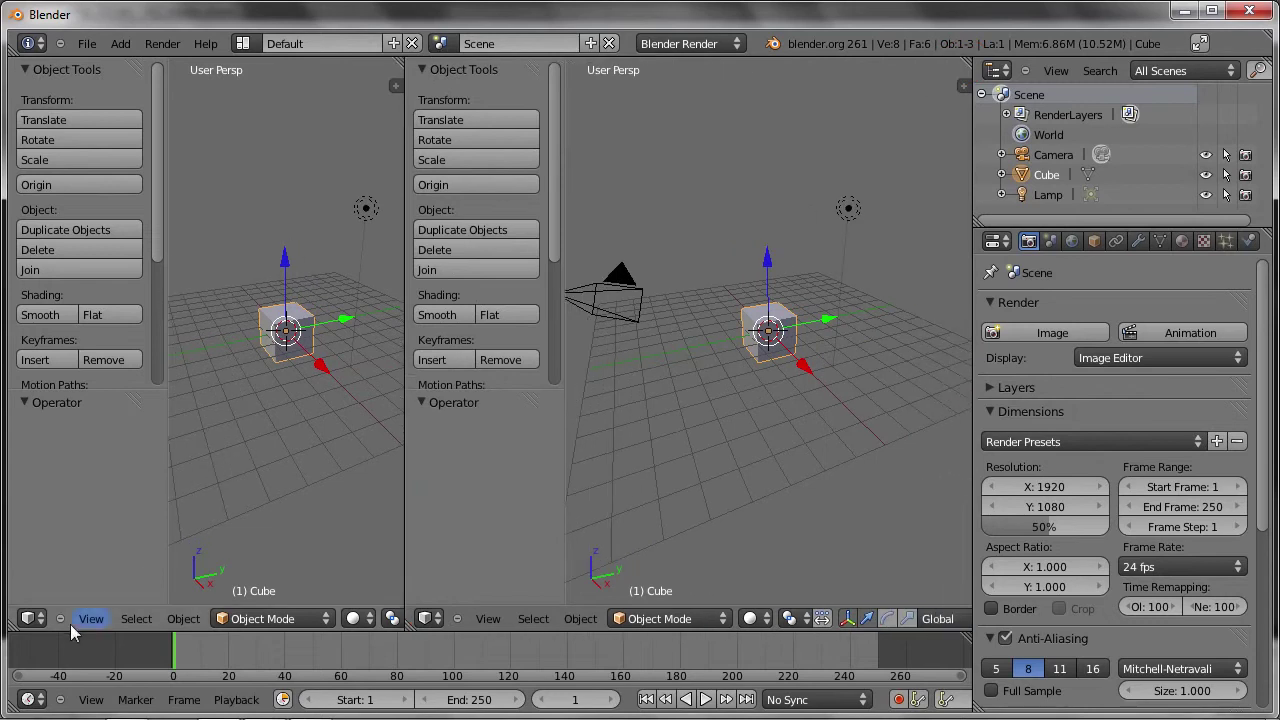
left_click(30, 618)
left_click(40, 490)
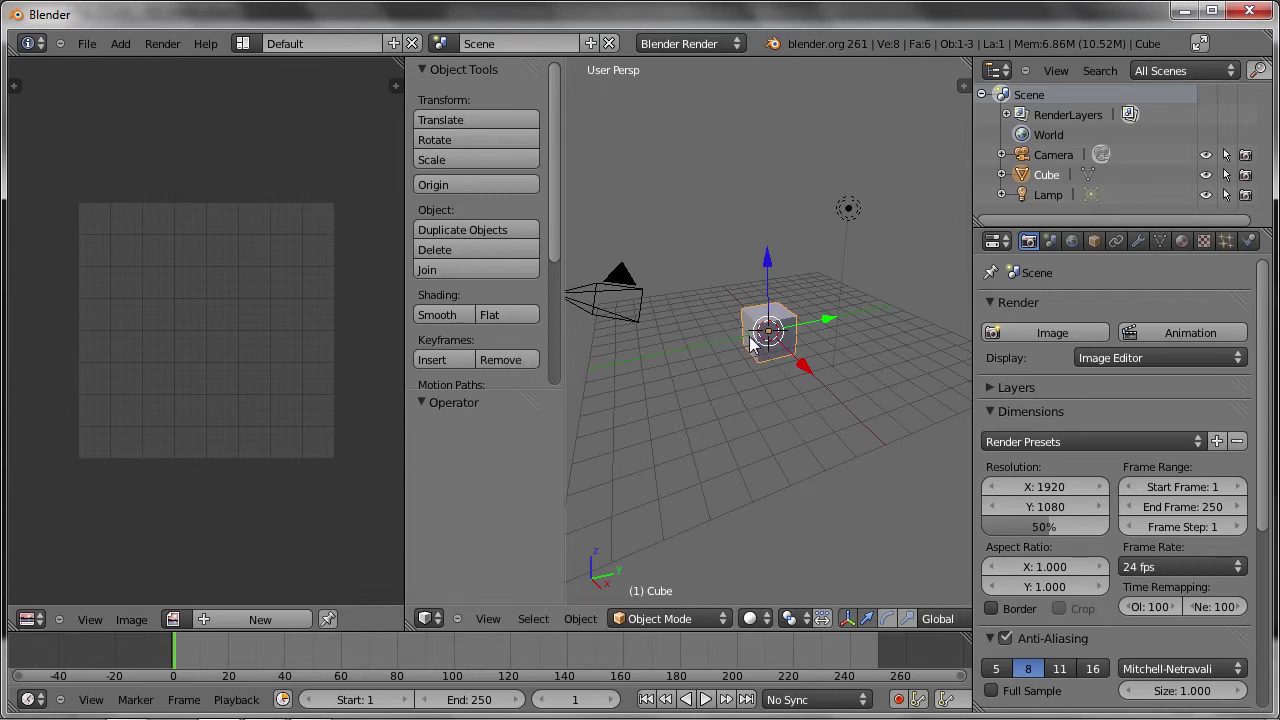
Delete the default cube and bring up the Add menu's mesh list.
key("x")
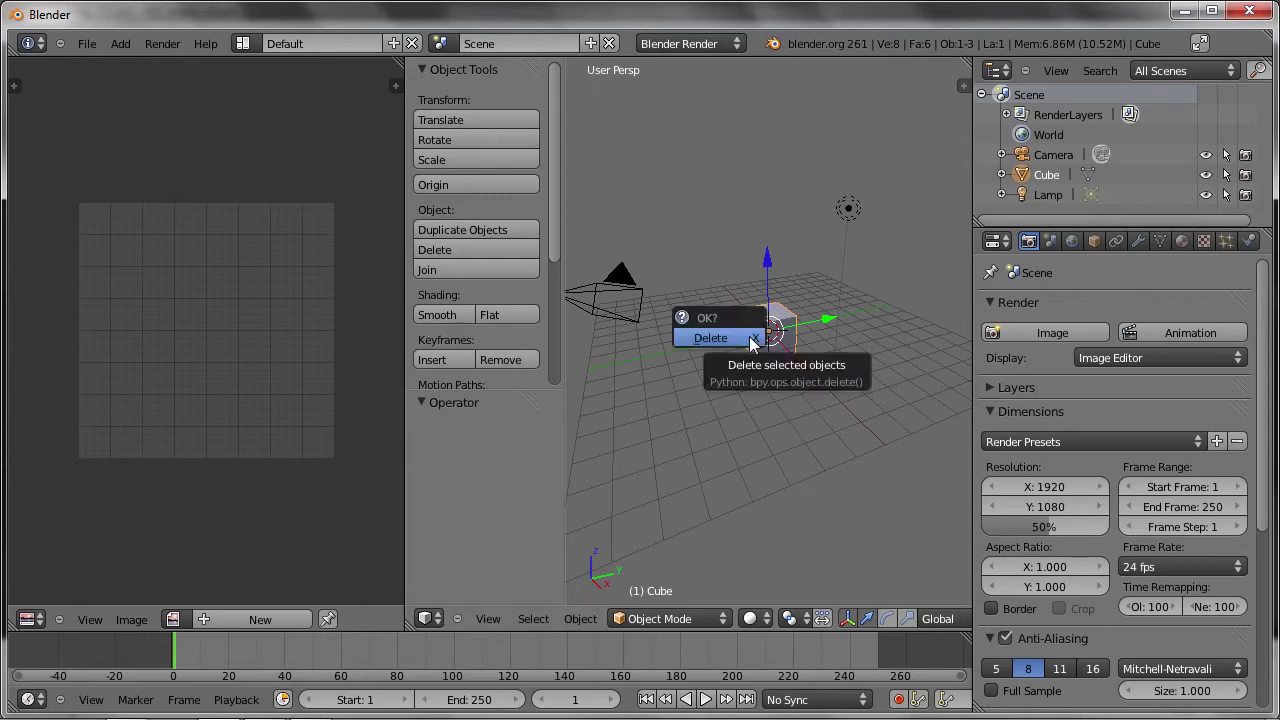
left_click(749, 338)
key("shift+a")
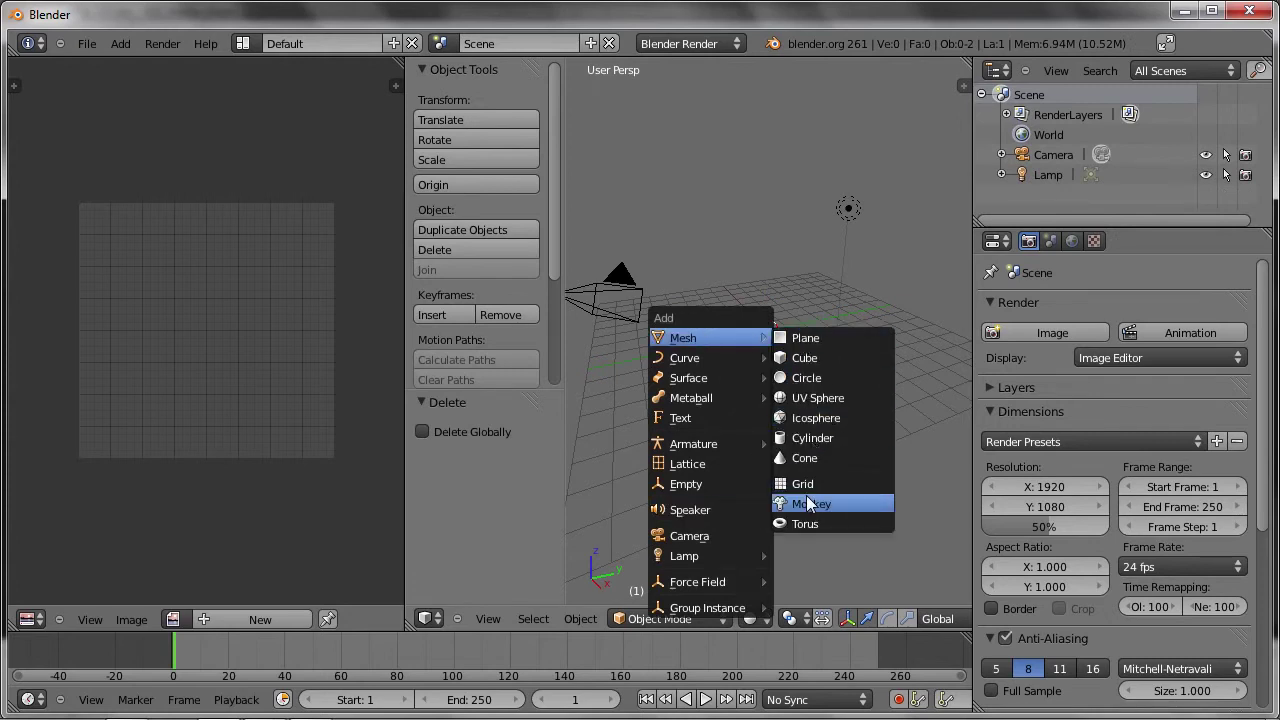
Add a Monkey mesh and rotate it 90° about the X axis.
left_click(815, 502)
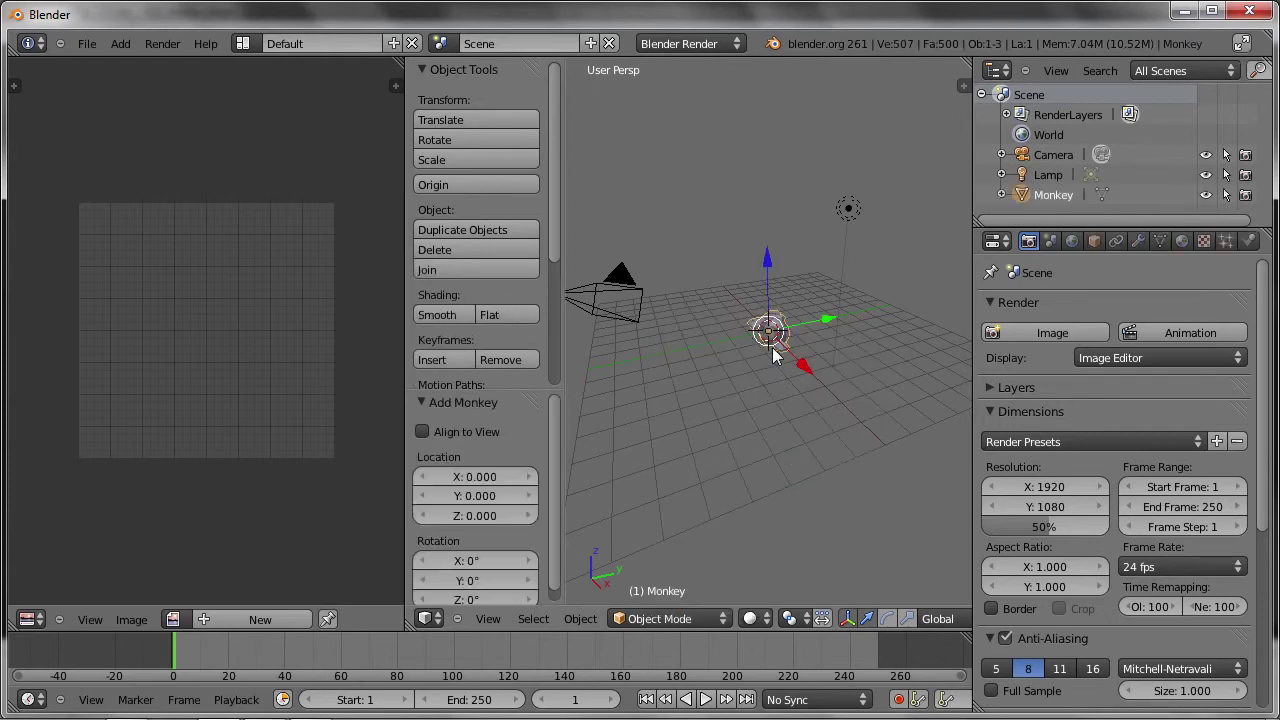
scroll(769, 350, "up", 4)
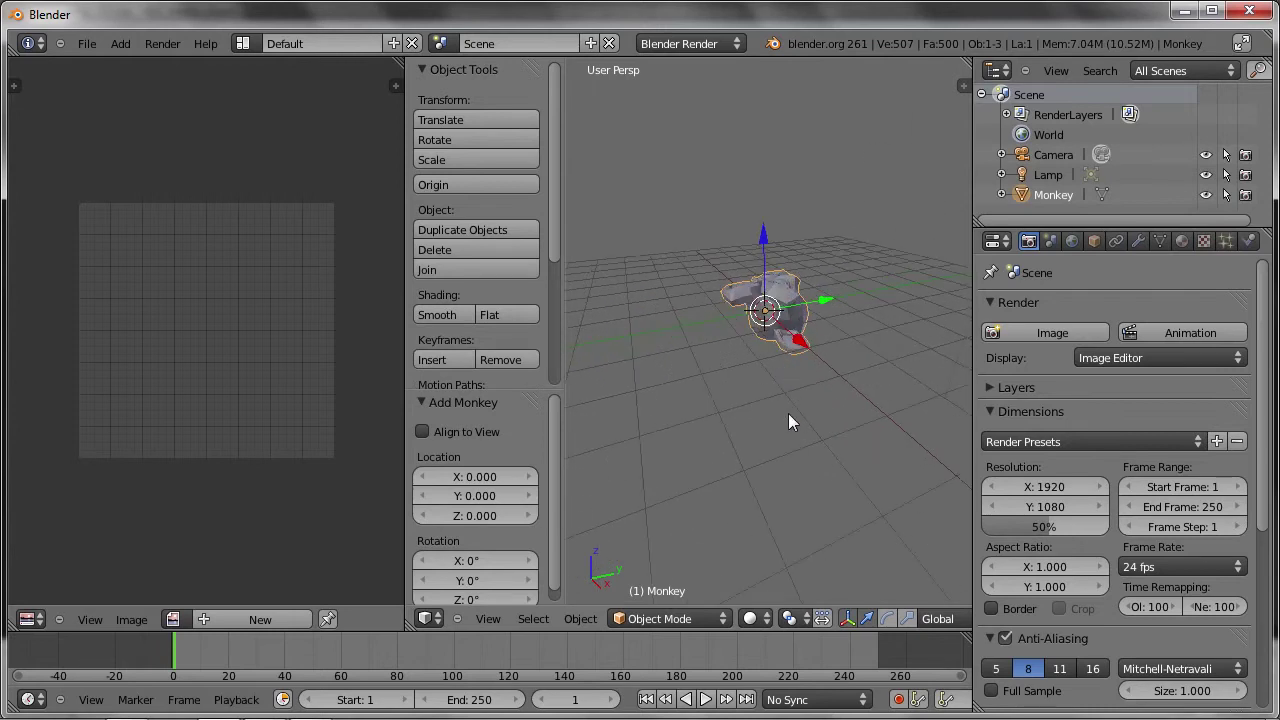
key("r")
key("x")
key("9")
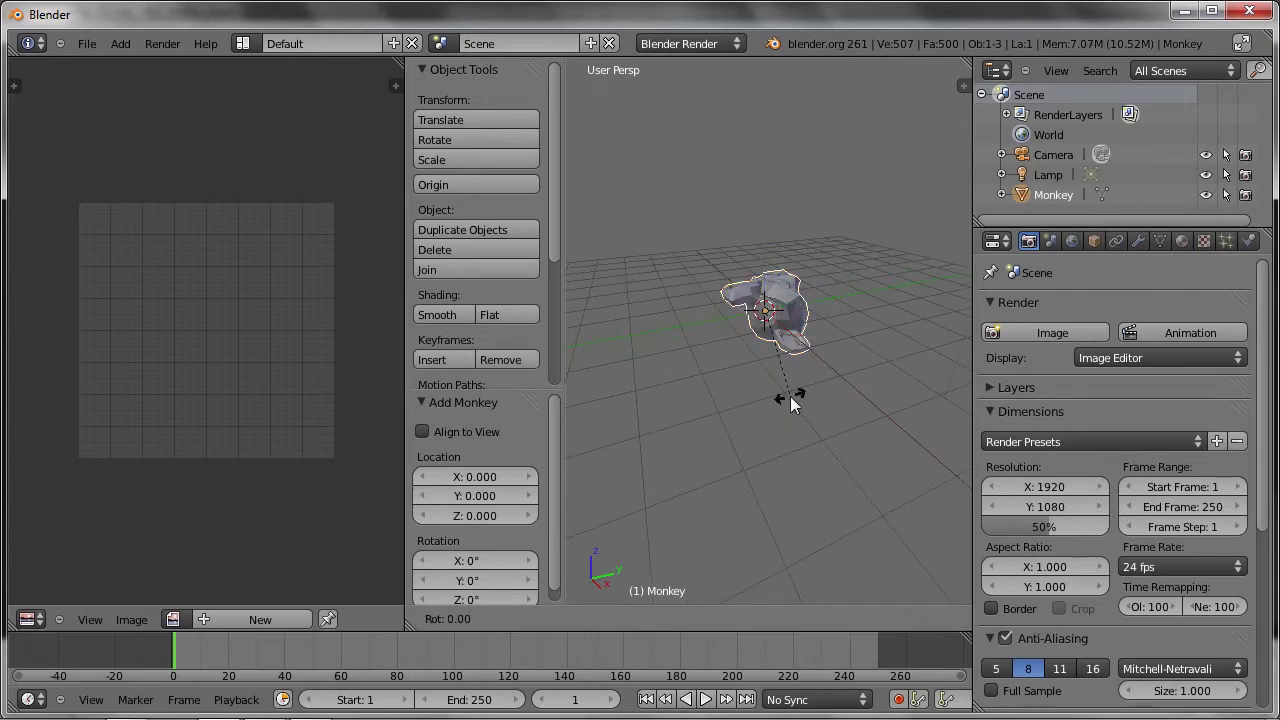
key("0")
key("Return")
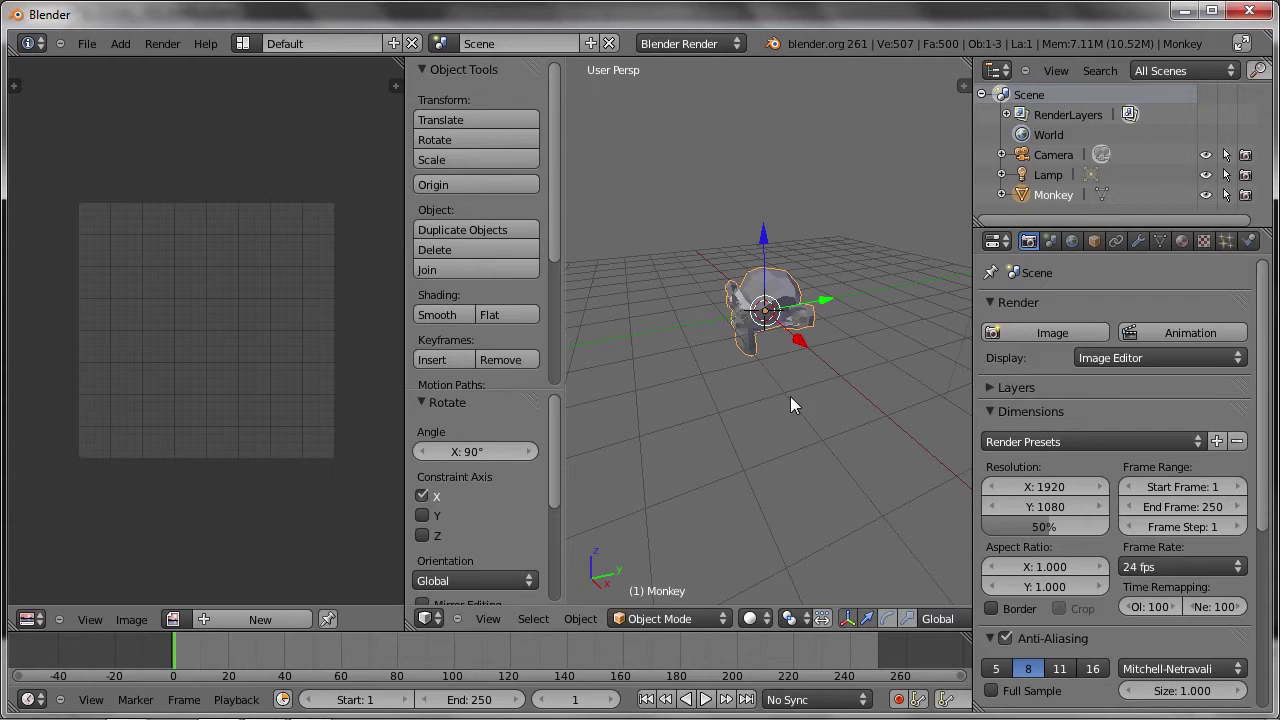
View the Monkey from the front in Edit Mode with the UV Mapping menu up.
key("KP_1")
scroll(762, 319, "up", 2)
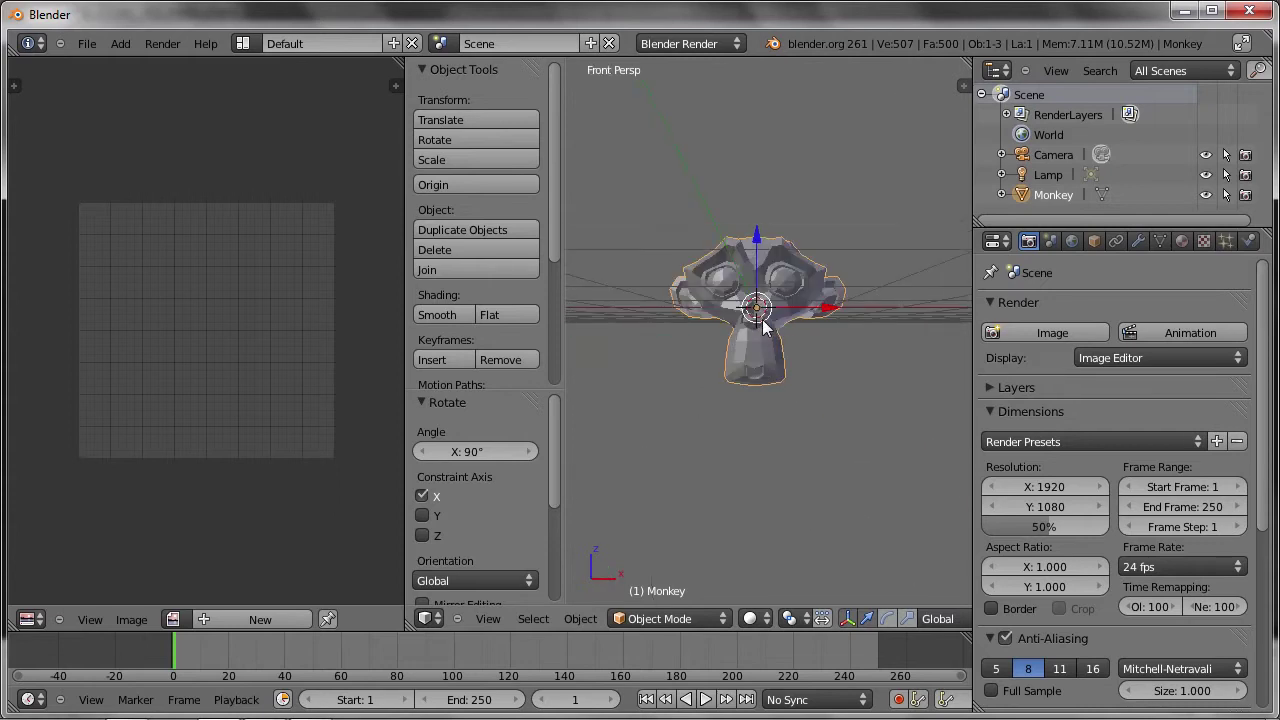
scroll(762, 319, "up", 2)
key("Tab")
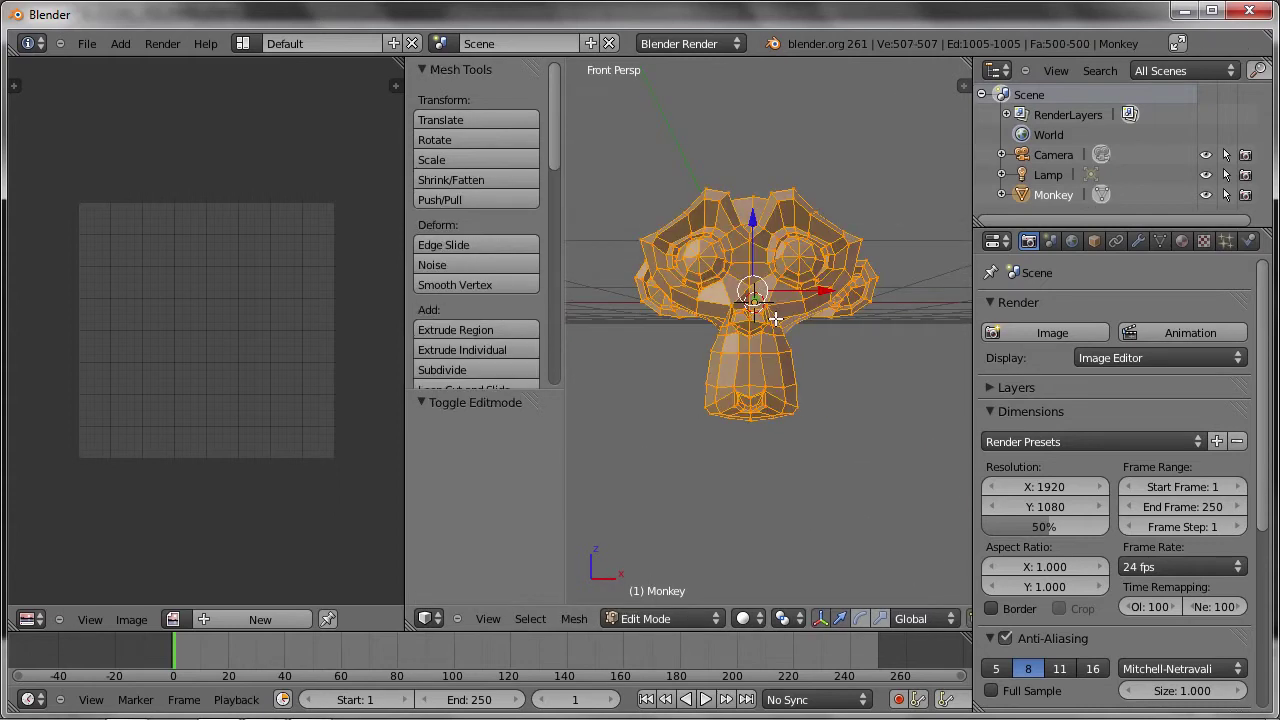
key("u")
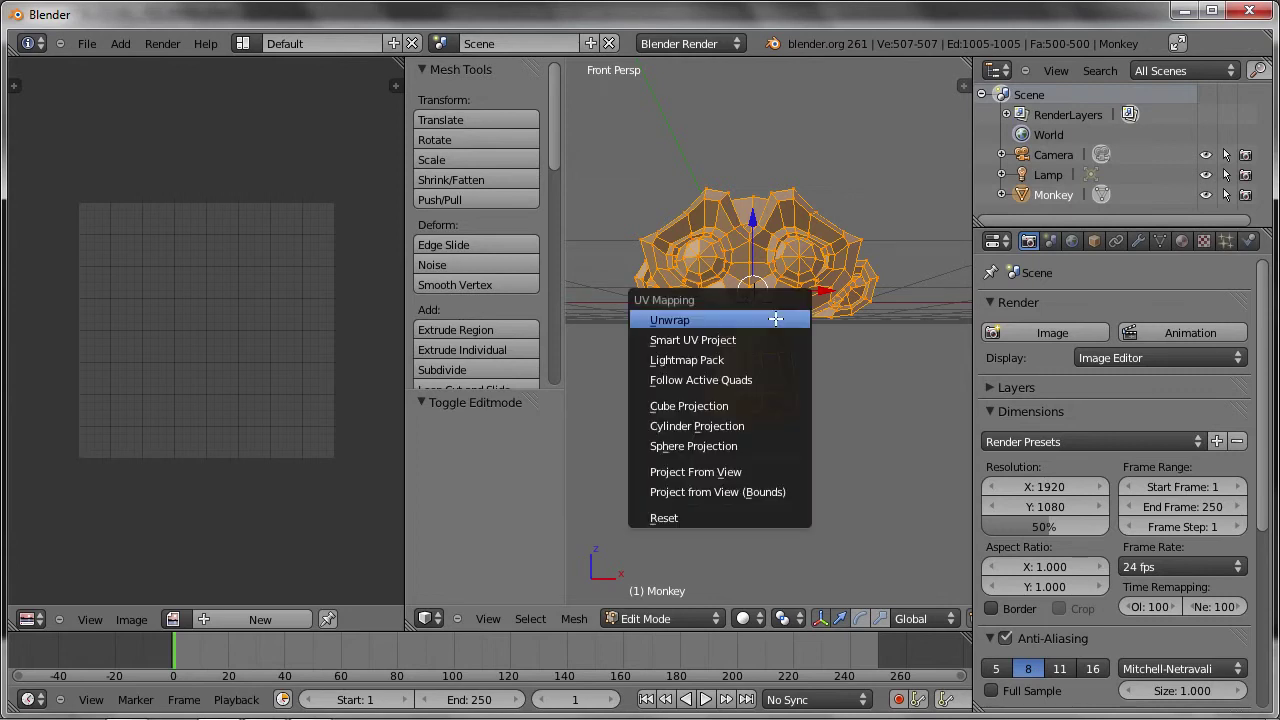
Unwrap the Monkey's mesh and widen the UV editor to show the flattened layout.
left_click(676, 322)
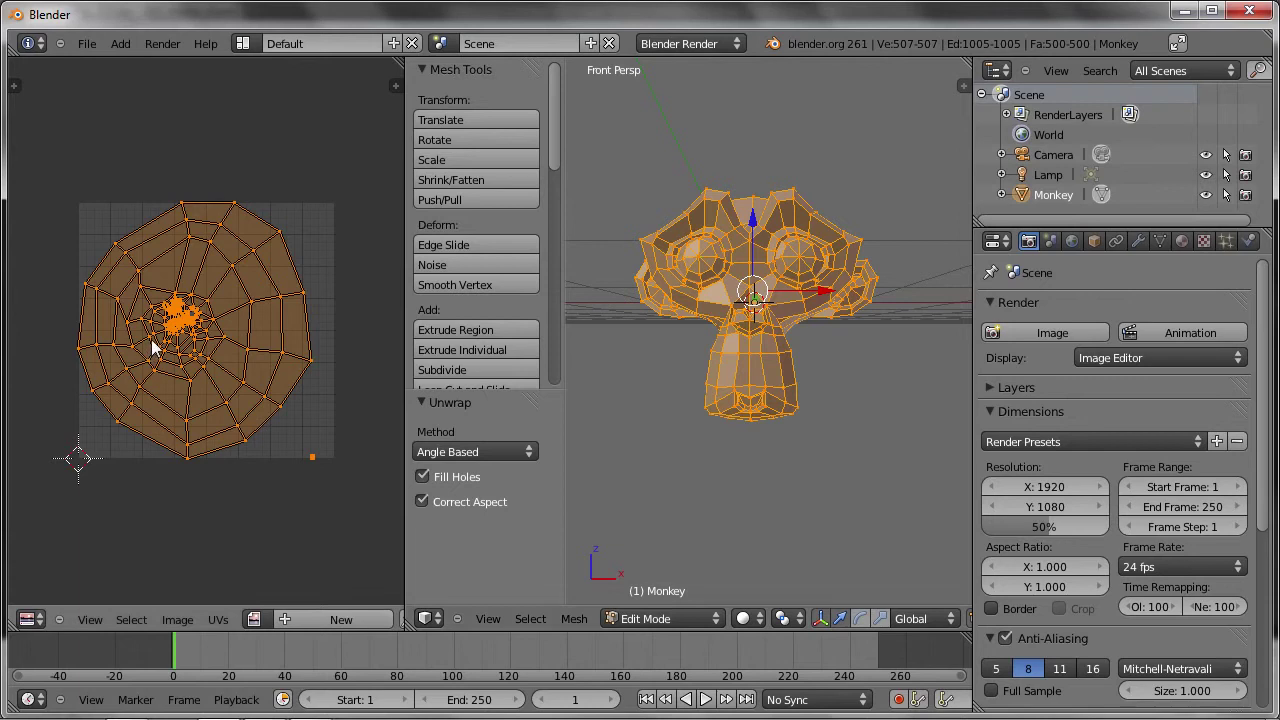
scroll(152, 347, "up", 5)
scroll(200, 335, "down", 2)
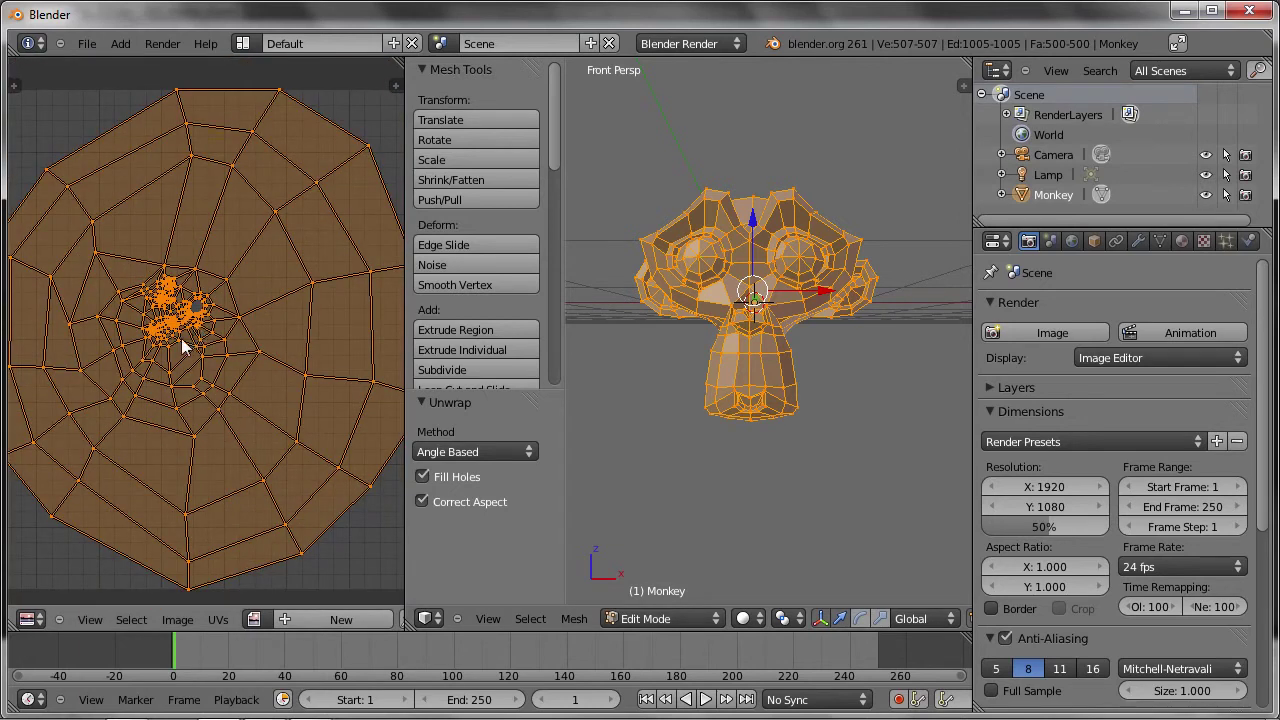
scroll(173, 325, "up", 2)
scroll(145, 302, "down", 2)
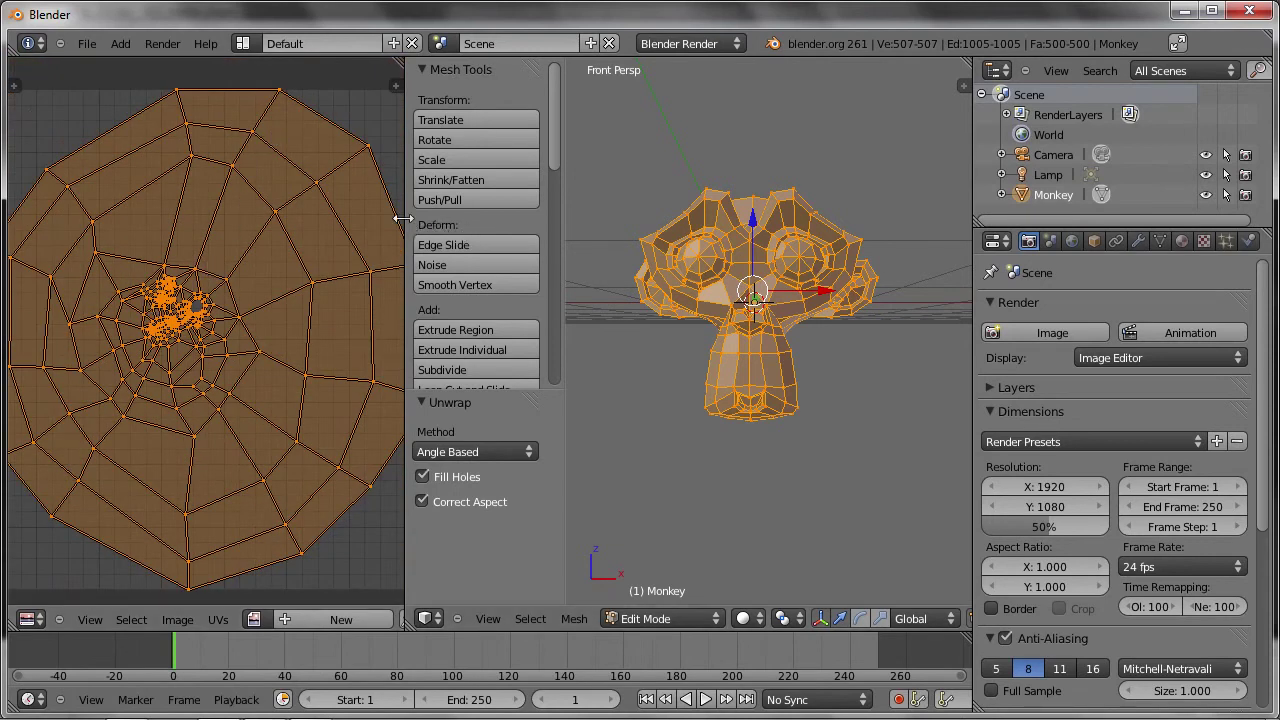
left_click_drag(405, 218, 537, 209)
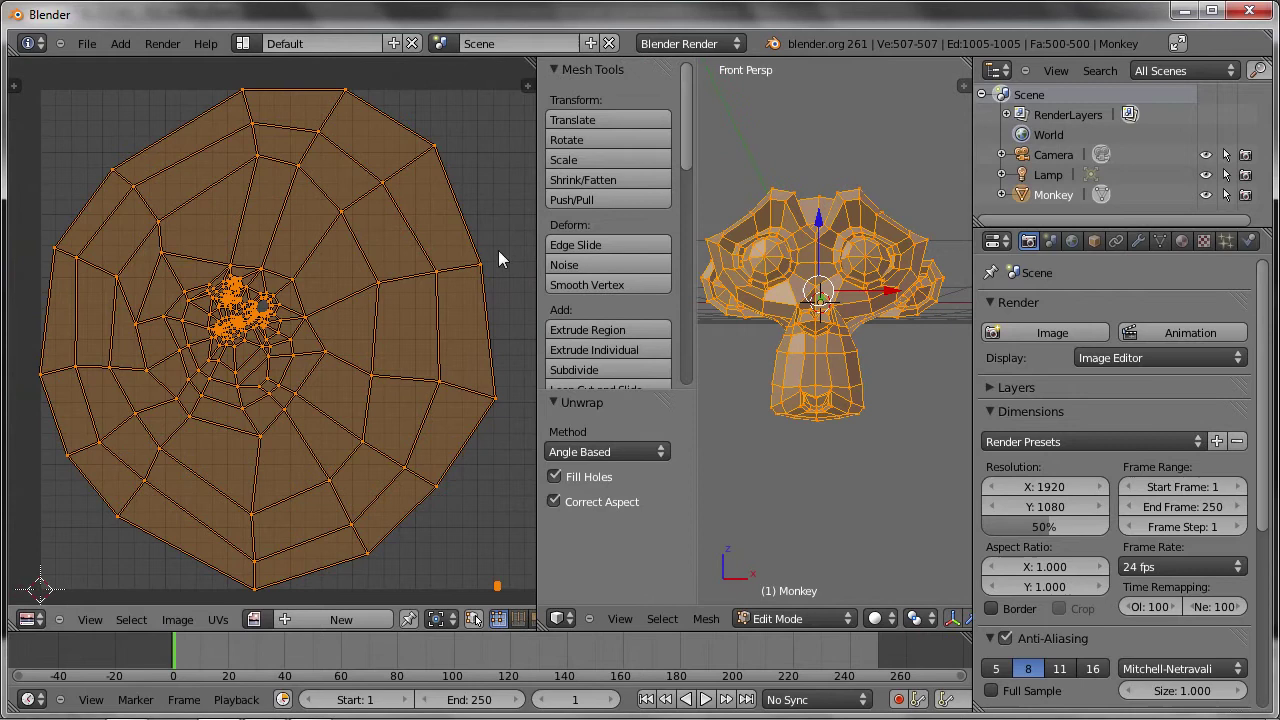
Create a new 1024×1024 untitled image of type UV Test Grid in the UV editor.
left_click(336, 620)
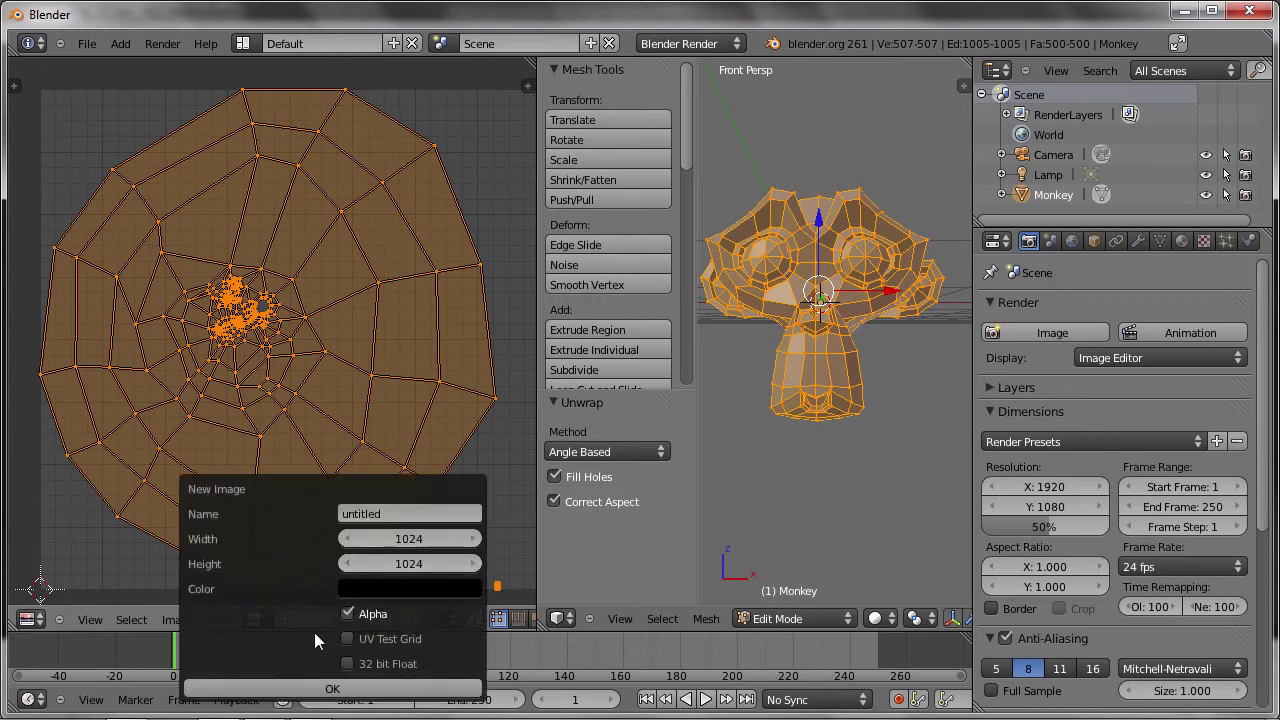
left_click(347, 639)
left_click(330, 688)
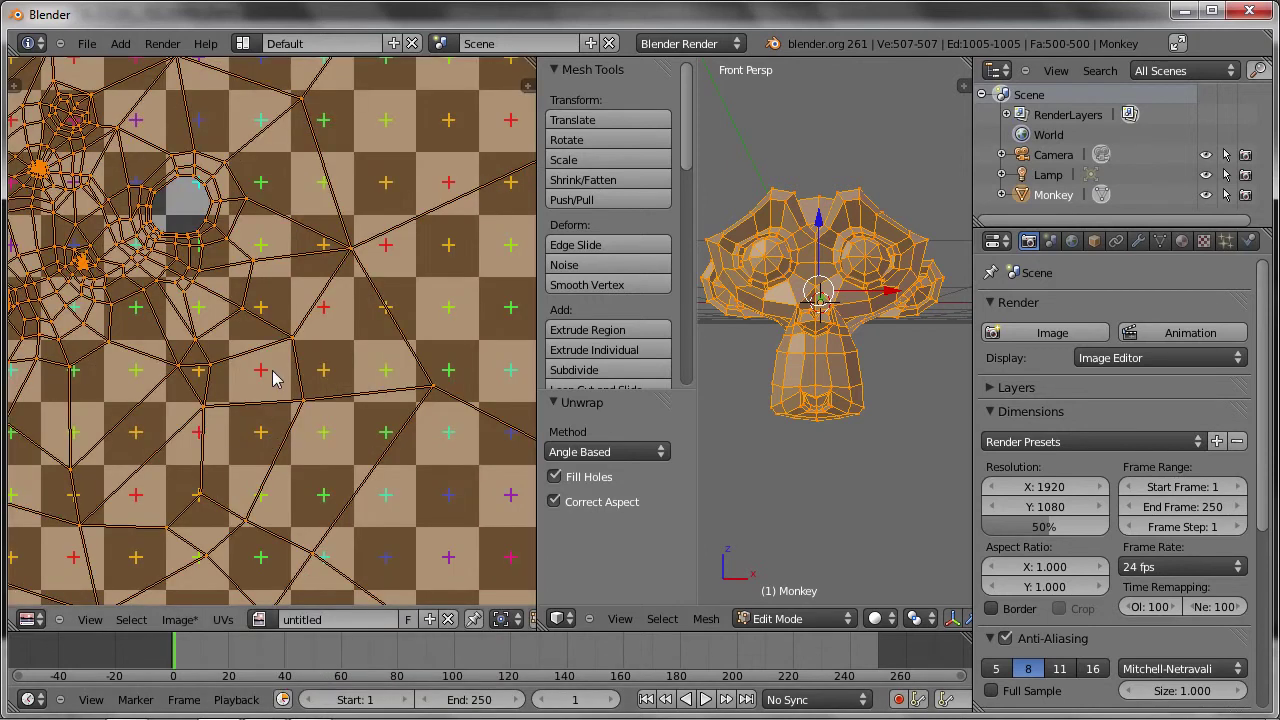
Zoom and orbit the 3D view to see the Monkey nearly from the front.
scroll(275, 378, "down", 2)
scroll(275, 259, "down", 3)
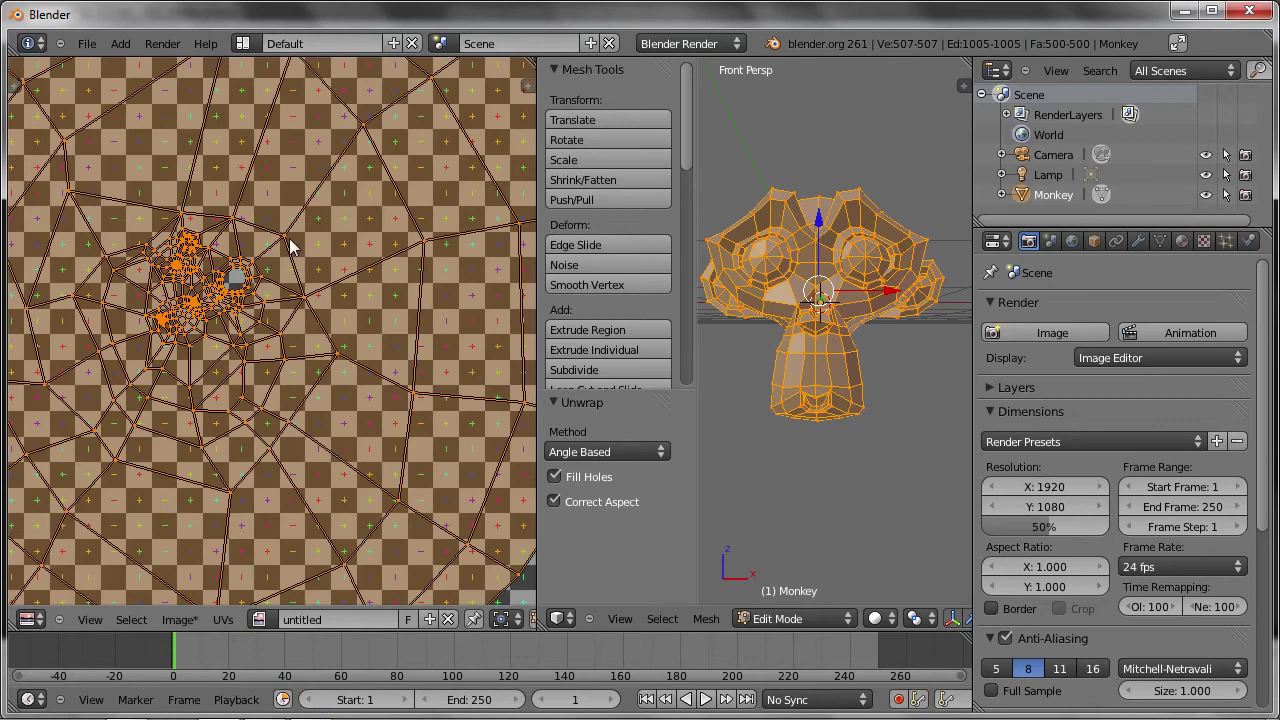
scroll(292, 244, "down", 2)
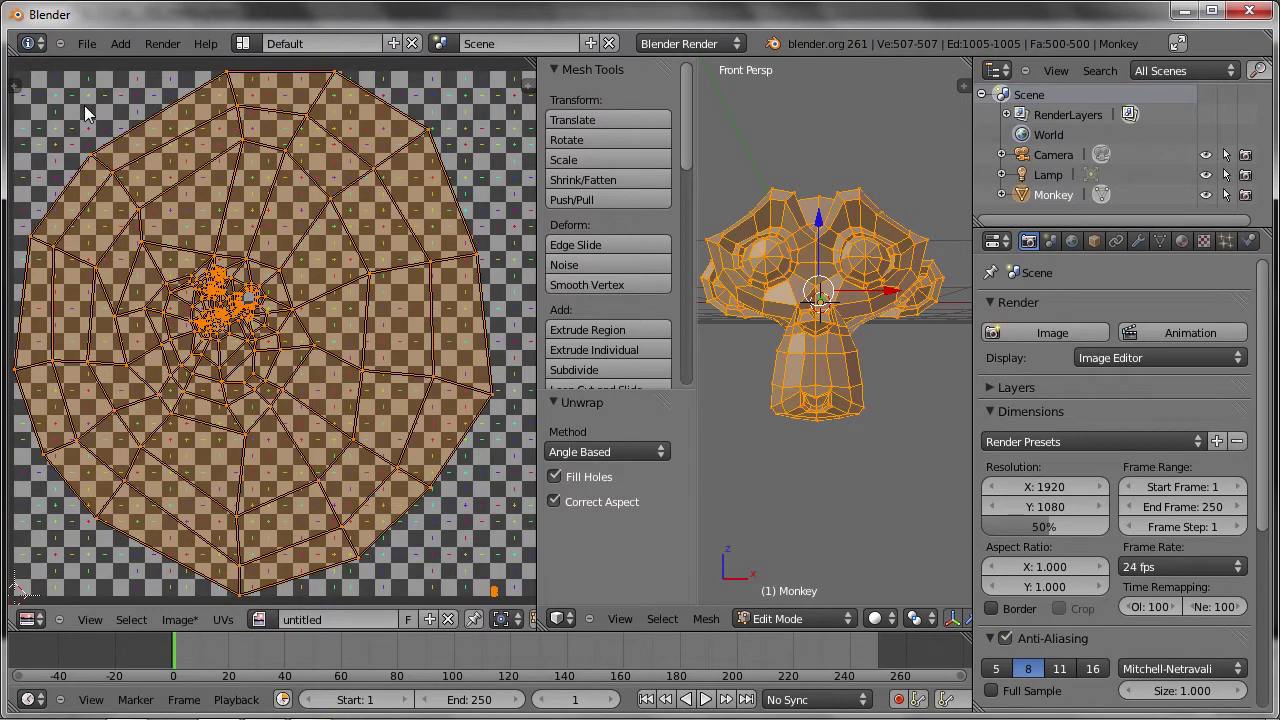
scroll(88, 113, "up", 3)
scroll(202, 282, "down", 2)
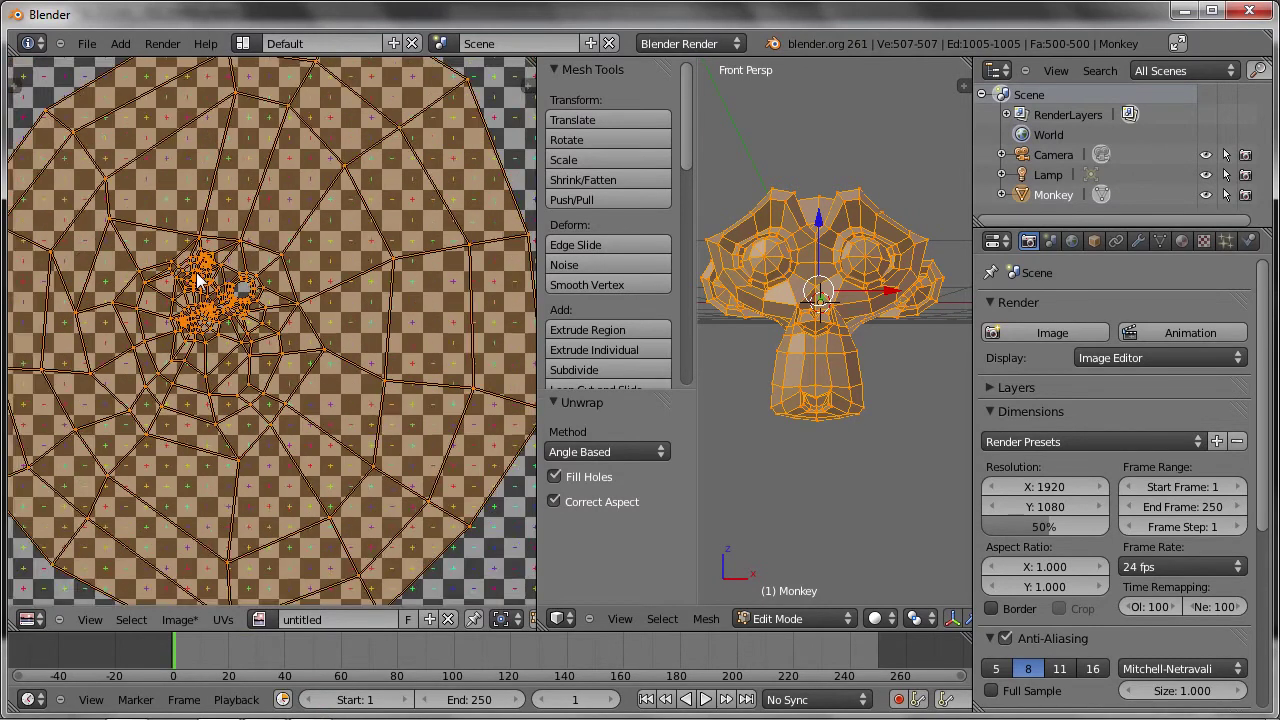
scroll(202, 282, "down", 1)
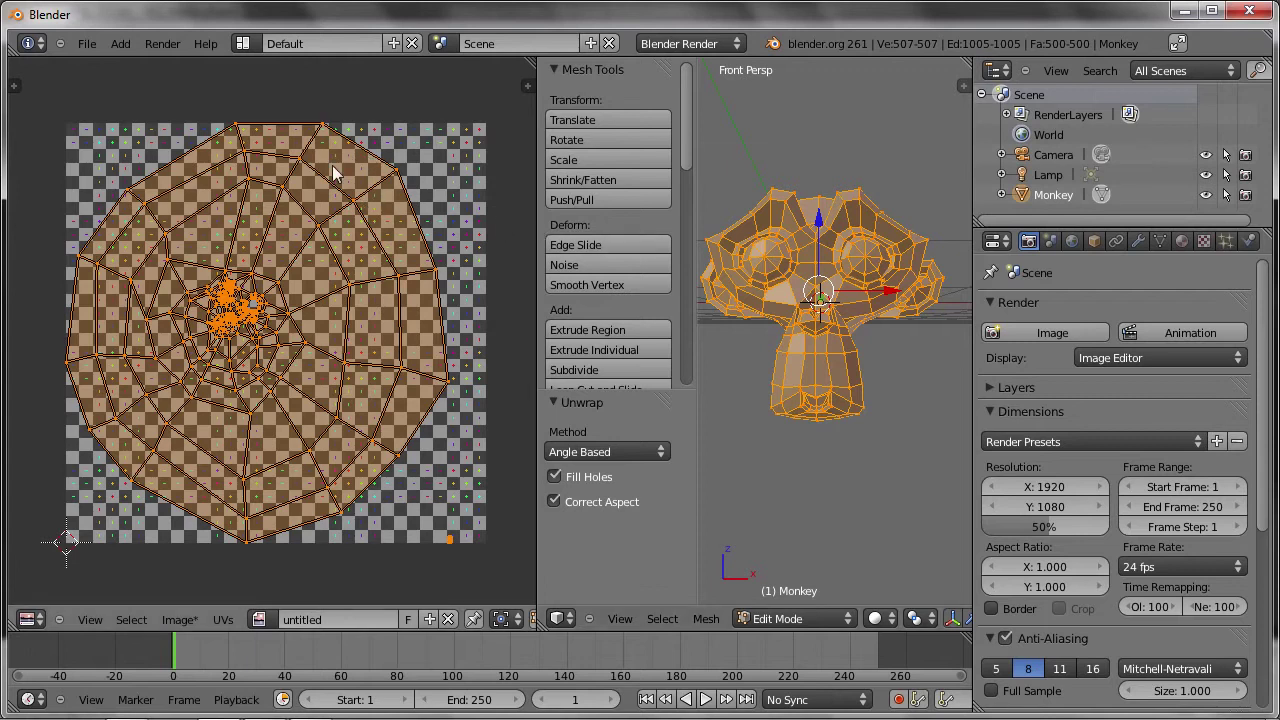
scroll(236, 312, "up", 4)
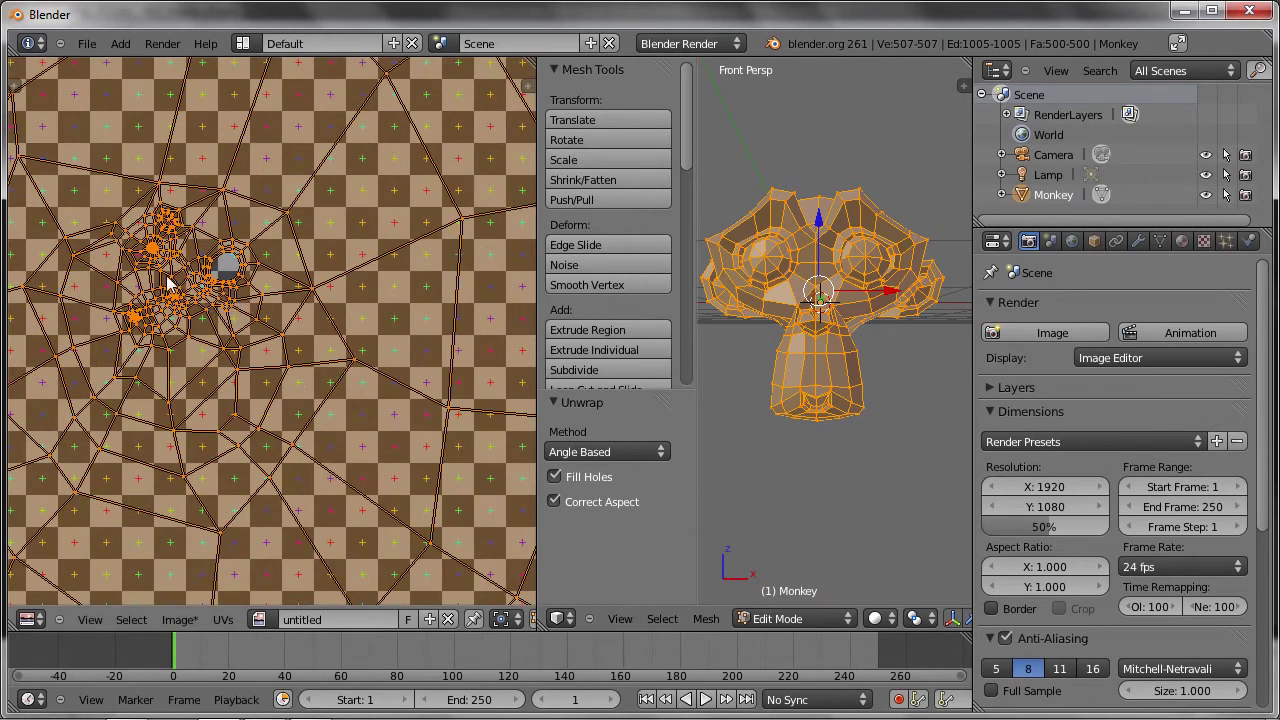
scroll(168, 285, "up", 2)
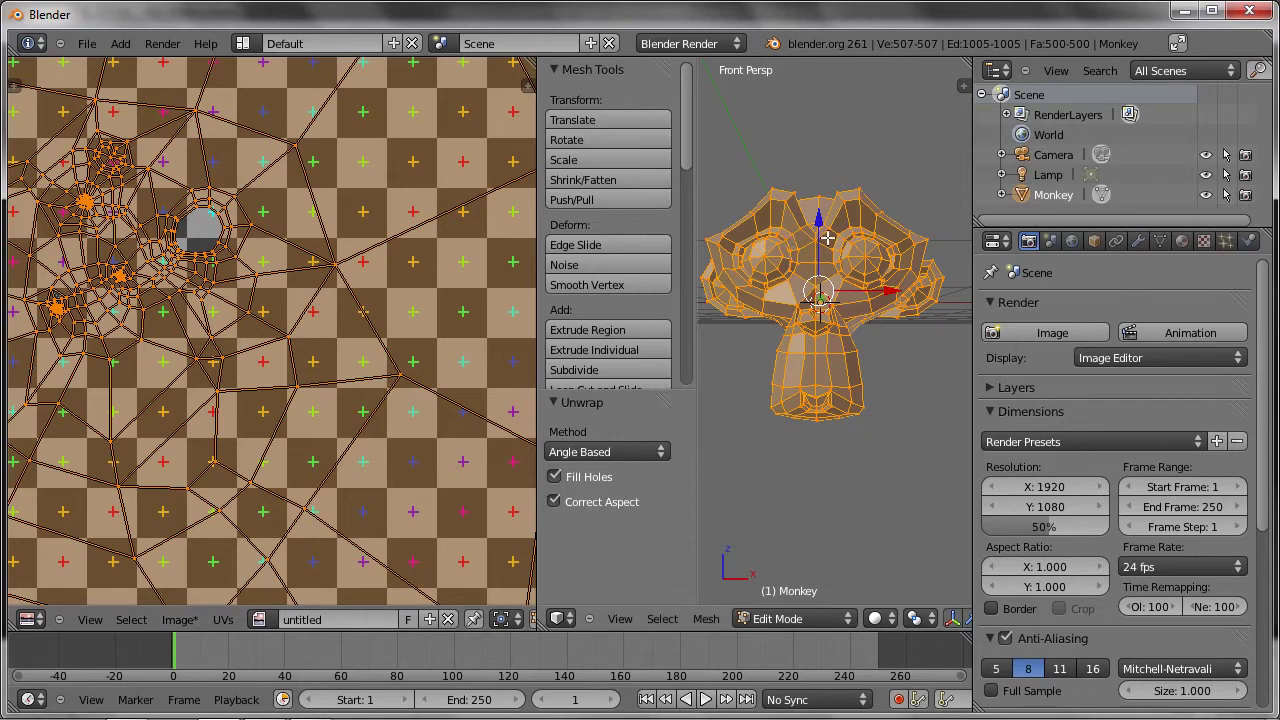
mouse_move(845, 207)
middle_mouse_down()
mouse_move(790, 243)
mouse_move(871, 241)
middle_mouse_up()
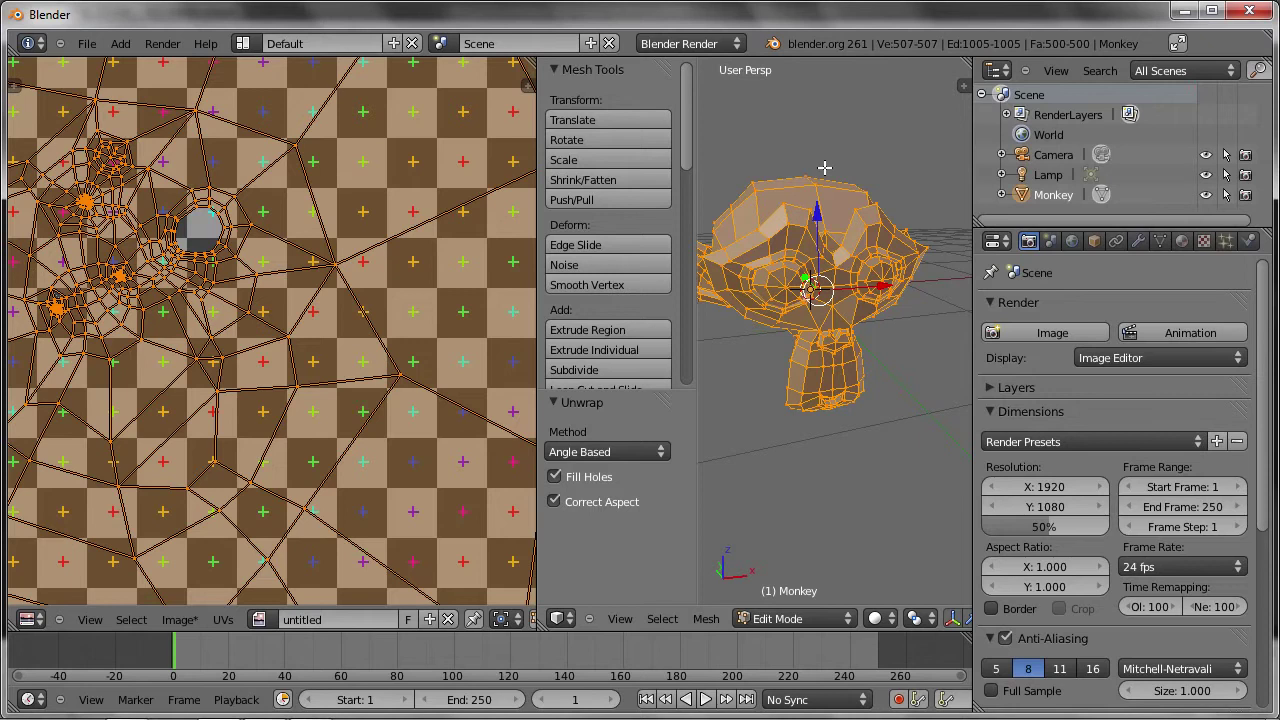
mouse_move(867, 243)
middle_mouse_down()
mouse_move(786, 214)
mouse_move(821, 215)
middle_mouse_up()
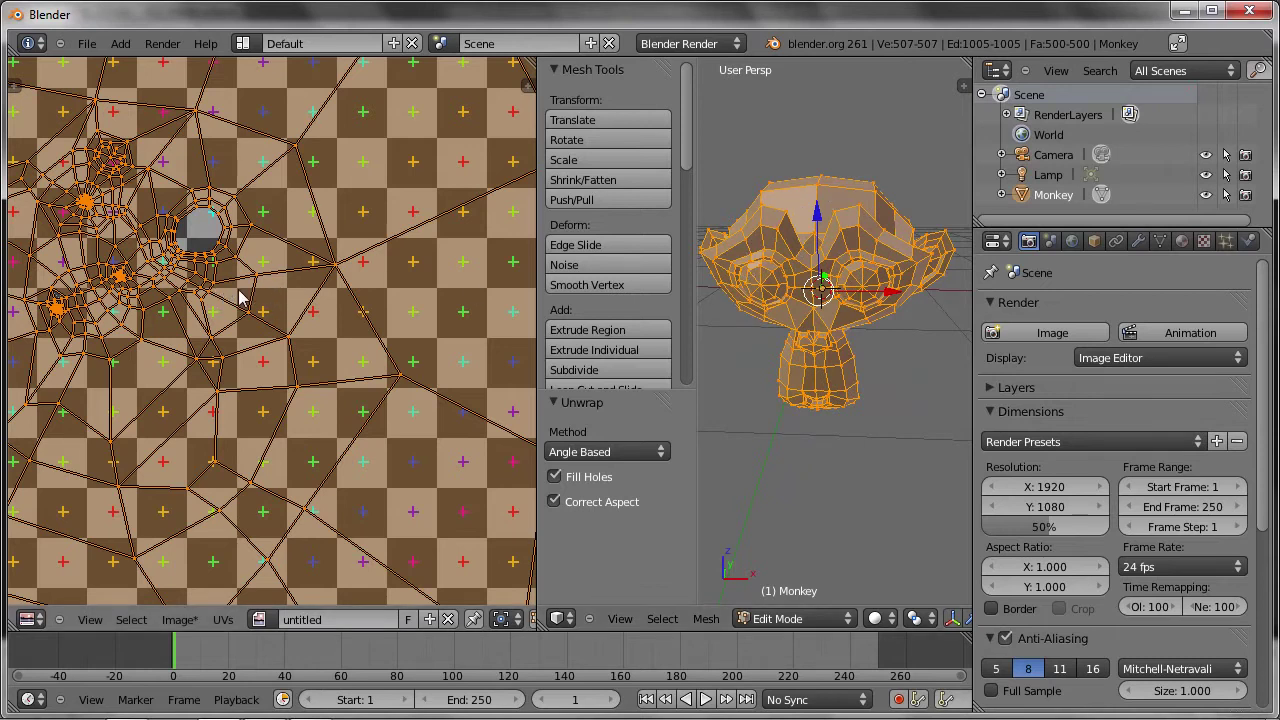
Maximize the 3D view, switch to face select and pick a few Monkey faces.
key("ctrl+Up")
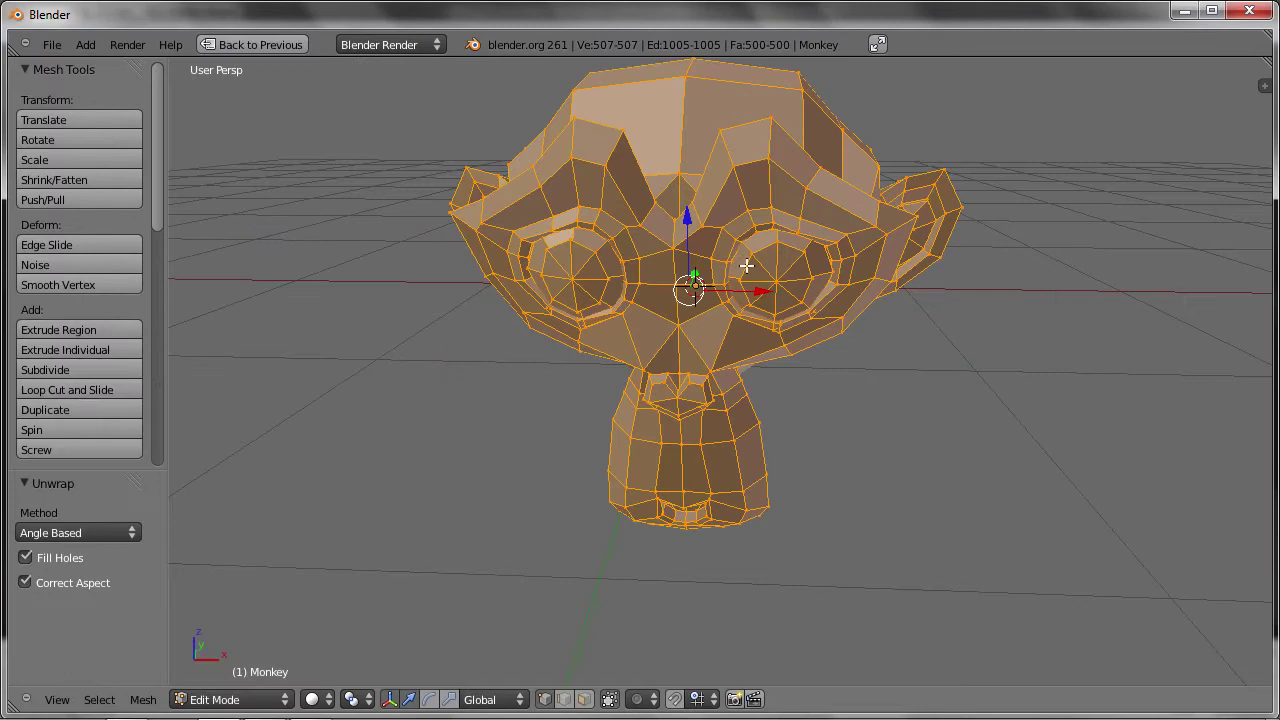
scroll(745, 255, "down", 2)
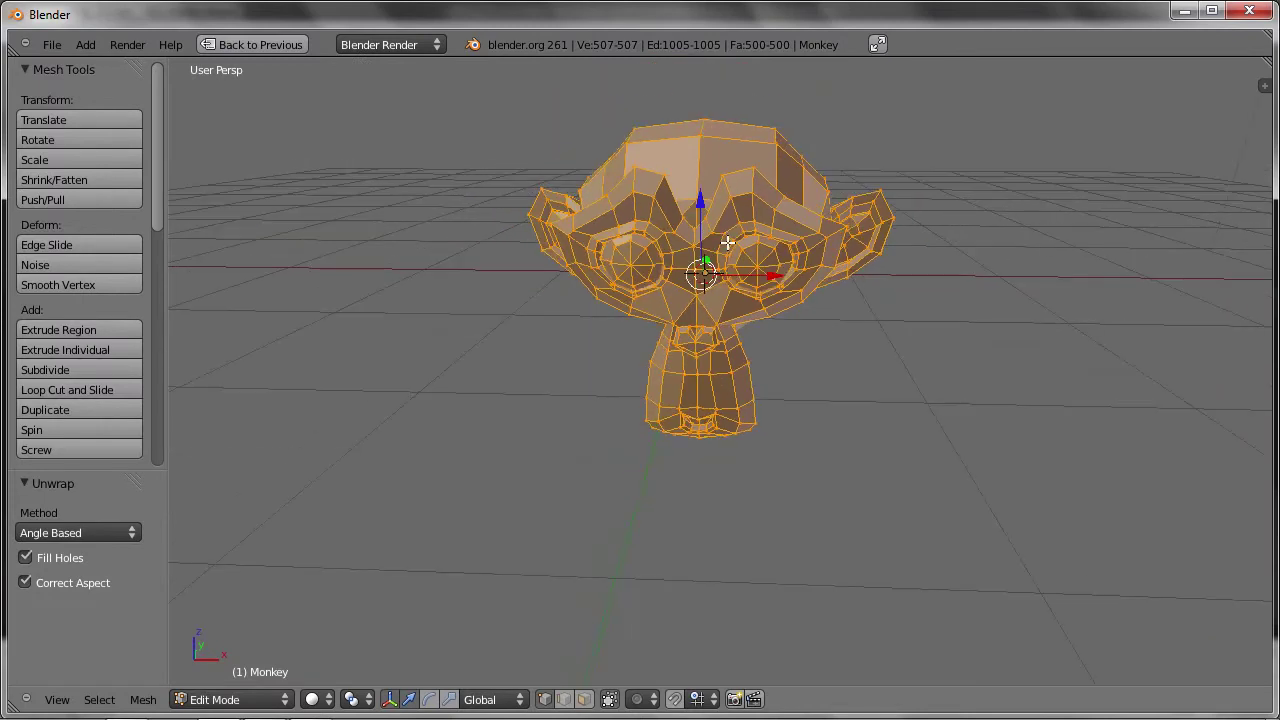
right_click(693, 201)
mouse_move(837, 195)
middle_mouse_down()
mouse_move(792, 212)
mouse_move(477, 183)
mouse_move(687, 82)
middle_mouse_up()
mouse_move(829, 283)
middle_mouse_down()
mouse_move(803, 306)
mouse_move(809, 220)
mouse_move(734, 305)
middle_mouse_up()
mouse_move(720, 357)
middle_mouse_down()
mouse_move(711, 374)
mouse_move(823, 491)
mouse_move(762, 412)
mouse_move(777, 434)
mouse_move(719, 397)
middle_mouse_up()
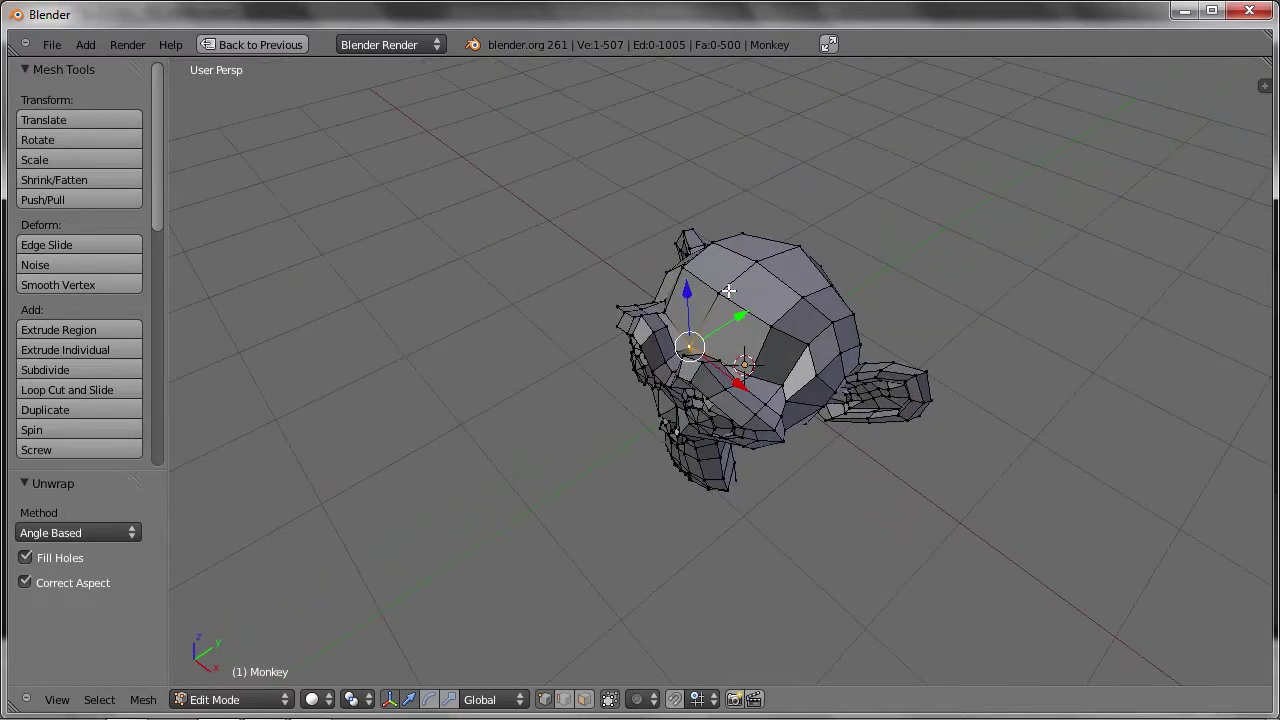
key("ctrl+Tab")
left_click(714, 361)
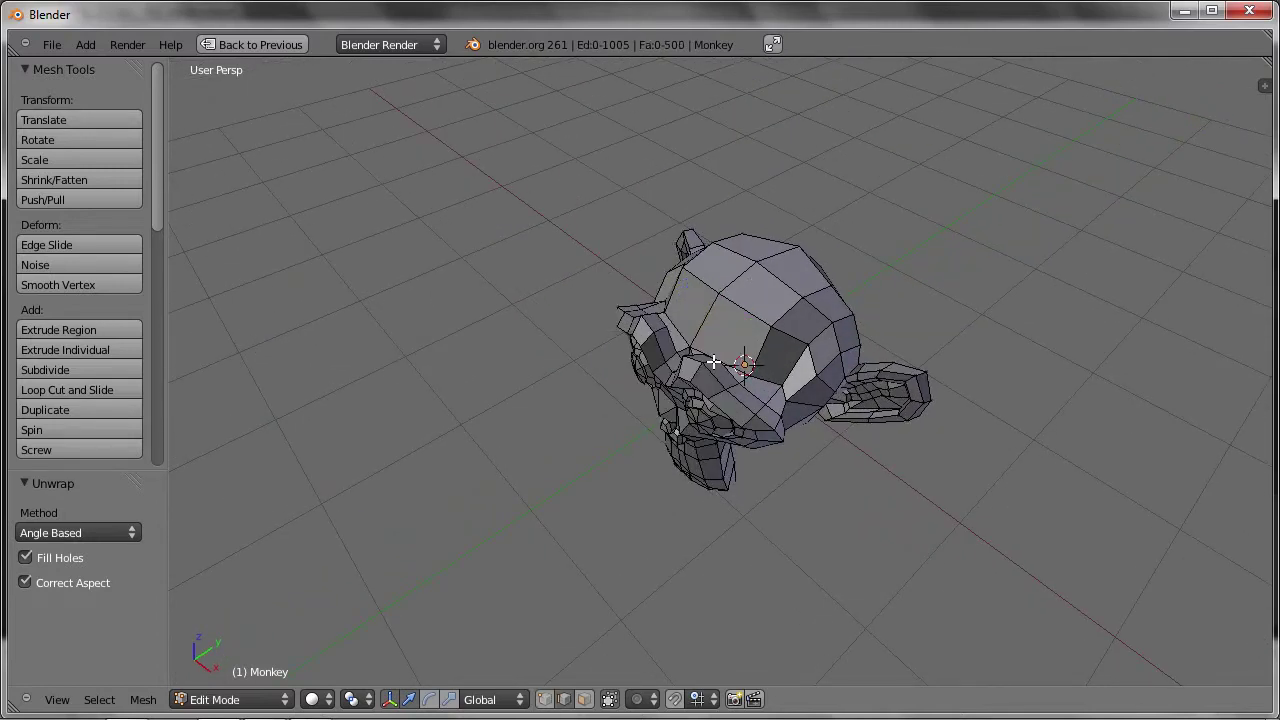
right_click(690, 331)
right_click(748, 270, "shift")
right_click(770, 258, "shift")
Narrow the selection to one face, then to a single edge on the head.
mouse_move(878, 266)
middle_mouse_down()
mouse_move(822, 313)
mouse_move(945, 323)
middle_mouse_up()
right_click(822, 313, "shift")
right_click(830, 317)
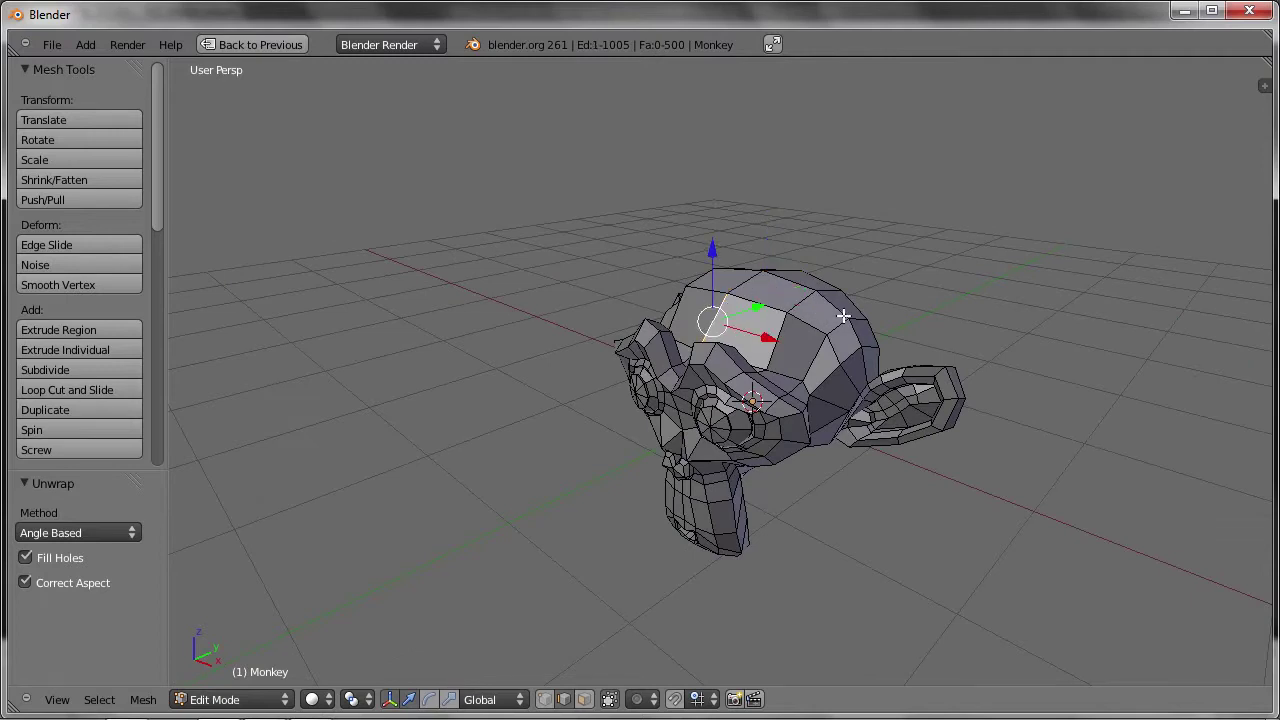
middle_click_drag(702, 318, 790, 342)
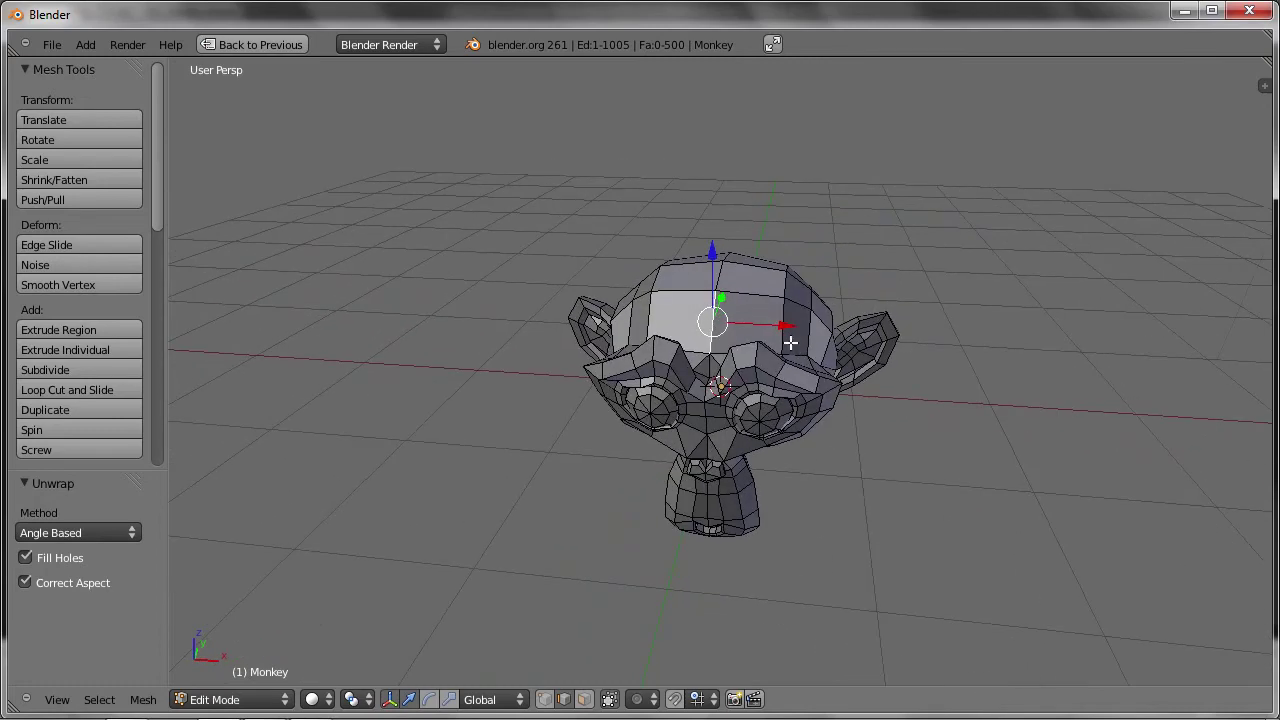
right_click(714, 300, "alt")
mouse_move(842, 305)
middle_mouse_down()
mouse_move(666, 432)
mouse_move(718, 365)
middle_mouse_up()
right_click(699, 350)
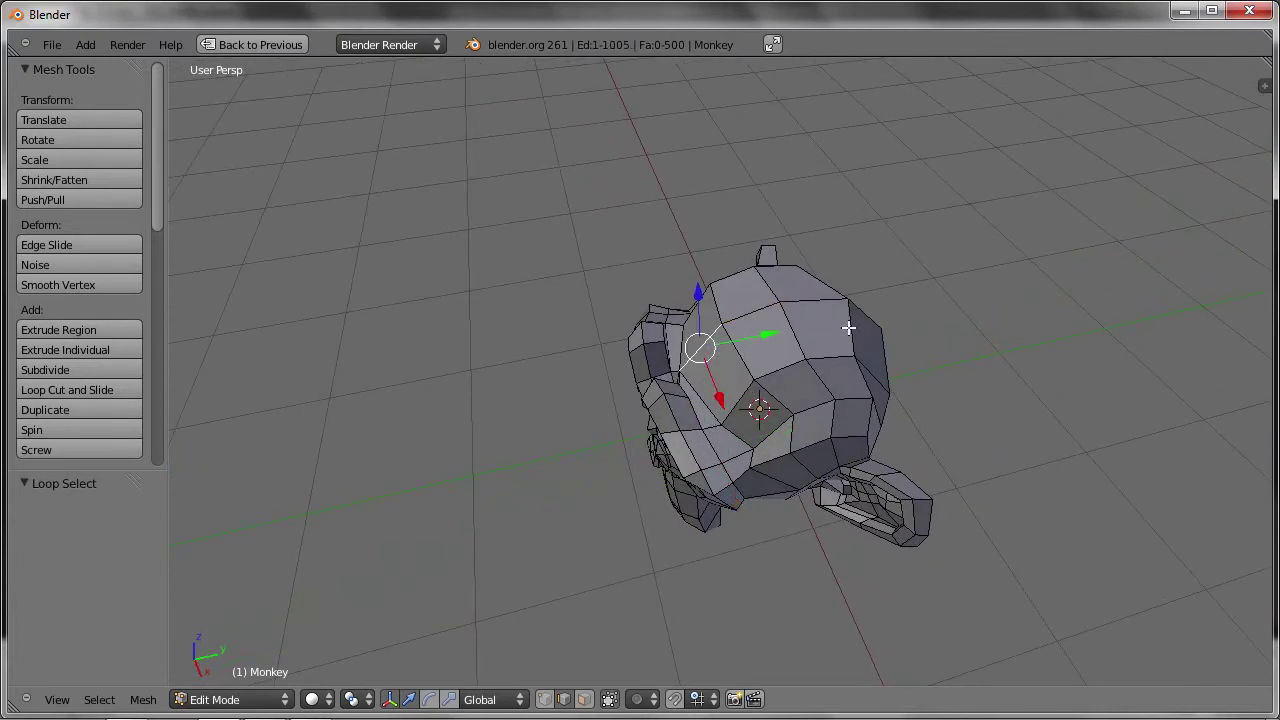
middle_click_drag(848, 328, 809, 341)
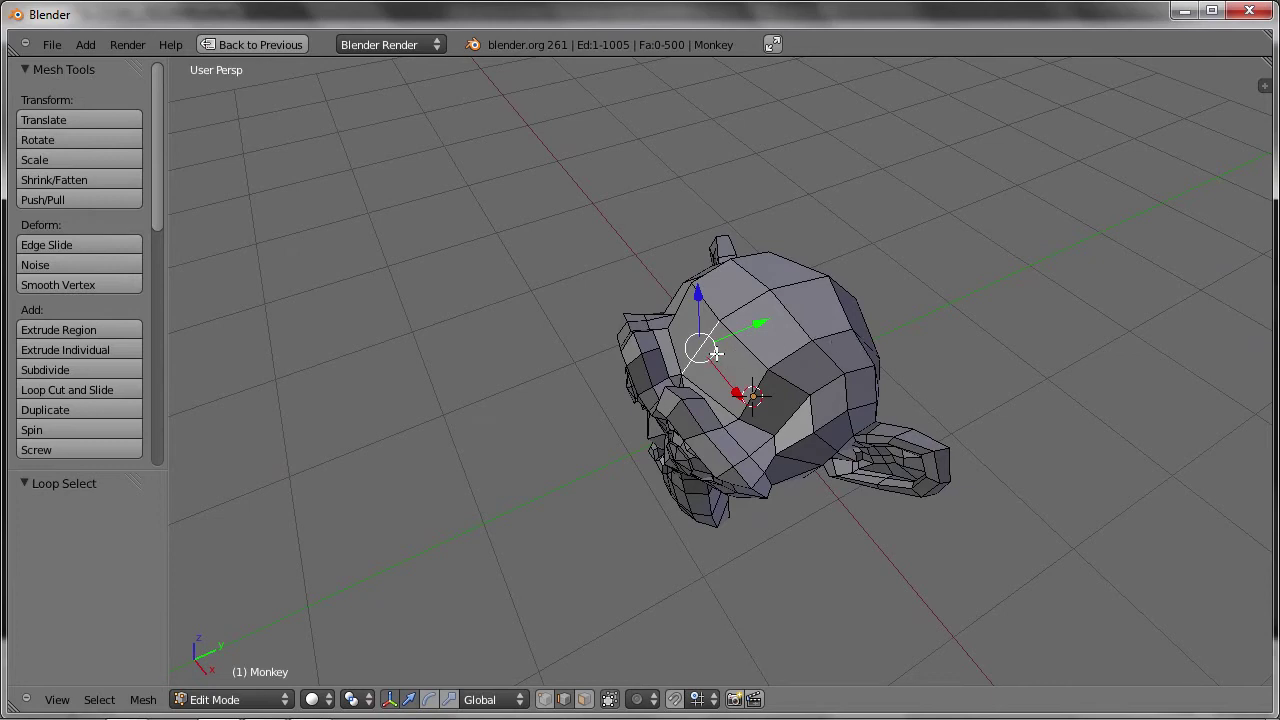
middle_click_drag(717, 354, 640, 350, "shift")
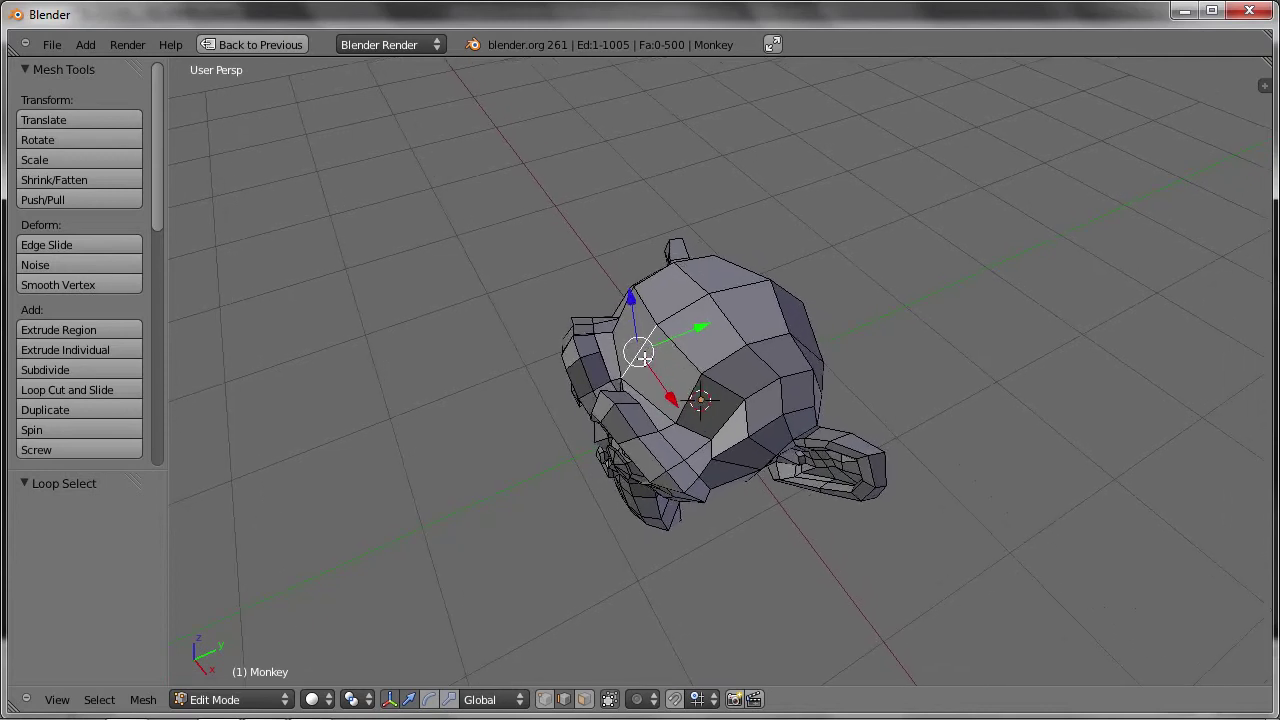
middle_click_drag(800, 345, 671, 371)
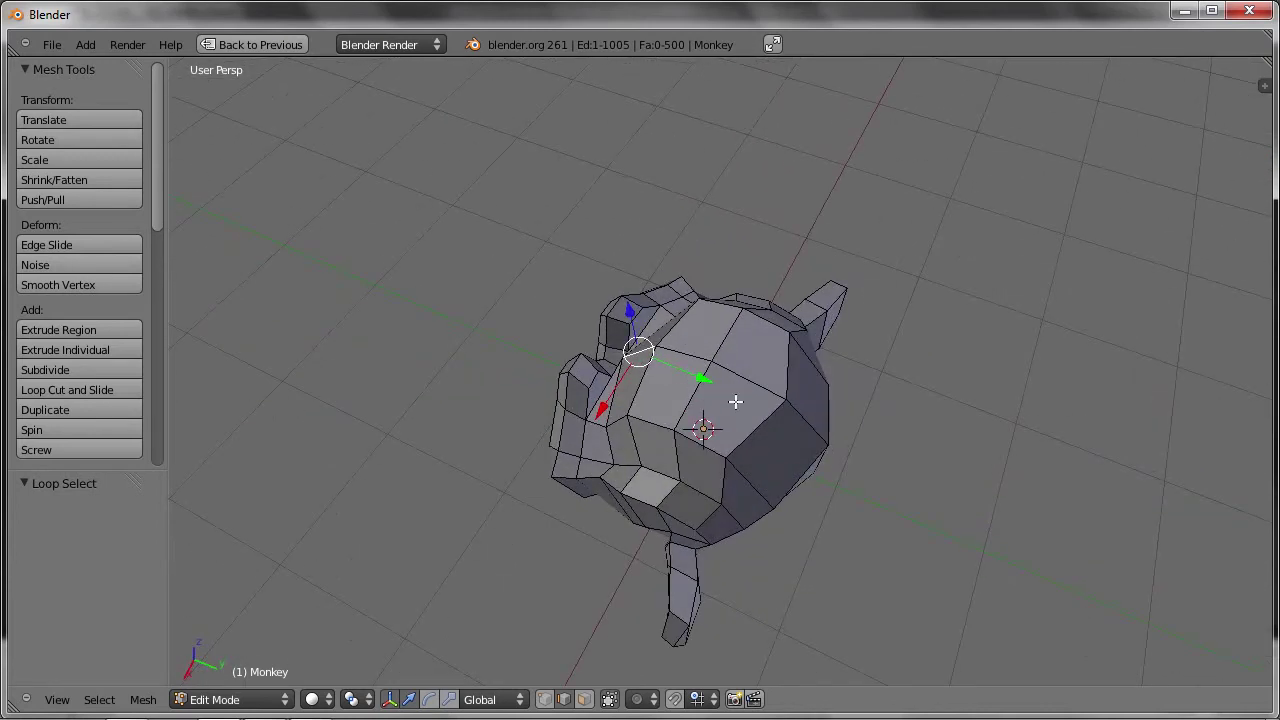
Select a 13-edge shortest path from the head to the chin, then restore the layout.
right_click(805, 416, "ctrl")
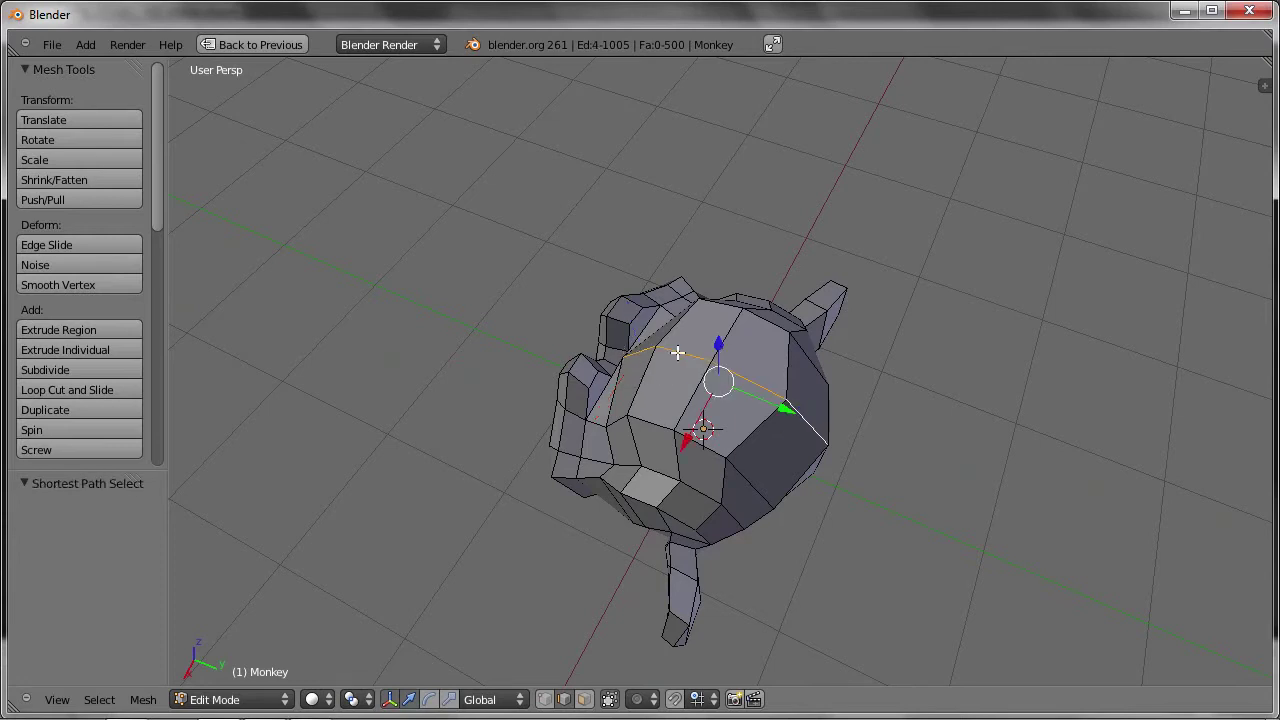
mouse_move(837, 500)
middle_mouse_down()
mouse_move(750, 280)
mouse_move(787, 402)
middle_mouse_up()
right_click(734, 580, "ctrl")
mouse_move(734, 580)
middle_mouse_down()
mouse_move(736, 535)
mouse_move(758, 543)
mouse_move(797, 360)
middle_mouse_up()
right_click(734, 523, "ctrl")
right_click(650, 313, "ctrl")
middle_click_drag(621, 322, 671, 316)
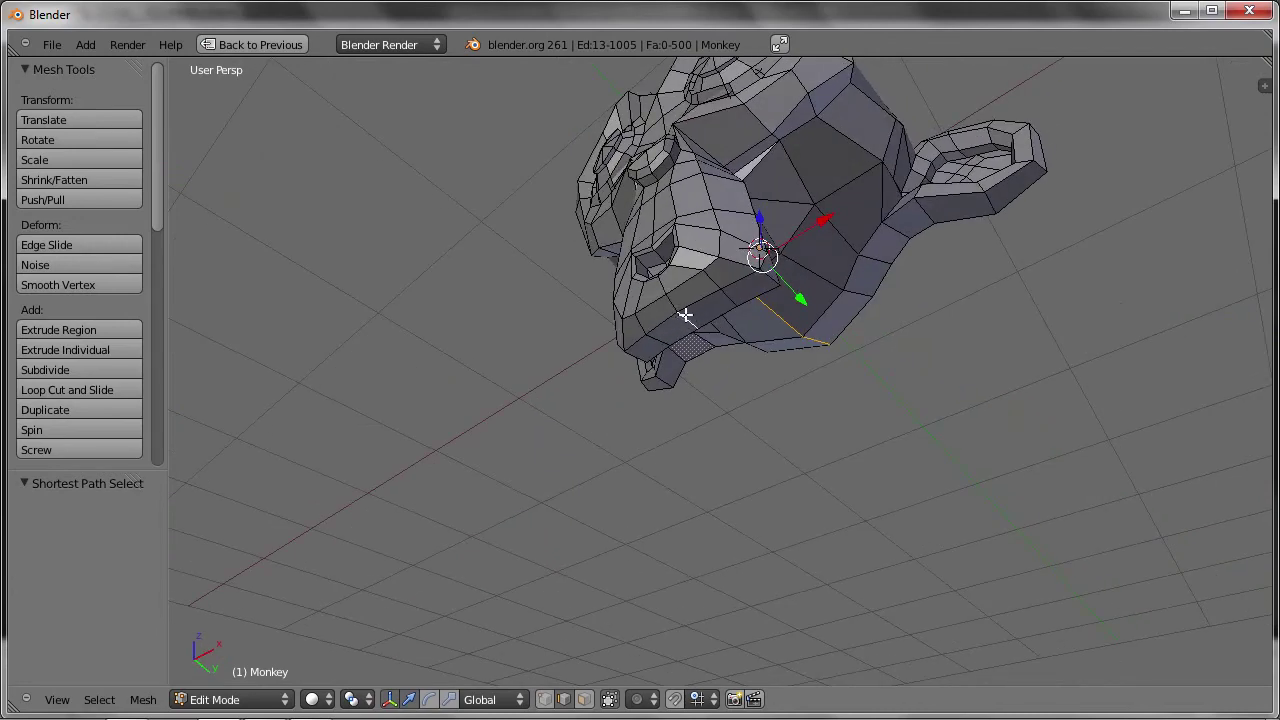
middle_click_drag(689, 310, 924, 515)
mouse_move(762, 529)
middle_mouse_down()
mouse_move(691, 477)
mouse_move(717, 468)
middle_mouse_up()
middle_click_drag(743, 406, 777, 494)
key("ctrl+Up")
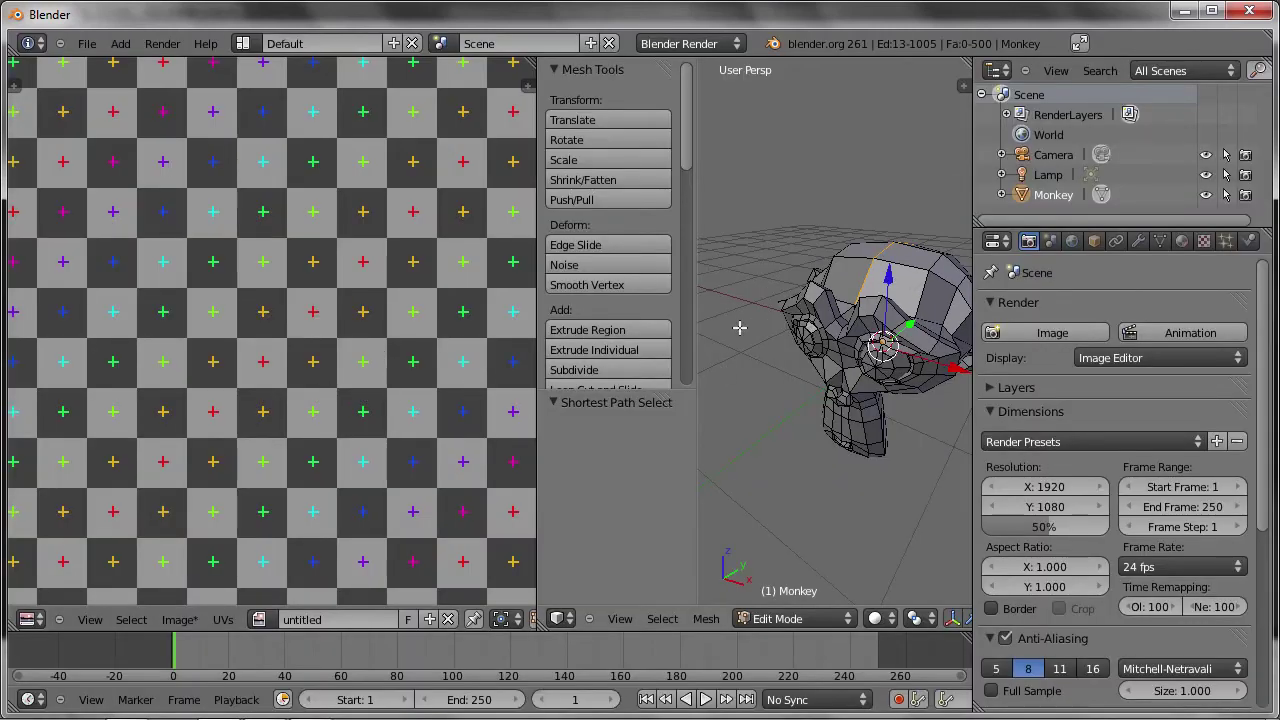
Unwrap the Monkey using the current edge selection and zoom the view.
key("u")
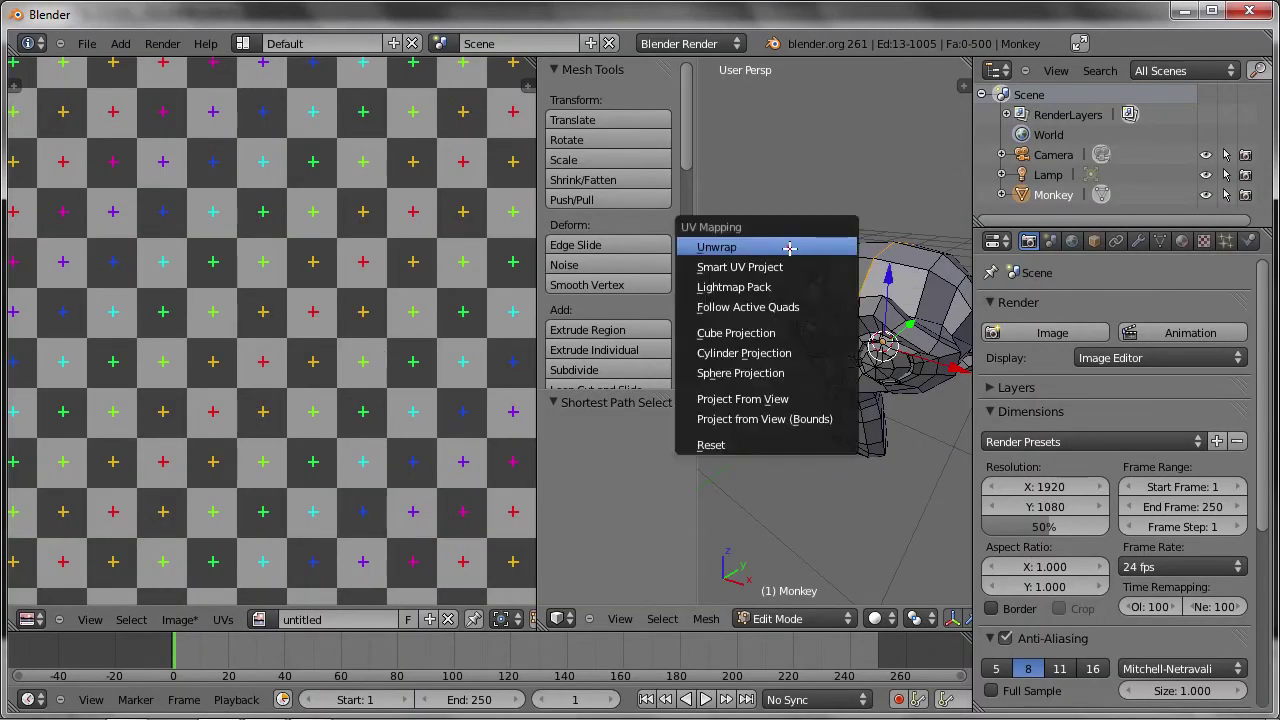
left_click(790, 247)
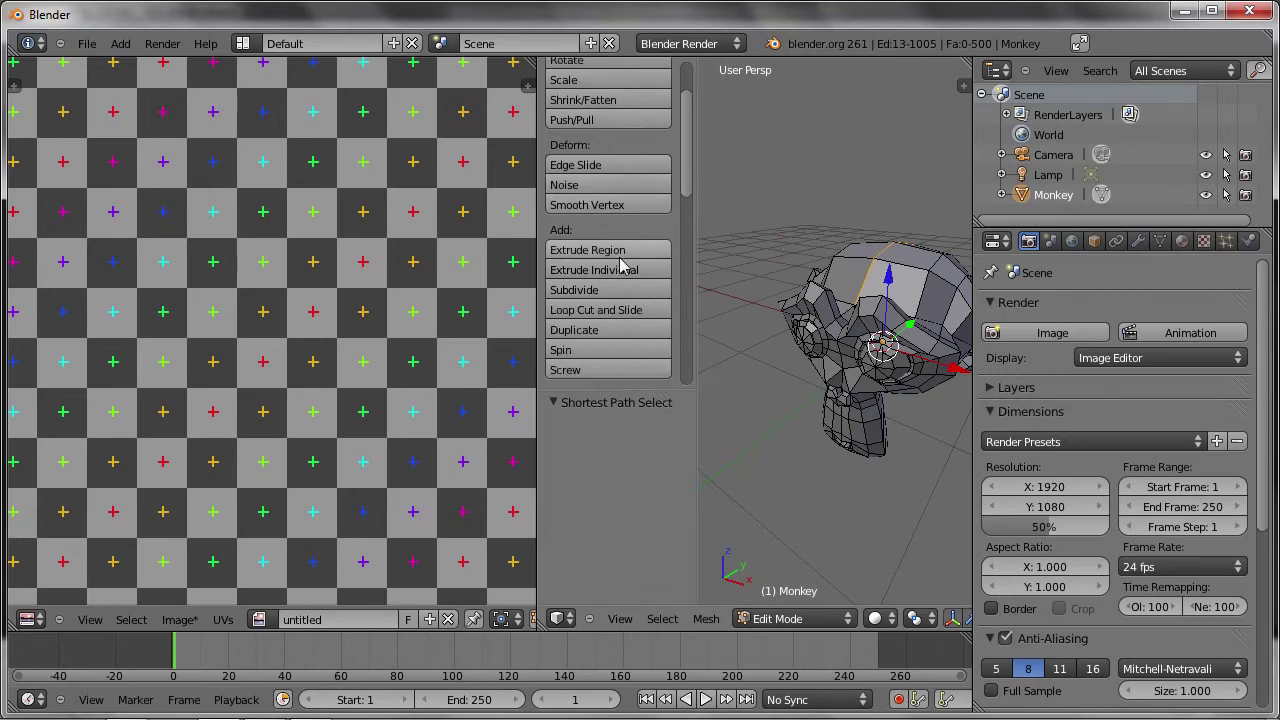
scroll(625, 266, "down", 2)
scroll(618, 266, "down", 4)
scroll(660, 265, "down", 2)
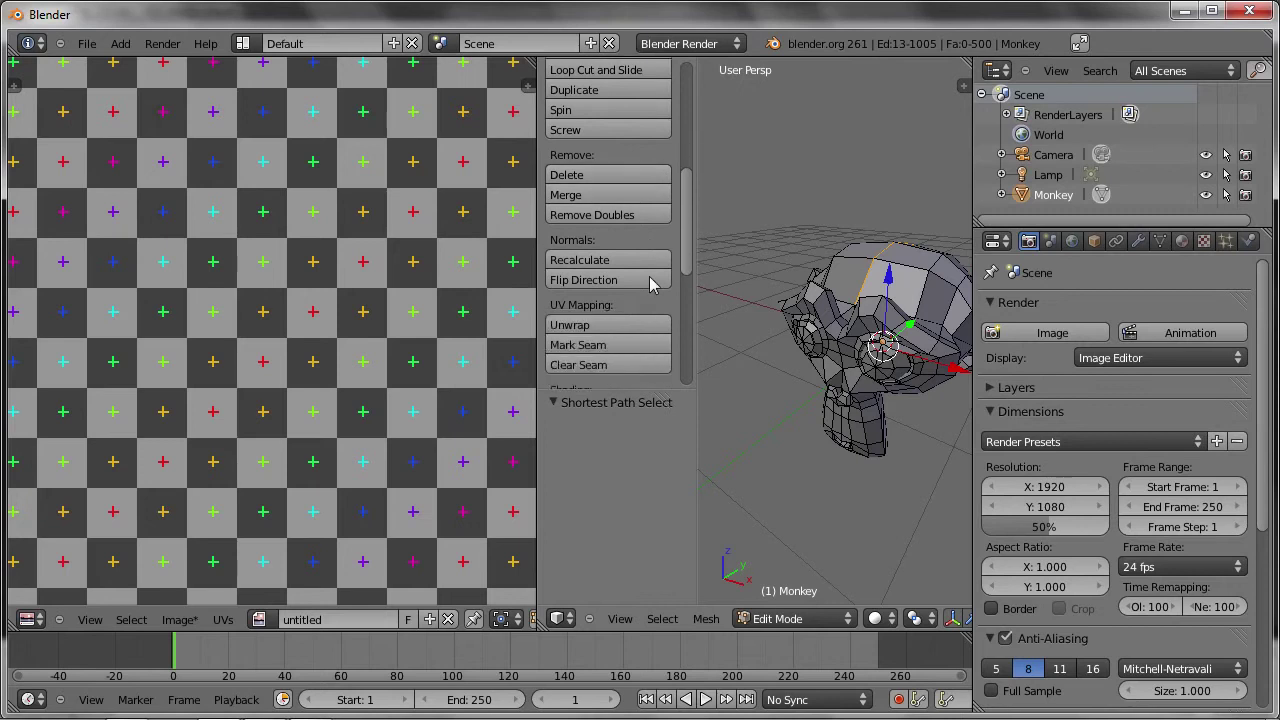
scroll(651, 280, "down", 2)
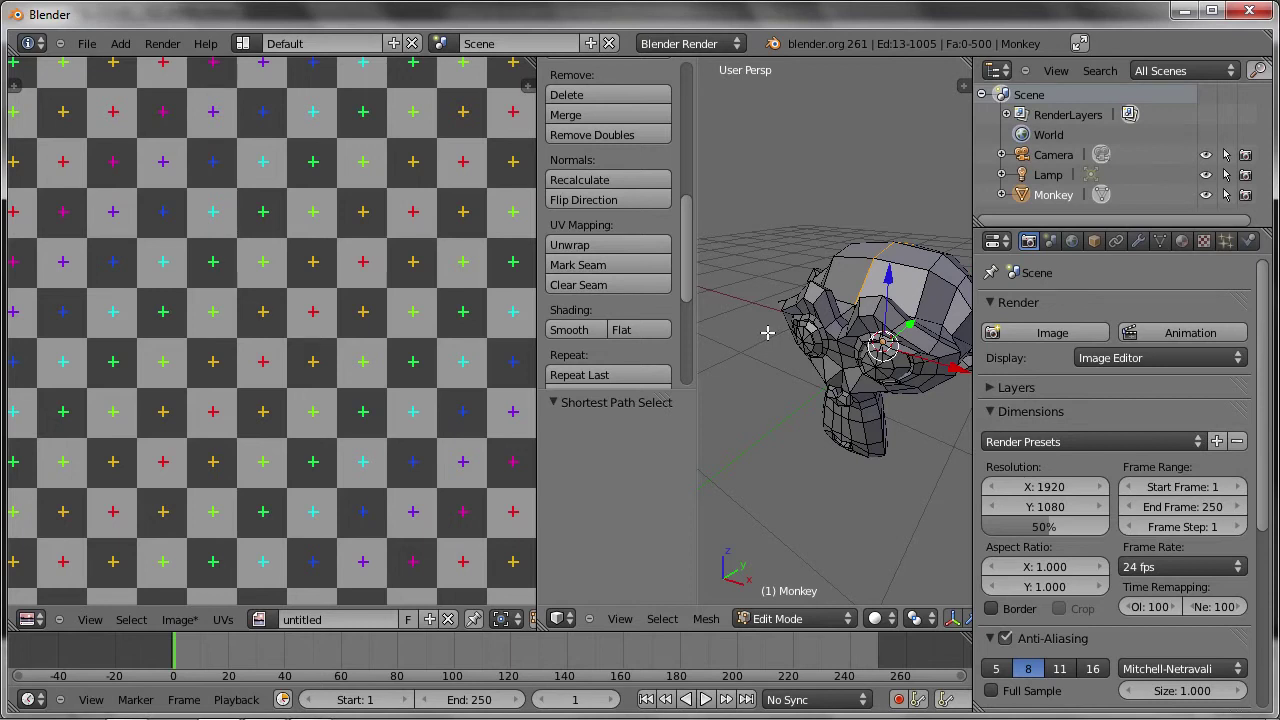
Mark the selected head-to-chin edge path as a UV seam.
left_click(703, 619)
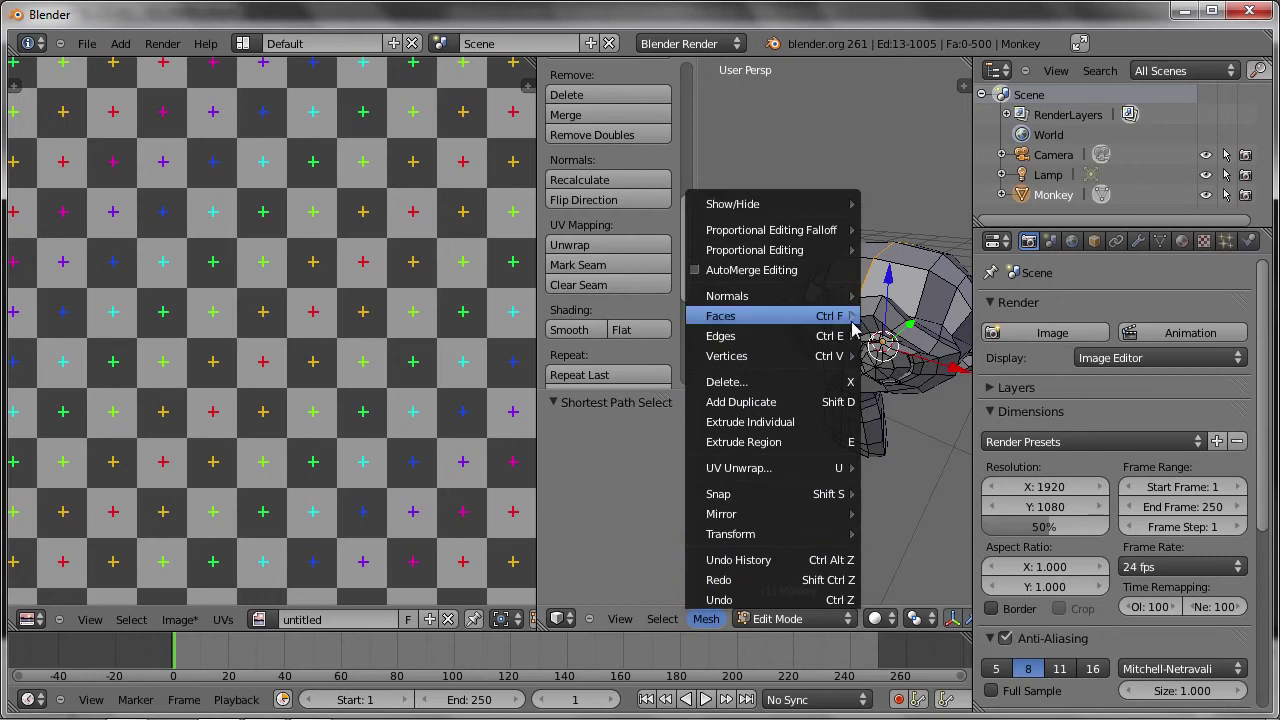
key("Escape")
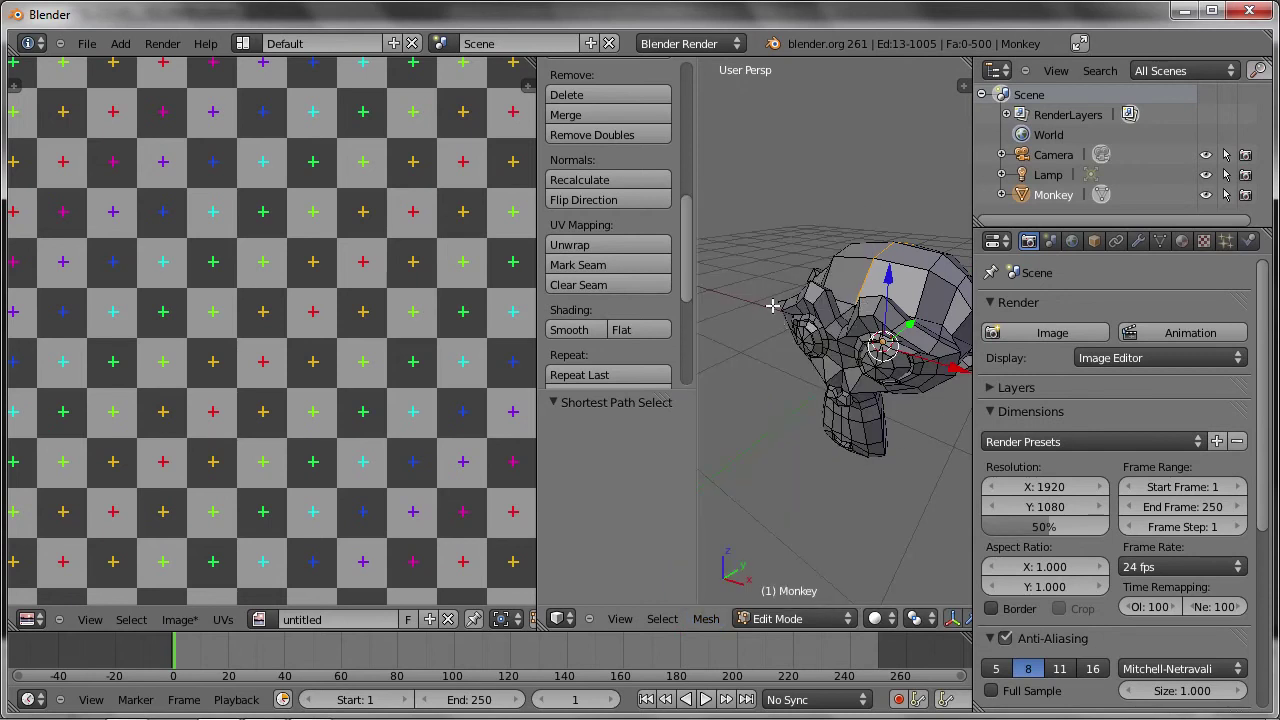
key("ctrl+e")
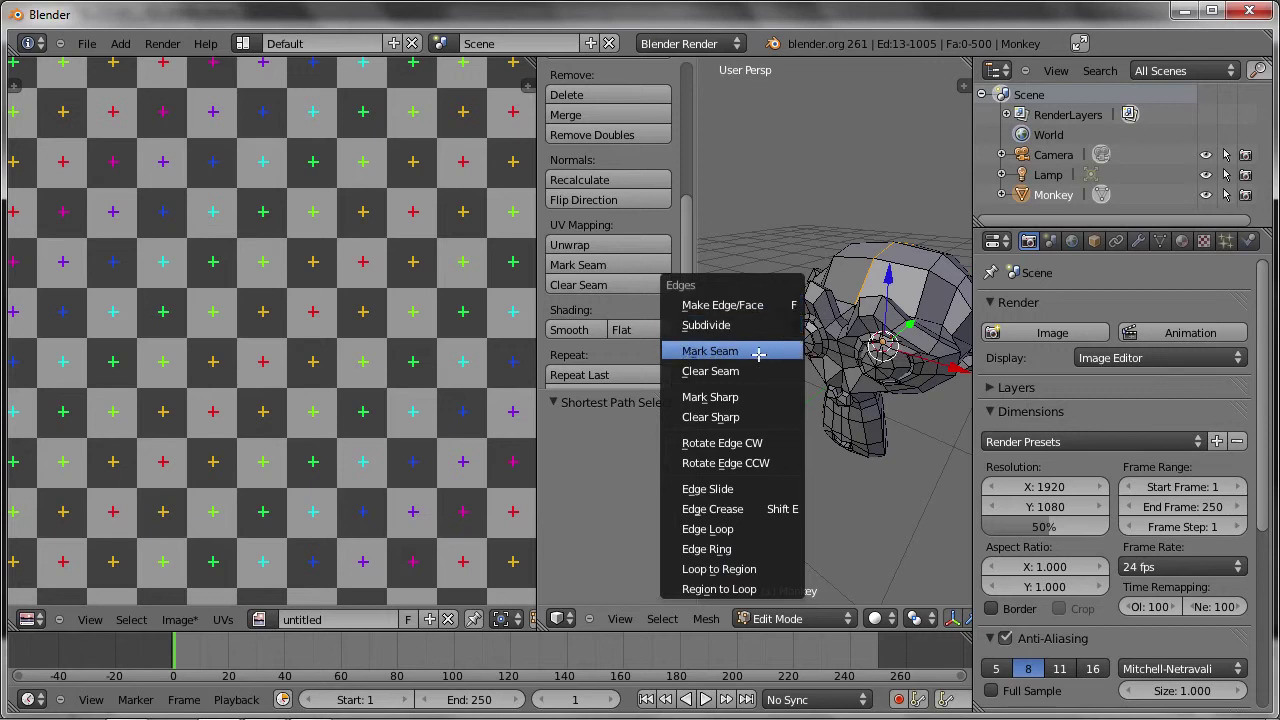
left_click(758, 354)
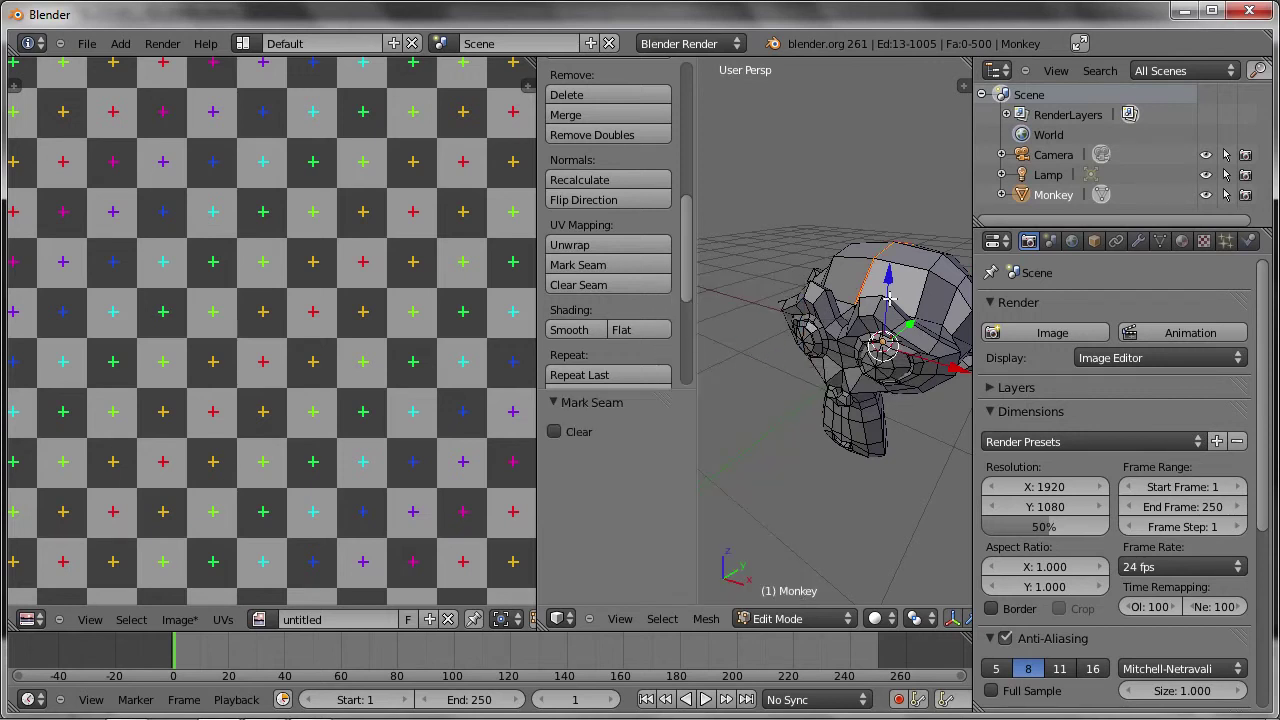
middle_click_drag(903, 275, 858, 307)
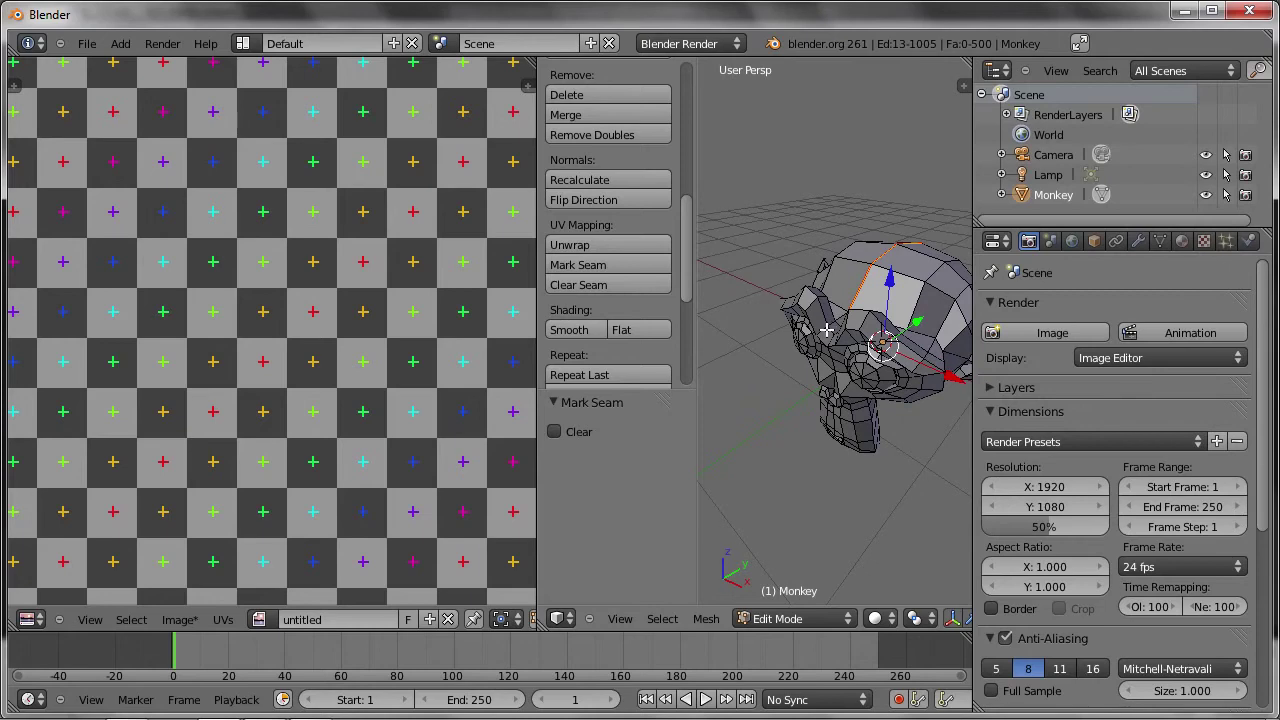
Select the whole Monkey and unwrap it along the new seam over the checker image.
key("a")
key("u")
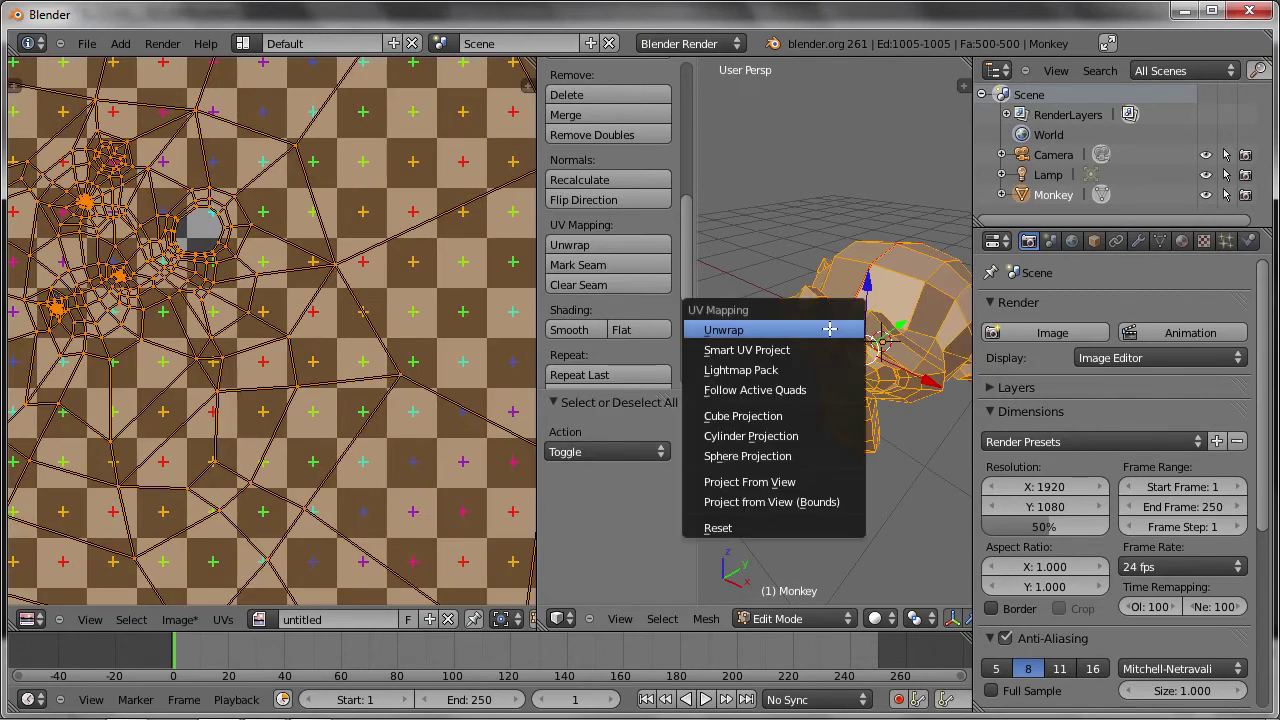
left_click(782, 329)
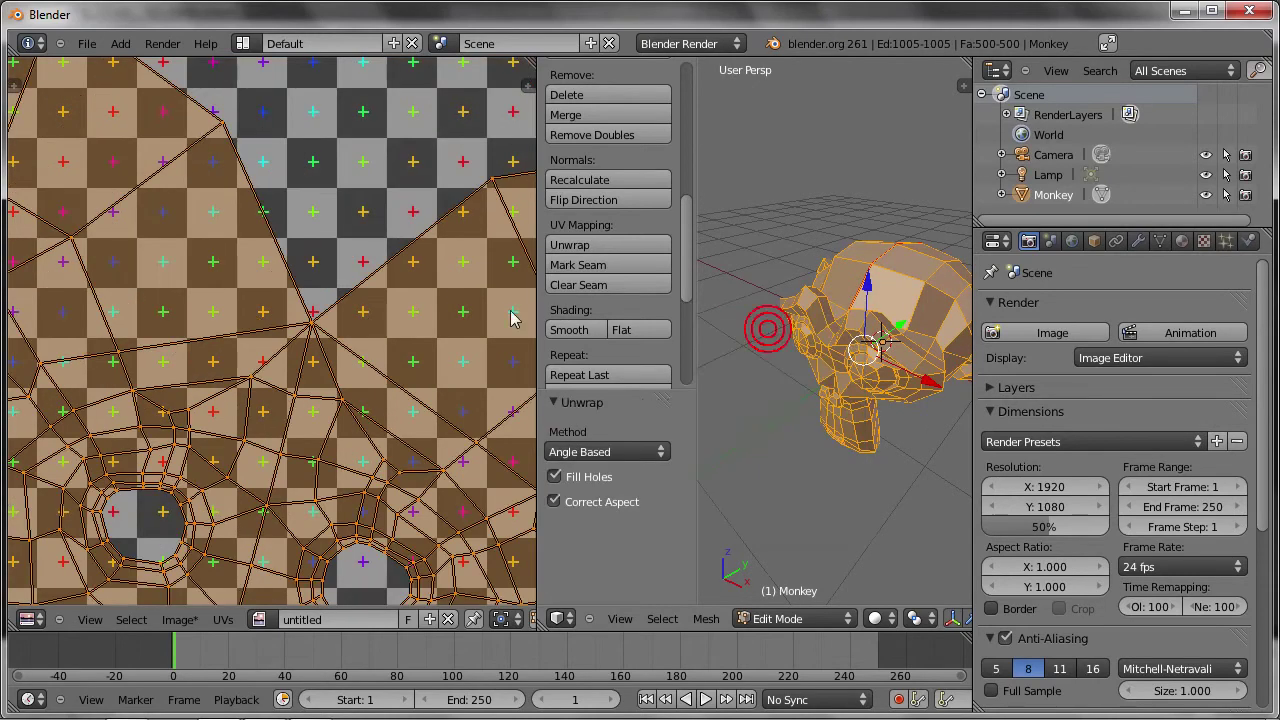
scroll(352, 327, "down", 2)
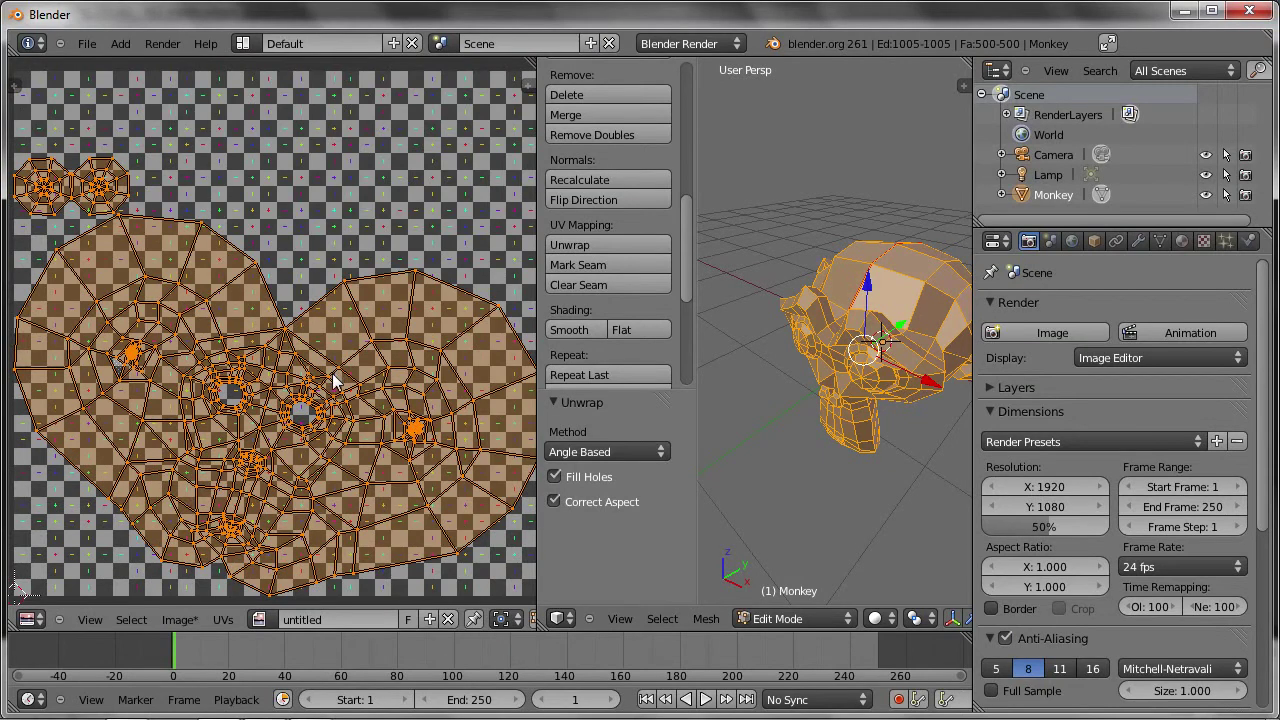
scroll(300, 422, "up", 4)
scroll(298, 415, "up", 2)
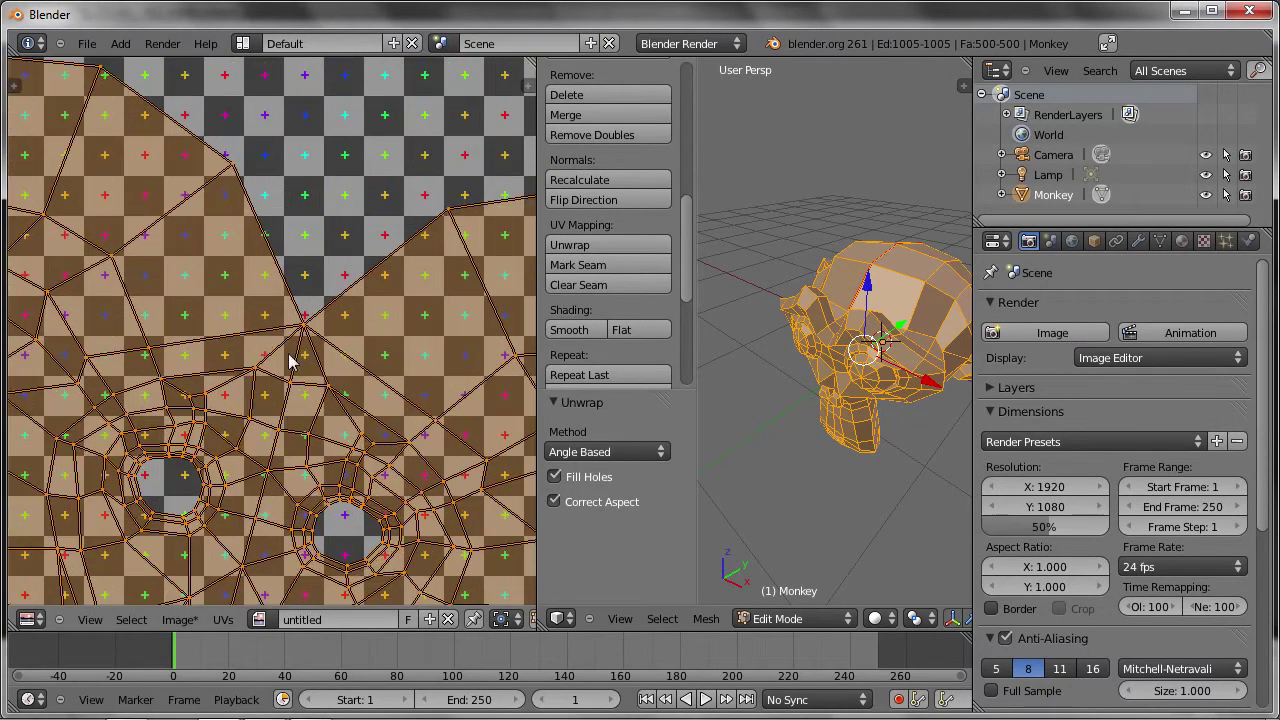
scroll(294, 457, "down", 2)
scroll(291, 388, "down", 1)
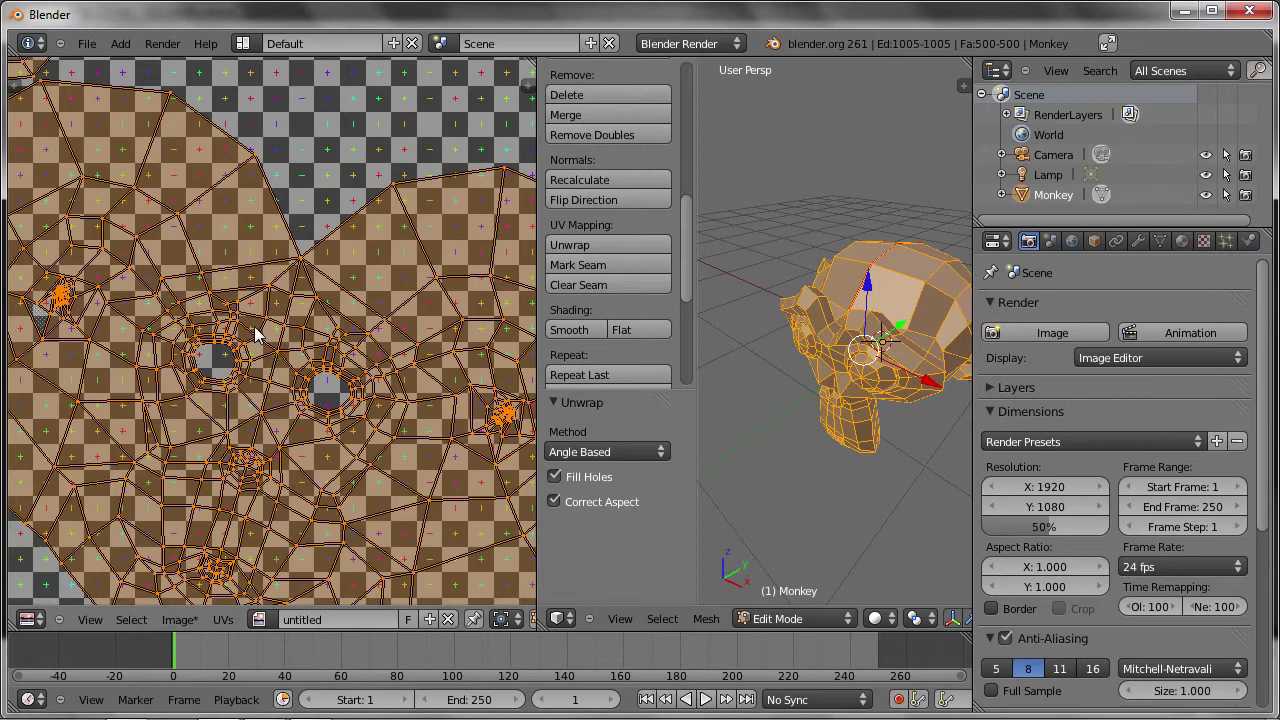
scroll(260, 335, "down", 2)
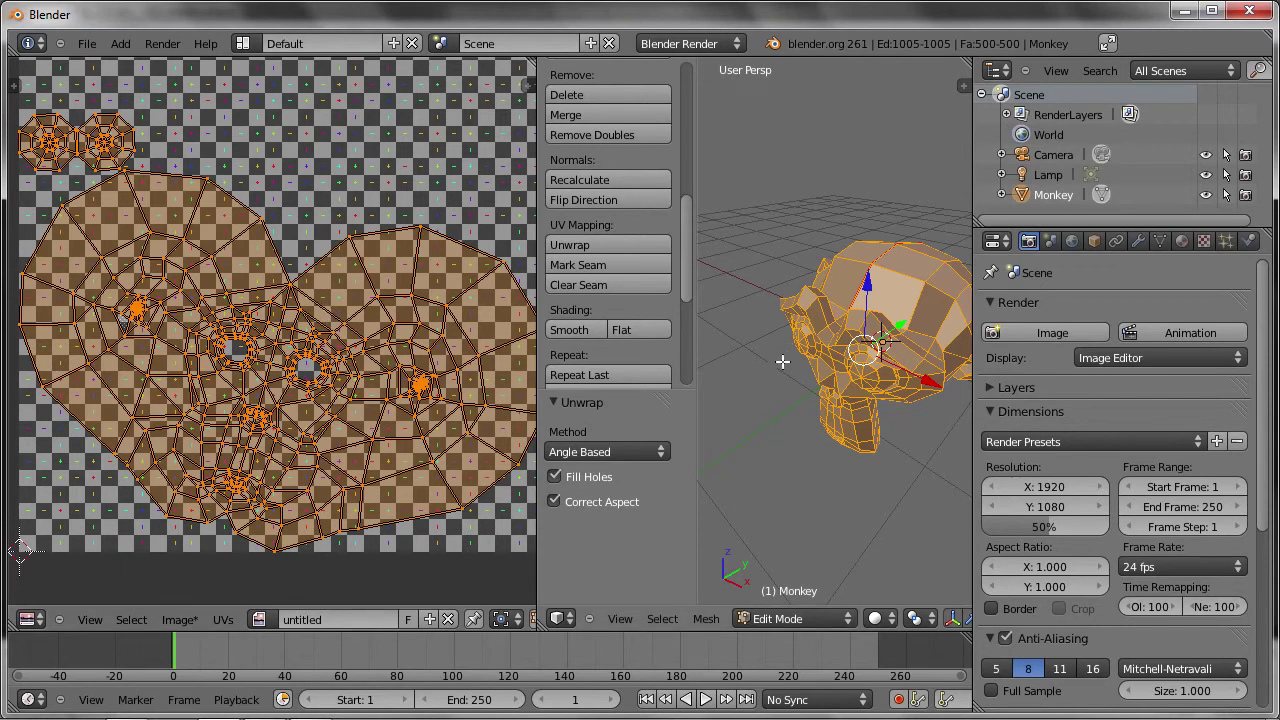
Enable Textured Solid in the side panel's Display settings to show the checker.
left_click(963, 86)
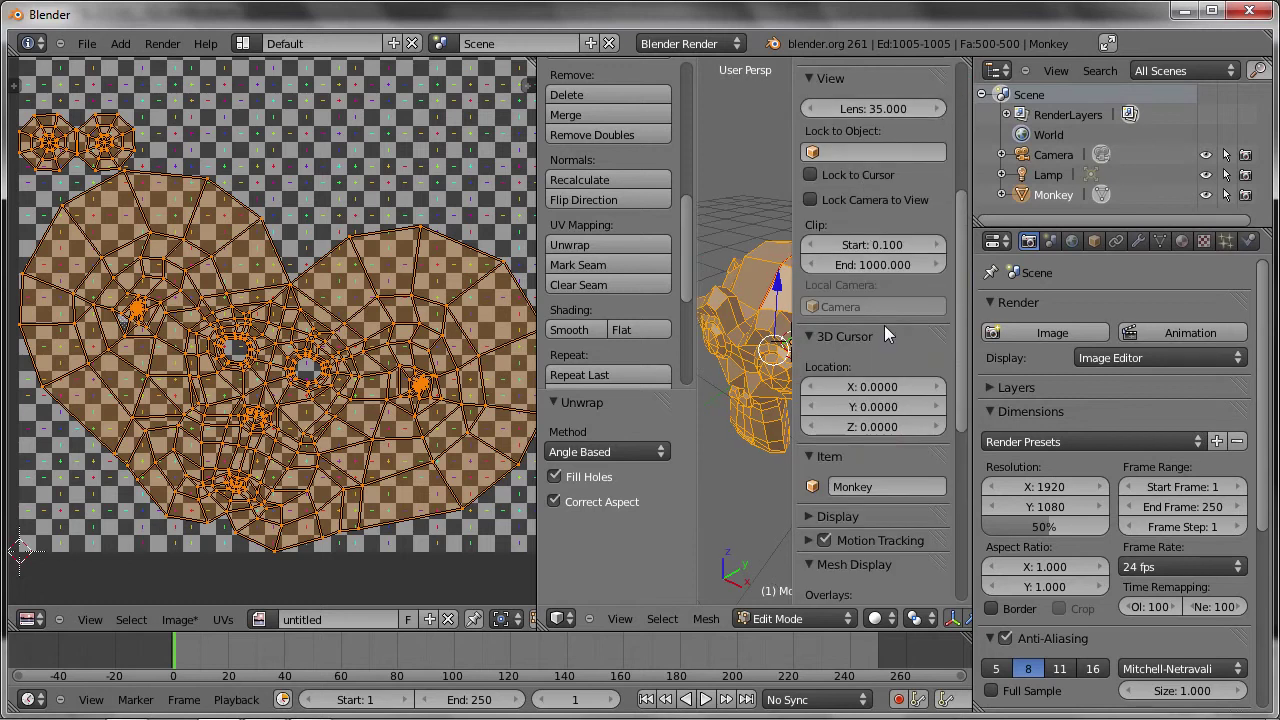
scroll(877, 350, "down", 5)
left_click(813, 318)
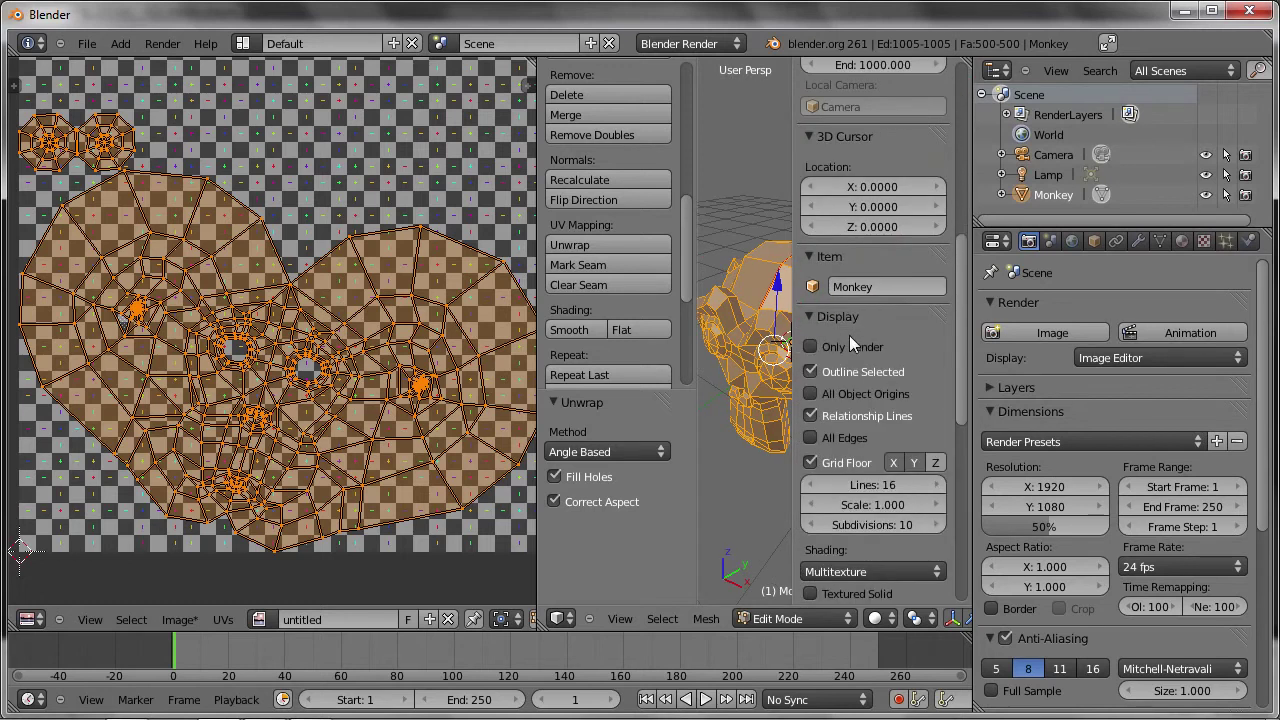
scroll(849, 340, "down", 3)
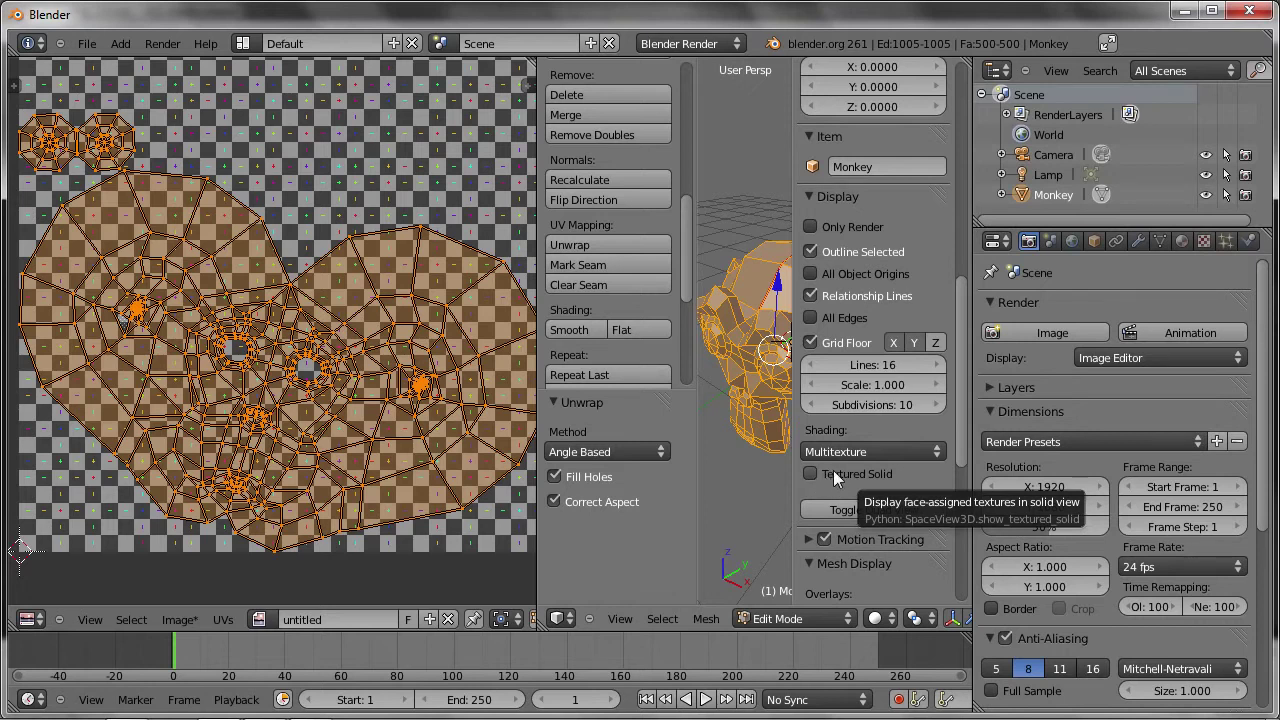
left_click(832, 480)
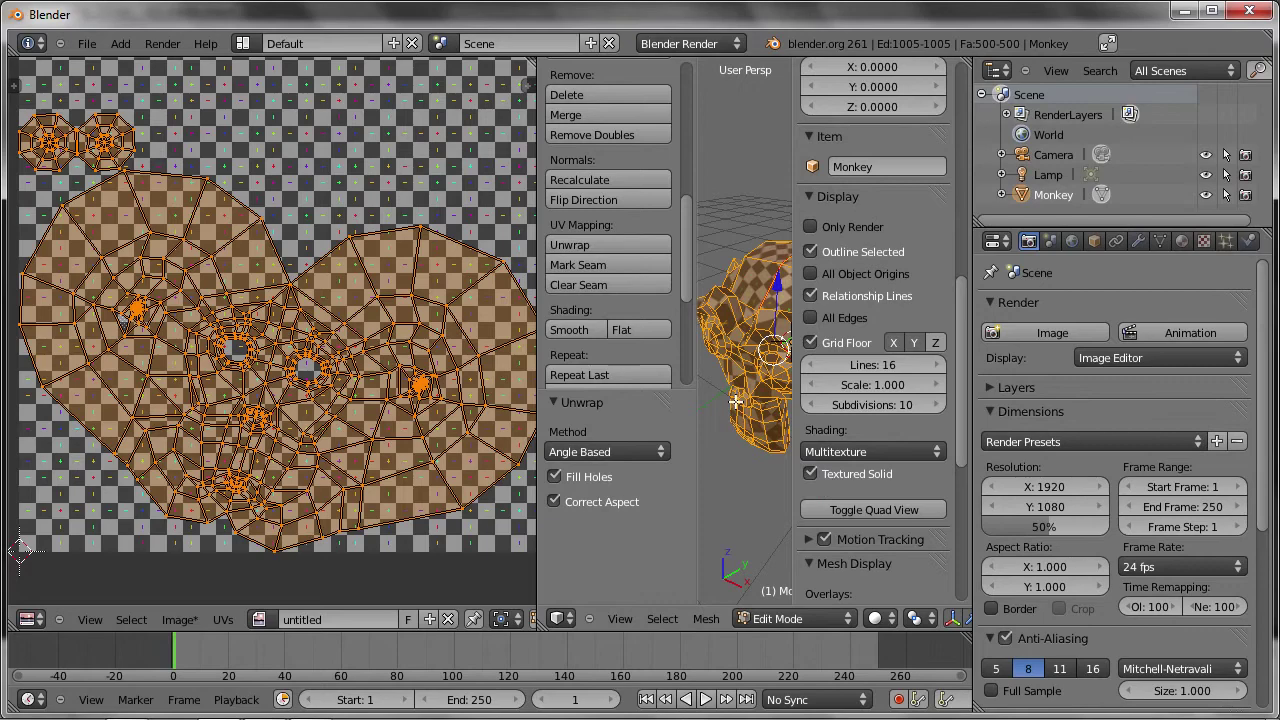
Maximize the 3D view and replace Textured Solid with Texture viewport shading.
key("ctrl+Up")
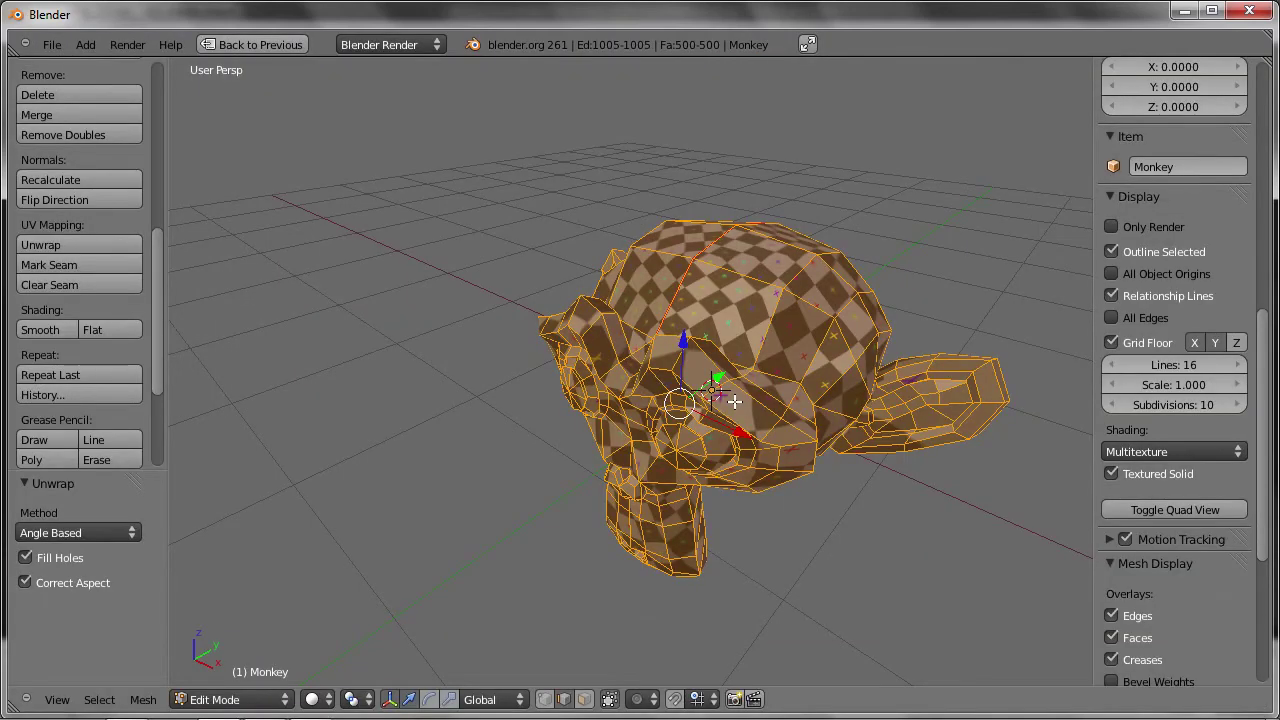
mouse_move(705, 423)
middle_mouse_down()
mouse_move(873, 380)
mouse_move(520, 337)
mouse_move(509, 366)
mouse_move(644, 437)
mouse_move(837, 317)
middle_mouse_up()
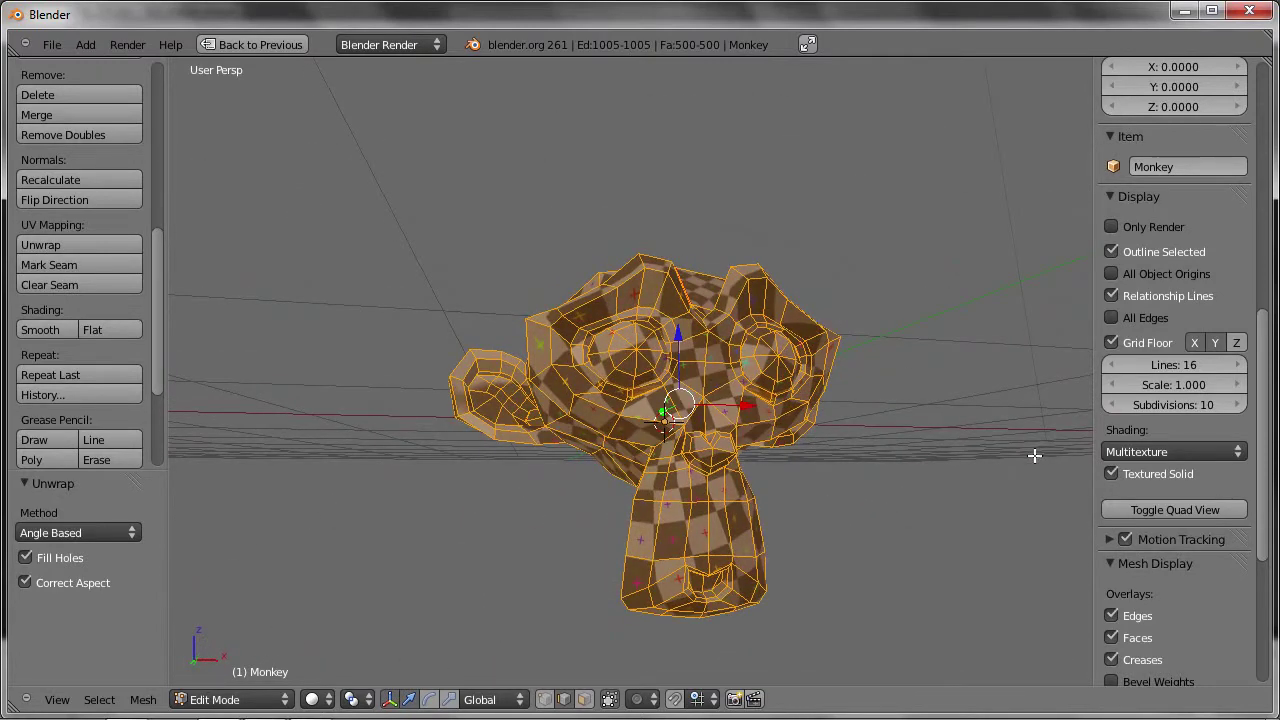
left_click(1112, 474)
left_click(322, 699)
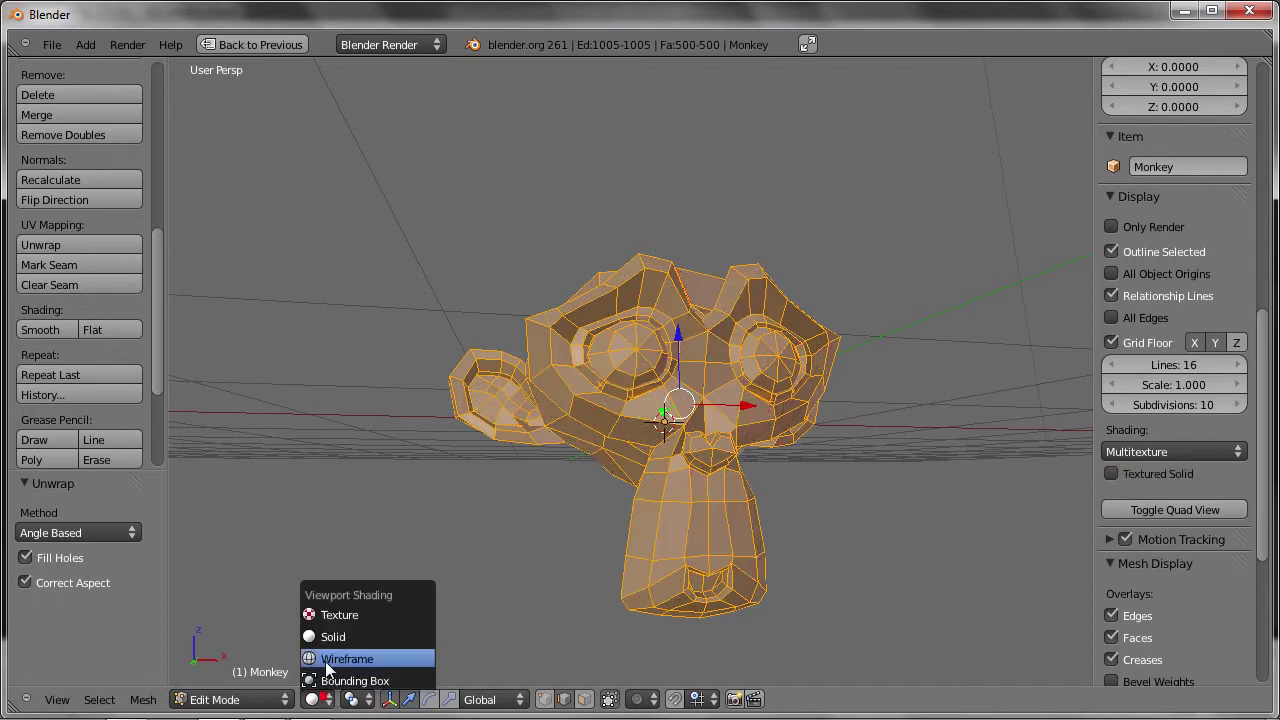
left_click(325, 614)
Zoom out on the textured Monkey and return to Object Mode.
mouse_move(880, 377)
middle_mouse_down()
mouse_move(782, 450)
mouse_move(509, 449)
mouse_move(523, 531)
mouse_move(761, 418)
middle_mouse_up()
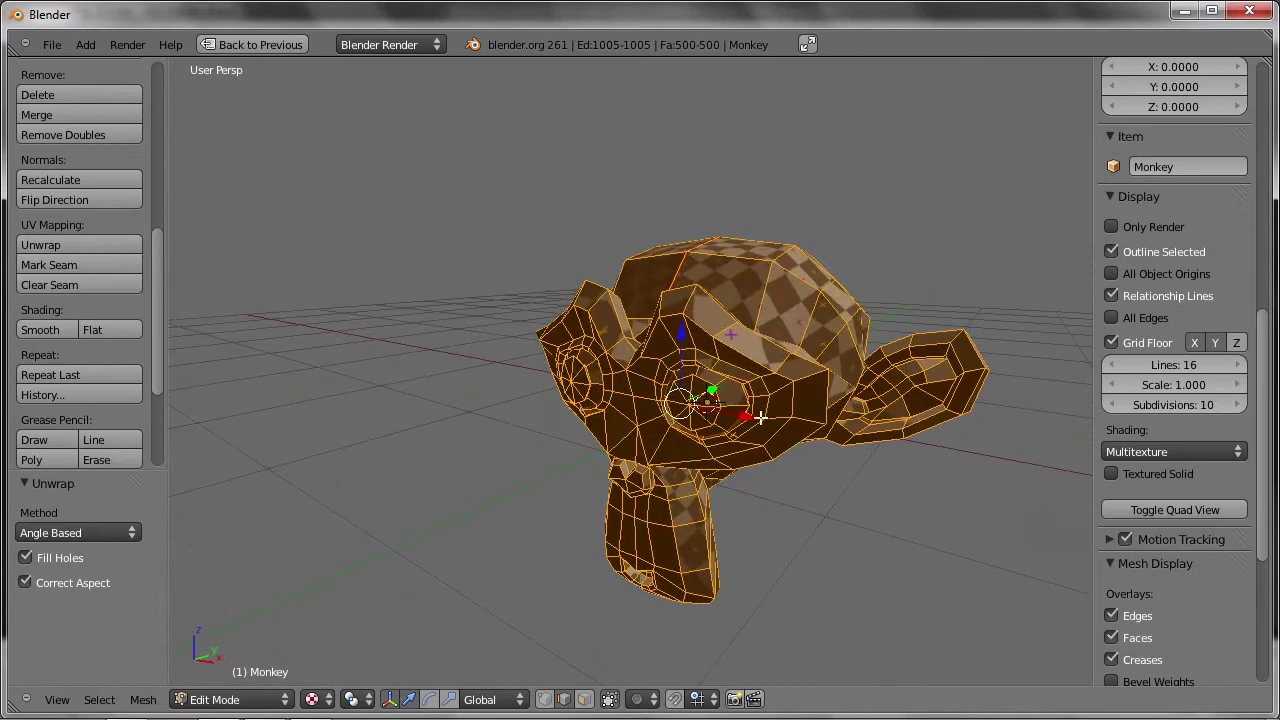
scroll(774, 357, "down", 5)
scroll(792, 338, "down", 4)
scroll(792, 338, "up", 3)
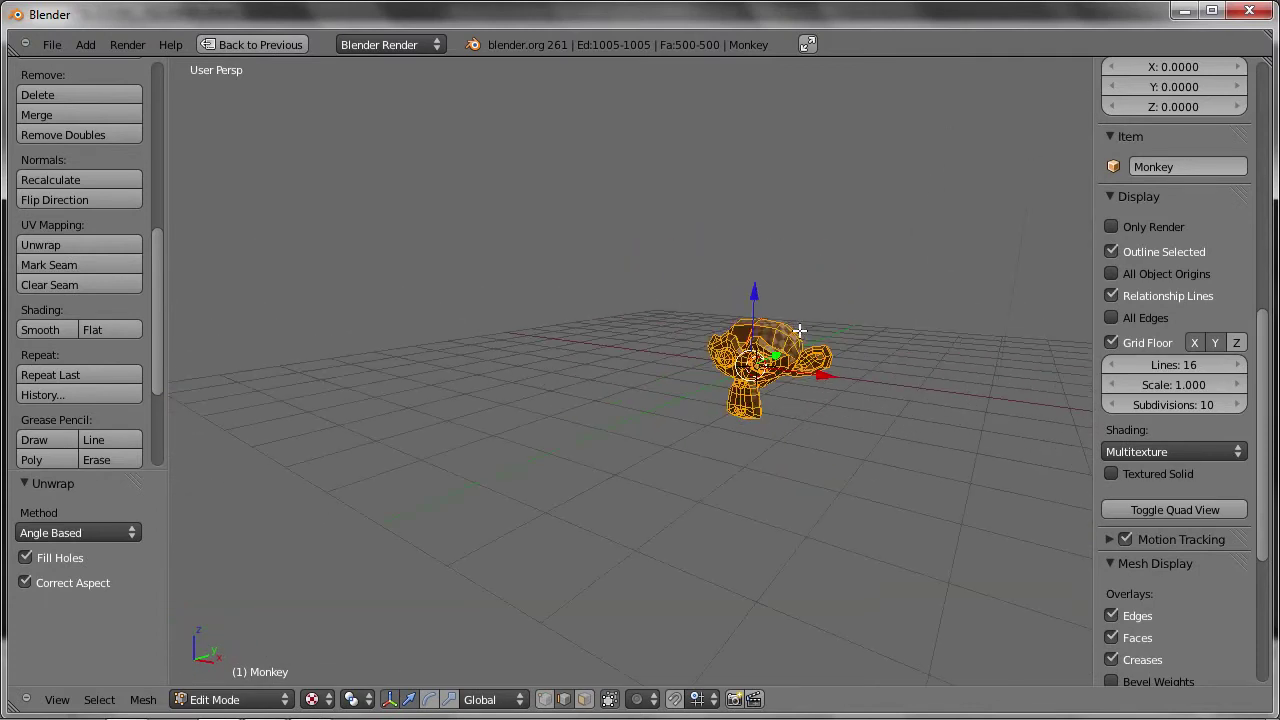
key("Tab")
Duplicate the lamp and place the copy down-left of the Monkey.
mouse_move(817, 322)
middle_mouse_down()
mouse_move(772, 383)
mouse_move(940, 147)
middle_mouse_up()
right_click(940, 130)
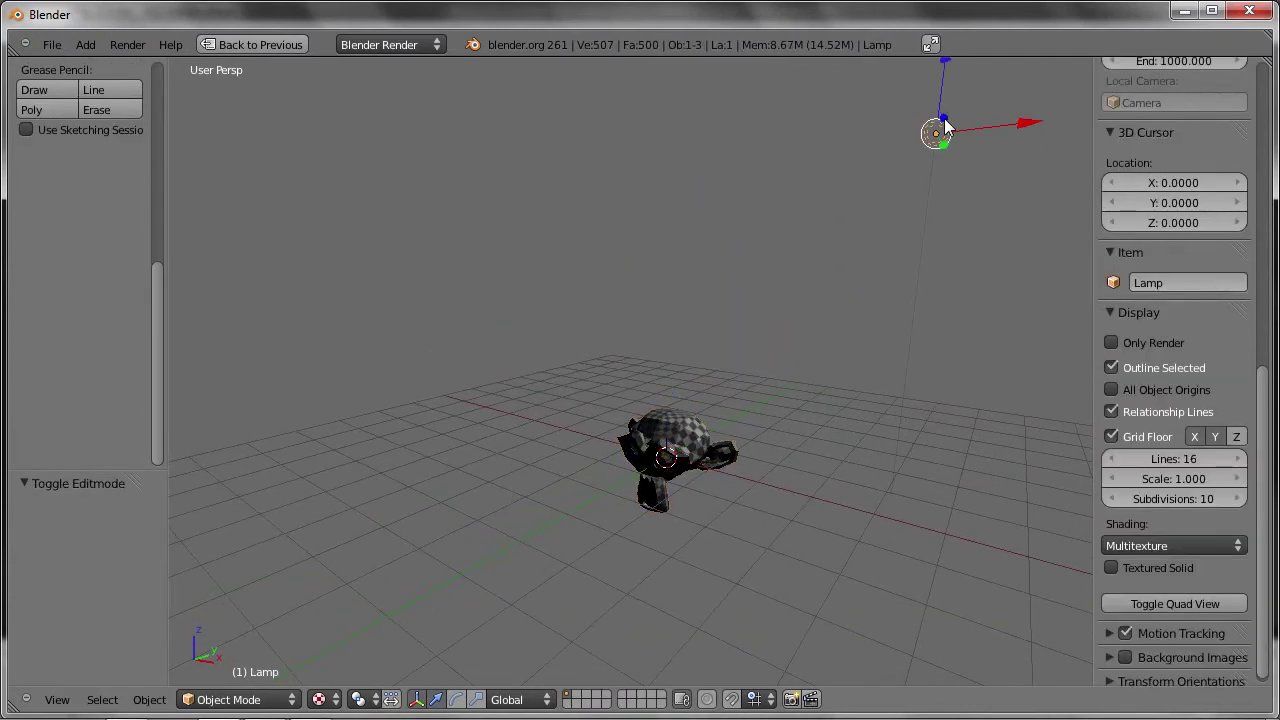
key("shift+d")
left_click(398, 530)
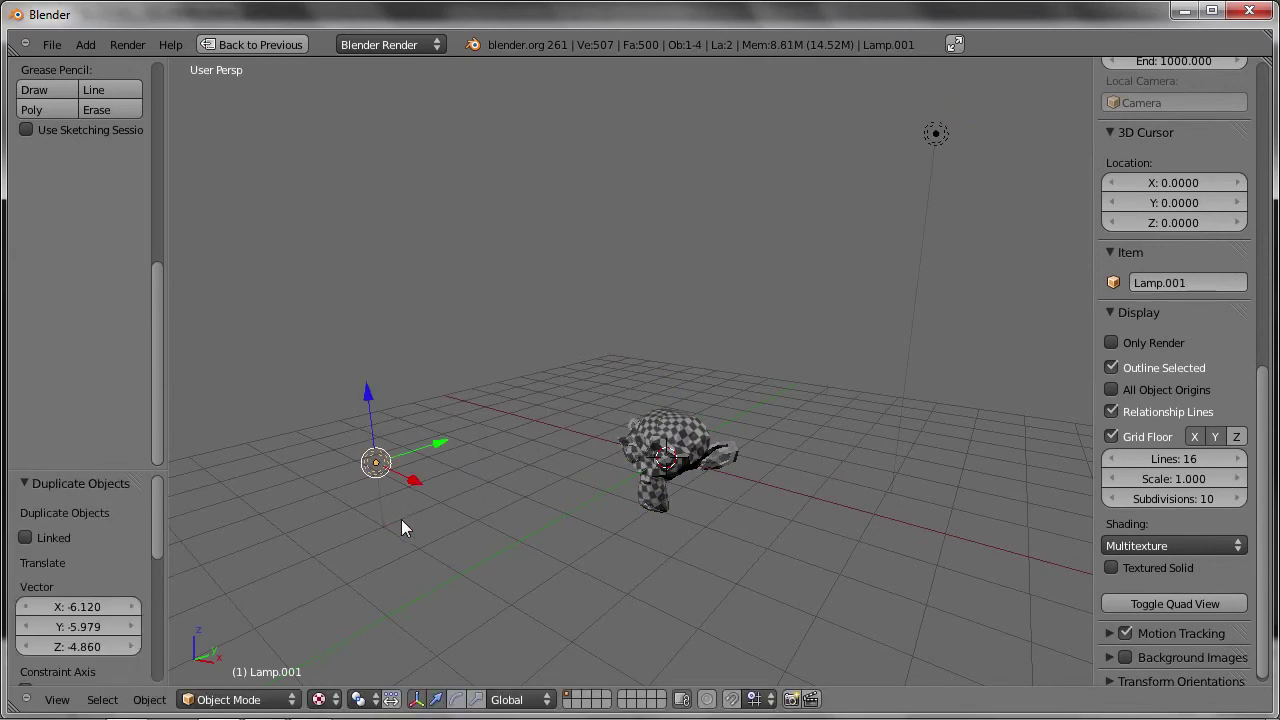
middle_click_drag(402, 517, 474, 520)
Move the duplicate Lamp.001 twice, then delete it.
key("g")
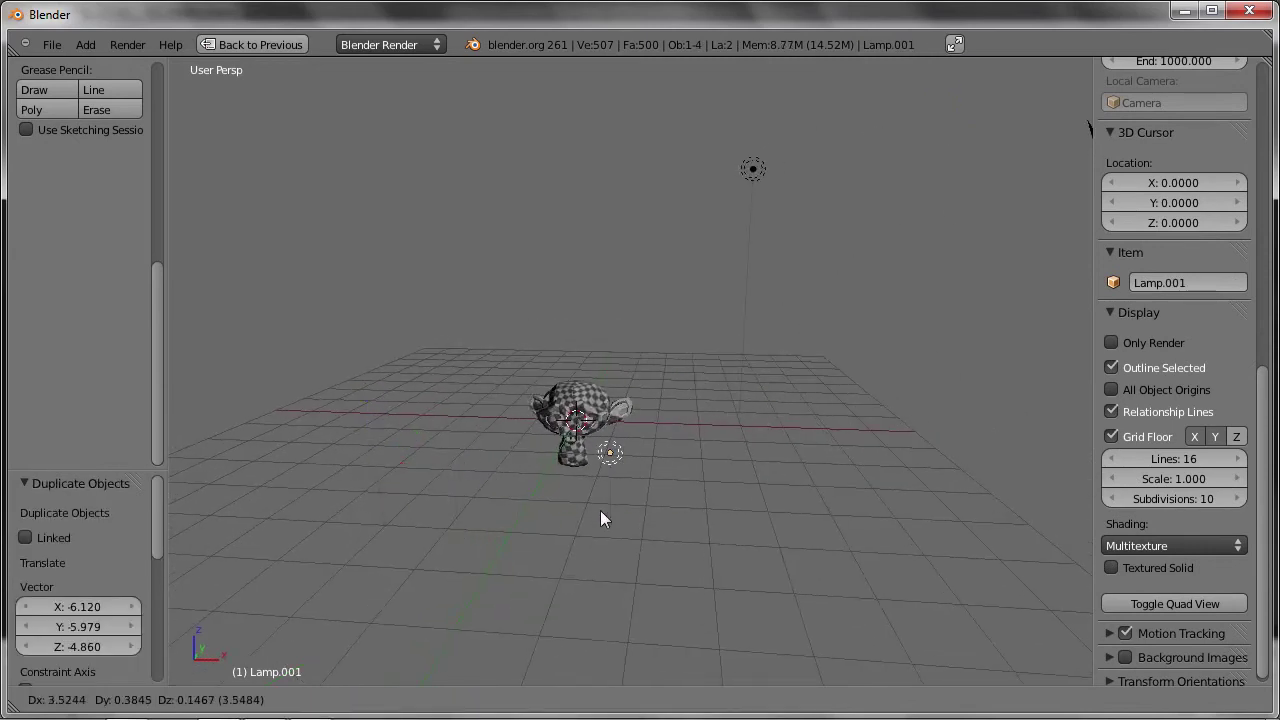
left_click(491, 507)
mouse_move(443, 495)
middle_mouse_down()
mouse_move(591, 516)
mouse_move(562, 529)
mouse_move(604, 469)
mouse_move(521, 433)
middle_mouse_up()
key("g")
left_click(591, 504)
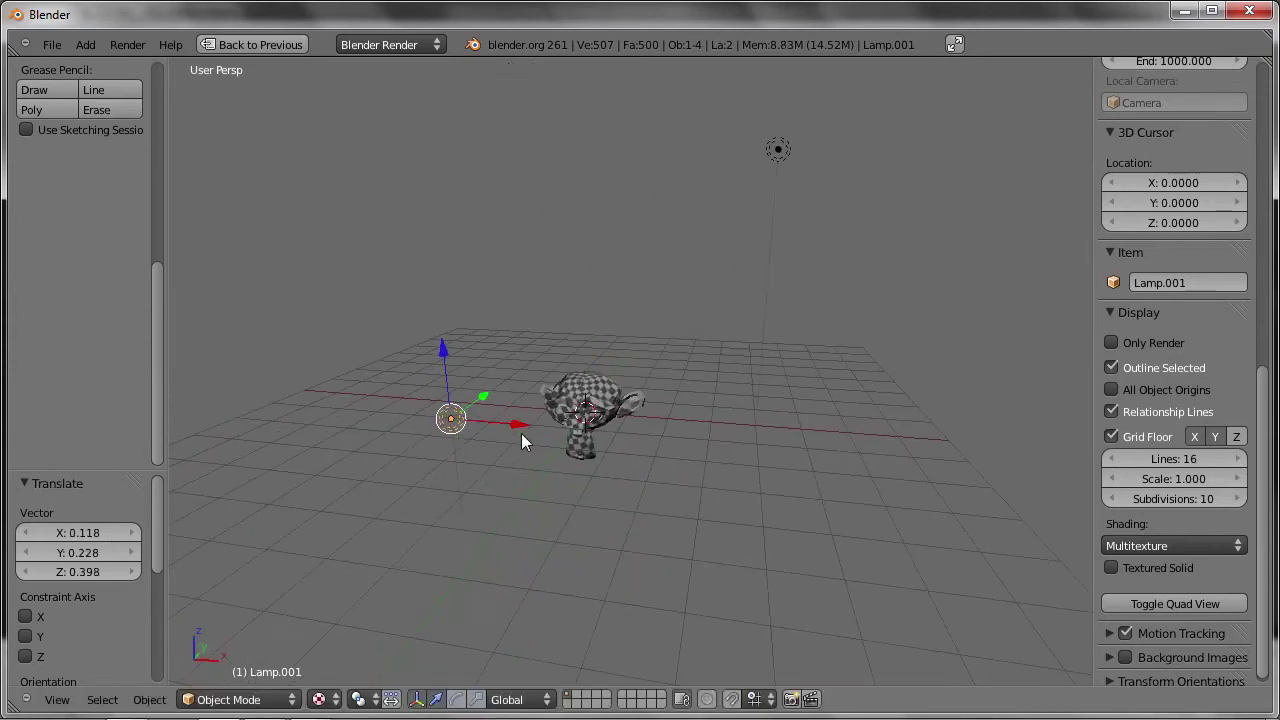
key("x")
left_click(521, 433)
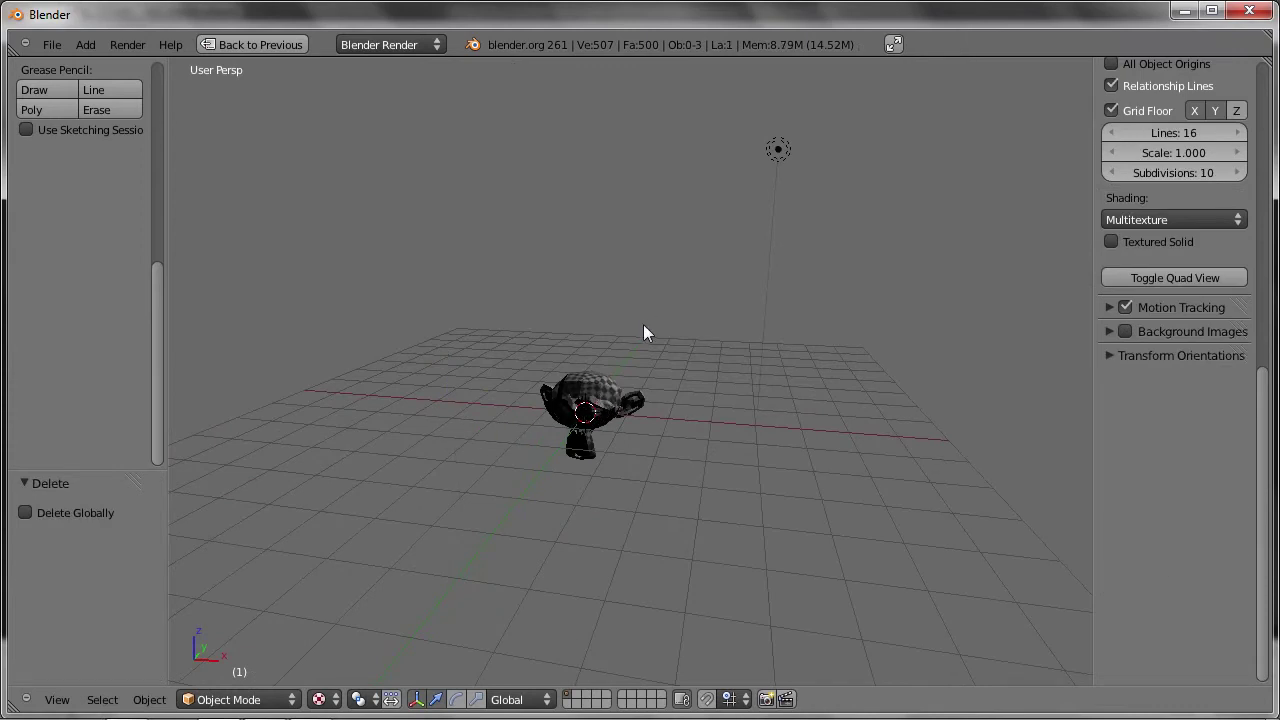
Select the Monkey, tick Textured Solid and set viewport shading to Solid, viewed front-on.
right_click(611, 392)
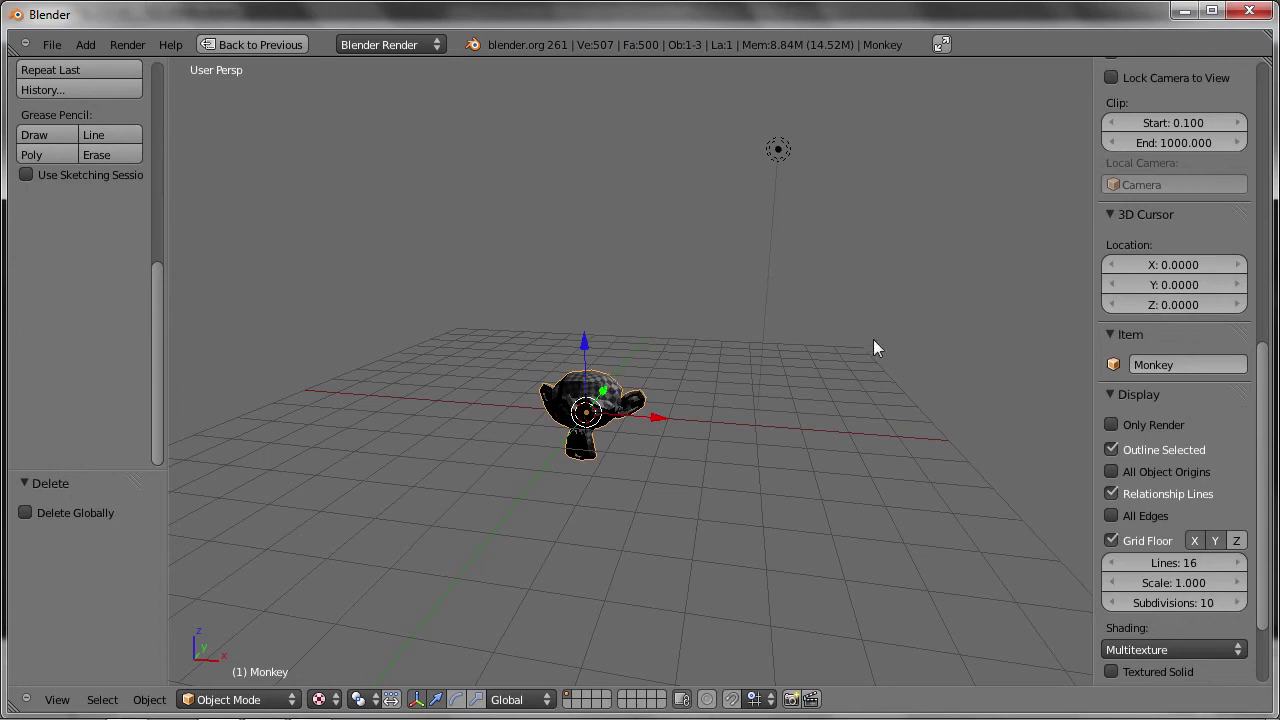
left_click(1113, 671)
left_click(319, 699)
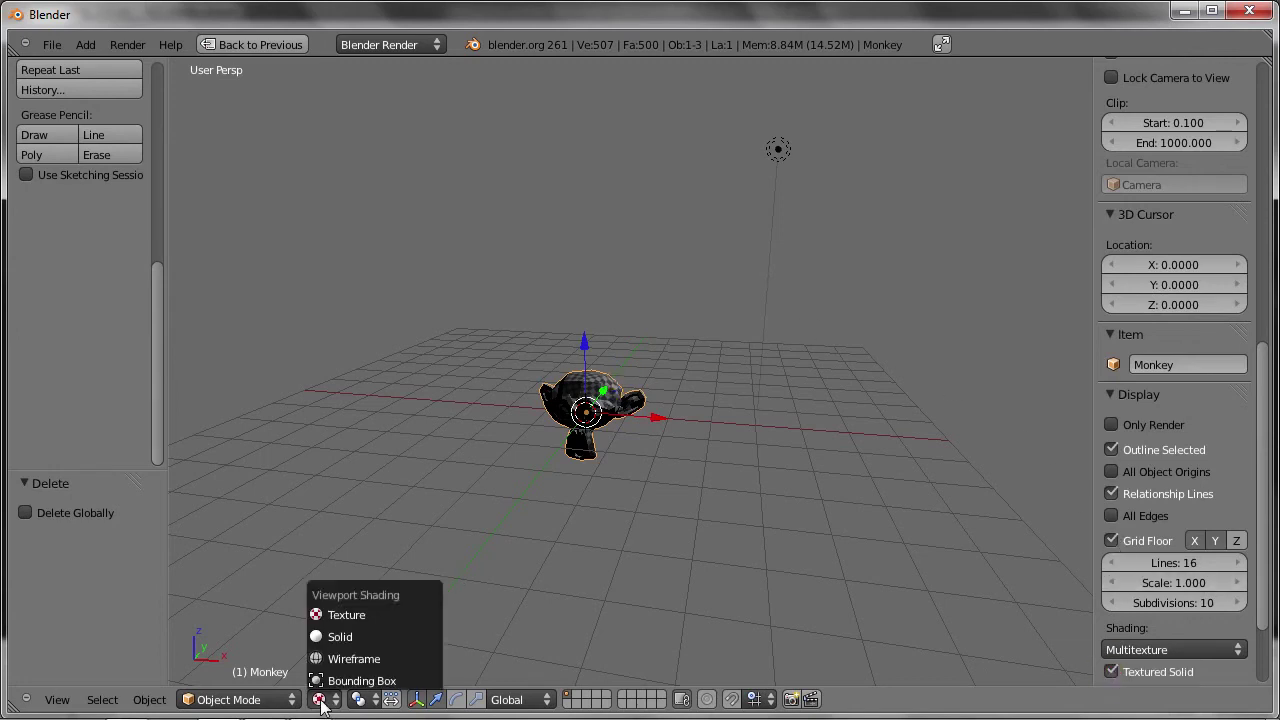
left_click(333, 636)
mouse_move(521, 452)
middle_mouse_down()
mouse_move(604, 451)
mouse_move(627, 425)
middle_mouse_up()
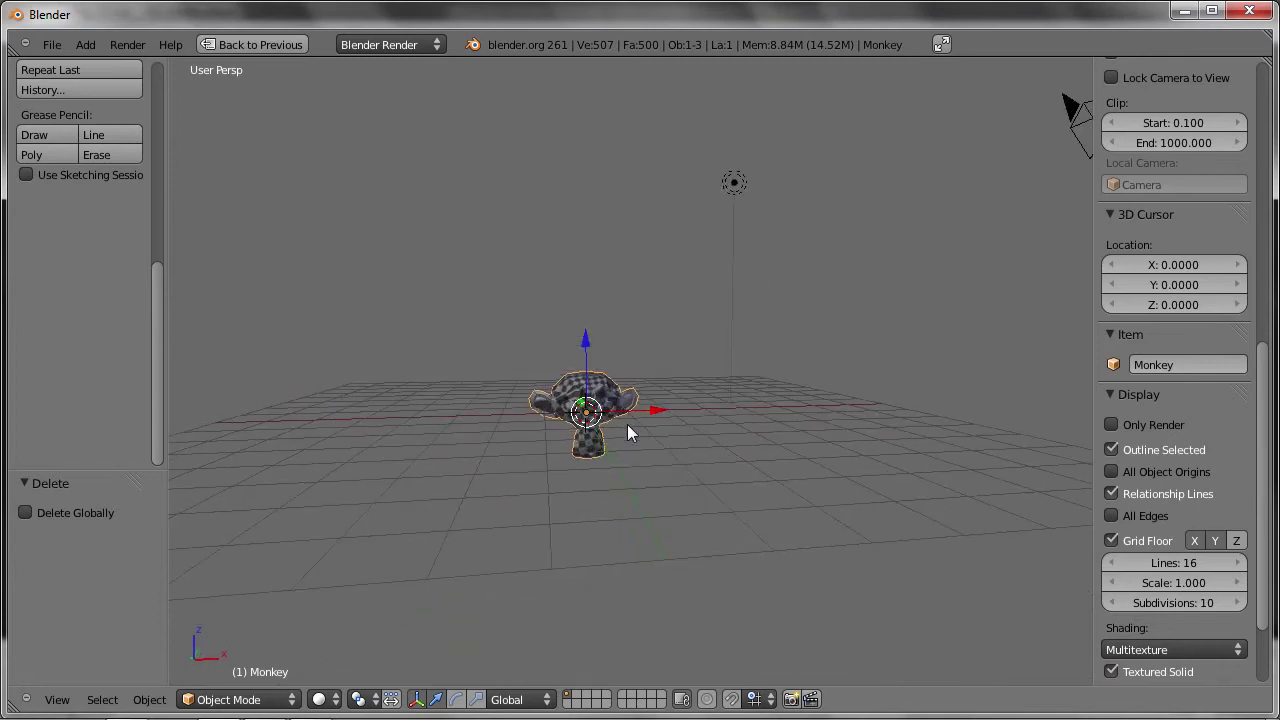
Restore the normal layout, hide the tool shelf and side panel, and enter Edit Mode.
key("ctrl+Up")
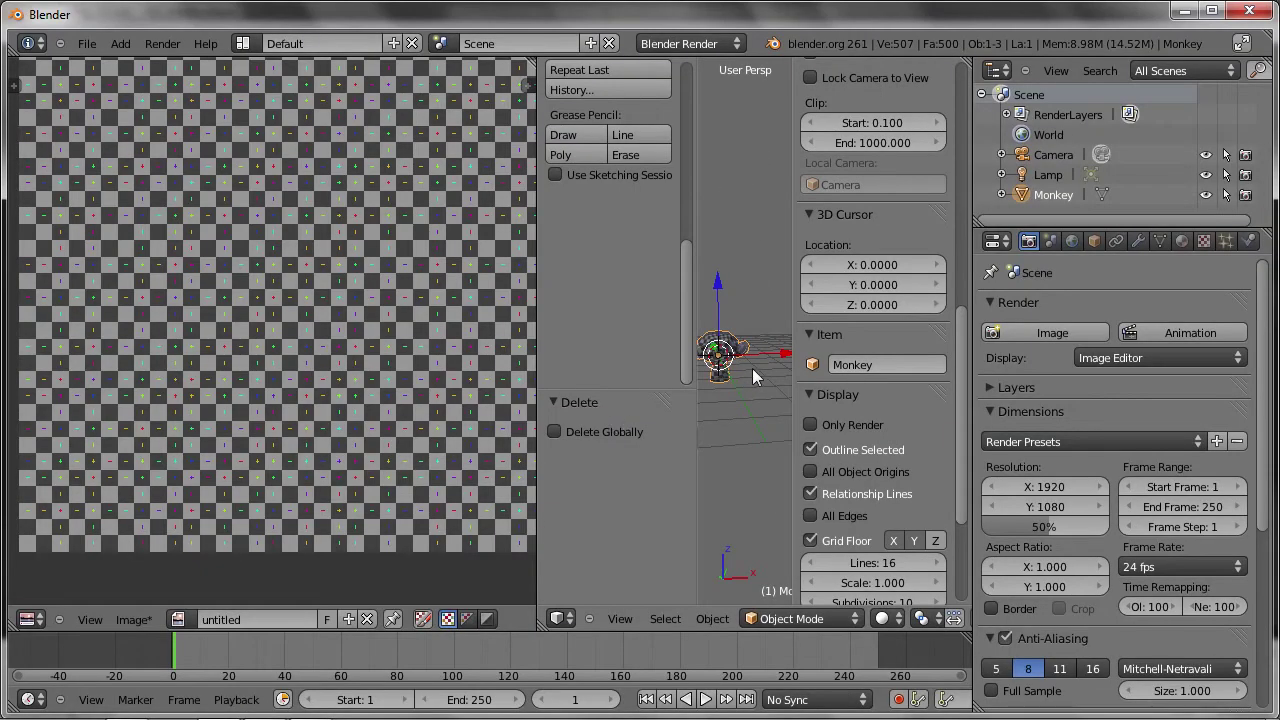
key("t")
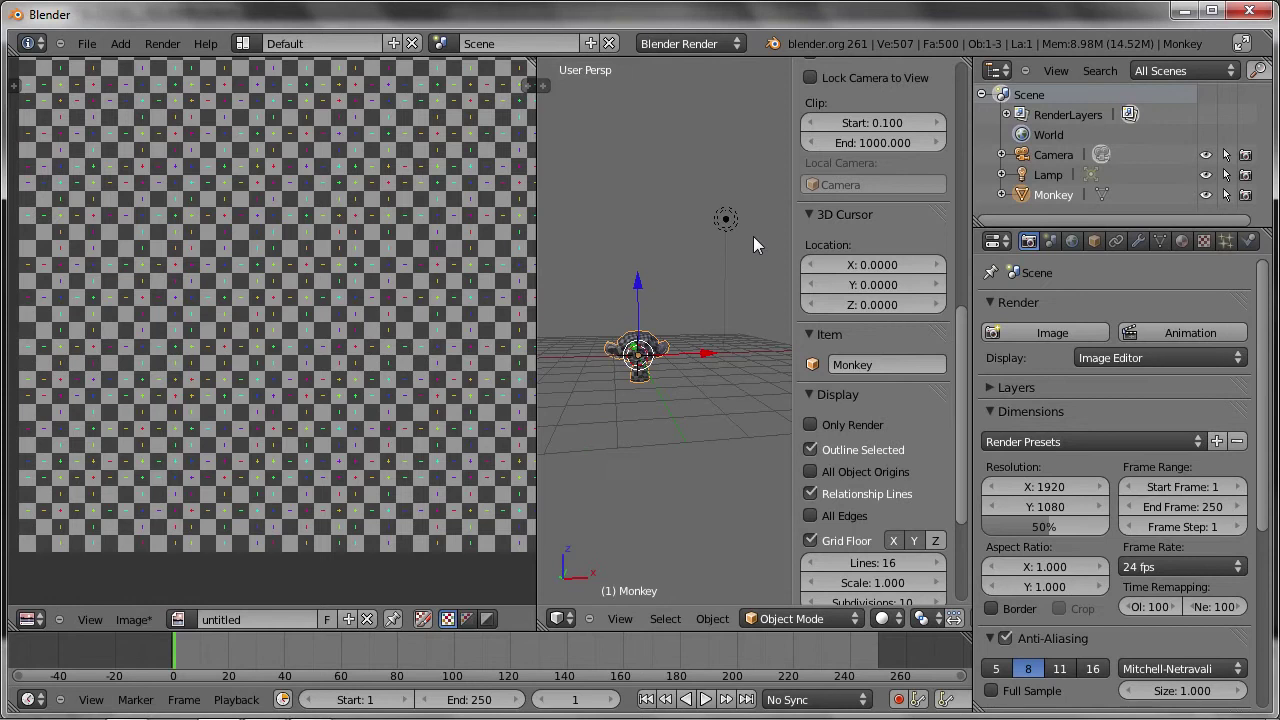
key("n")
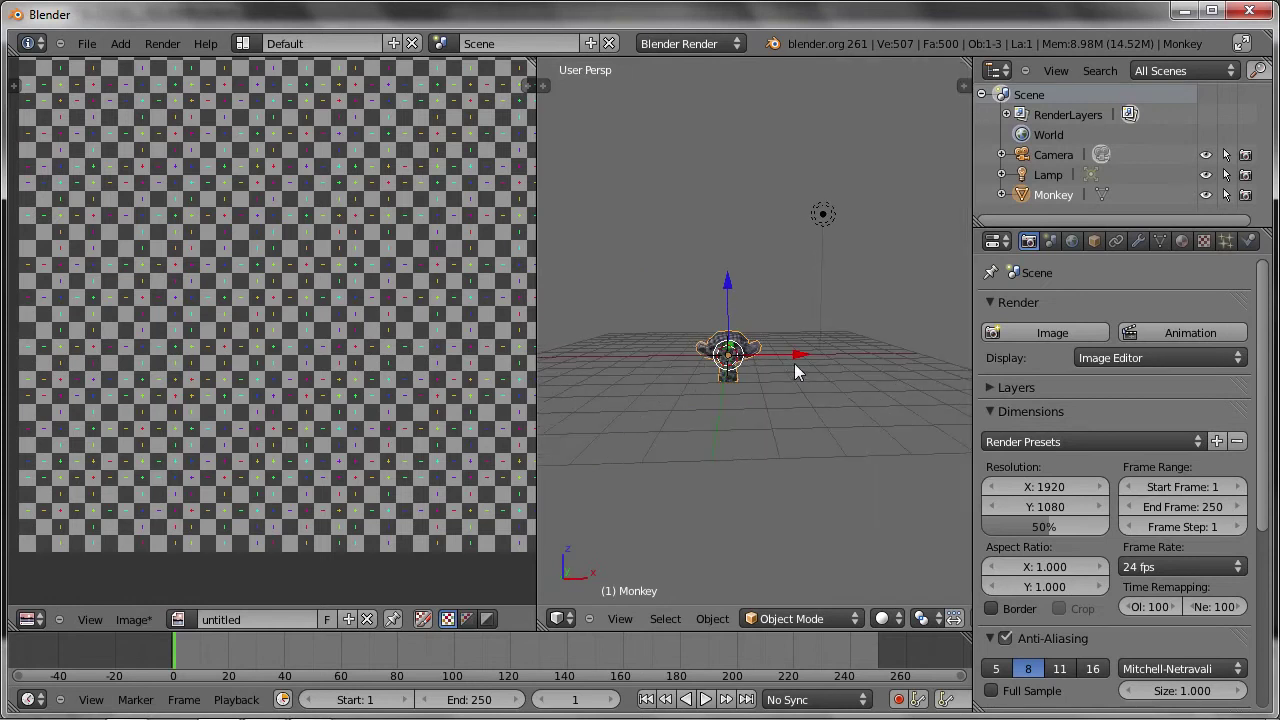
scroll(780, 358, "up", 4)
scroll(740, 350, "up", 4)
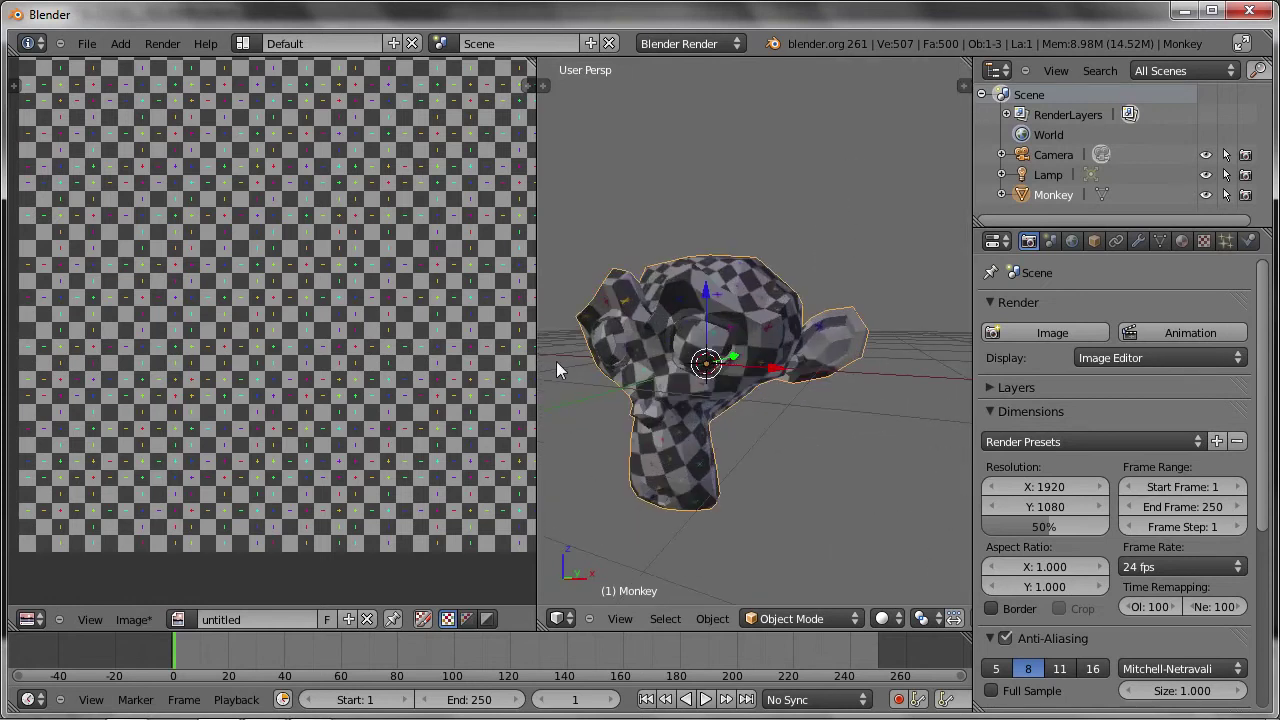
left_click_drag(537, 366, 524, 366)
key("Tab")
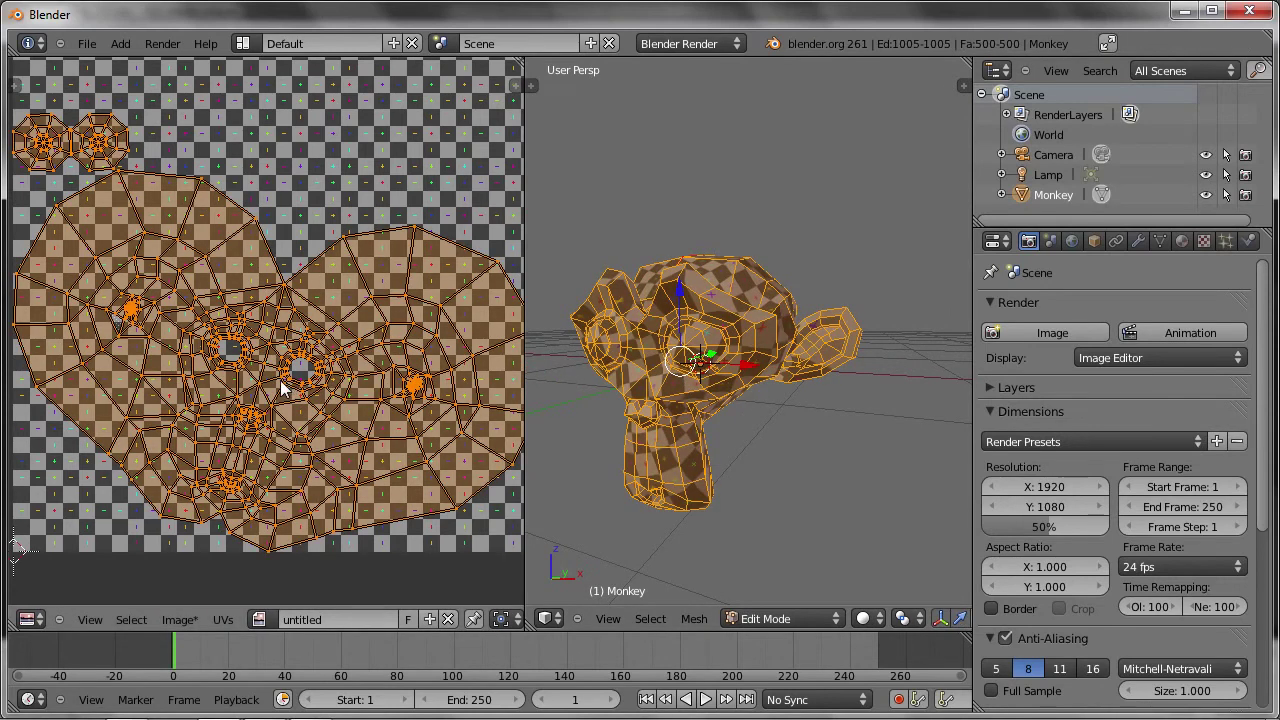
Rotate the Monkey's UV layout slightly on the checker image in three small turns.
scroll(284, 390, "down", 1)
scroll(286, 390, "down", 1)
scroll(286, 395, "down", 1)
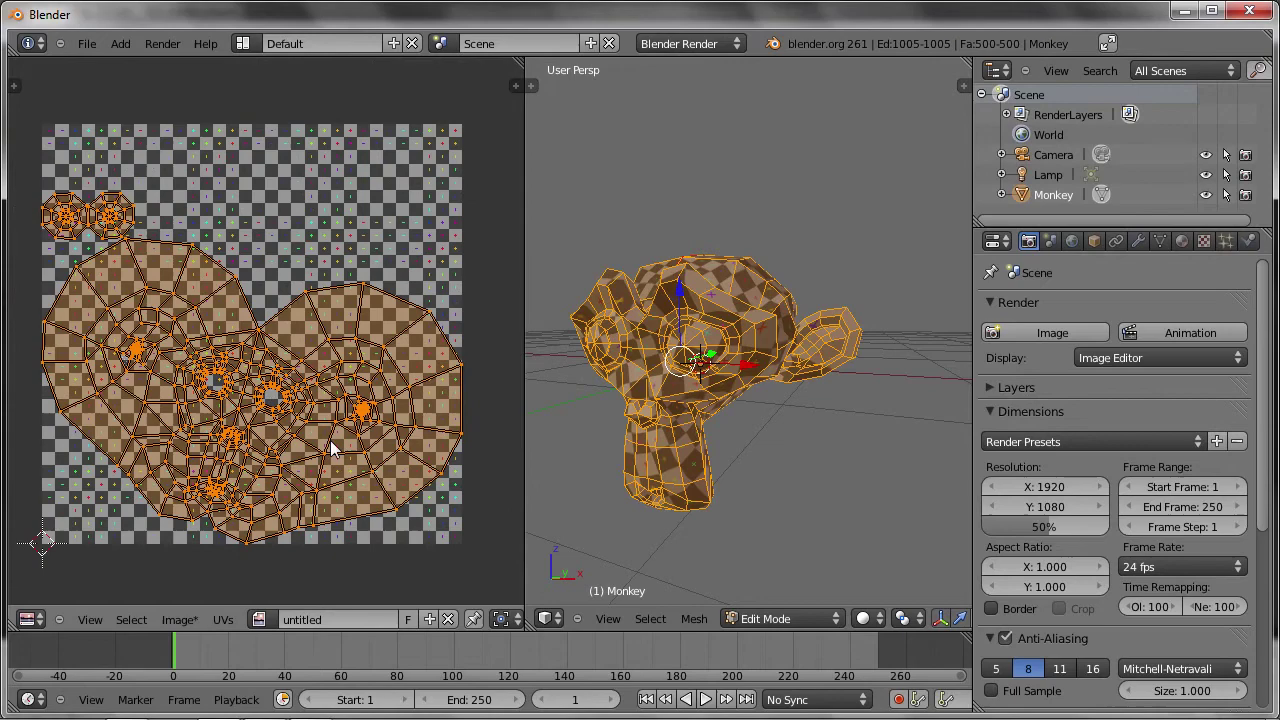
key("r")
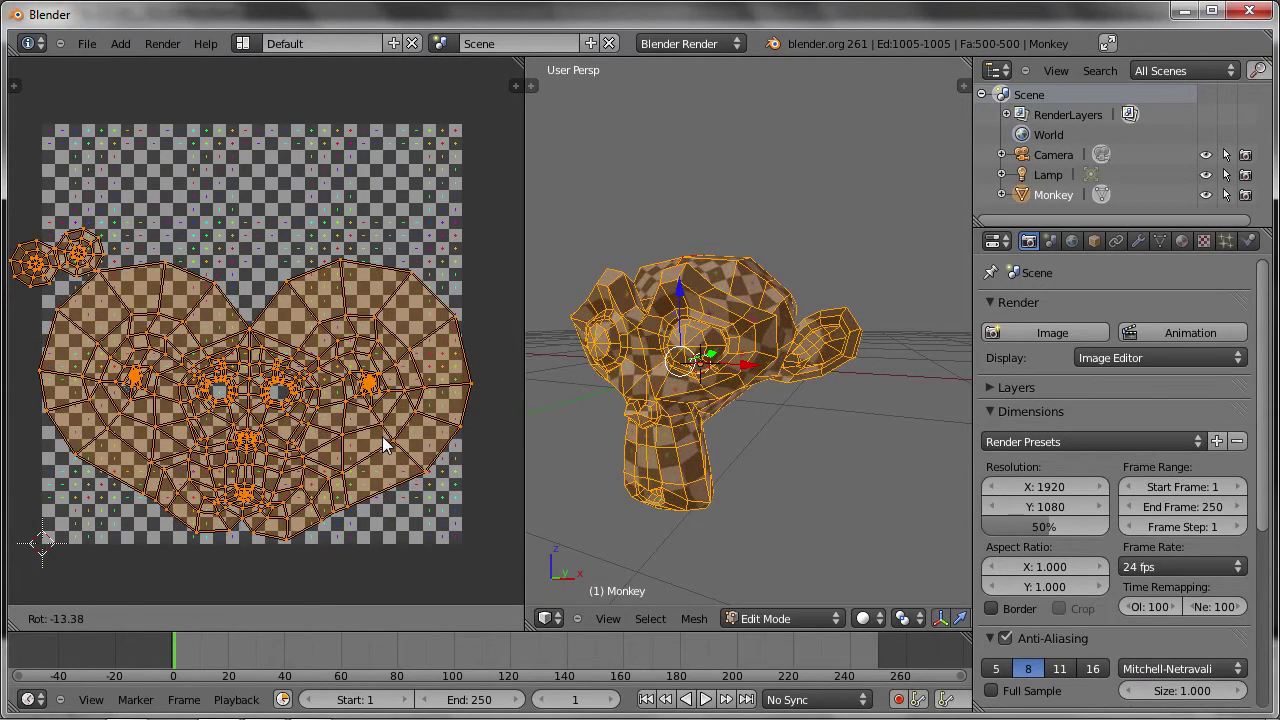
left_click(388, 440)
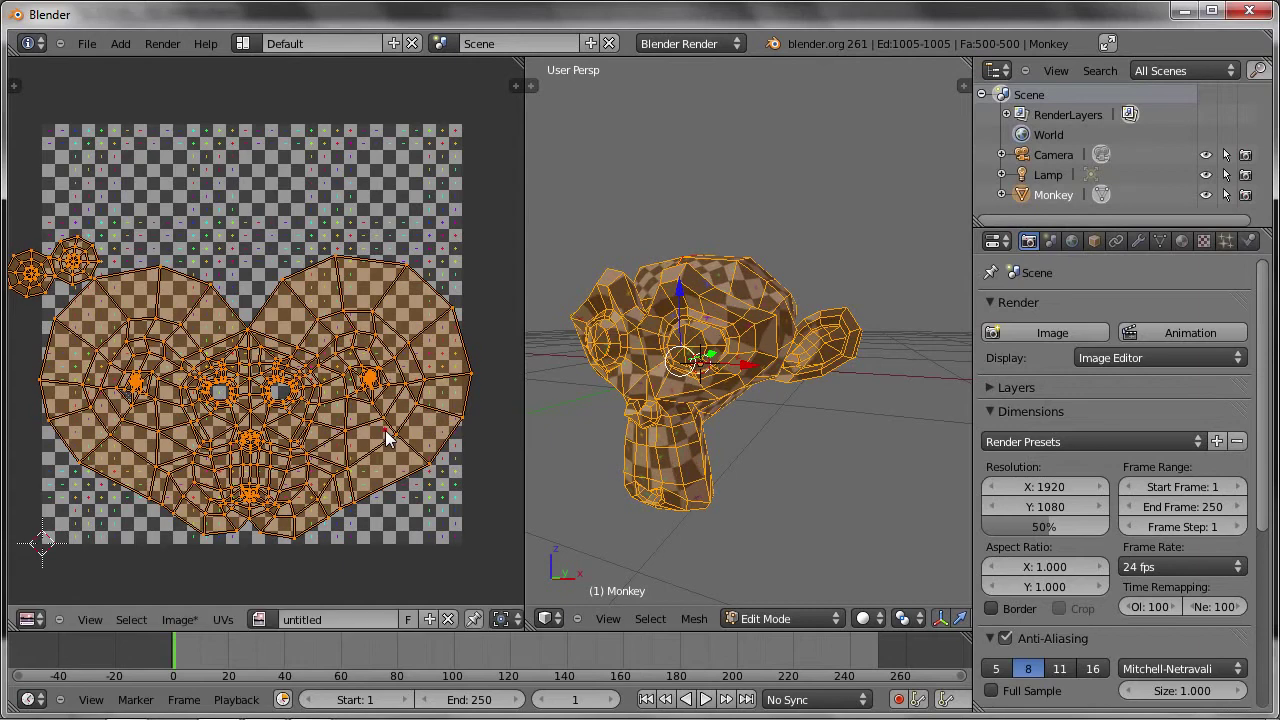
key("r")
left_click(330, 458)
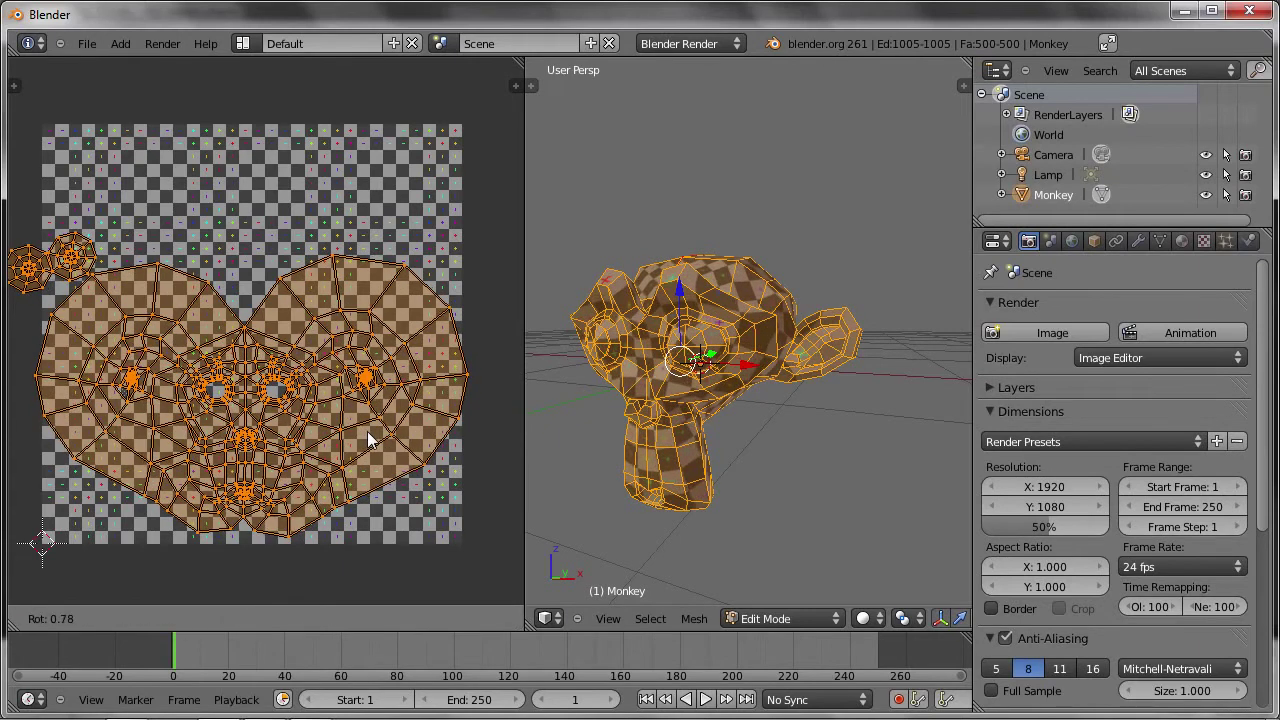
middle_click_drag(570, 408, 674, 290)
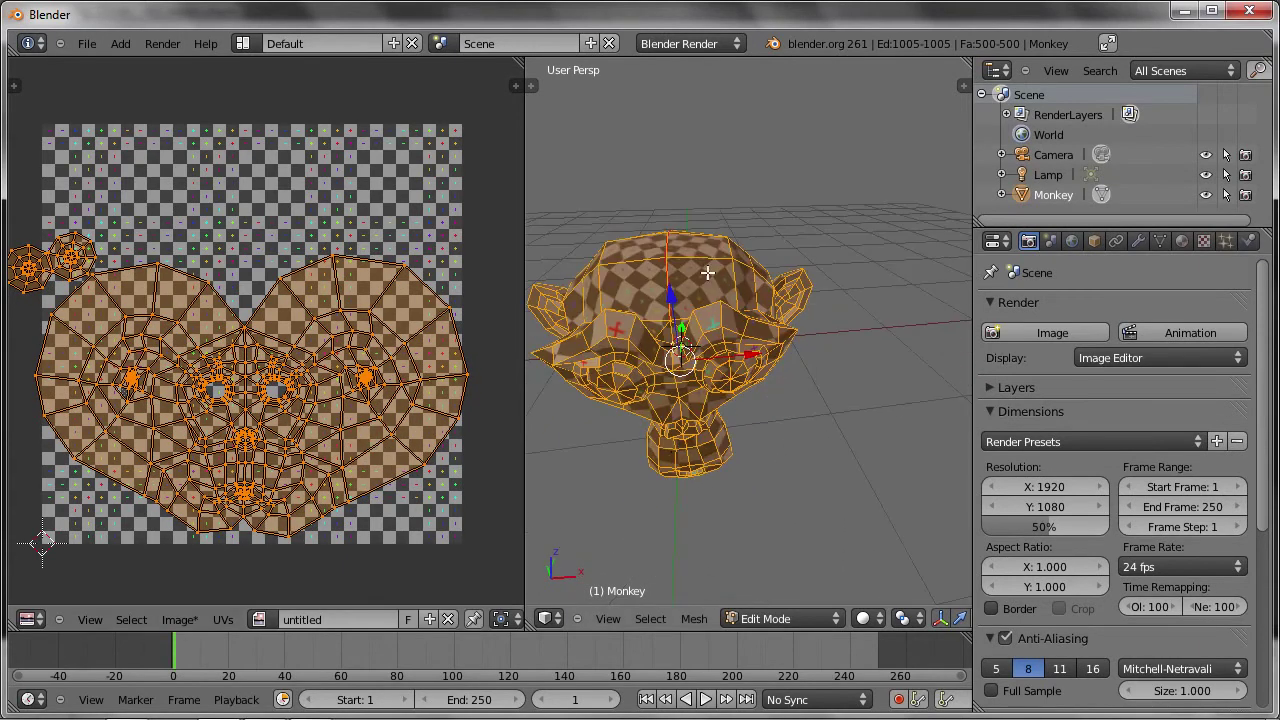
key("r")
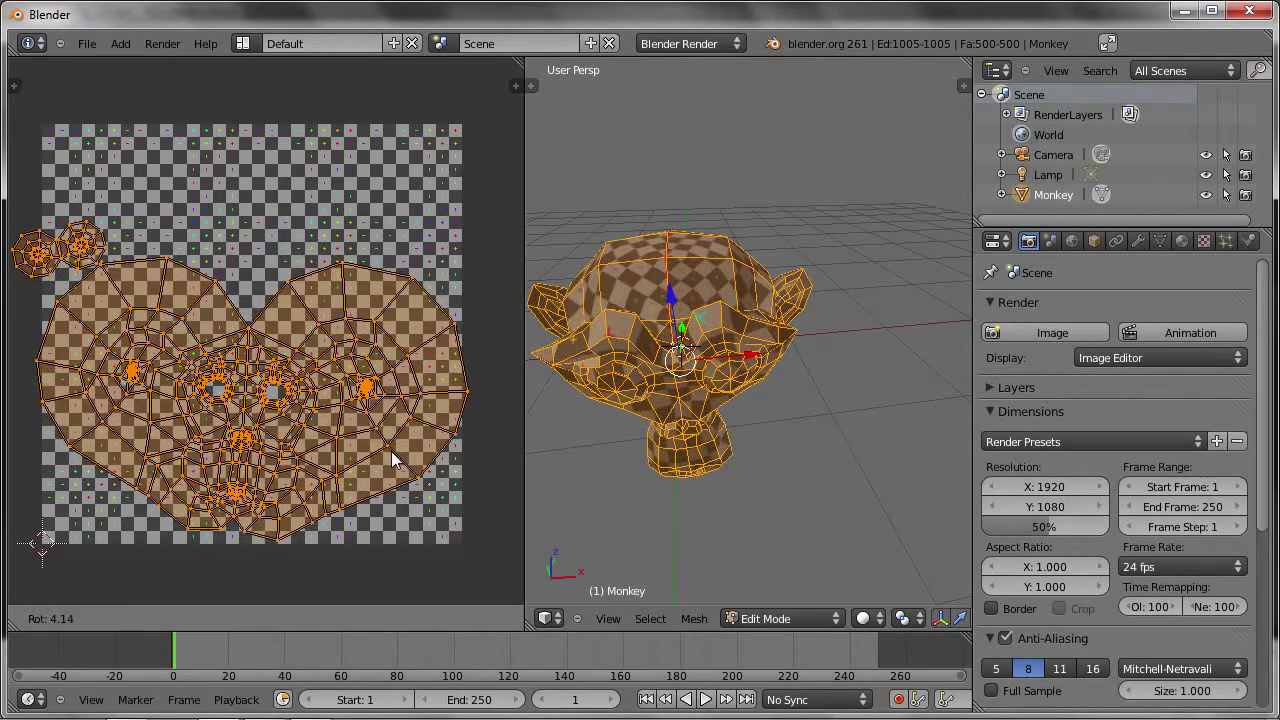
left_click(392, 460)
scroll(344, 438, "up", 3)
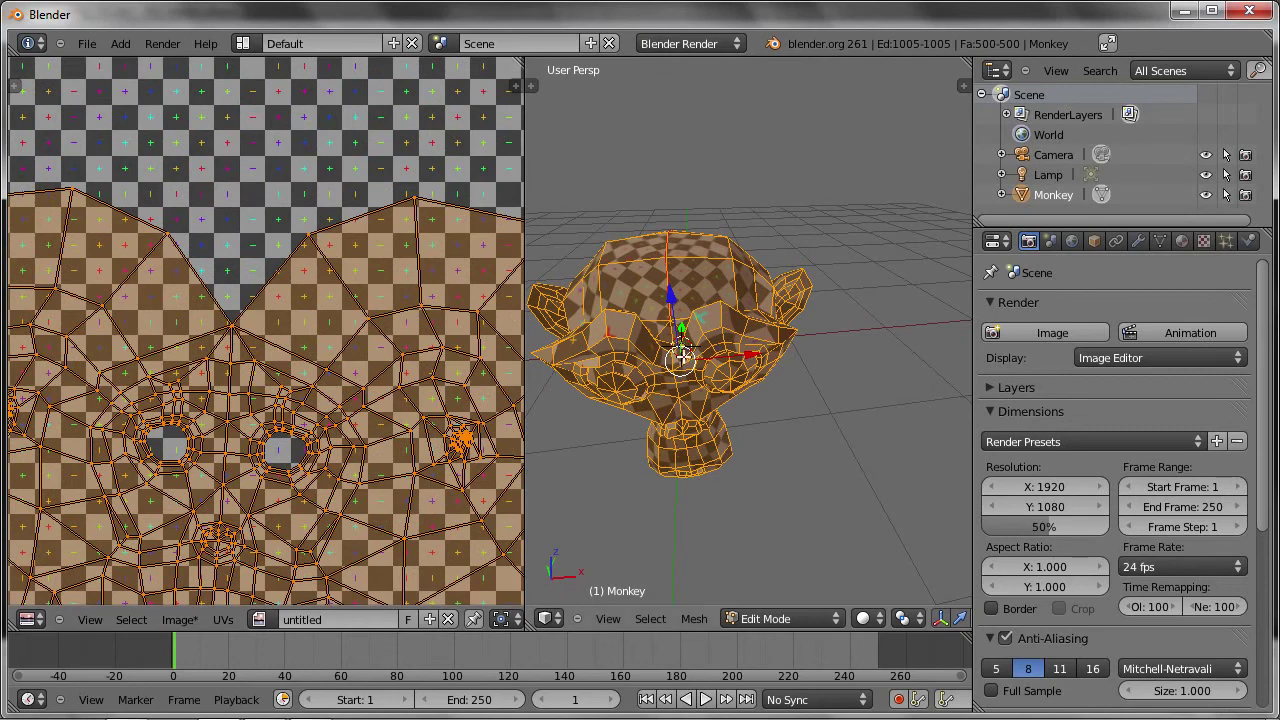
scroll(683, 356, "up", 5)
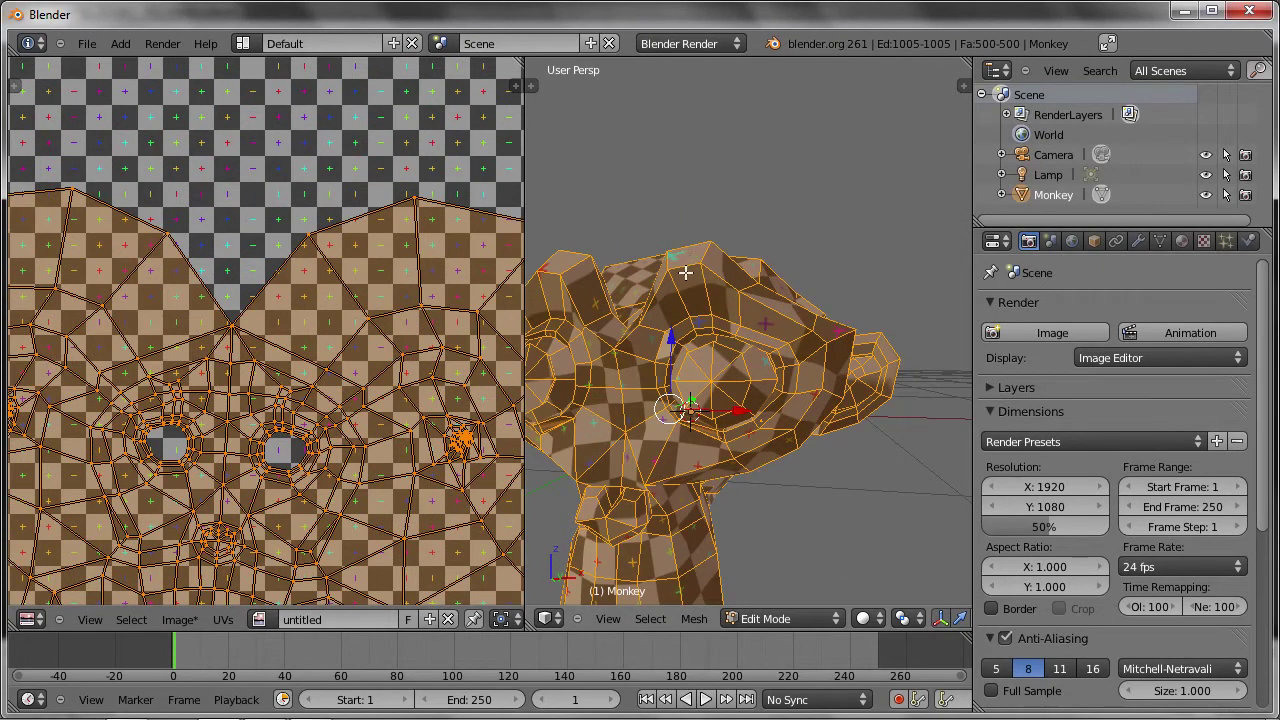
Orbit close around the Monkey's head and select a single edge along its crown.
middle_click_drag(685, 272, 692, 365)
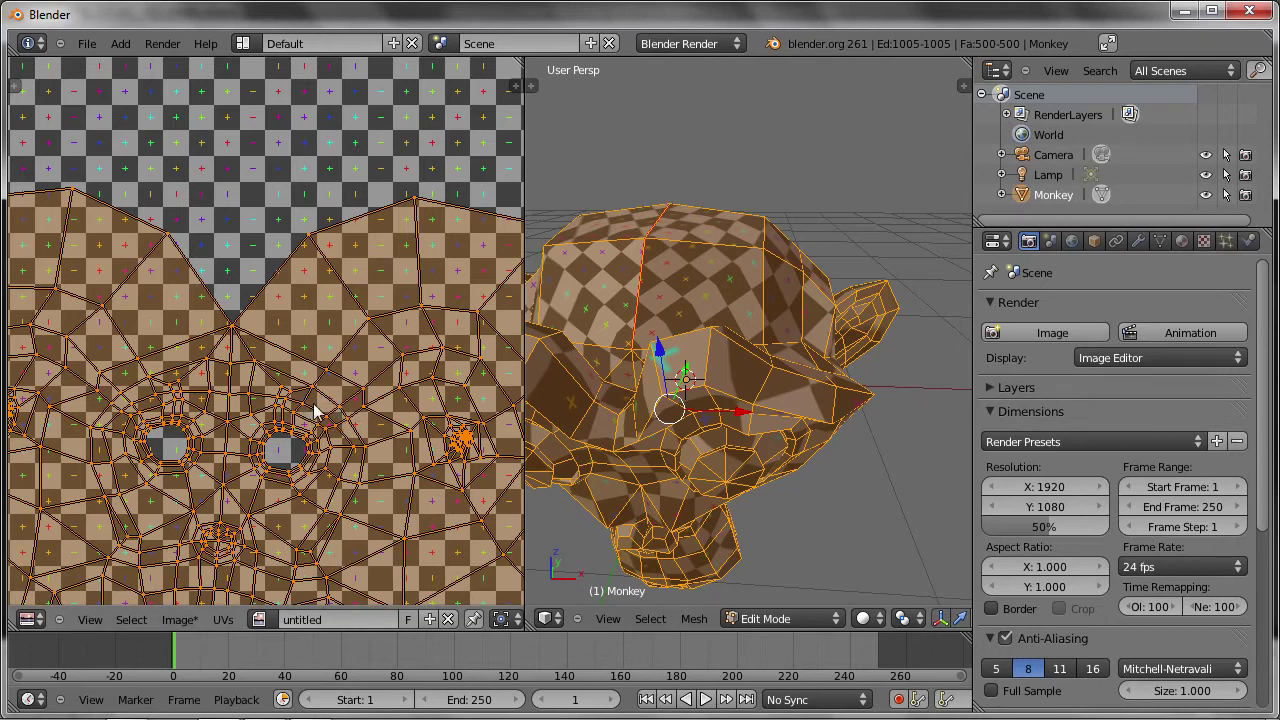
mouse_move(715, 390)
middle_mouse_down()
mouse_move(733, 392)
mouse_move(707, 345)
middle_mouse_up()
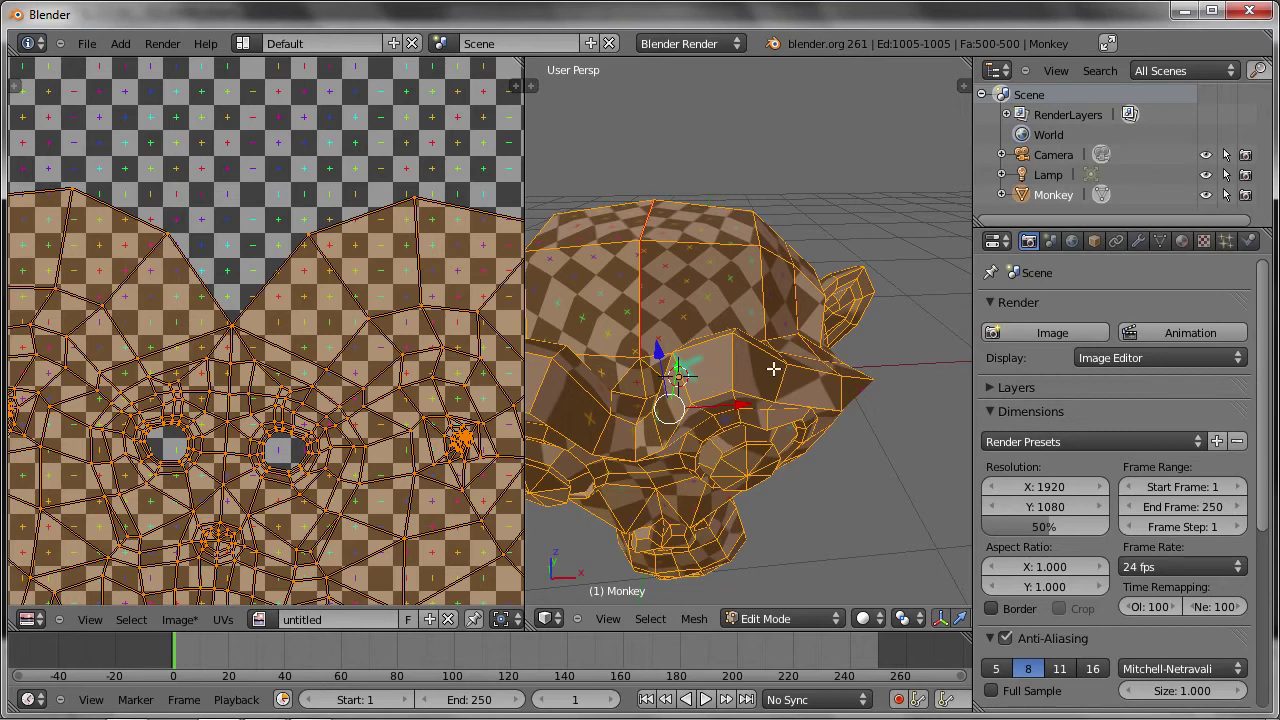
scroll(640, 387, "up", 3)
middle_click_drag(755, 378, 773, 400)
right_click(688, 370)
middle_click_drag(688, 370, 667, 444)
right_click(612, 487)
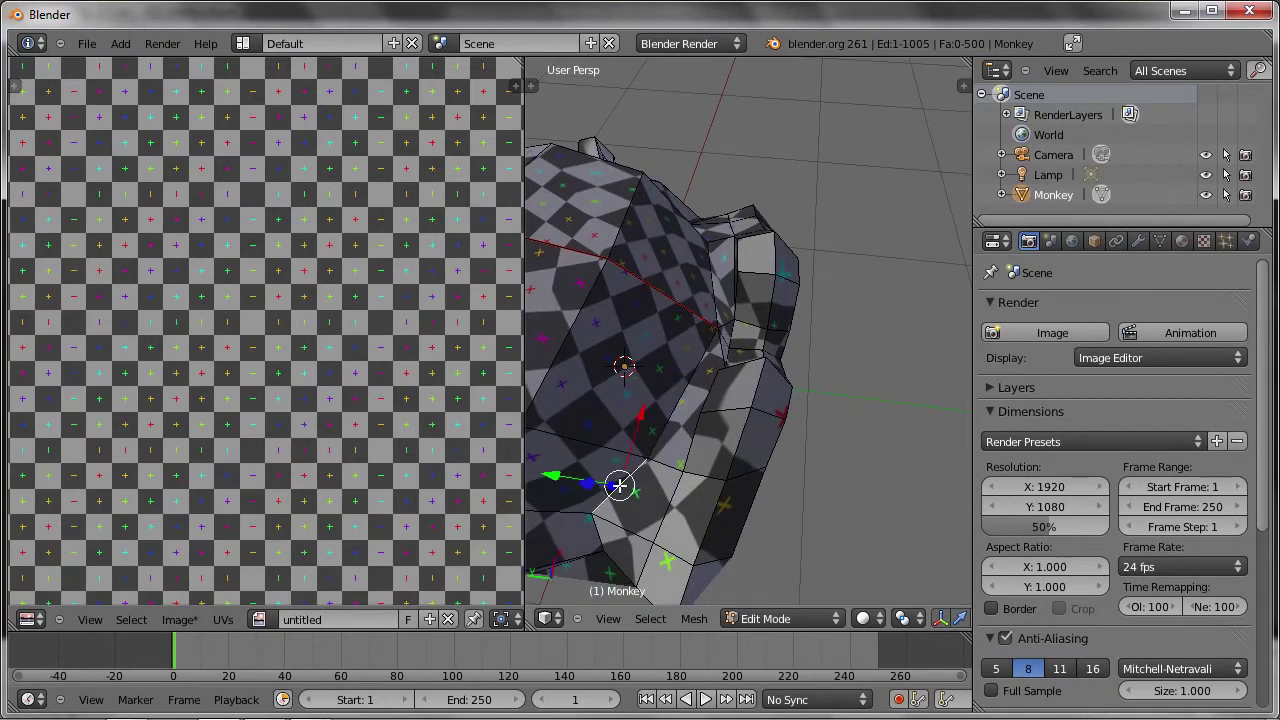
right_click(681, 311)
mouse_move(681, 311)
middle_mouse_down()
mouse_move(663, 320)
mouse_move(720, 325)
mouse_move(727, 313)
middle_mouse_up()
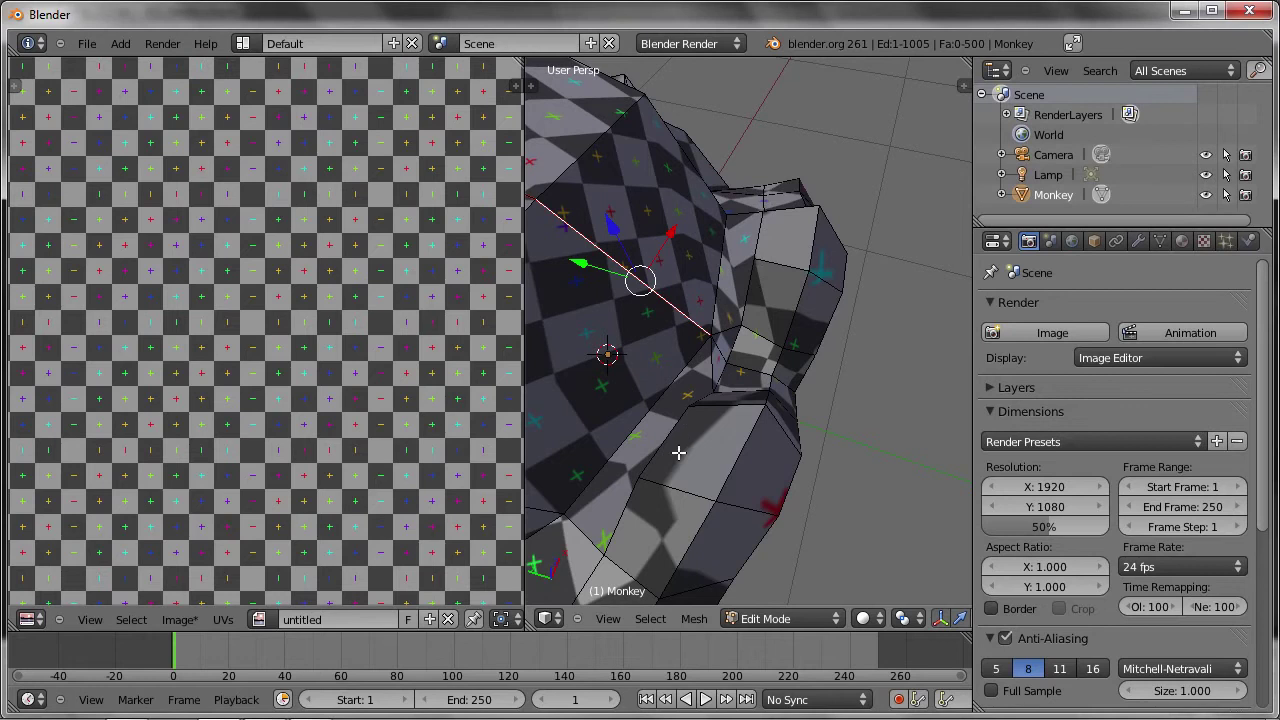
mouse_move(722, 423)
middle_mouse_down()
mouse_move(643, 353)
mouse_move(695, 380)
middle_mouse_up()
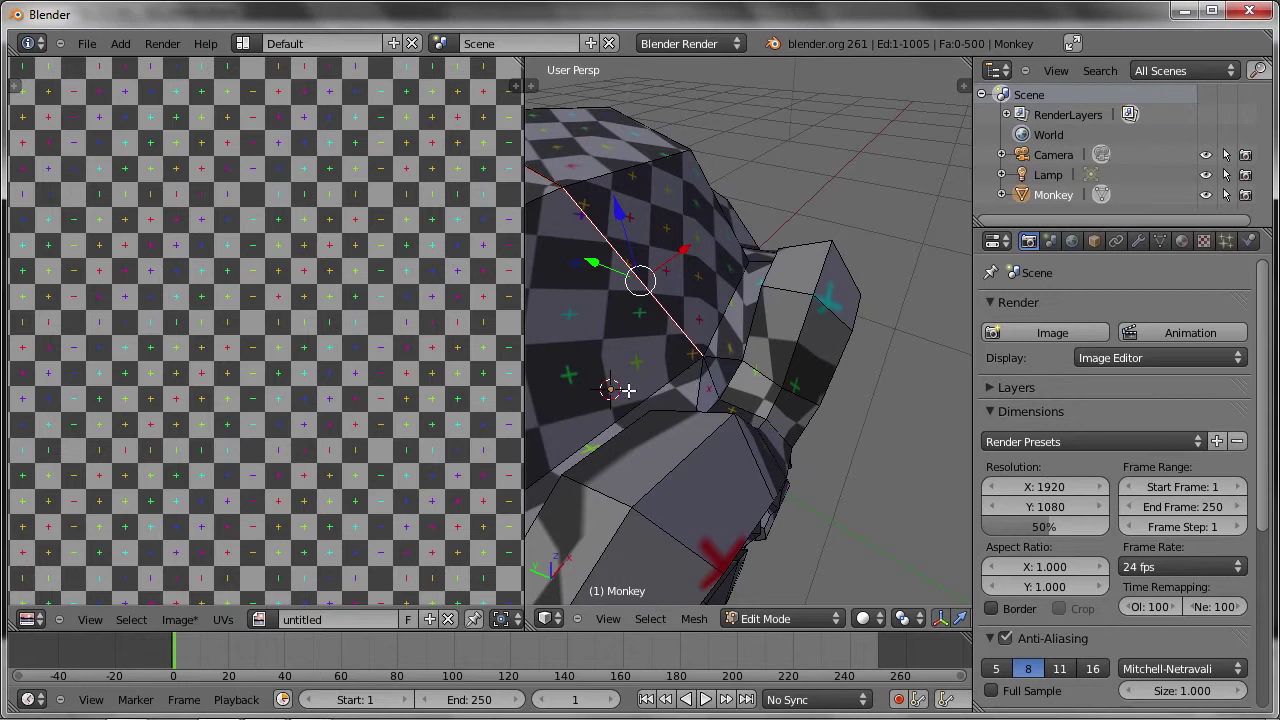
scroll(226, 418, "down", 3)
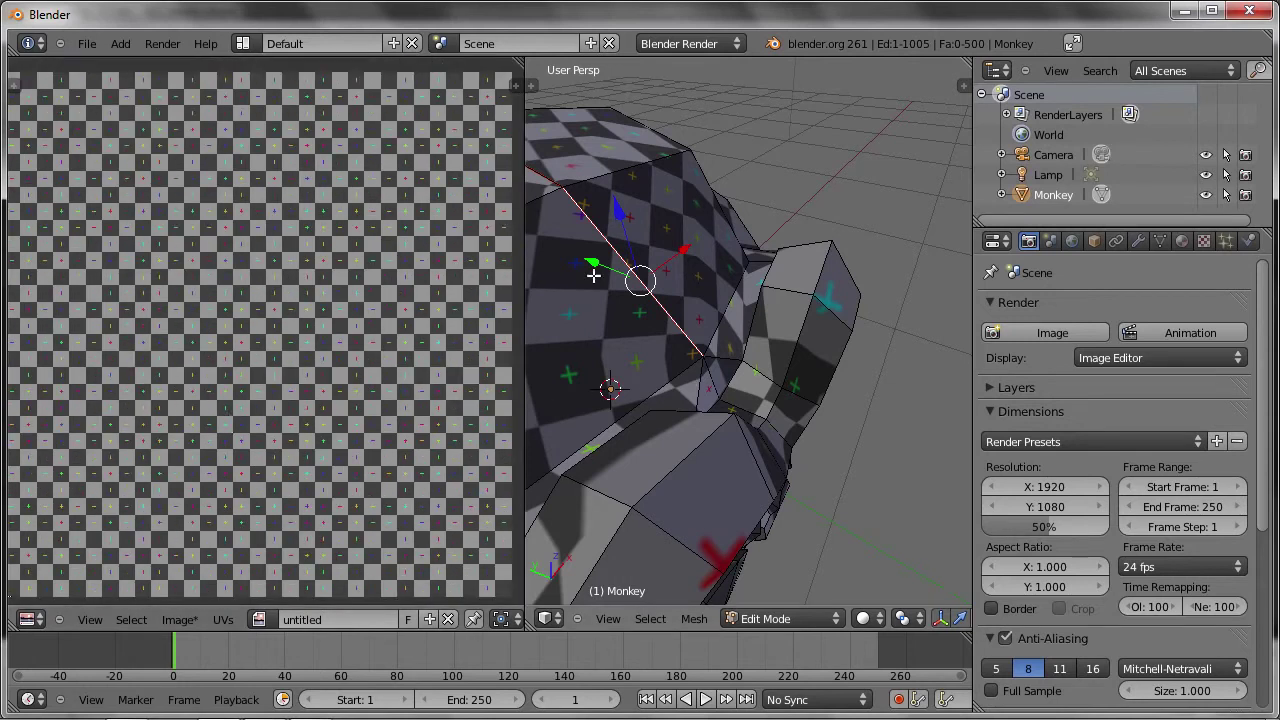
scroll(760, 618, "down", 2)
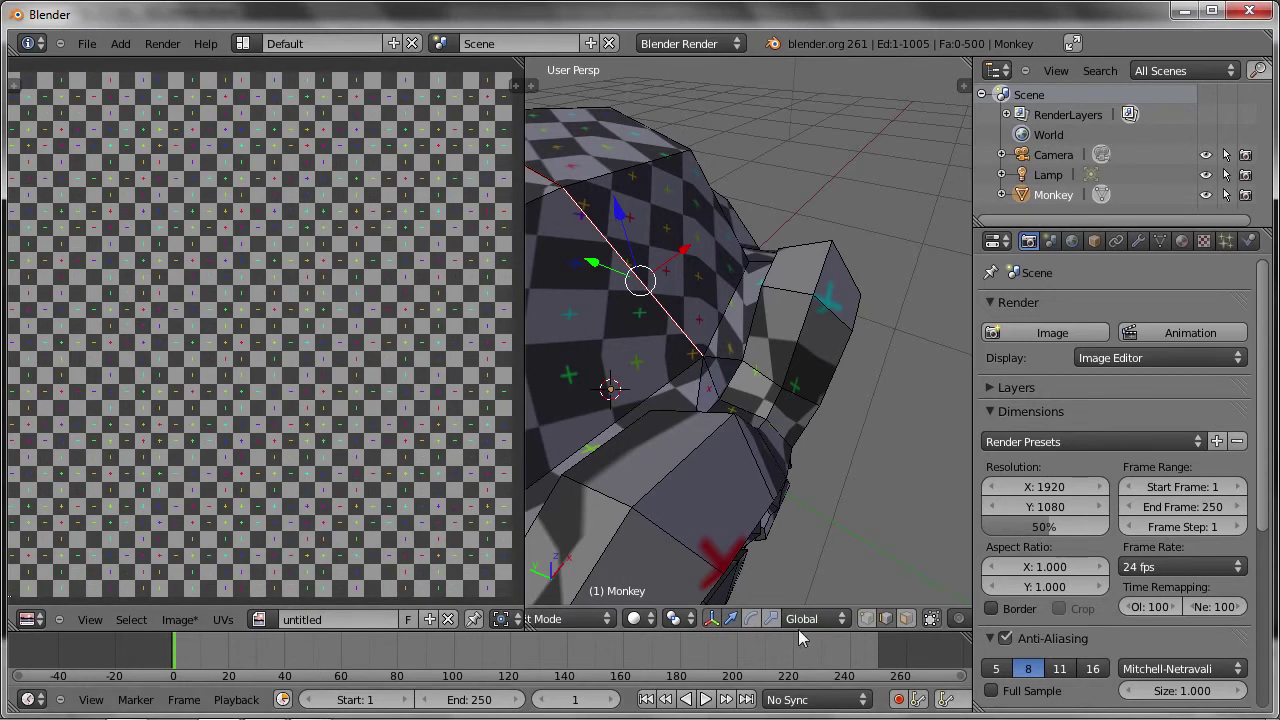
Switch to face select, invert the selection, then clear UVs and trial-move one outline vertex.
left_click(905, 618)
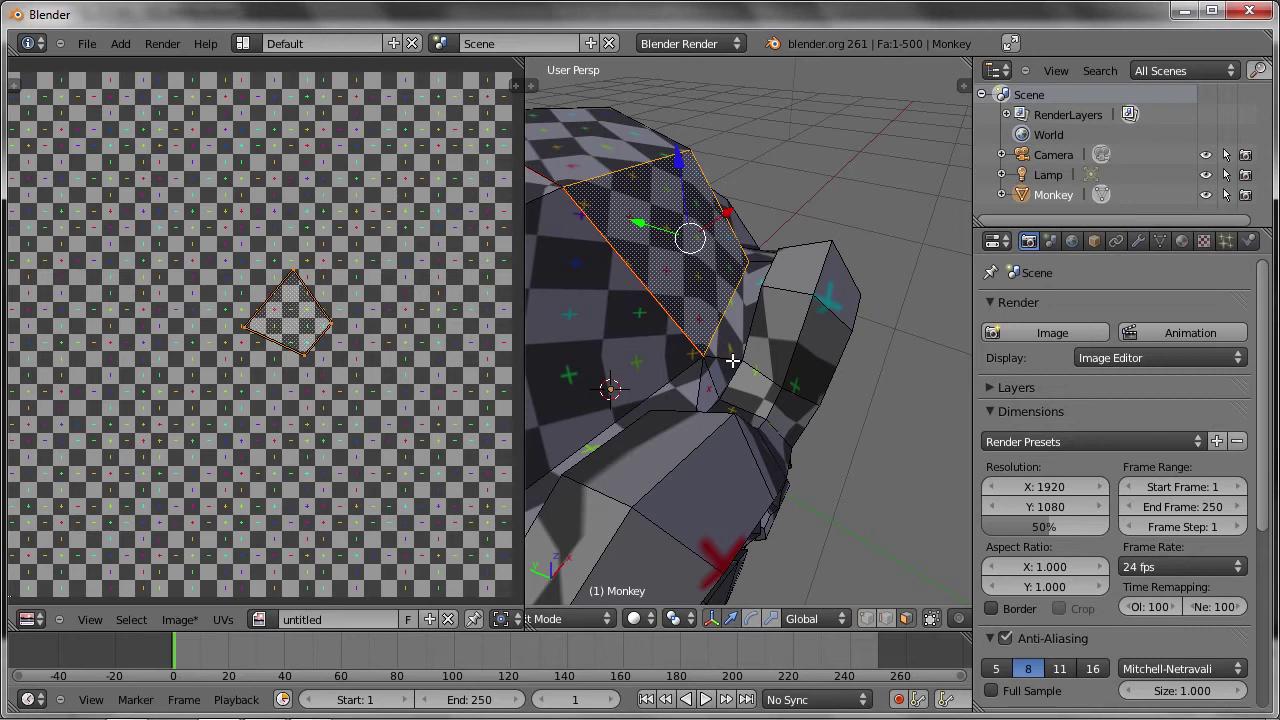
key("ctrl+i")
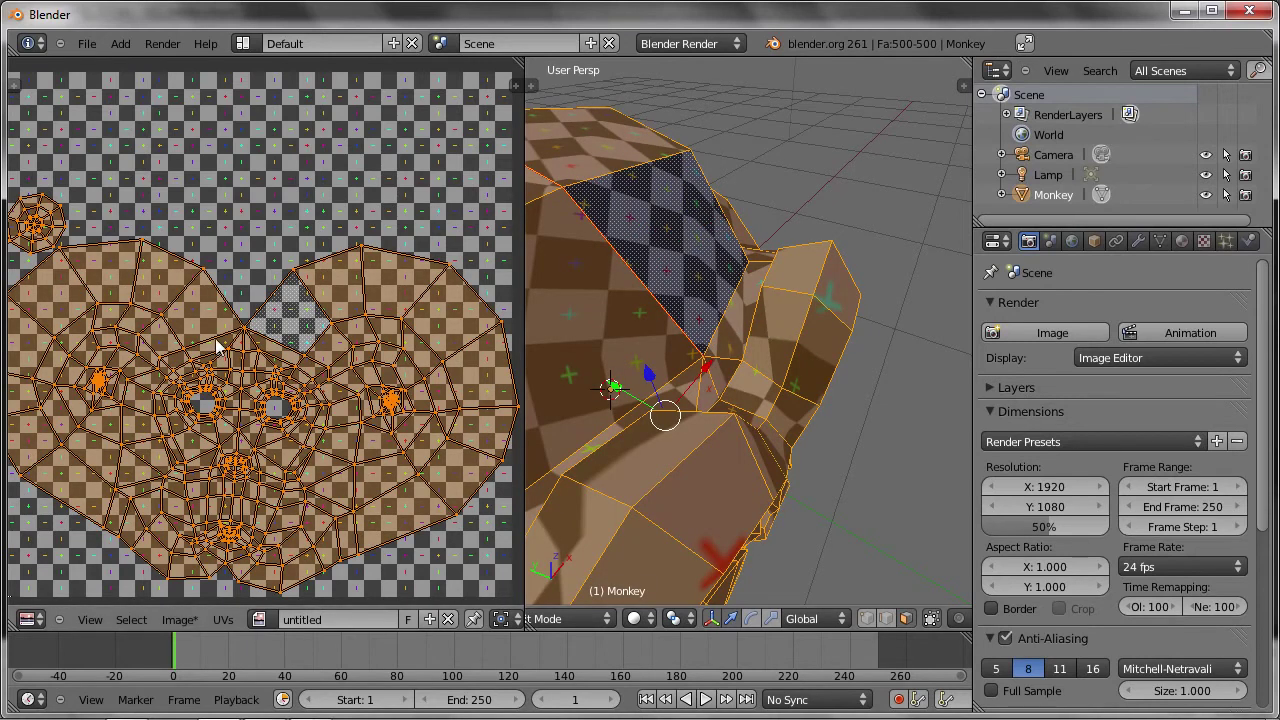
scroll(220, 345, "down", 1)
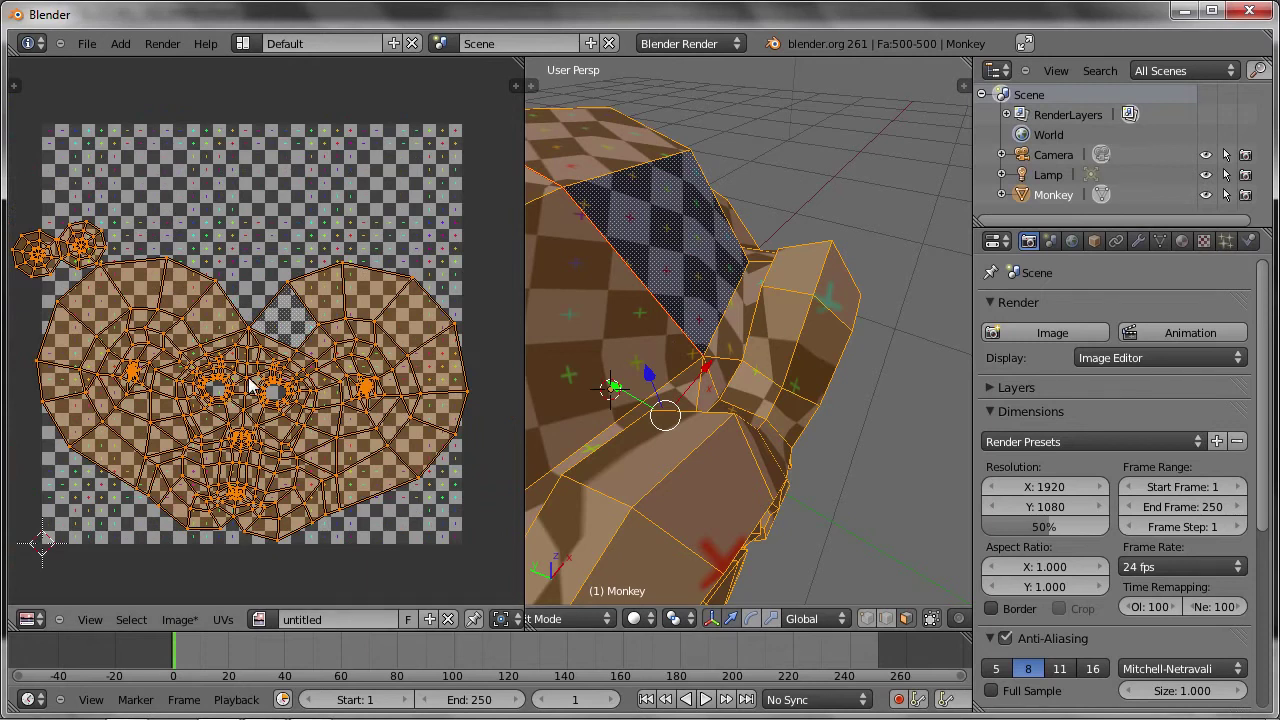
key("a")
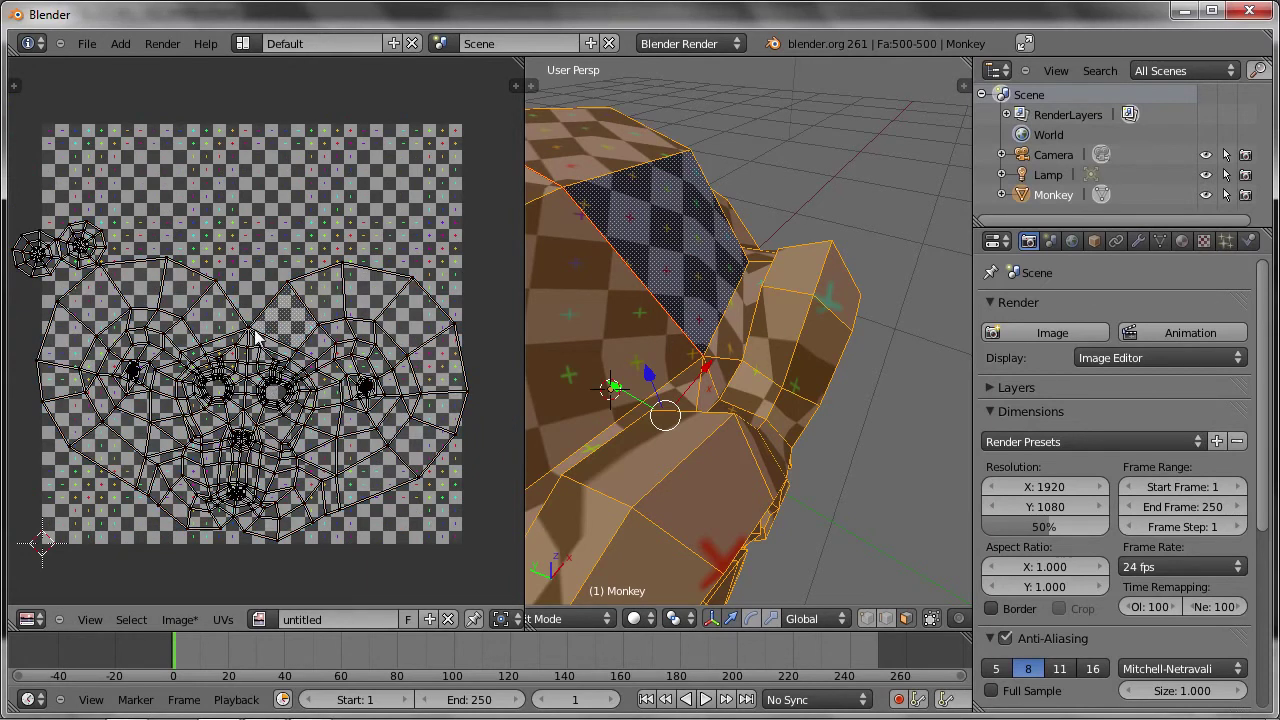
right_click(247, 323)
key("g")
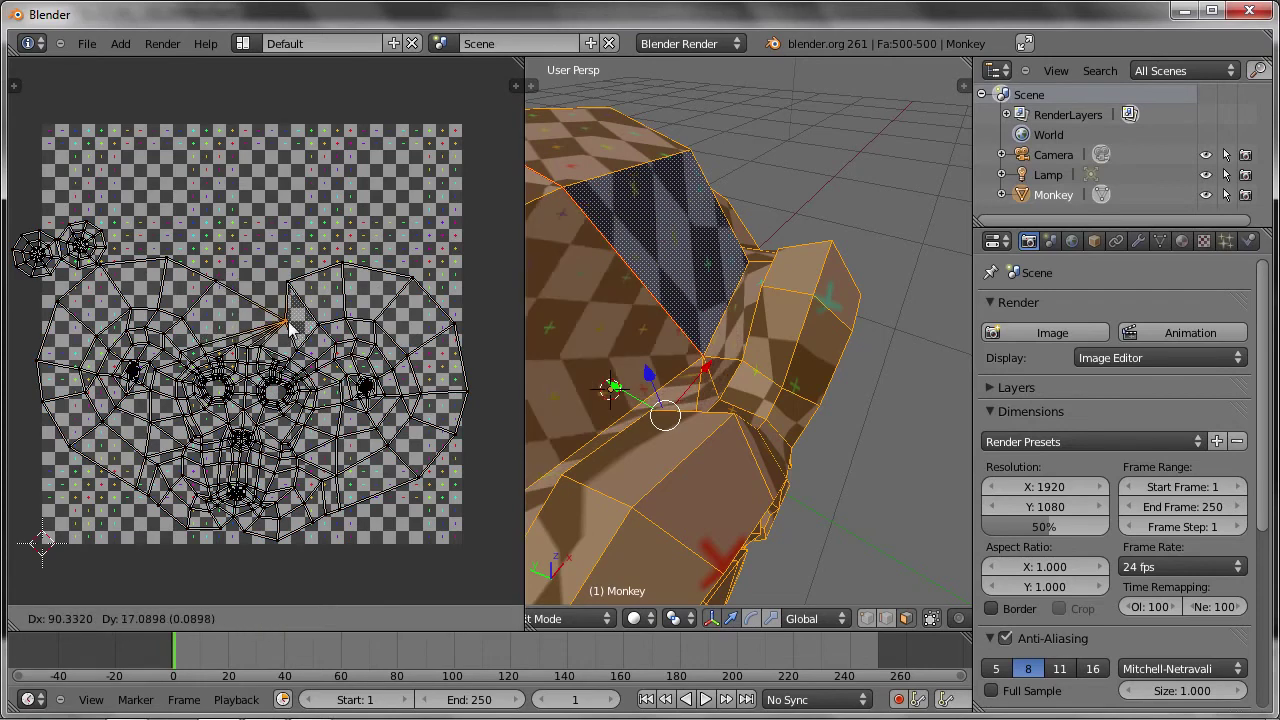
key("Escape")
Select both linked circular eye islands and move them inside the image near its top-left.
scroll(108, 242, "up", 2)
scroll(130, 225, "up", 1)
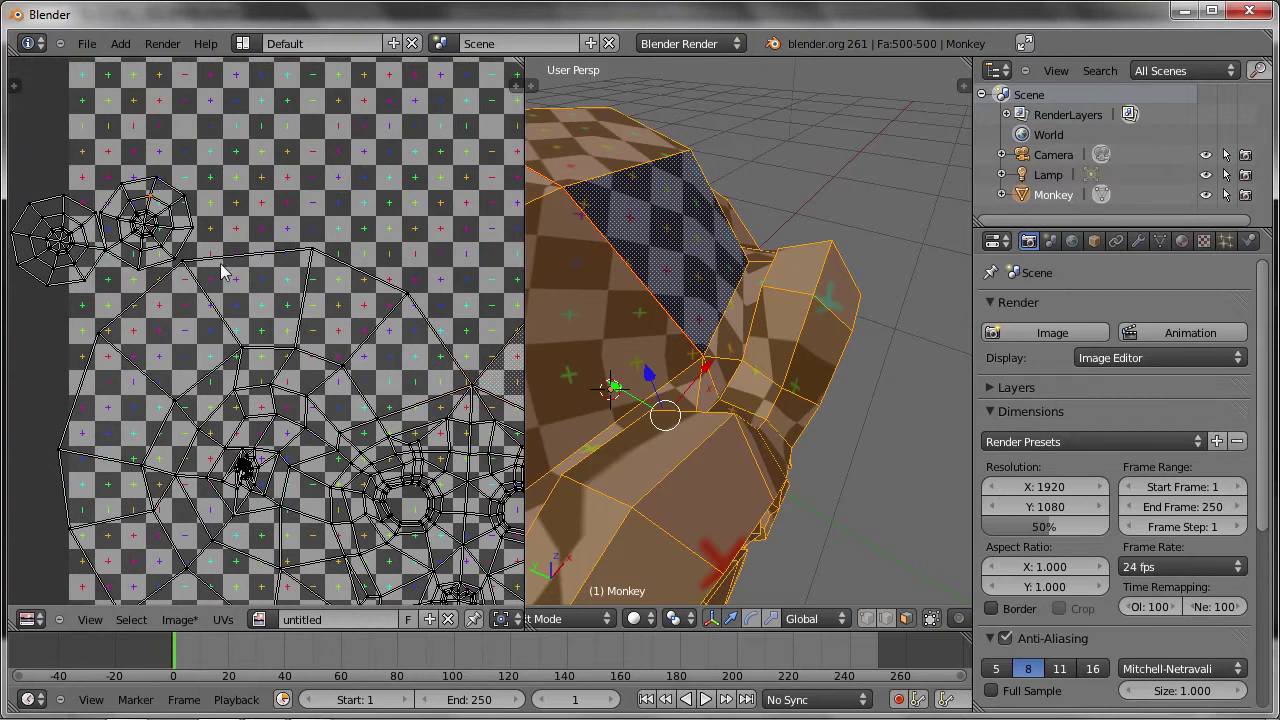
right_click(62, 196, "shift")
key("ctrl+l")
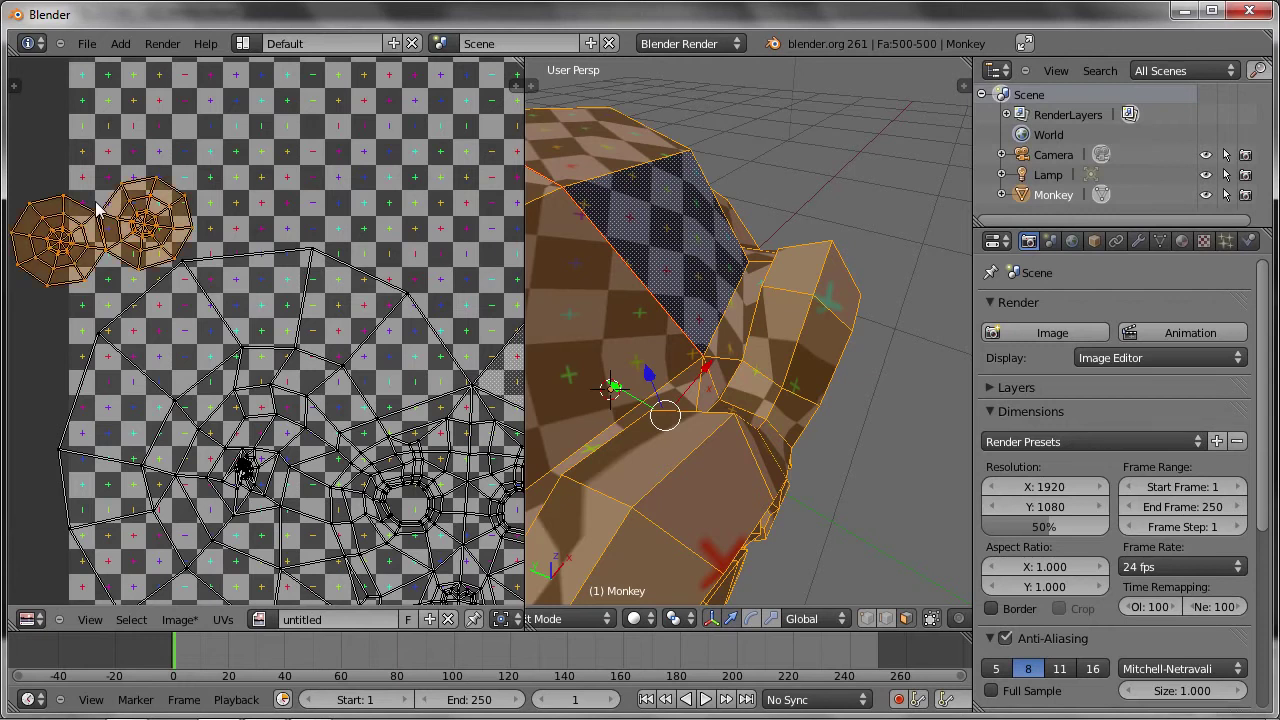
scroll(96, 207, "down", 4)
key("g")
left_click(228, 178)
key("g")
left_click(215, 182)
middle_click_drag(340, 300, 329, 300)
scroll(330, 300, "up", 1)
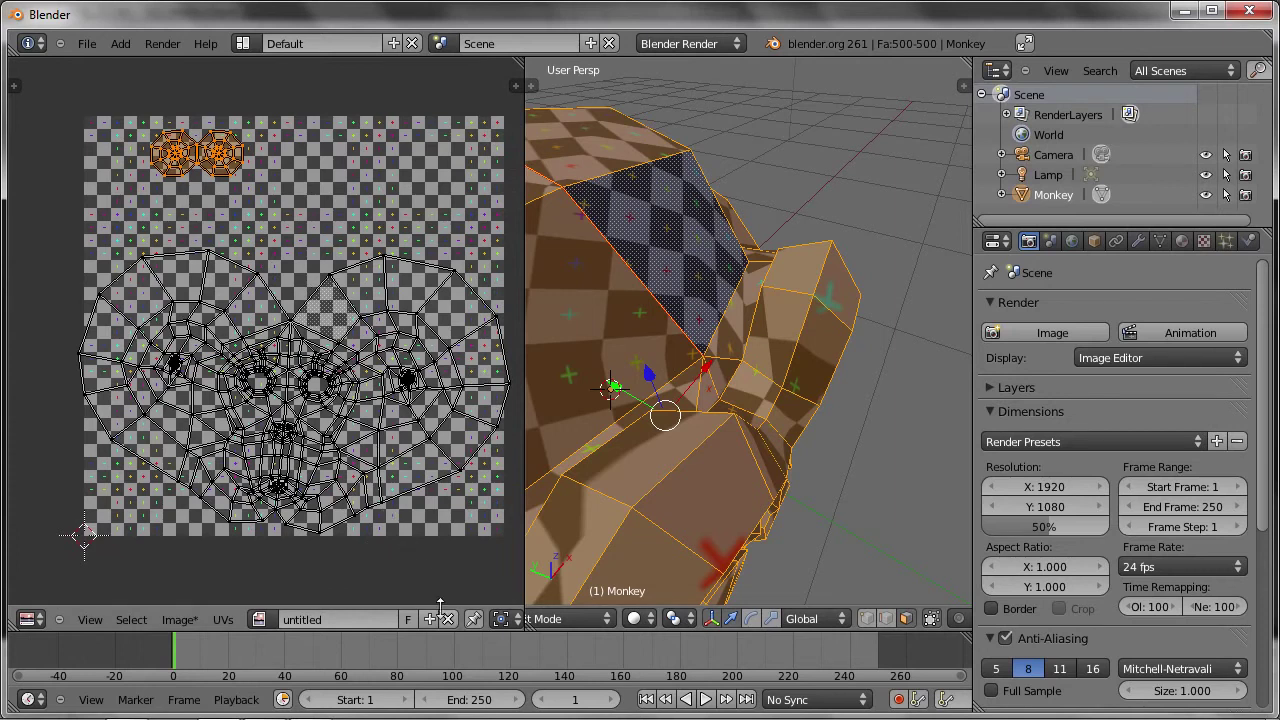
middle_click_drag(445, 620, 100, 627)
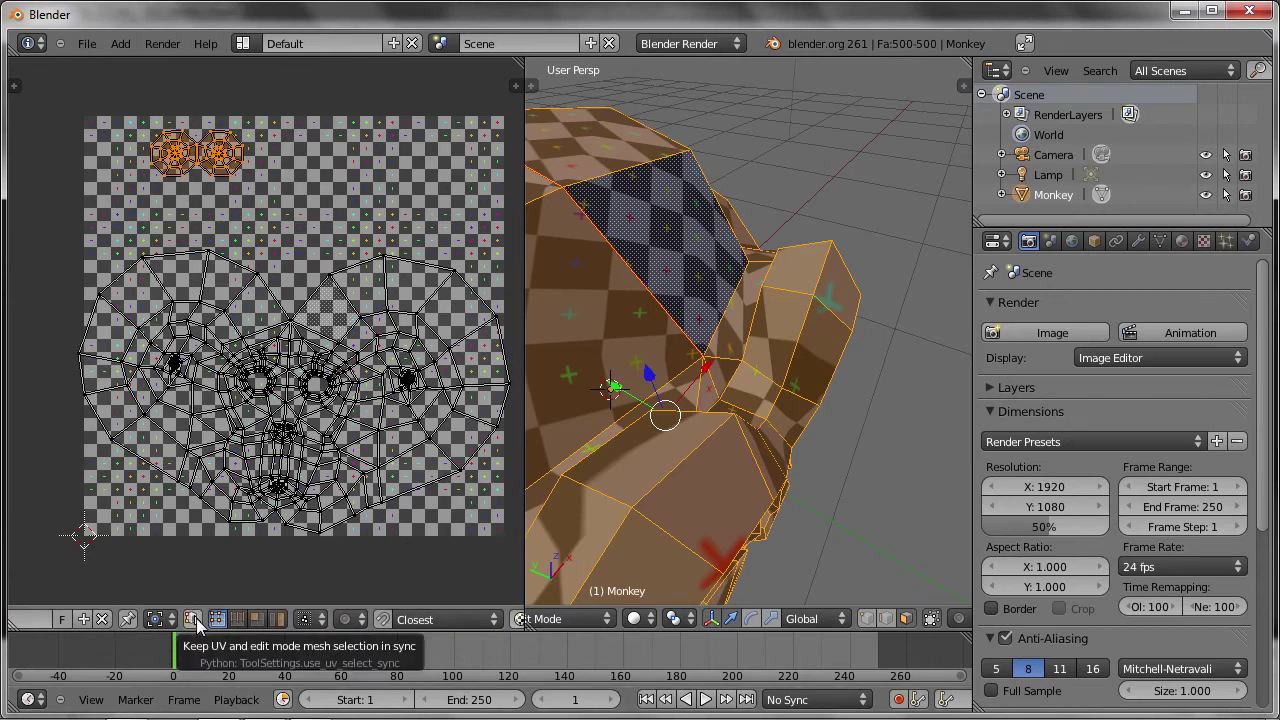
Enable UV Sync Selection and pick several individual faces to compare their UVs with the Monkey.
left_click(195, 620)
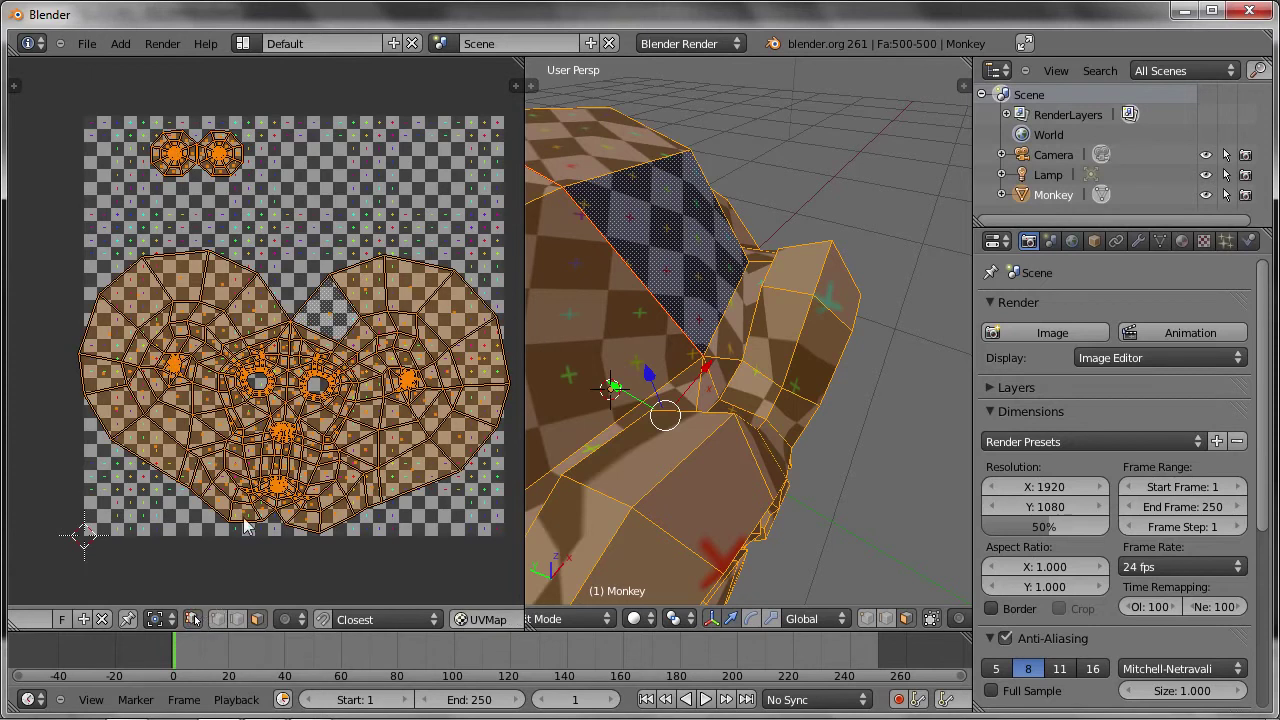
left_click(284, 446)
left_click(377, 412)
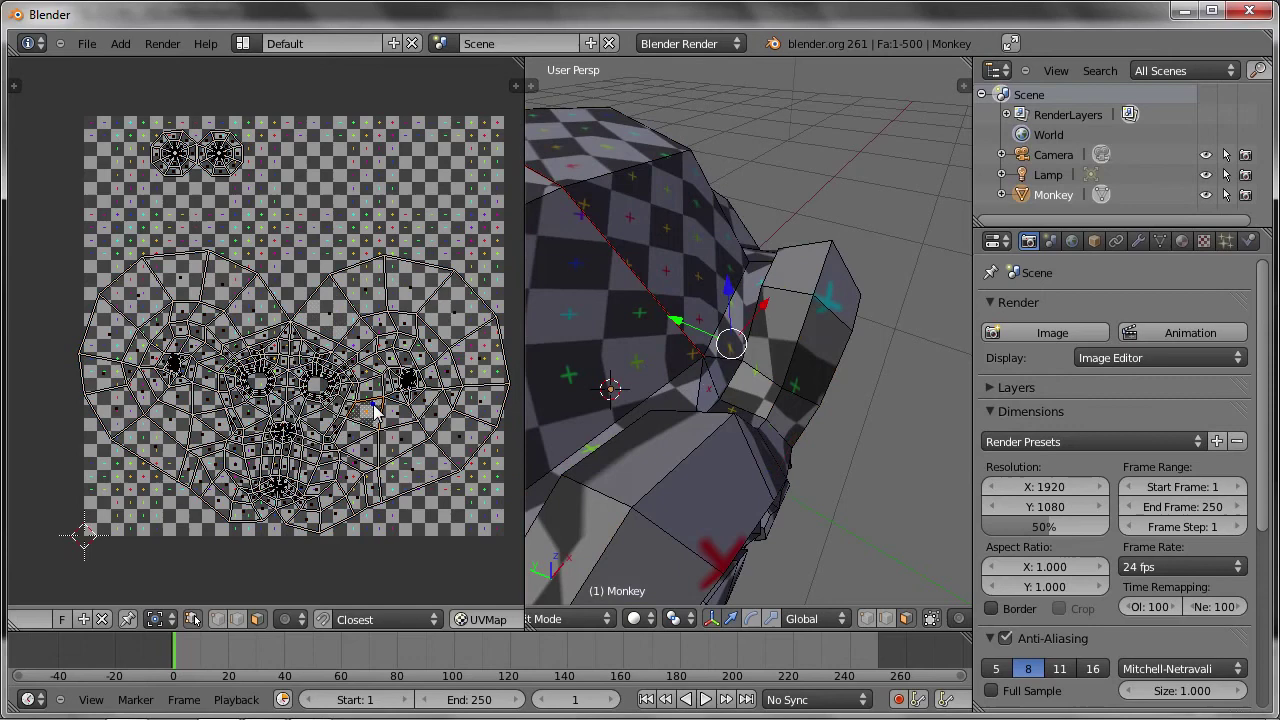
left_click(392, 418)
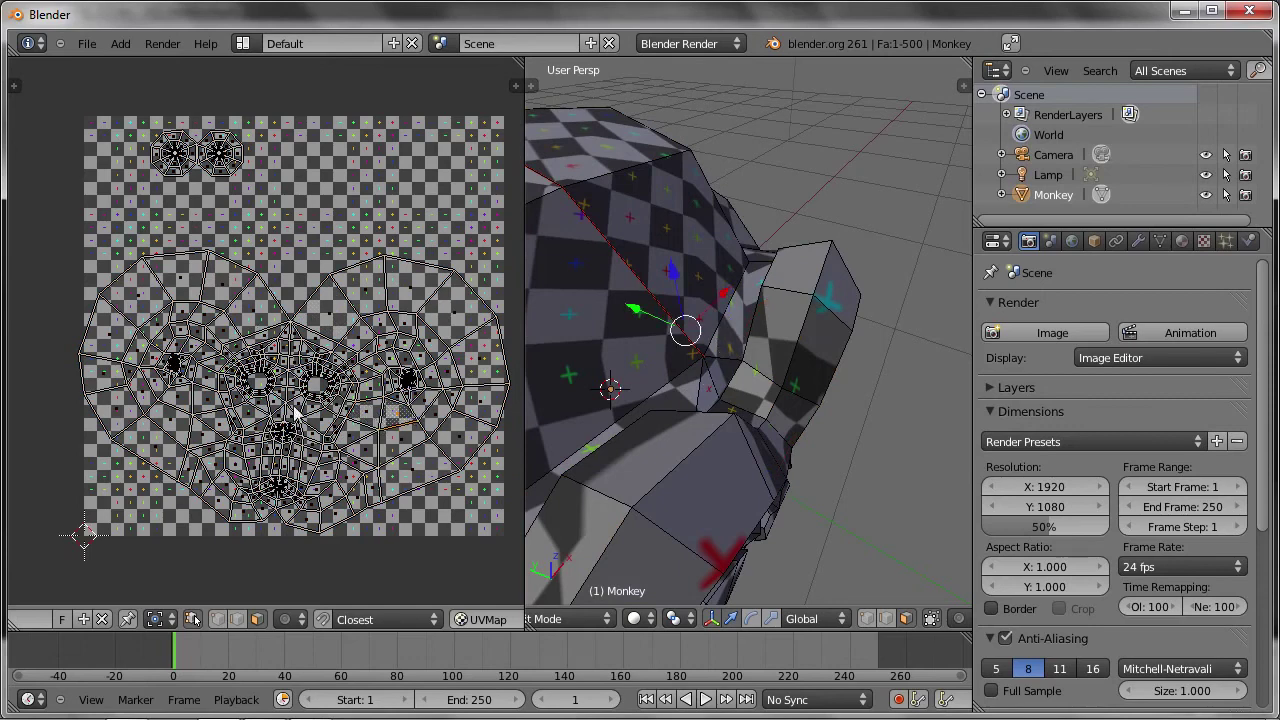
scroll(348, 392, "up", 4)
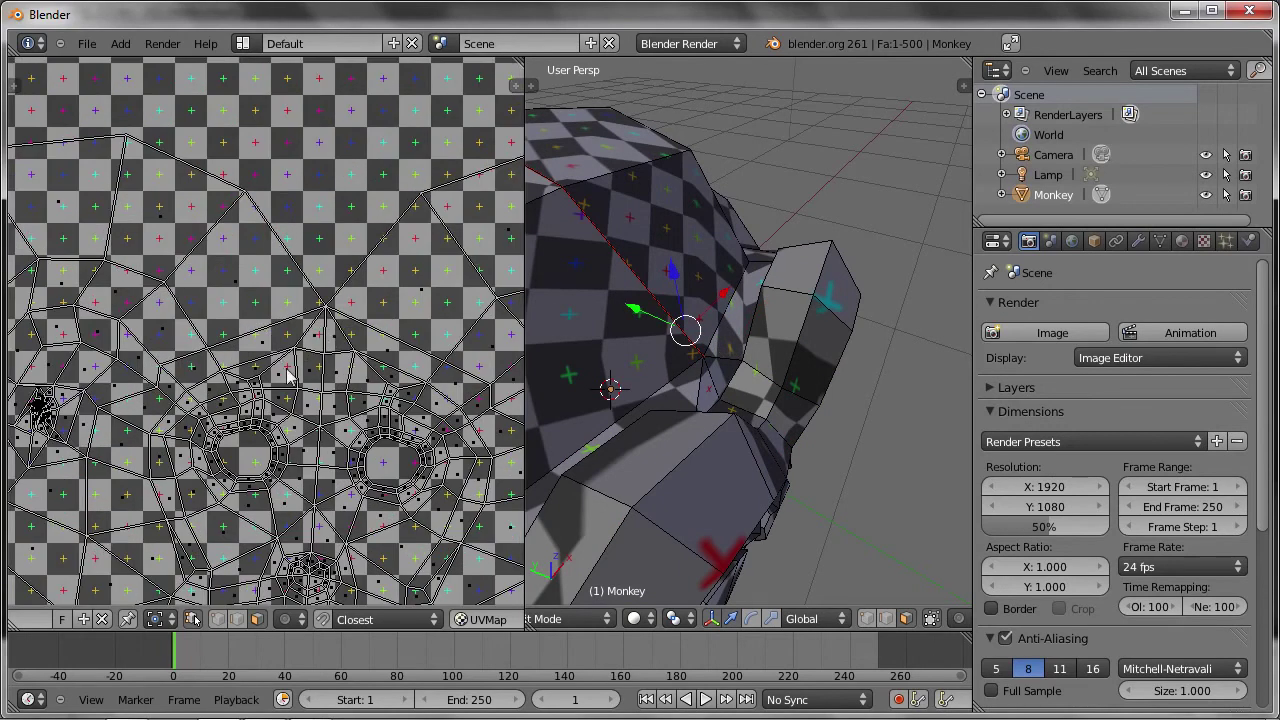
left_click(268, 338)
left_click(240, 274)
left_click(404, 270)
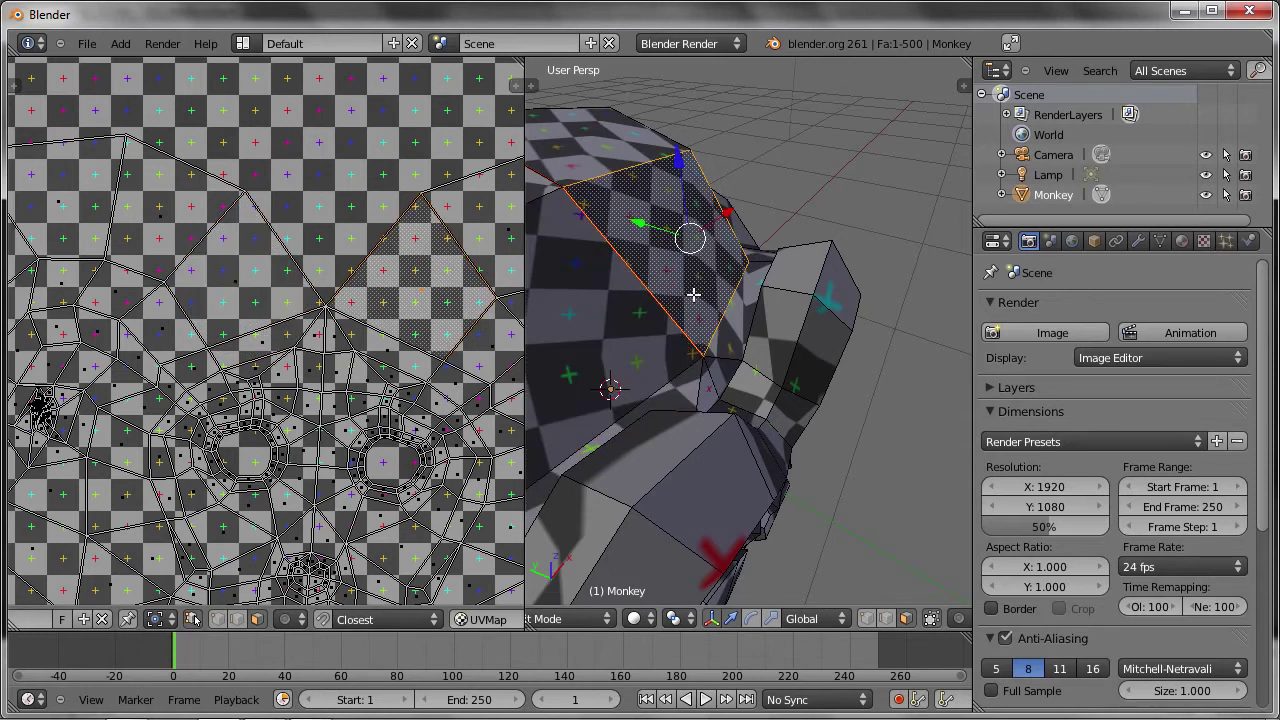
Switch to edge selection and turn on Live Unwrap in the tool shelf.
middle_click_drag(672, 296, 692, 284)
key("ctrl+Tab")
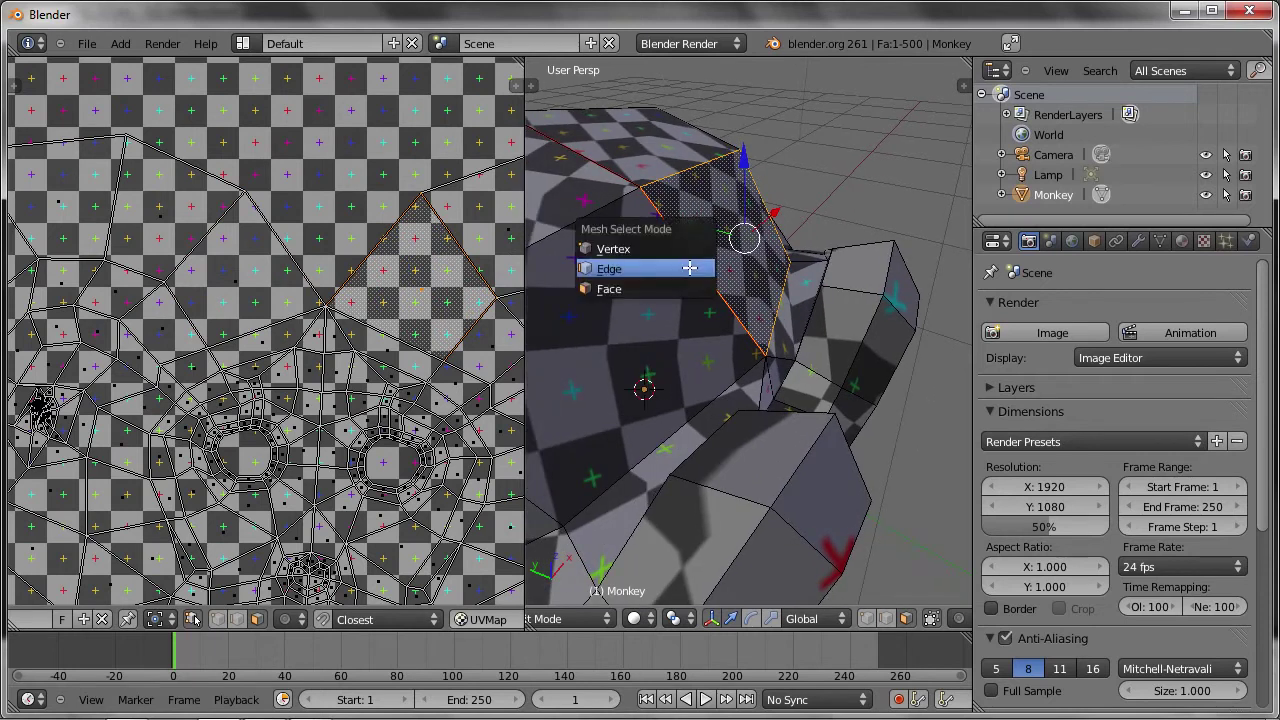
left_click(690, 266)
left_click(690, 266)
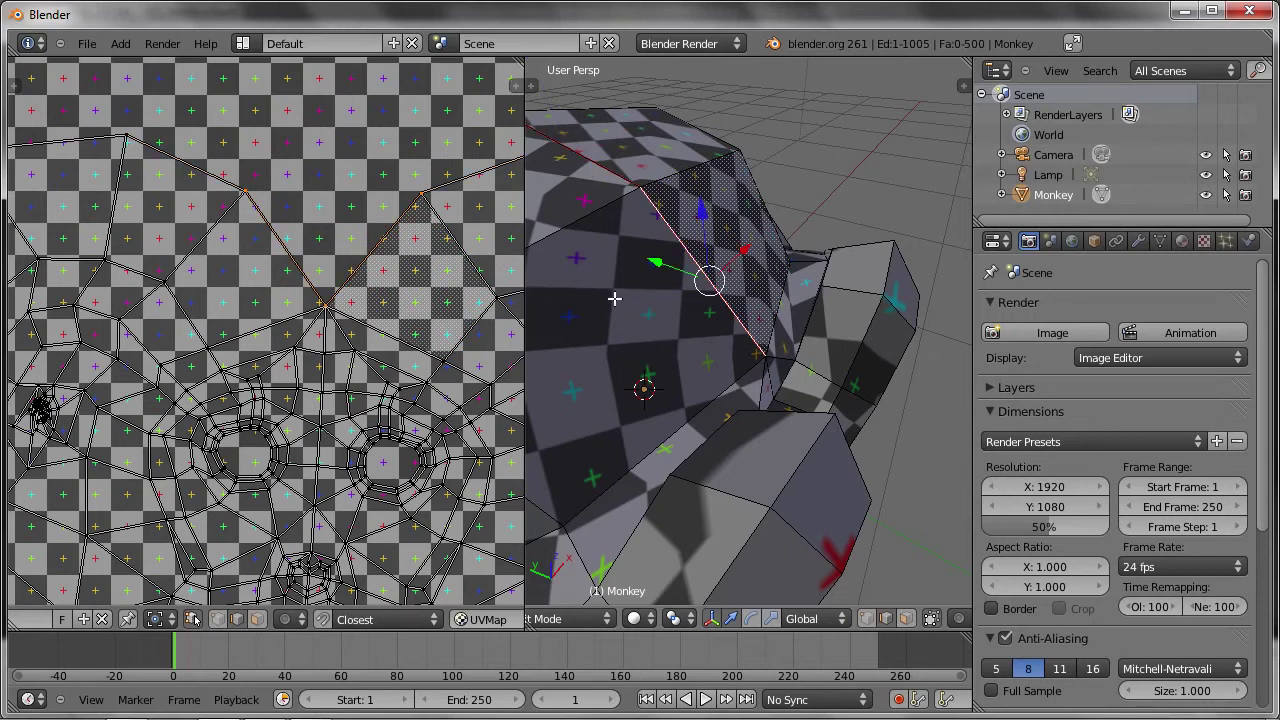
key("t")
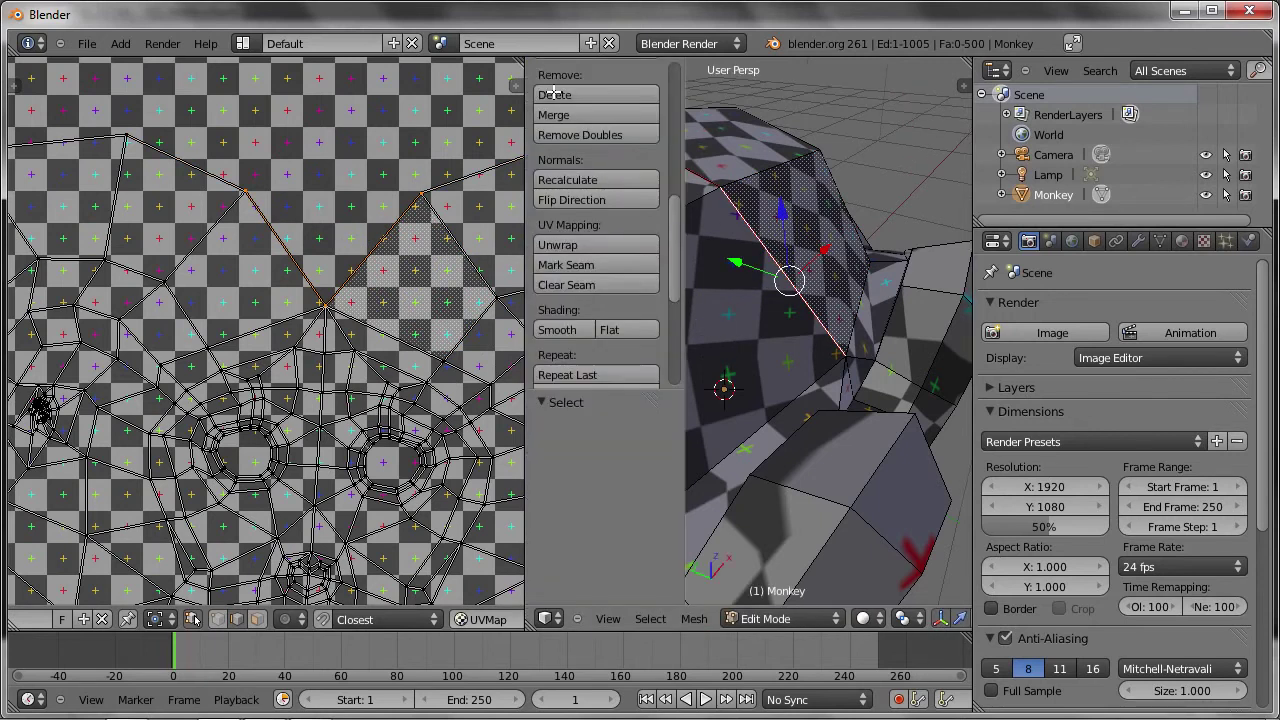
scroll(584, 210, "down", 5)
scroll(582, 205, "down", 3)
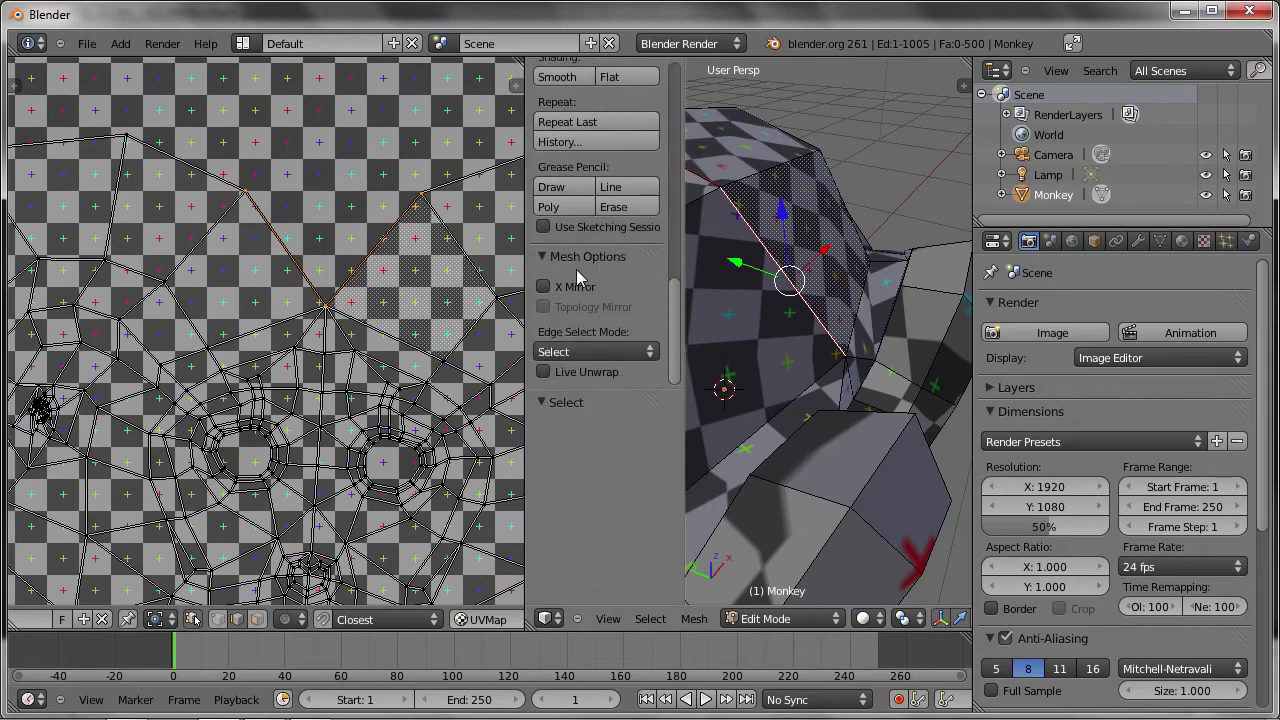
left_click(543, 373)
Mark an edge across the top of the head as a seam and collapse the Mesh Tools panel.
middle_click_drag(806, 352, 786, 349)
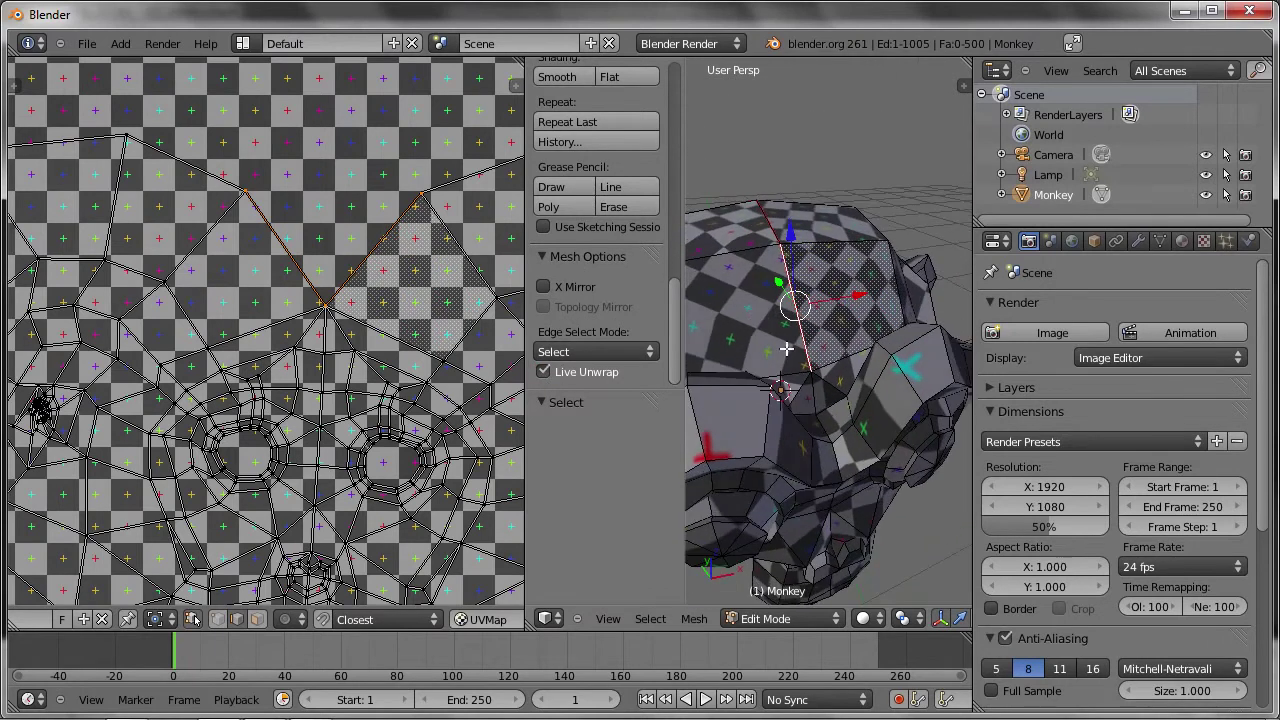
right_click(817, 394)
key("ctrl+e")
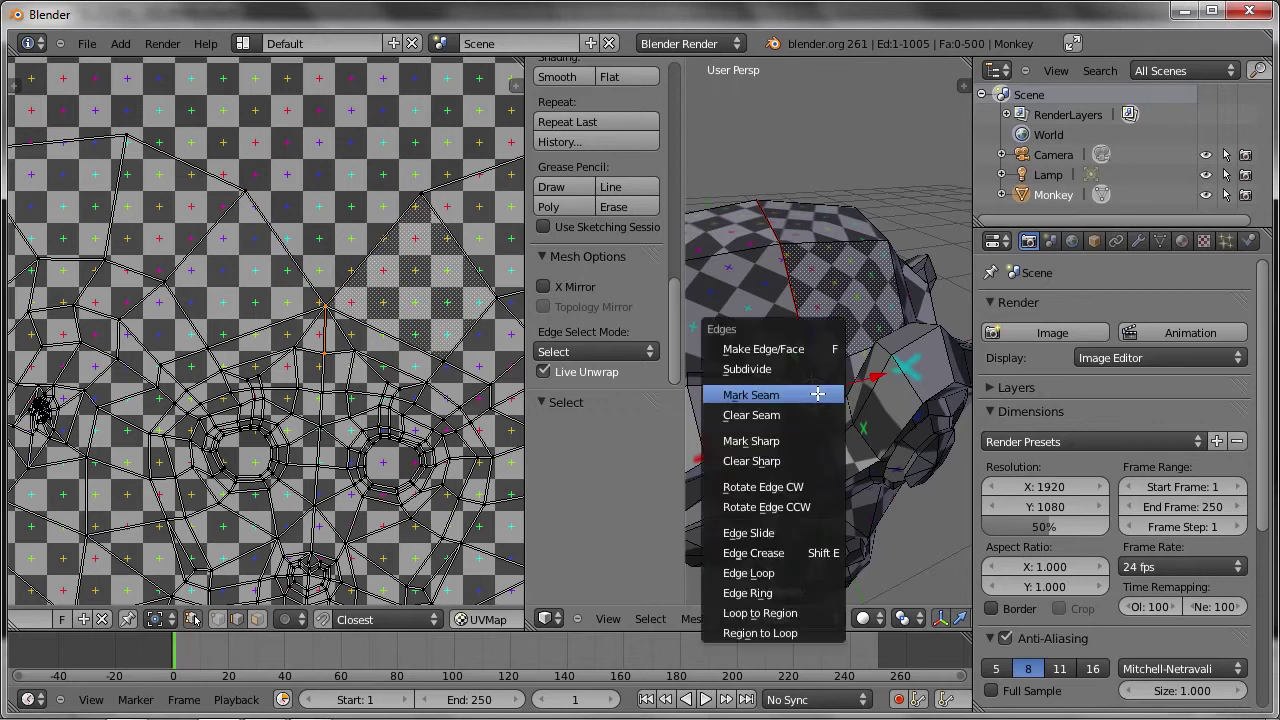
left_click(800, 394)
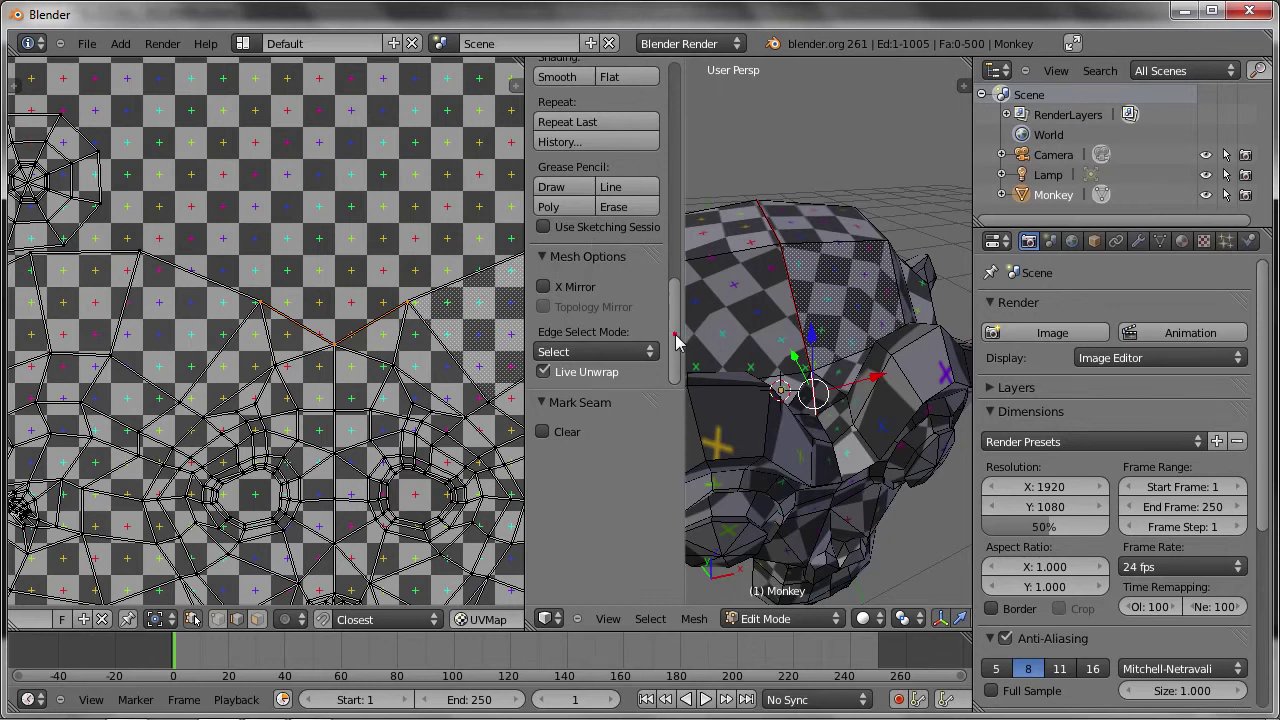
left_click_drag(676, 343, 673, 85)
left_click(541, 70)
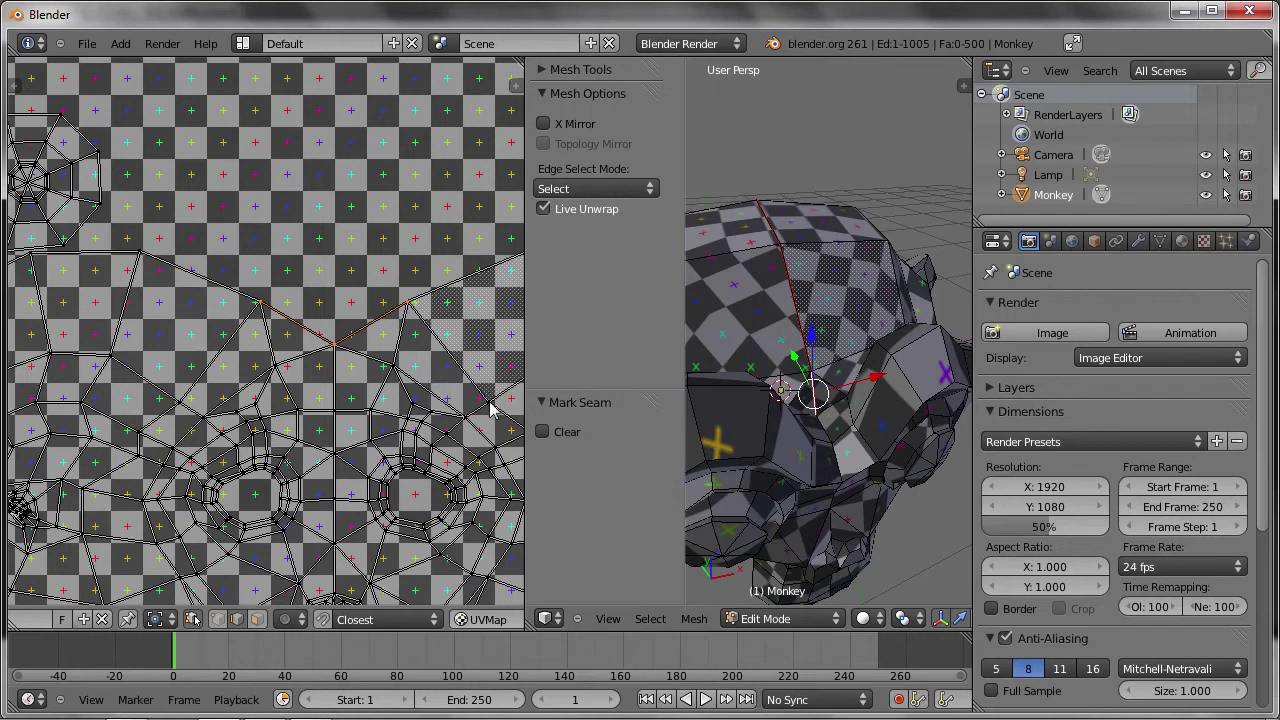
Extend the edge path toward the ear and mark those edges as seams.
mouse_move(807, 416)
middle_mouse_down()
mouse_move(824, 444)
mouse_move(815, 421)
mouse_move(819, 431)
middle_mouse_up()
scroll(820, 418, "up", 2)
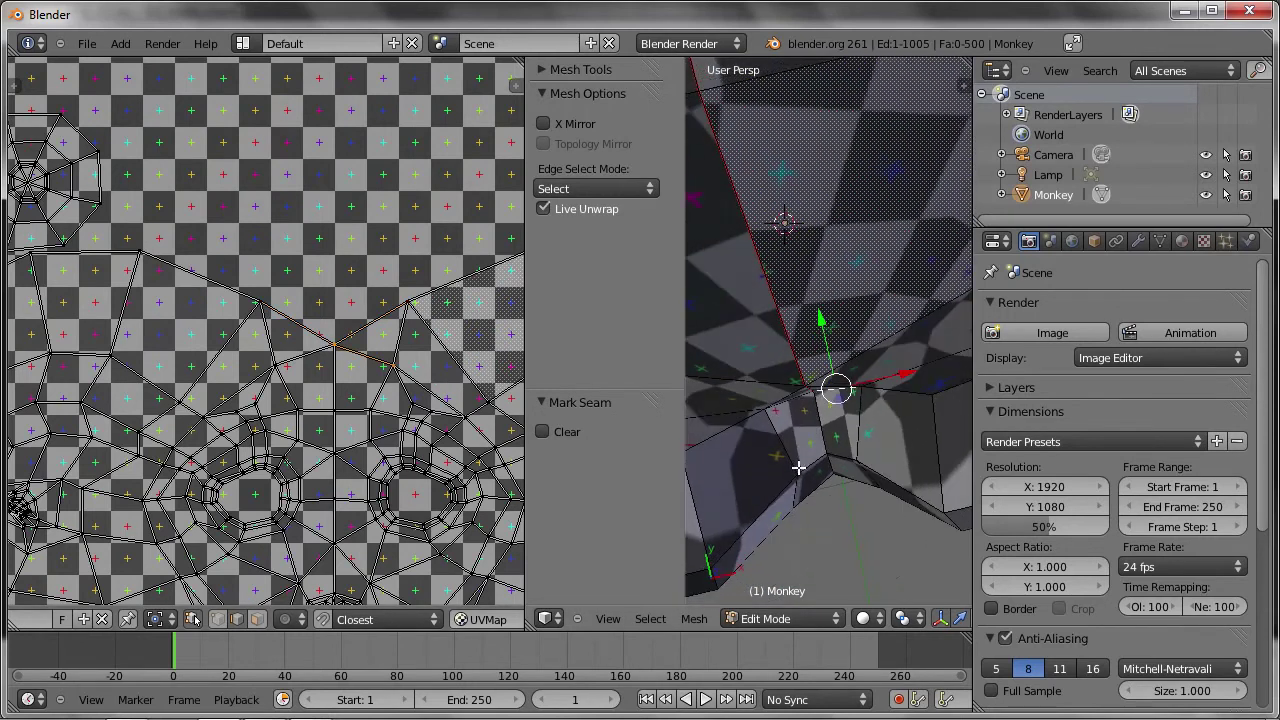
mouse_move(872, 379)
middle_mouse_down()
mouse_move(808, 403)
mouse_move(829, 376)
mouse_move(838, 416)
middle_mouse_up()
right_click(835, 385, "ctrl")
scroll(833, 391, "down", 3)
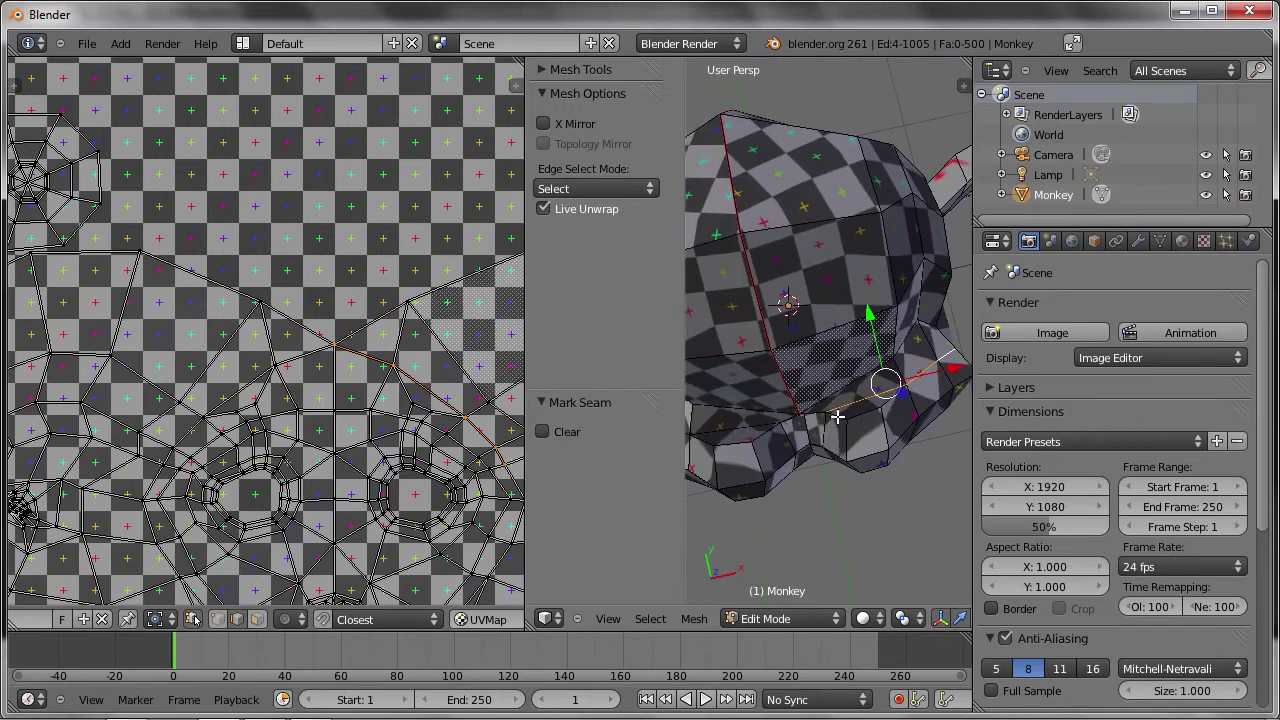
key("ctrl+e")
left_click(837, 416)
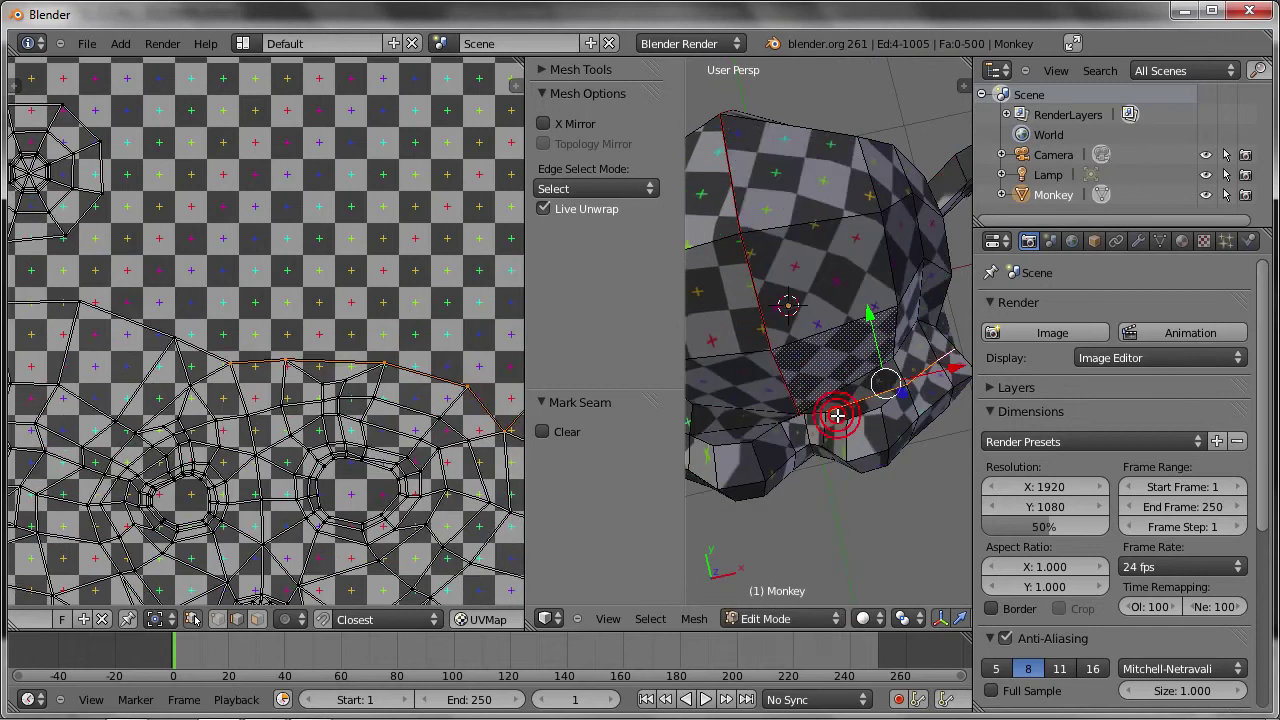
Select edges around the ear and switch the Monkey to wireframe display.
mouse_move(696, 368)
middle_mouse_down()
mouse_move(833, 339)
mouse_move(869, 352)
middle_mouse_up()
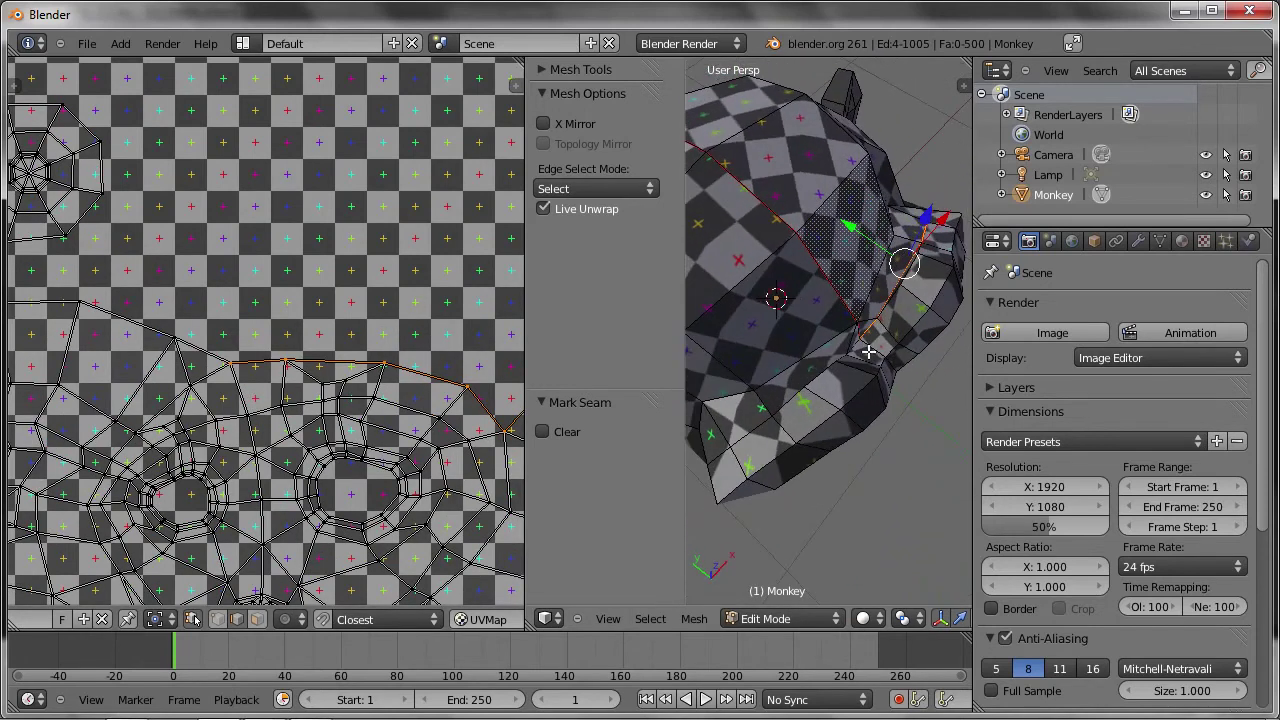
right_click(859, 343)
scroll(855, 347, "up", 1)
scroll(852, 352, "up", 1)
scroll(850, 362, "up", 1)
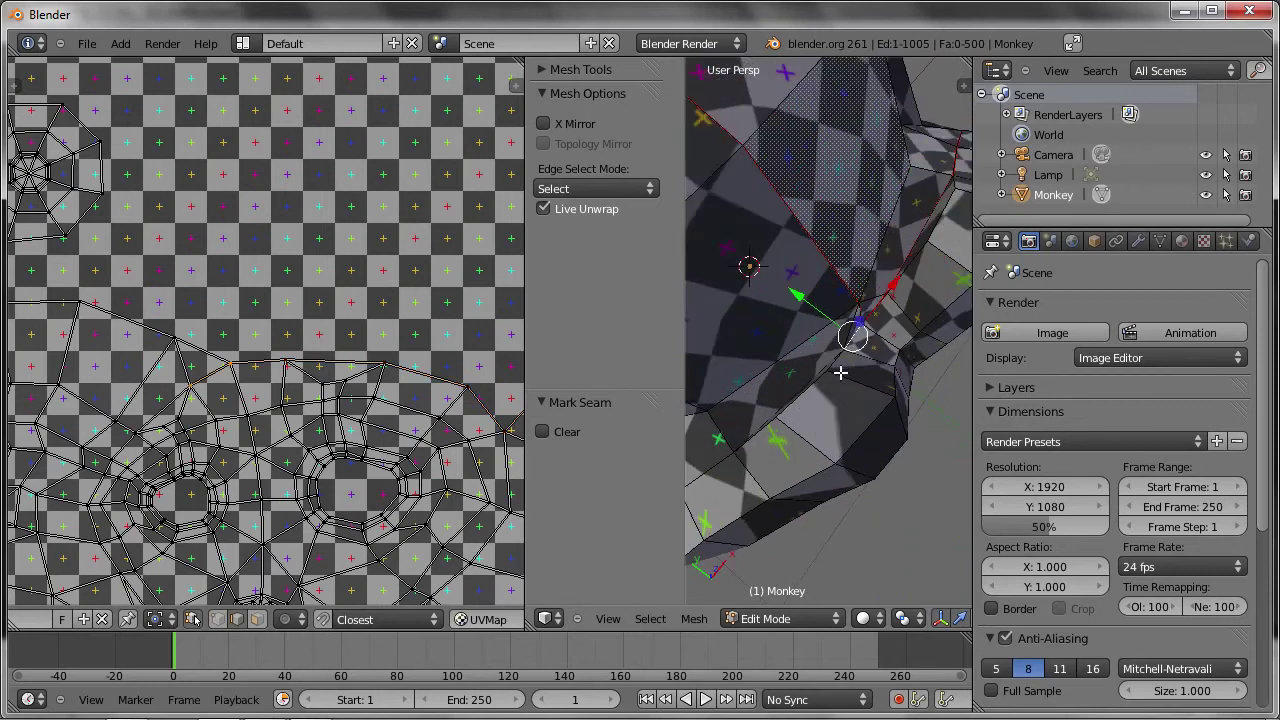
scroll(840, 374, "up", 1)
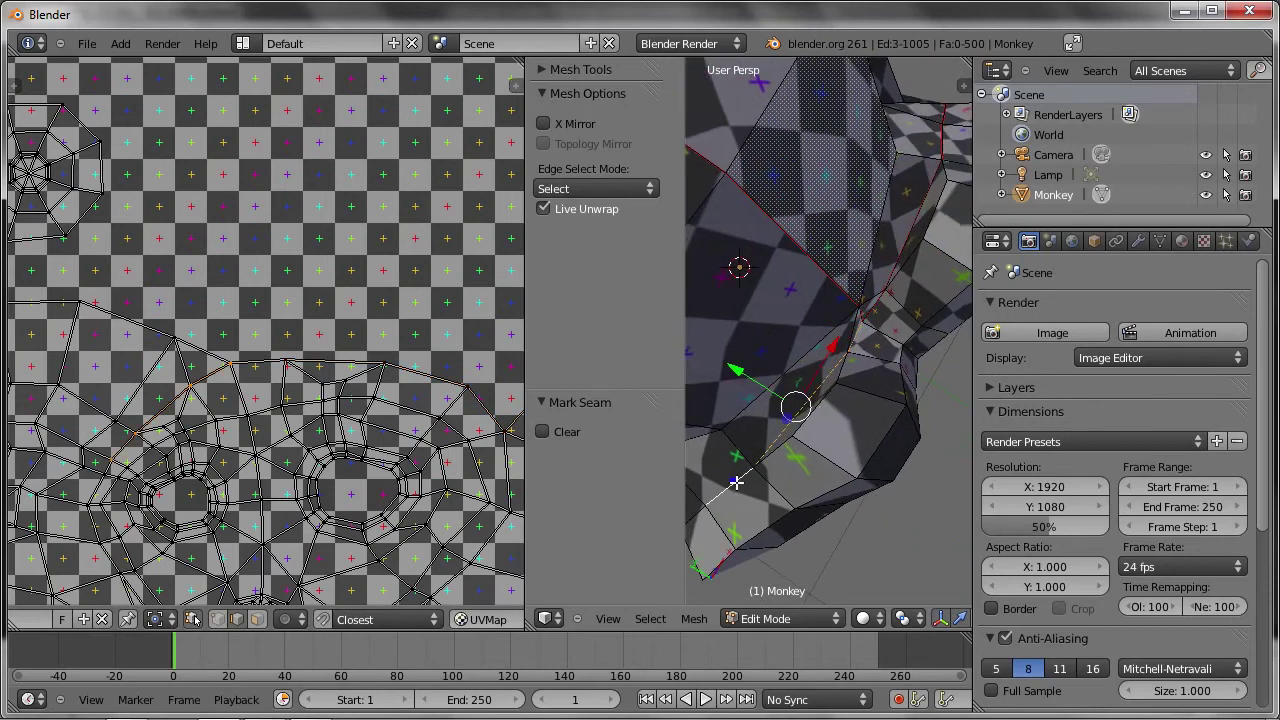
middle_click_drag(743, 475, 857, 400)
right_click(900, 310, "shift")
mouse_move(900, 310)
middle_mouse_down()
mouse_move(875, 336)
mouse_move(848, 324)
mouse_move(763, 371)
mouse_move(885, 373)
mouse_move(731, 351)
mouse_move(777, 449)
mouse_move(831, 370)
mouse_move(815, 420)
mouse_move(829, 434)
mouse_move(883, 400)
middle_mouse_up()
scroll(882, 329, "down", 2)
scroll(880, 331, "down", 5)
key("z")
scroll(831, 370, "up", 3)
Mark the selected ear edges as seams in the maximized 3D view.
key("ctrl+Up")
key("ctrl+e")
left_click(883, 400)
key("ctrl+Up")
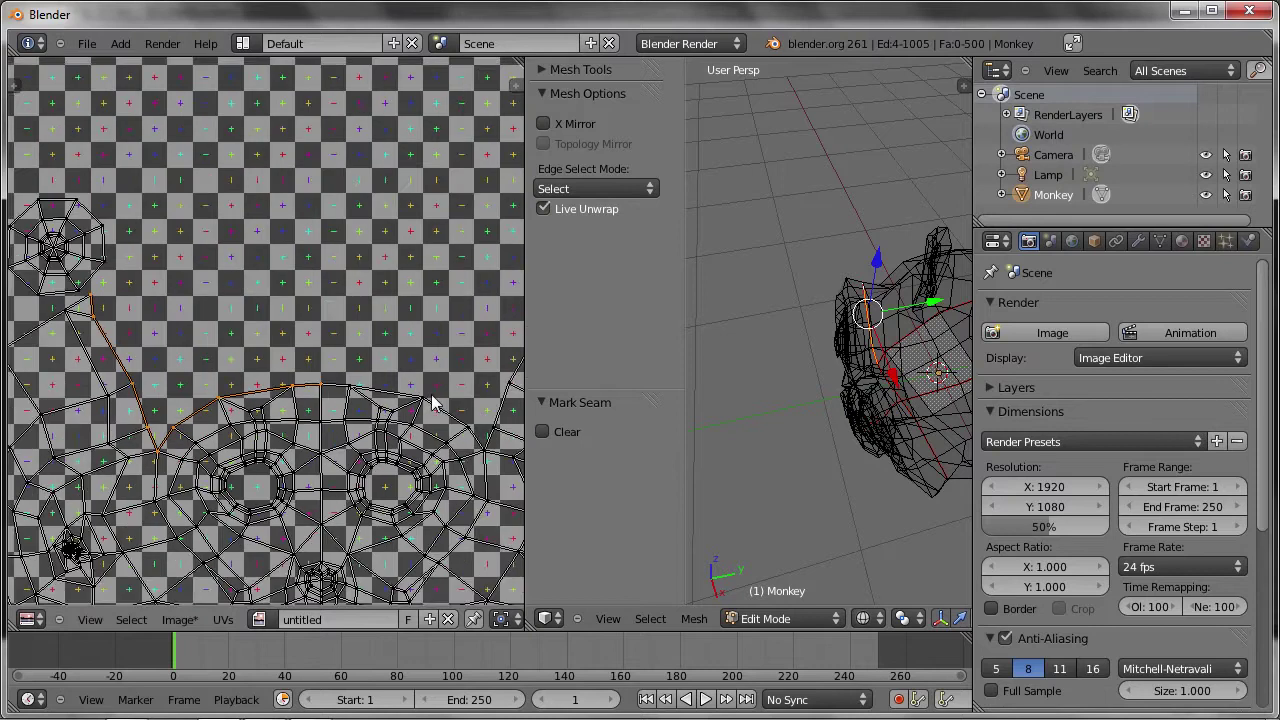
Zoom the UV editor and select individual UV vertices, cancelling a trial move.
scroll(253, 338, "down", 3)
scroll(253, 338, "up", 2)
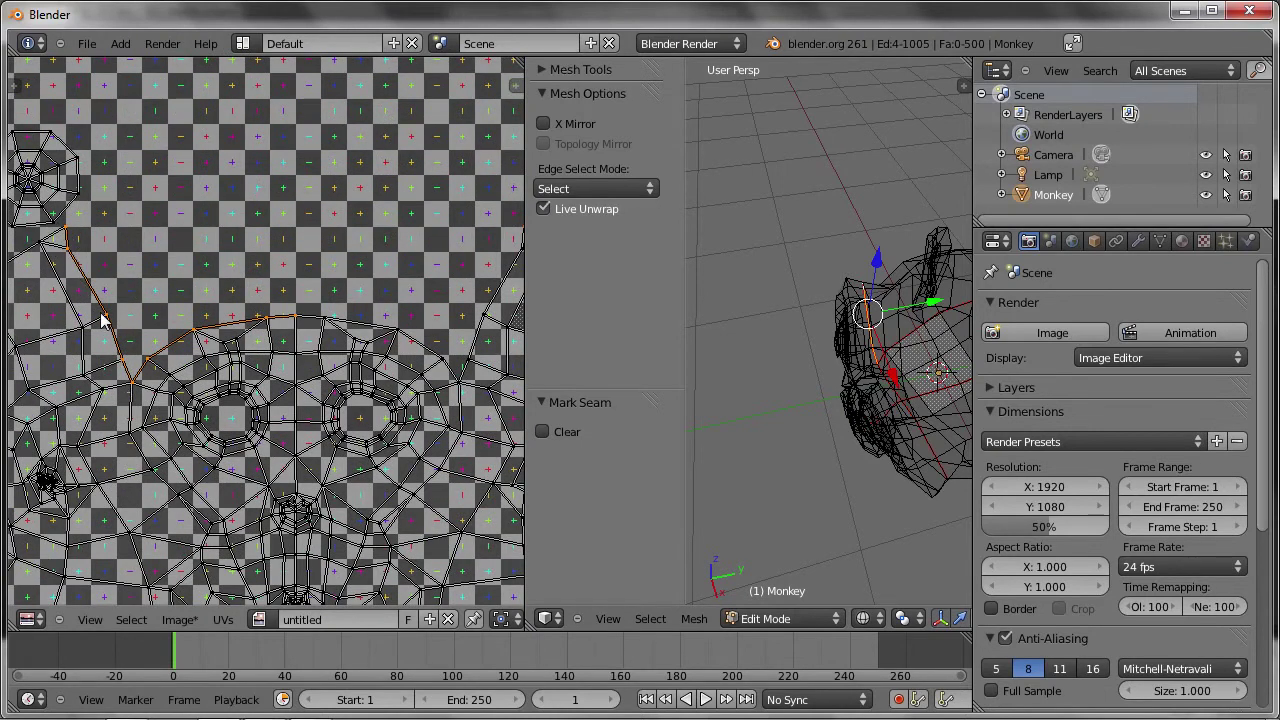
right_click(102, 312)
key("g")
right_click(102, 289)
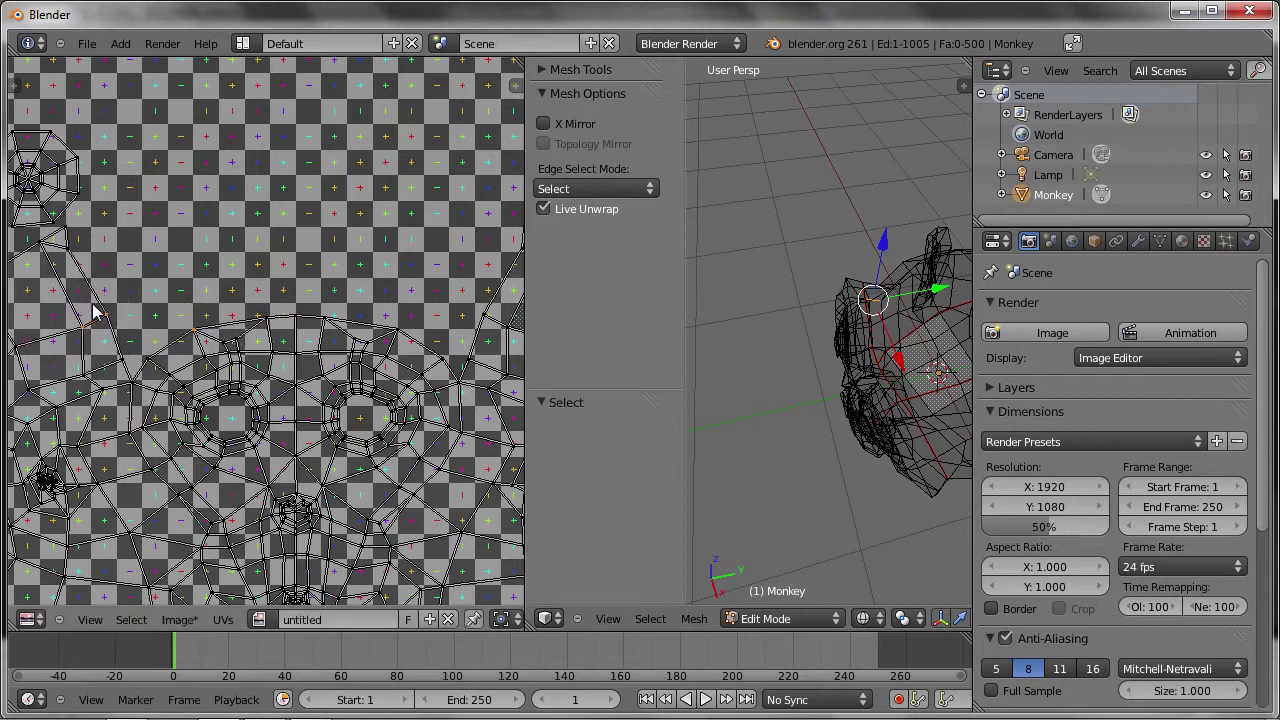
right_click(316, 348)
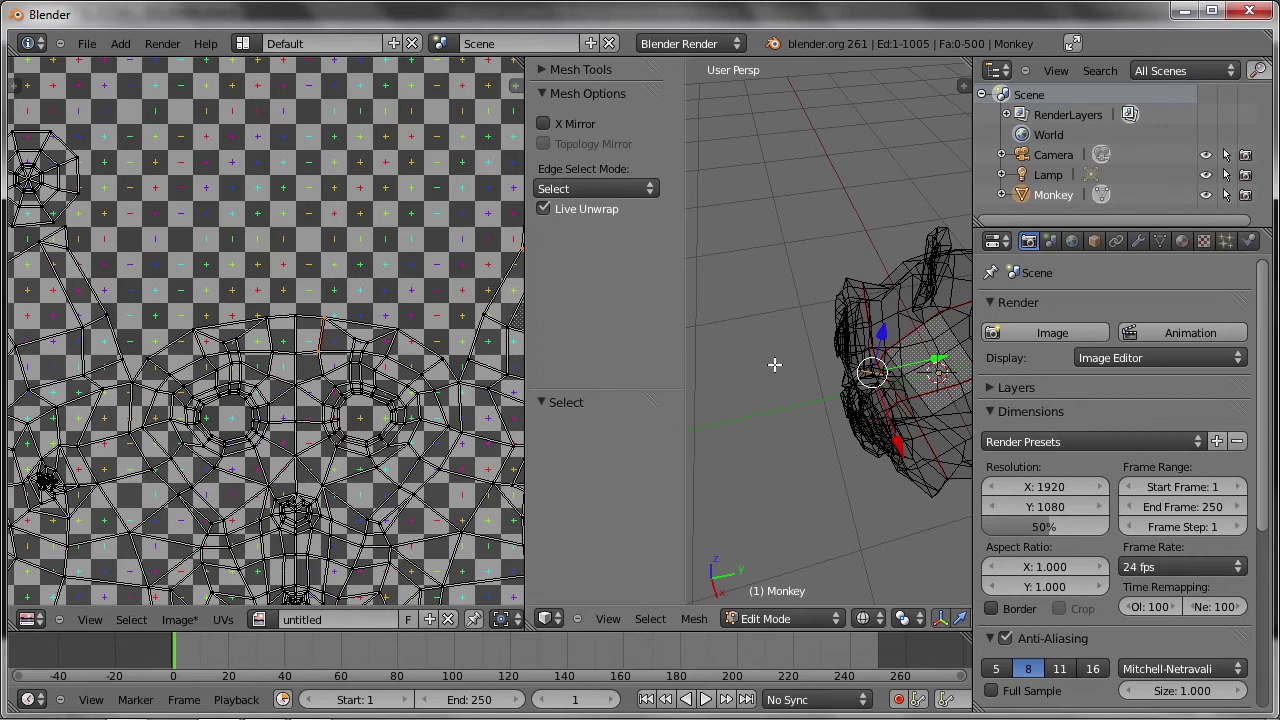
Show the Monkey with its checker texture again and view it from the front.
key("alt+z")
mouse_move(774, 364)
middle_mouse_down()
mouse_move(896, 208)
mouse_move(870, 262)
mouse_move(823, 297)
mouse_move(934, 386)
mouse_move(774, 494)
mouse_move(514, 300)
mouse_move(563, 394)
mouse_move(865, 340)
middle_mouse_up()
key("ctrl+Up")
key("ctrl+Up")
scroll(406, 343, "down", 3)
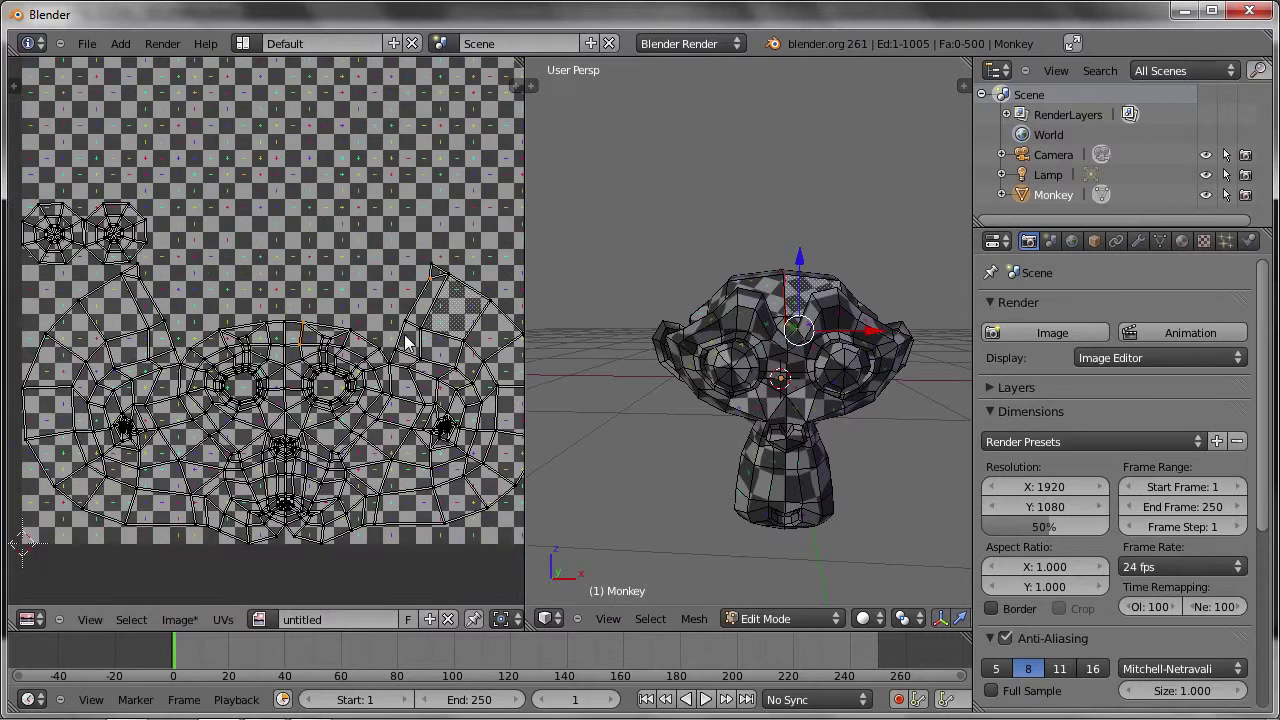
Maximize the UV editor and box-select the UVs of the brow faces.
key("a")
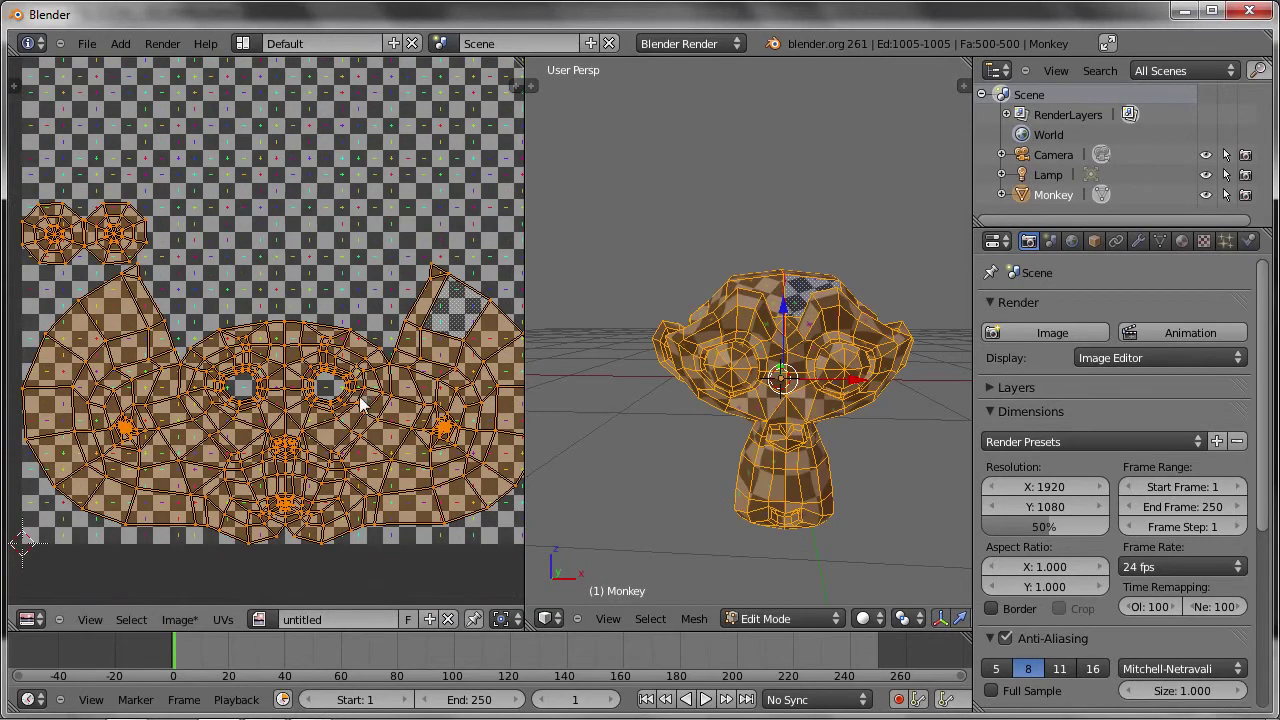
key("ctrl+Up")
scroll(643, 388, "up", 1)
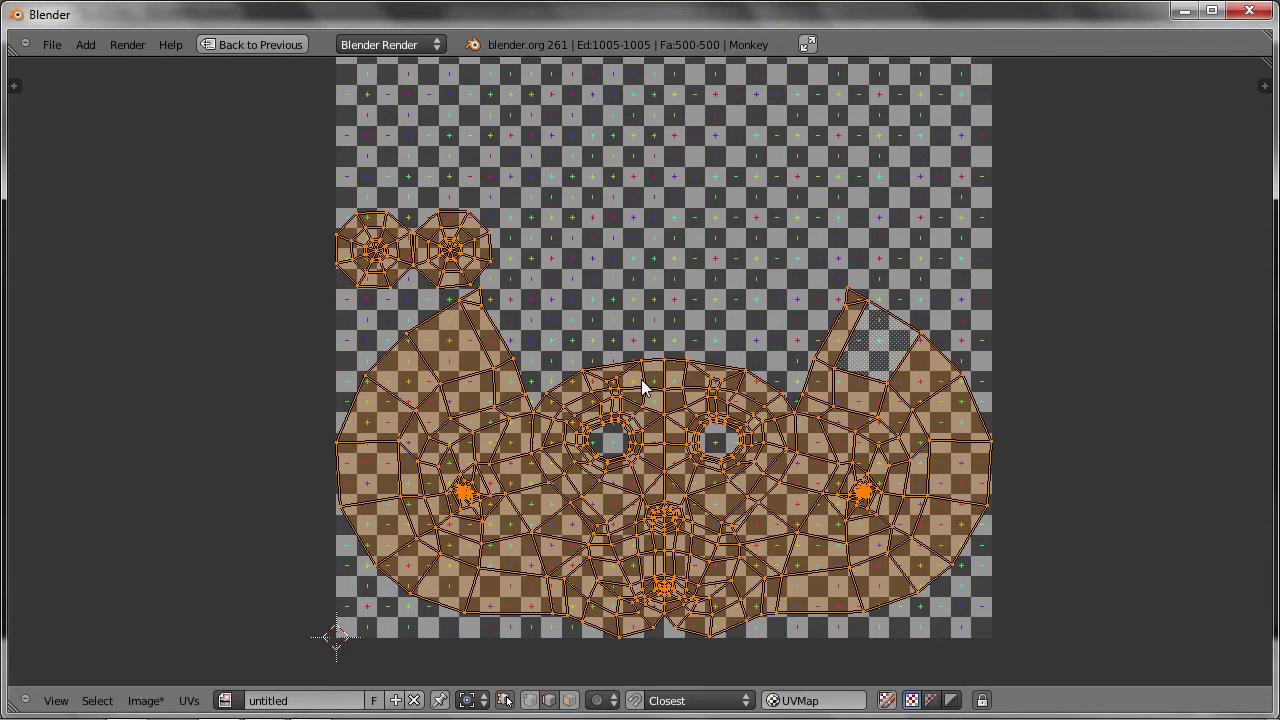
key("a")
key("b")
left_click_drag(580, 314, 745, 422)
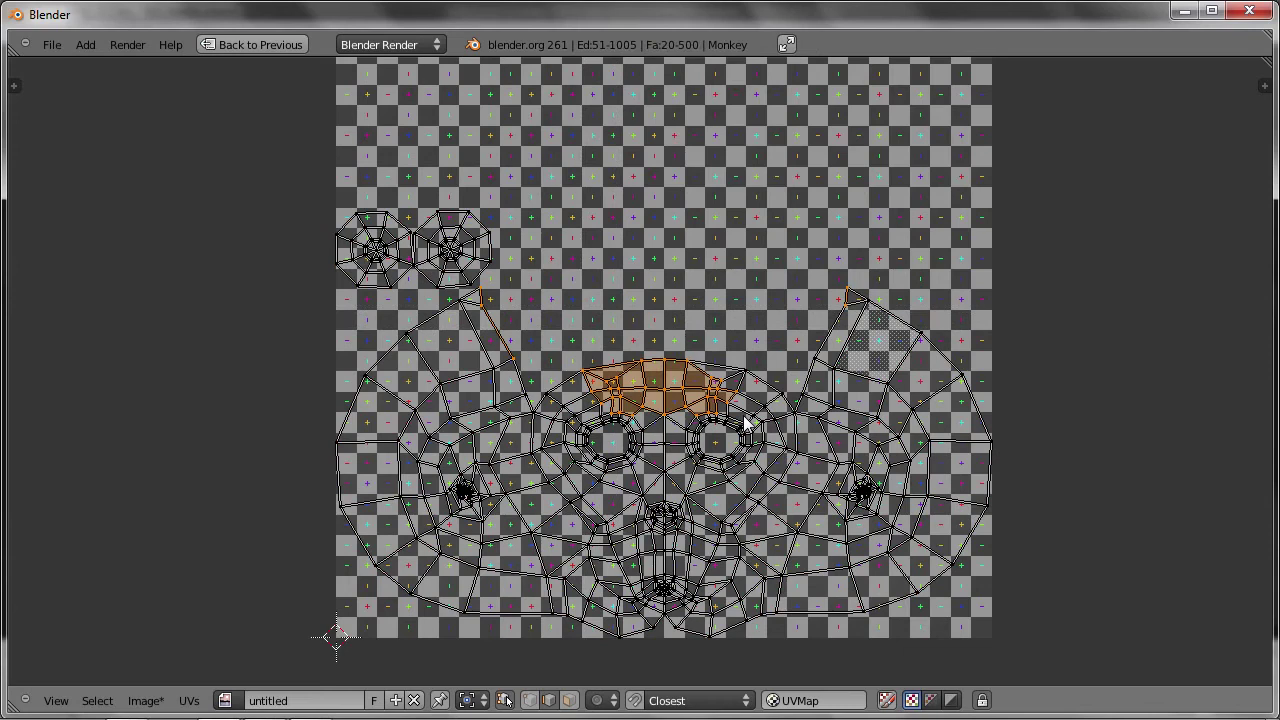
Try scaling and rotating the brow UVs, cancelling each to leave the layout unchanged.
key("s")
key("Escape")
key("s")
key("Escape")
key("r")
key("Escape")
Turn on proportional editing and select the top UV edge, cancelling a first trial move.
left_click(600, 702)
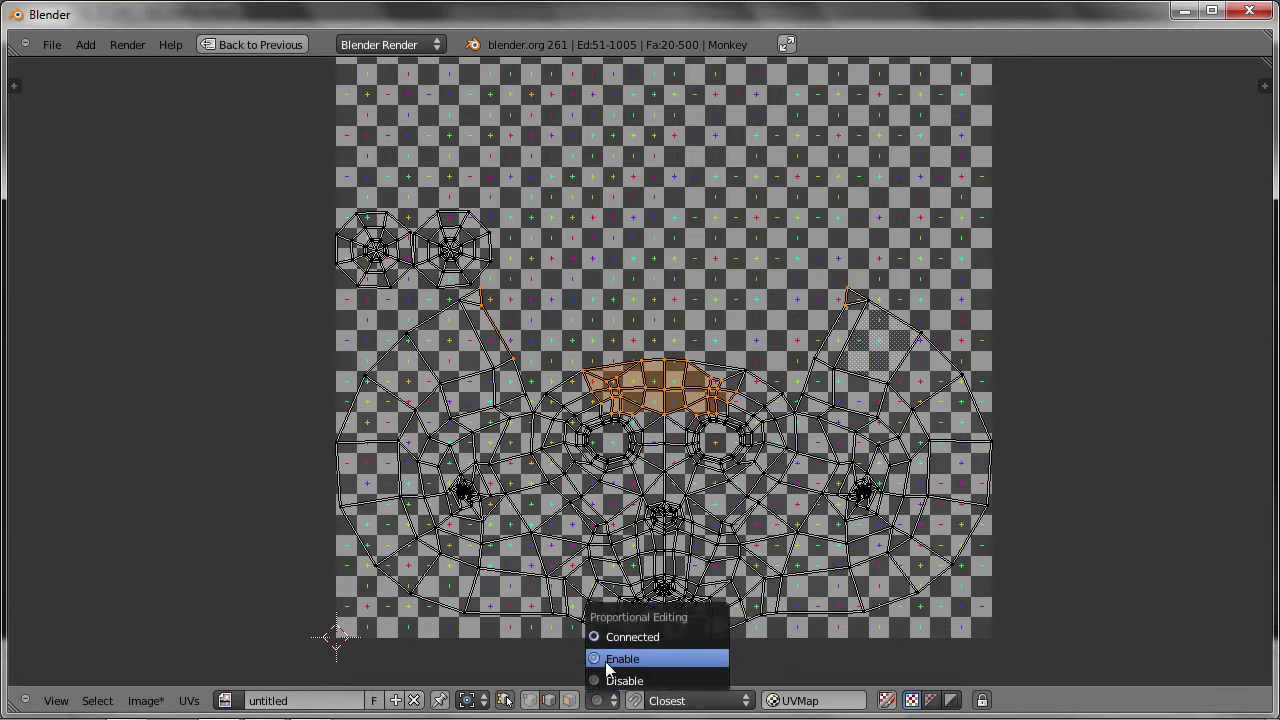
left_click(612, 659)
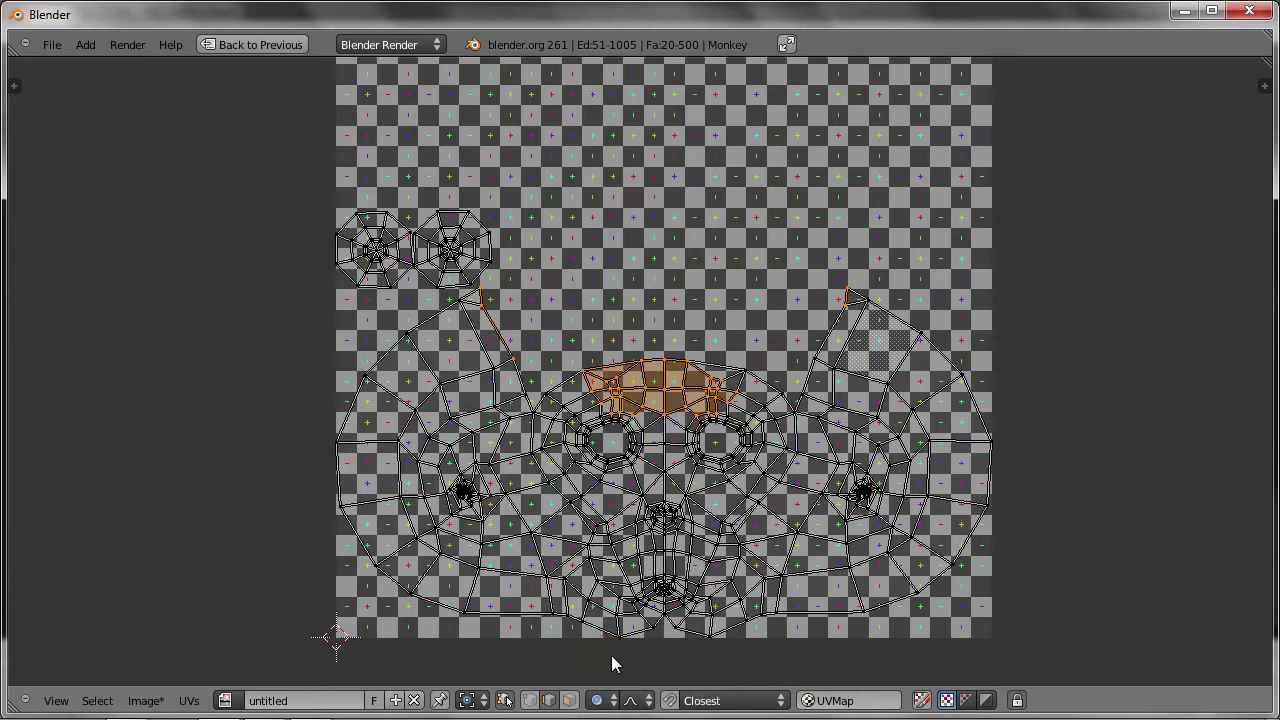
right_click(676, 378)
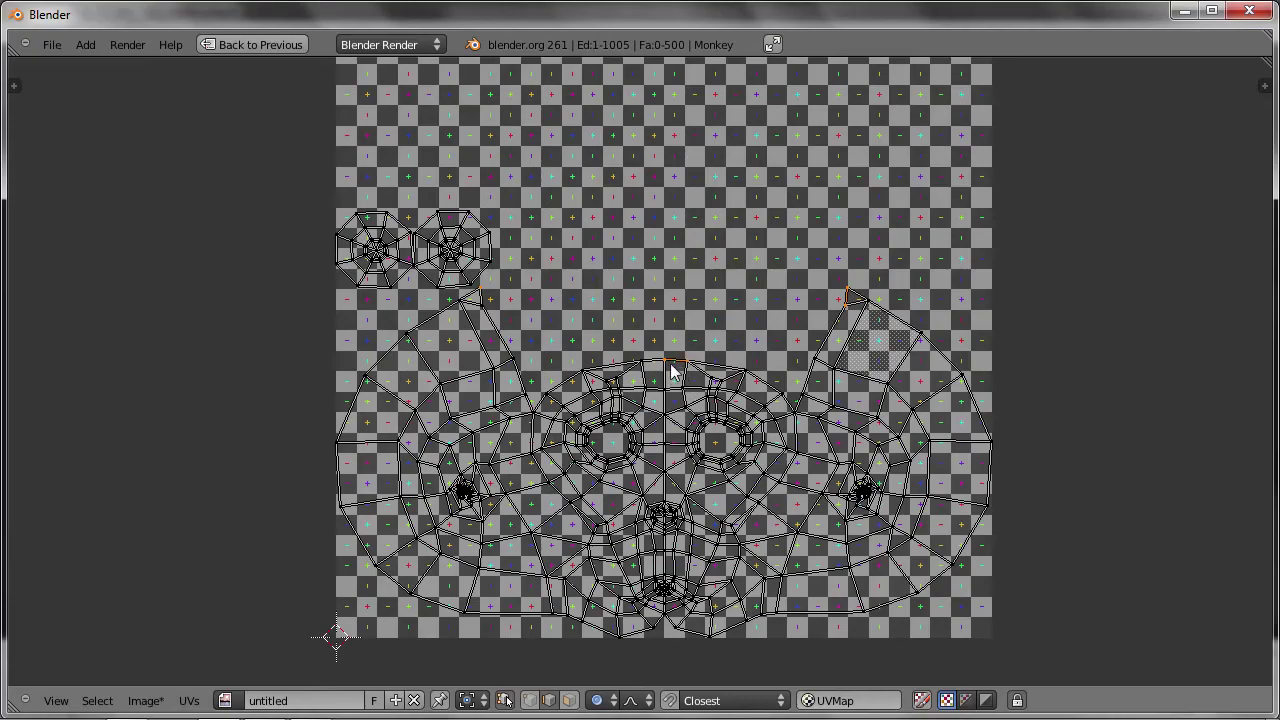
key("g")
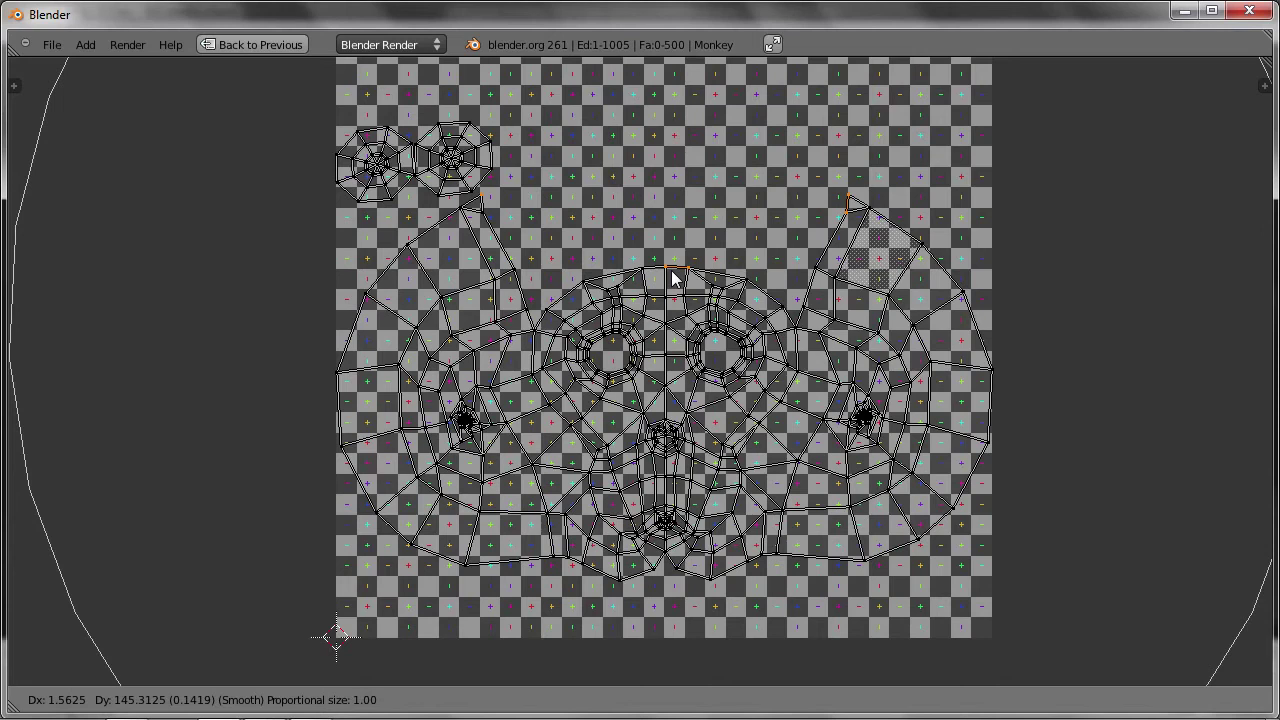
right_click(671, 278)
scroll(671, 275, "down", 2)
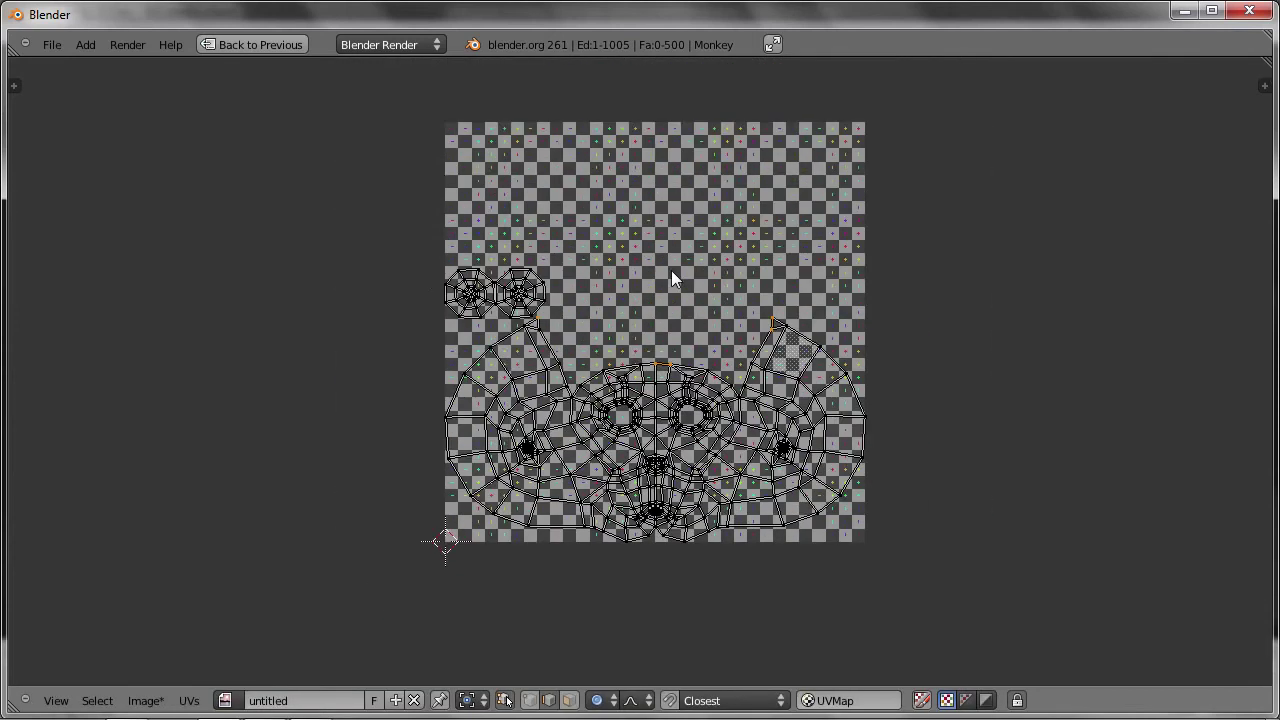
scroll(664, 315, "down", 1)
Pull the top-of-face UVs with smooth proportional falloff, sizing the falloff by scrolling.
key("g")
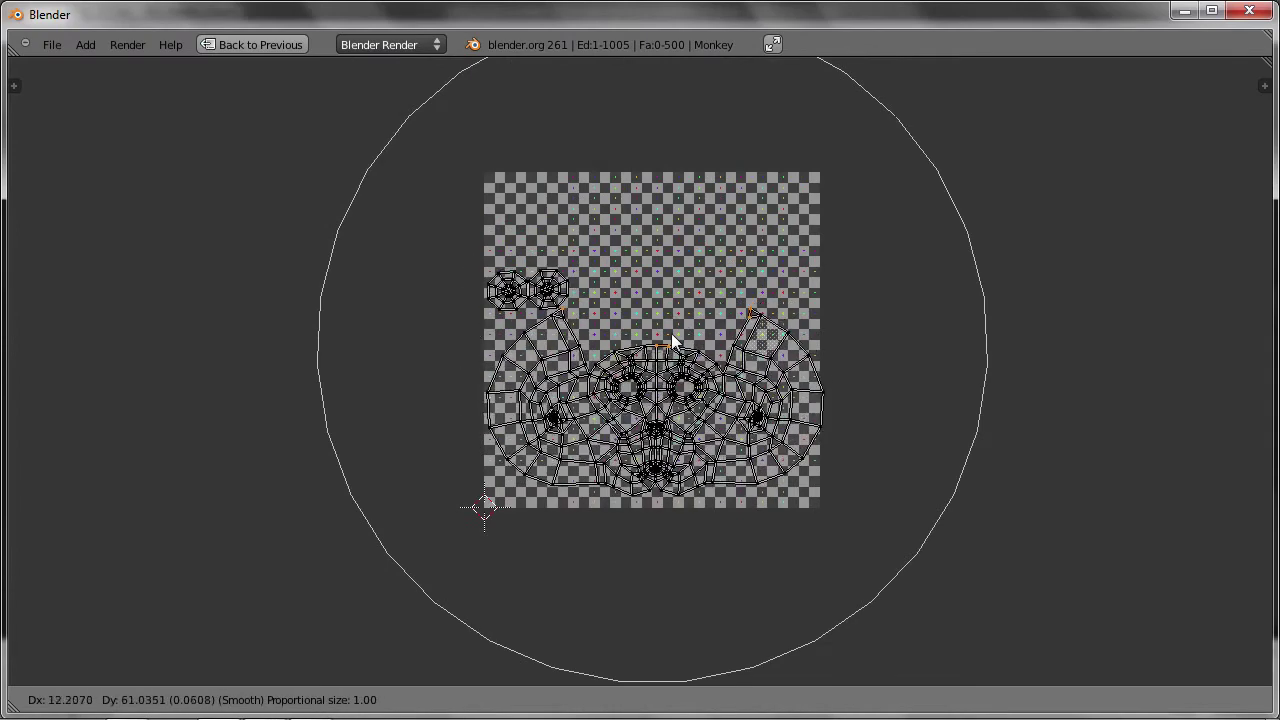
scroll(671, 335, "up", 1)
scroll(671, 336, "up", 1)
scroll(671, 336, "up", 4)
scroll(671, 336, "up", 4)
scroll(671, 336, "up", 2)
scroll(671, 340, "up", 3)
scroll(671, 340, "up", 3)
scroll(670, 339, "up", 2)
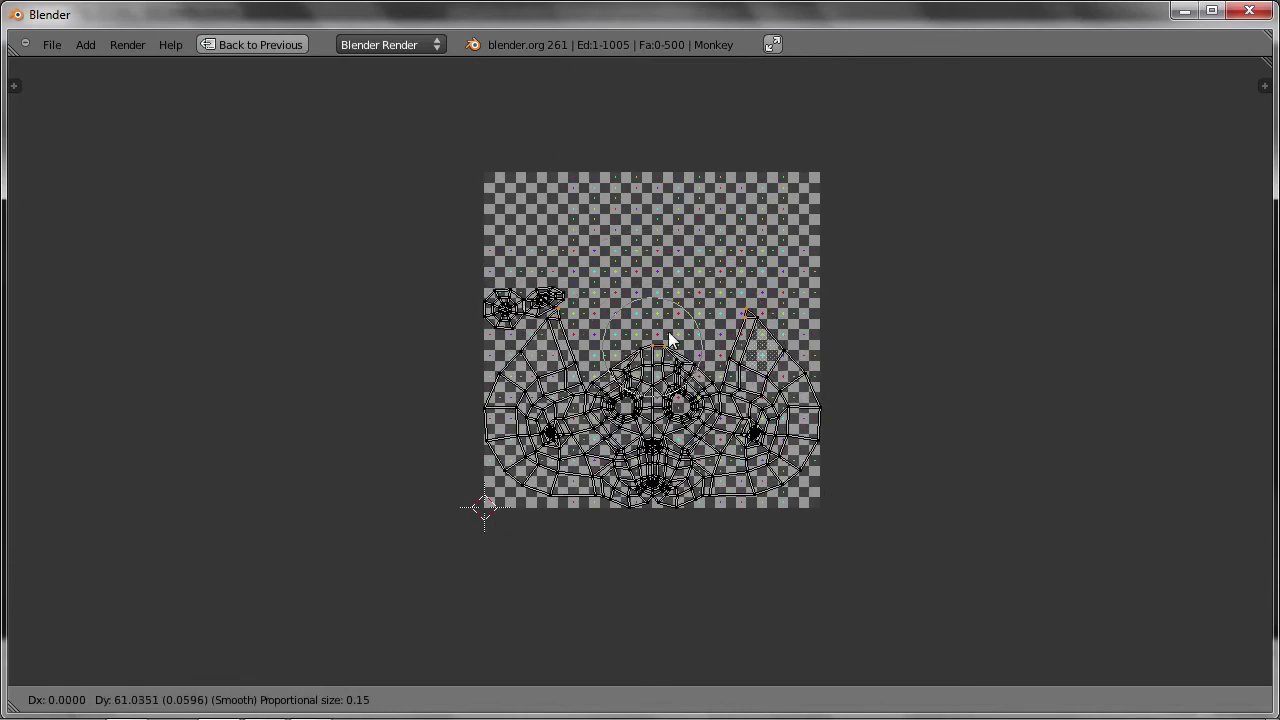
scroll(667, 335, "down", 2)
scroll(660, 325, "down", 2)
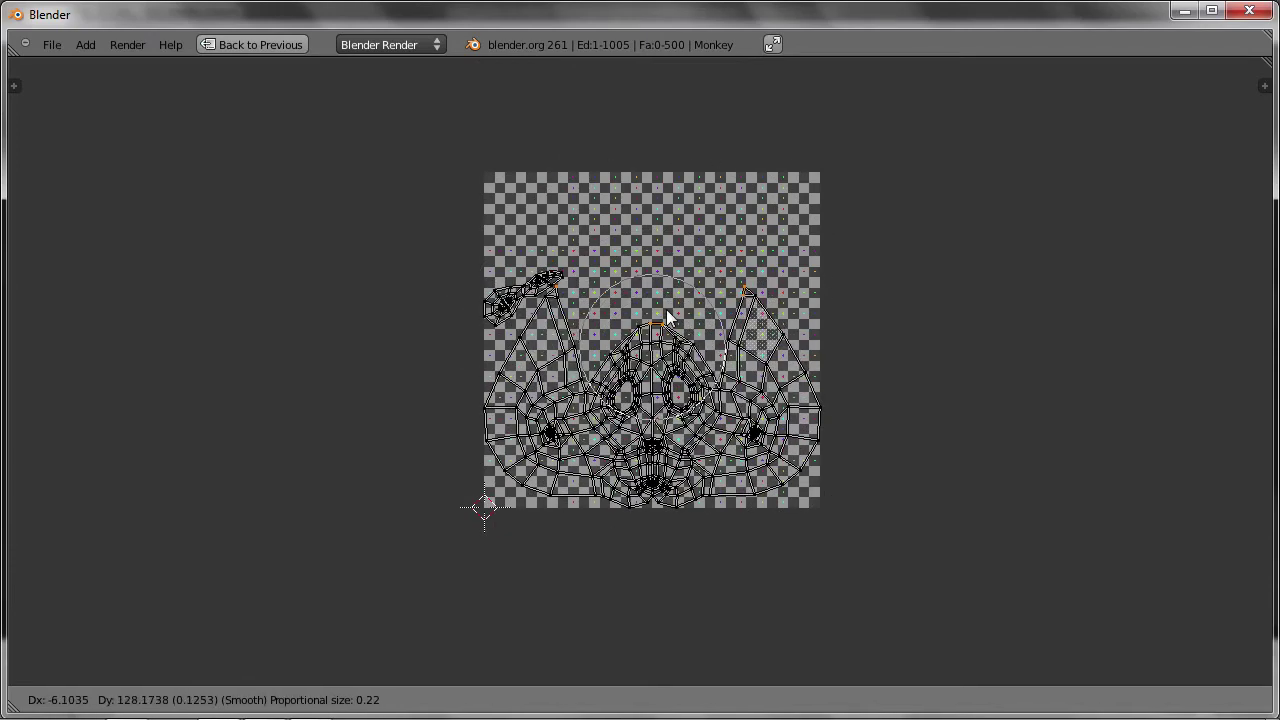
left_click(667, 316)
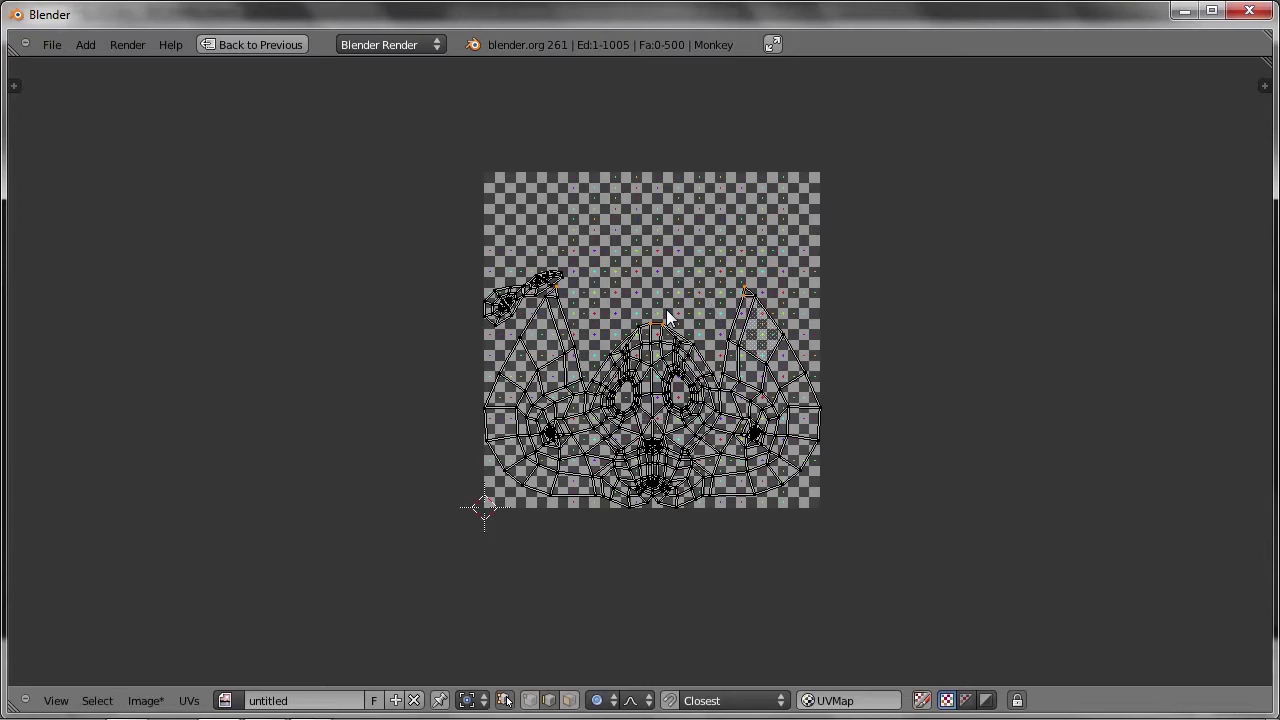
Select the right eye-hole edge loop and shift it with proportional falloff.
key("ctrl+z")
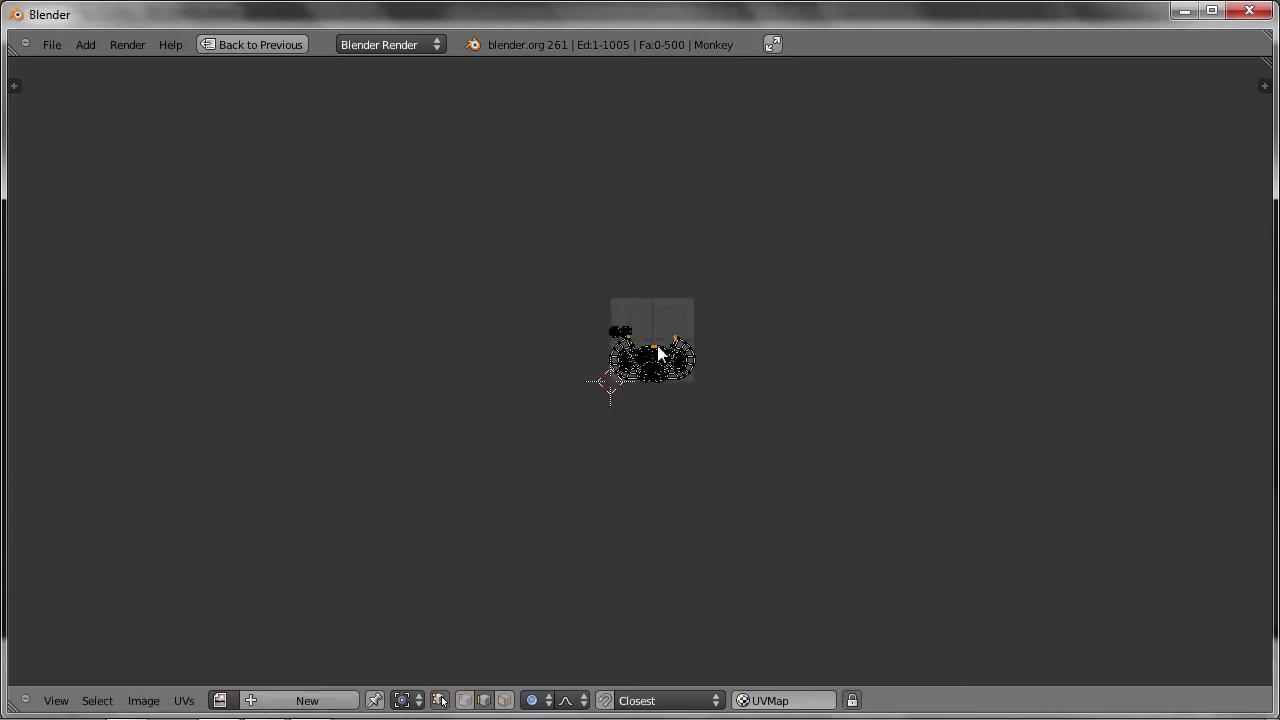
key("ctrl+shift+z")
scroll(700, 420, "up", 1)
scroll(700, 424, "up", 1)
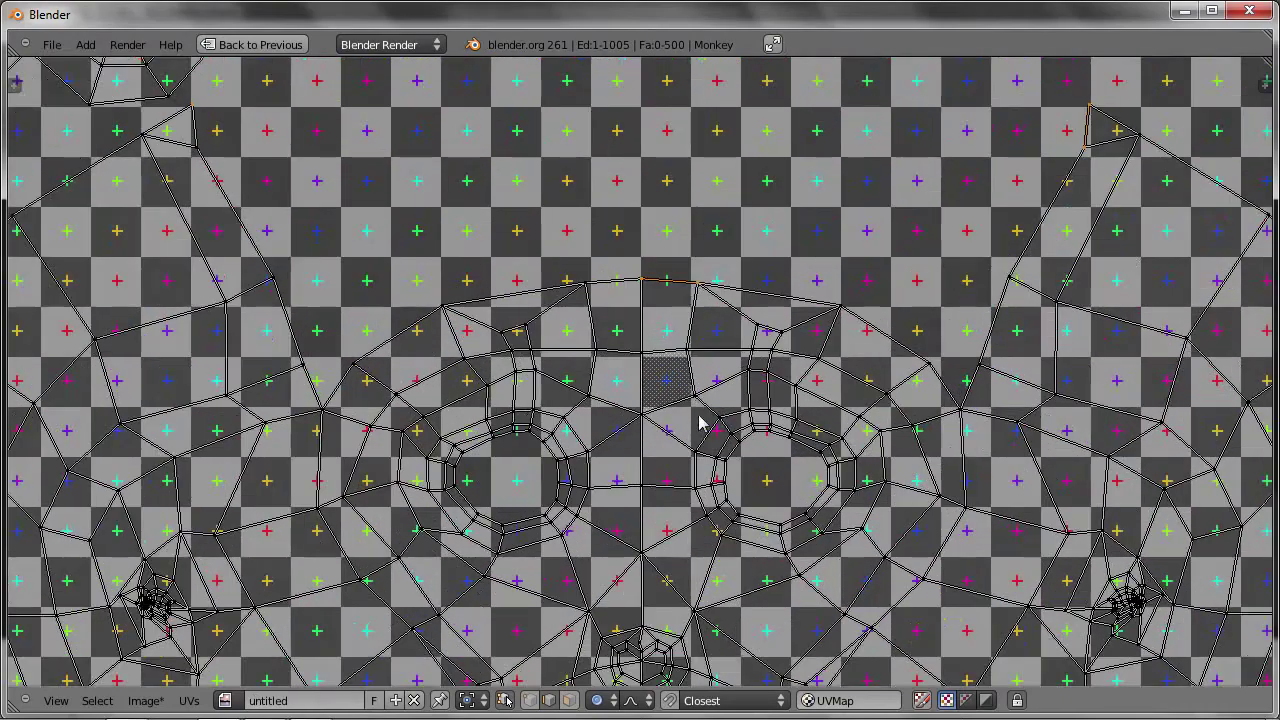
right_click(748, 447, "alt")
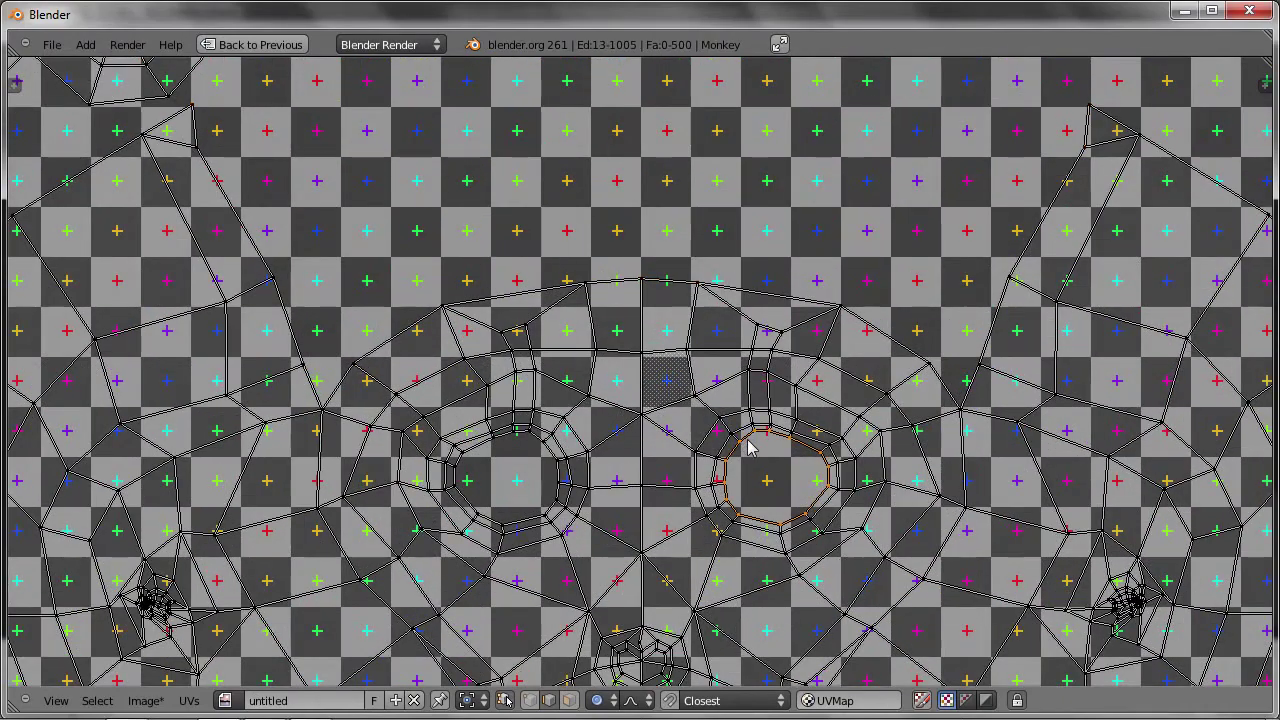
key("g")
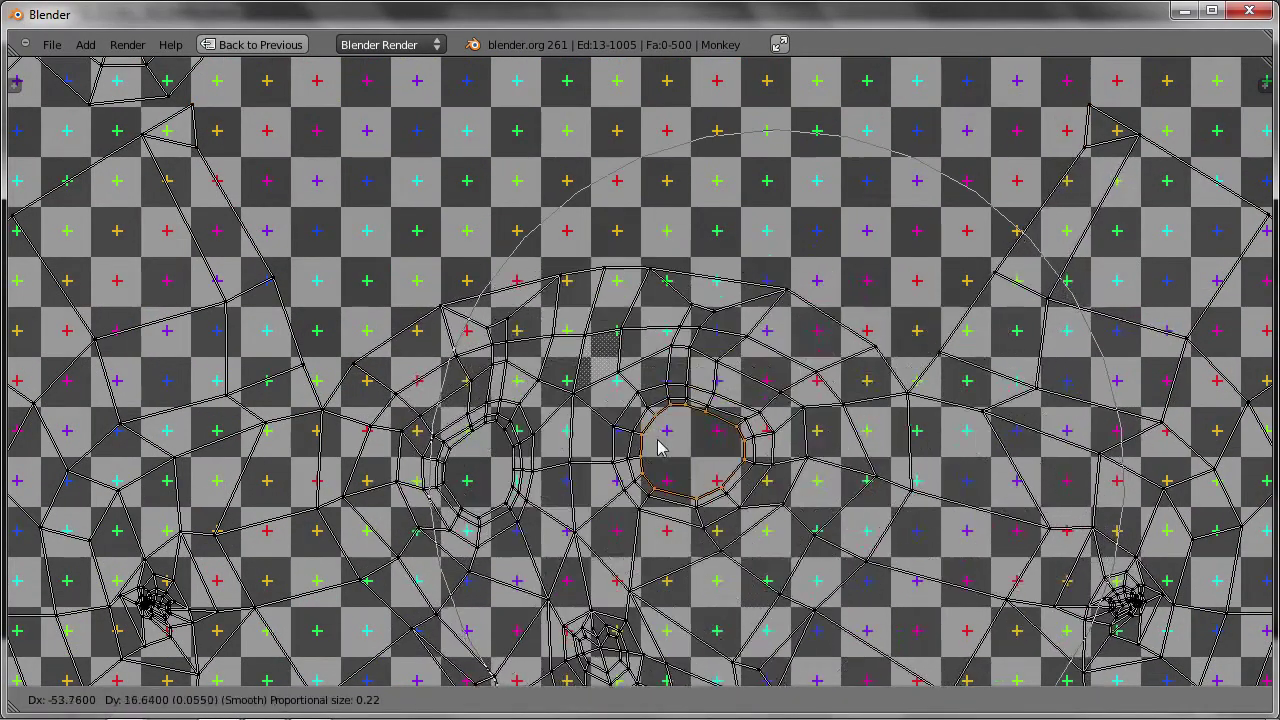
scroll(690, 440, "up", 5)
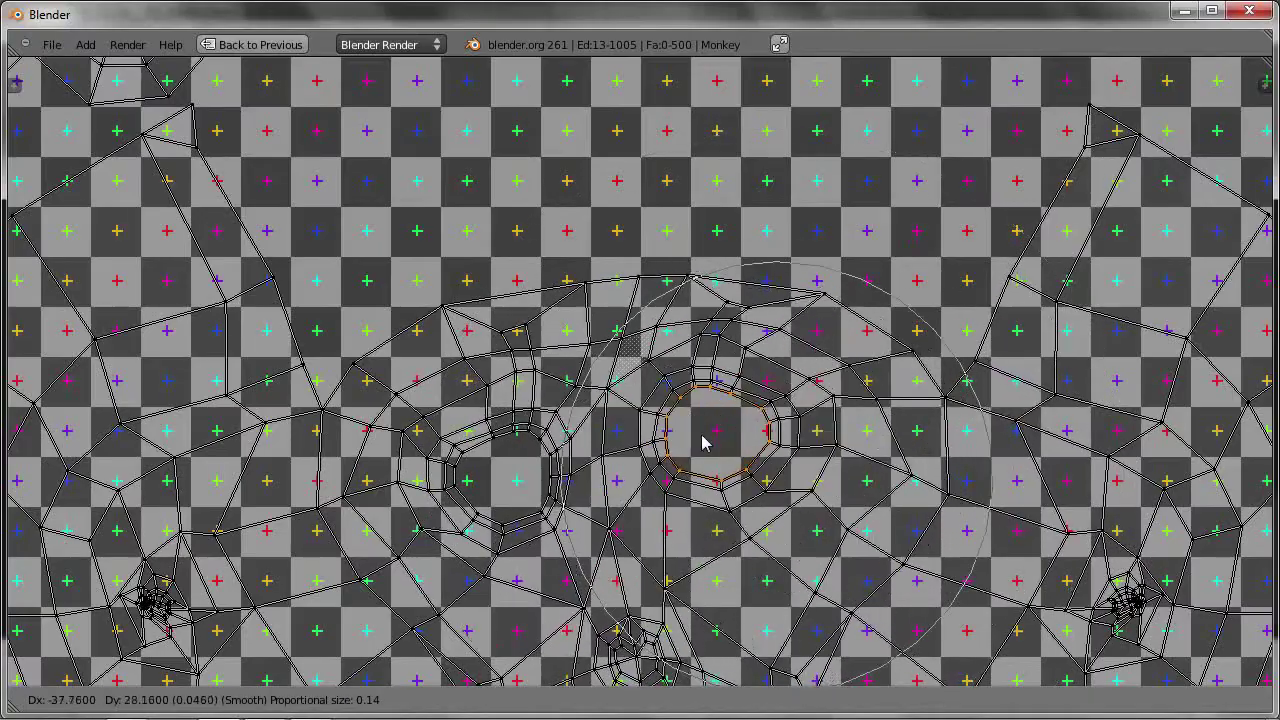
left_click(728, 446)
Restore the split layout, check the eye texture, and start moving a mouth UV vertex.
key("ctrl+Up")
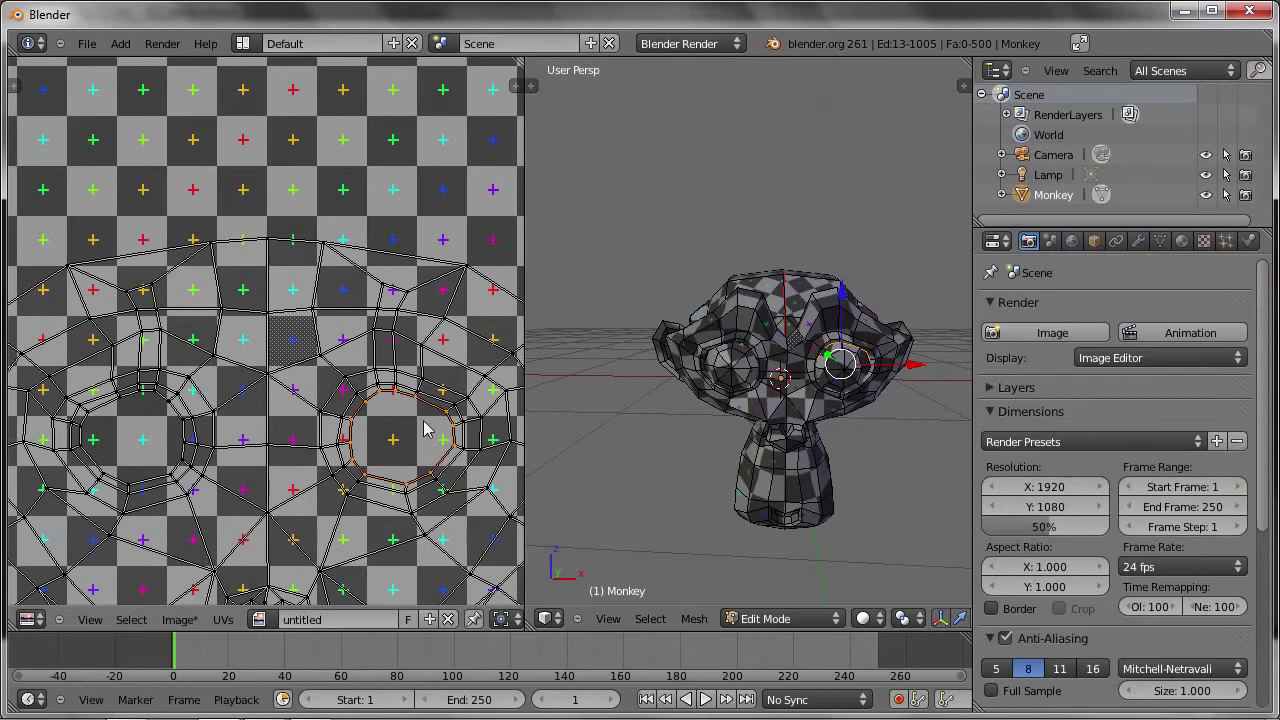
key("g")
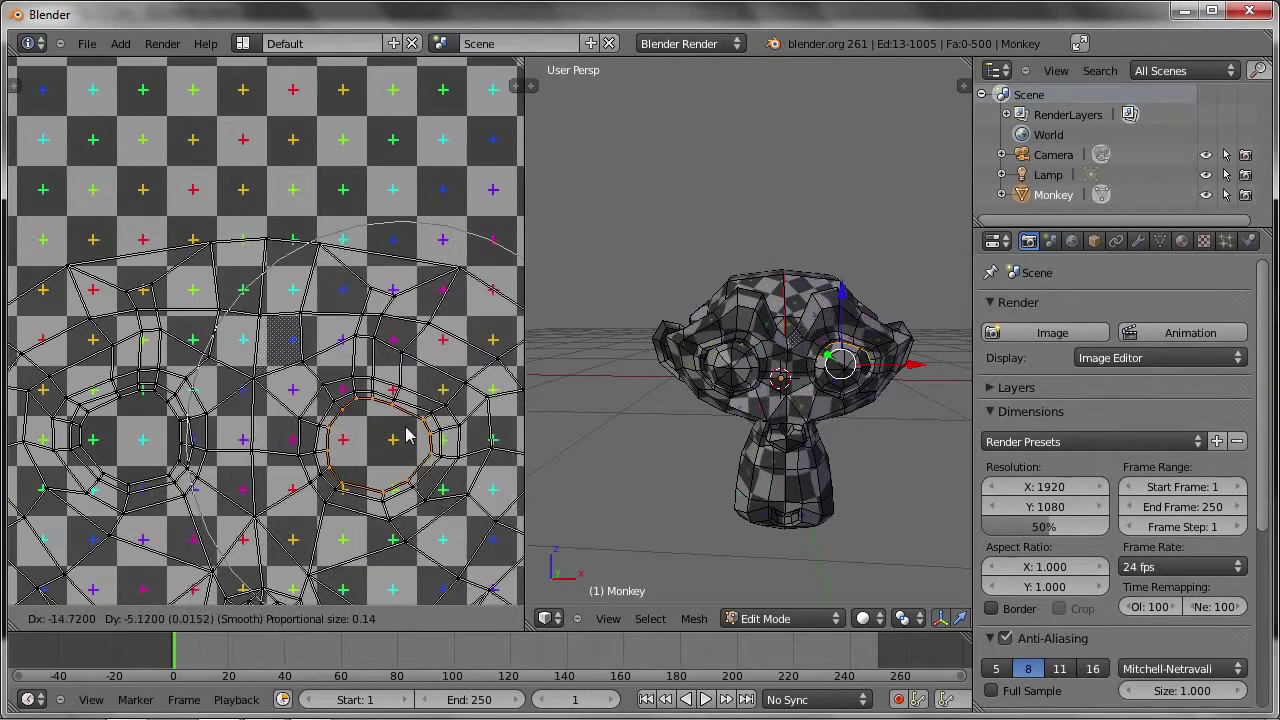
key("Escape")
scroll(700, 400, "up", 2)
mouse_move(777, 380)
middle_mouse_down()
mouse_move(757, 365)
mouse_move(710, 372)
middle_mouse_up()
scroll(329, 486, "down", 3)
scroll(320, 435, "up", 1)
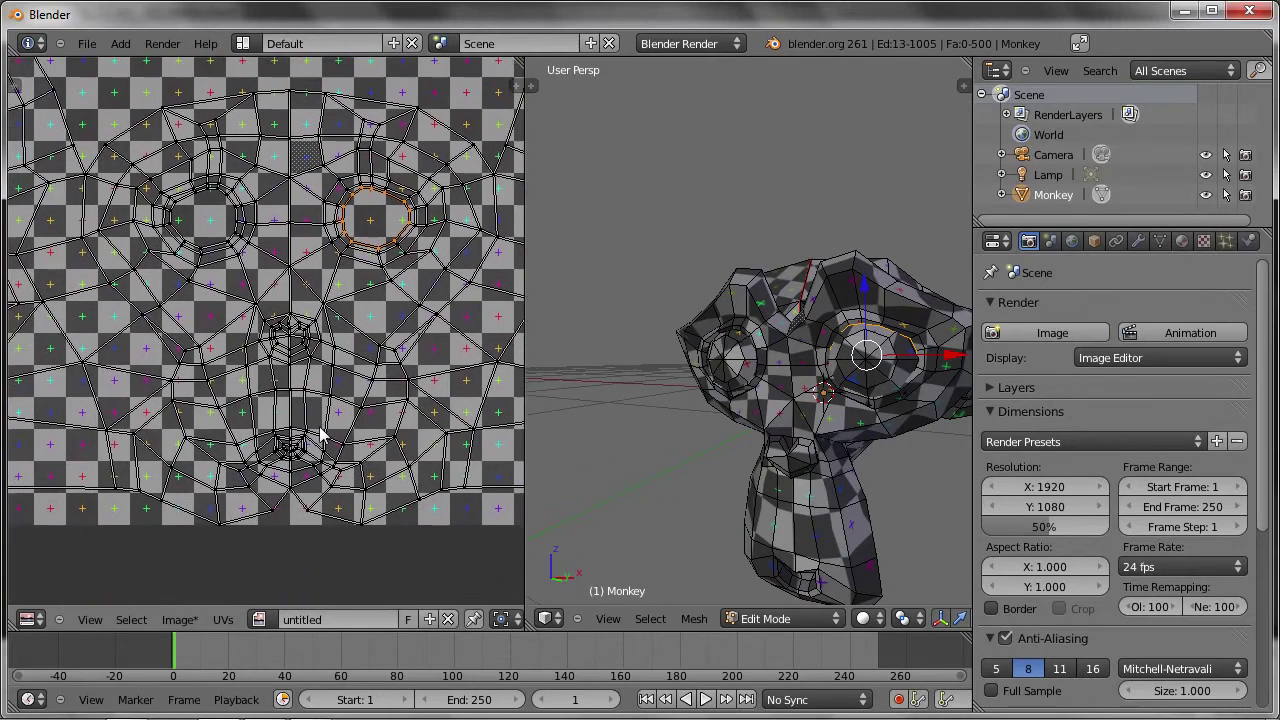
scroll(423, 603, "down", 5)
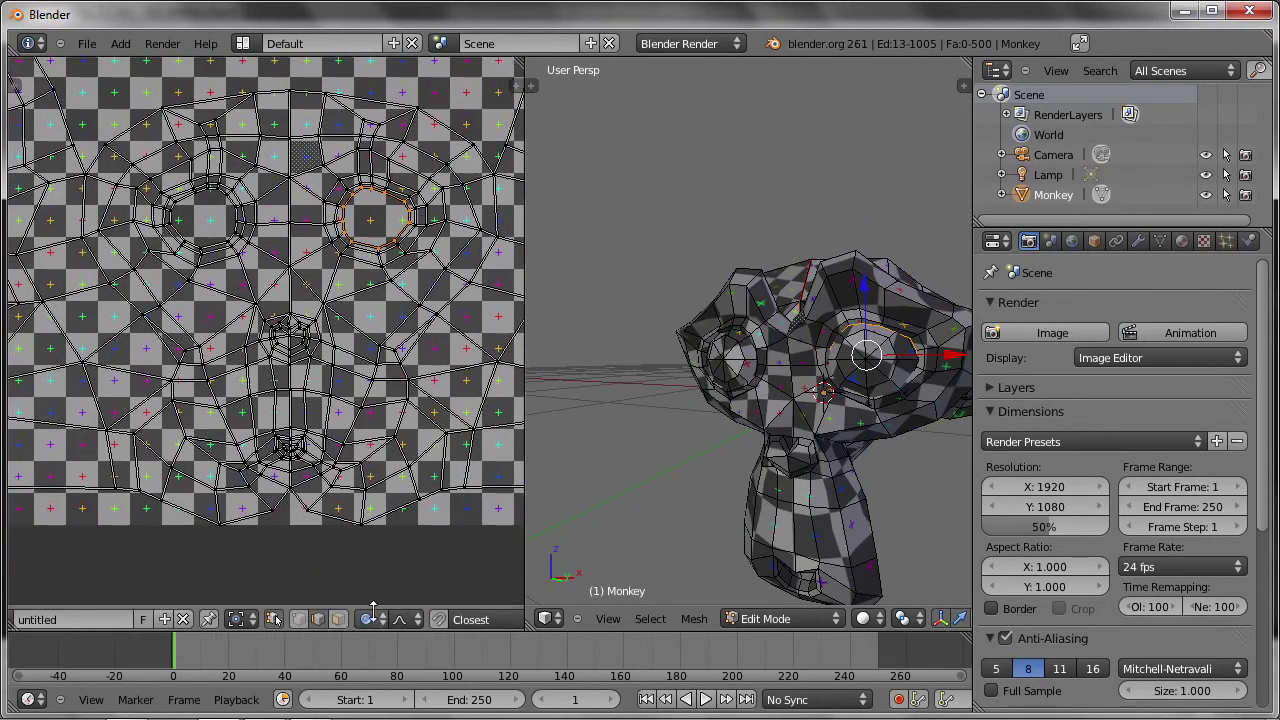
right_click(288, 447)
key("g")
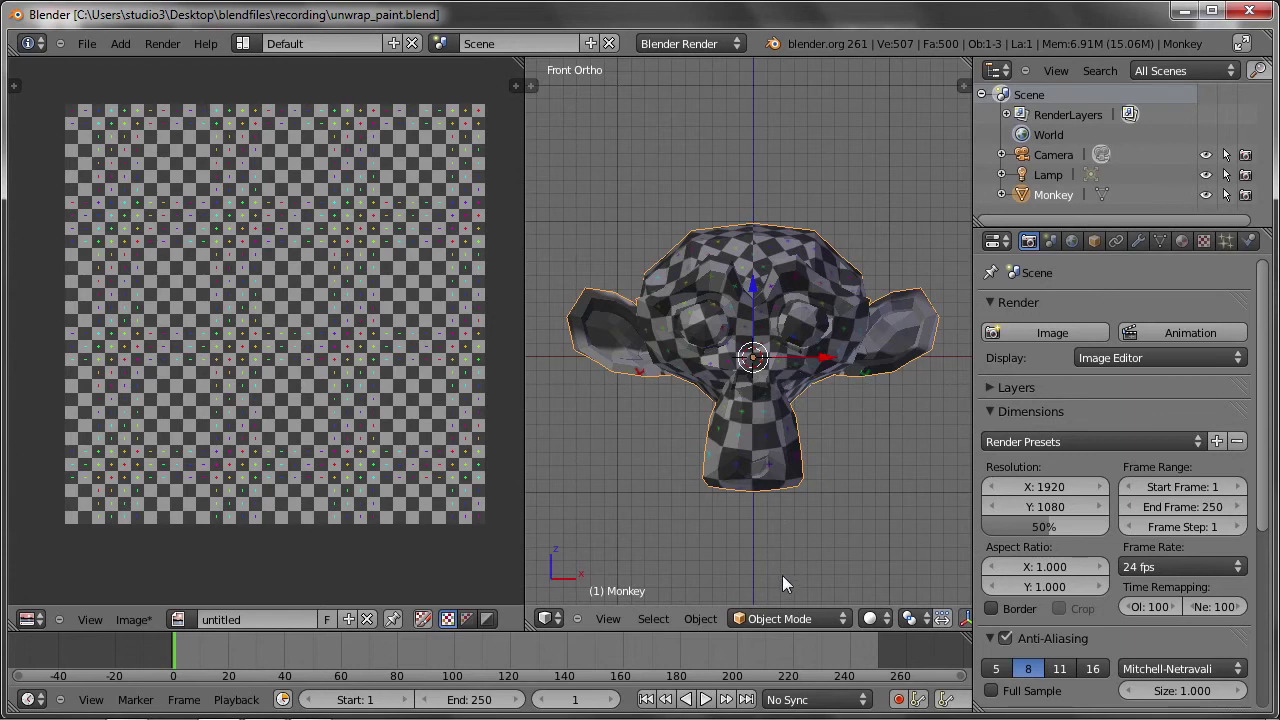
In Texture Paint mode, paint white around the Monkey's eyes and brow, then return to Edit Mode.
left_click(781, 618)
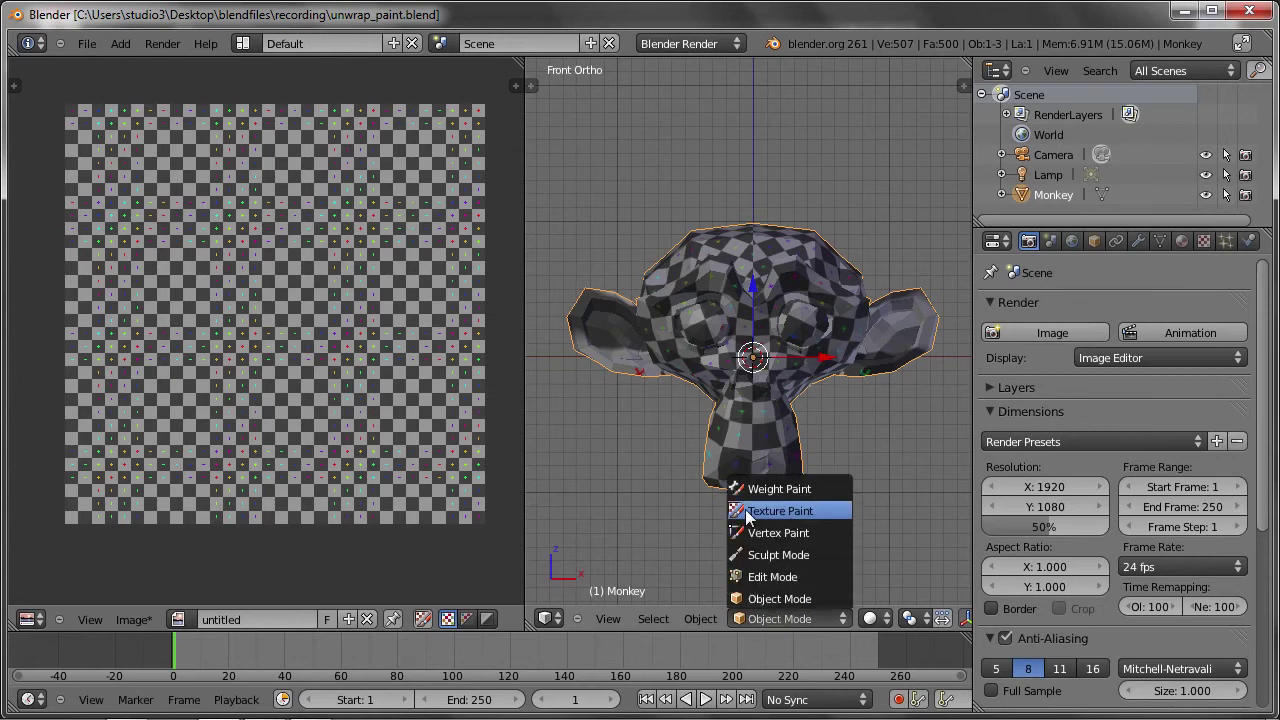
left_click(818, 510)
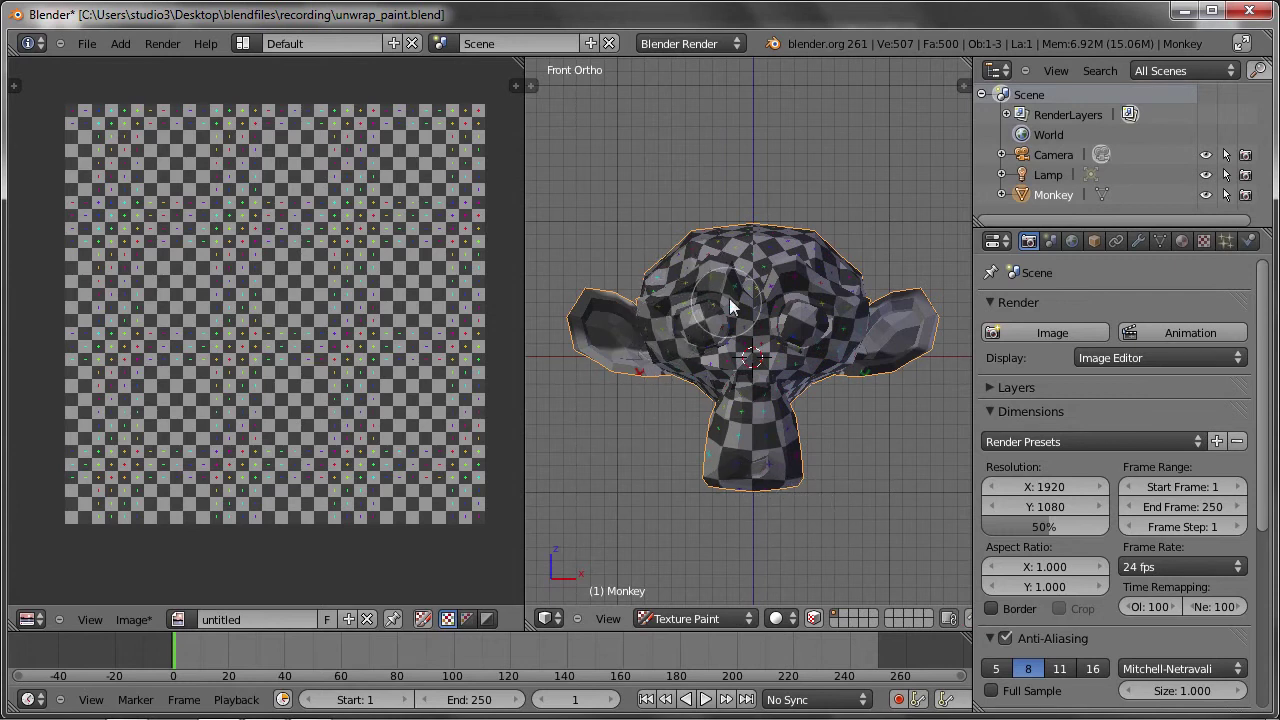
left_click_drag(779, 271, 755, 308)
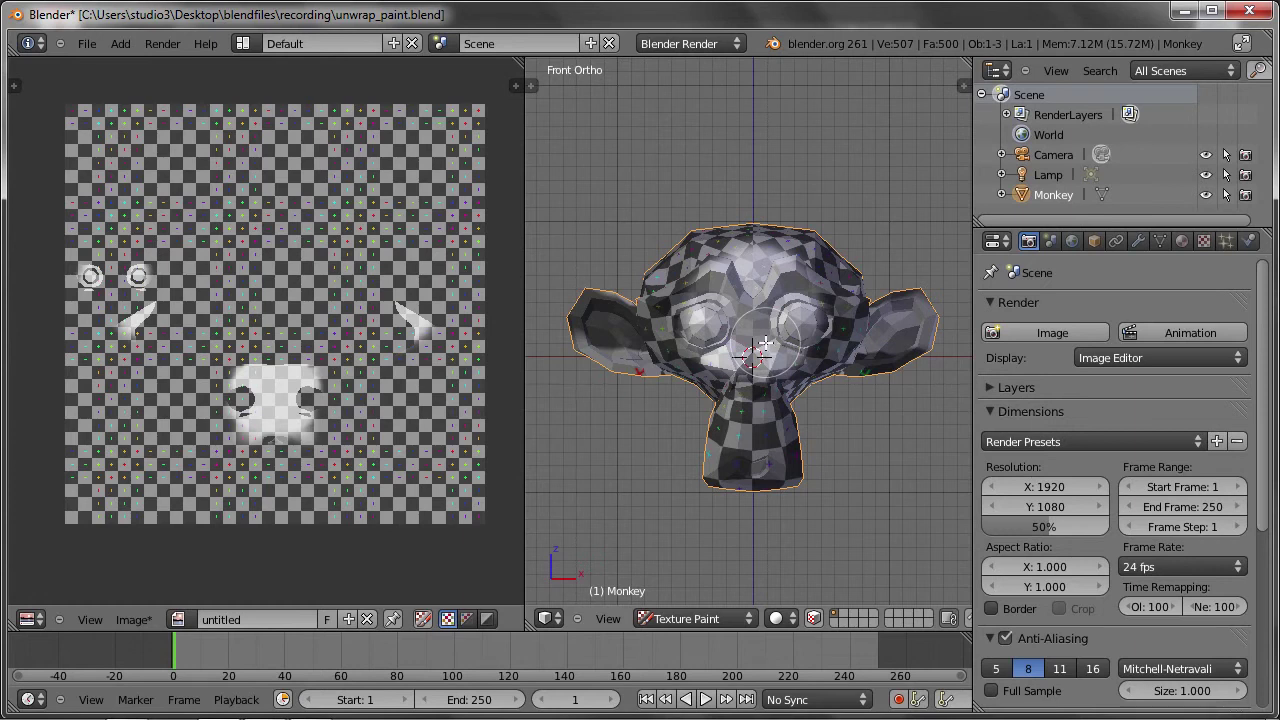
key("Tab")
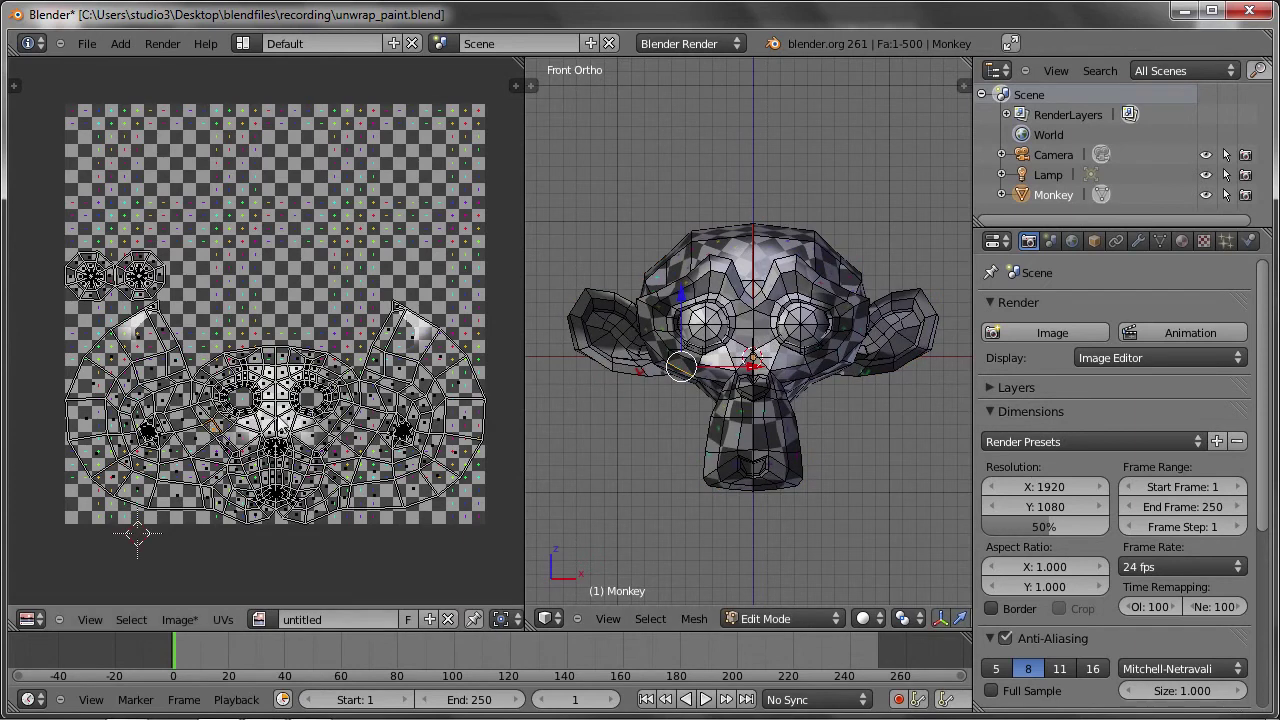
Deselect all, unlink the painted checker image, and start a new 1024 × 1024 image.
key("a")
left_click(450, 621)
scroll(272, 362, "up", 2)
scroll(271, 357, "up", 3)
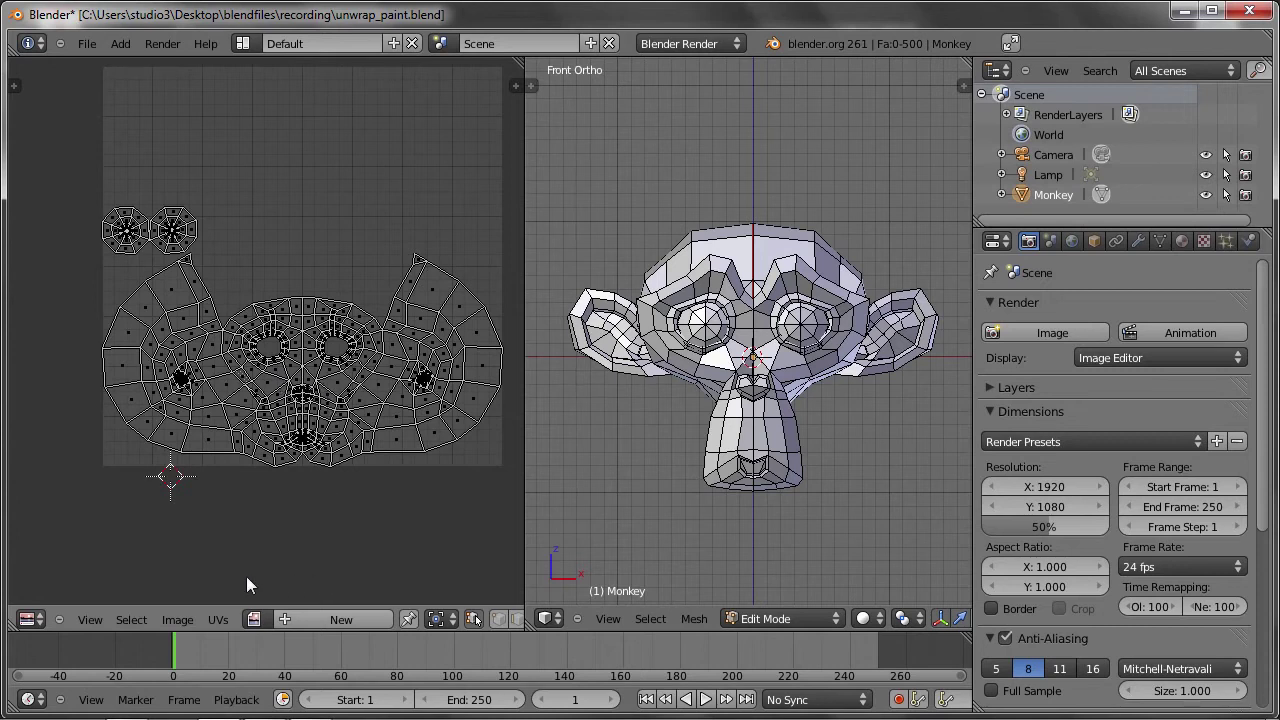
left_click(334, 619)
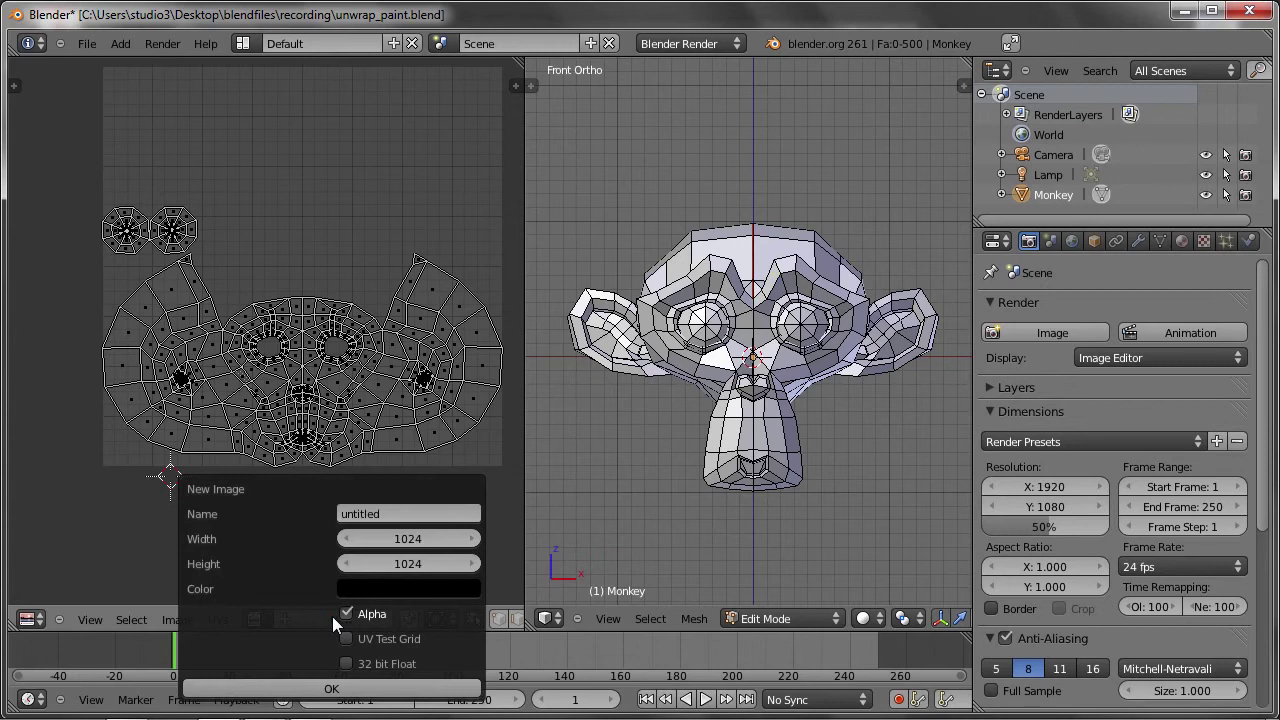
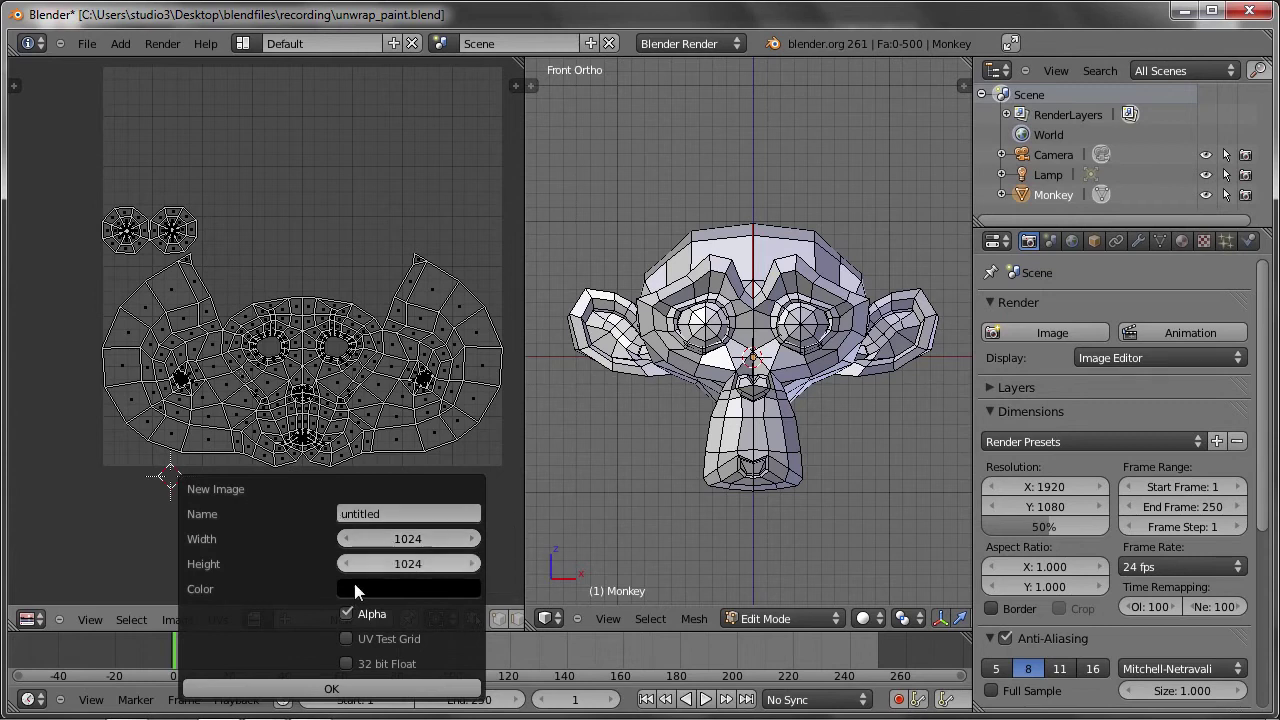
Confirm the new black 1024×1024 image untitled.001 and switch Suzanne to Texture Paint mode.
left_click(325, 689)
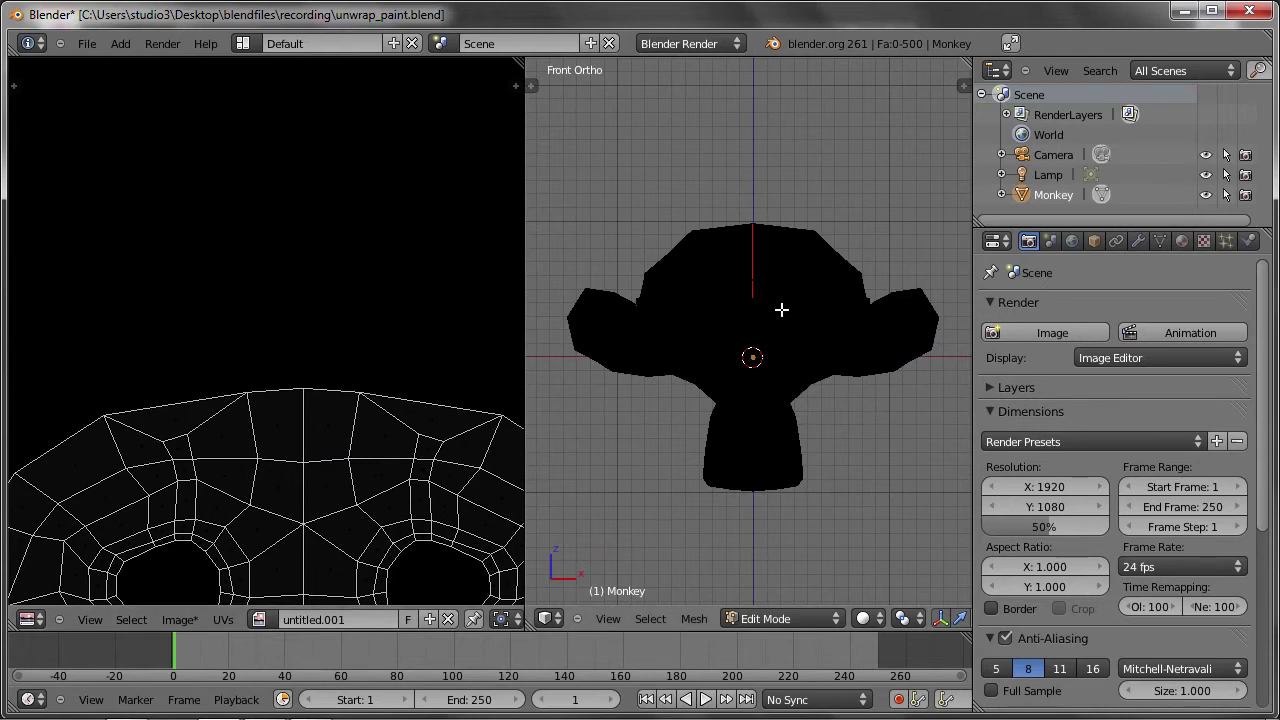
key("ctrl+Tab")
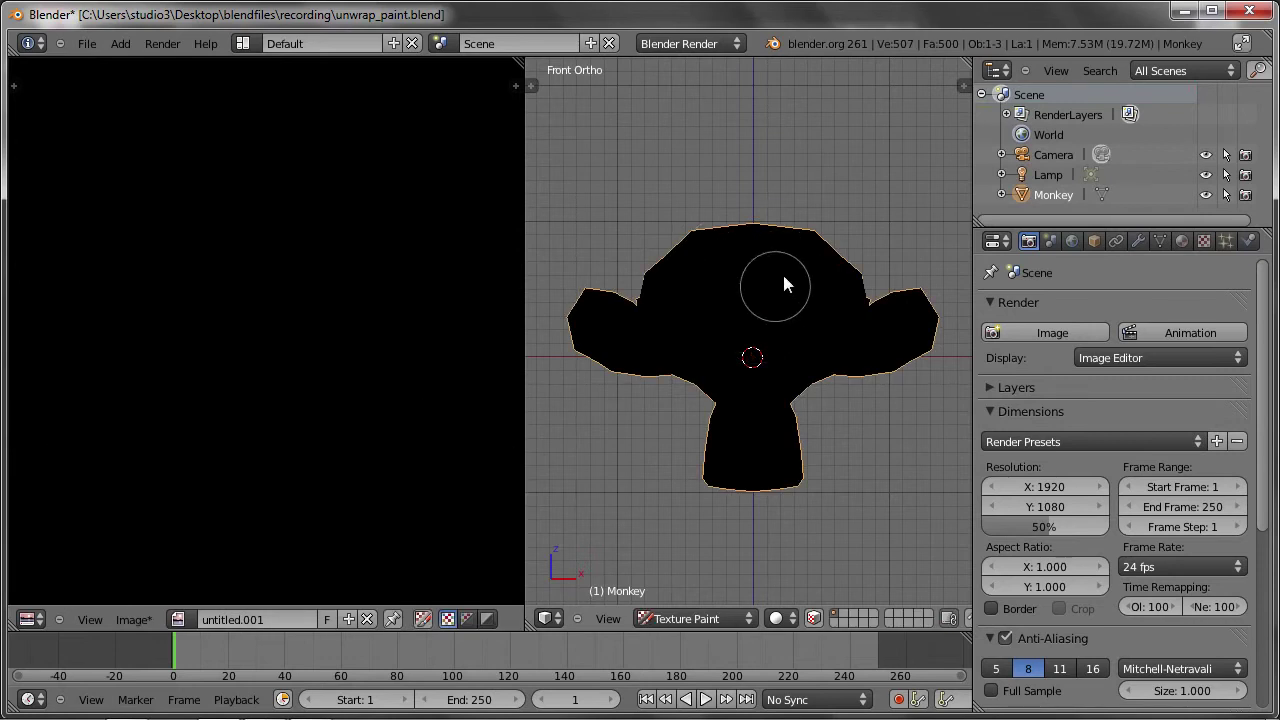
Paint white strokes across Suzanne's face and upper face in the 3D view.
left_click_drag(744, 273, 810, 285)
mouse_move(810, 285)
middle_mouse_down()
mouse_move(781, 323)
mouse_move(791, 280)
middle_mouse_up()
left_click_drag(791, 280, 814, 251)
mouse_move(814, 251)
middle_mouse_down()
mouse_move(798, 354)
mouse_move(703, 314)
middle_mouse_up()
mouse_move(703, 315)
left_mouse_down()
mouse_move(786, 305)
mouse_move(672, 383)
mouse_move(736, 318)
mouse_move(682, 385)
left_mouse_up()
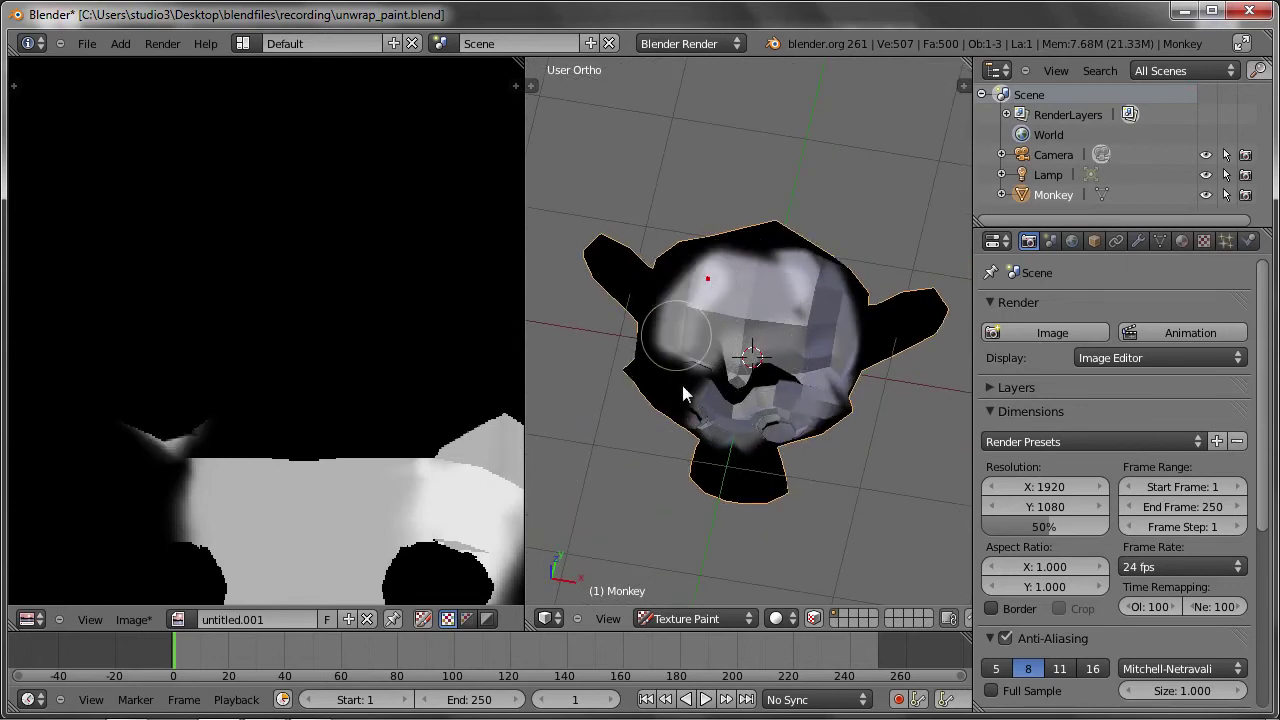
left_click_drag(763, 286, 741, 343)
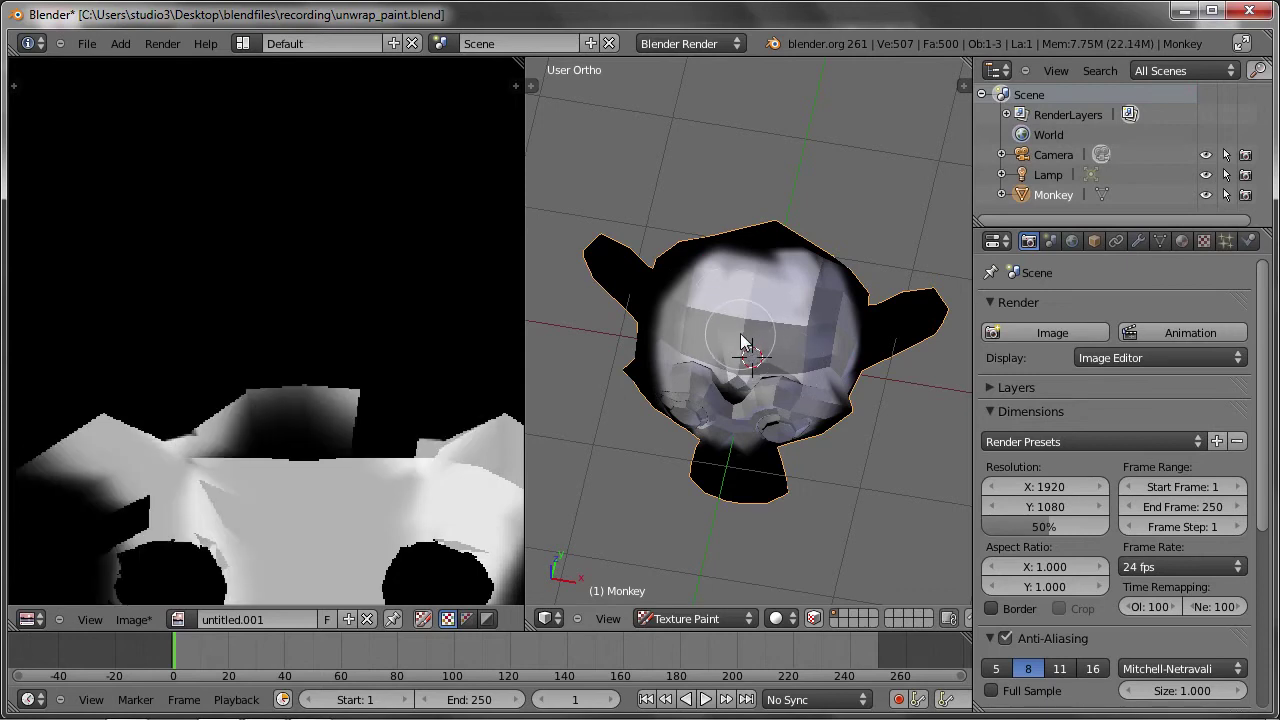
scroll(276, 432, "down", 3)
scroll(283, 437, "down", 2)
scroll(291, 447, "up", 5)
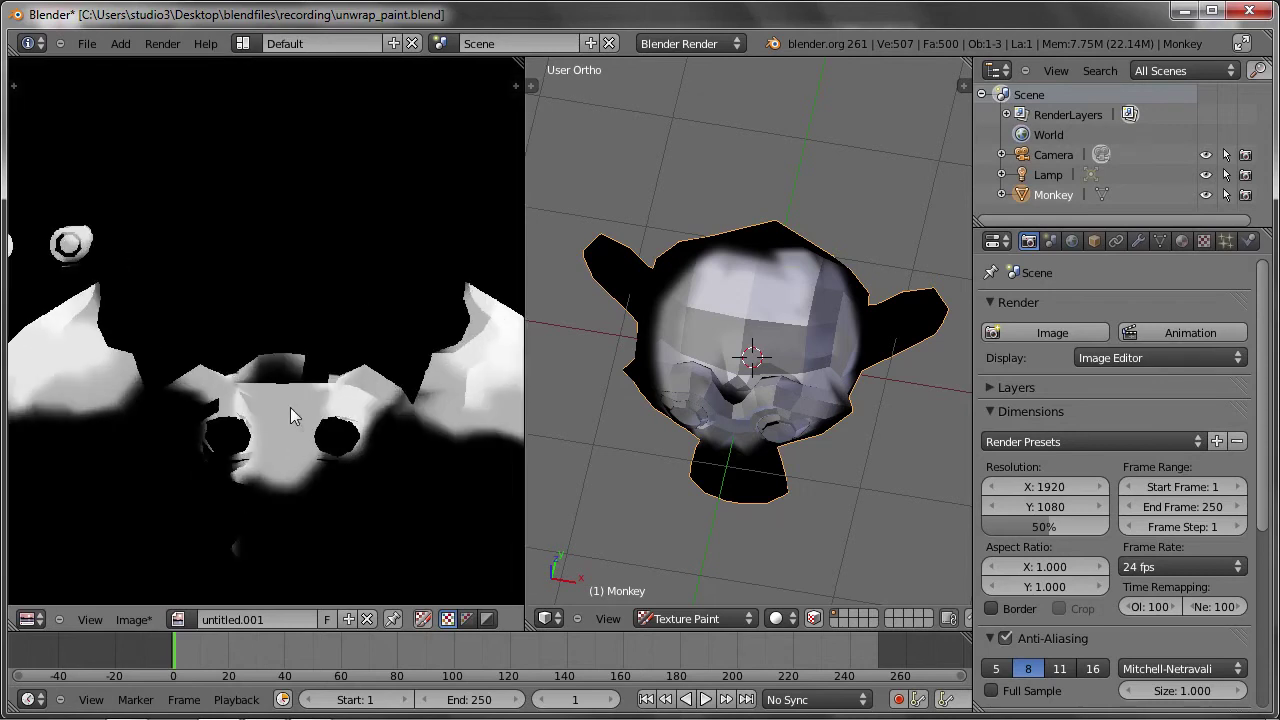
Enable image painting and paint white over the chin area directly on the texture.
left_click(424, 625)
mouse_move(285, 395)
left_mouse_down()
mouse_move(197, 448)
mouse_move(236, 488)
mouse_move(318, 480)
left_mouse_up()
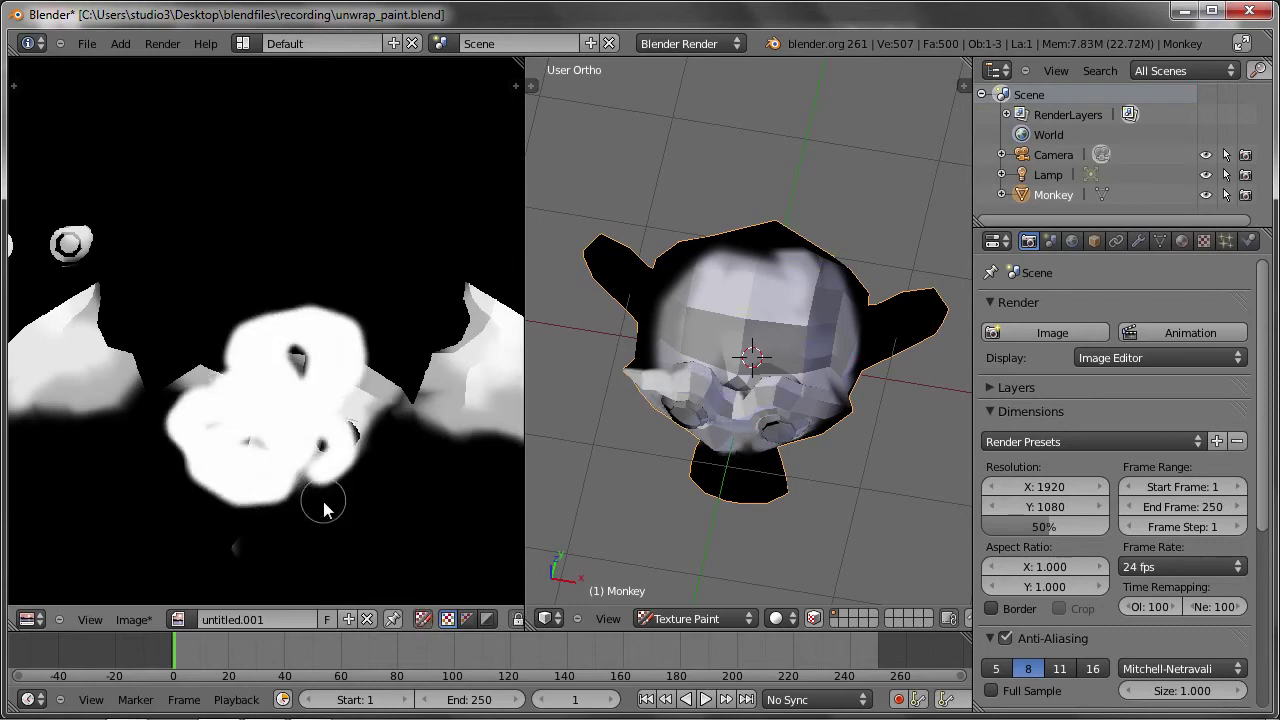
middle_click_drag(323, 505, 294, 400)
middle_click_drag(743, 520, 740, 400)
mouse_move(305, 455)
left_mouse_down()
mouse_move(271, 429)
mouse_move(286, 437)
mouse_move(268, 400)
left_mouse_up()
middle_click_drag(813, 426, 760, 430)
mouse_move(329, 400)
left_mouse_down()
mouse_move(390, 335)
mouse_move(307, 419)
mouse_move(348, 325)
left_mouse_up()
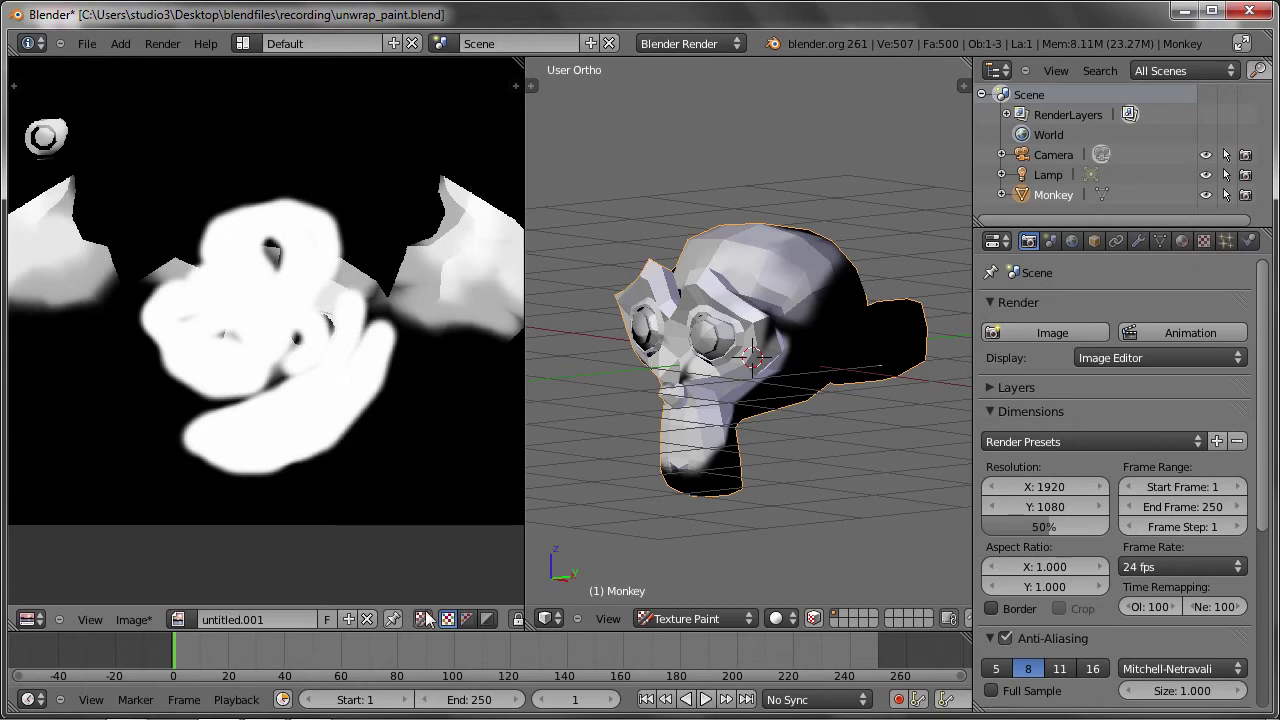
Back in Edit Mode, unlink the painted image and create a new 2000×1000 image, untitled.002.
key("Tab")
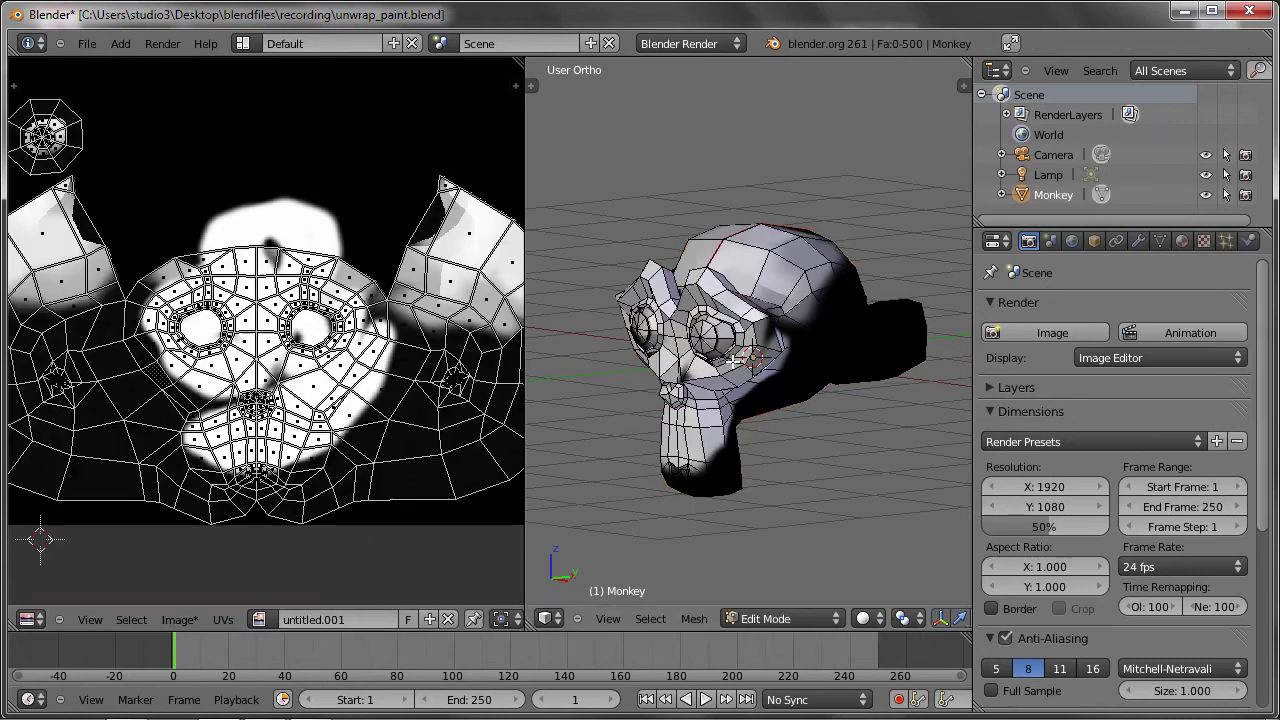
left_click(449, 619)
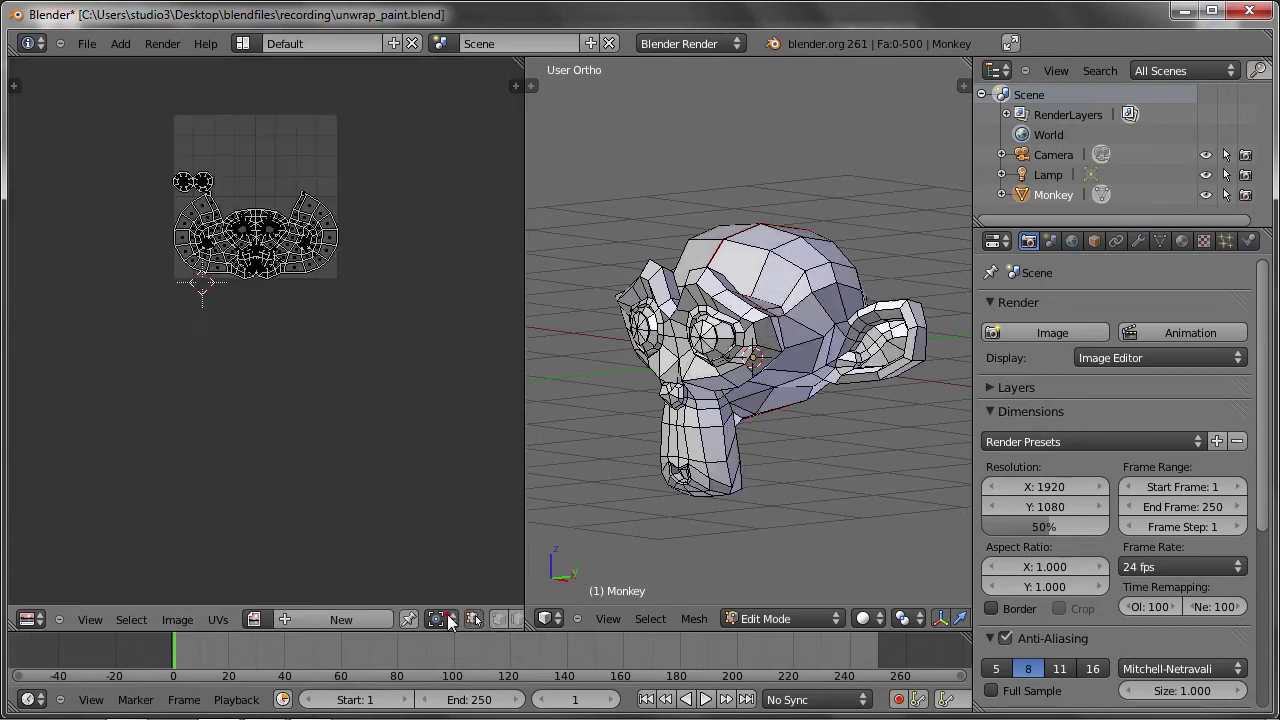
left_click(318, 618)
left_click(397, 539)
type("2000")
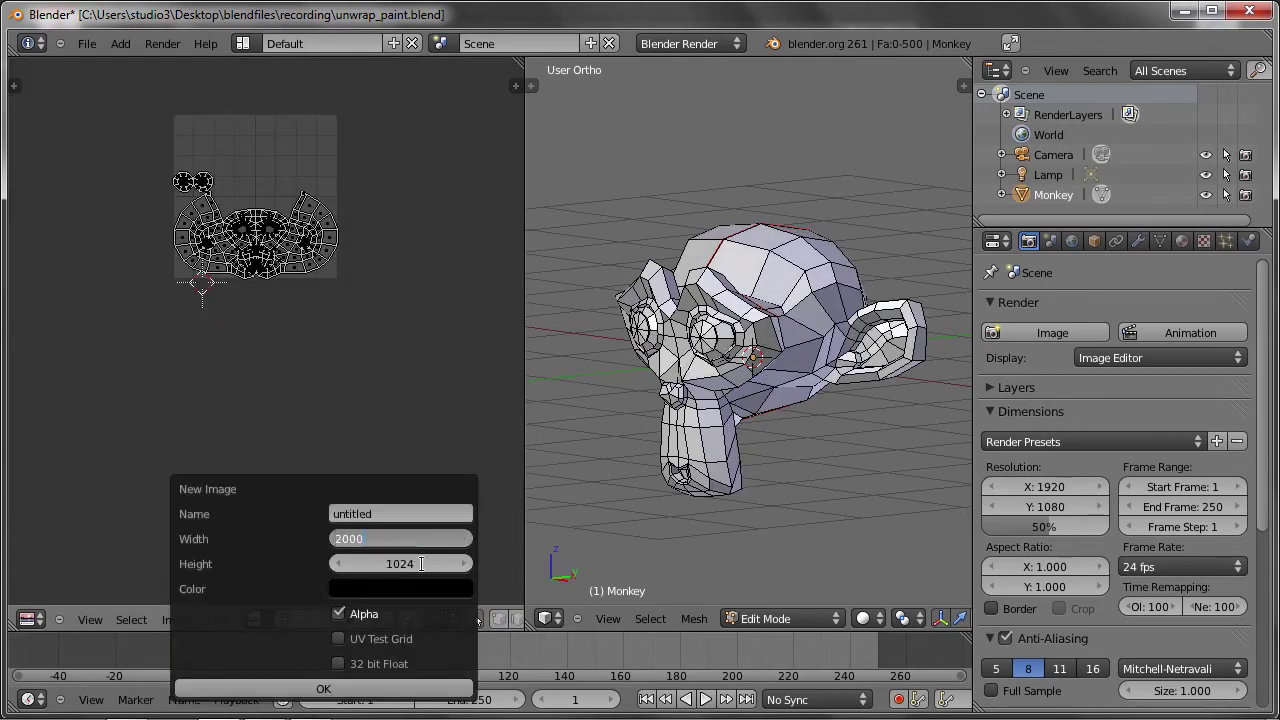
left_click(421, 564)
type("1000")
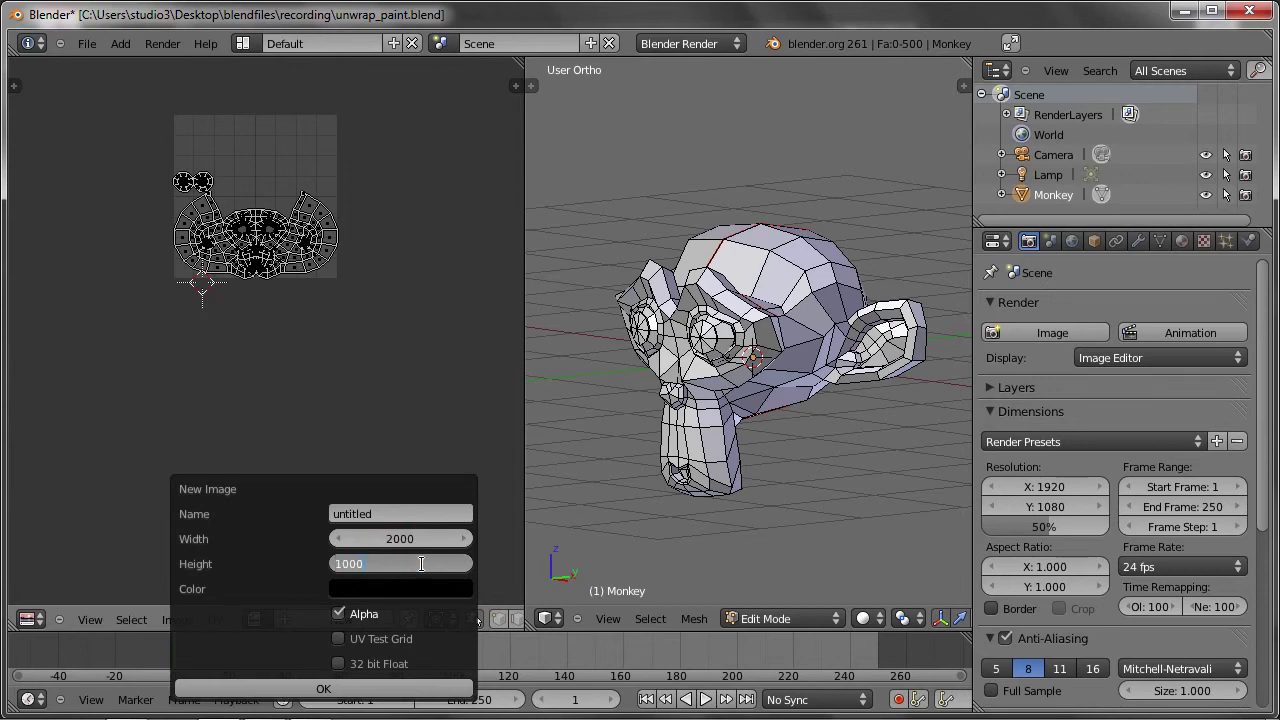
left_click(300, 686)
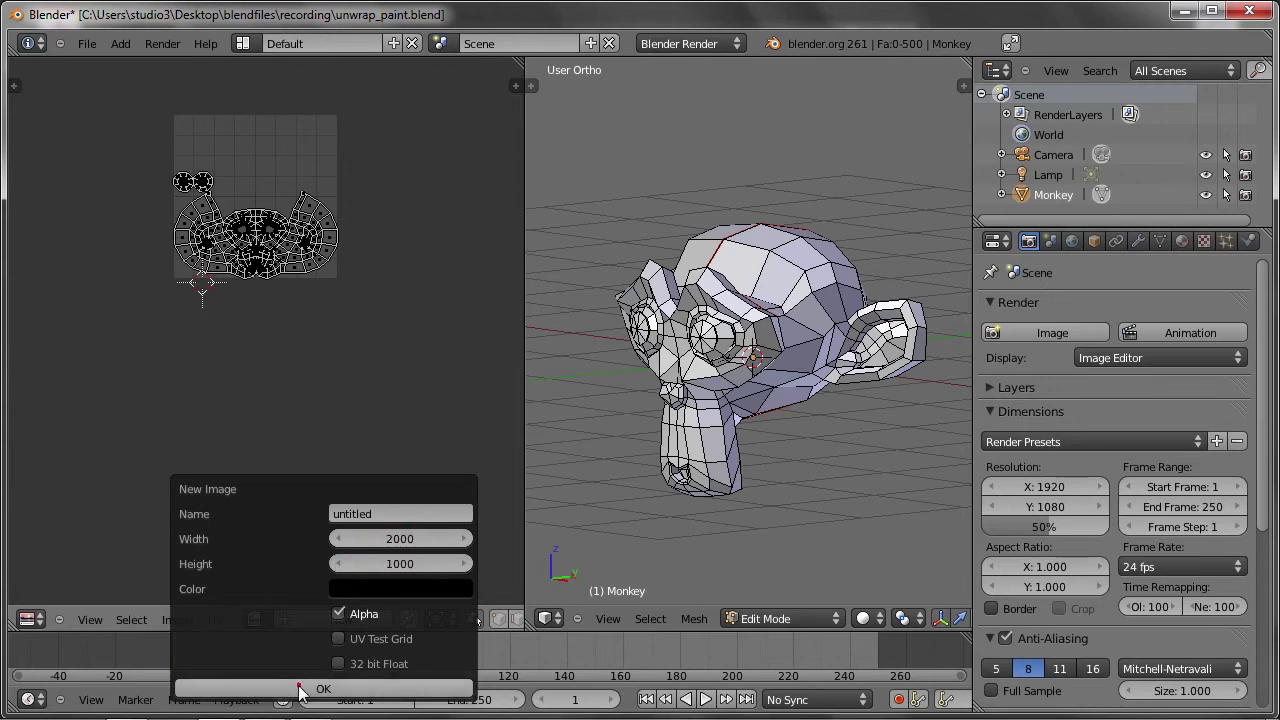
left_click(300, 686)
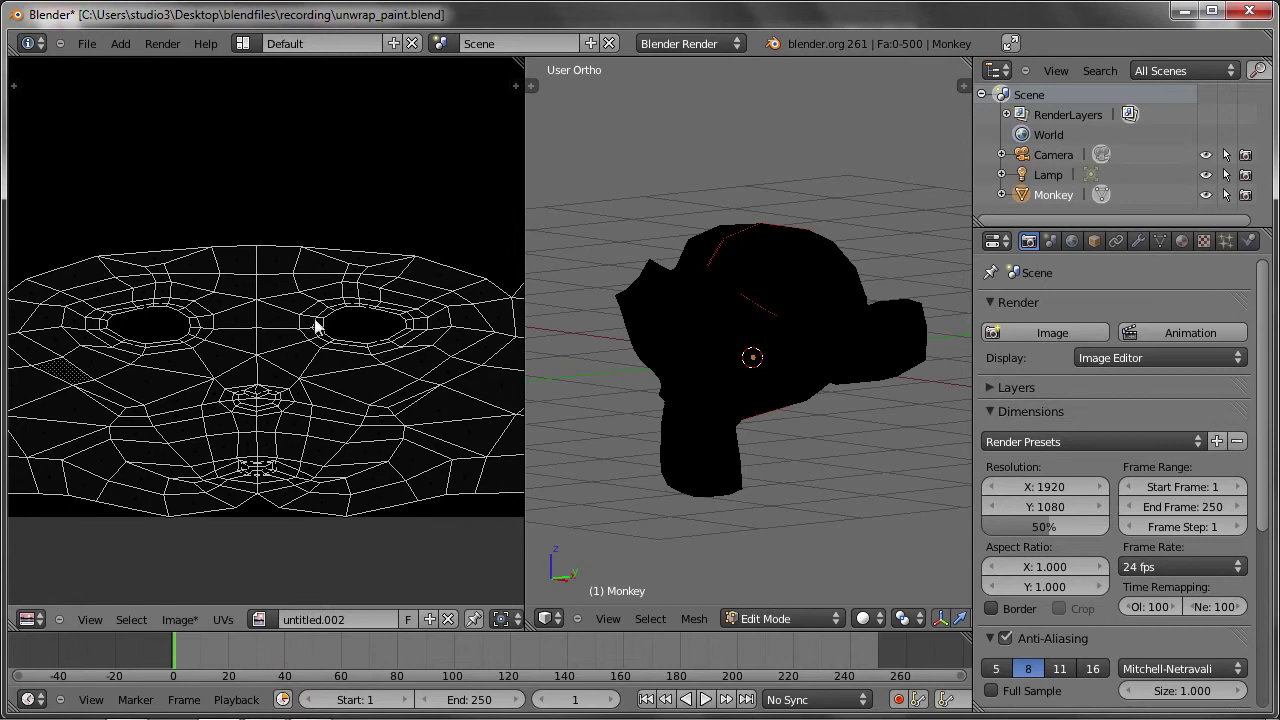
scroll(314, 322, "down", 4)
scroll(314, 322, "down", 2)
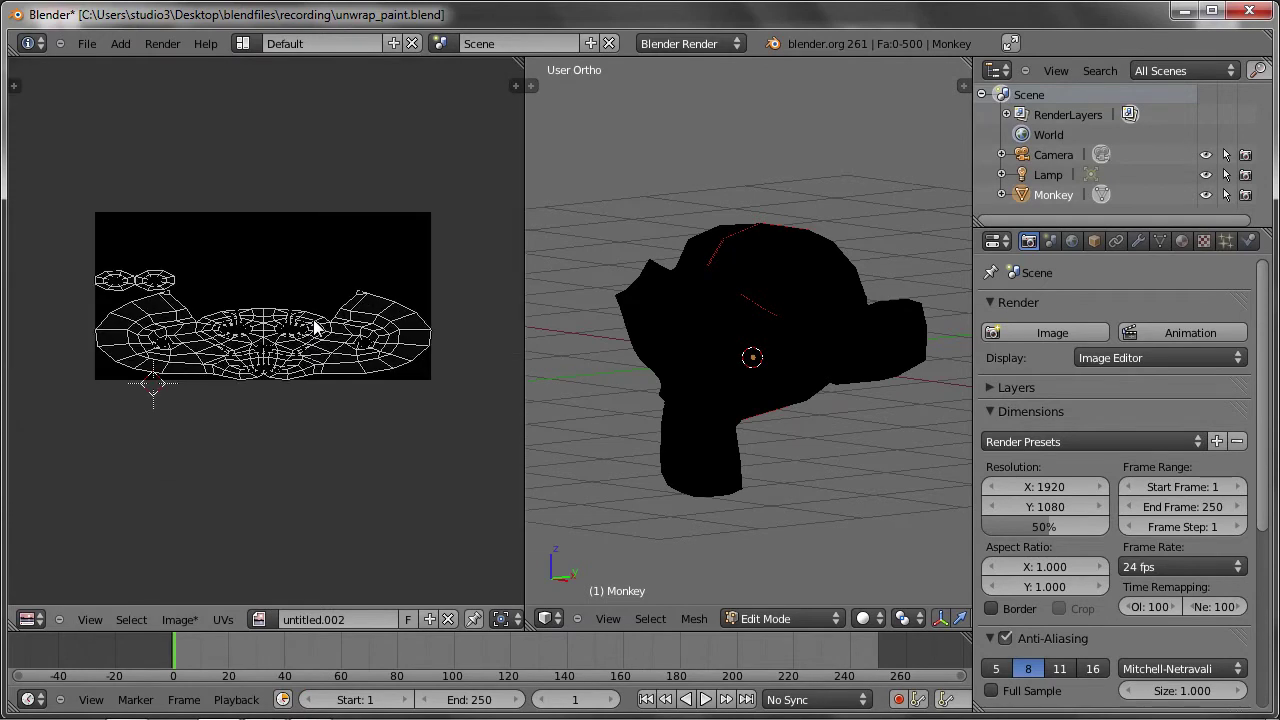
Select all UVs and stretch them vertically to fit the wide image.
key("a")
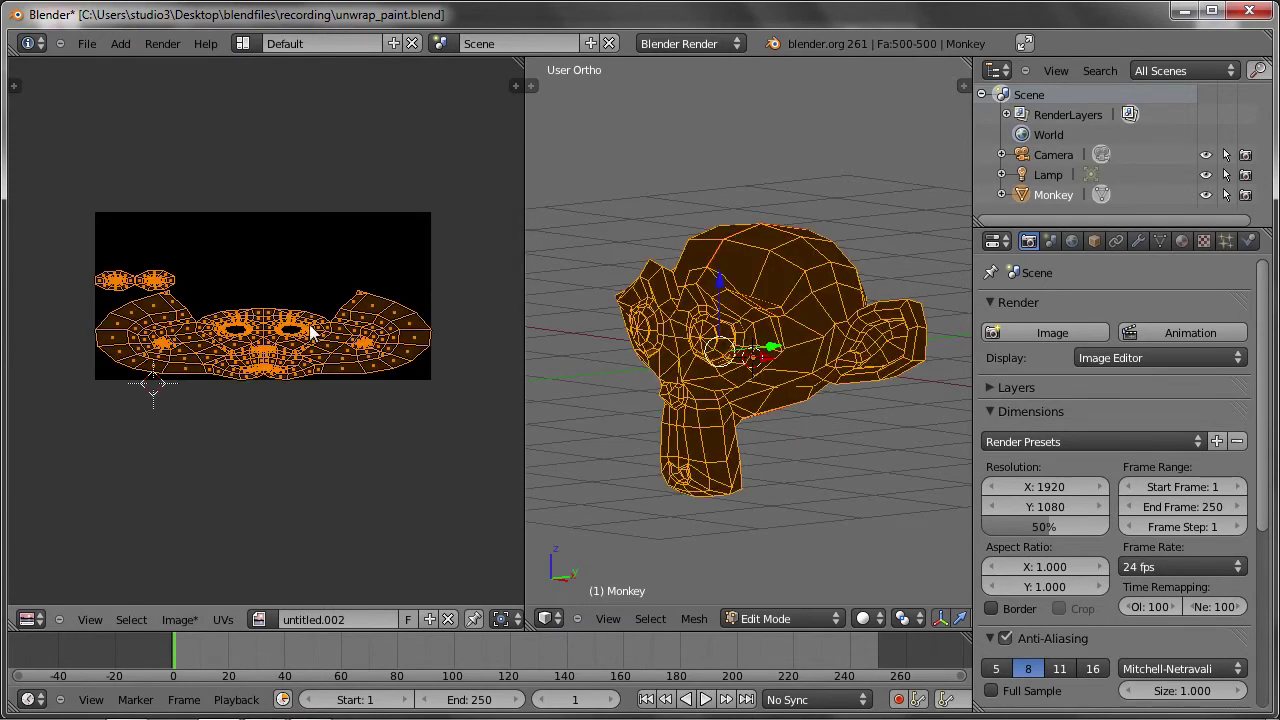
key("s")
key("y")
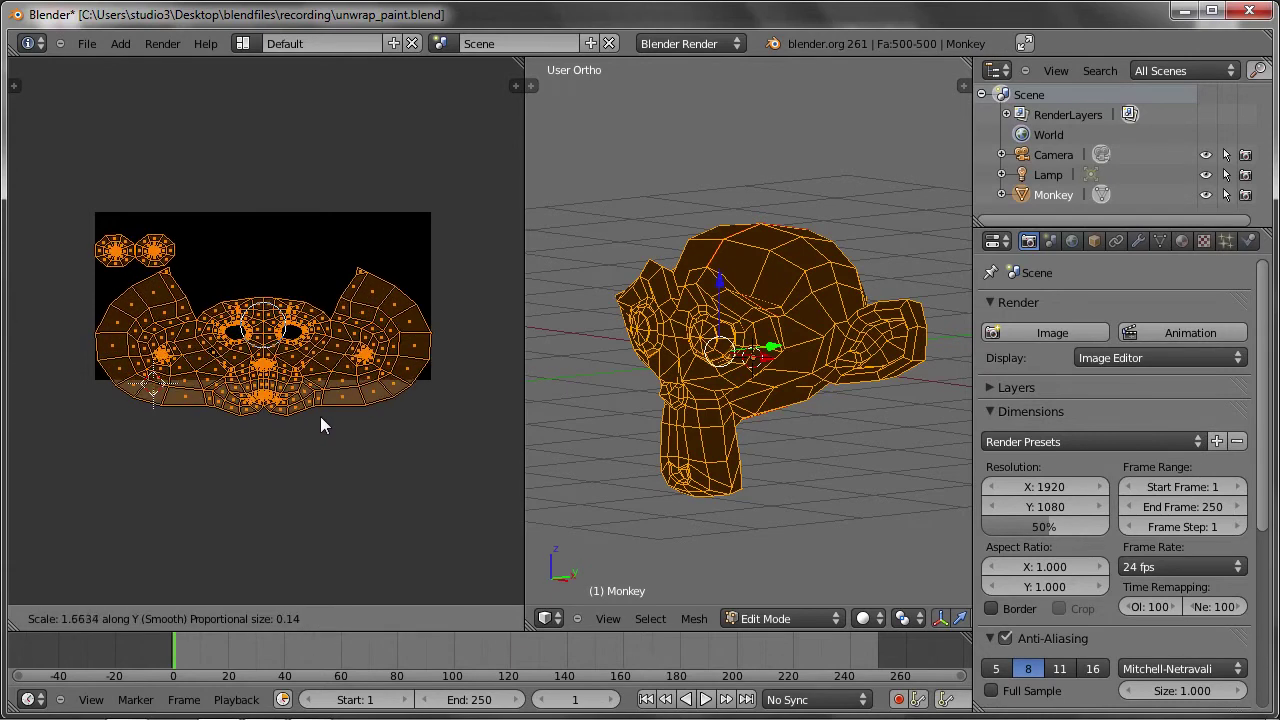
left_click(321, 418)
key("s")
key("y")
left_click(323, 389)
key("s")
left_click(338, 409)
Fine-tune the vertical UV scale and shift the layout vertically into place.
key("s")
key("y")
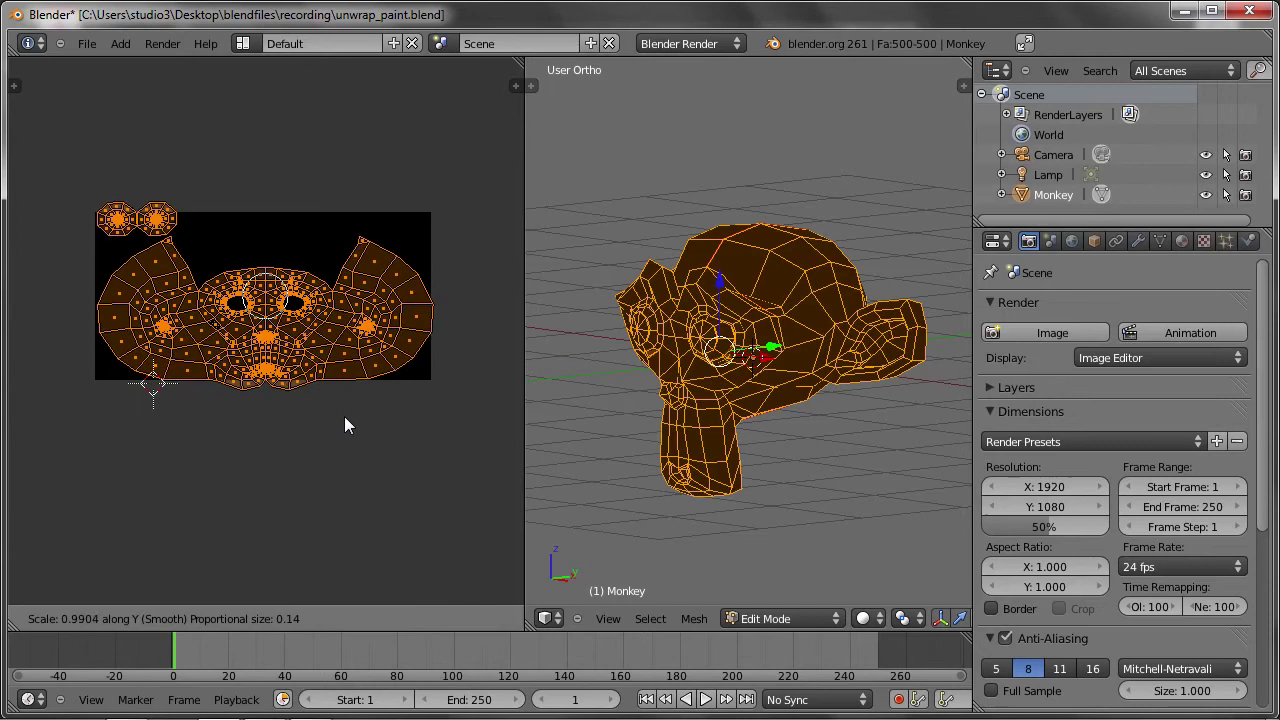
left_click(340, 407)
key("s")
key("y")
left_click(340, 403)
key("s")
key("y")
left_click(349, 405)
key("g")
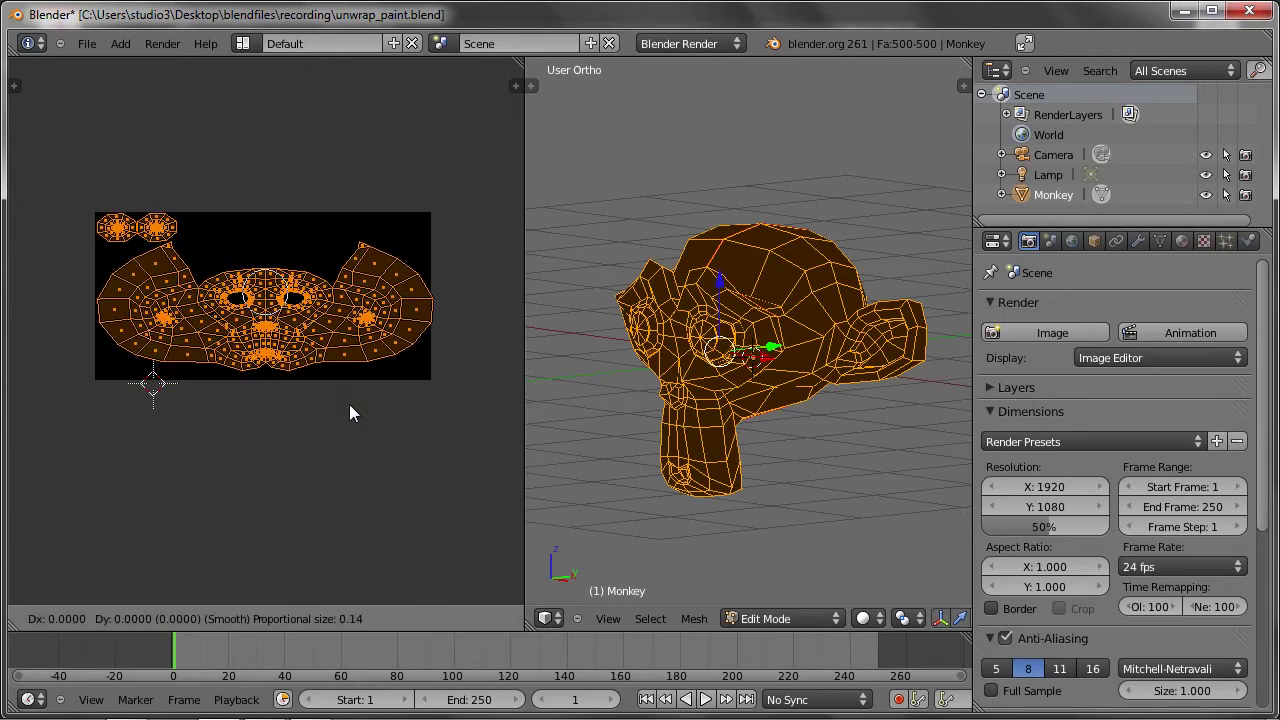
key("y")
left_click(349, 417)
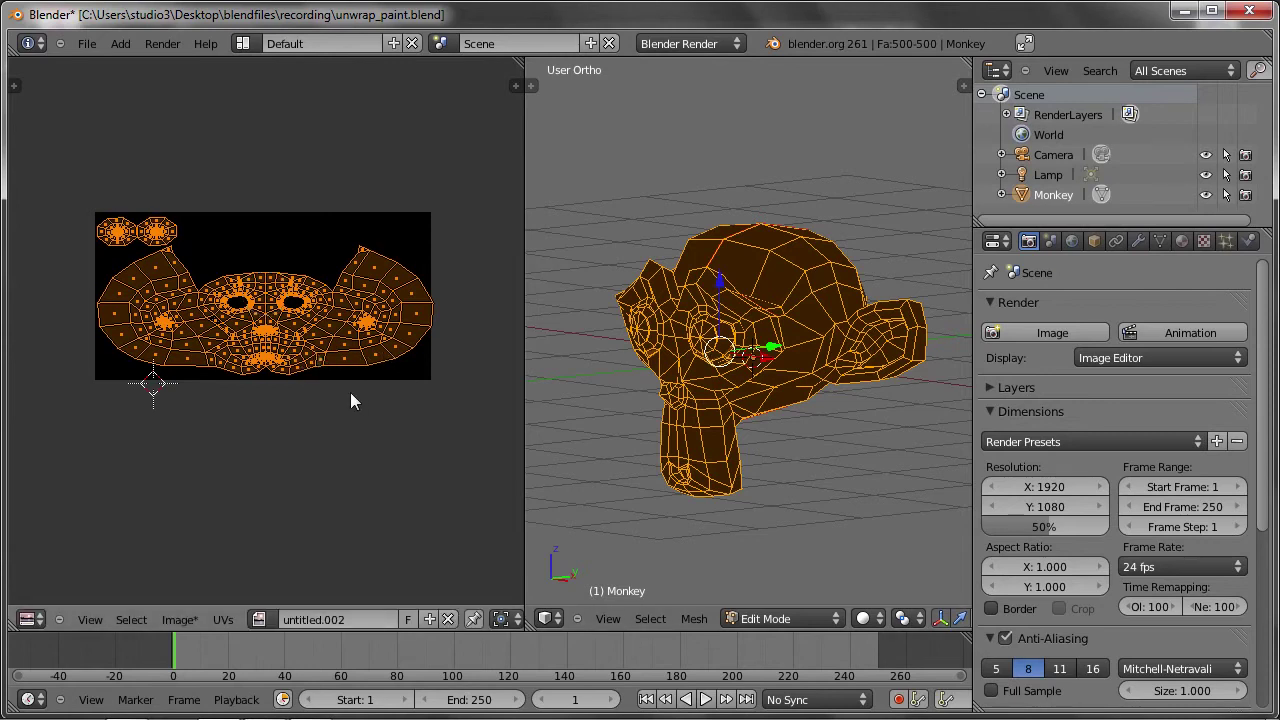
Paint grey-white strokes across Suzanne's head and face from several angles.
left_click_drag(758, 292, 661, 337)
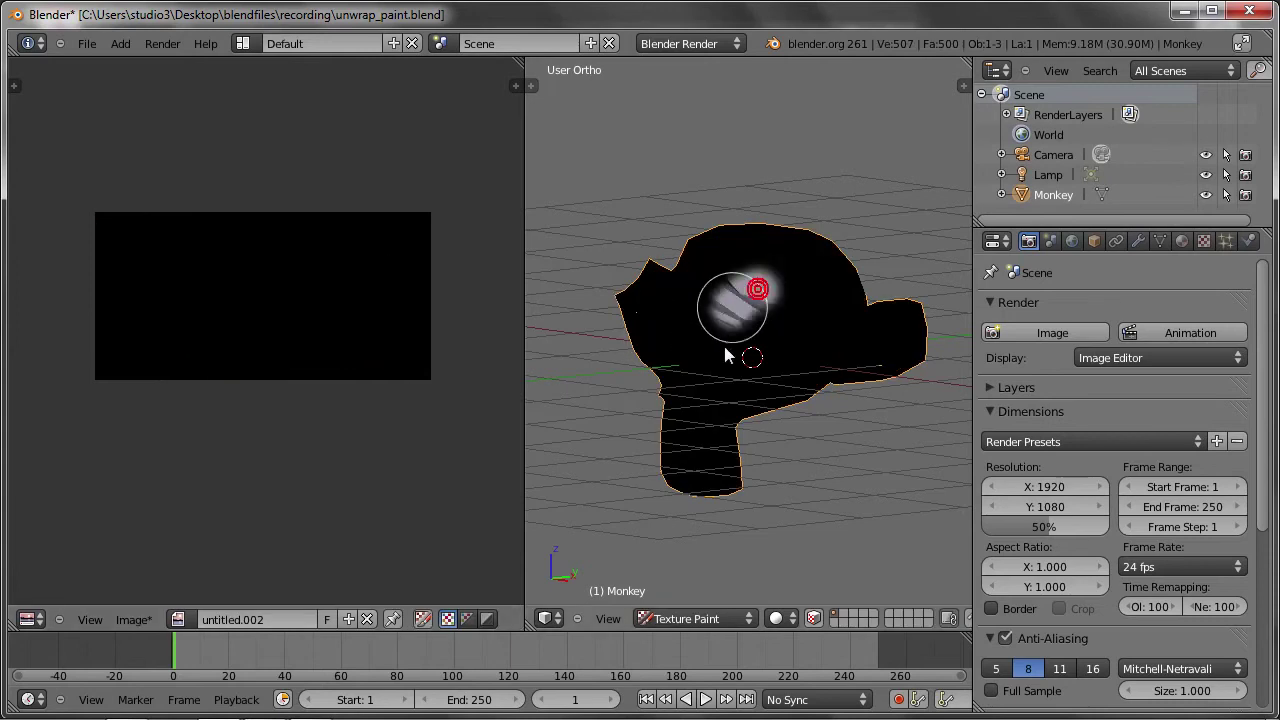
middle_click_drag(661, 335, 709, 323)
mouse_move(709, 323)
left_mouse_down()
mouse_move(680, 286)
mouse_move(762, 275)
left_mouse_up()
mouse_move(762, 275)
middle_mouse_down()
mouse_move(700, 311)
mouse_move(752, 311)
middle_mouse_up()
scroll(753, 315, "down", 3)
scroll(758, 302, "down", 2)
left_click_drag(772, 309, 770, 322)
middle_click_drag(770, 322, 768, 339)
scroll(767, 336, "up", 3)
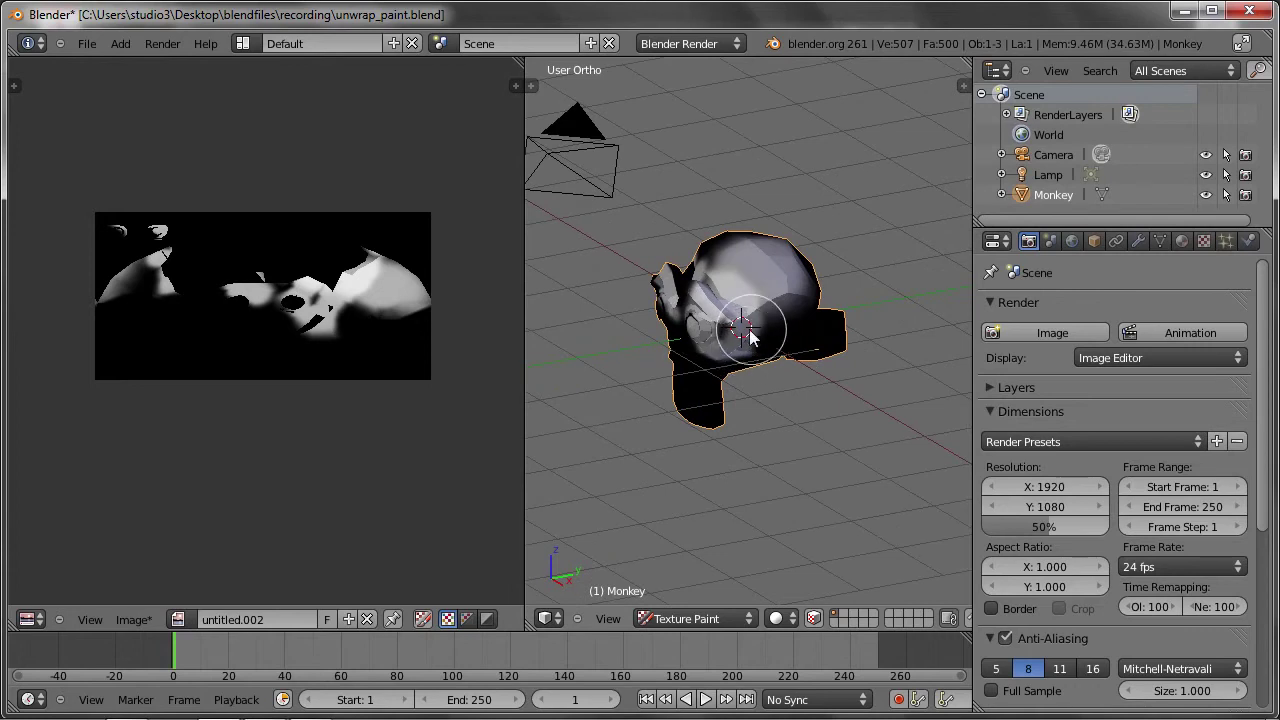
Paint grey-white over the eyes, ears and forehead from front and left views.
left_click_drag(686, 343, 700, 334)
mouse_move(700, 334)
middle_mouse_down()
mouse_move(767, 340)
mouse_move(686, 307)
middle_mouse_up()
left_click_drag(686, 307, 688, 312)
scroll(690, 310, "down", 2)
middle_click_drag(690, 310, 700, 308)
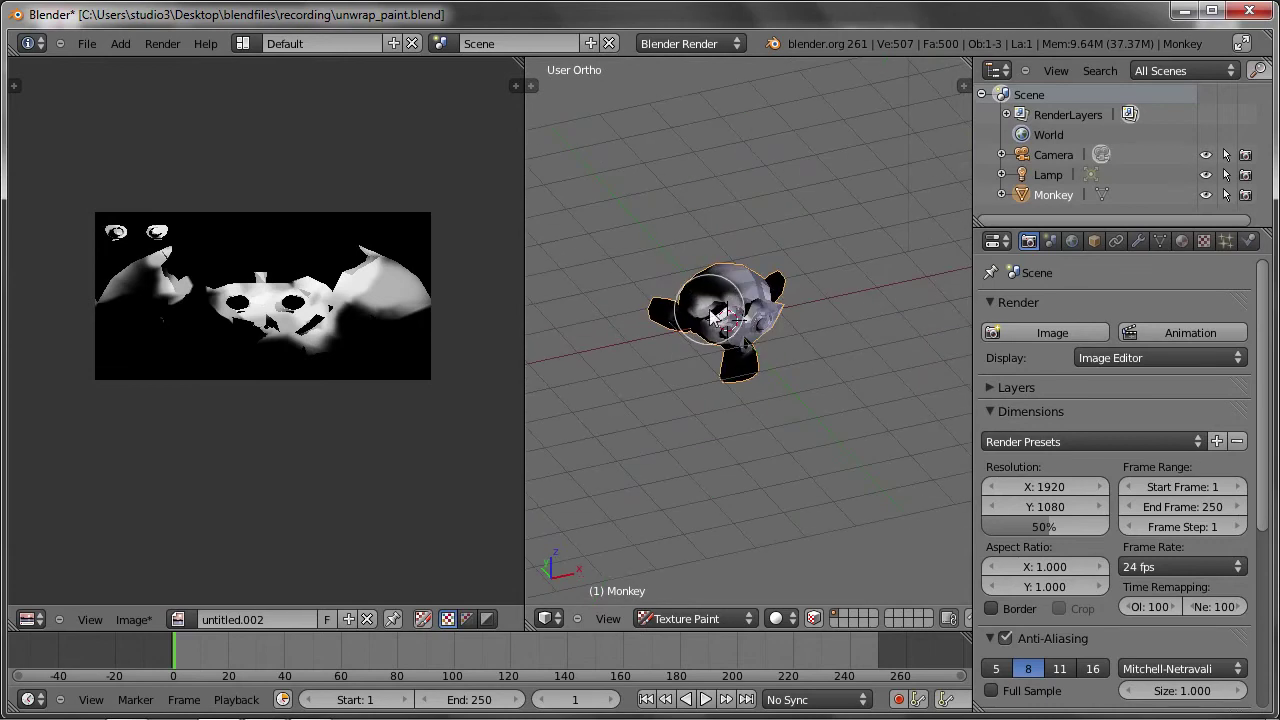
left_click_drag(700, 308, 702, 312)
scroll(702, 312, "up", 3)
middle_click_drag(702, 312, 696, 252)
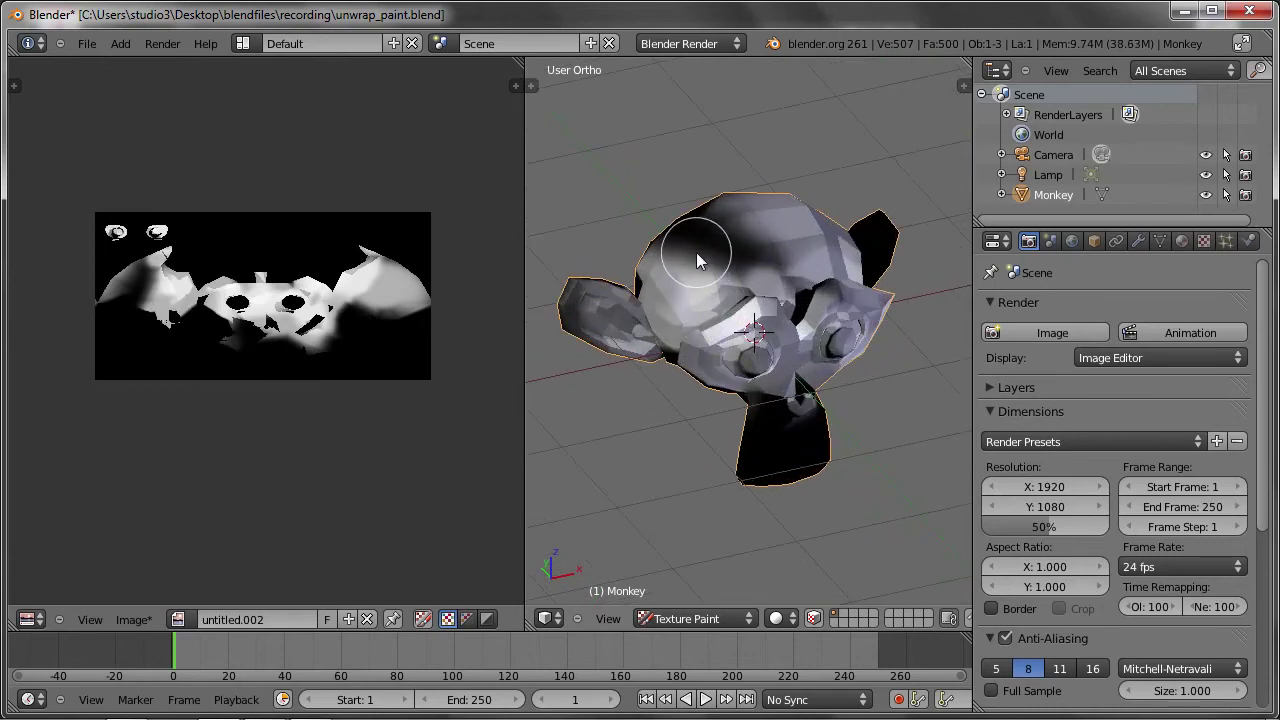
left_click_drag(680, 278, 689, 274)
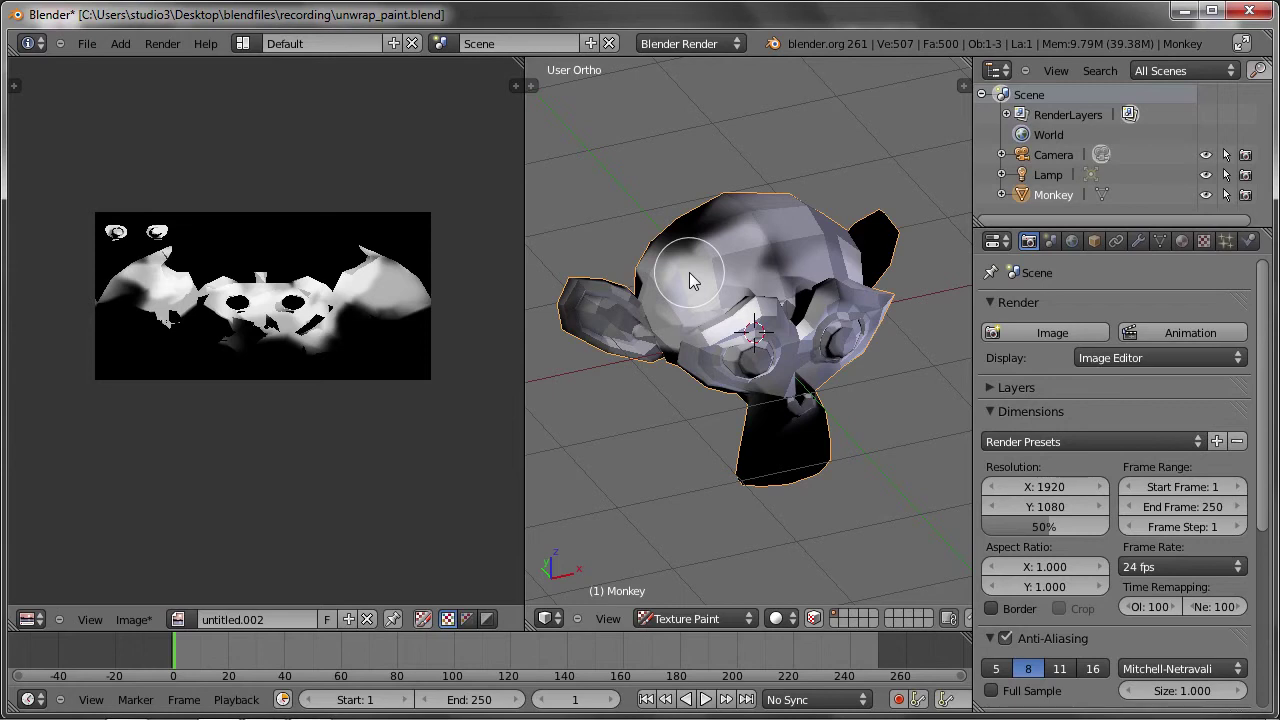
Return to Edit Mode, unlink untitled.002 and start a new 2048×1024 image.
key("Tab")
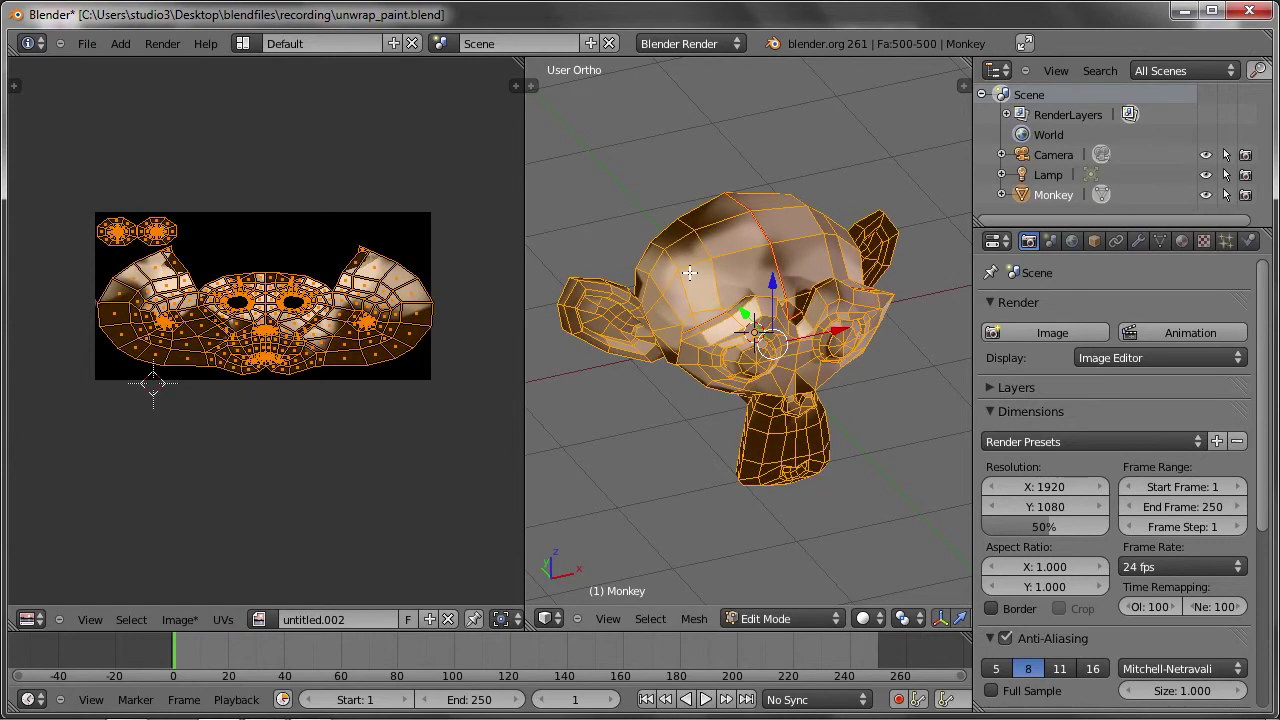
left_click(448, 621)
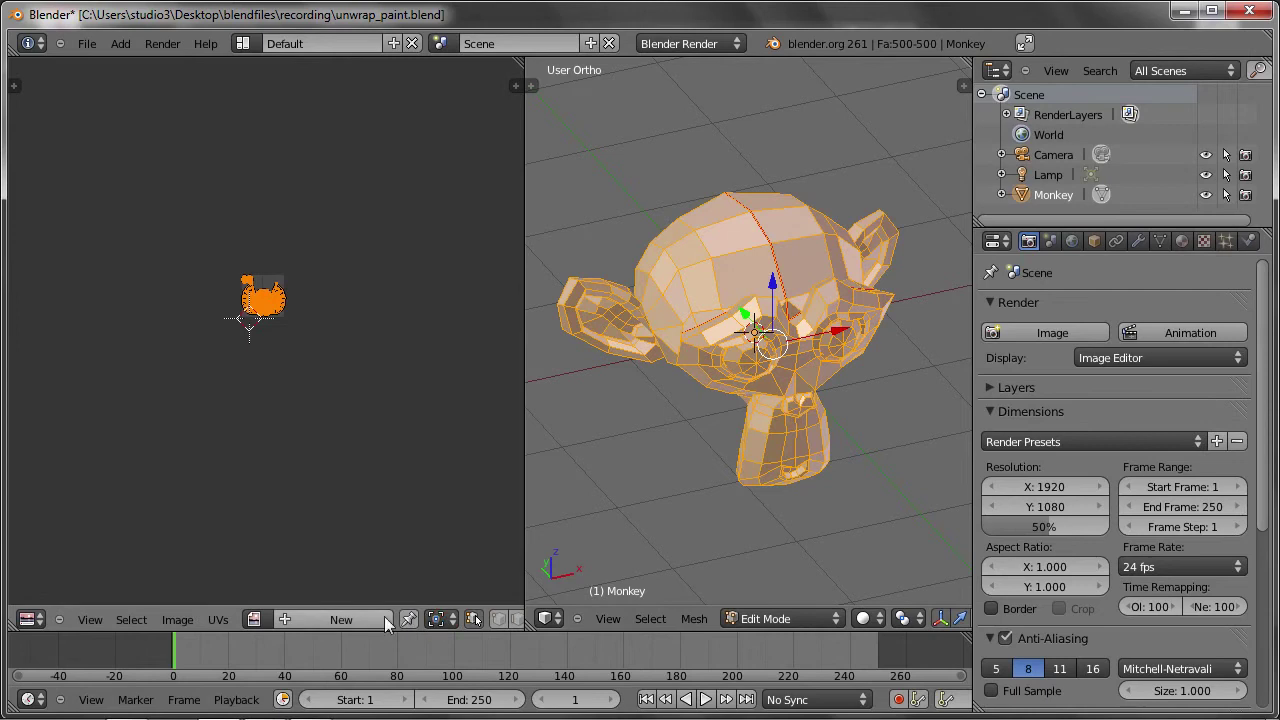
left_click(351, 618)
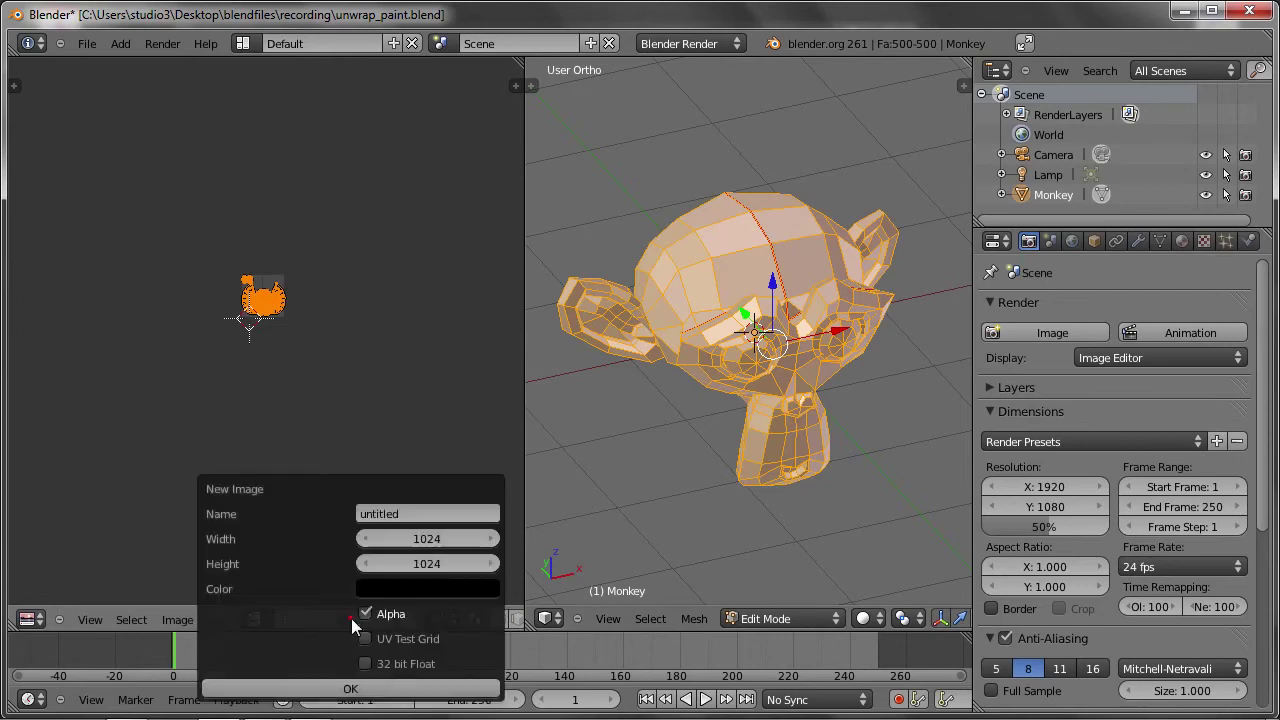
left_click(417, 538)
type("2048")
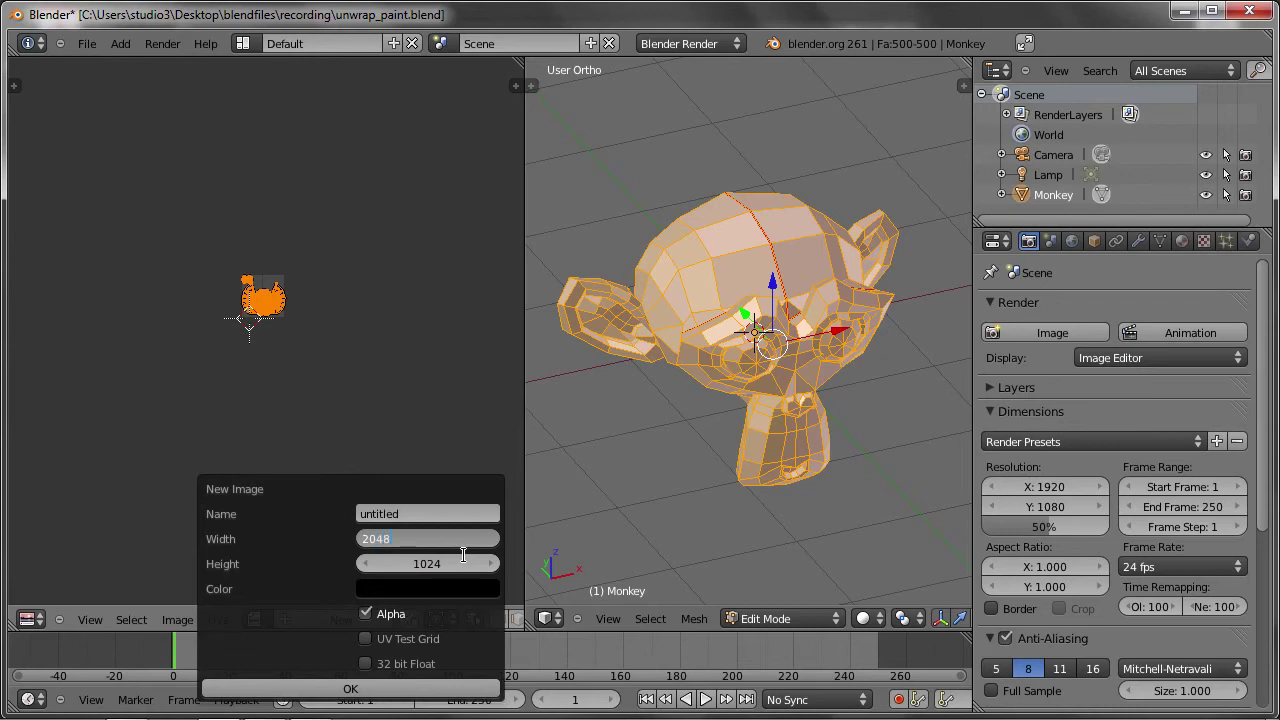
key("Tab")
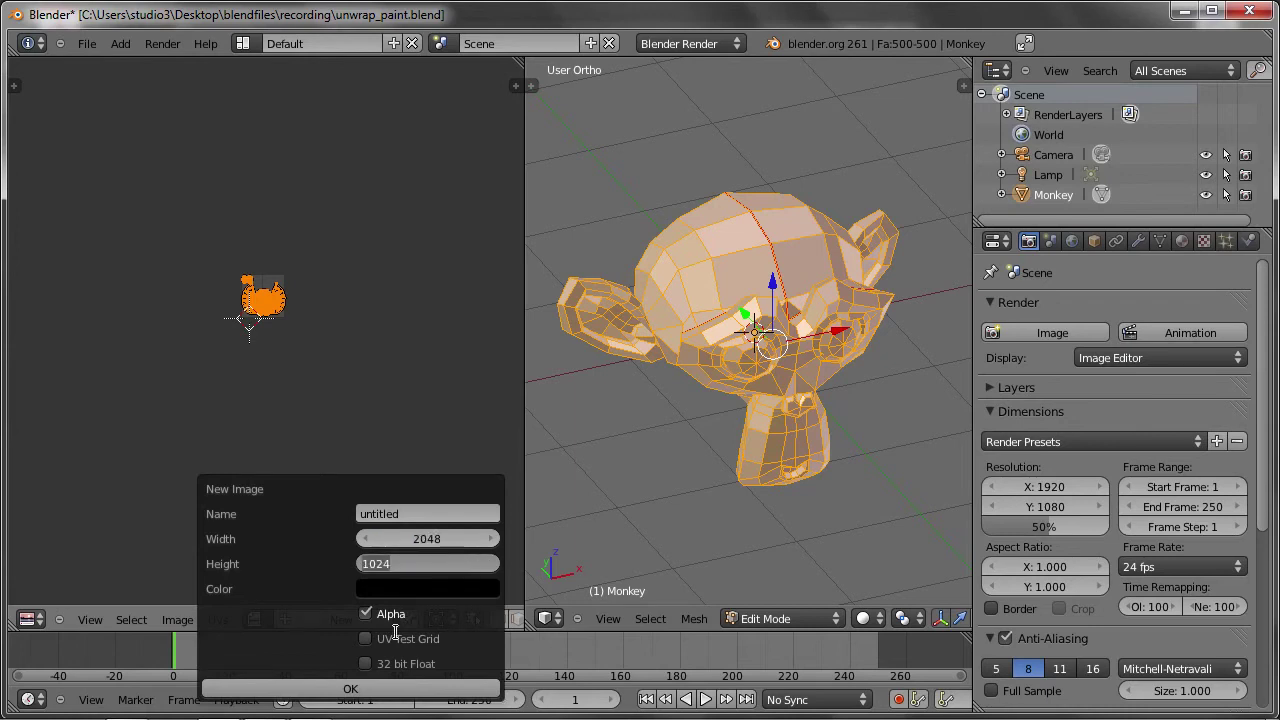
Create the 2048×1024 image untitled.003 and reposition the UV layout on it.
left_click(341, 689)
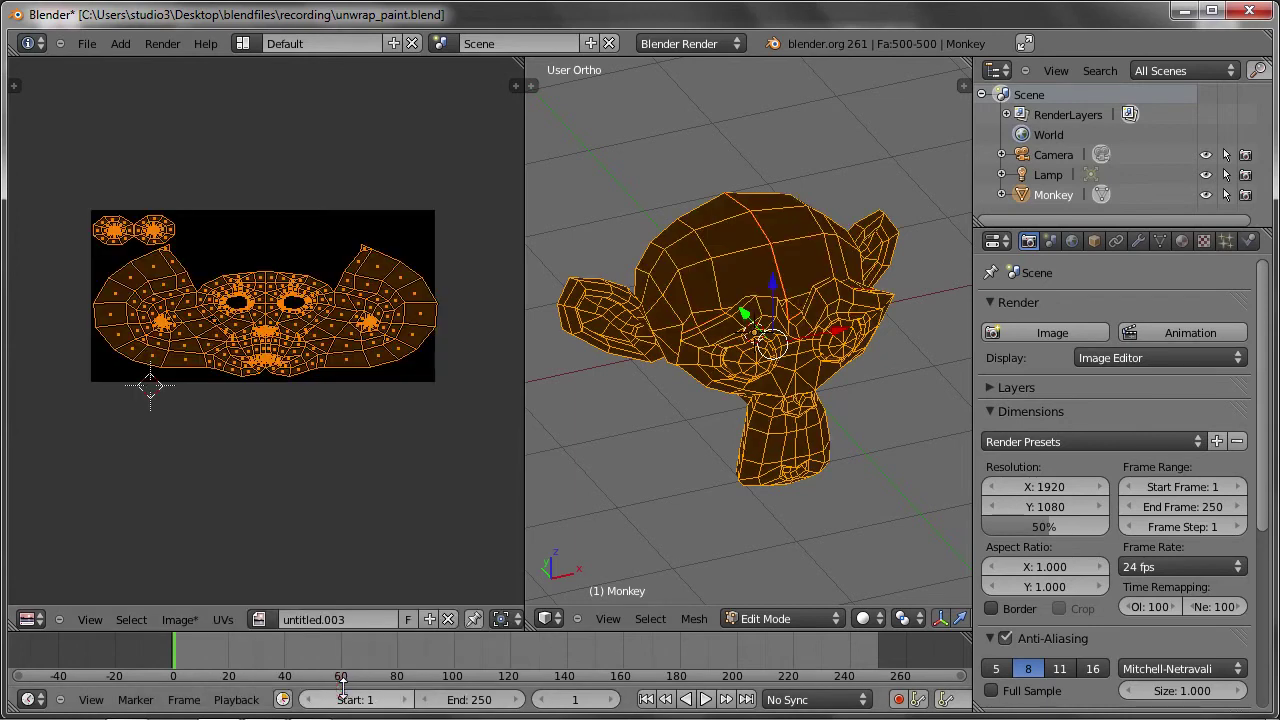
scroll(260, 306, "up", 1)
scroll(260, 306, "up", 1)
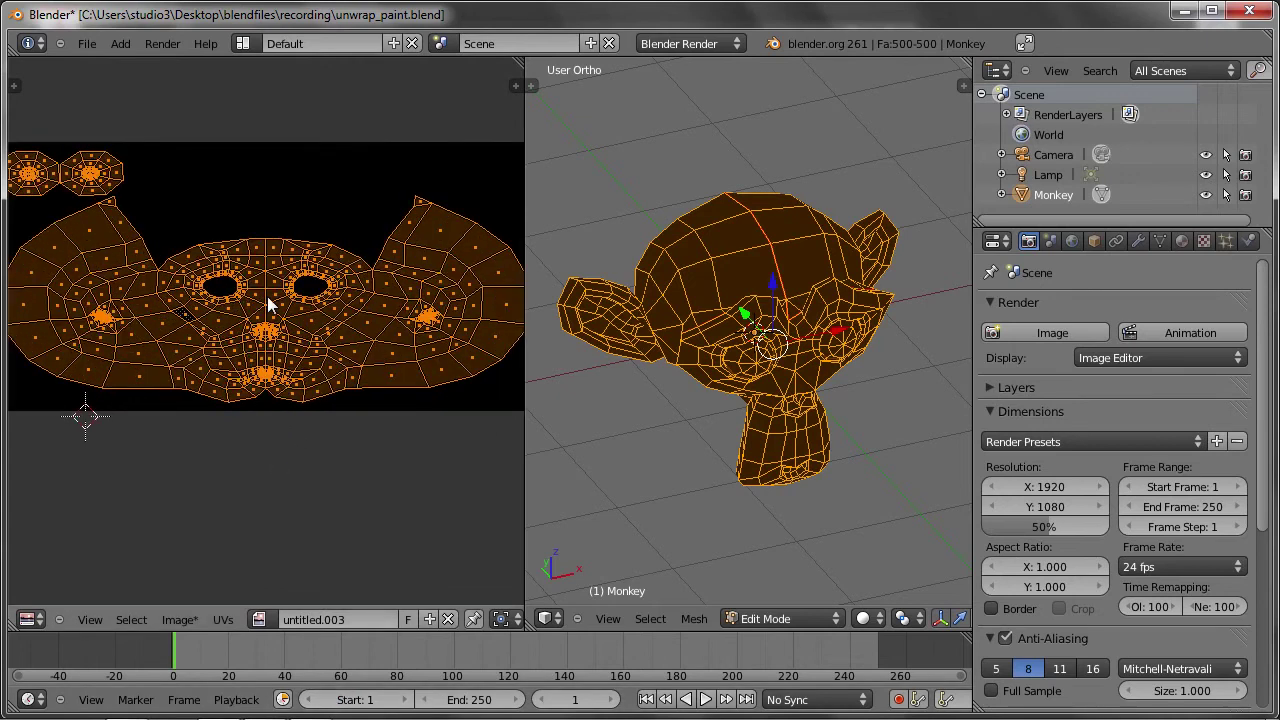
scroll(258, 300, "down", 1)
key("g")
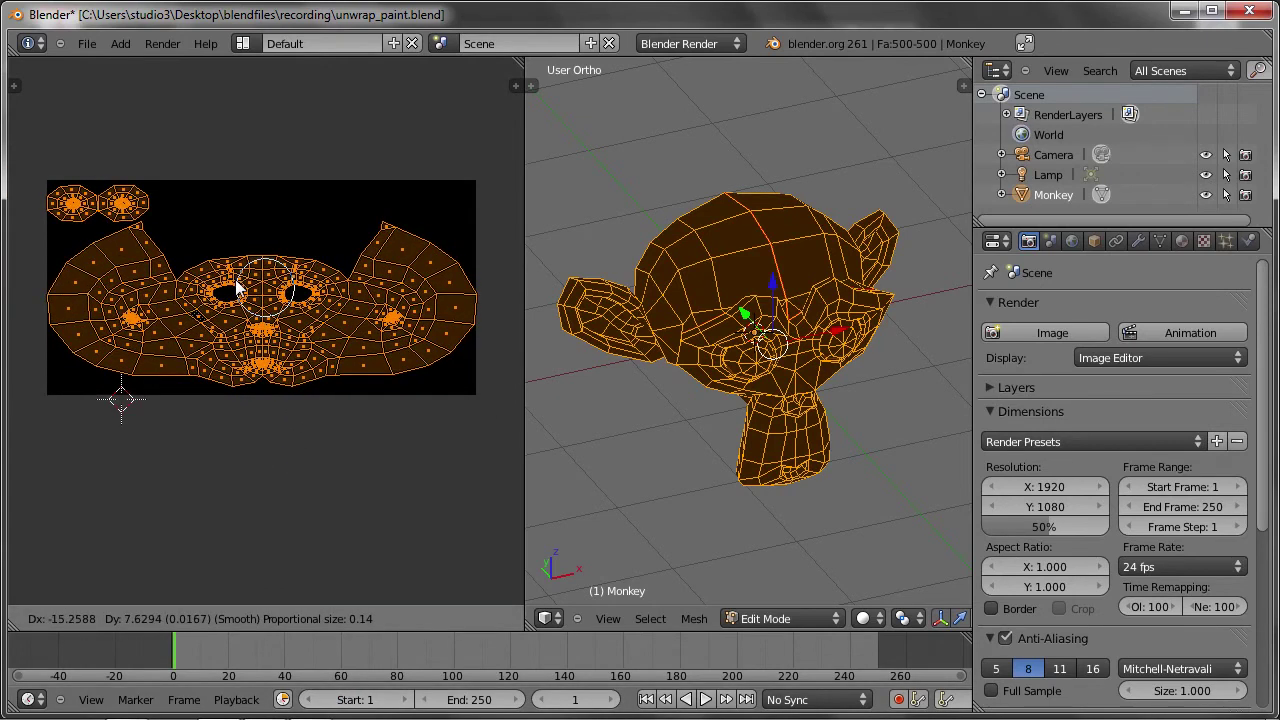
left_click(236, 288)
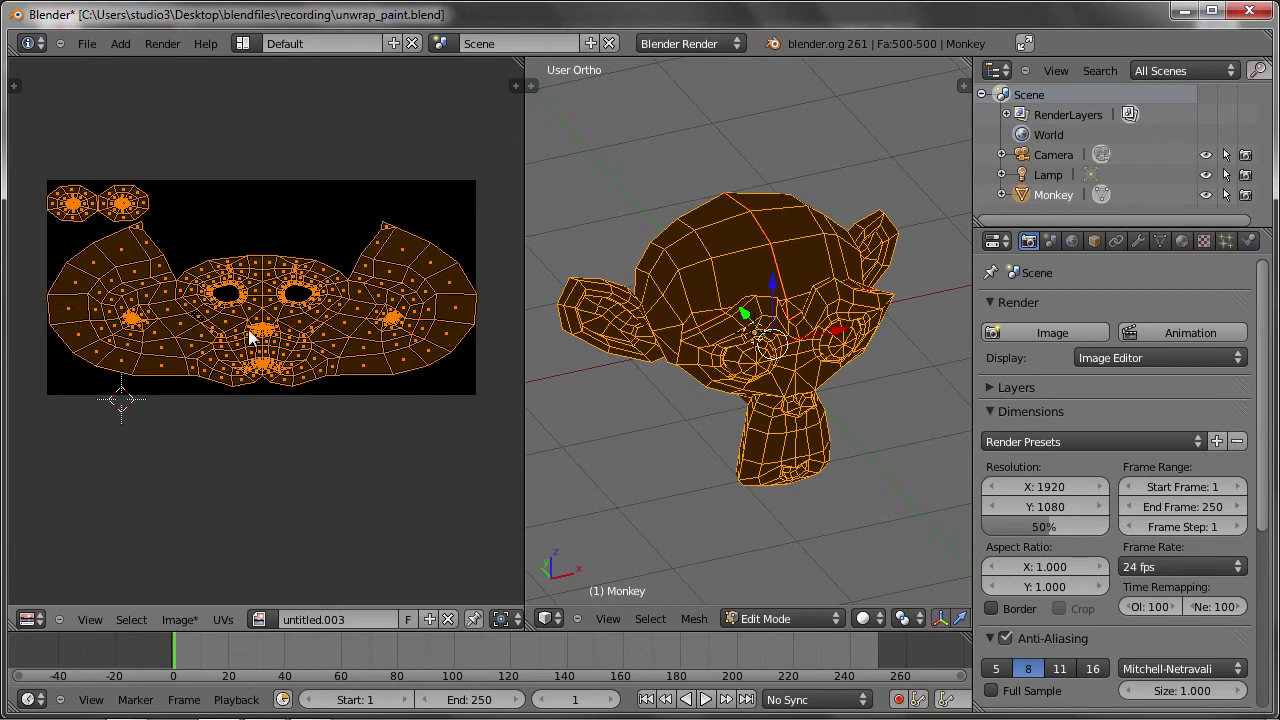
In Texture Paint mode, paint white strokes over the Monkey's face.
key("ctrl+Tab")
left_click_drag(712, 250, 786, 290)
middle_click_drag(786, 290, 822, 293)
mouse_move(822, 293)
left_mouse_down()
mouse_move(757, 329)
mouse_move(704, 256)
mouse_move(814, 329)
left_mouse_up()
mouse_move(814, 329)
middle_mouse_down()
mouse_move(784, 301)
mouse_move(777, 320)
middle_mouse_up()
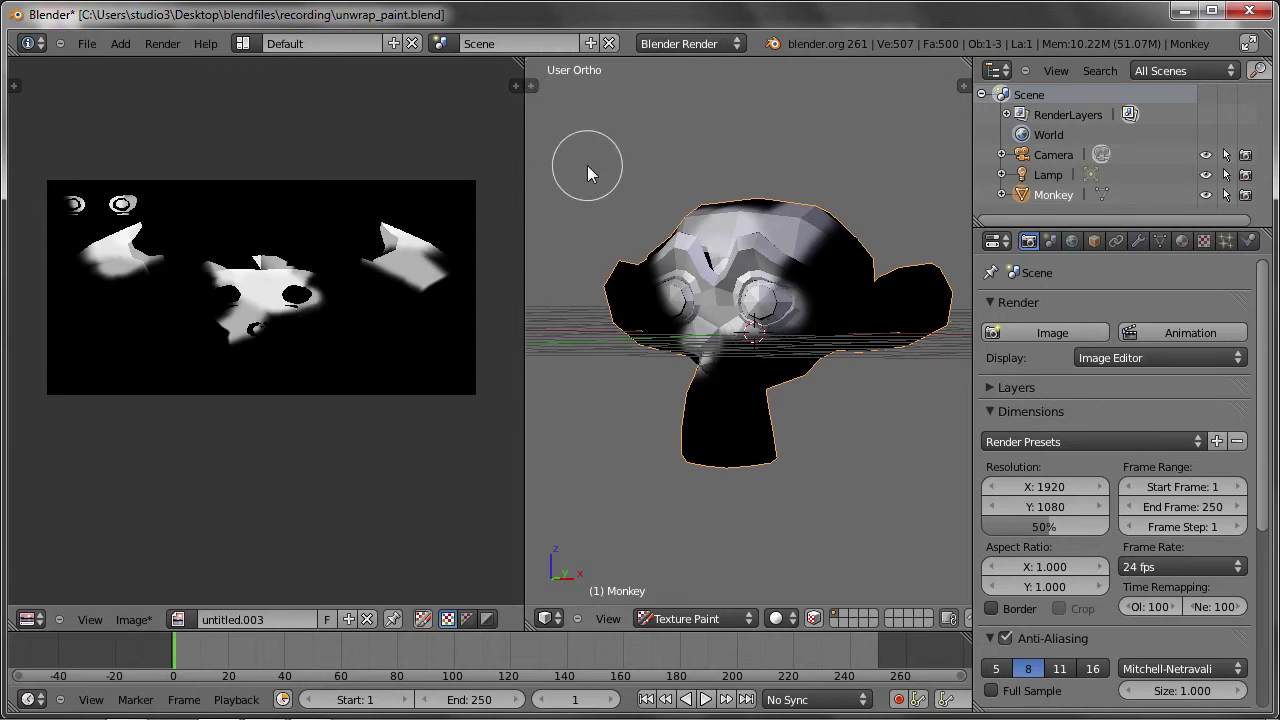
Show the Tool Shelf and toggle the Brush, Texture and Tool panels, leaving Brush expanded.
key("t")
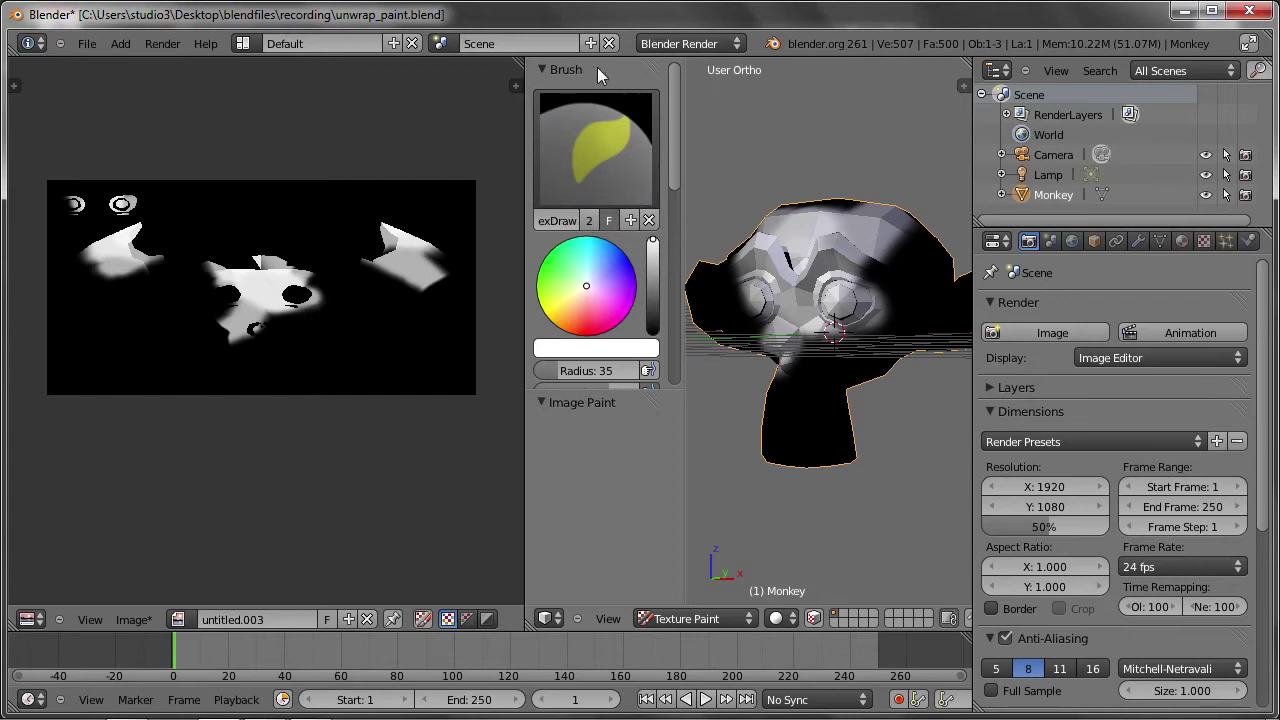
left_click(543, 66)
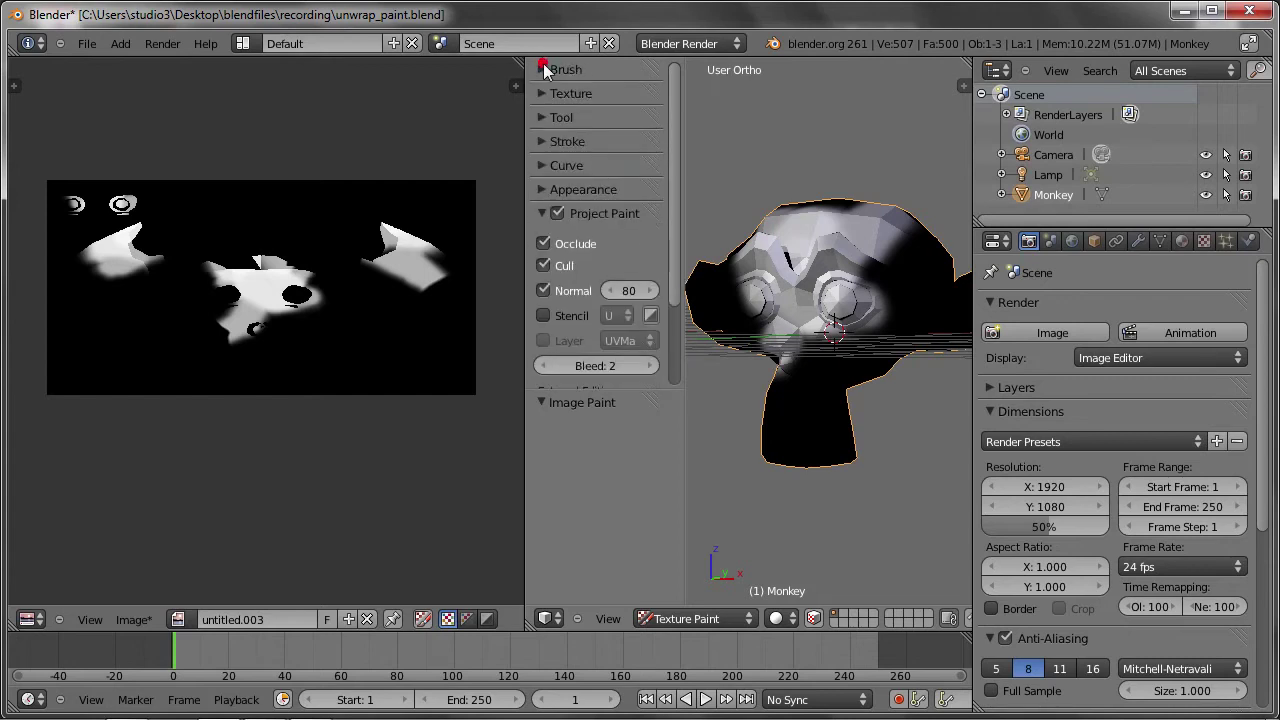
left_click(544, 91)
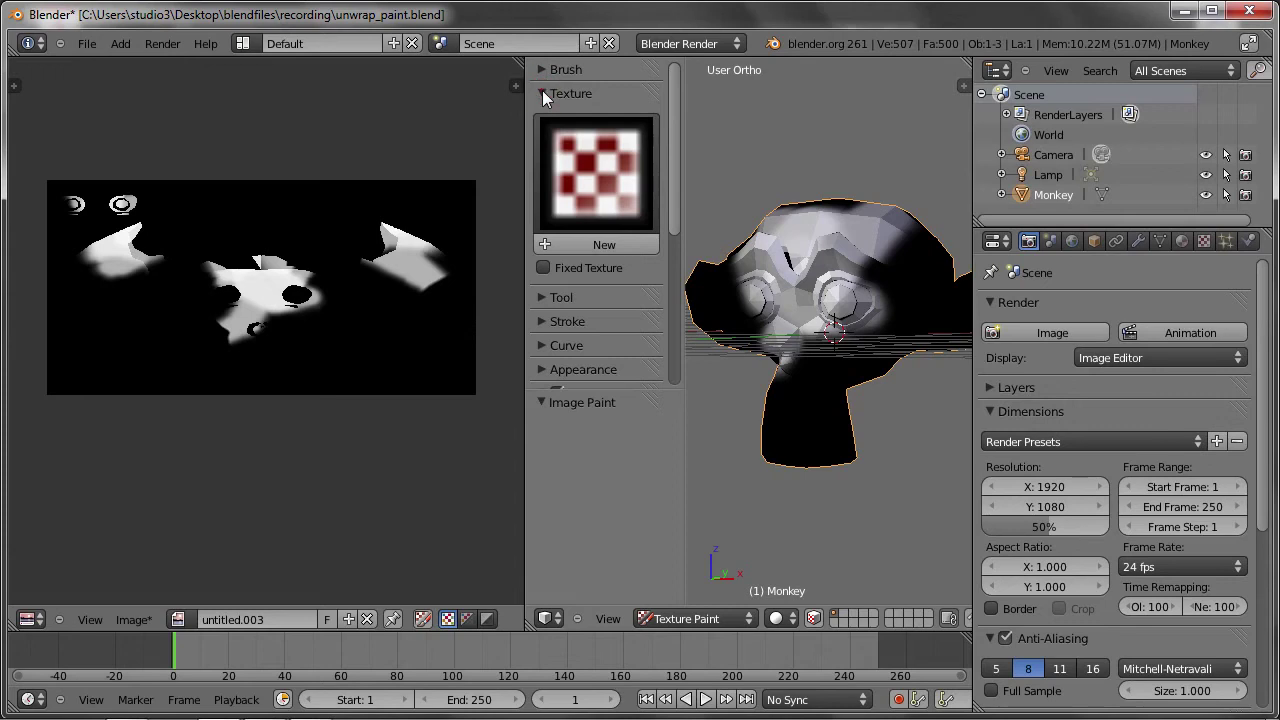
left_click(543, 91)
left_click(541, 118)
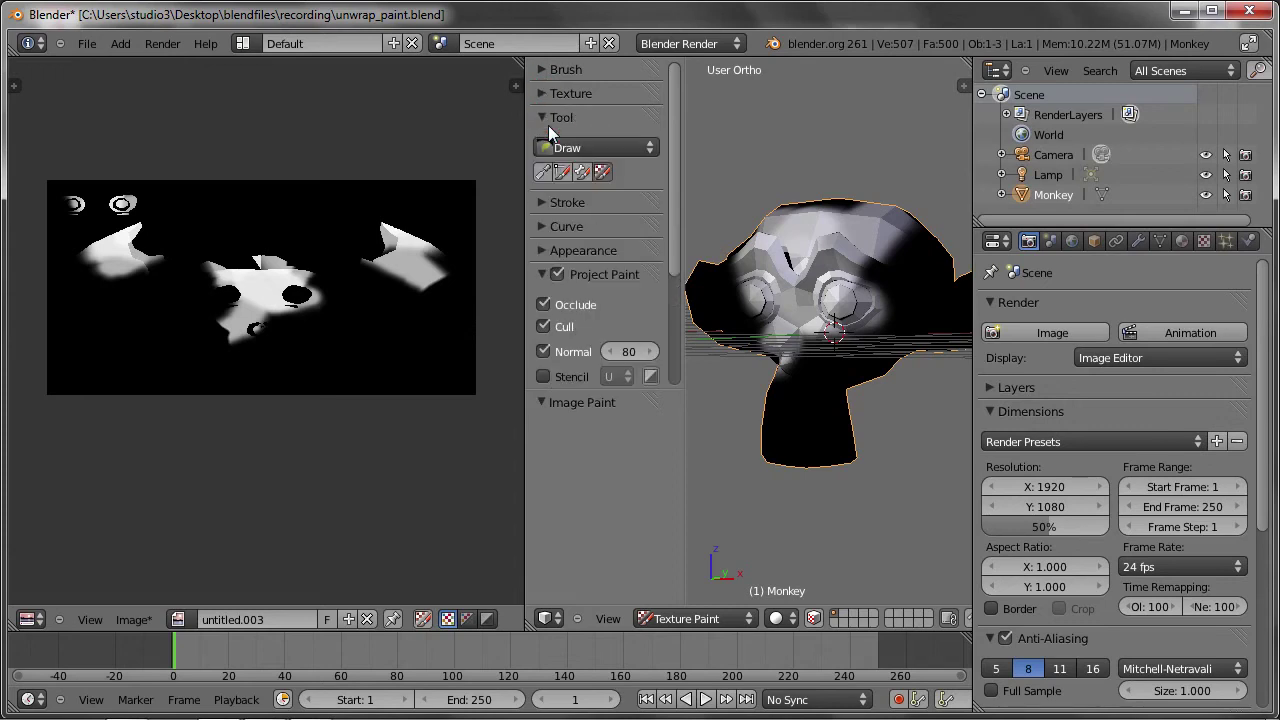
left_click(542, 118)
left_click(541, 69)
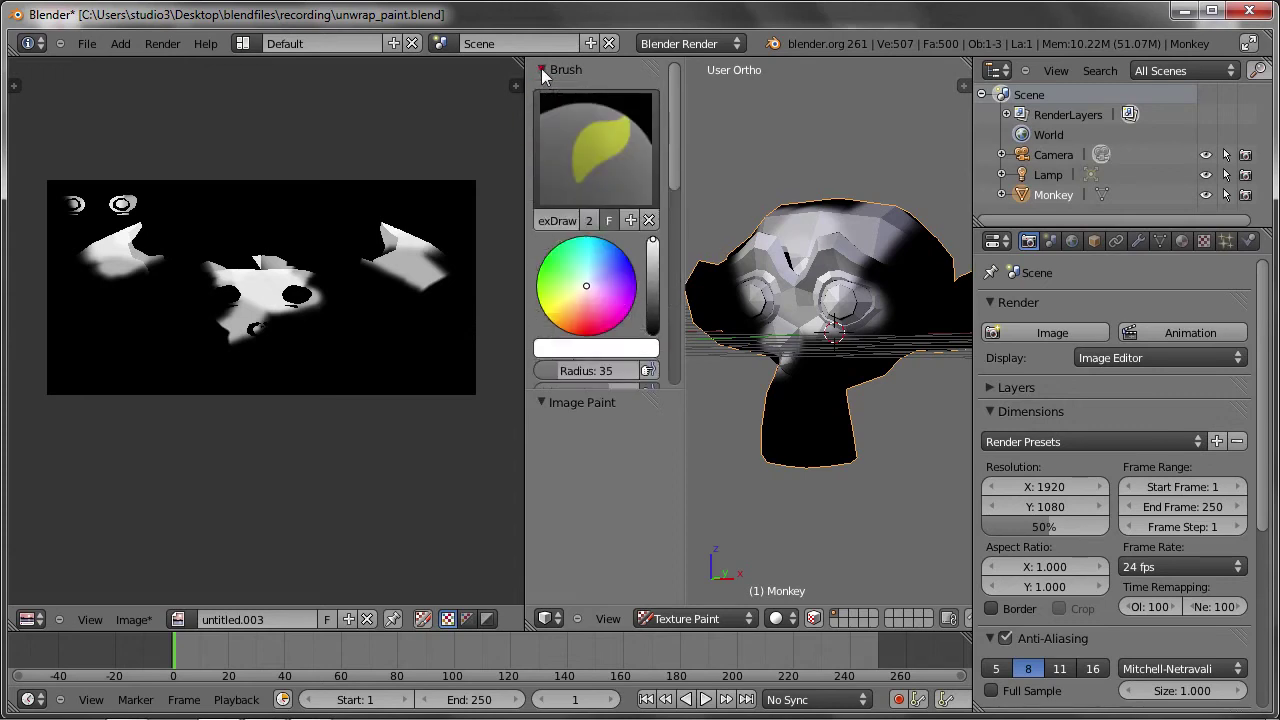
Choose the Smear brush and smudge the white face paint into softer shading.
left_click(602, 140)
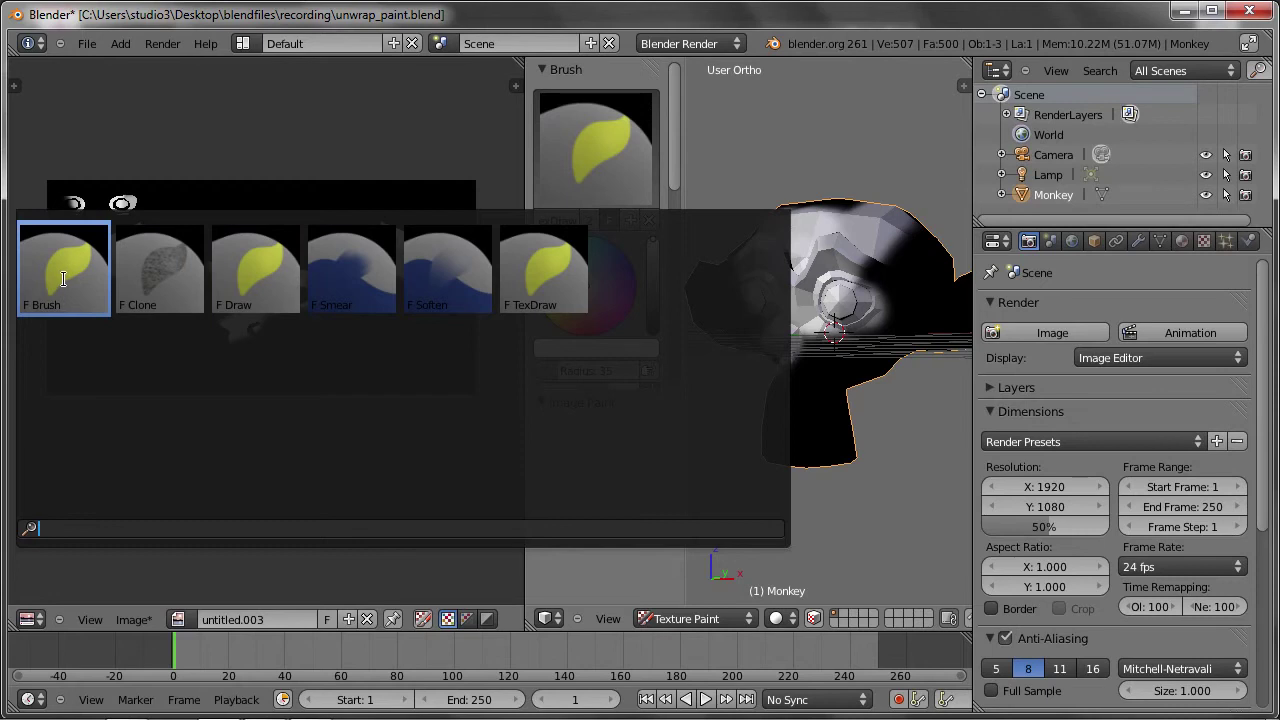
left_click(338, 280)
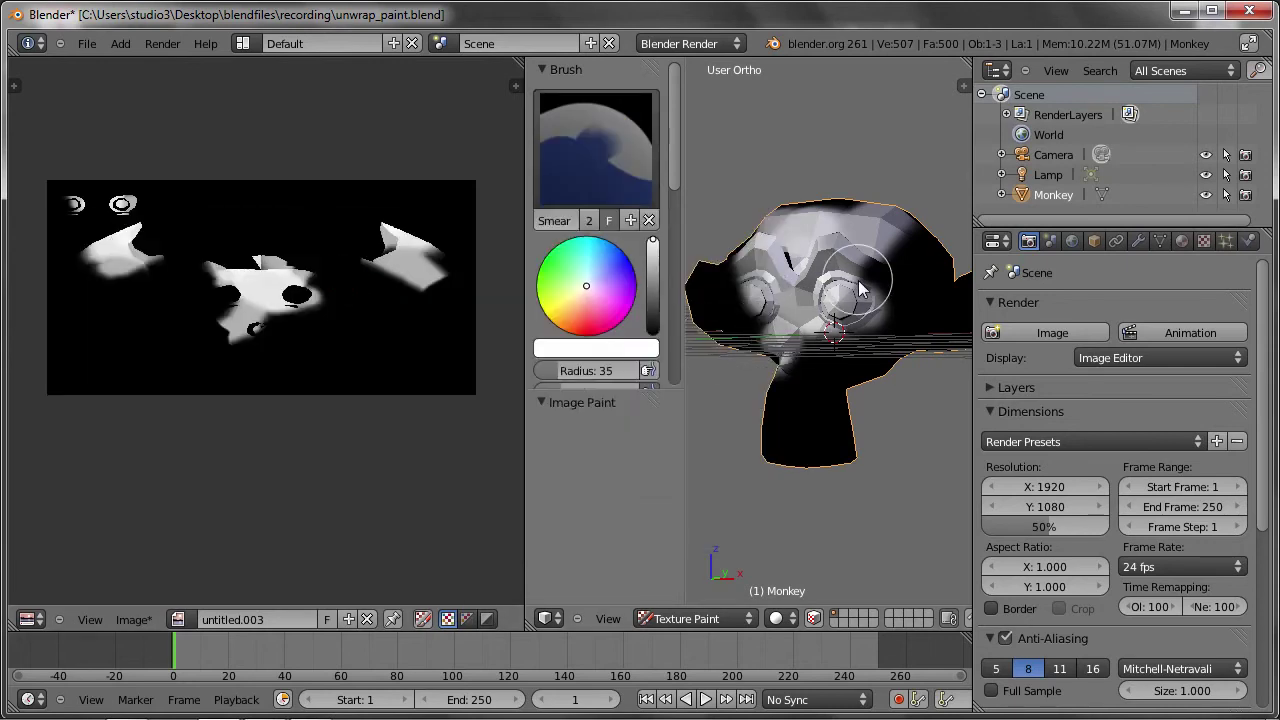
middle_click_drag(860, 290, 848, 282)
left_click_drag(813, 288, 805, 320)
scroll(805, 320, "up", 5)
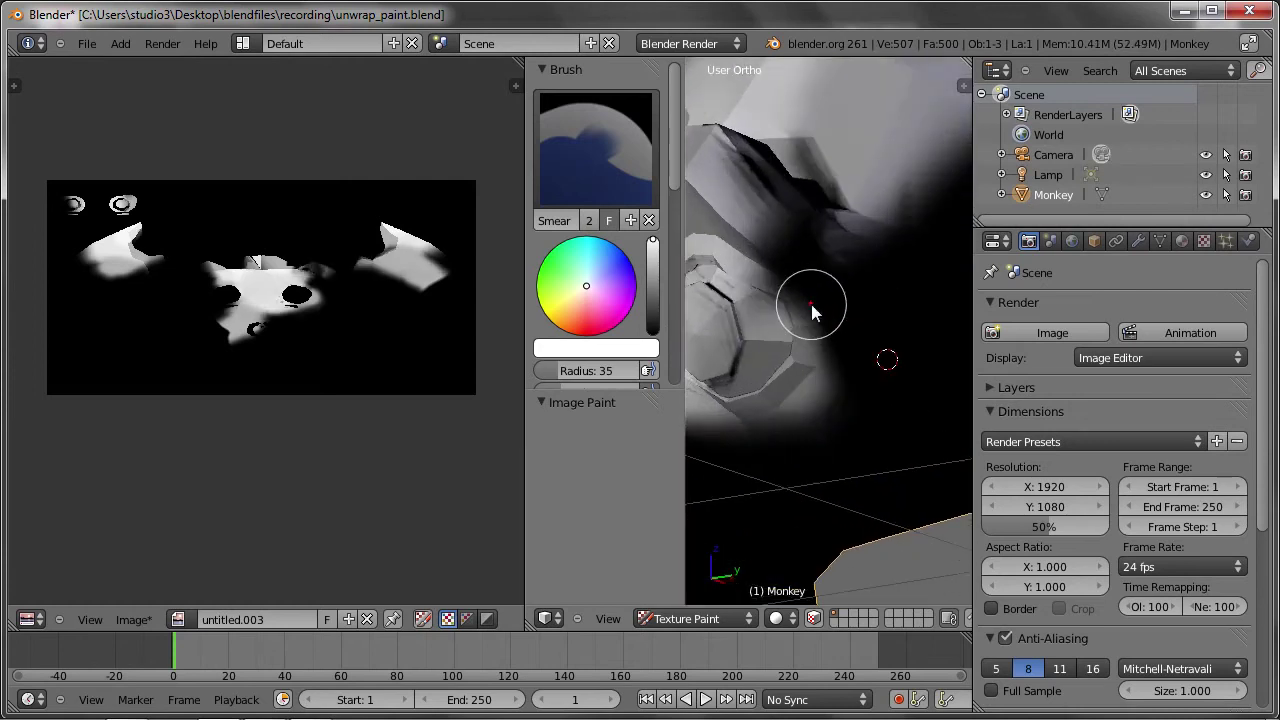
scroll(807, 333, "down", 3)
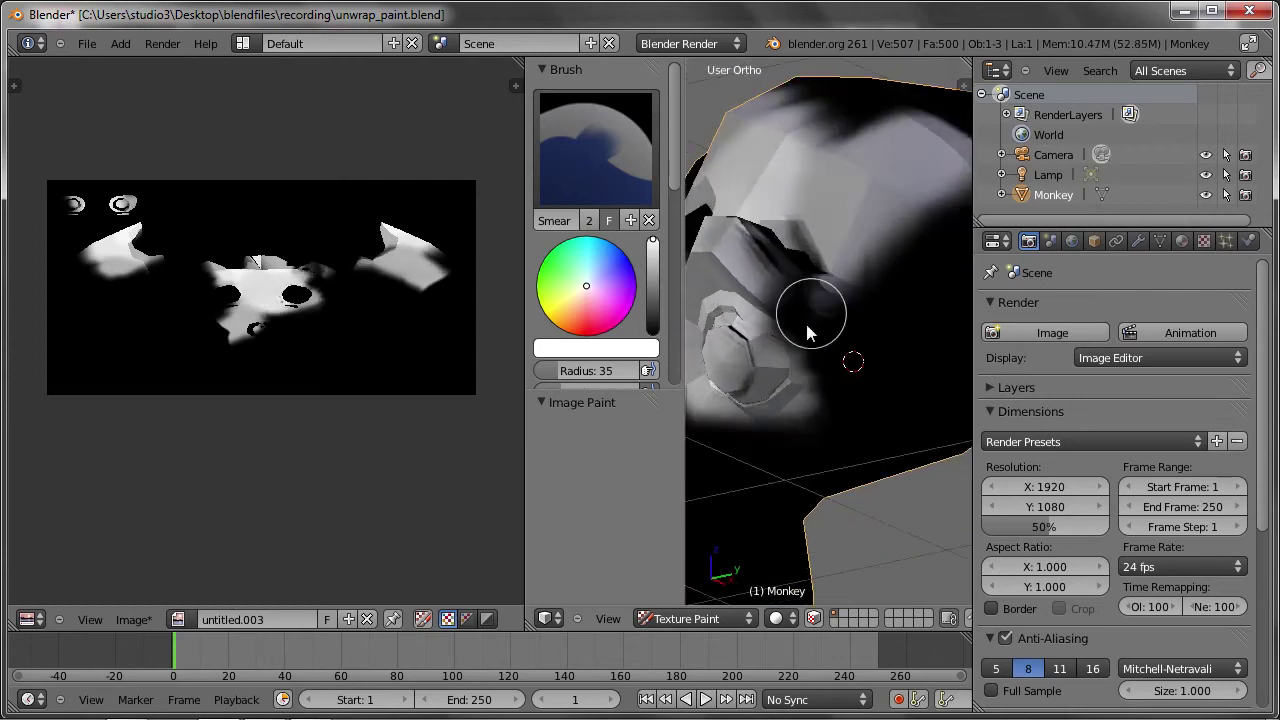
middle_click_drag(807, 326, 862, 233)
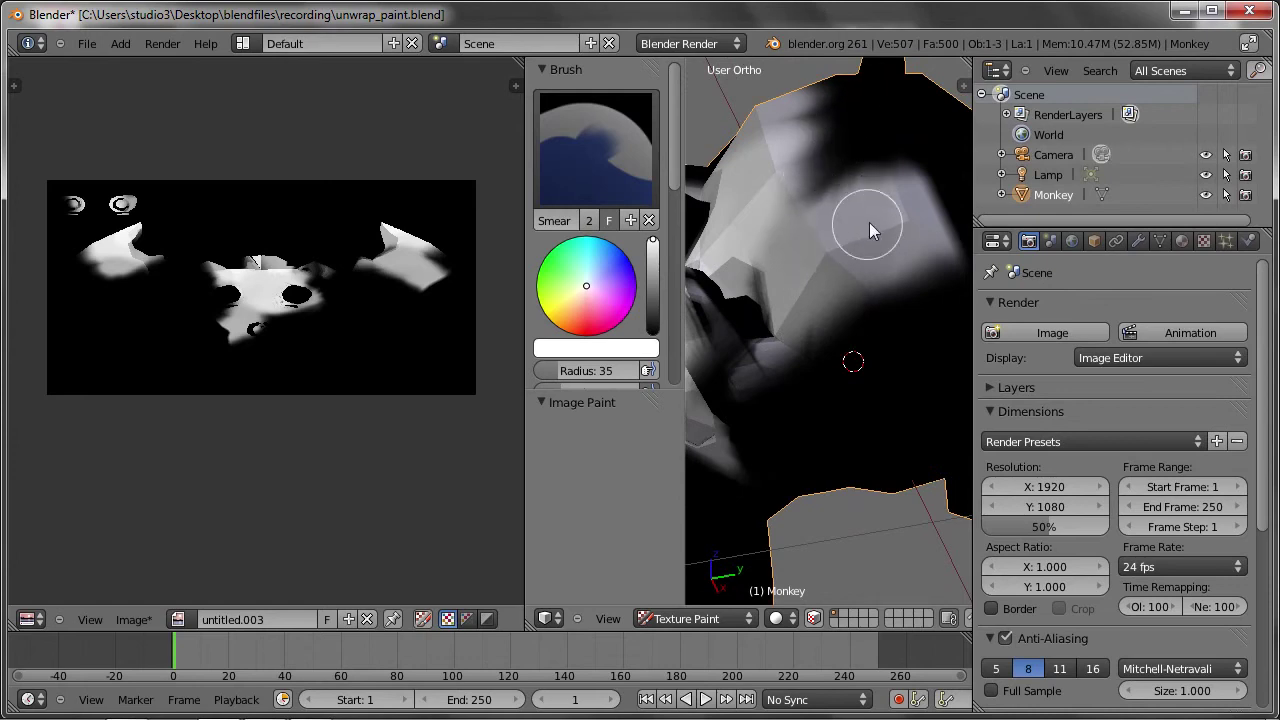
middle_click_drag(897, 186, 874, 245)
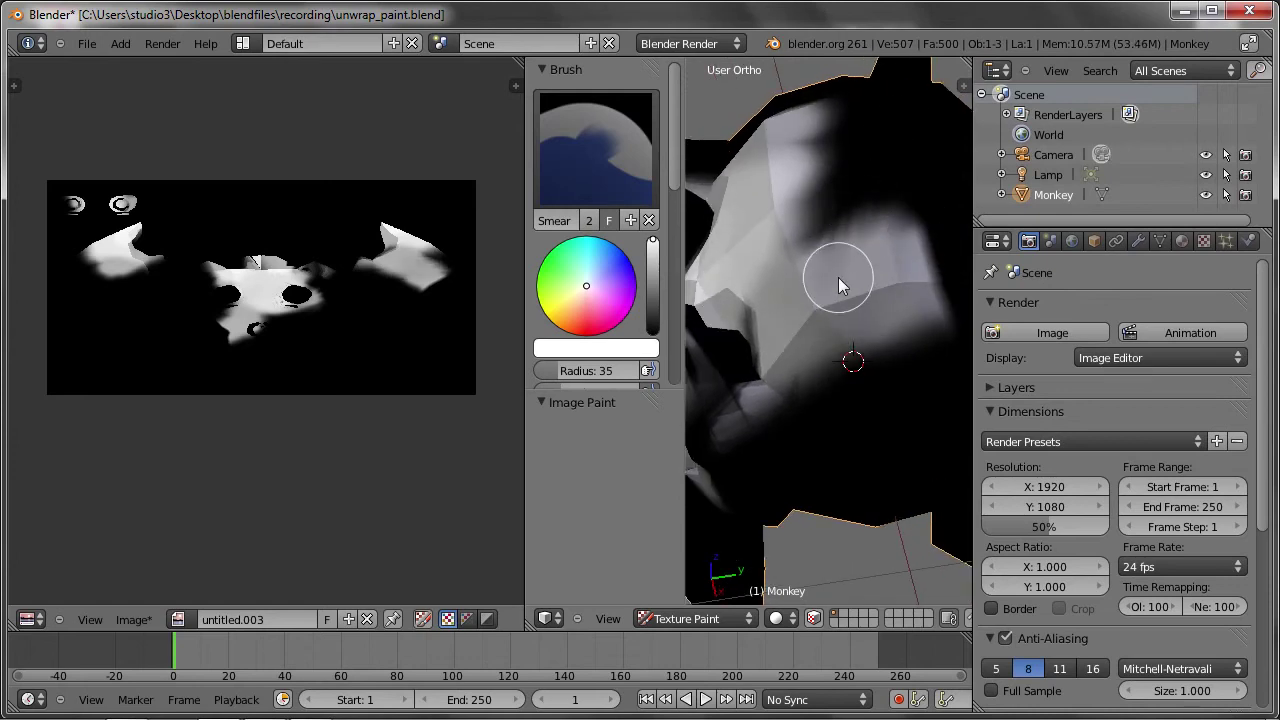
left_click(596, 148)
Switch back to the plain Brush and choose peach and pink paint colours, testing a peach stroke.
left_click(48, 298)
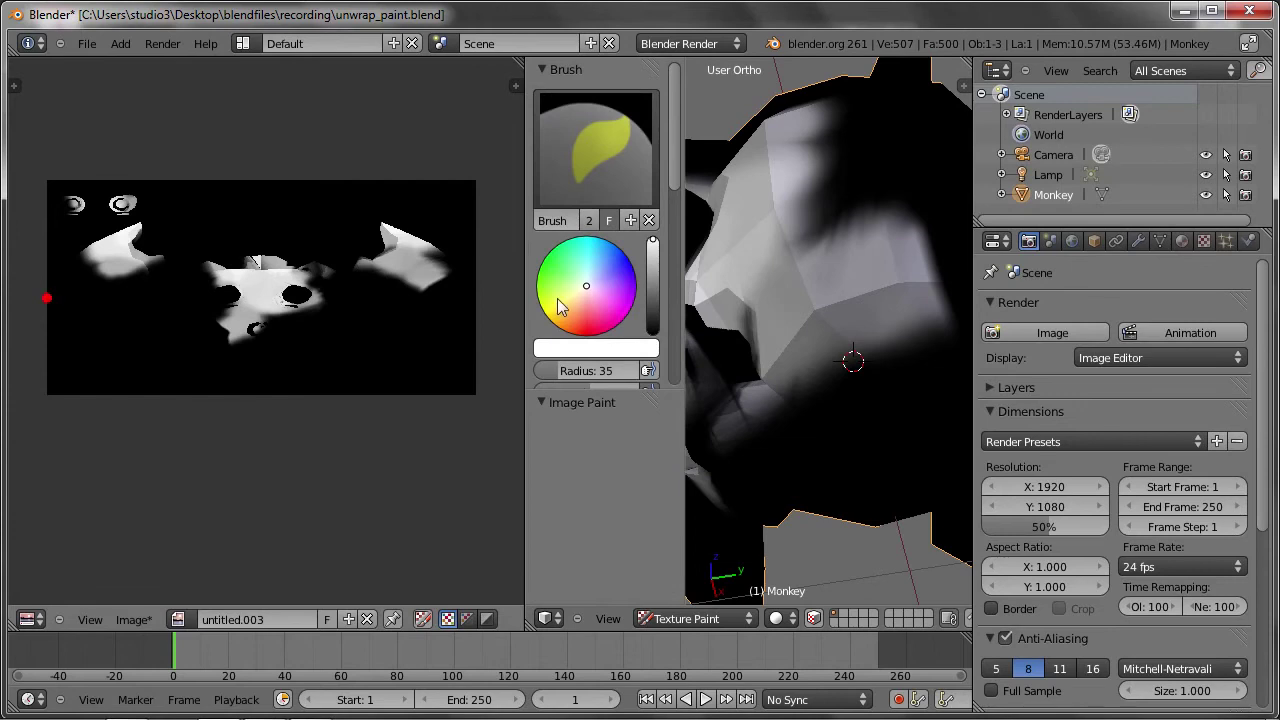
left_click(569, 321)
mouse_move(803, 222)
left_mouse_down()
mouse_move(830, 275)
mouse_move(855, 240)
mouse_move(909, 254)
mouse_move(800, 307)
mouse_move(781, 280)
left_mouse_up()
left_click(602, 332)
scroll(800, 300, "down", 3)
scroll(800, 307, "down", 2)
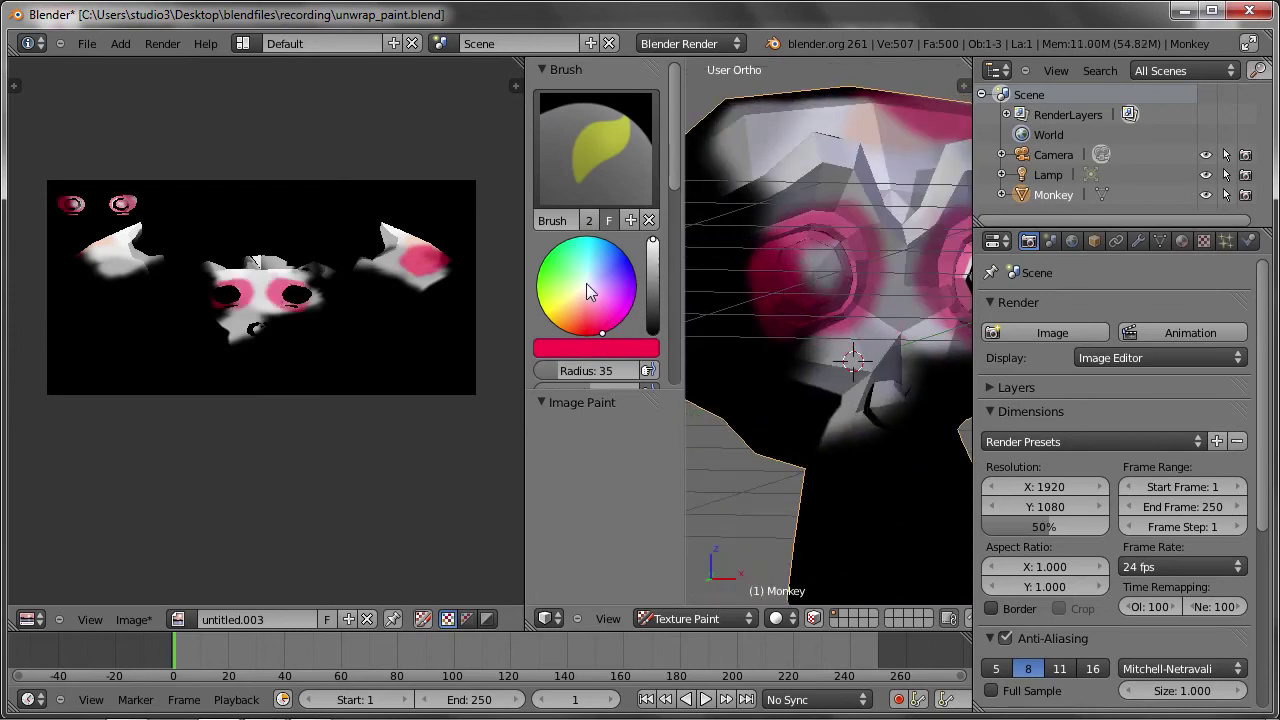
left_click(569, 304)
left_click(566, 318)
Paint peach over the forehead, left eye, sides and top of the head, then sample the pink.
mouse_move(770, 165)
left_mouse_down()
mouse_move(843, 263)
mouse_move(789, 355)
mouse_move(793, 379)
left_mouse_up()
scroll(793, 379, "down", 3)
middle_click_drag(785, 362, 784, 292)
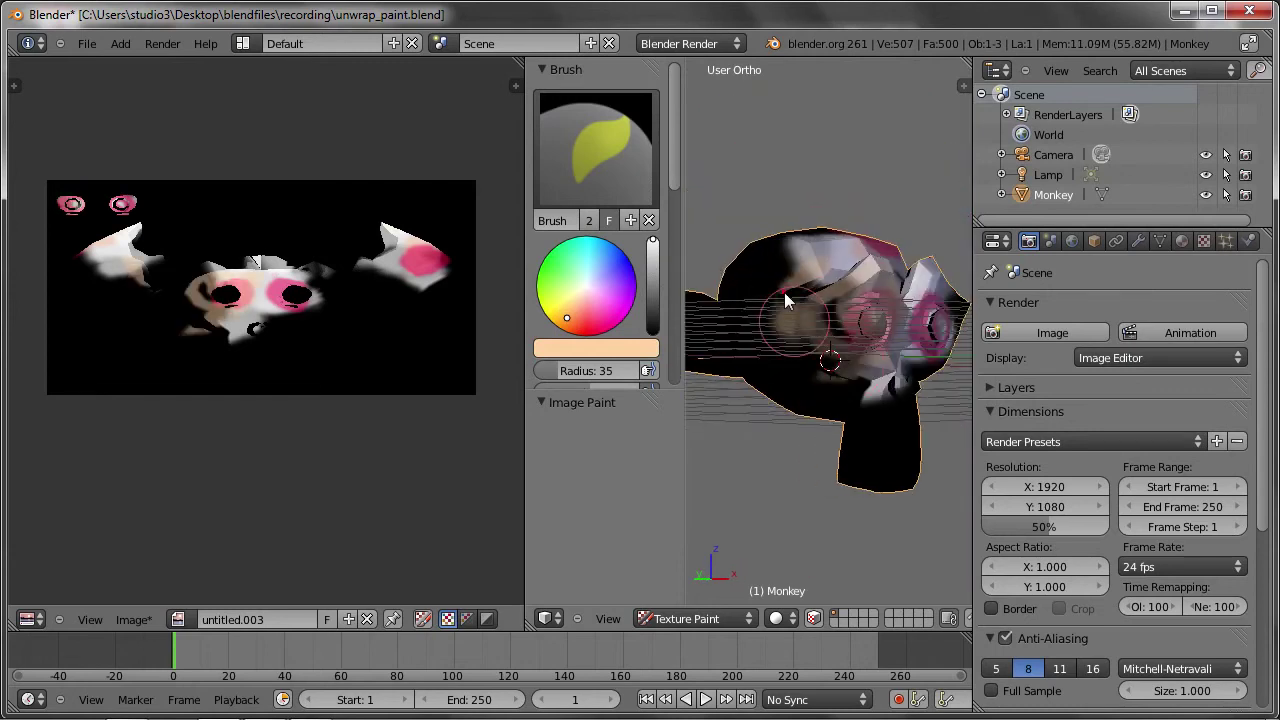
left_click_drag(810, 252, 785, 300)
mouse_move(785, 300)
middle_mouse_down()
mouse_move(800, 280)
mouse_move(811, 290)
middle_mouse_up()
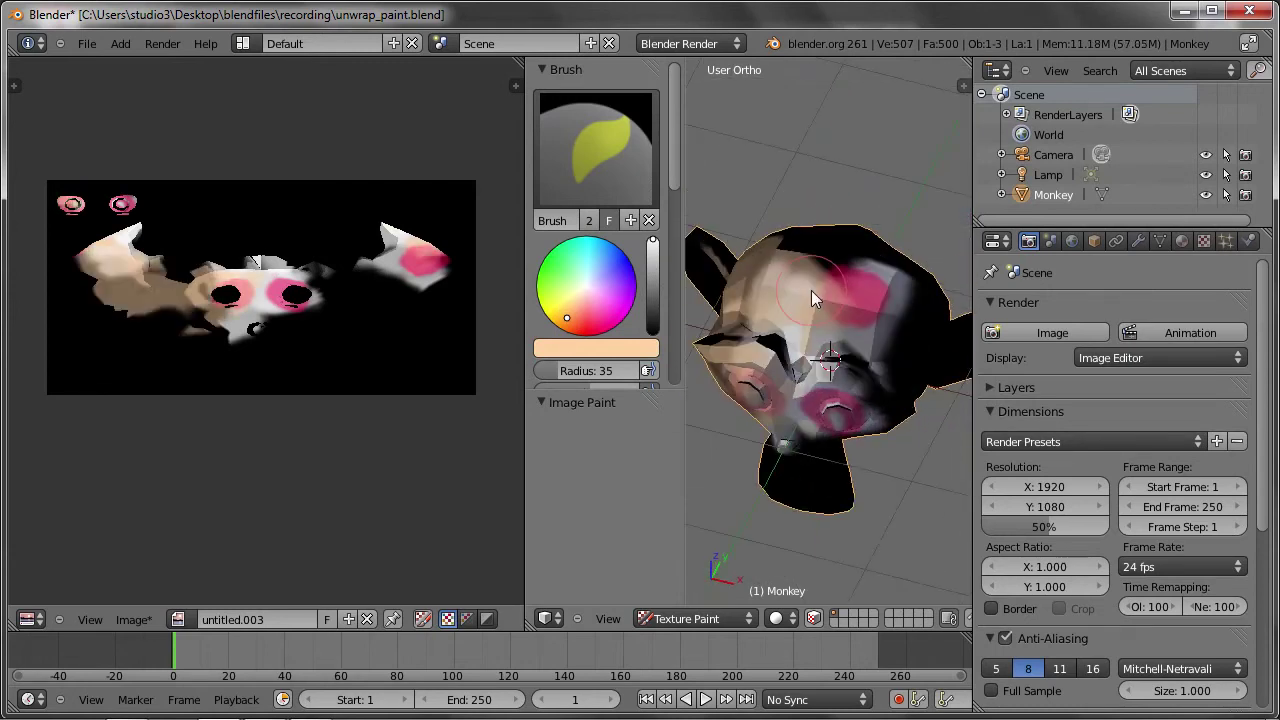
left_click_drag(878, 237, 818, 262)
scroll(837, 311, "up", 3)
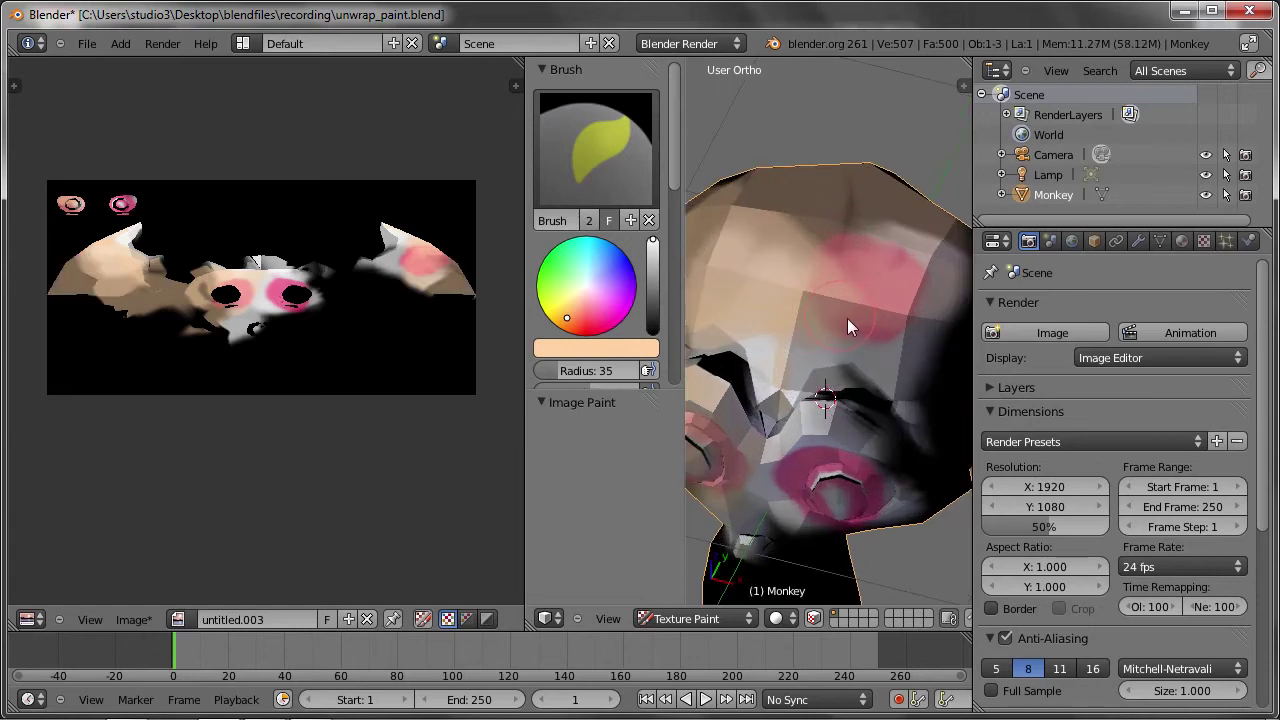
scroll(847, 318, "up", 2)
left_click_drag(819, 326, 839, 341)
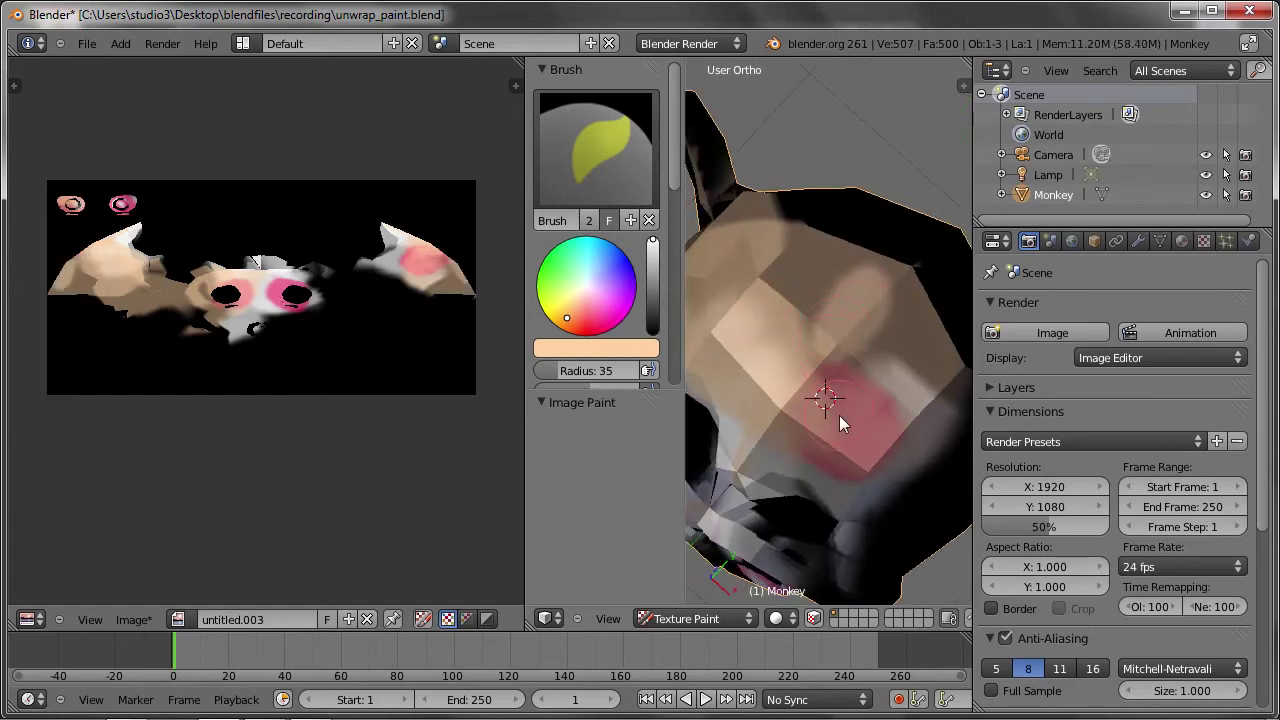
key("s")
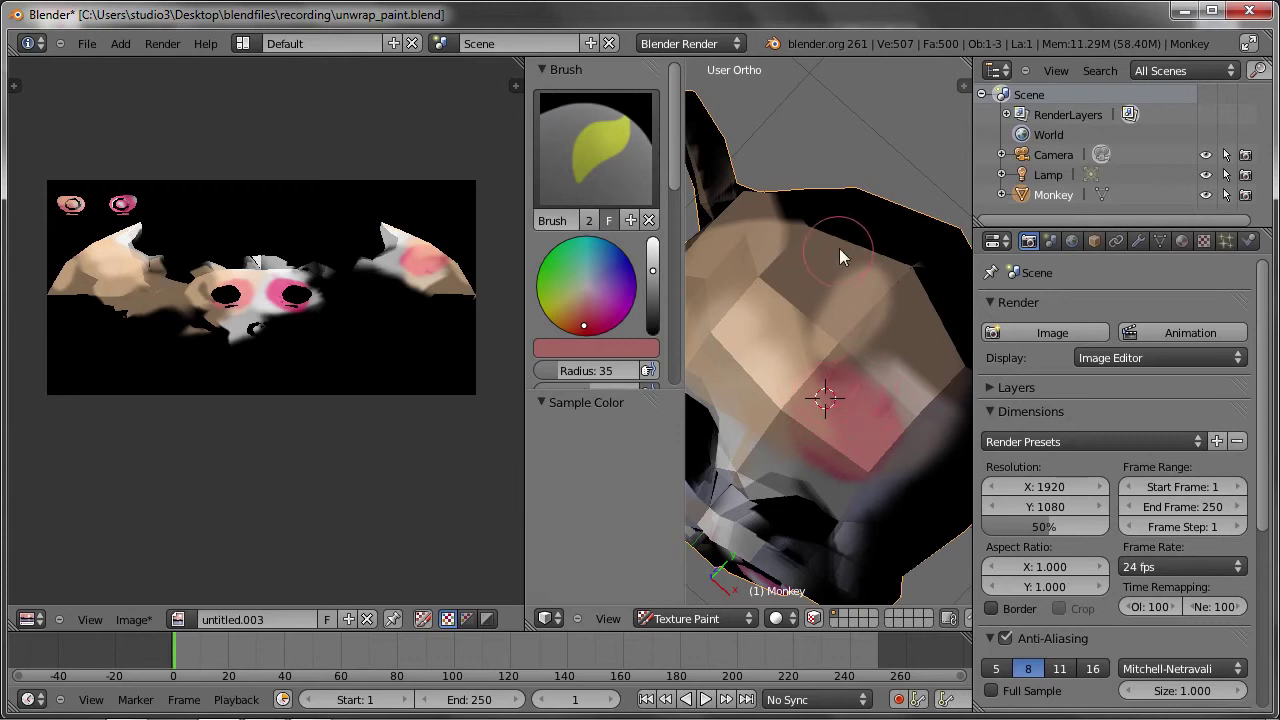
Switch to black, raise strength to 1.000, and paint dark strokes on the head and face.
key("s")
mouse_move(755, 400)
left_mouse_down()
mouse_move(790, 366)
mouse_move(803, 321)
left_mouse_up()
left_click_drag(786, 380, 770, 360)
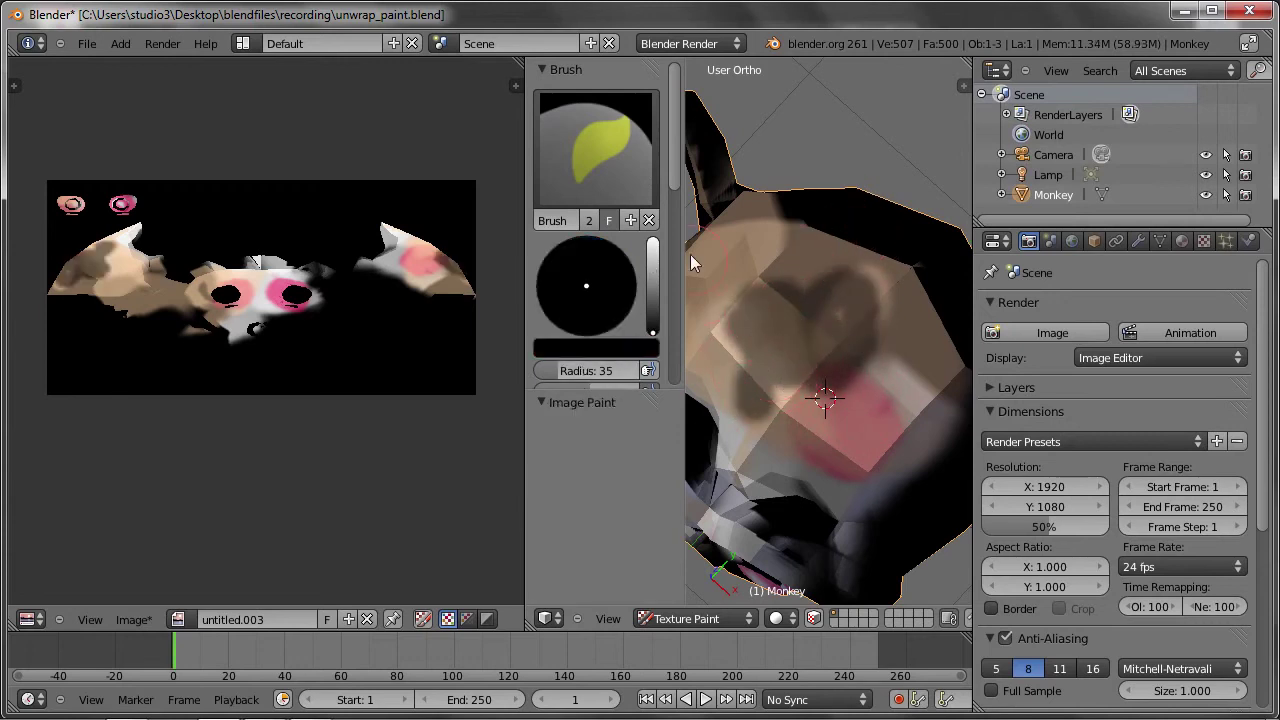
scroll(612, 277, "down", 1)
scroll(612, 277, "down", 2)
scroll(612, 277, "down", 1)
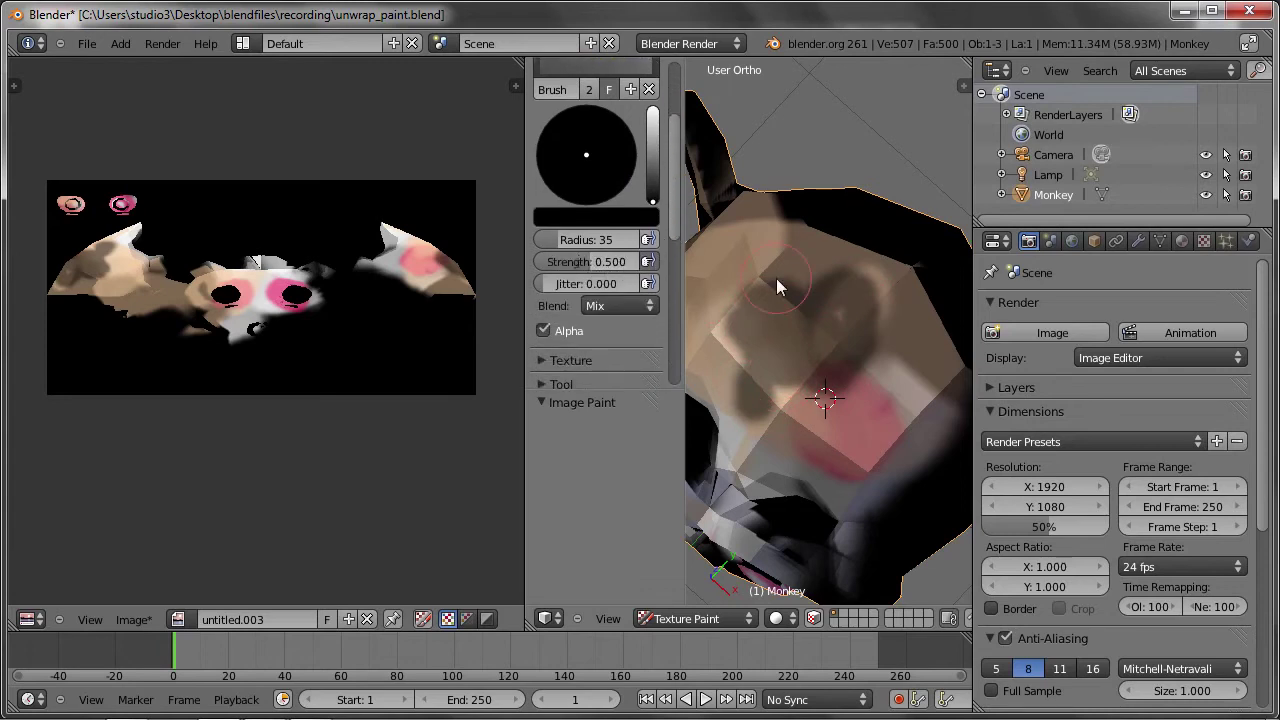
left_click_drag(580, 259, 677, 271)
mouse_move(817, 289)
left_mouse_down()
mouse_move(815, 352)
mouse_move(789, 320)
left_mouse_up()
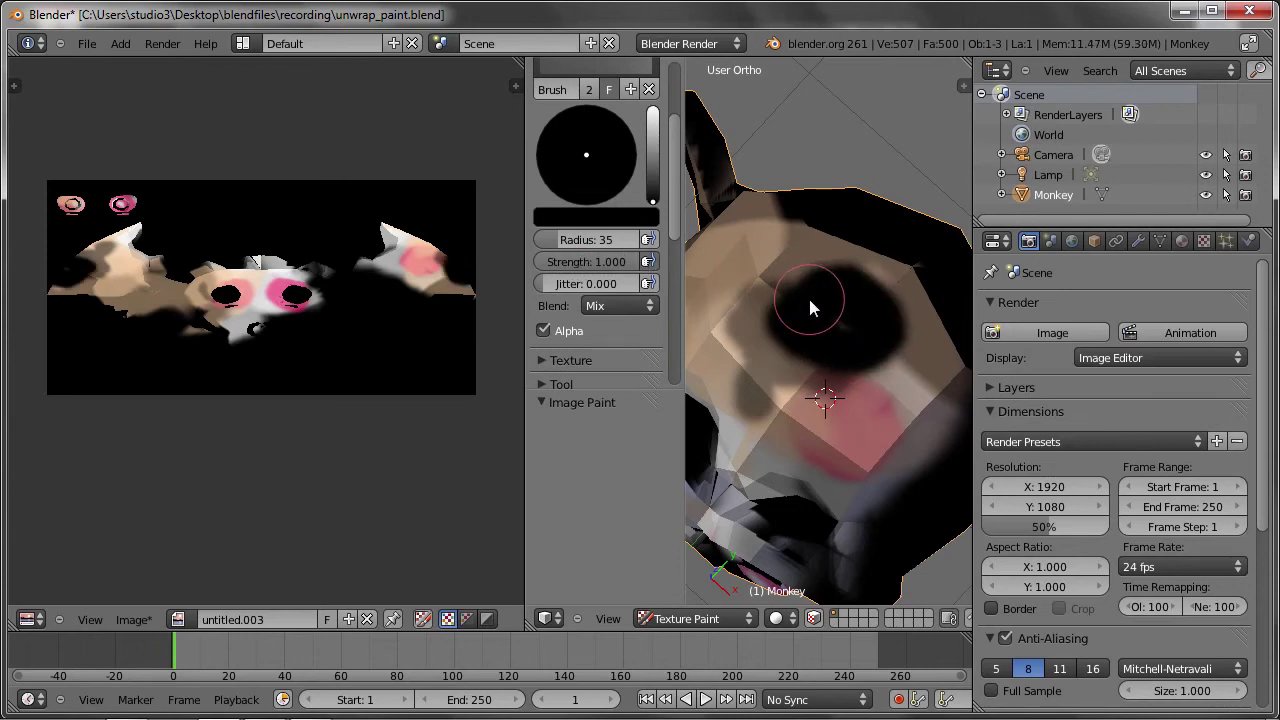
left_click_drag(808, 308, 842, 450)
Paint black areas and dots, resizing the brush through radii 168, 38, 23, 9 and 58.
key("f")
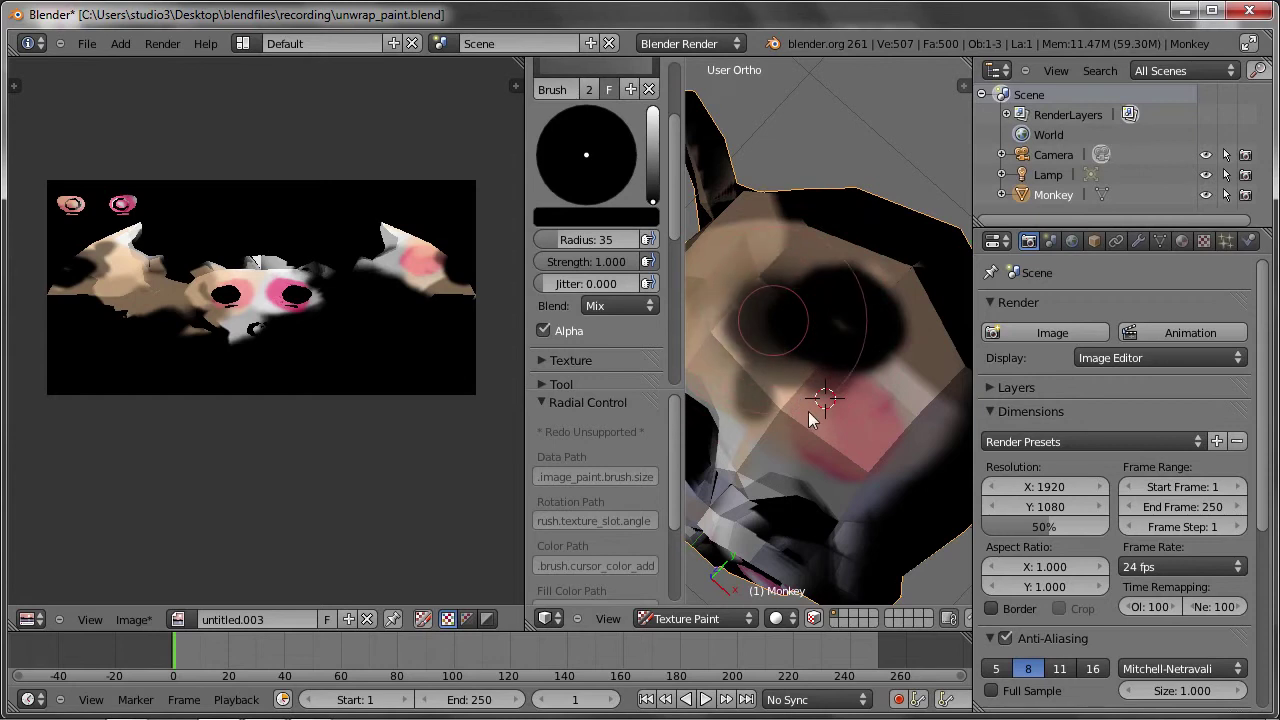
left_click(846, 450)
mouse_move(846, 450)
left_mouse_down()
mouse_move(833, 335)
mouse_move(838, 426)
left_mouse_up()
key("f")
left_click(867, 253)
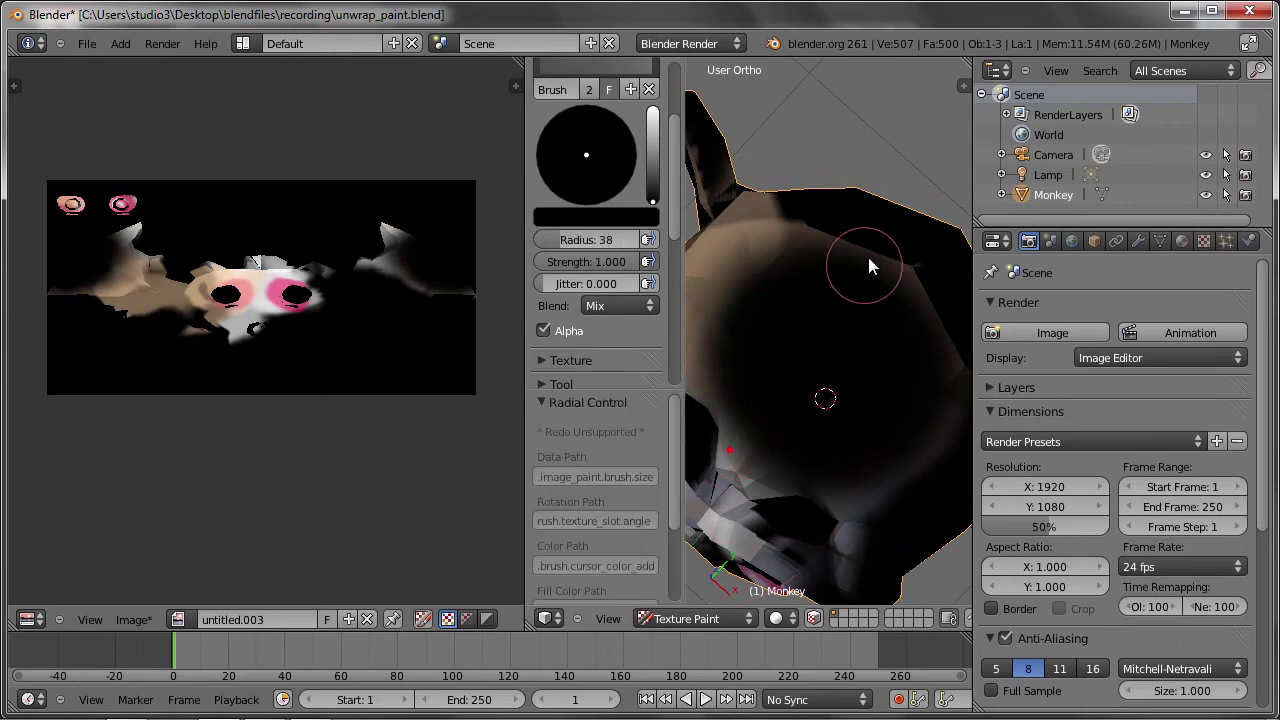
key("f")
left_click(757, 288)
key("f")
left_click(743, 283)
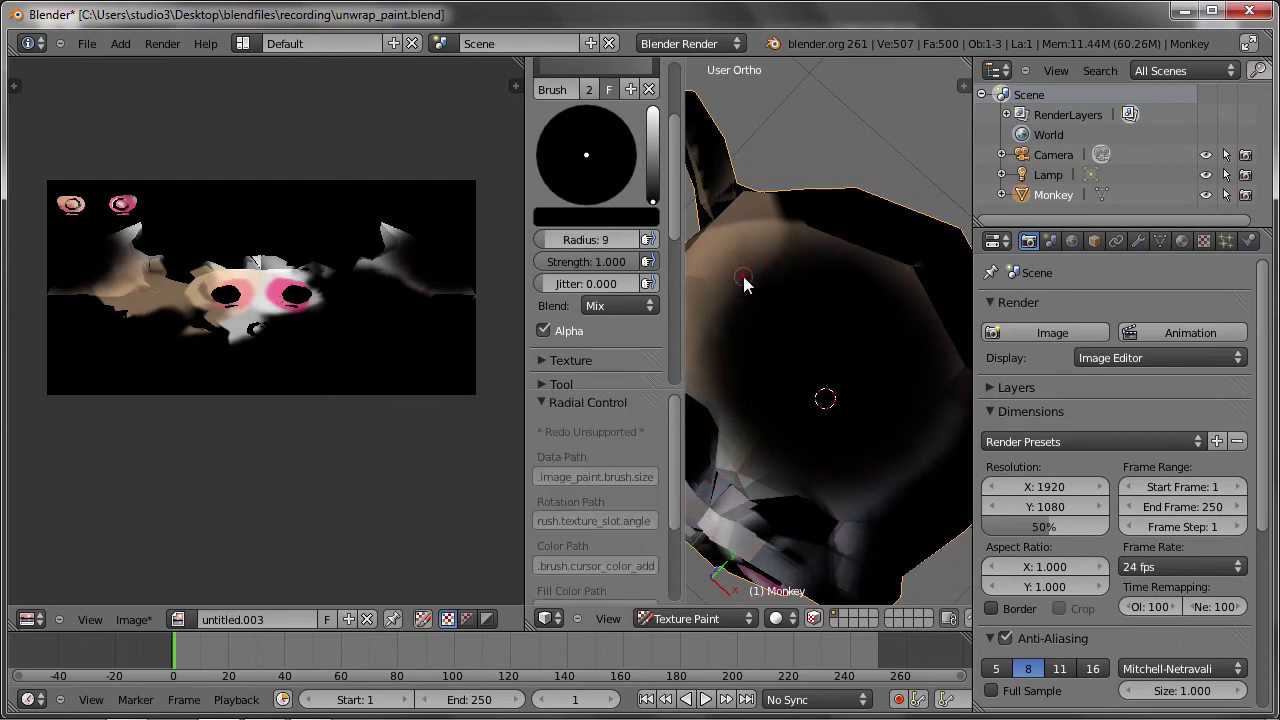
left_click(695, 260)
left_click_drag(543, 240, 600, 240)
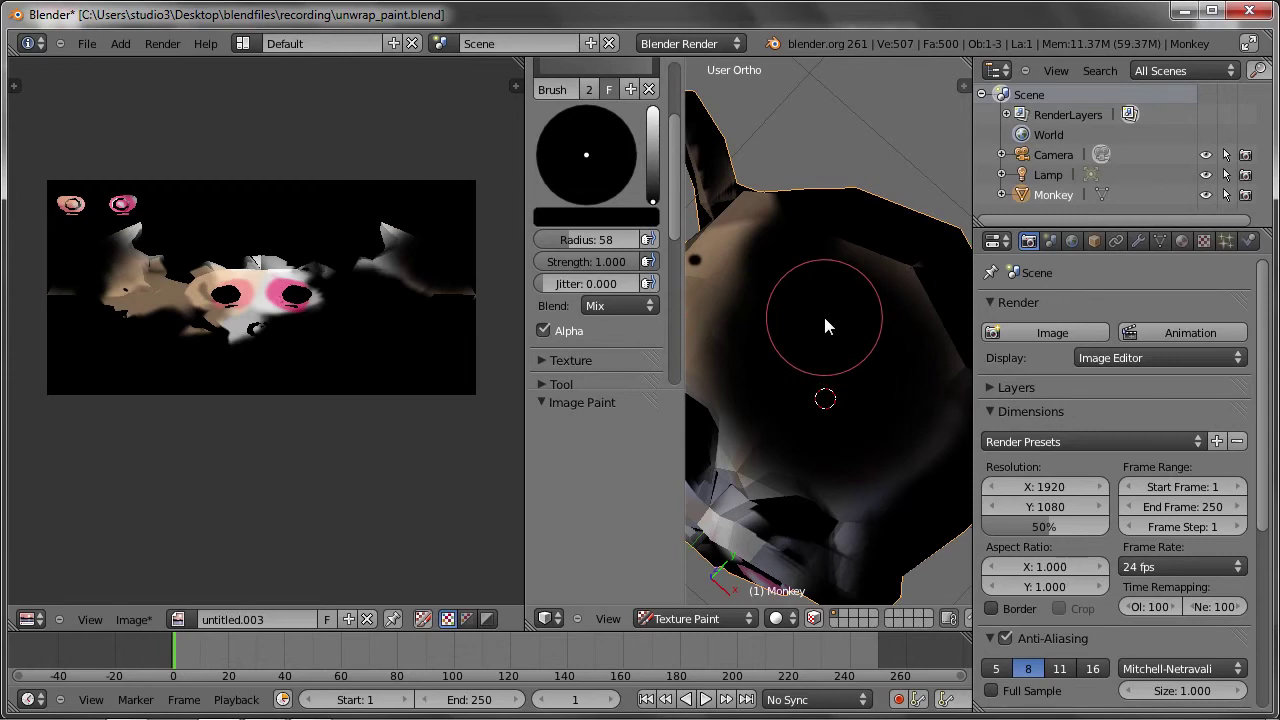
left_click_drag(824, 326, 790, 367)
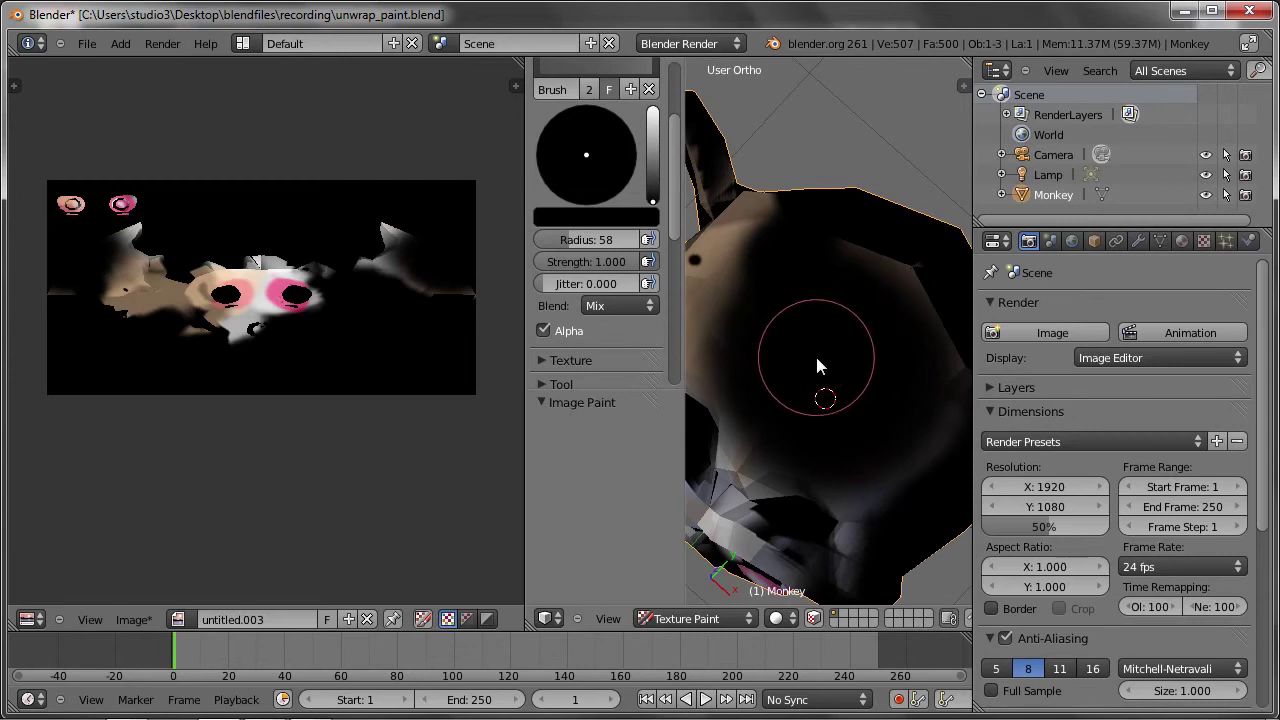
middle_click_drag(820, 375, 804, 451, "shift")
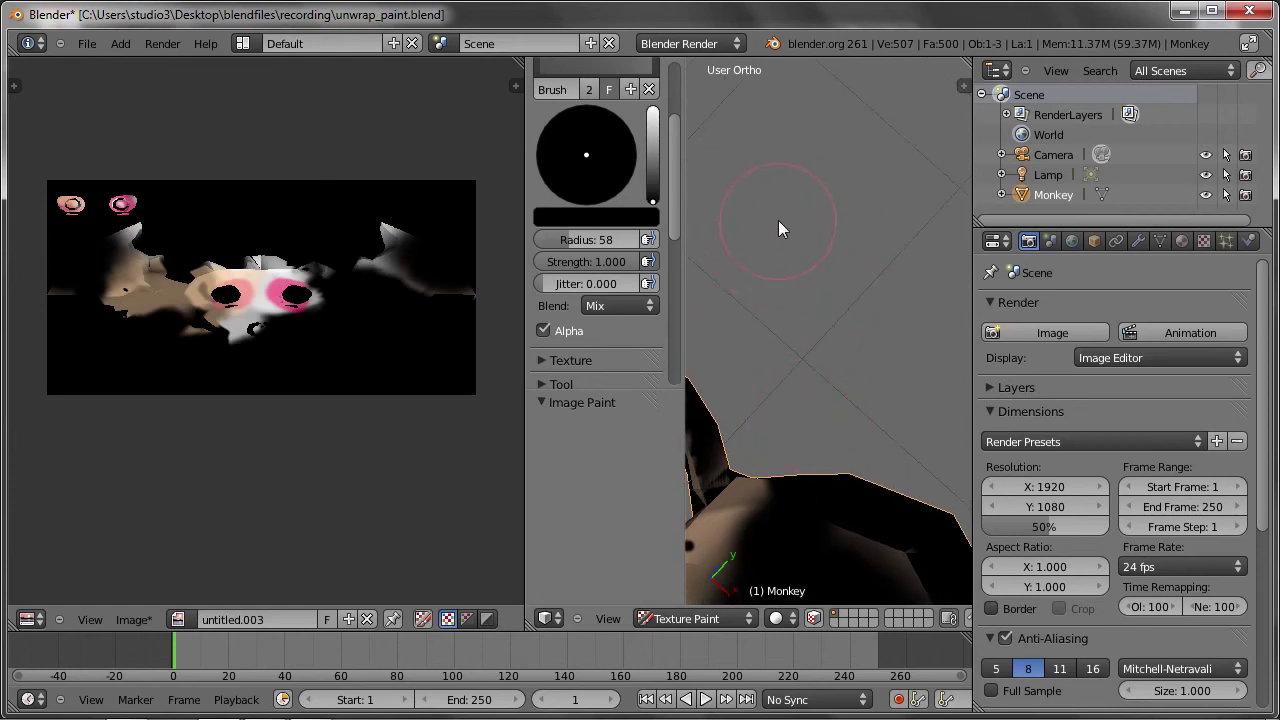
Set the brush radius to 41 with very low strength and paint a dark stroke on the head.
key("f")
left_click(751, 247)
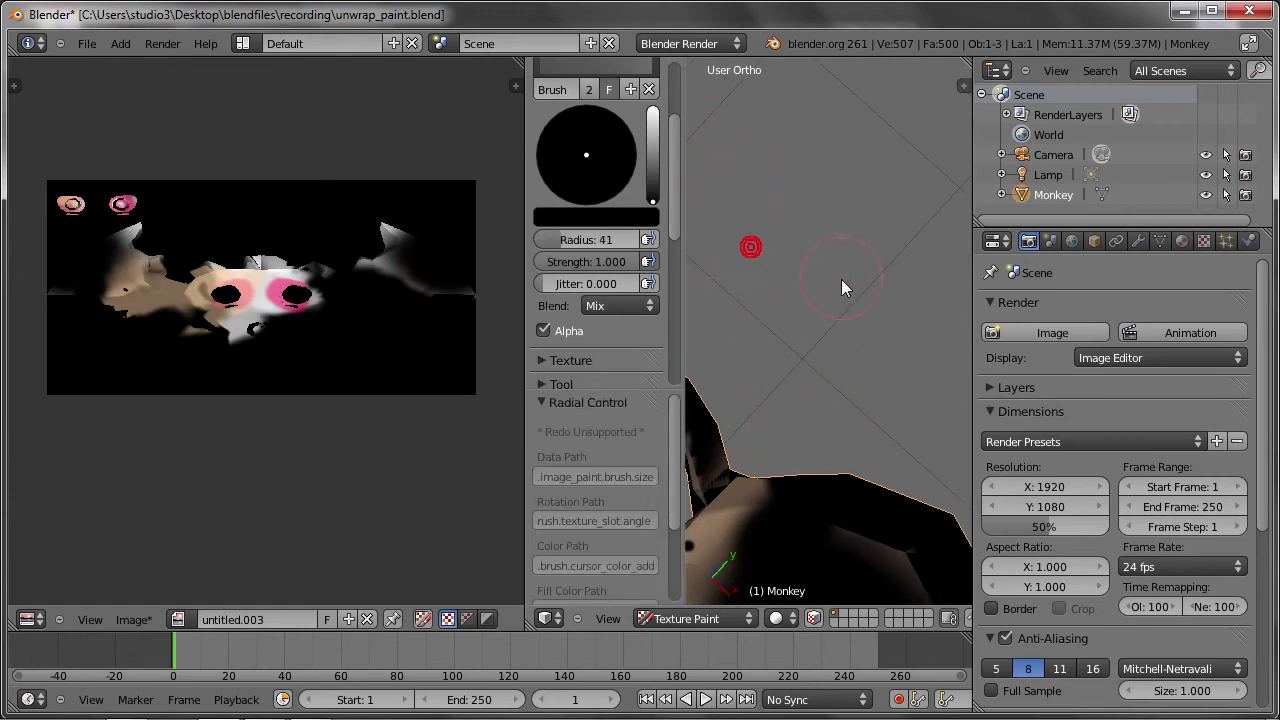
key("f")
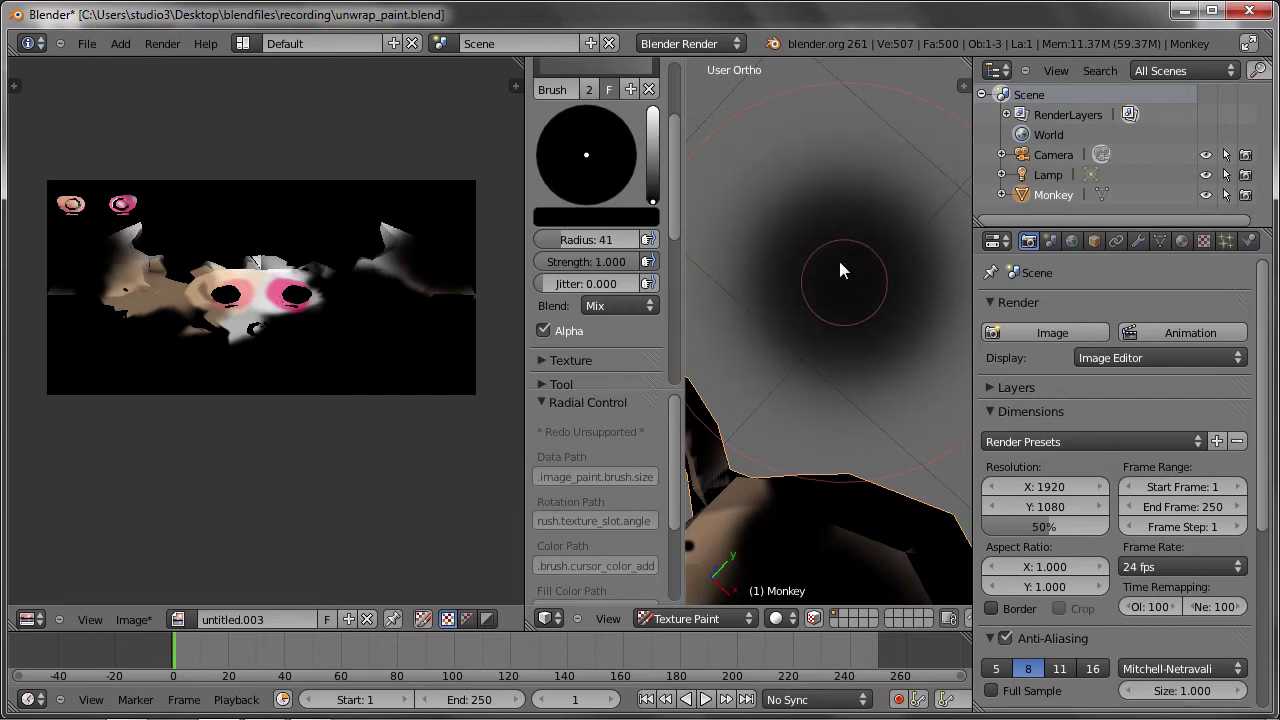
left_click(888, 469)
middle_click_drag(880, 437, 798, 402)
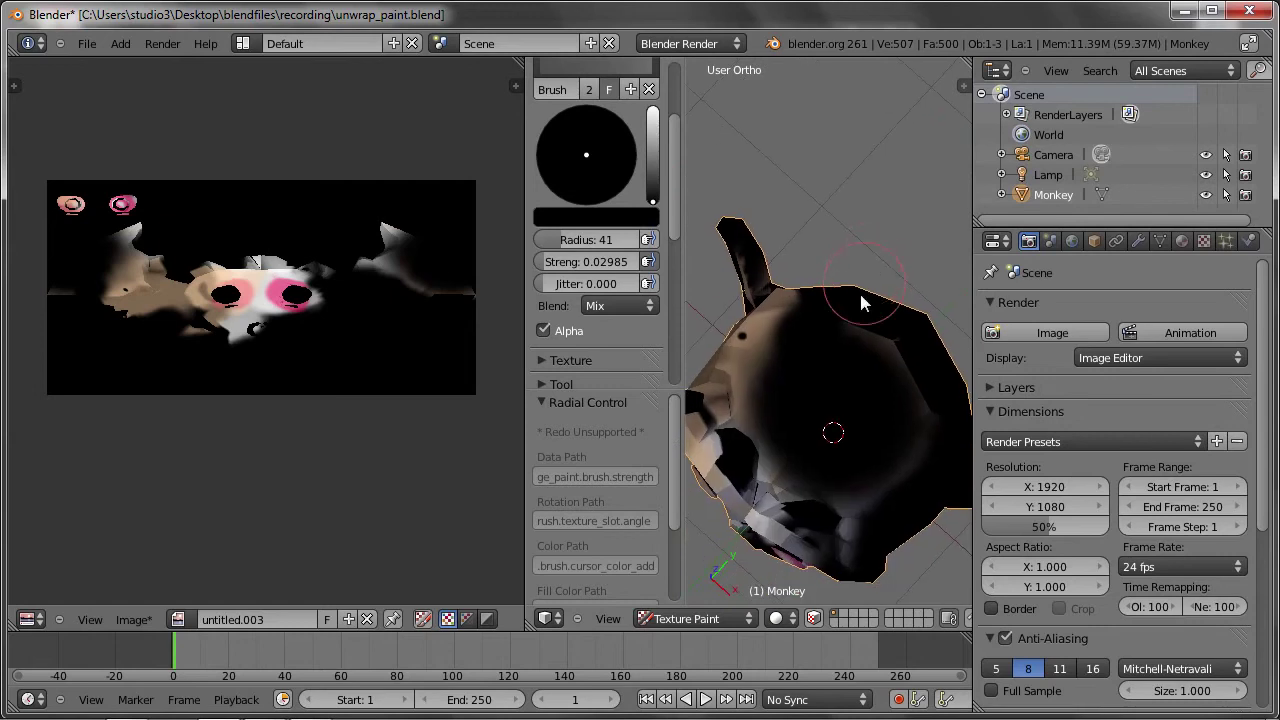
left_click(768, 352)
middle_click_drag(768, 352, 820, 338)
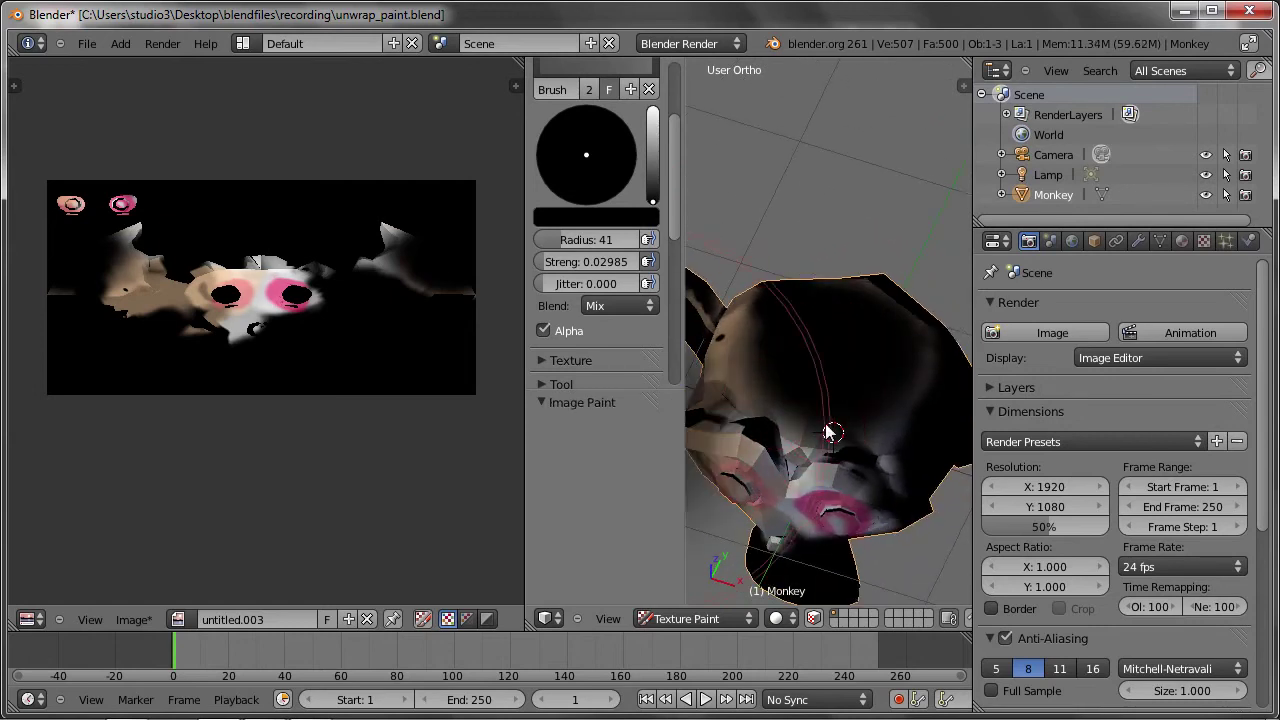
Darken the face and eyes at strength 0.199, then the snout and eye area at 1.000.
key("shift+f")
left_click_drag(815, 440, 806, 450)
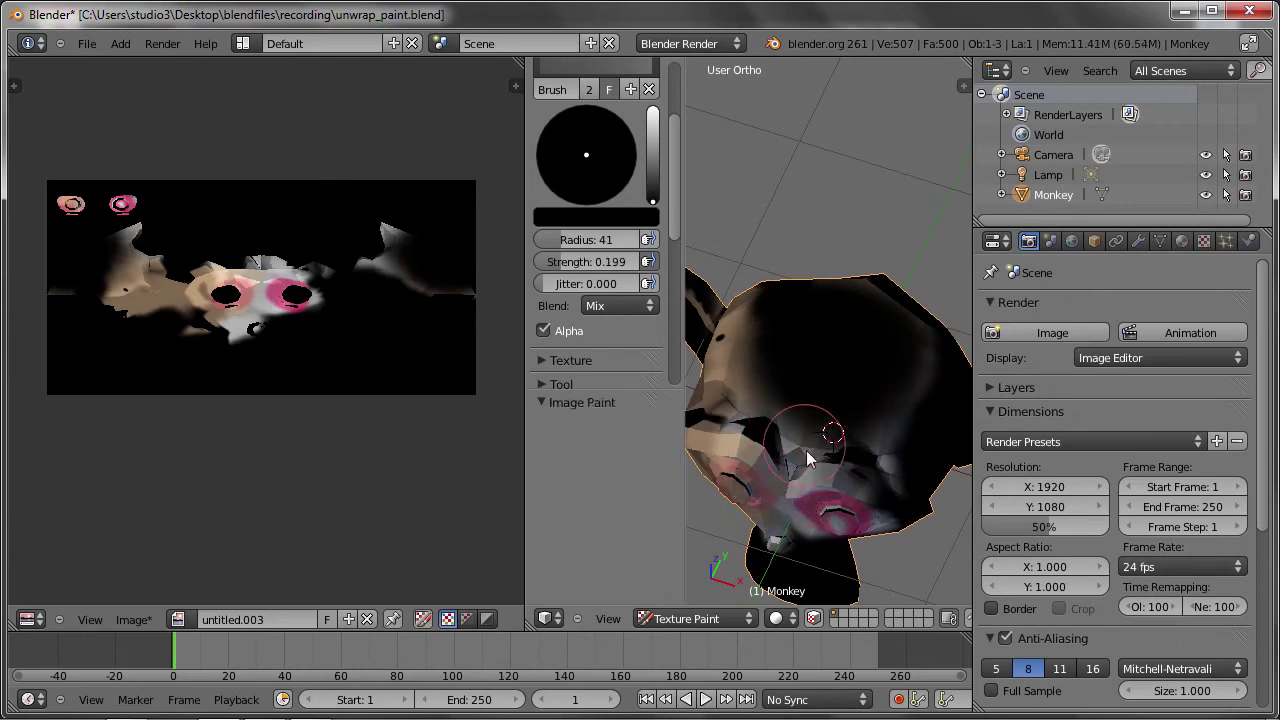
middle_click_drag(806, 450, 803, 460)
left_click_drag(803, 460, 786, 425)
middle_click_drag(786, 425, 823, 366)
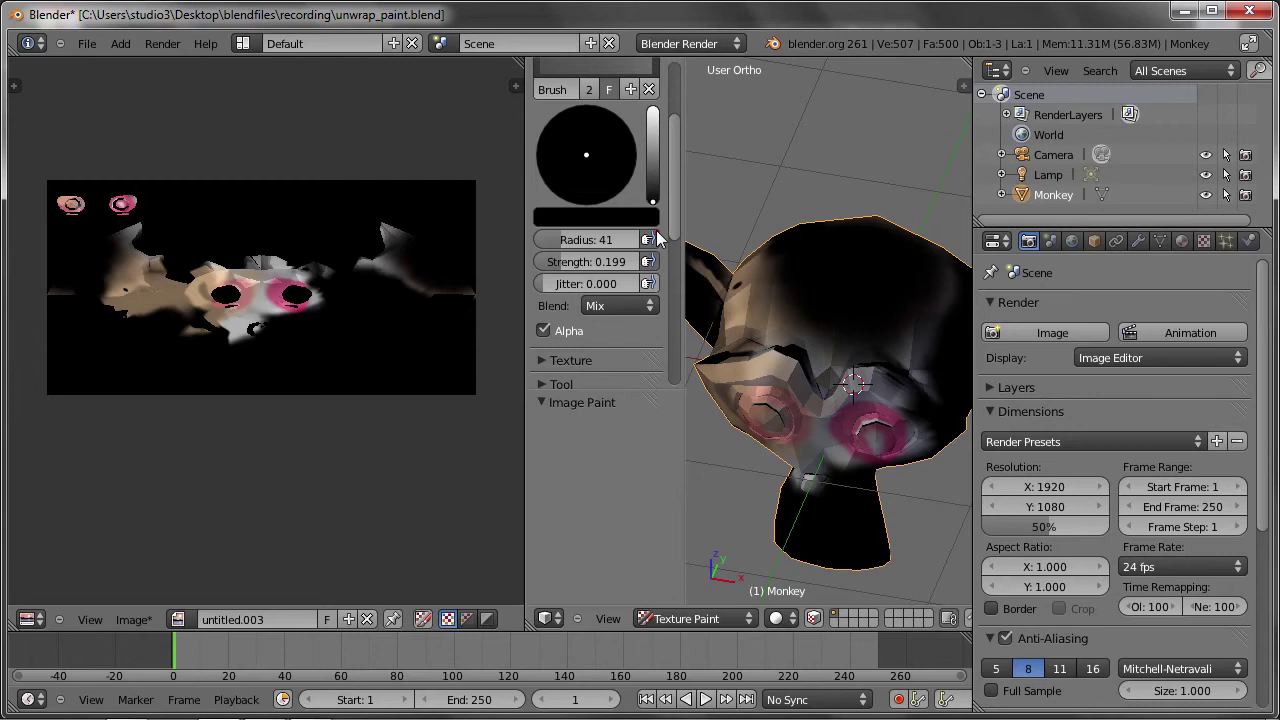
mouse_move(814, 390)
left_mouse_down()
mouse_move(783, 374)
mouse_move(820, 397)
left_mouse_up()
left_click_drag(565, 261, 640, 262)
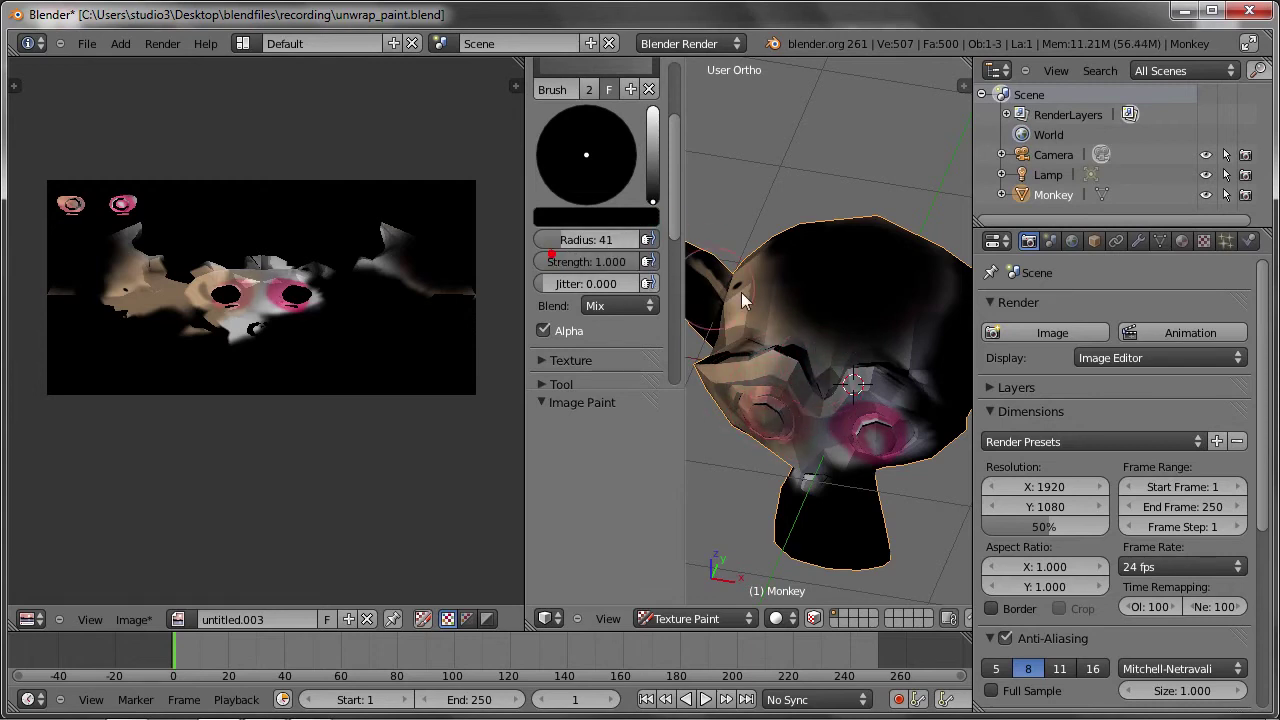
mouse_move(780, 398)
left_mouse_down()
mouse_move(771, 351)
mouse_move(814, 434)
mouse_move(841, 442)
mouse_move(855, 385)
left_mouse_up()
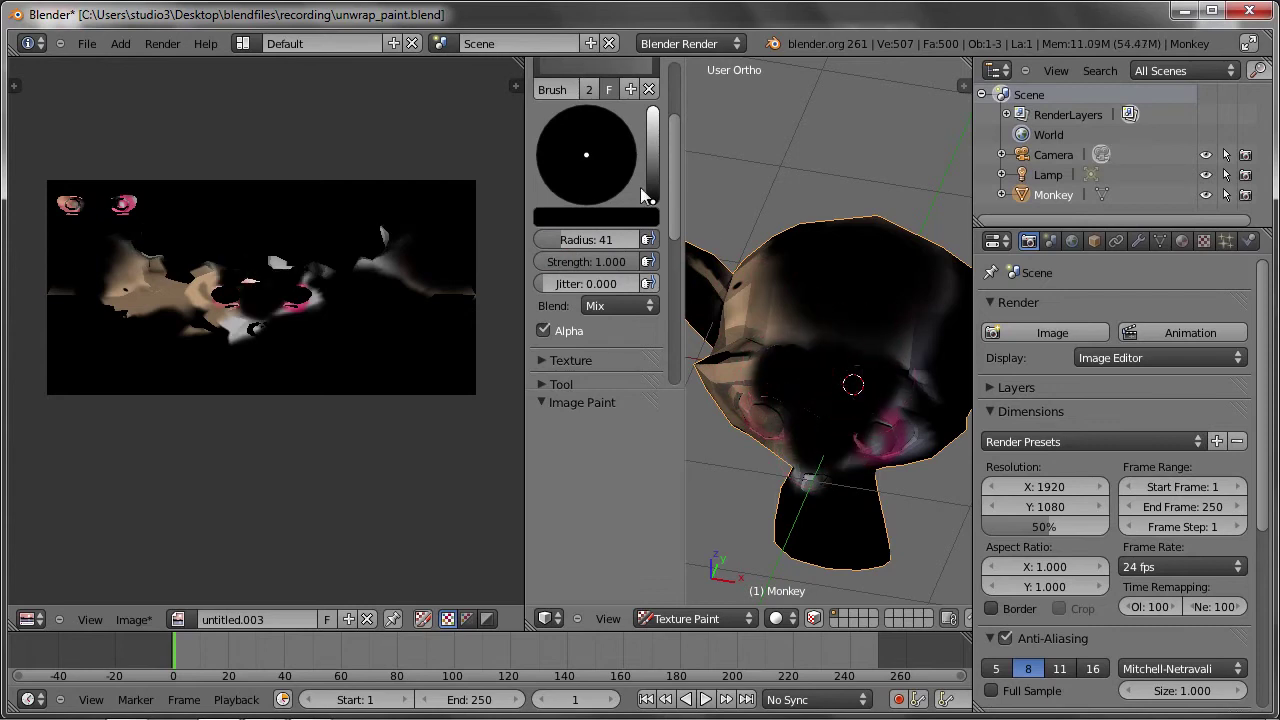
left_click(647, 239)
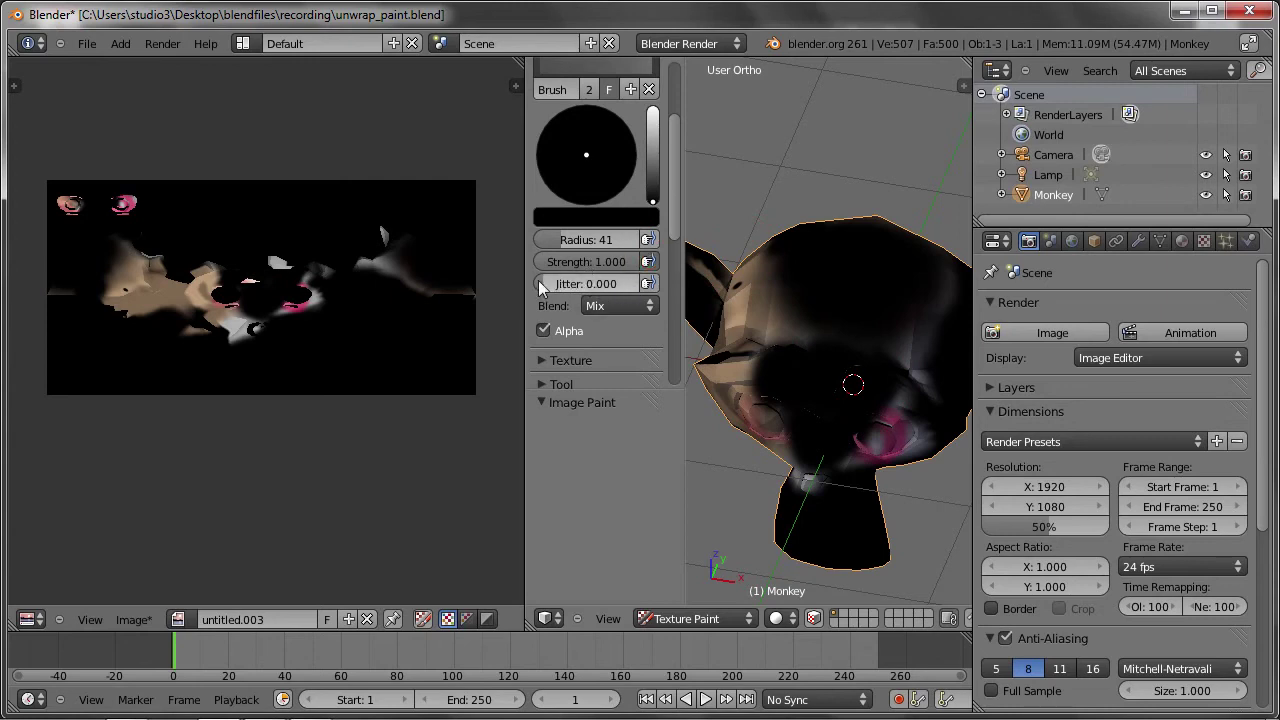
Set jitter to 0.304 and radius to 35, and darken the tan cheek patch.
left_click_drag(540, 284, 566, 284)
left_click_drag(571, 237, 563, 238)
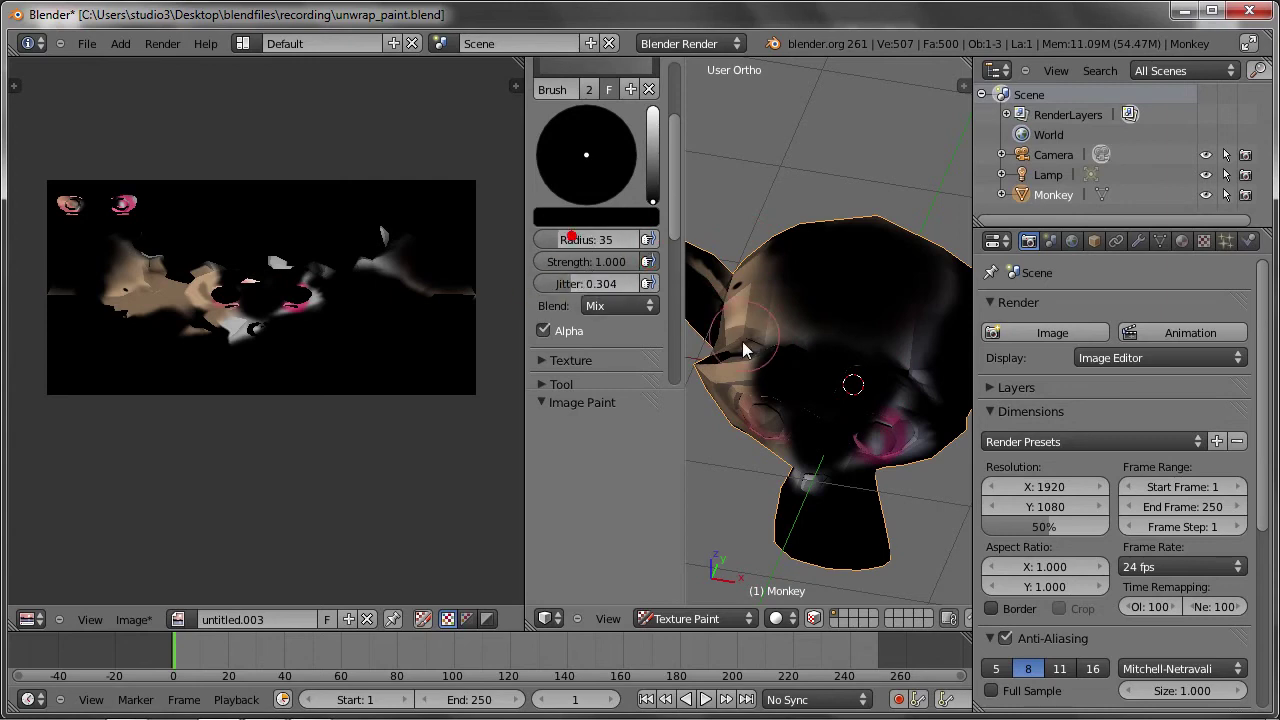
left_click_drag(751, 330, 760, 323)
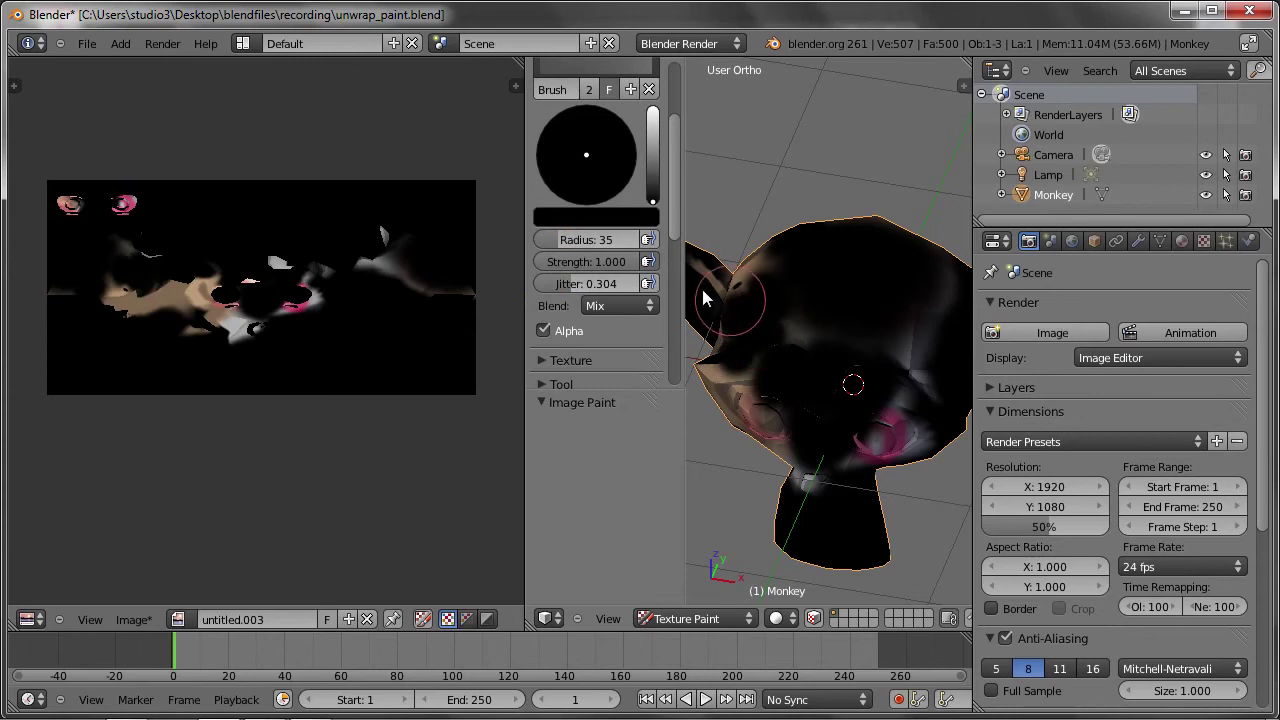
Paint white at radius 12 across the forehead, left eye and top of the head.
left_click_drag(562, 238, 546, 243)
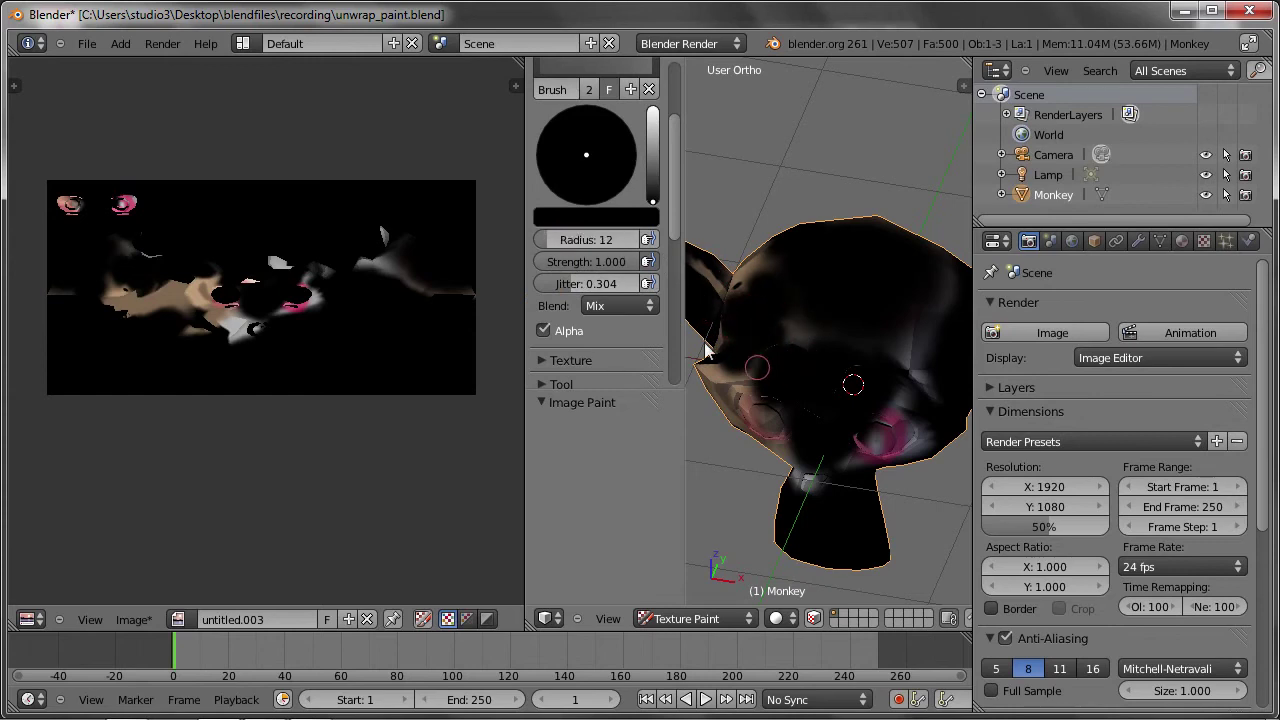
left_click_drag(652, 200, 652, 108)
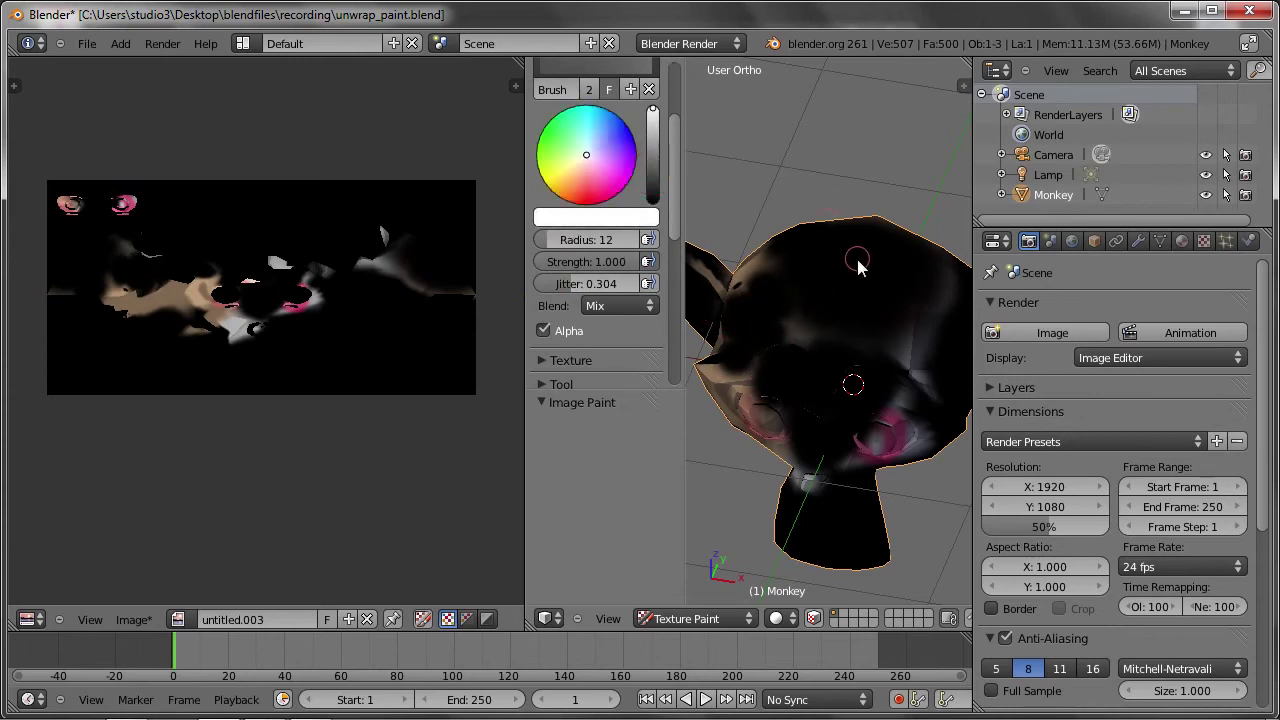
mouse_move(846, 285)
left_mouse_down()
mouse_move(821, 289)
mouse_move(815, 315)
mouse_move(845, 360)
mouse_move(866, 345)
left_mouse_up()
mouse_move(819, 268)
left_mouse_down()
mouse_move(757, 276)
mouse_move(897, 270)
left_mouse_up()
left_click_drag(738, 330, 852, 432)
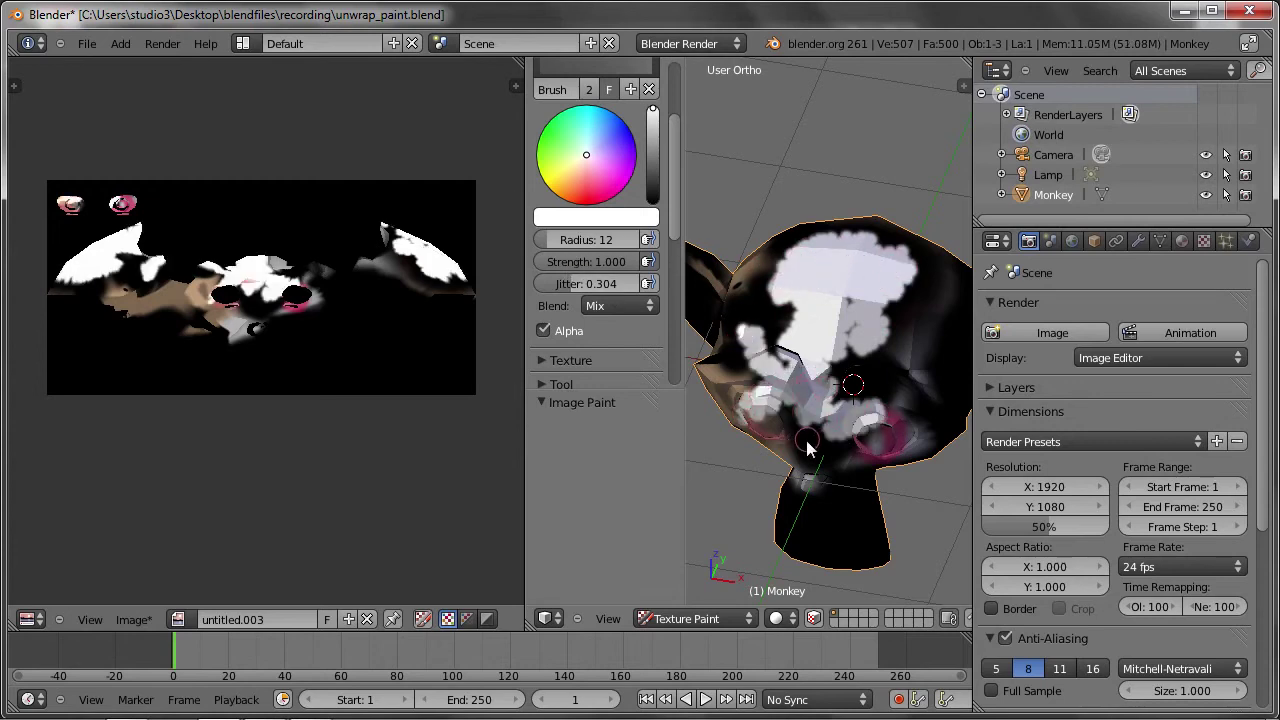
middle_click_drag(808, 447, 800, 345)
mouse_move(800, 345)
left_mouse_down()
mouse_move(862, 256)
mouse_move(809, 323)
mouse_move(745, 325)
mouse_move(770, 320)
left_mouse_up()
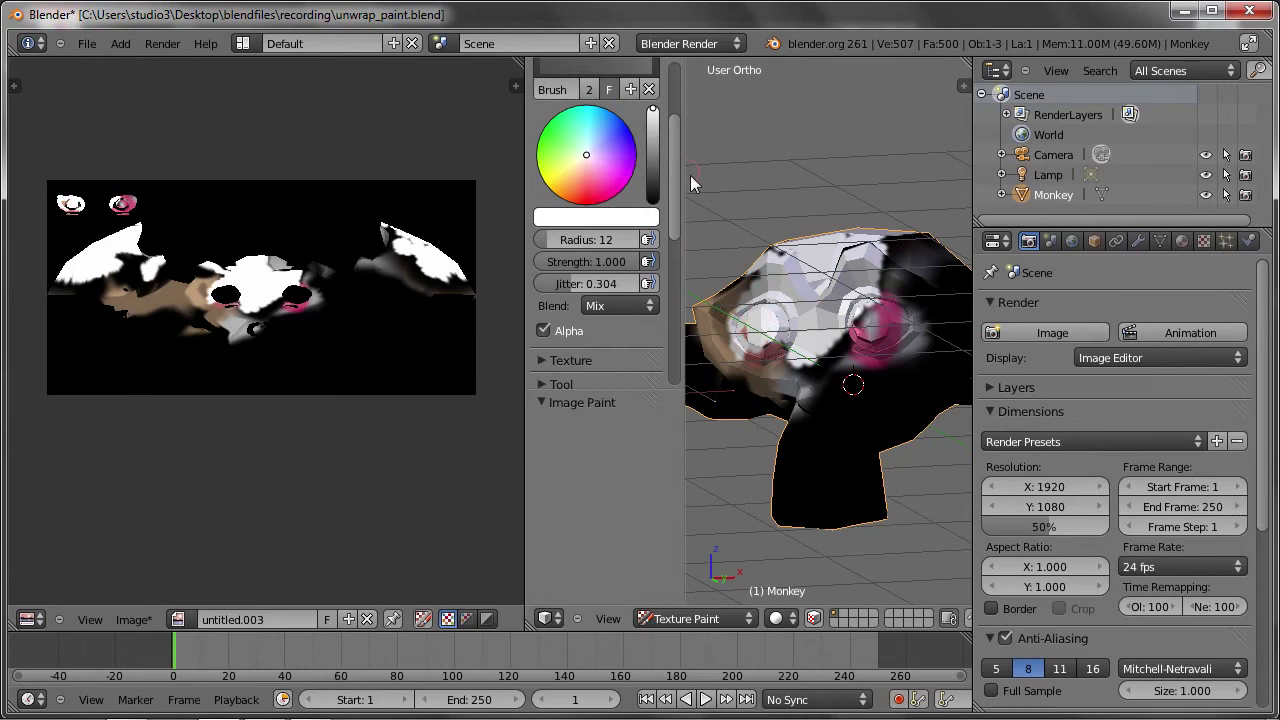
scroll(665, 204, "down", 1)
scroll(665, 233, "down", 2)
Give the brush a new cloud-noise texture.
left_click(545, 242)
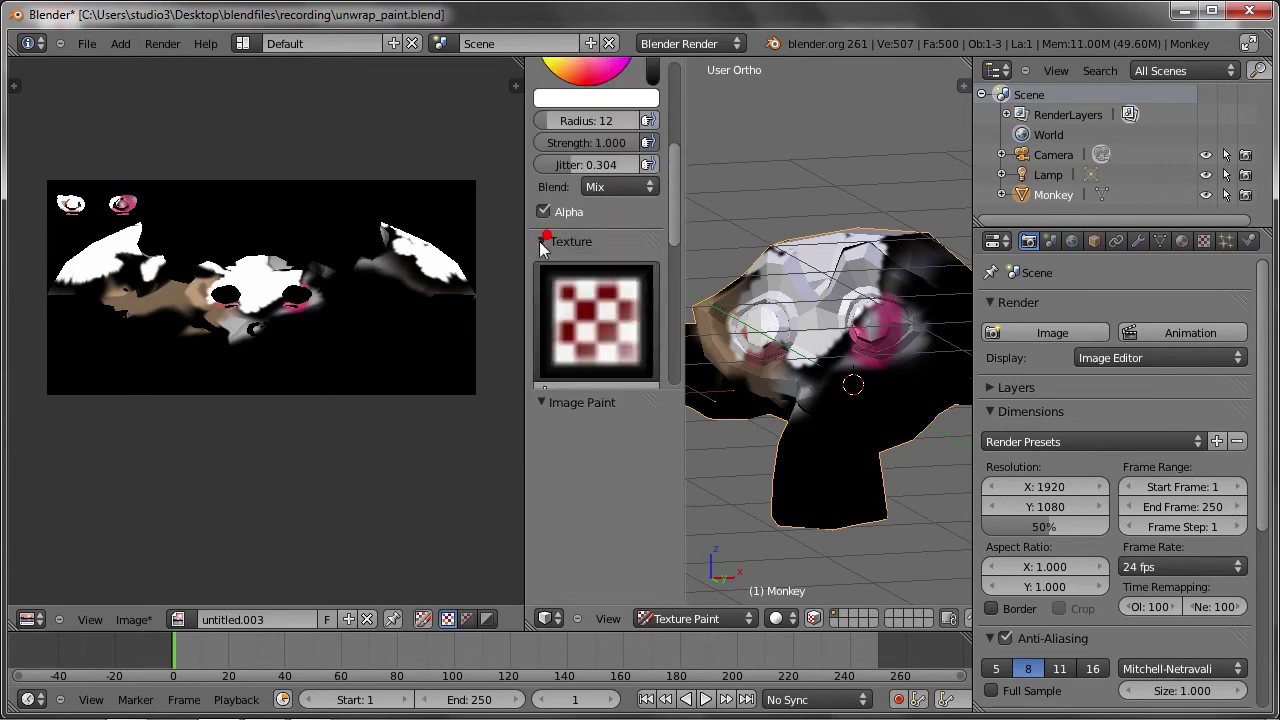
scroll(678, 225, "down", 2)
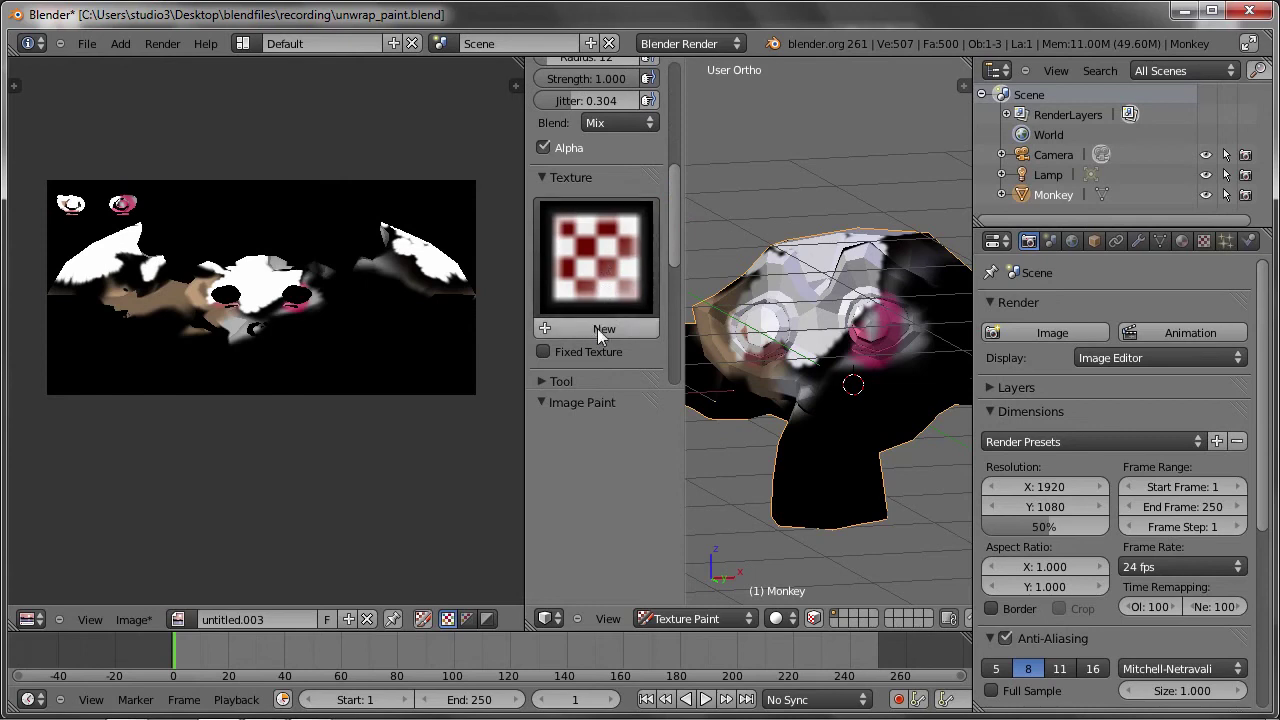
left_click(594, 328)
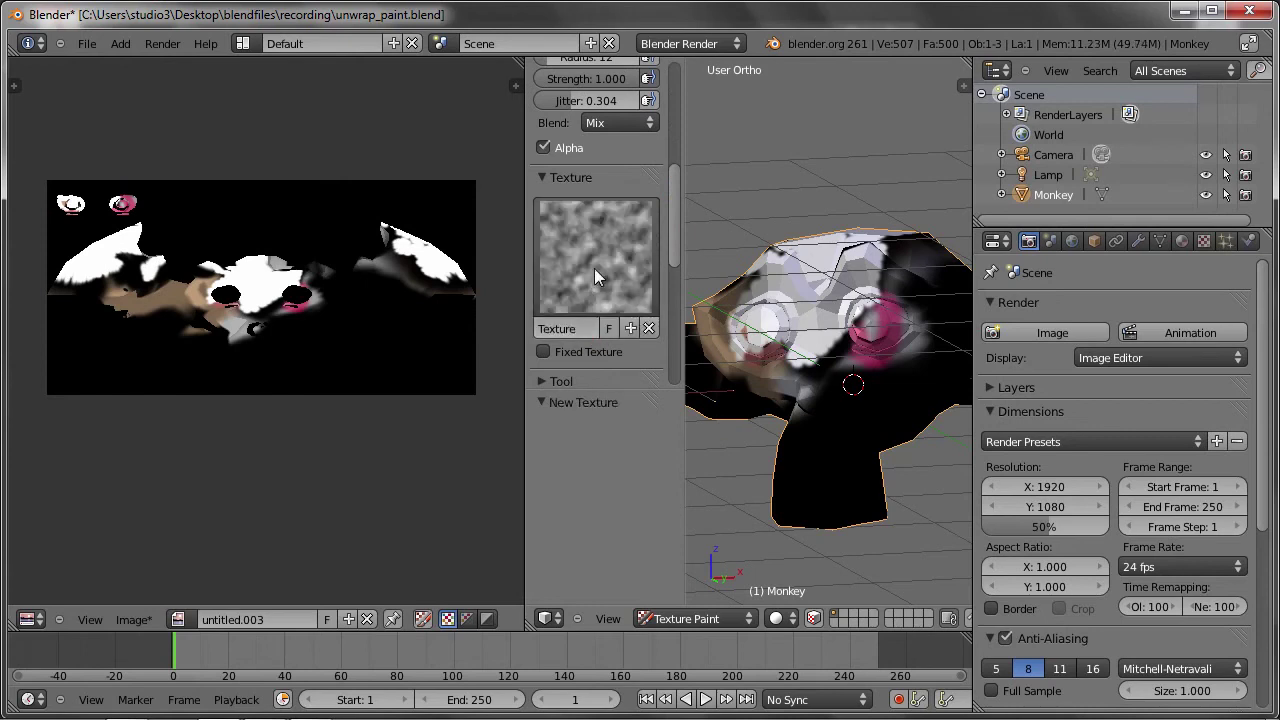
Enlarge the brush and paint grey mottled noise over the face and back of the head.
left_click_drag(800, 300, 809, 337)
key("f")
left_click(808, 337)
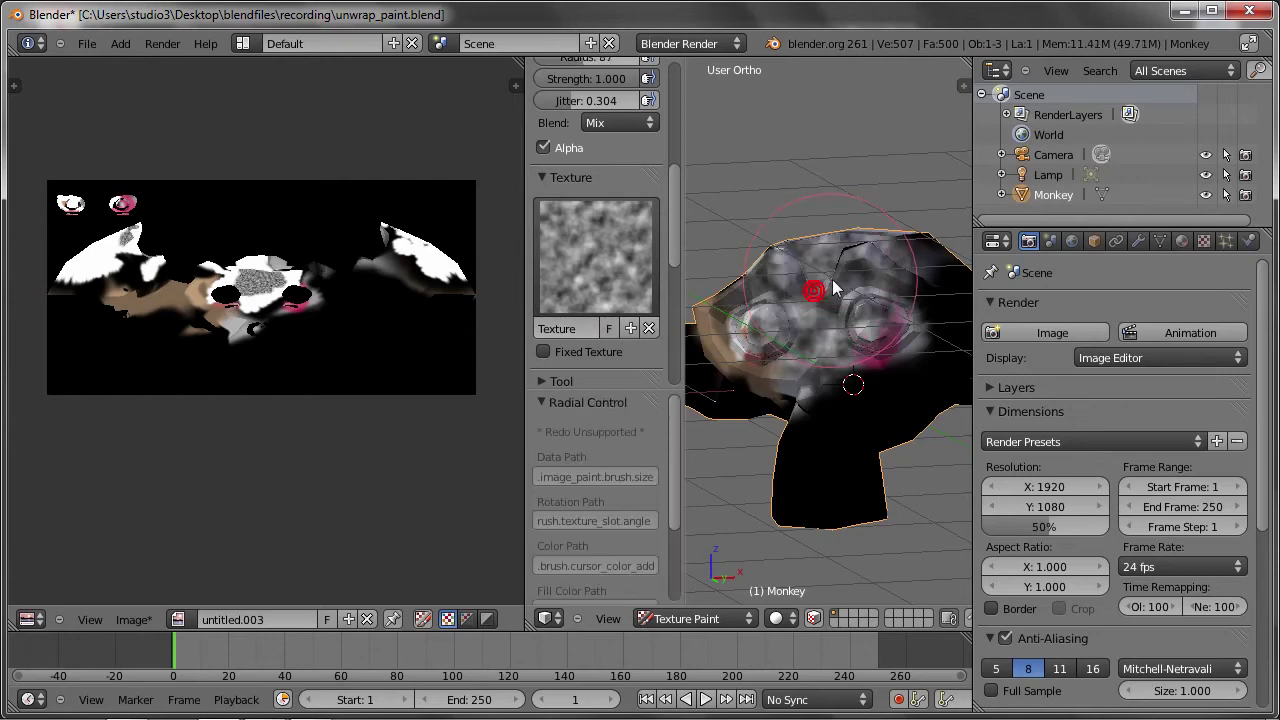
key("f")
left_click(852, 345)
left_click(852, 345)
middle_click_drag(852, 345, 857, 293)
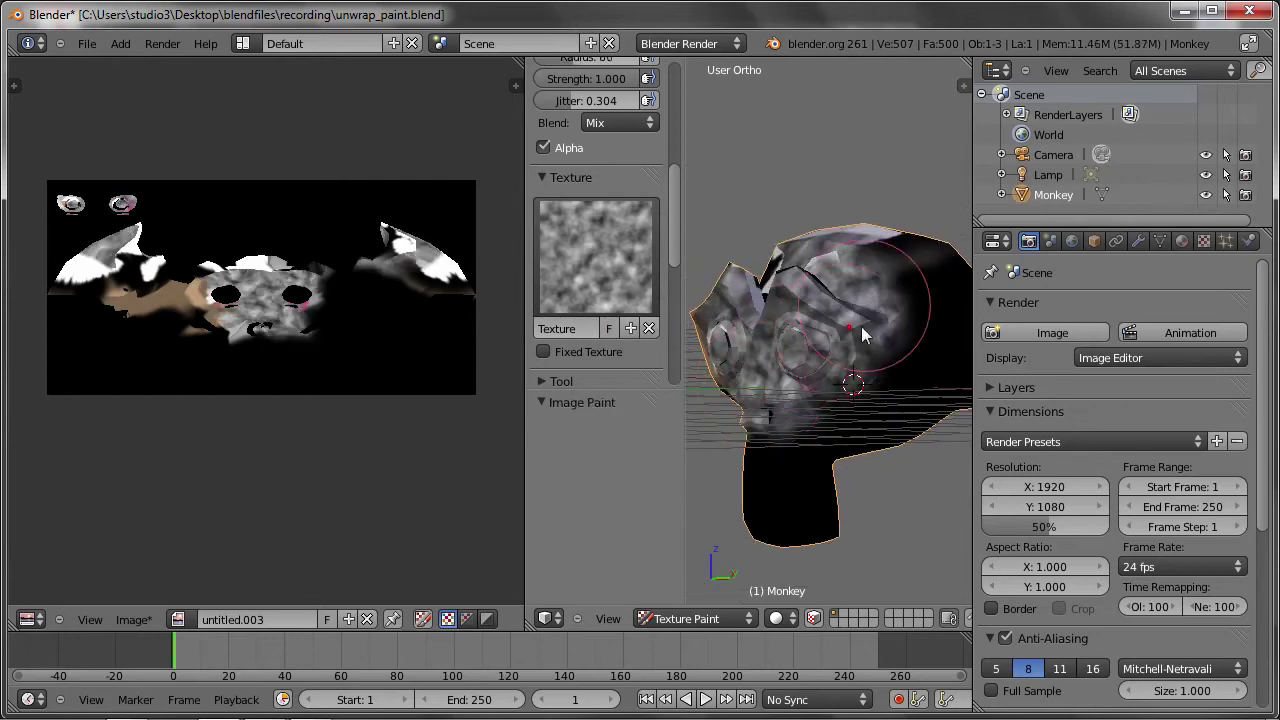
left_click_drag(857, 293, 786, 349)
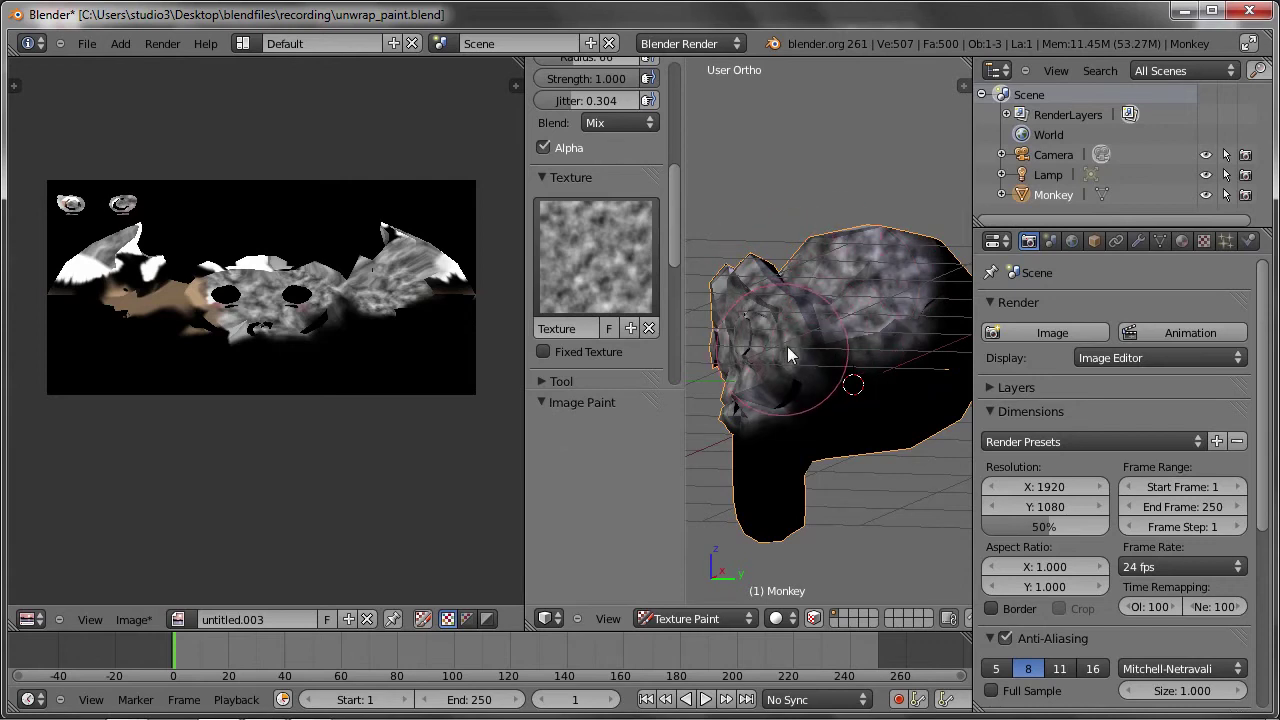
Change the brush texture type to Musgrave and paint speckles on top of the head.
left_click(1203, 242)
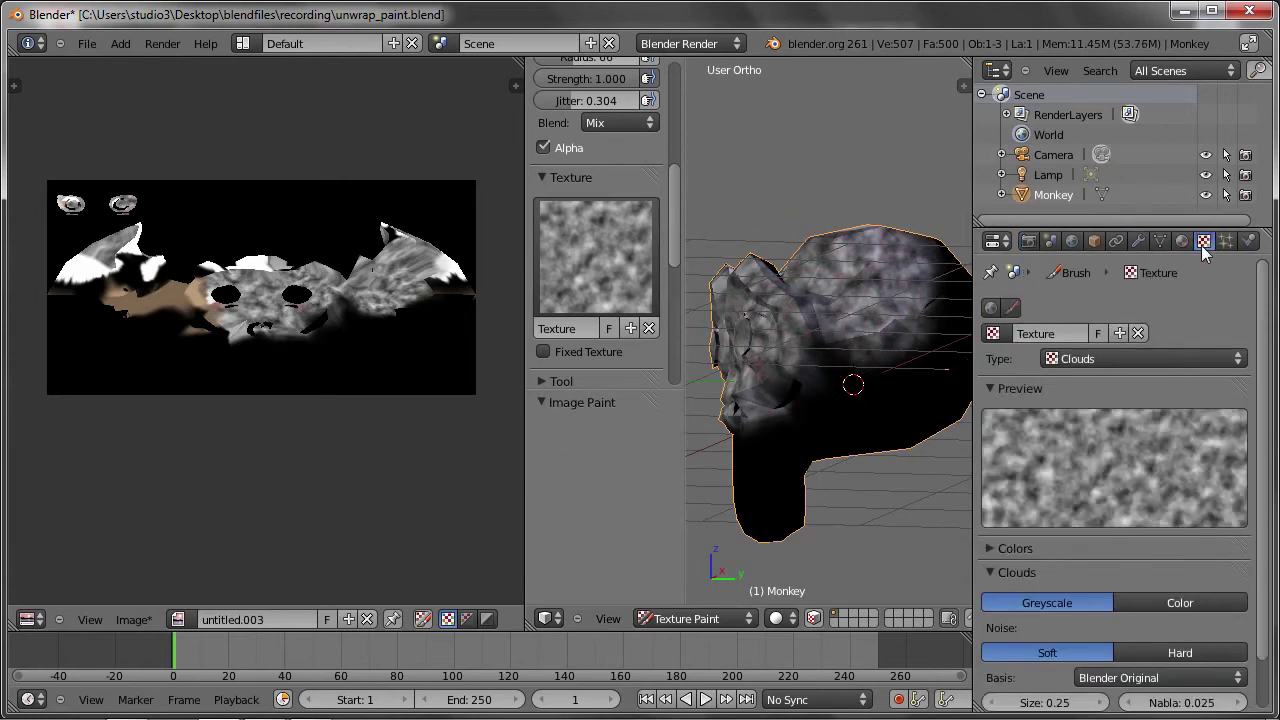
left_click(1082, 358)
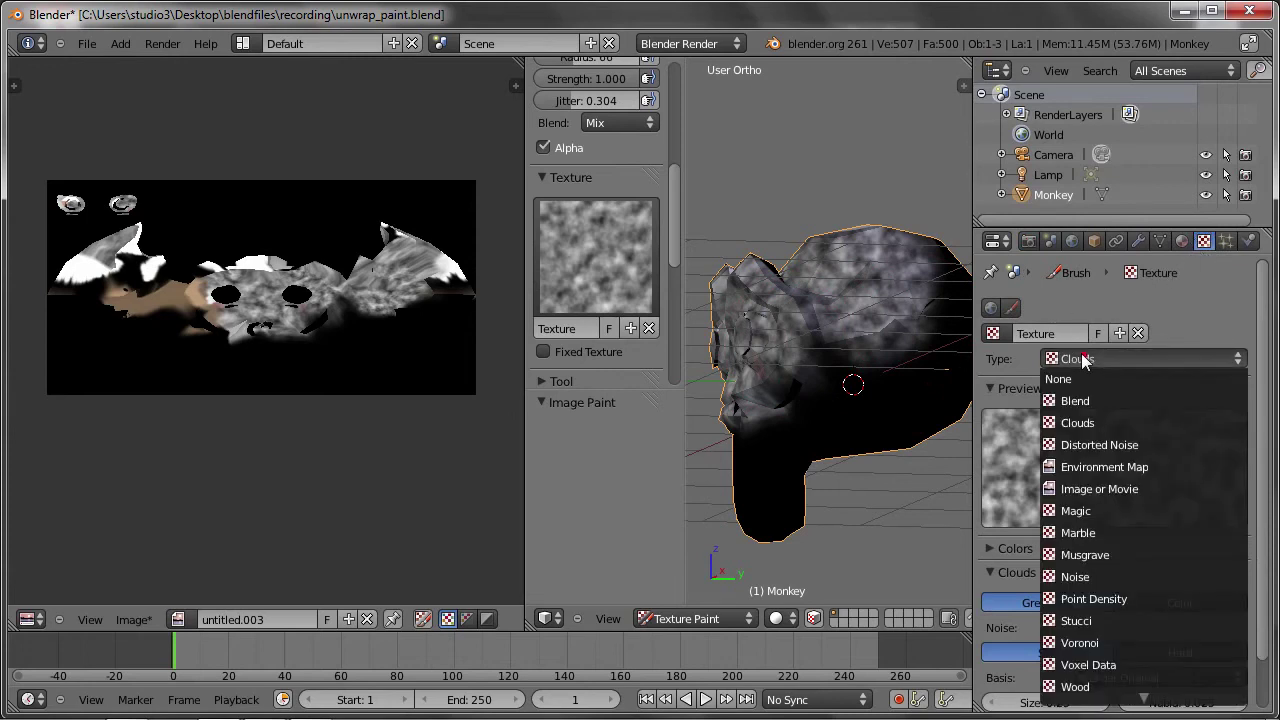
left_click(1105, 567)
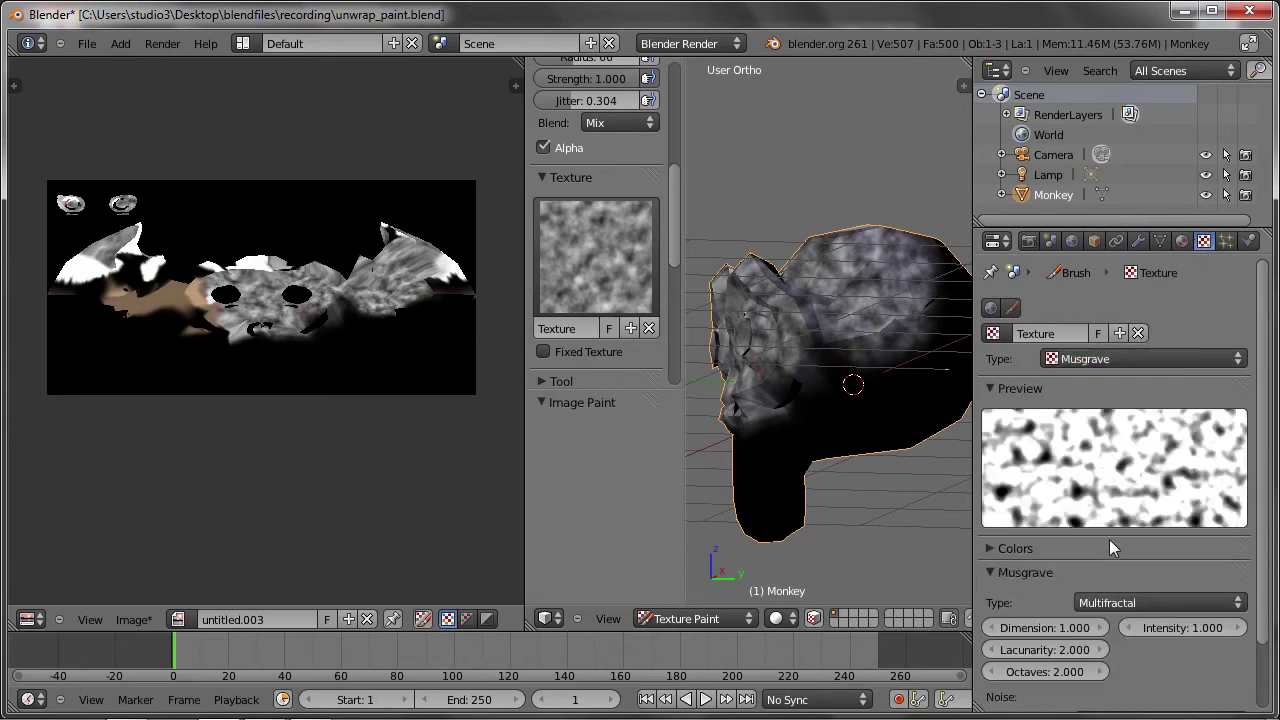
mouse_move(900, 360)
left_mouse_down()
mouse_move(838, 308)
mouse_move(808, 370)
mouse_move(790, 366)
left_mouse_up()
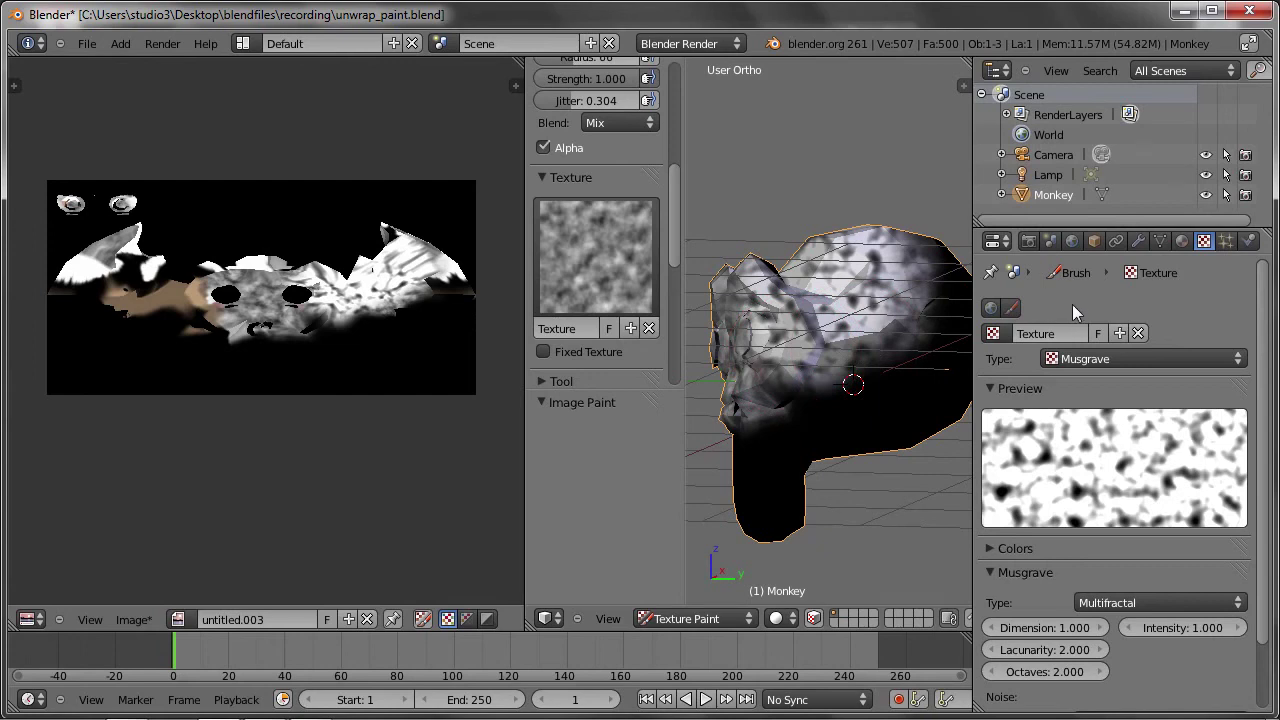
Add a new material to the Monkey, then show the brush texture settings again.
left_click(1181, 242)
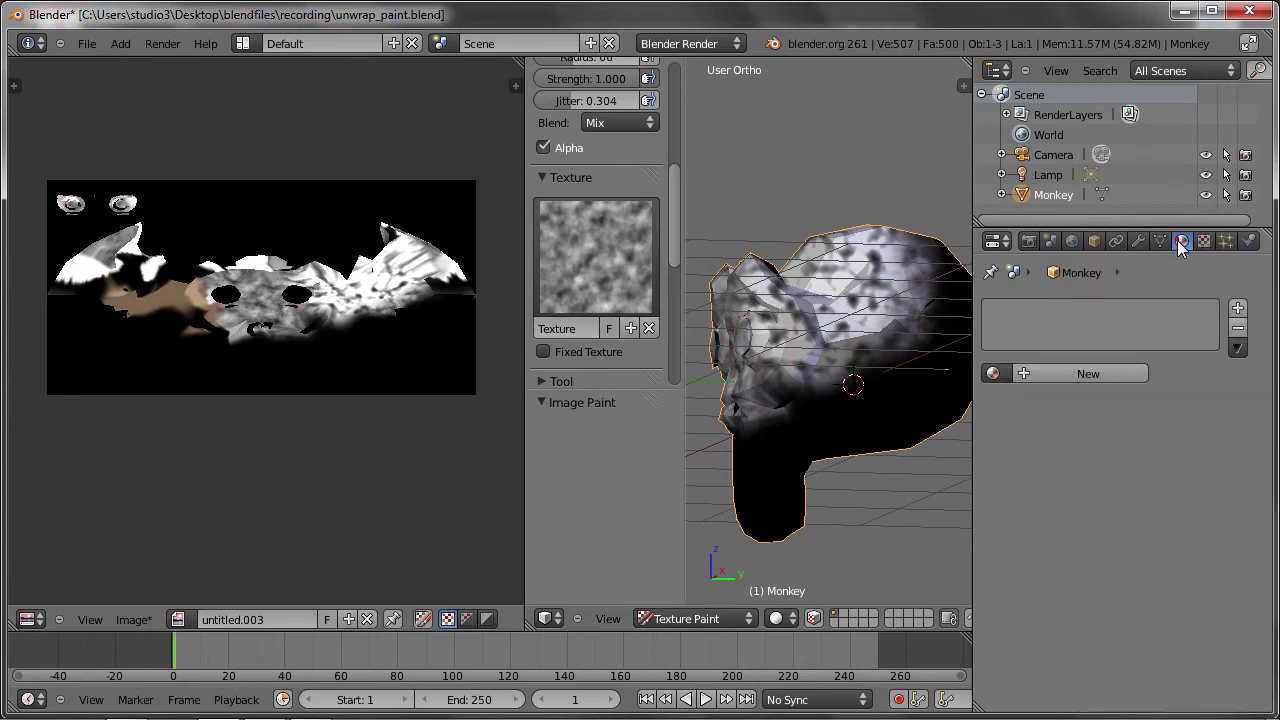
left_click(1088, 373)
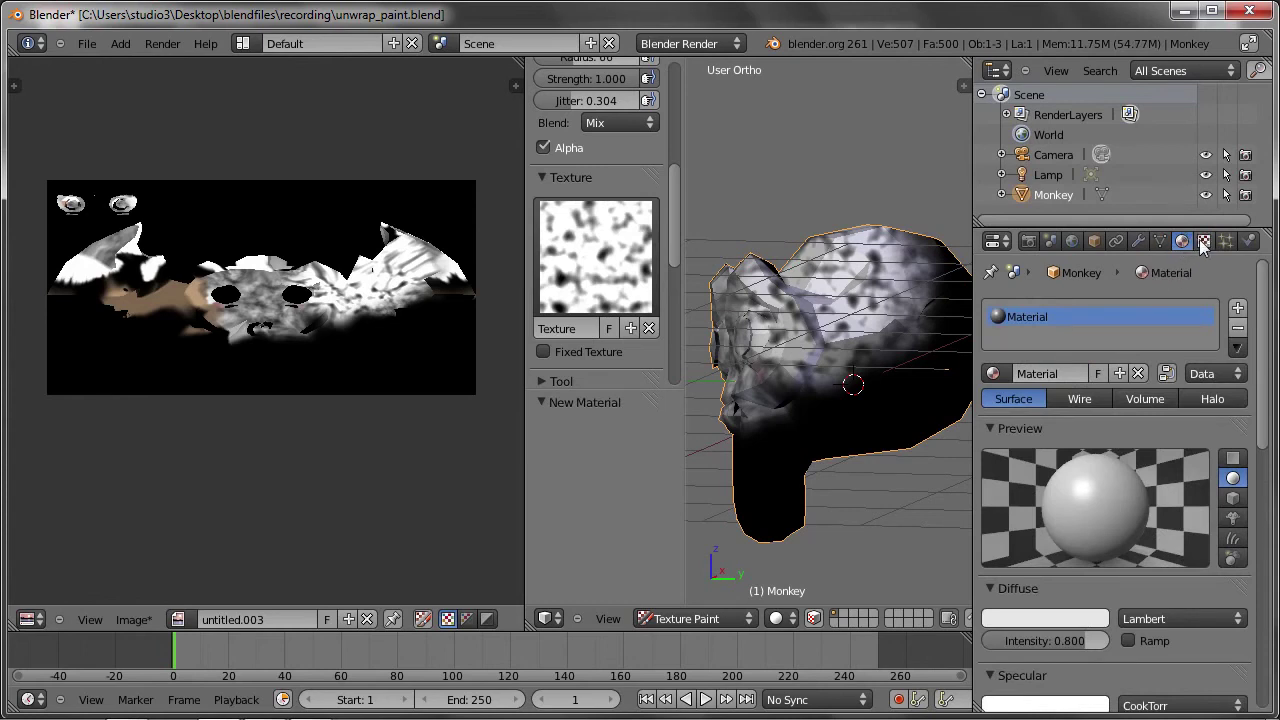
left_click(1203, 242)
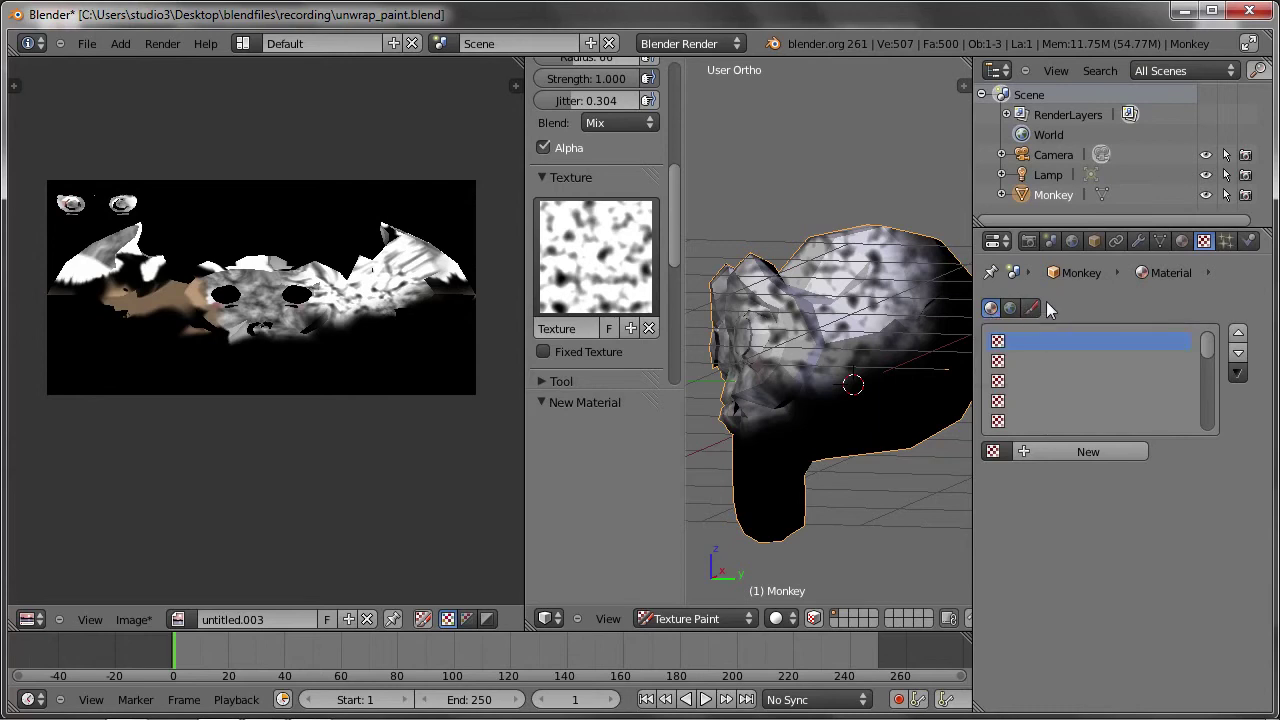
left_click(1031, 308)
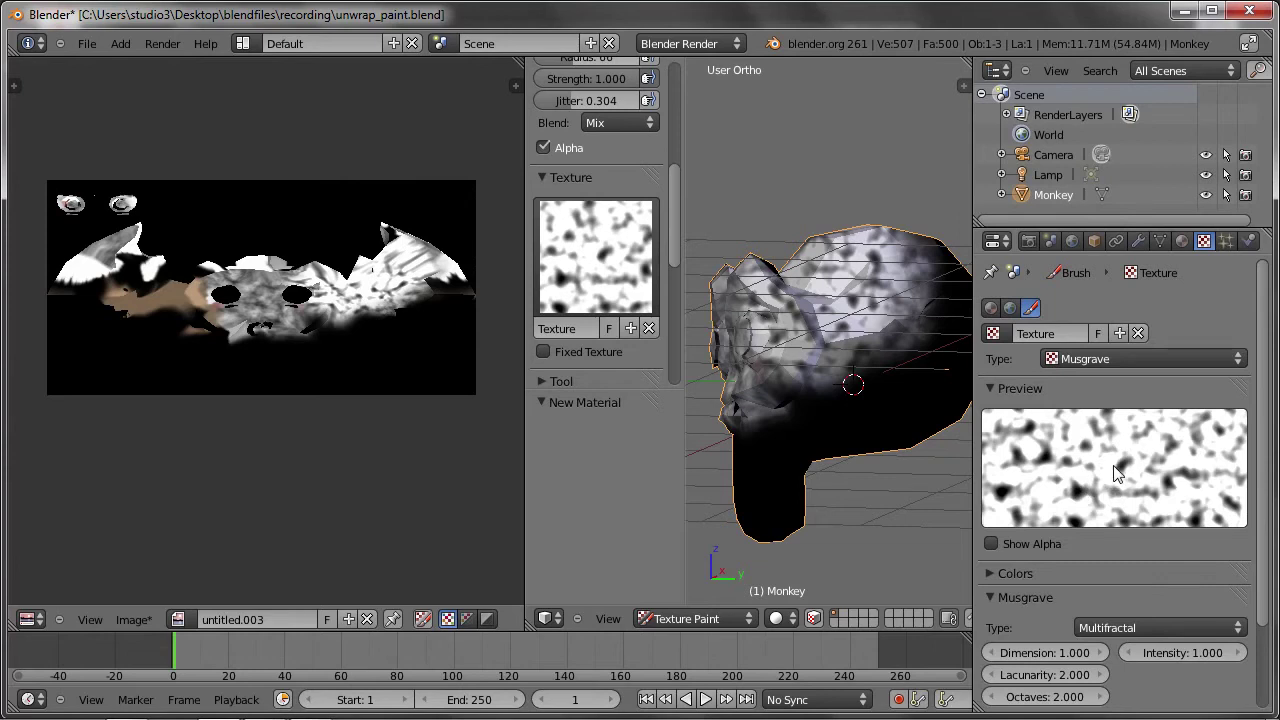
Paint brighter texture on the monkey and keep Draw as the image paint tool.
left_click_drag(838, 290, 820, 440)
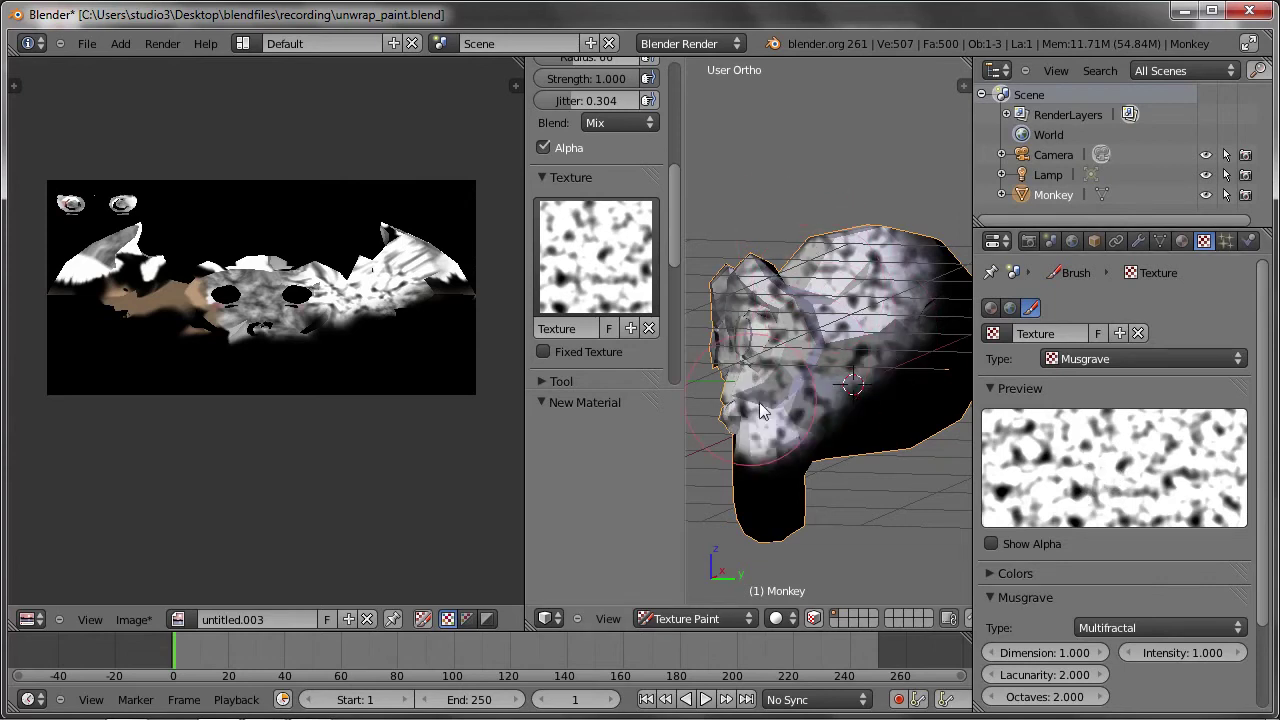
middle_click_drag(820, 400, 700, 300)
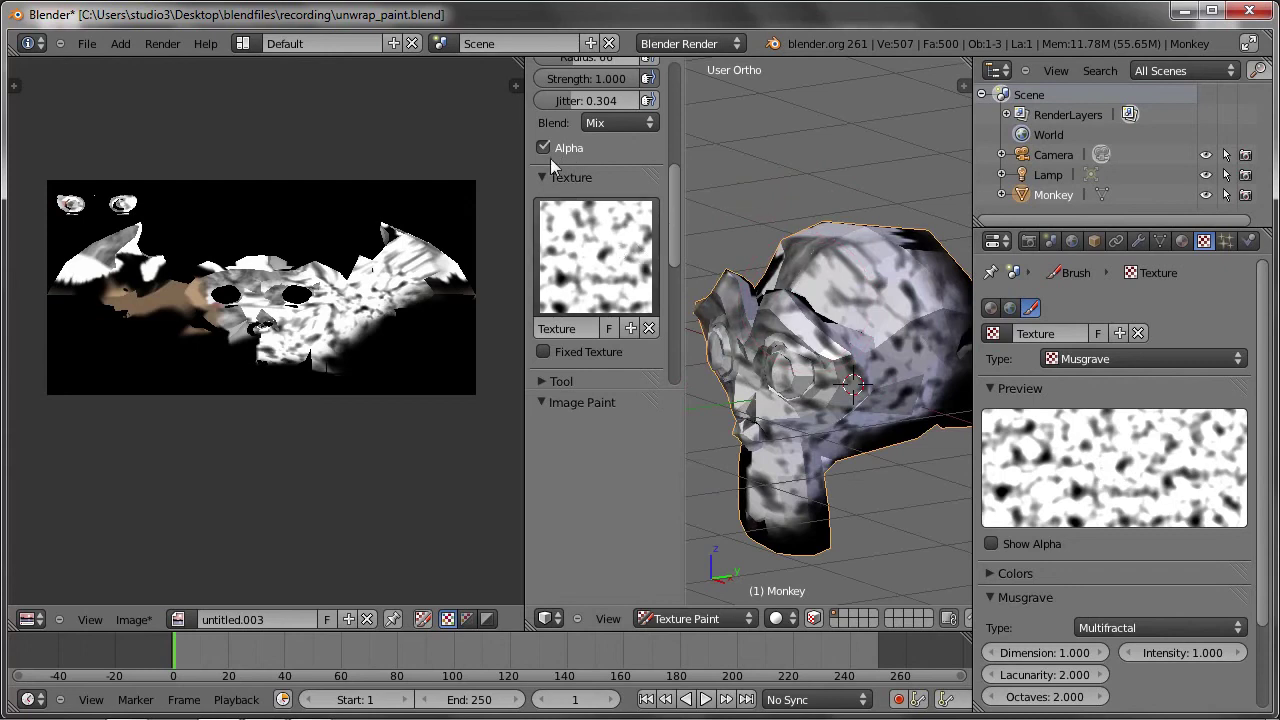
left_click(541, 166)
left_click(546, 202)
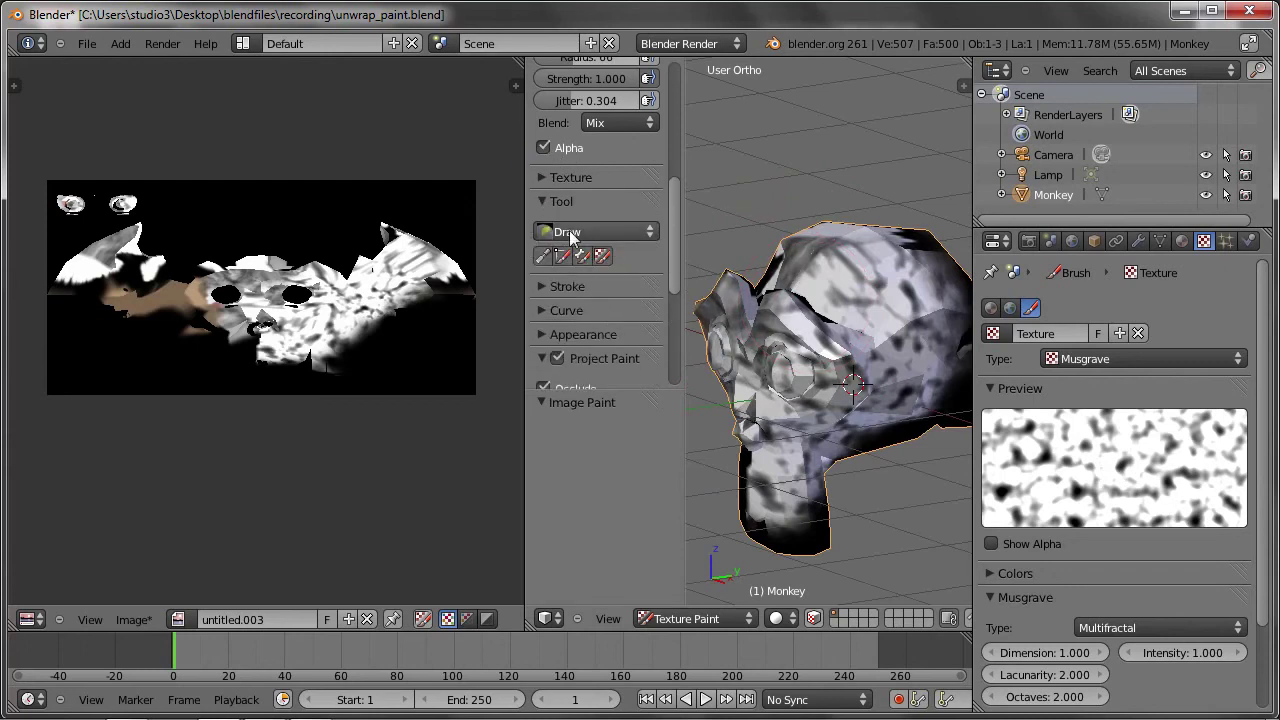
left_click(573, 233)
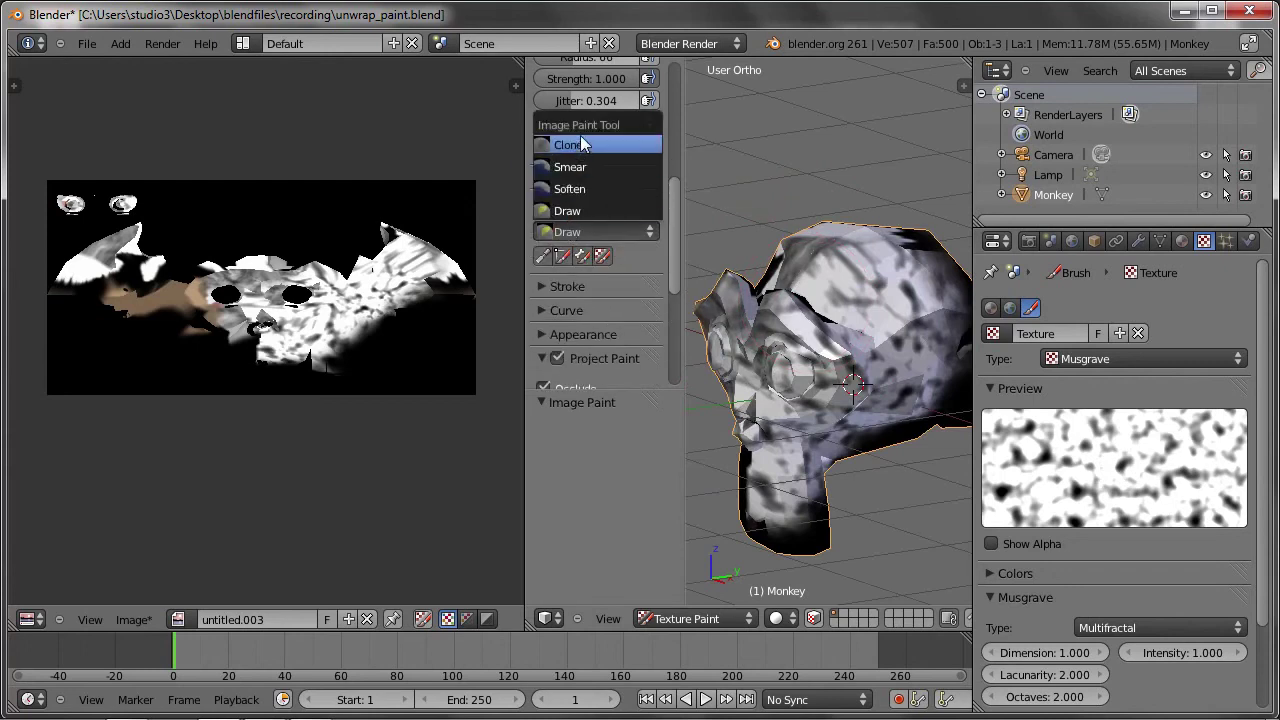
left_click(567, 210)
Select the TexDraw brush, lower the falloff curve's top point, and paint a stroke on the head.
scroll(640, 230, "up", 3)
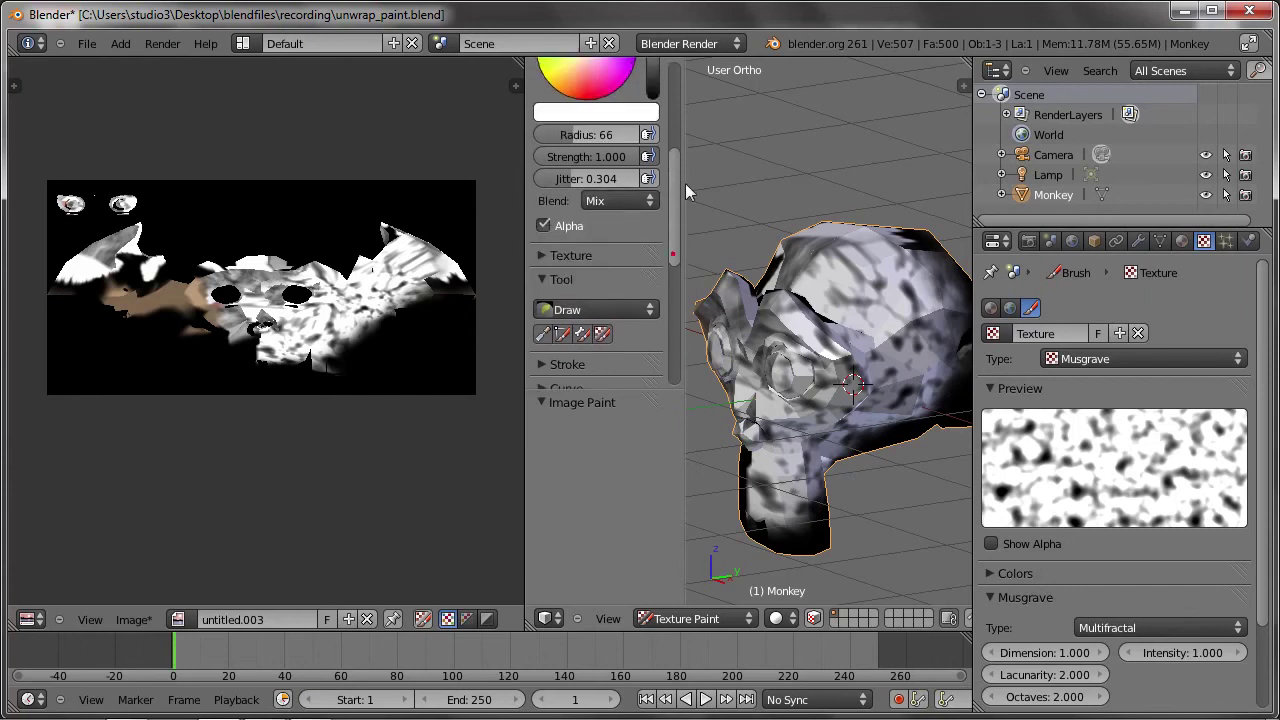
scroll(600, 150, "up", 3)
left_click(587, 132)
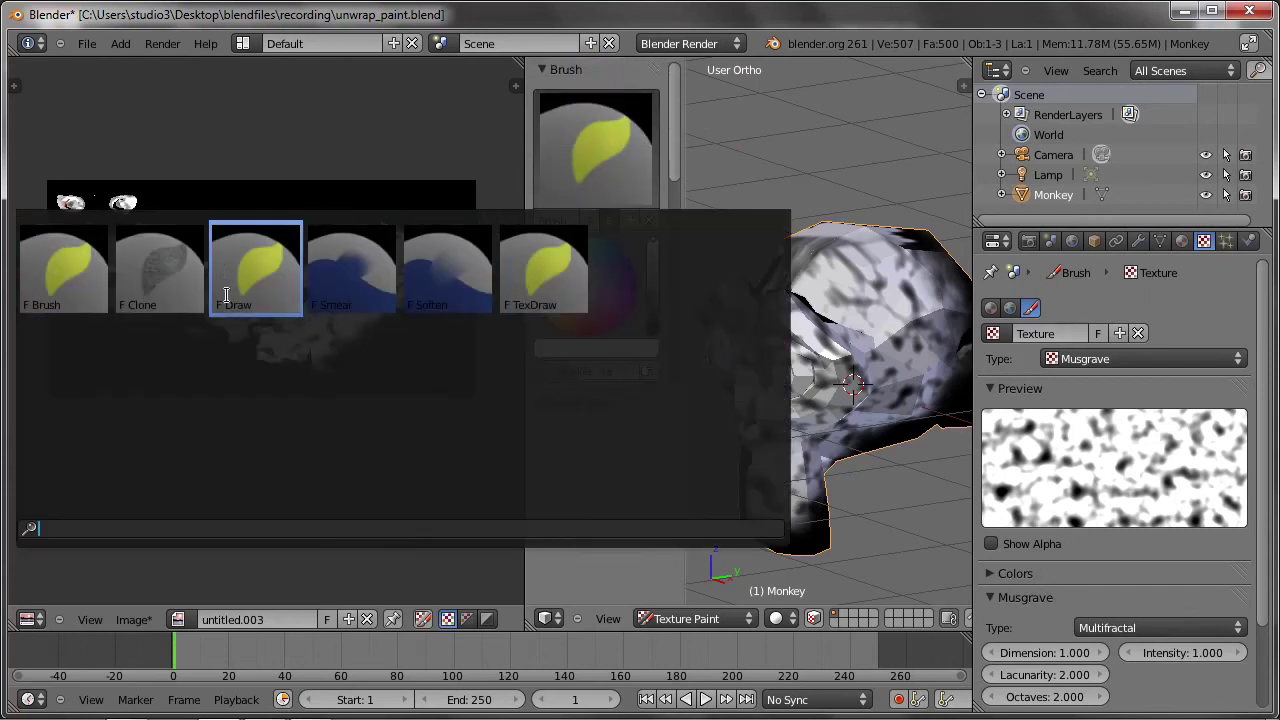
left_click(543, 268)
left_click_drag(677, 157, 662, 309)
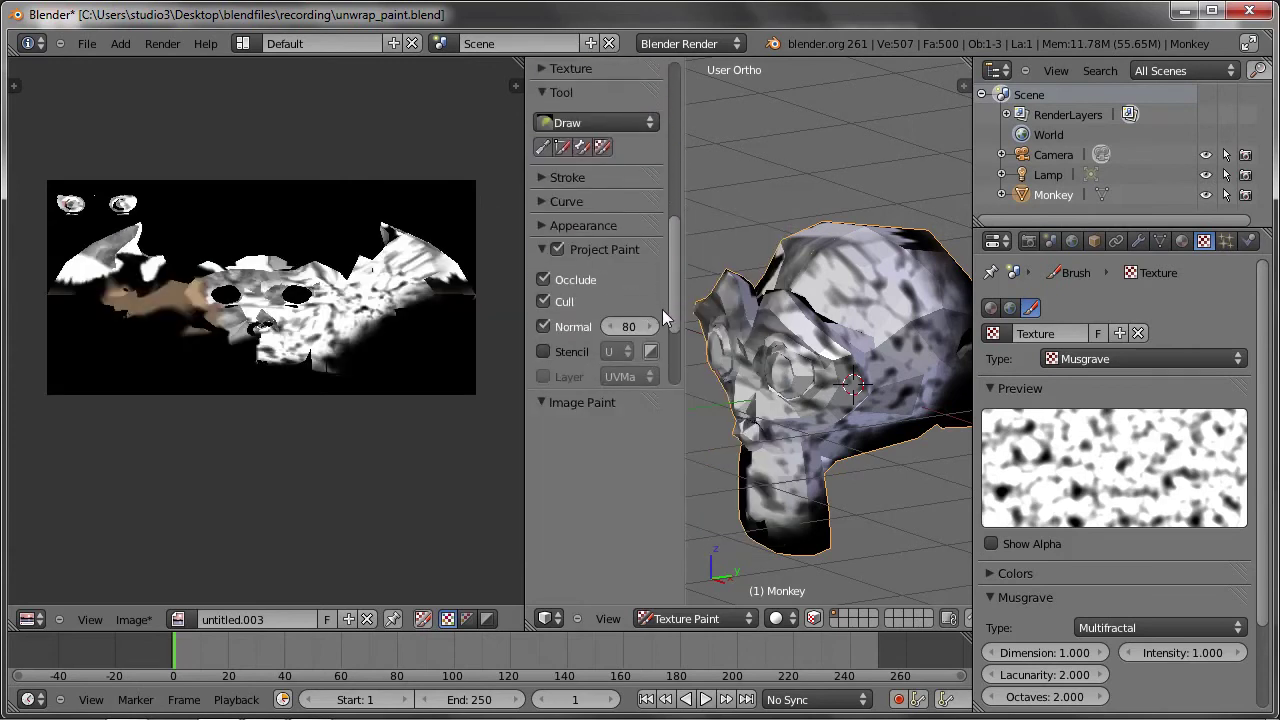
left_click(545, 204)
left_click_drag(566, 258, 548, 333)
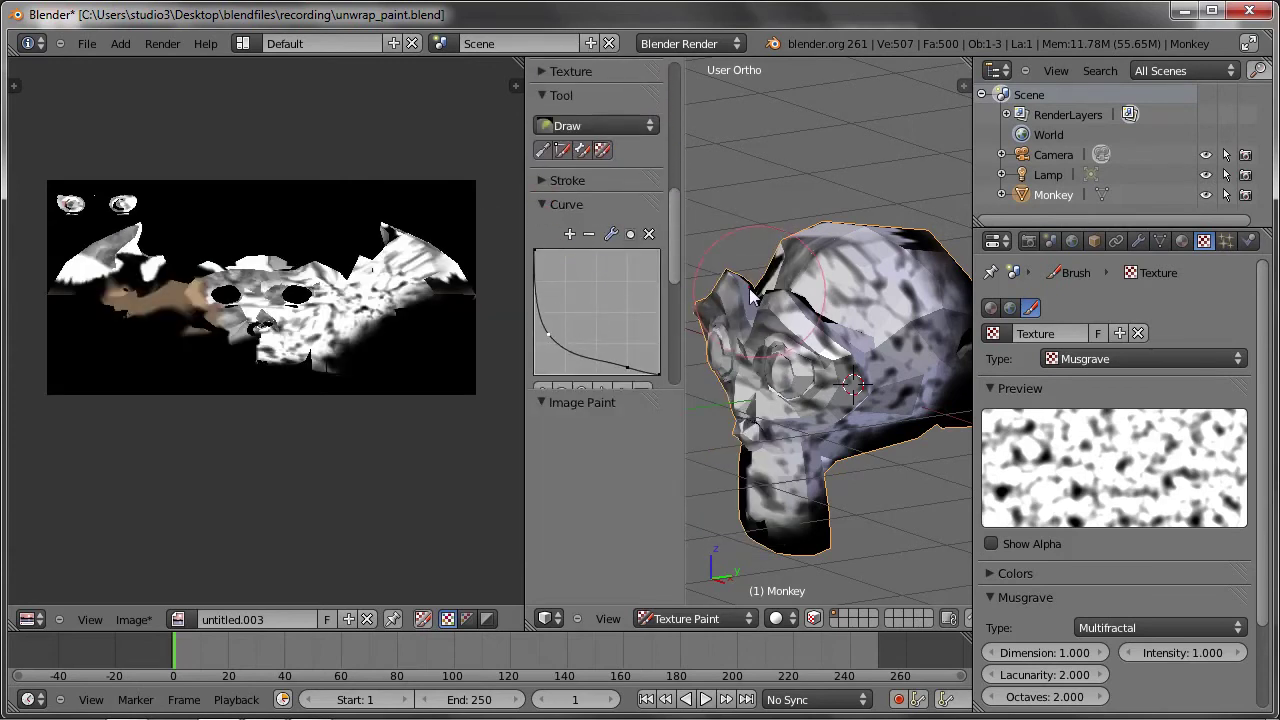
left_click_drag(720, 330, 841, 286)
left_click_drag(674, 248, 672, 149)
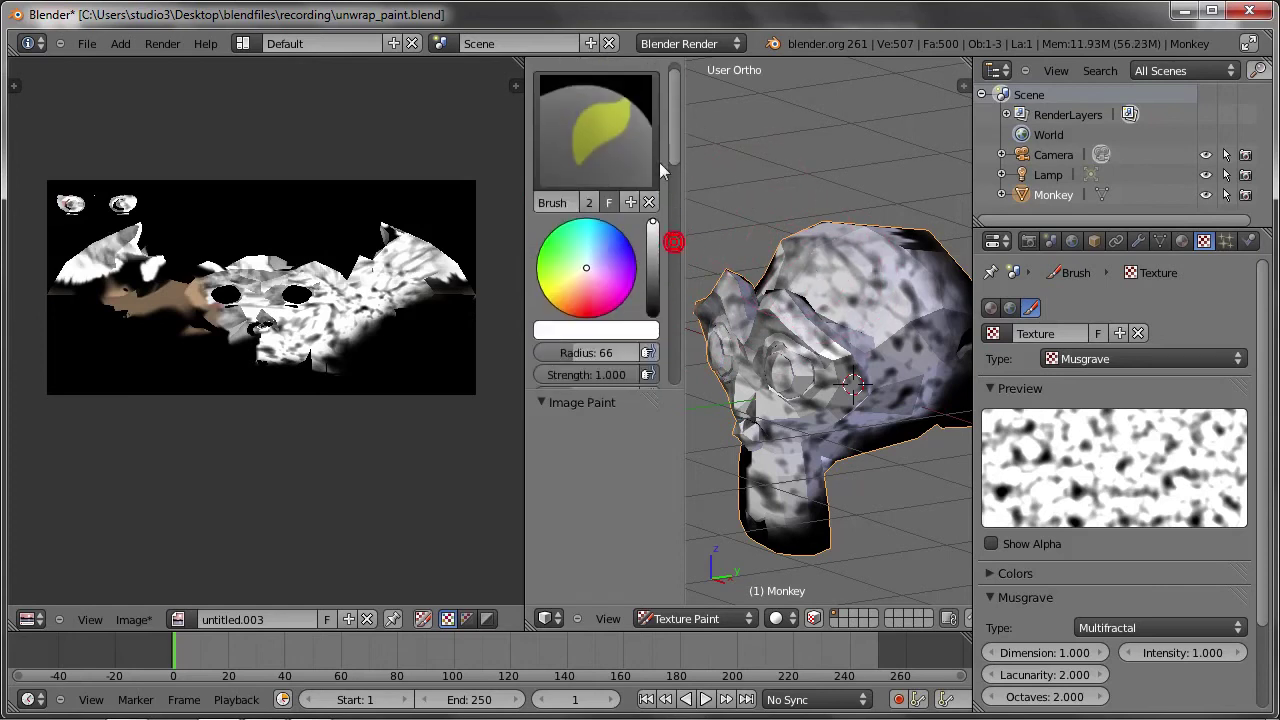
left_click(620, 140)
Choose the Draw brush in orange and paint orange patches on the head at radius 33.
left_click(256, 220)
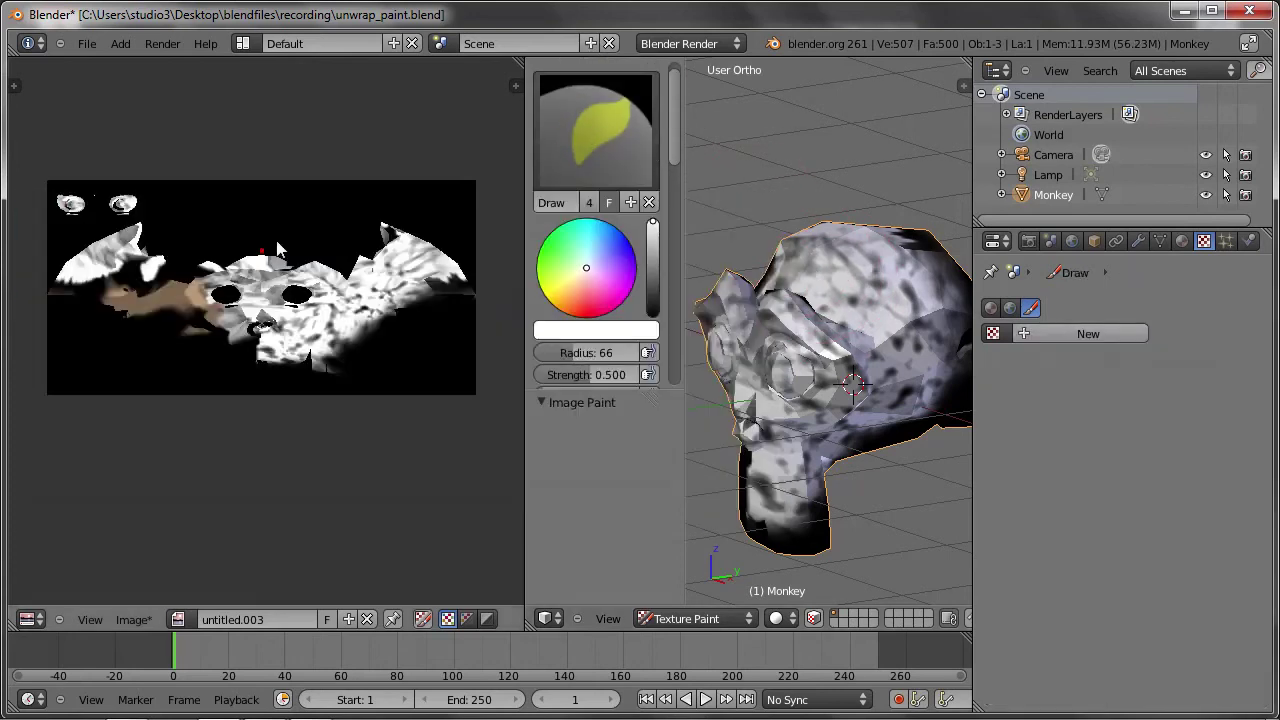
left_click_drag(760, 350, 829, 332)
left_click(565, 310)
key("f")
left_click(800, 300)
left_click_drag(814, 292, 828, 316)
key("f")
left_click(864, 301)
mouse_move(845, 270)
left_mouse_down()
mouse_move(840, 320)
mouse_move(839, 272)
left_mouse_up()
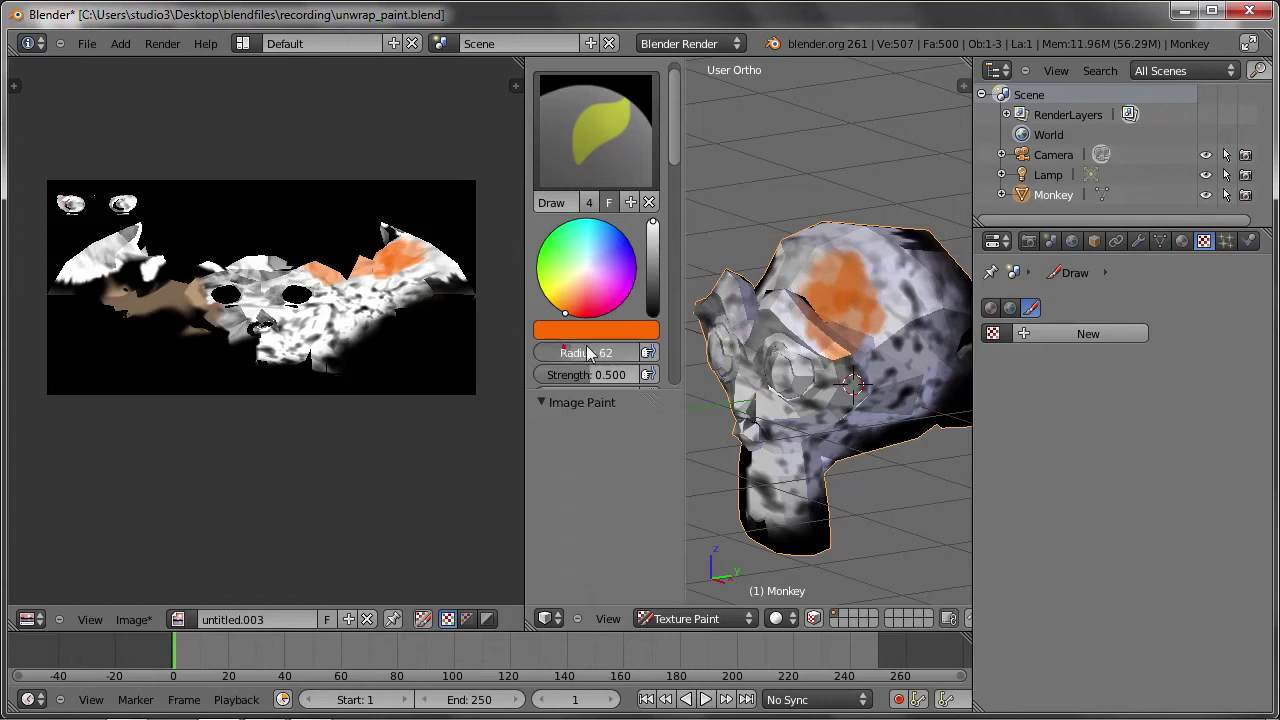
Try falloff curve presets, paint orange over the upper-left head with Sharp, then apply the flat preset.
left_click_drag(672, 160, 673, 287)
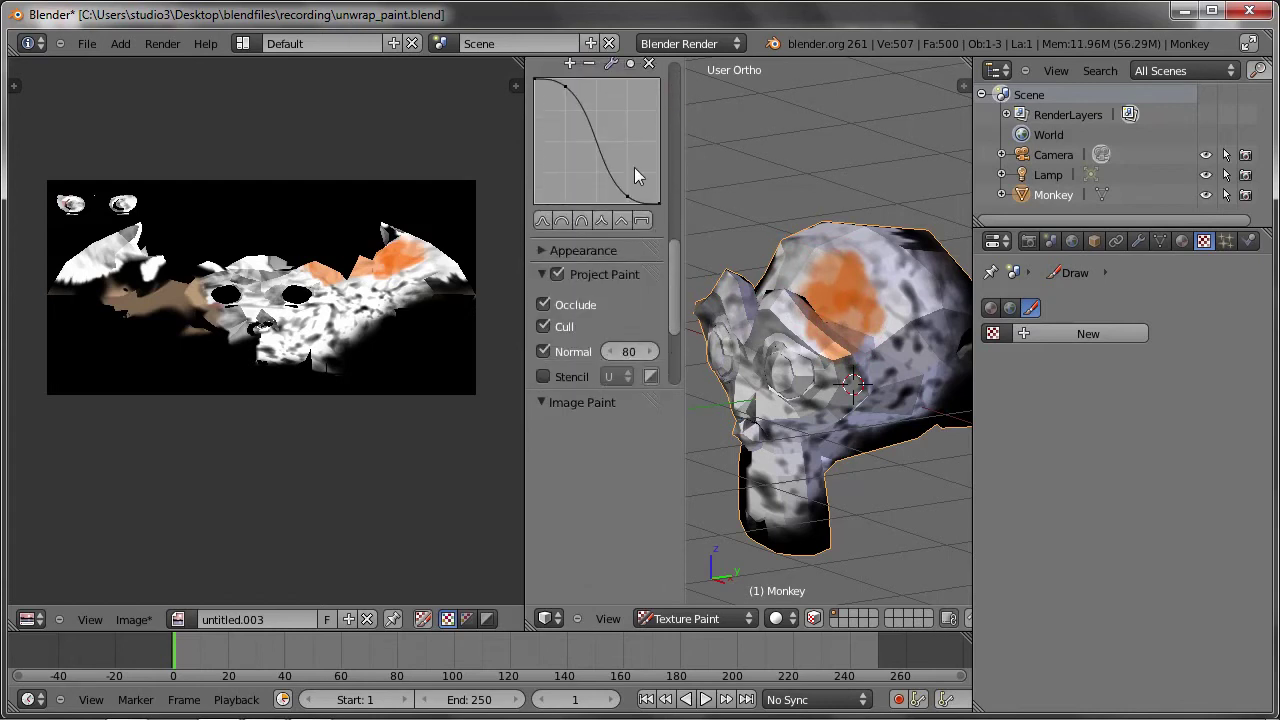
left_click(541, 222)
left_click(561, 221)
left_click(582, 221)
left_click(602, 221)
mouse_move(853, 282)
left_mouse_down()
mouse_move(804, 307)
mouse_move(822, 342)
left_mouse_up()
key("f")
left_click(718, 280)
left_click(641, 222)
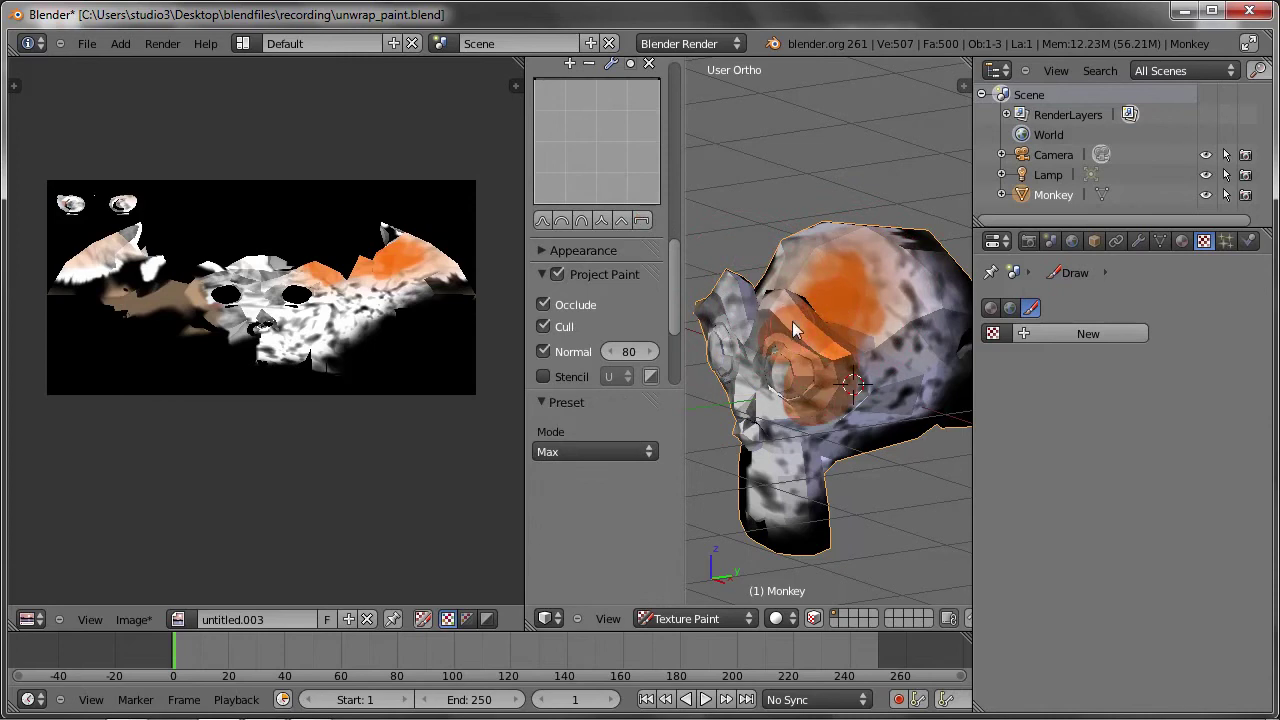
Apply the Root falloff preset and paint orange across and below the eye.
scroll(797, 393, "up", 2)
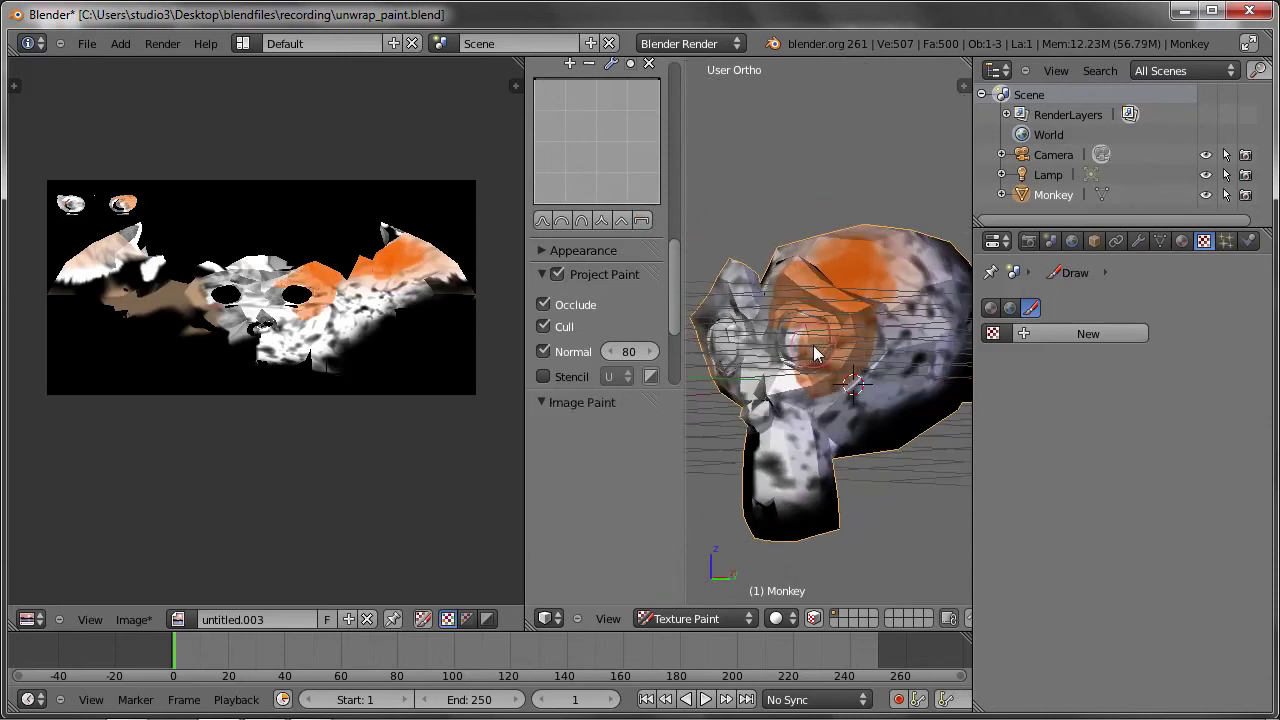
scroll(797, 380, "up", 3)
scroll(828, 305, "up", 3)
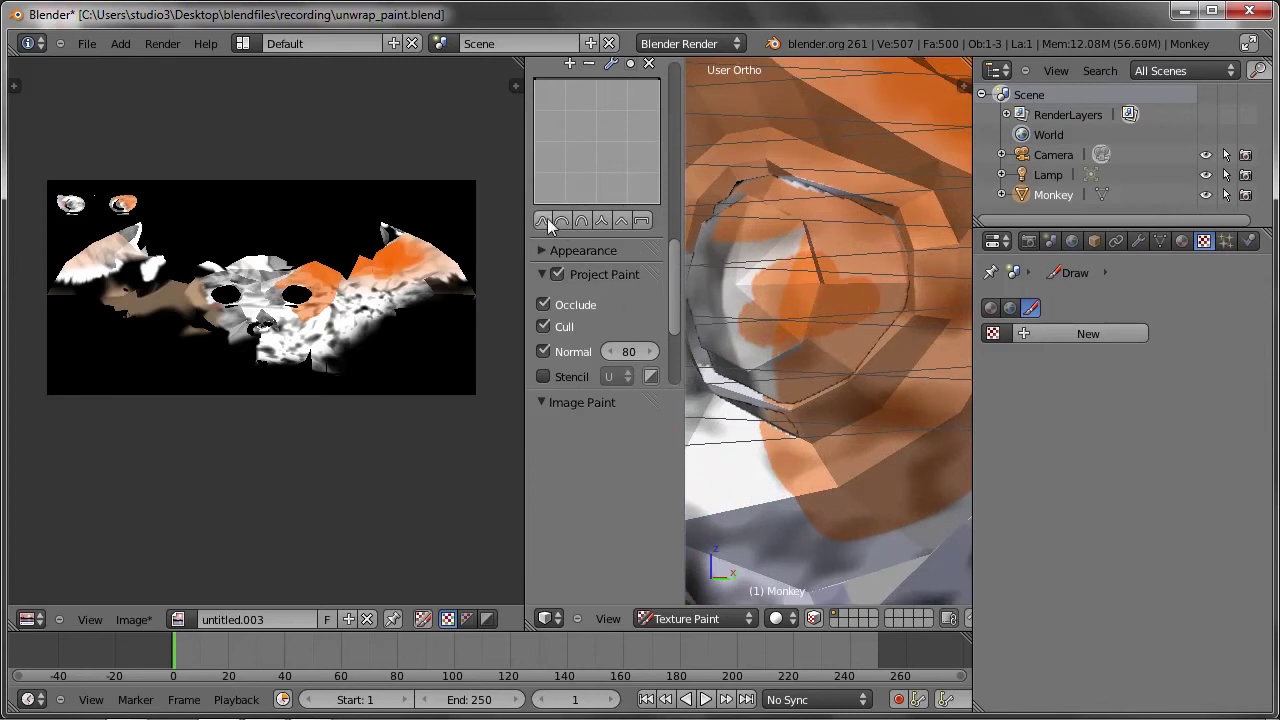
scroll(590, 230, "up", 3)
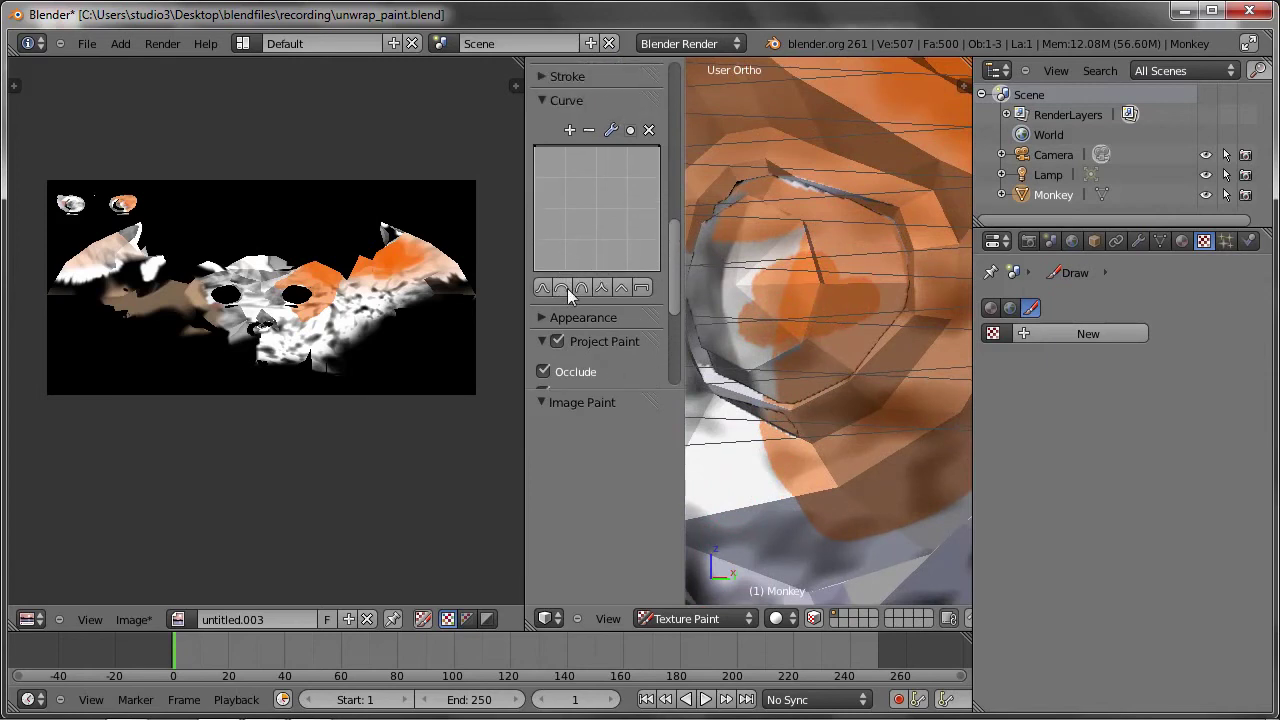
left_click(581, 288)
mouse_move(766, 331)
left_mouse_down()
mouse_move(800, 271)
mouse_move(811, 429)
mouse_move(759, 479)
left_mouse_up()
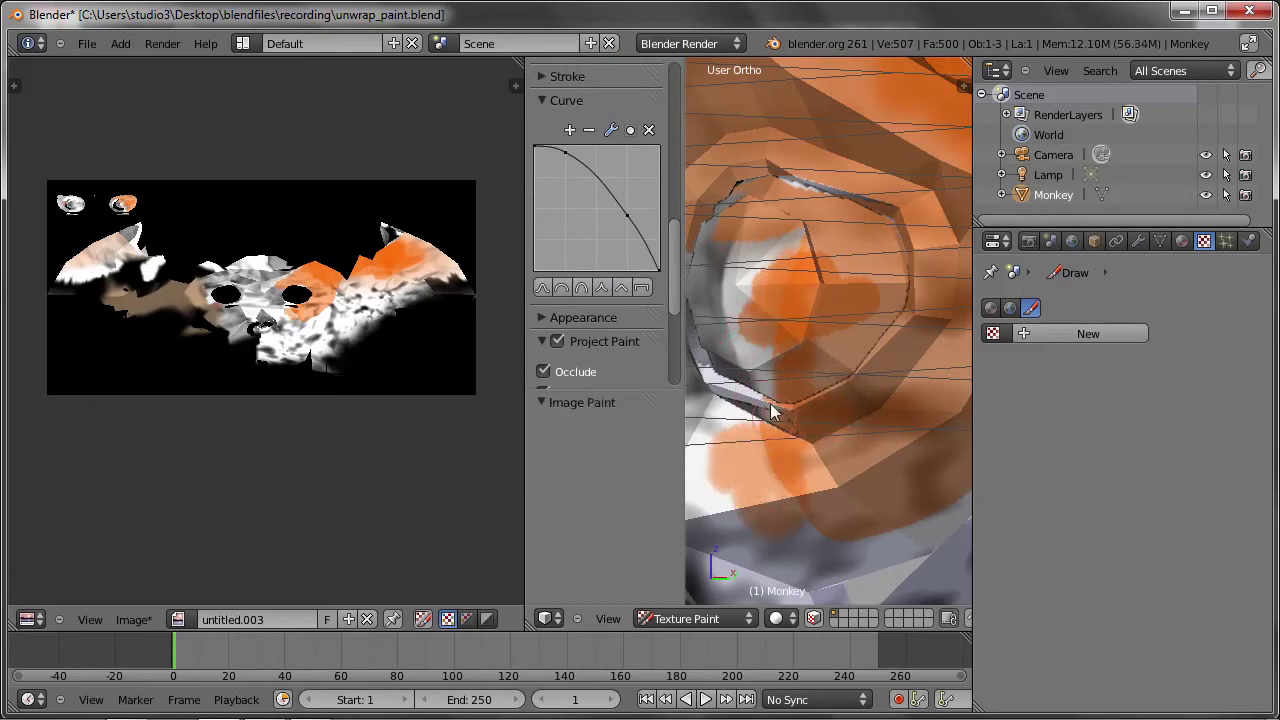
scroll(674, 270, "down", 5)
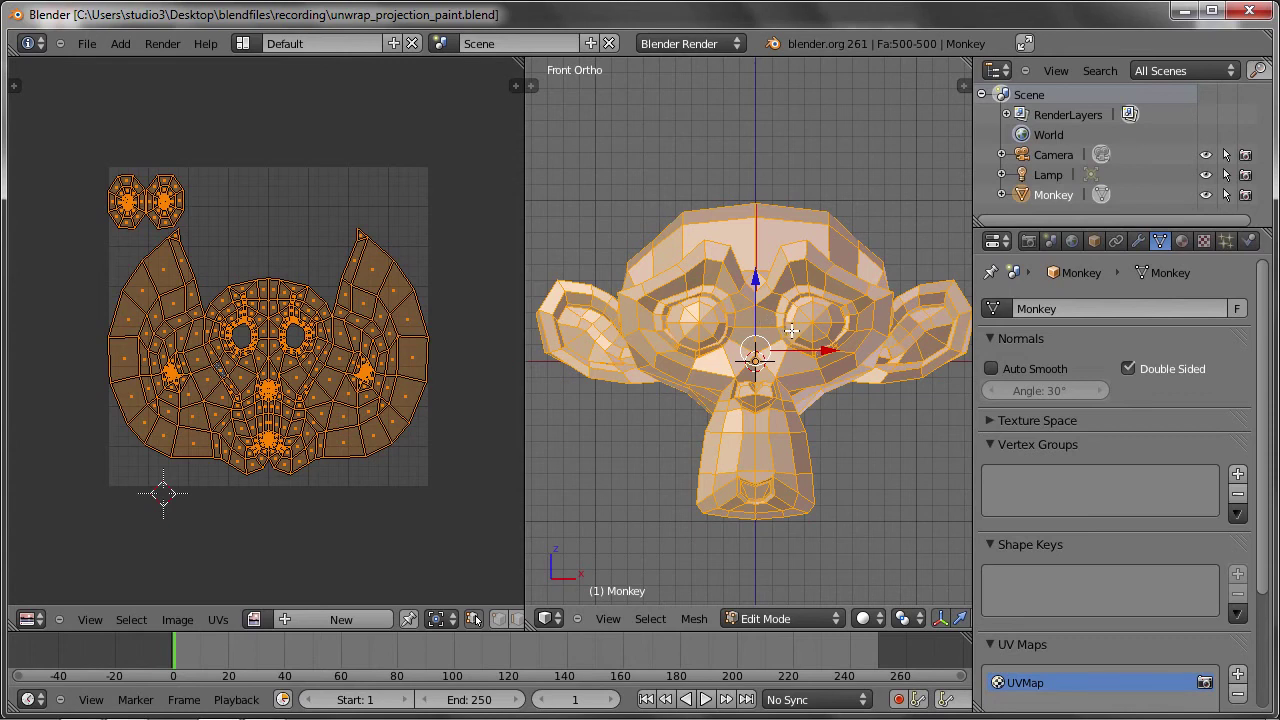
Orbit the view slightly around the unwrapped Monkey.
middle_click_drag(799, 335, 789, 338)
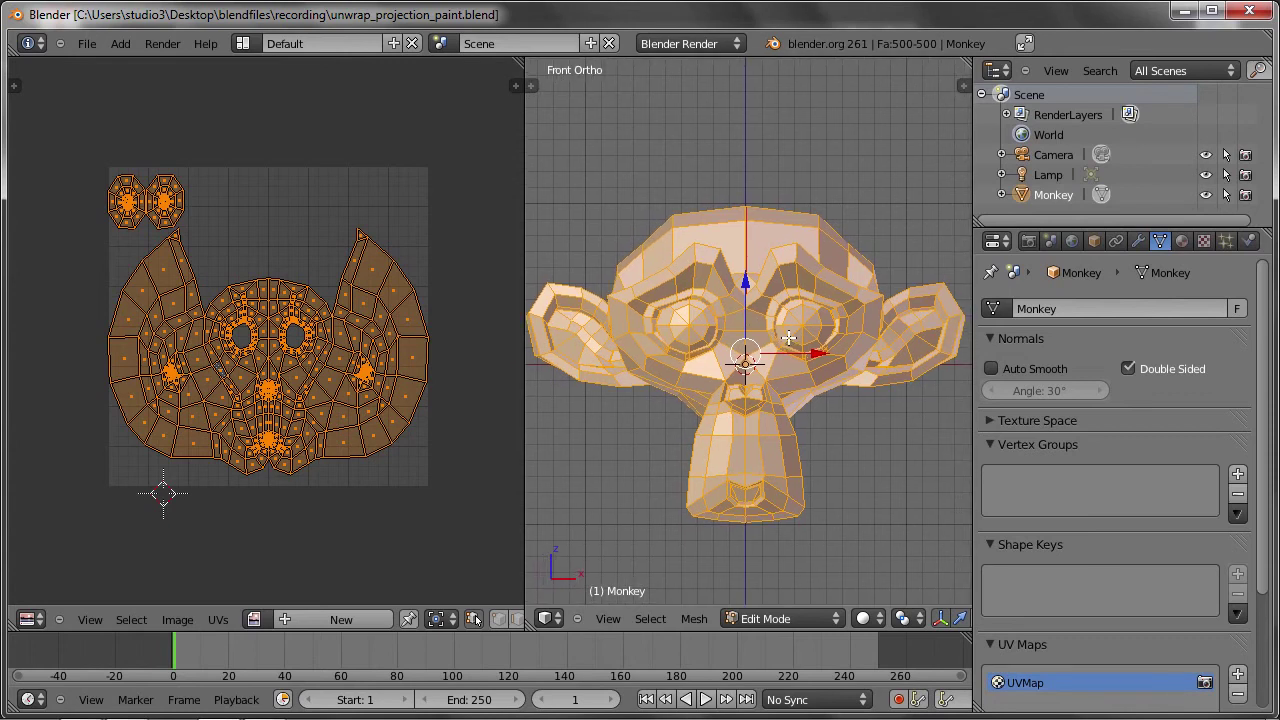
Save Macaca_fascicularis_in_Lopburi.JPG from Firefox into the textures folder, then minimize the browser.
mouse_move(219, 705)
left_click(80, 706)
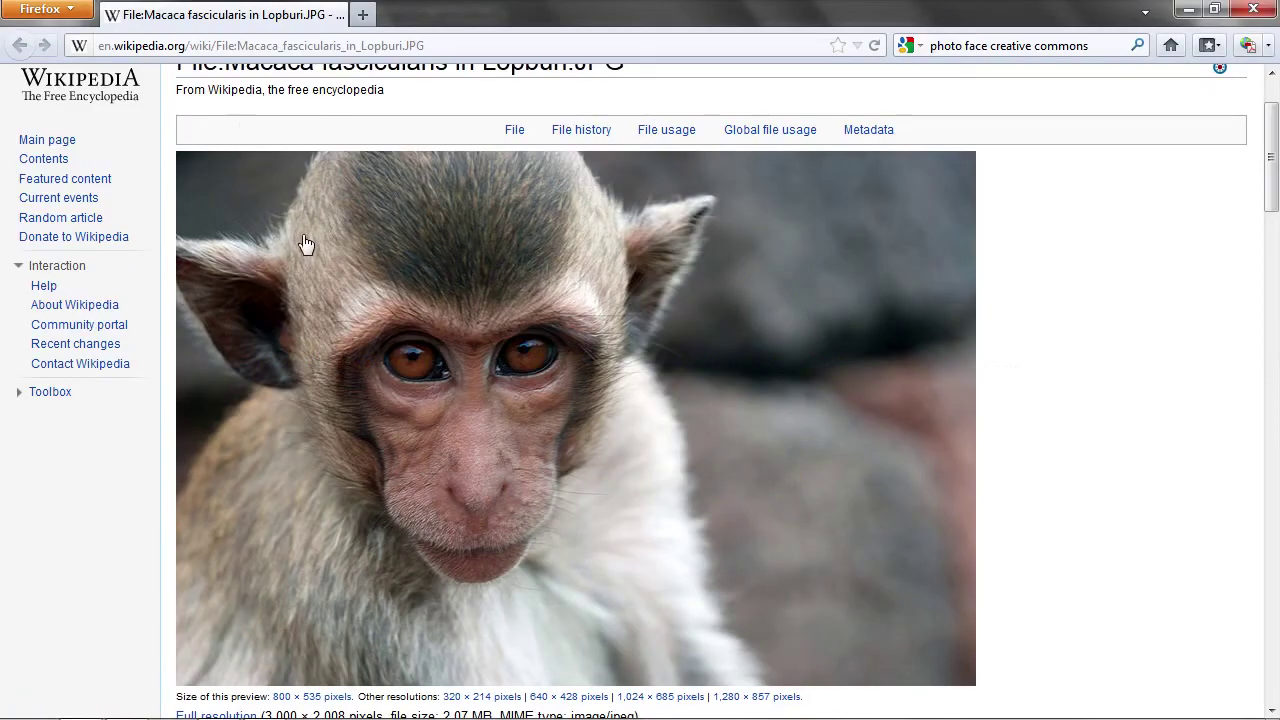
scroll(295, 205, "up", 2)
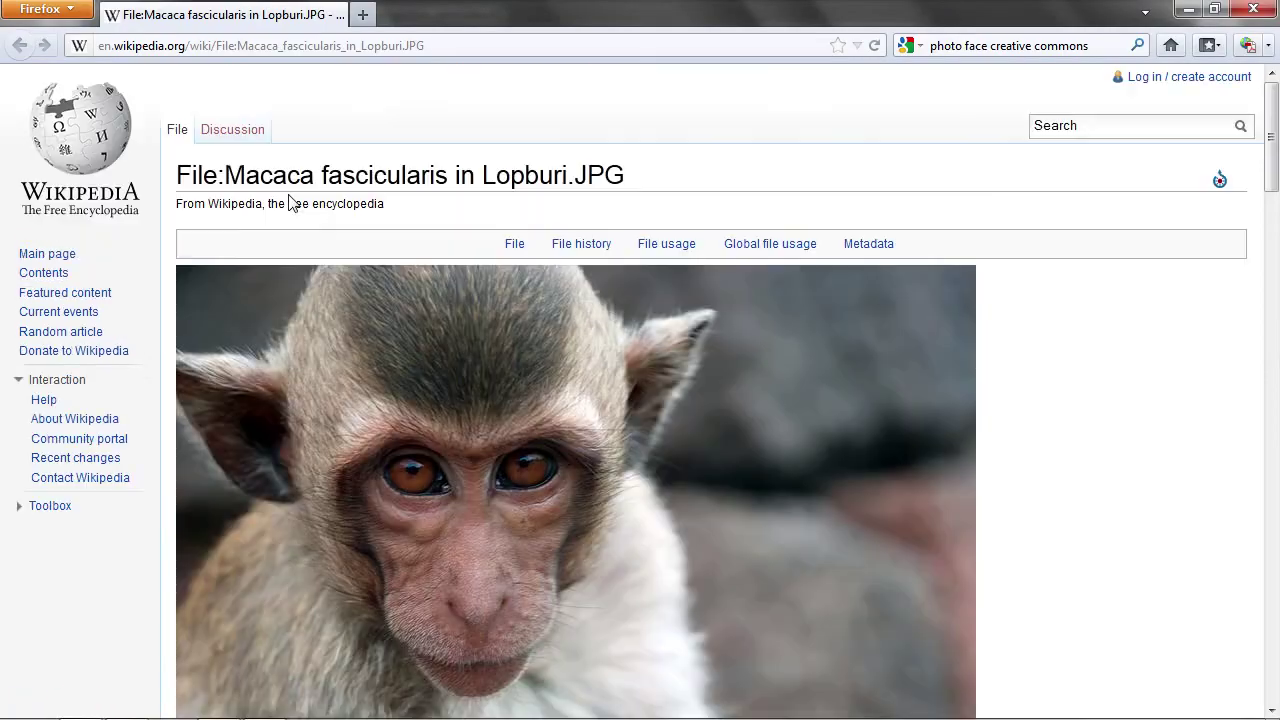
scroll(397, 300, "down", 2)
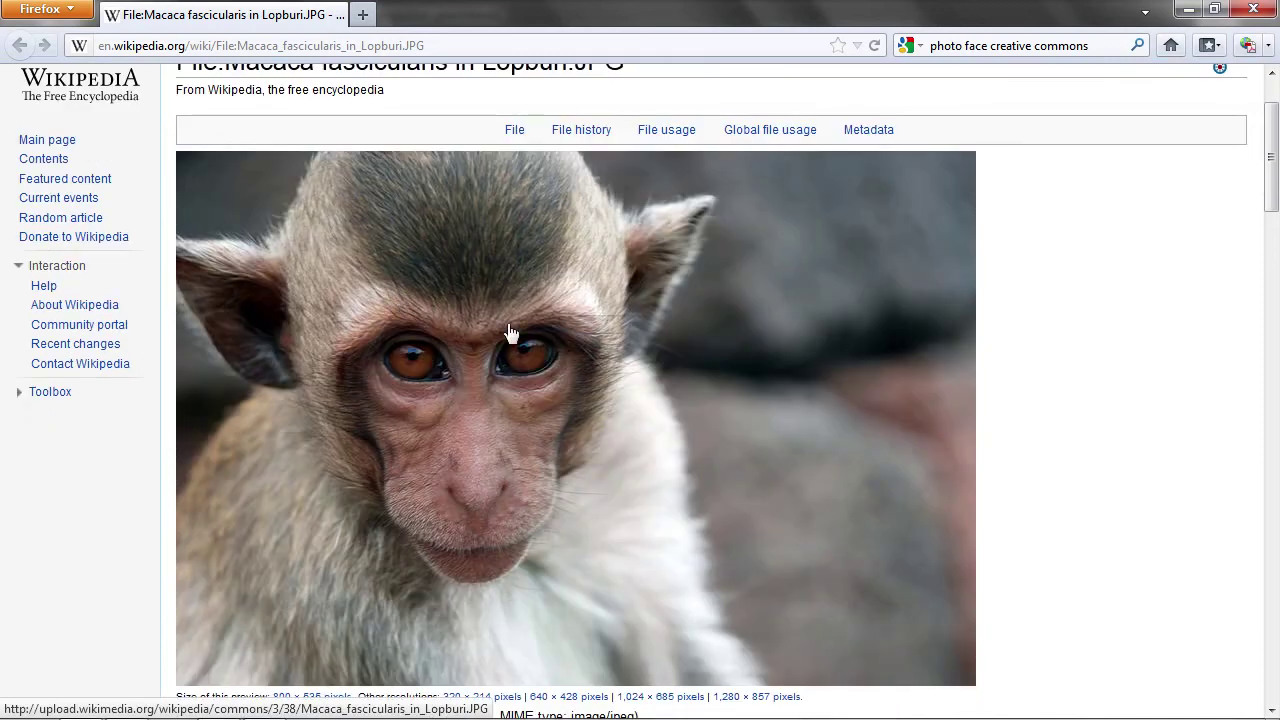
right_click(500, 320)
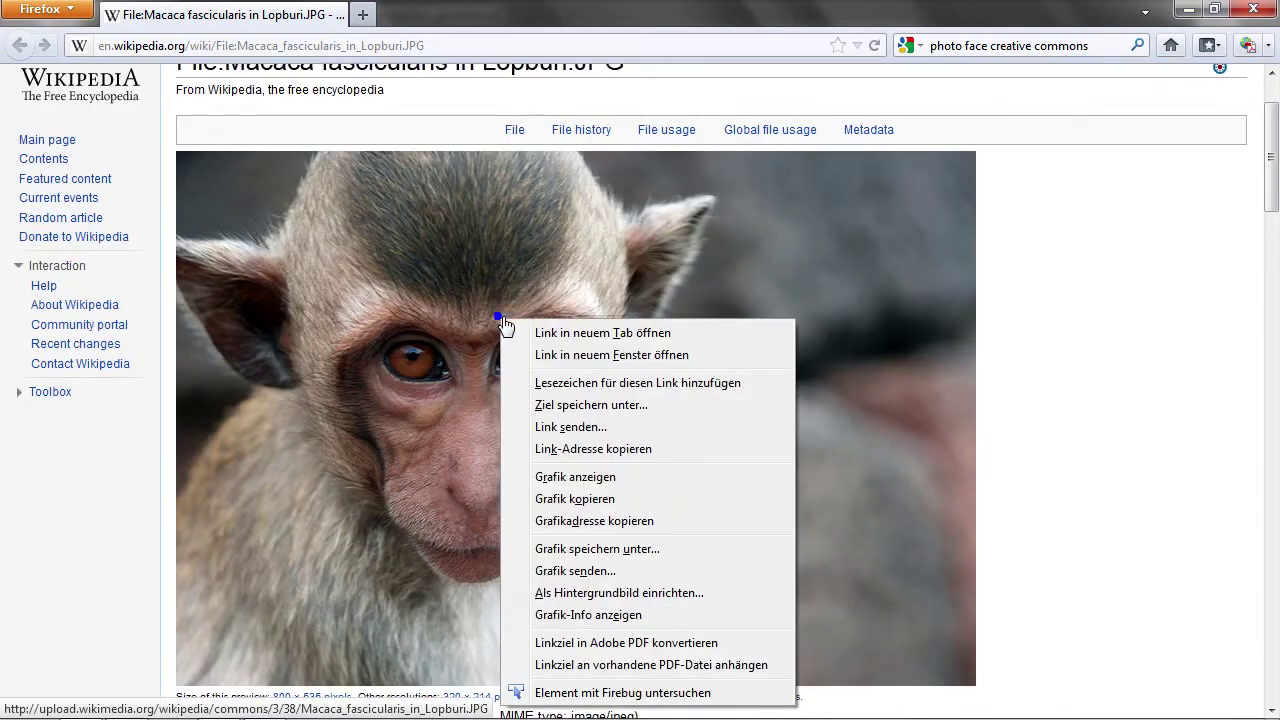
left_click(577, 405)
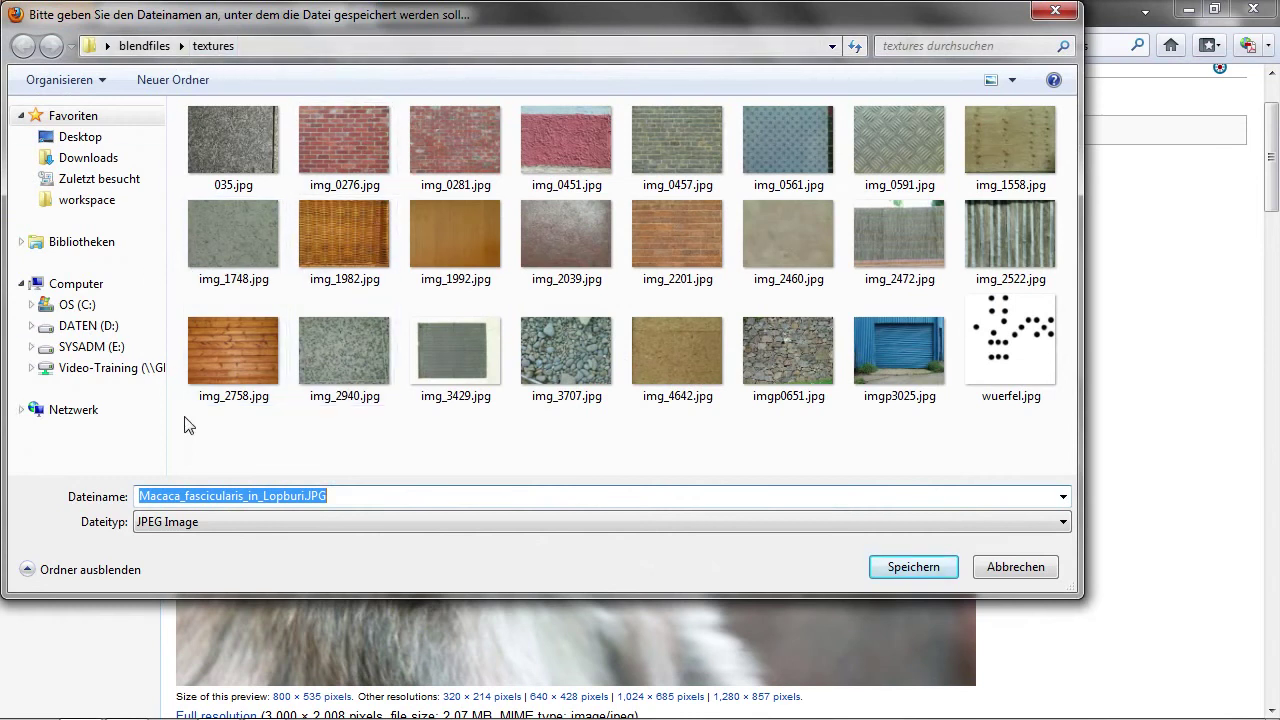
left_click(910, 568)
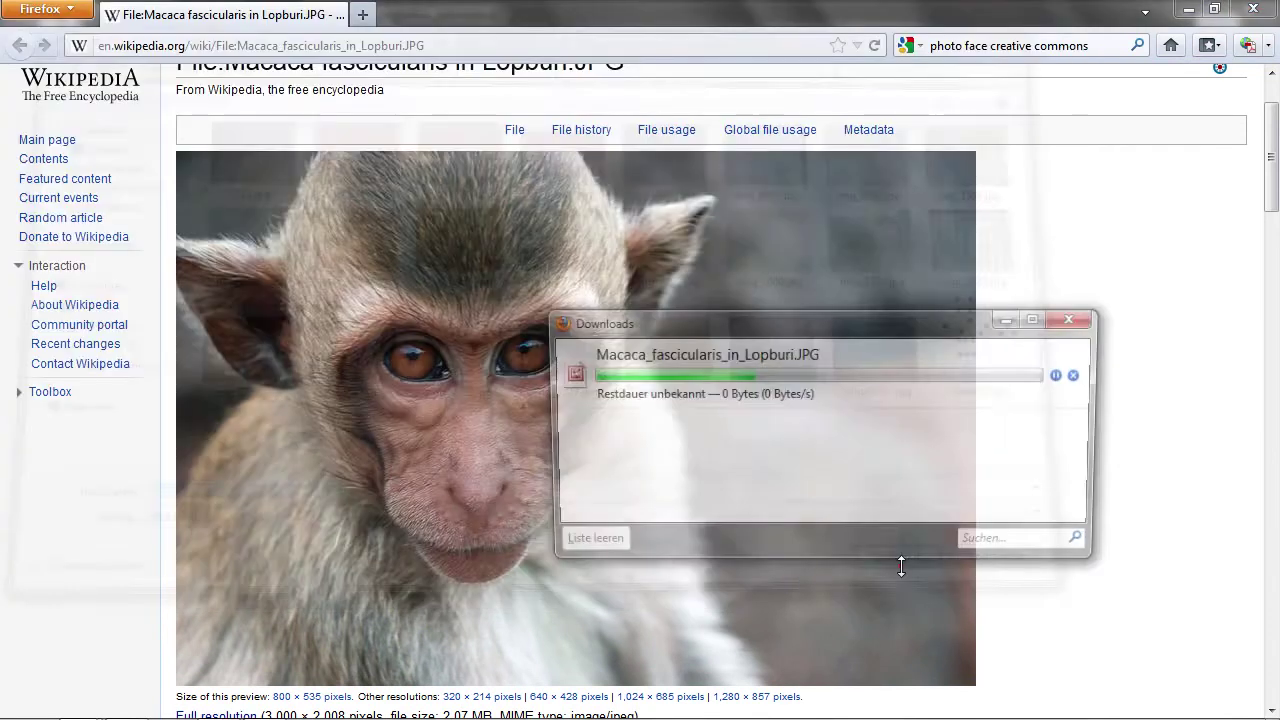
left_click(1184, 12)
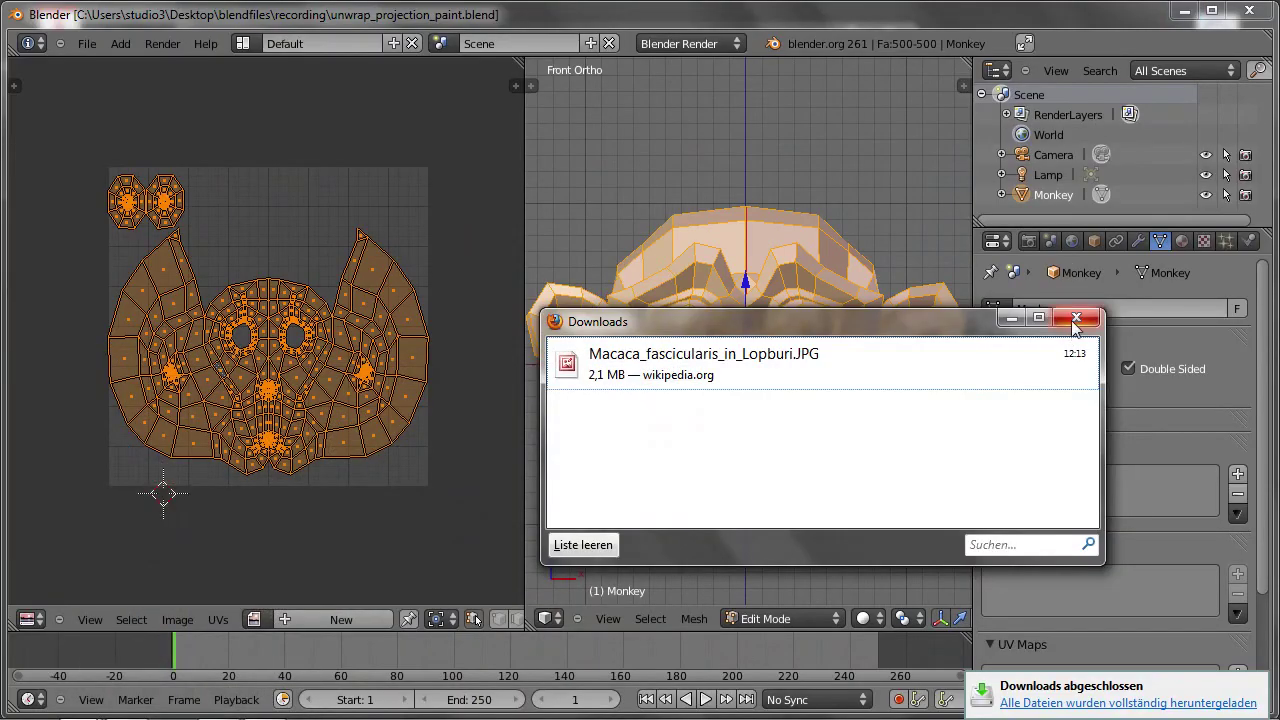
Close the downloads list and rename the Monkey's UV map to hauptmap.
left_click(1076, 317)
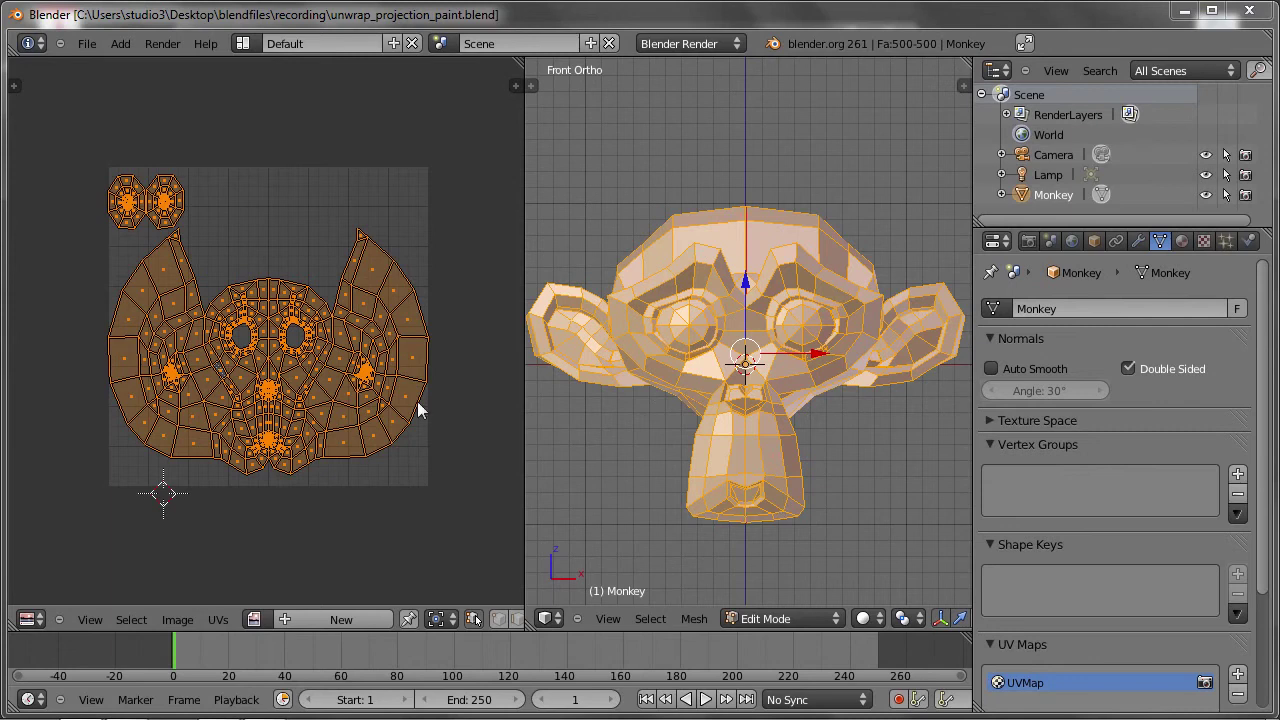
left_click(326, 527)
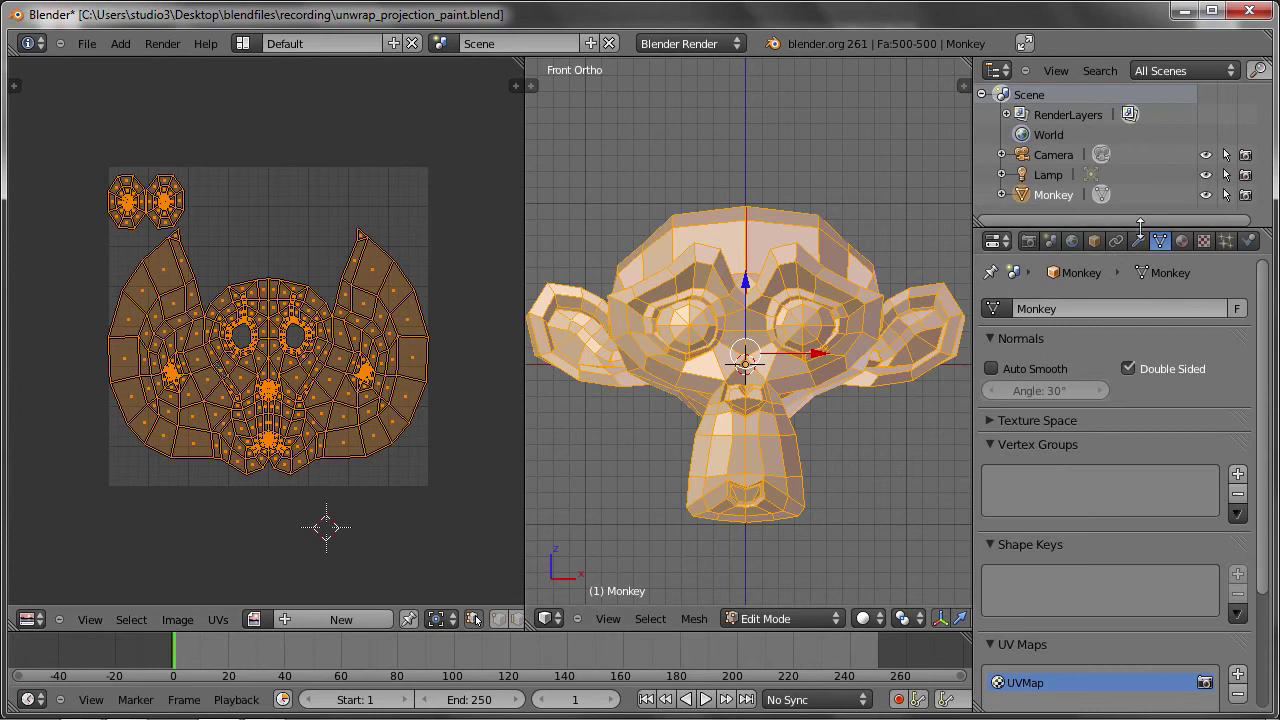
scroll(1099, 410, "down", 2)
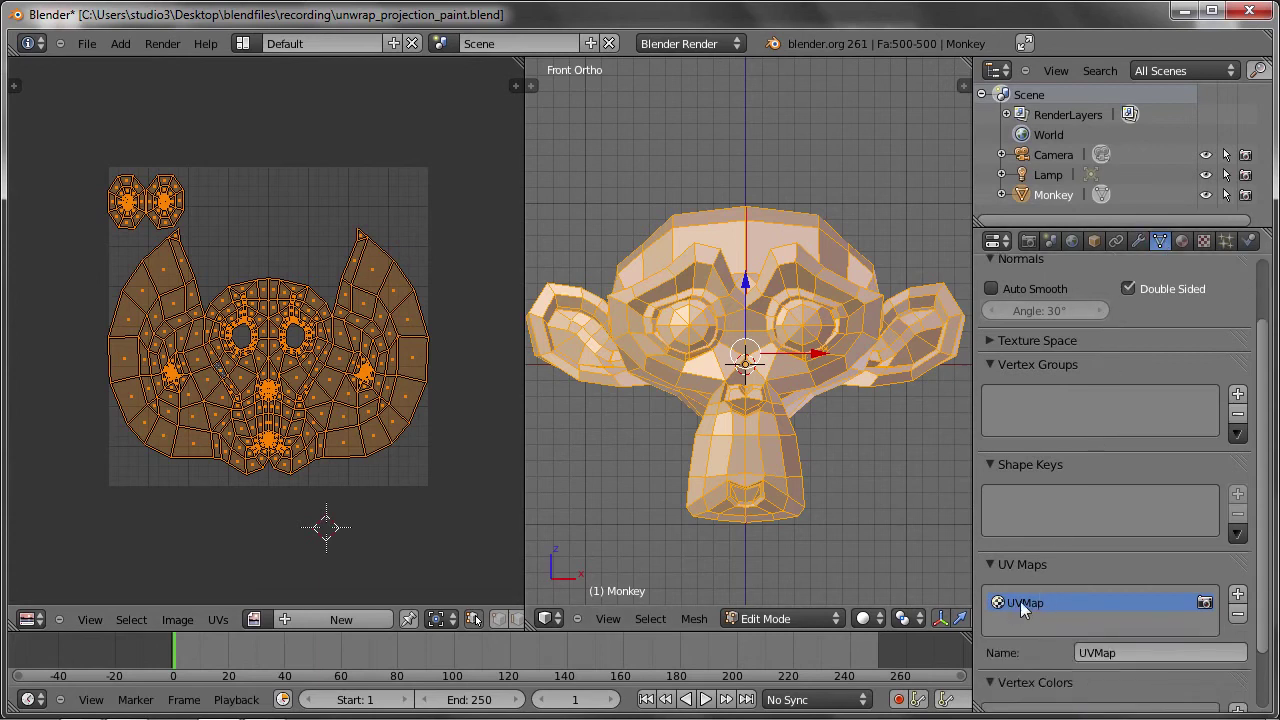
left_click(1120, 651)
type("hauptm")
type("ap")
key("Return")
Add a second UV map named projection.
left_click(1237, 594)
left_click(1119, 659)
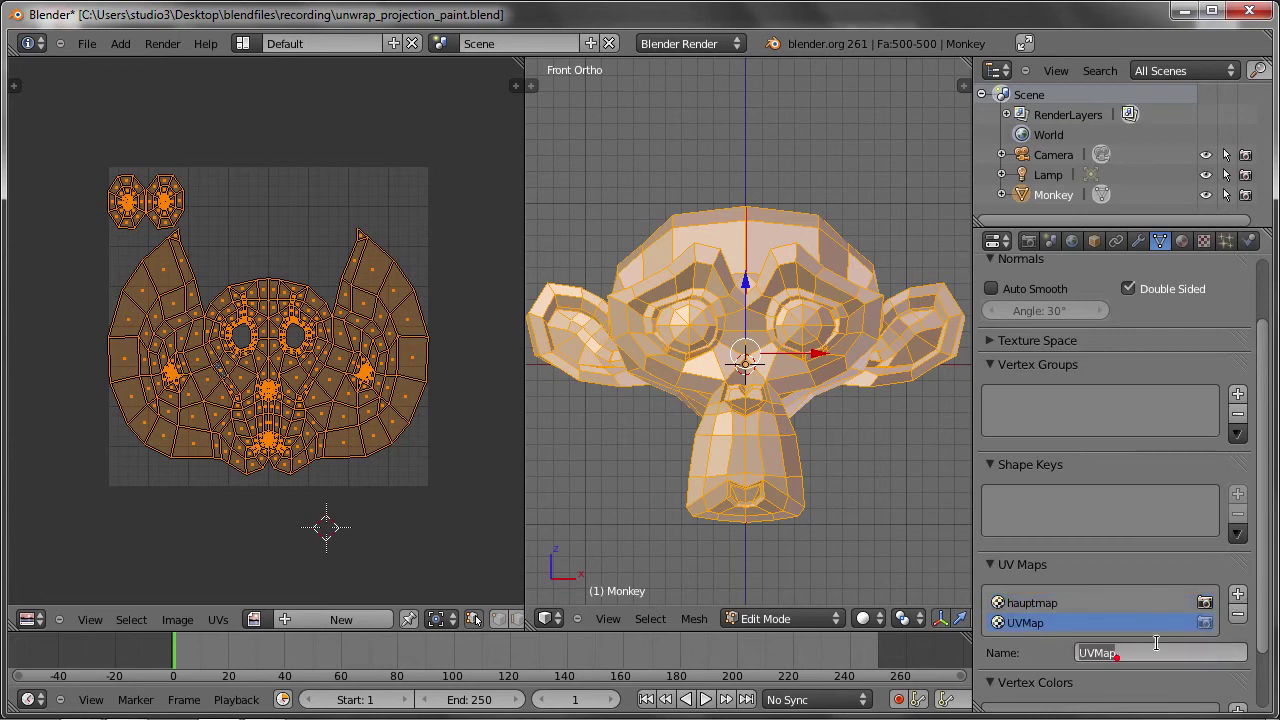
type("pro")
key("Return")
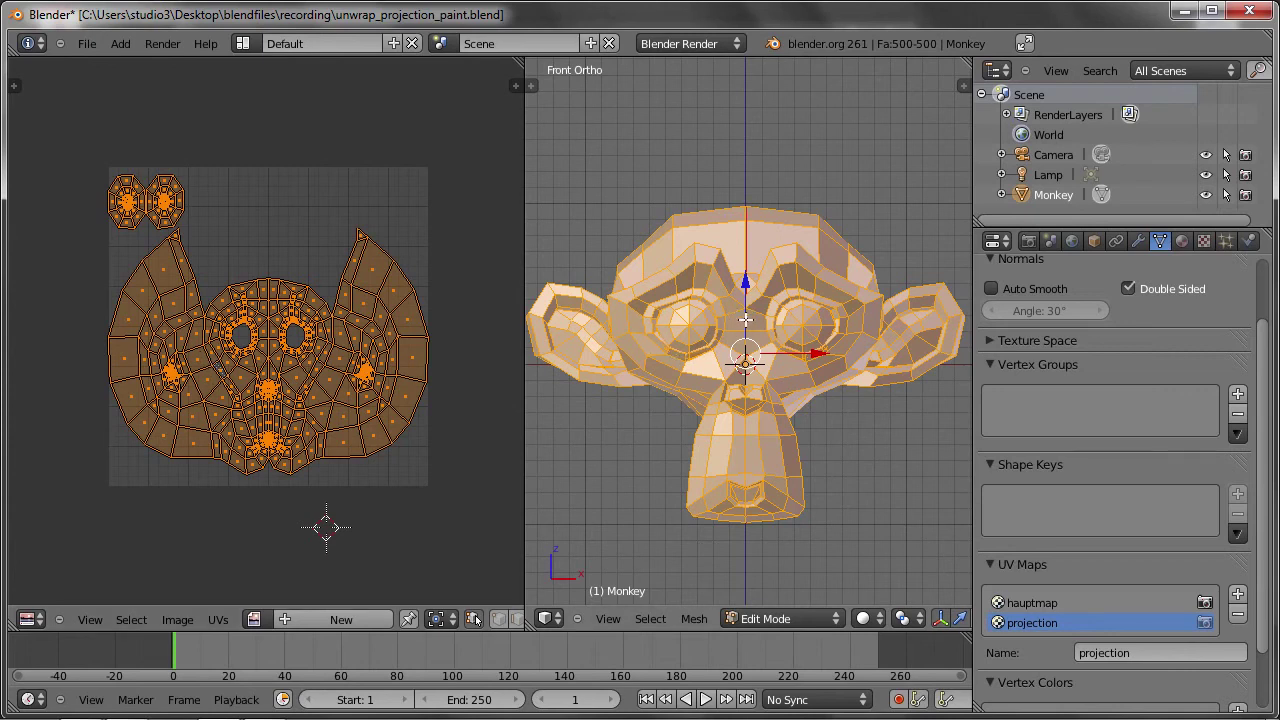
Unwrap the Monkey into the projection UV map using Project From View from the front.
scroll(748, 321, "down", 1)
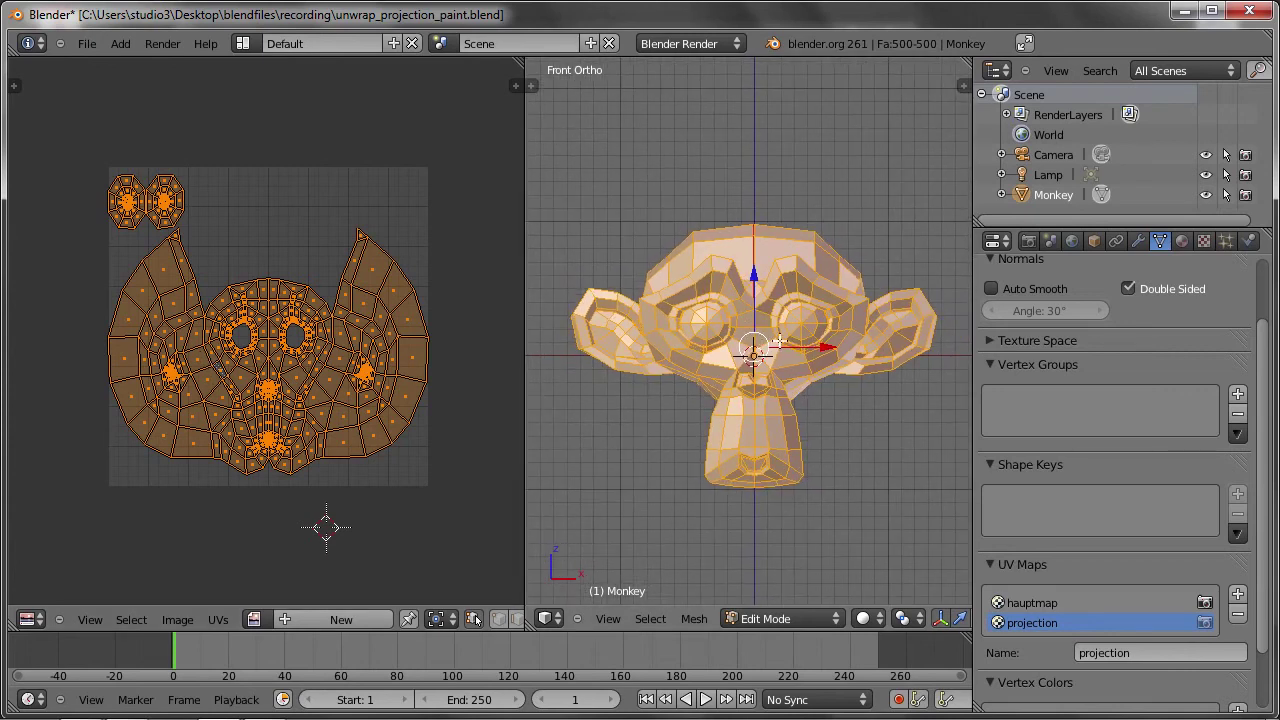
key("u")
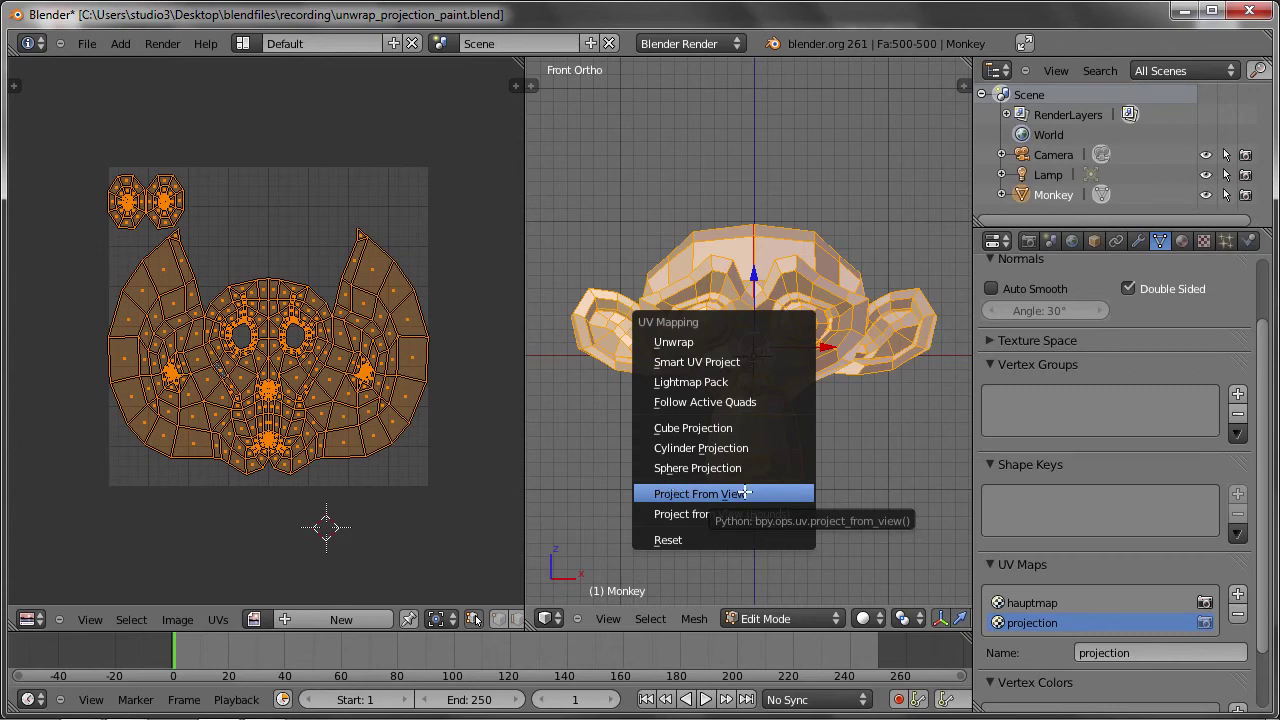
left_click(745, 493)
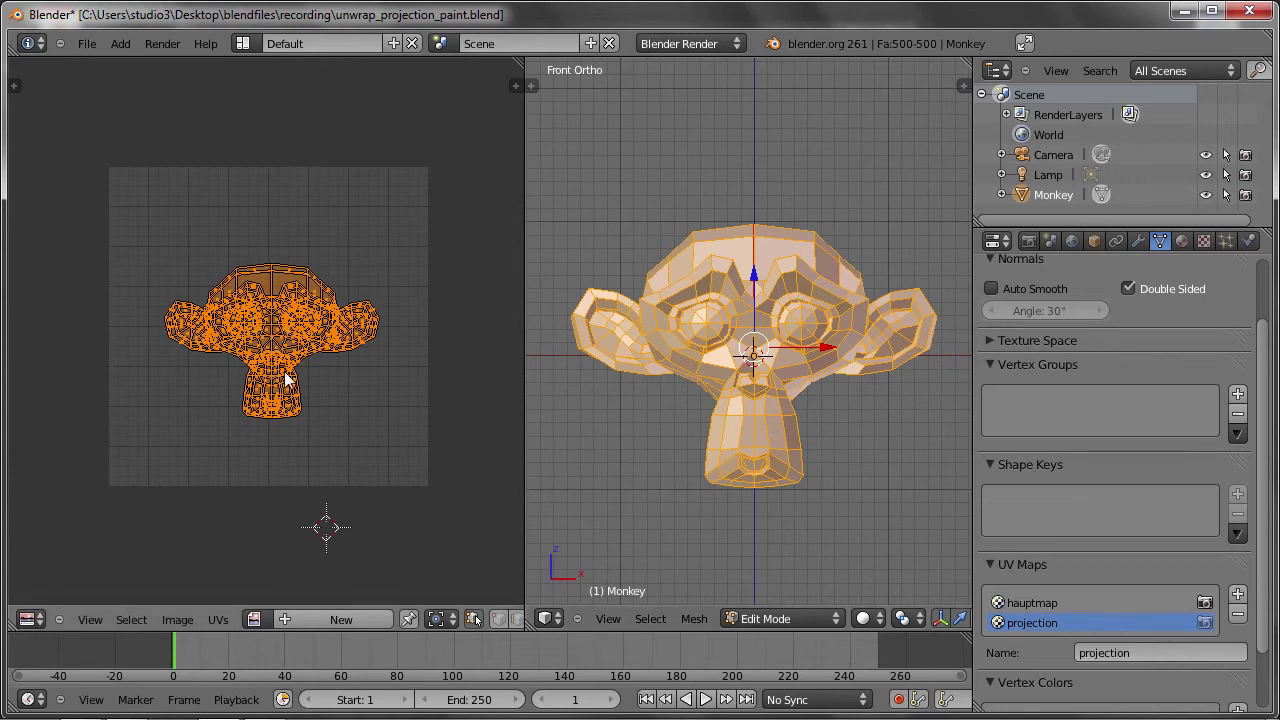
key("s")
key("Escape")
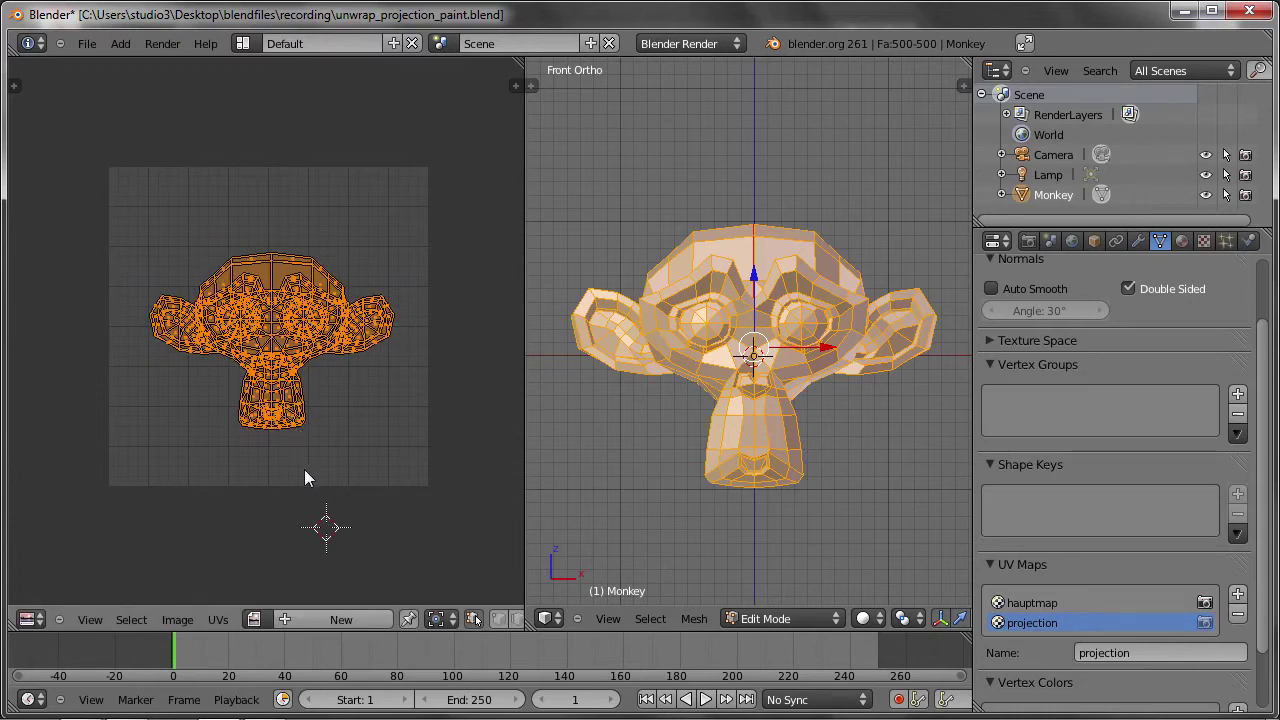
Open Macaca_fascicularis_in_Lopburi.JPG from the textures folder as the image behind the UV layout.
left_click(178, 619)
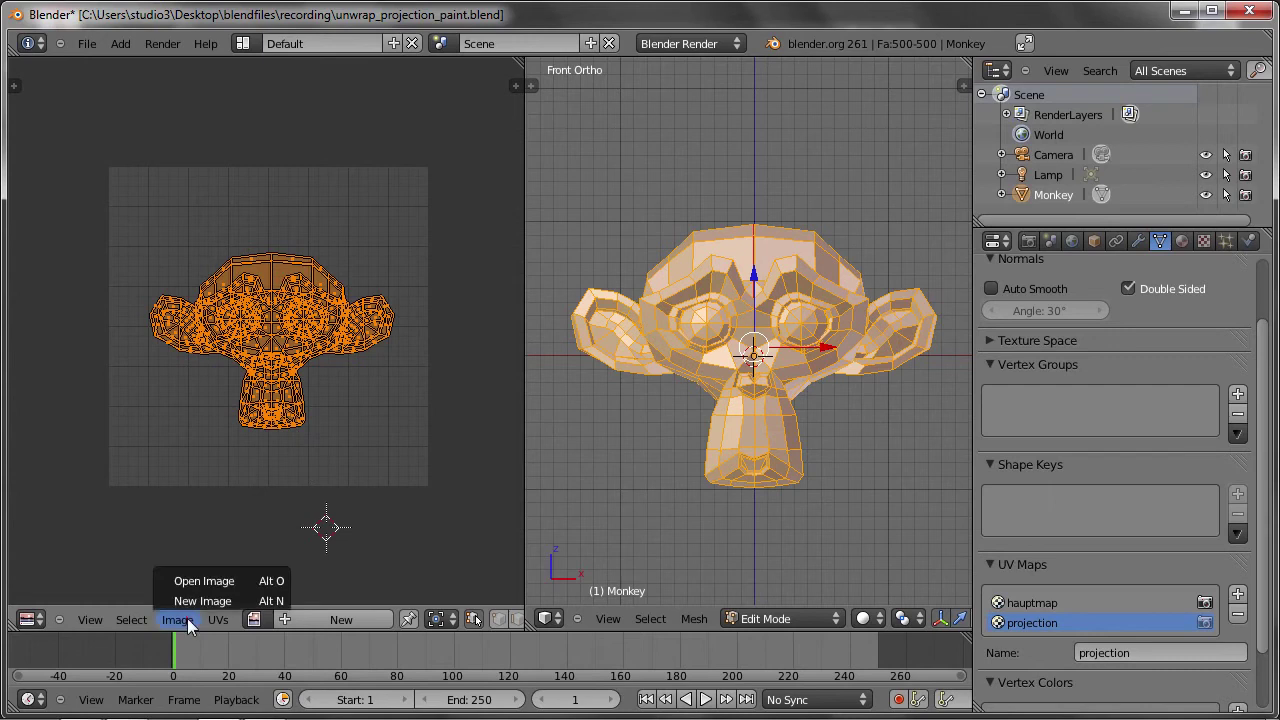
left_click(195, 581)
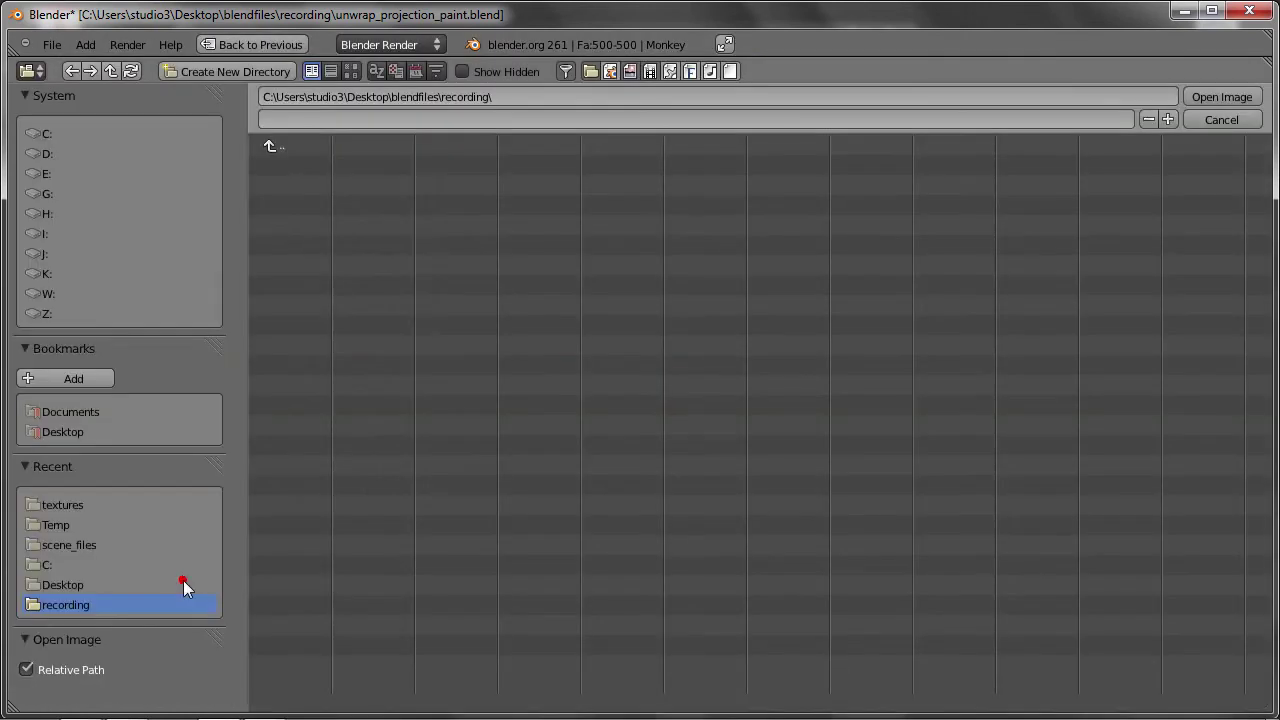
left_click(43, 504)
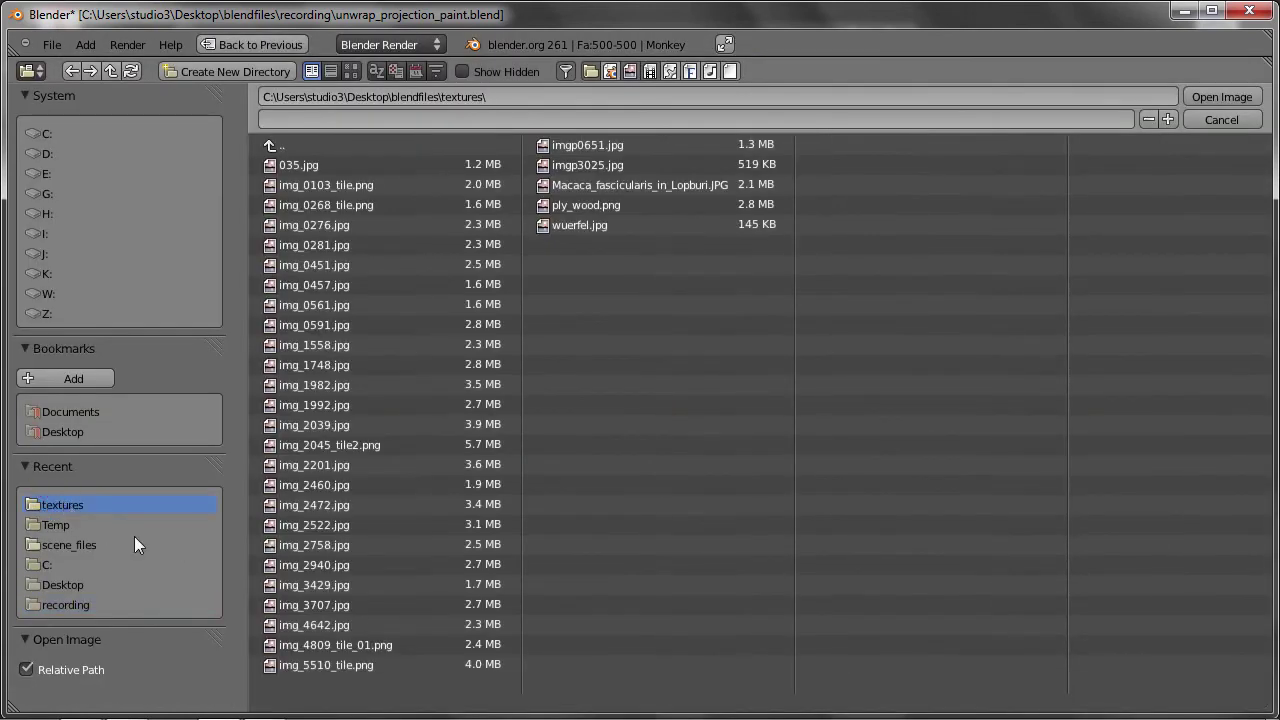
left_click(351, 71)
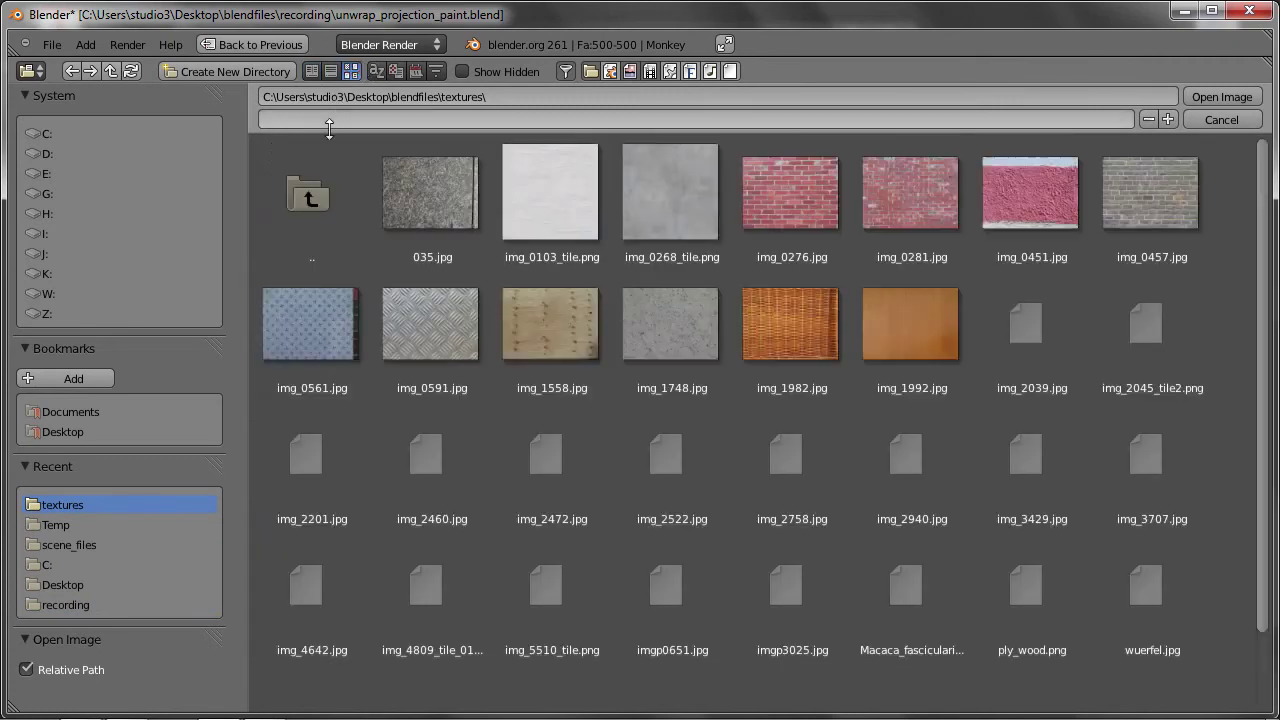
left_click(918, 594)
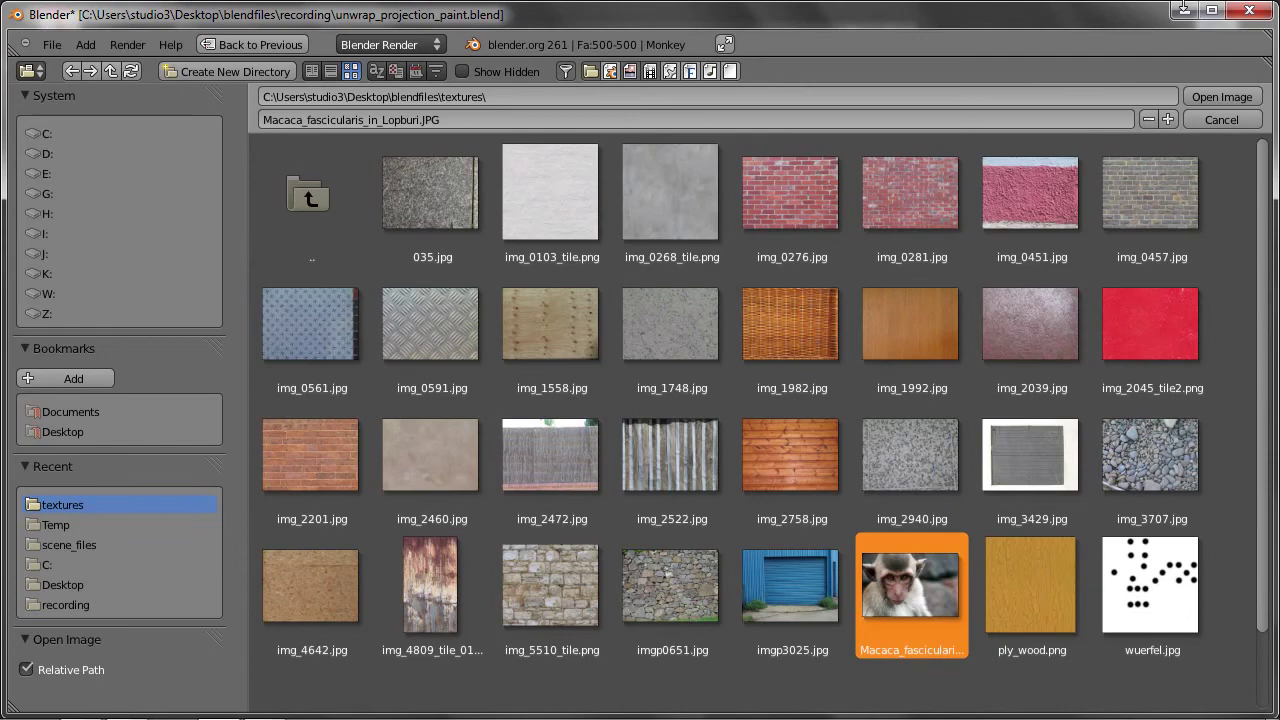
left_click(1222, 97)
scroll(340, 366, "down", 3)
scroll(331, 366, "down", 1)
scroll(374, 354, "down", 1)
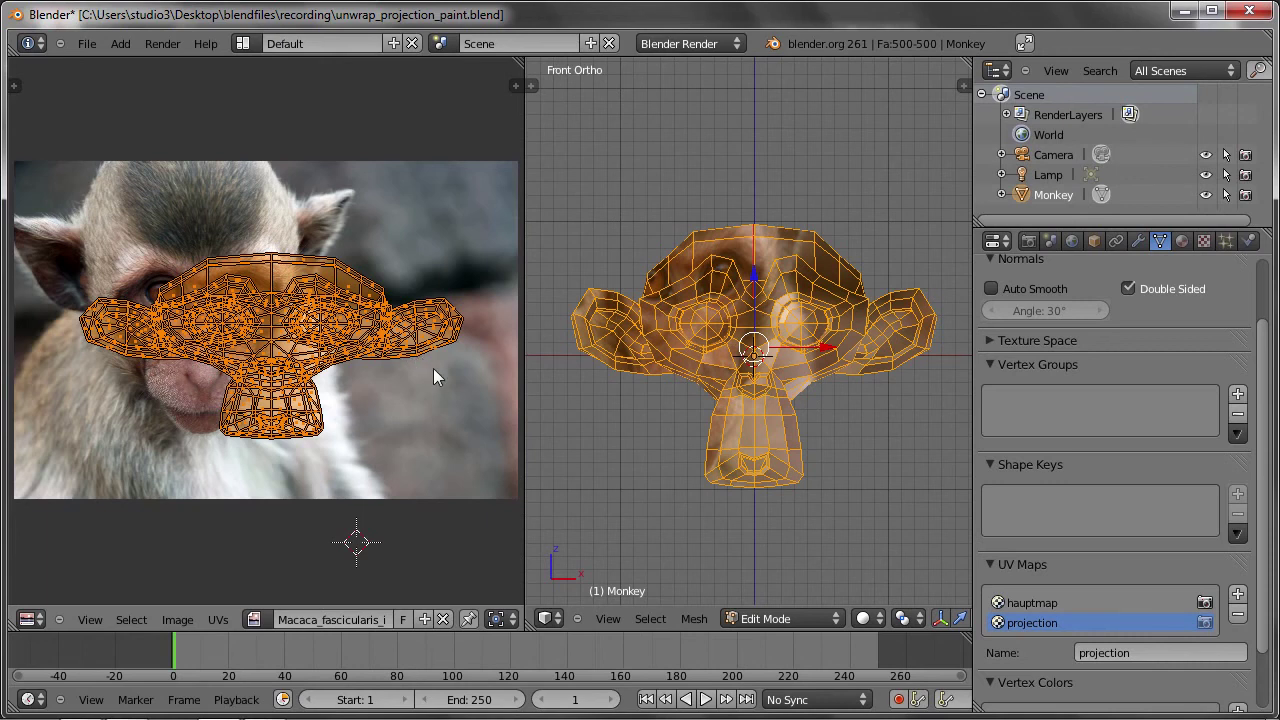
Squash the UV layout vertically along the Y axis.
key("s")
key("y")
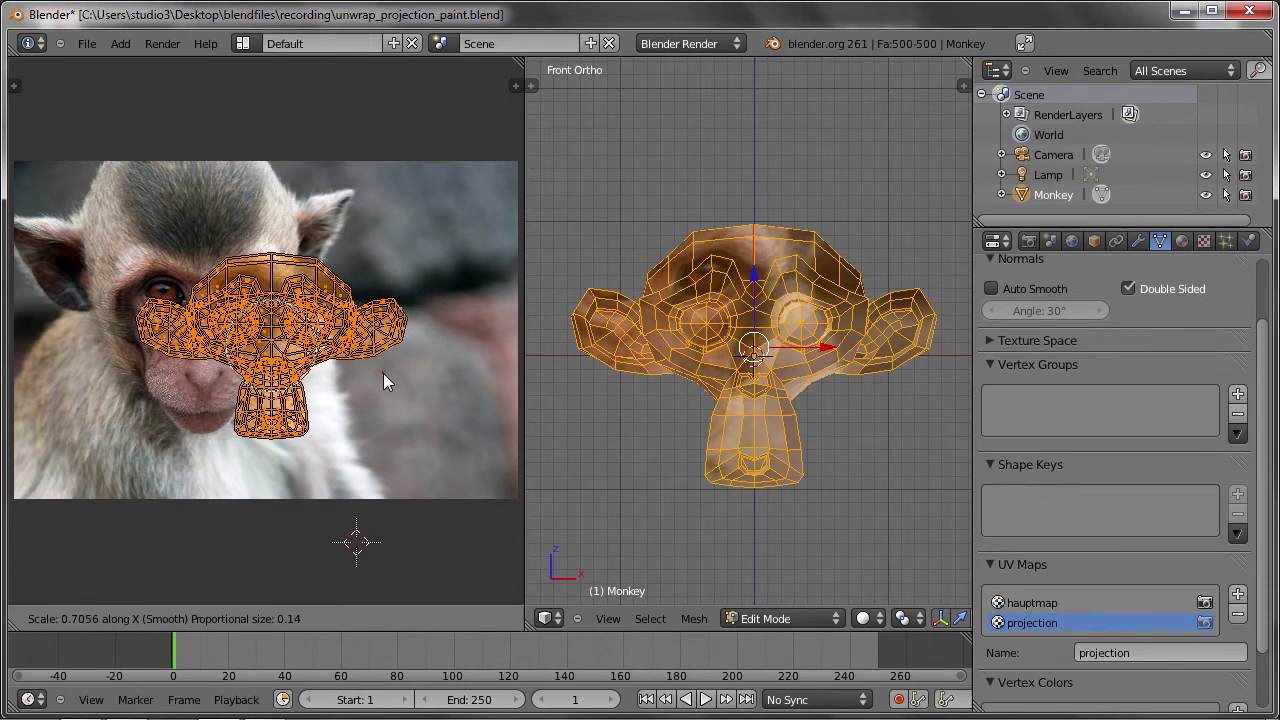
left_click(383, 373)
key("n")
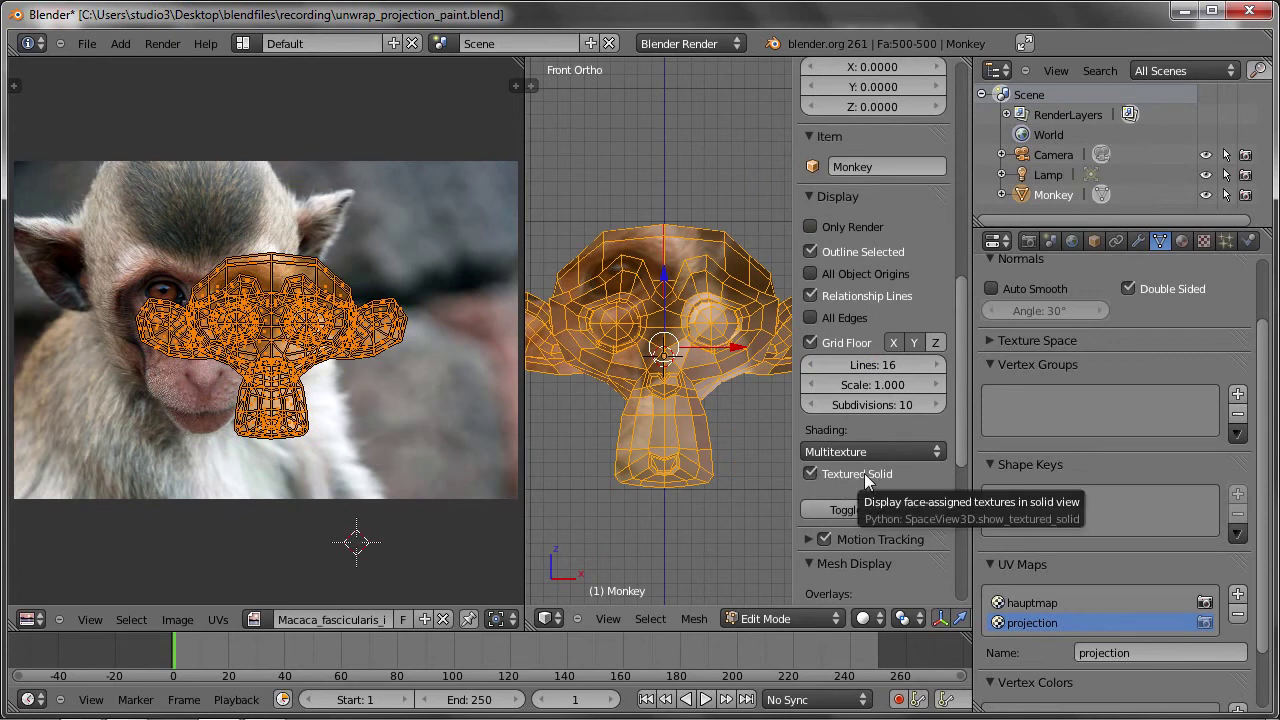
key("n")
scroll(764, 310, "up", 1)
scroll(285, 352, "up", 2)
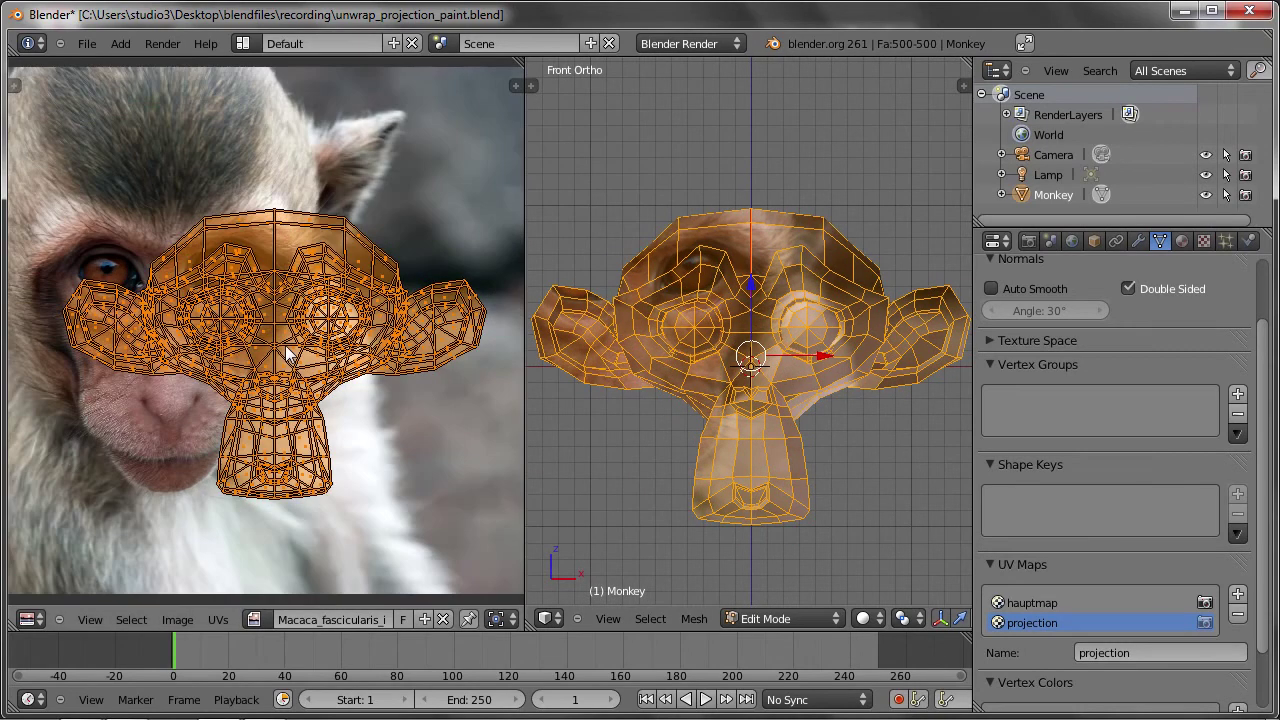
Move the UV layout over the macaque's face in the photo.
key("g")
left_click(192, 318)
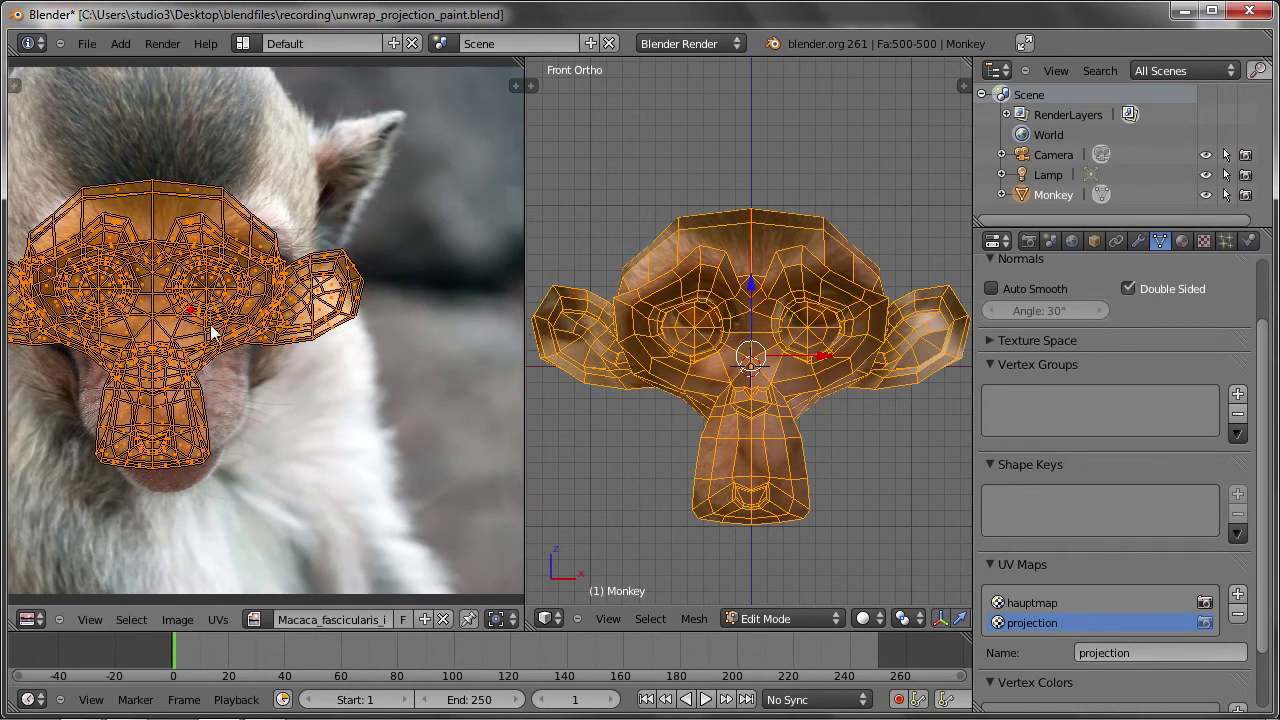
middle_click_drag(209, 329, 295, 405)
scroll(300, 410, "up", 1)
key("g")
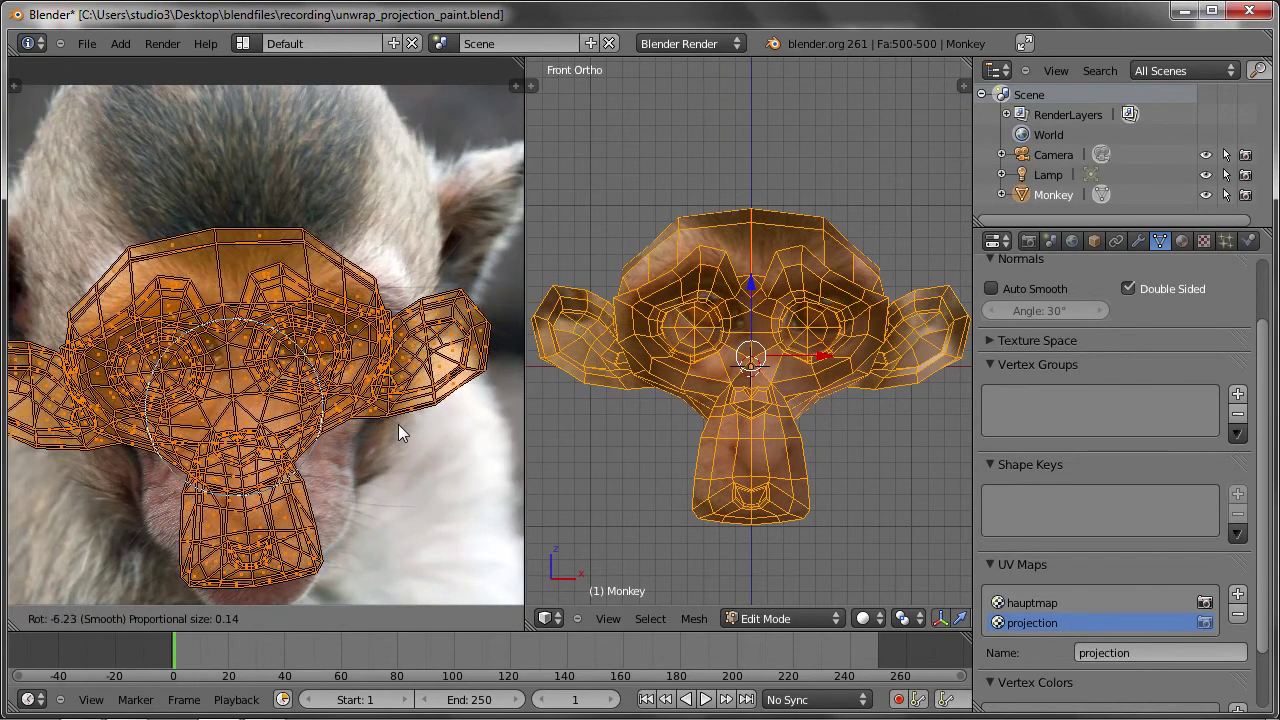
left_click(396, 423)
Cancel the accidental 3D mesh move and reposition the UVs over the face.
key("g")
right_click(790, 360)
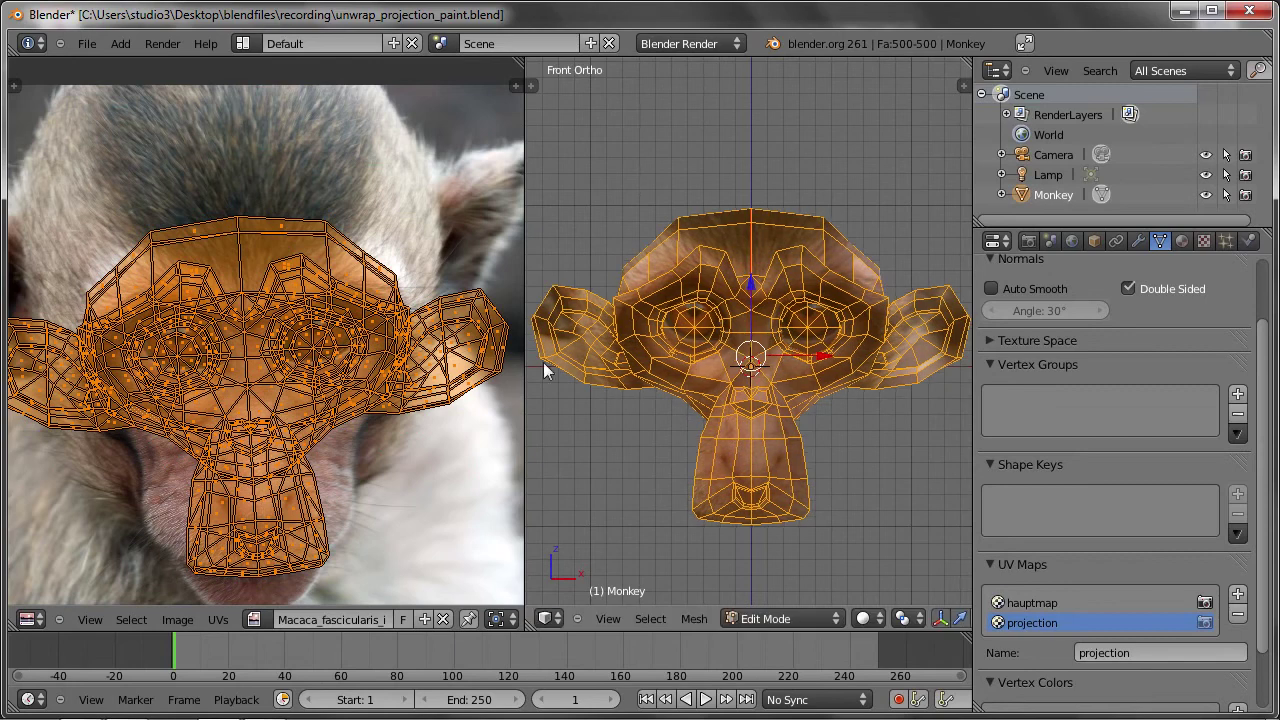
scroll(325, 370, "up", 1)
key("g")
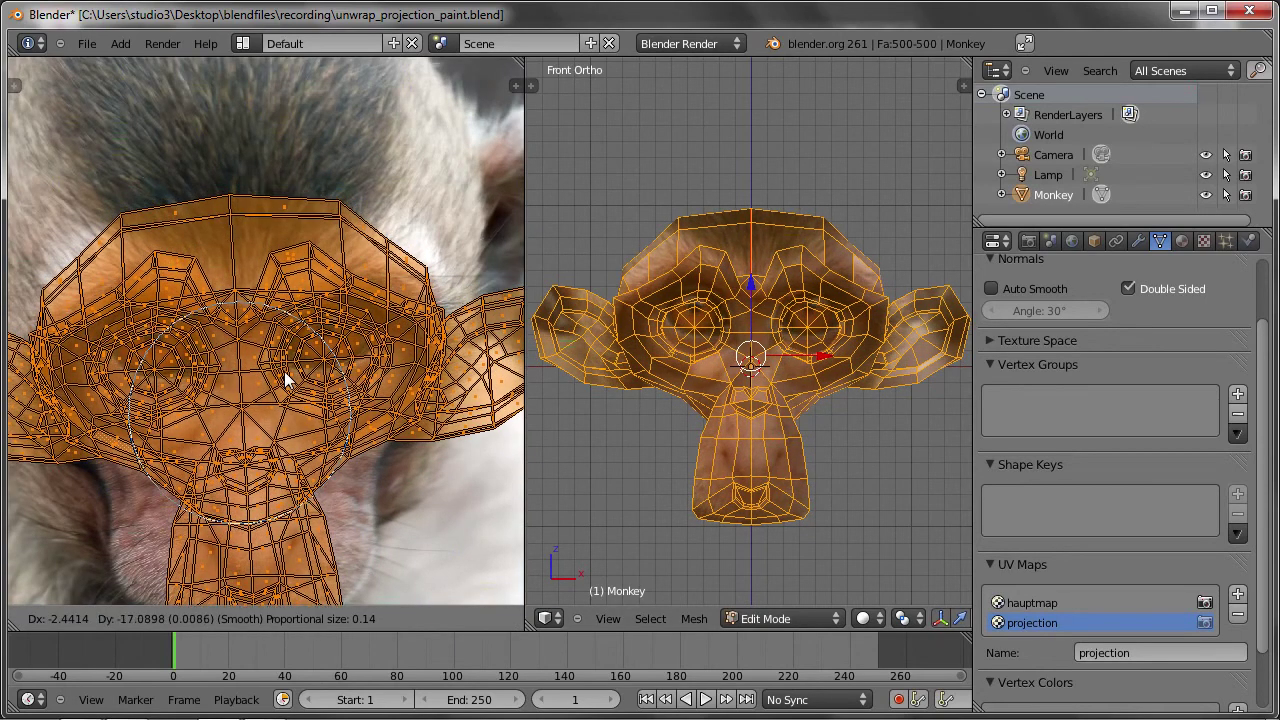
left_click(268, 372)
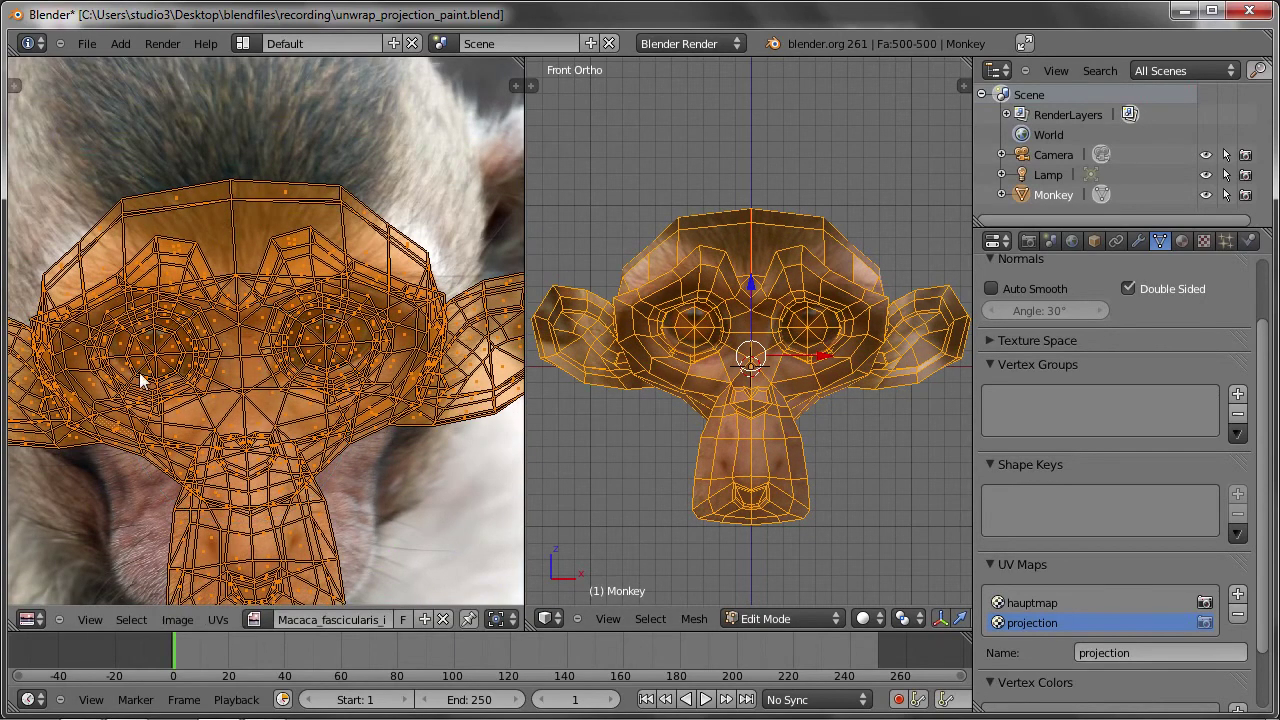
scroll(160, 366, "up", 2)
scroll(165, 350, "up", 1)
Move and rotate the left eye UVs proportionally onto the macaque's left eye.
right_click(118, 362)
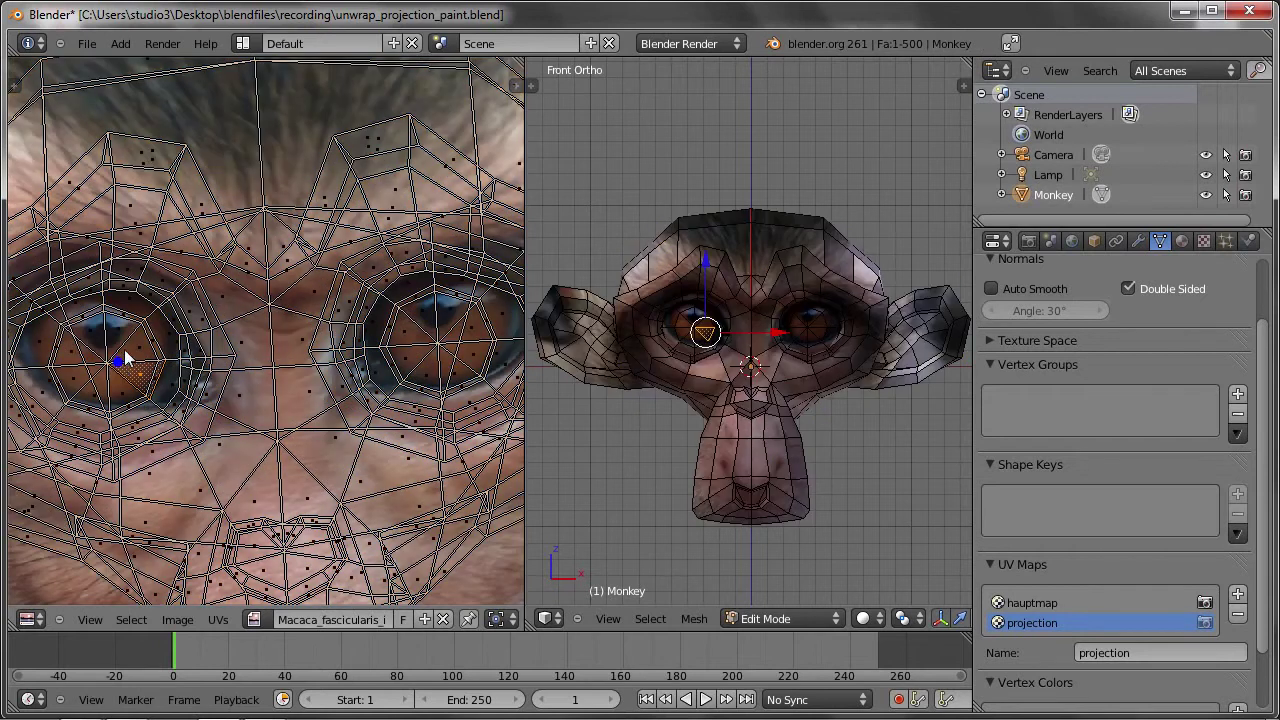
scroll(445, 620, "right", 5)
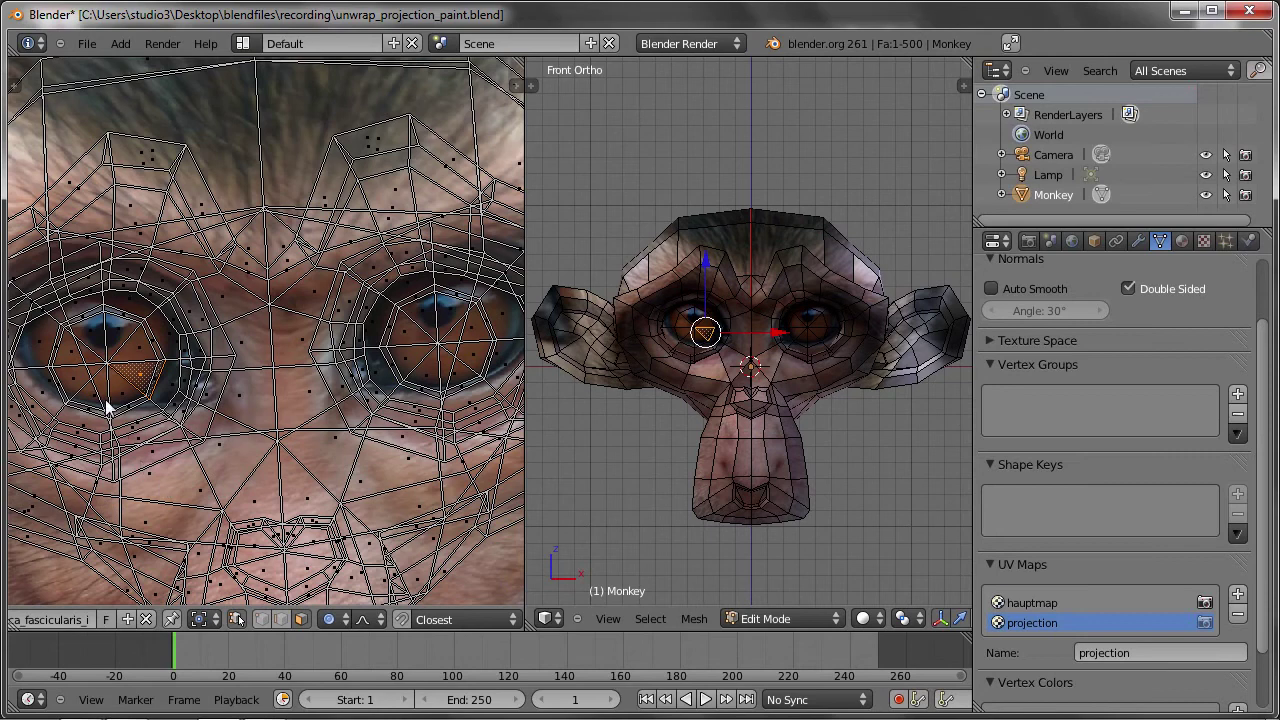
middle_click_drag(118, 393, 148, 398)
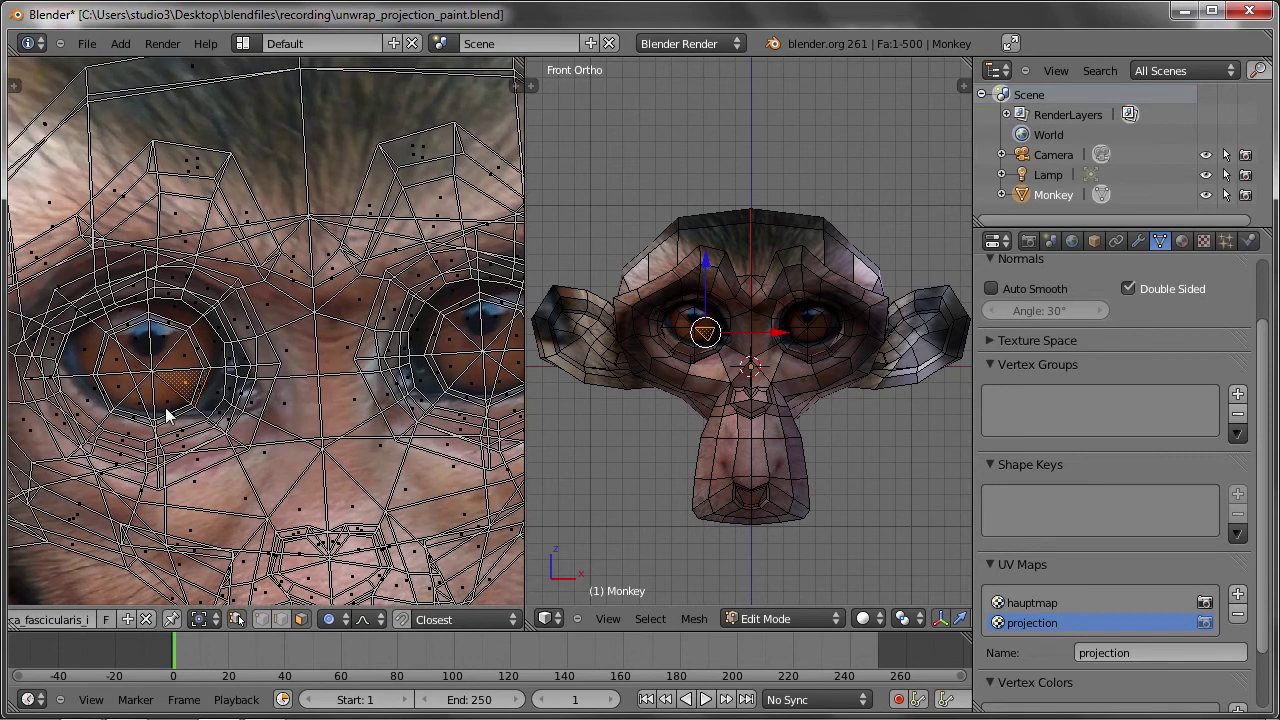
key("g")
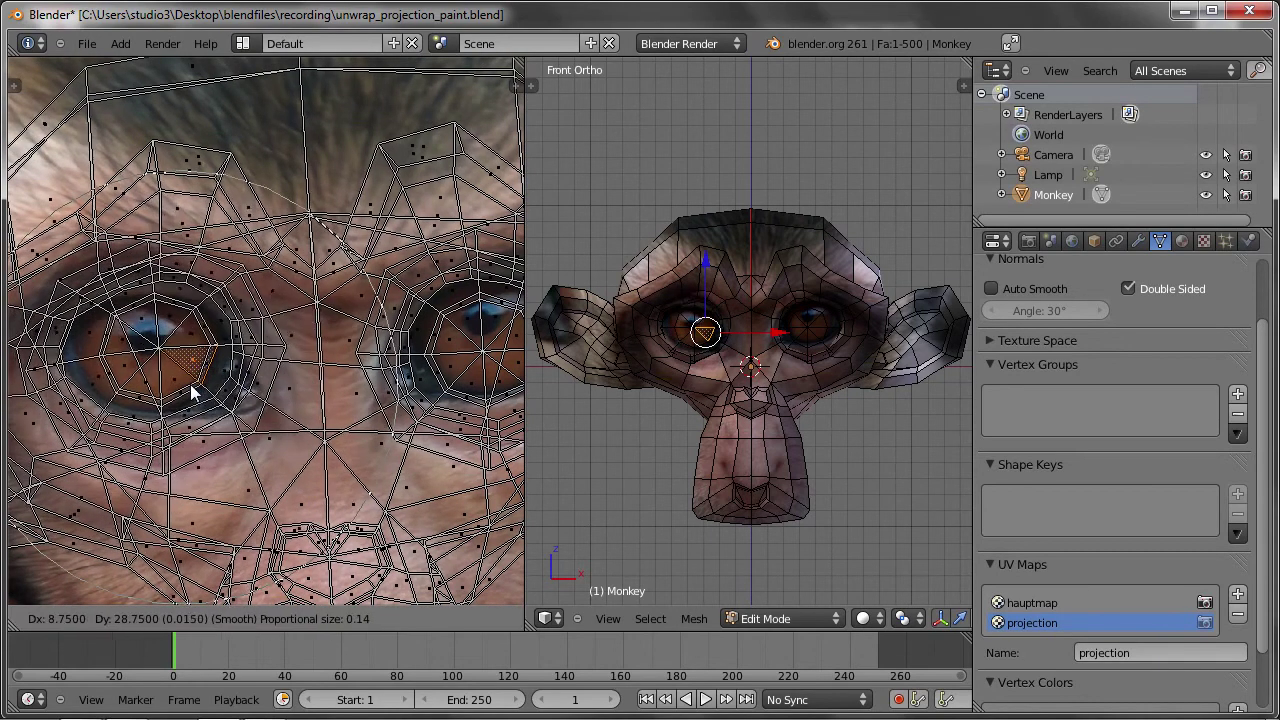
scroll(182, 392, "down", 3)
scroll(184, 396, "down", 4)
scroll(185, 400, "down", 4)
scroll(186, 404, "down", 3)
scroll(185, 400, "up", 6)
scroll(182, 390, "up", 6)
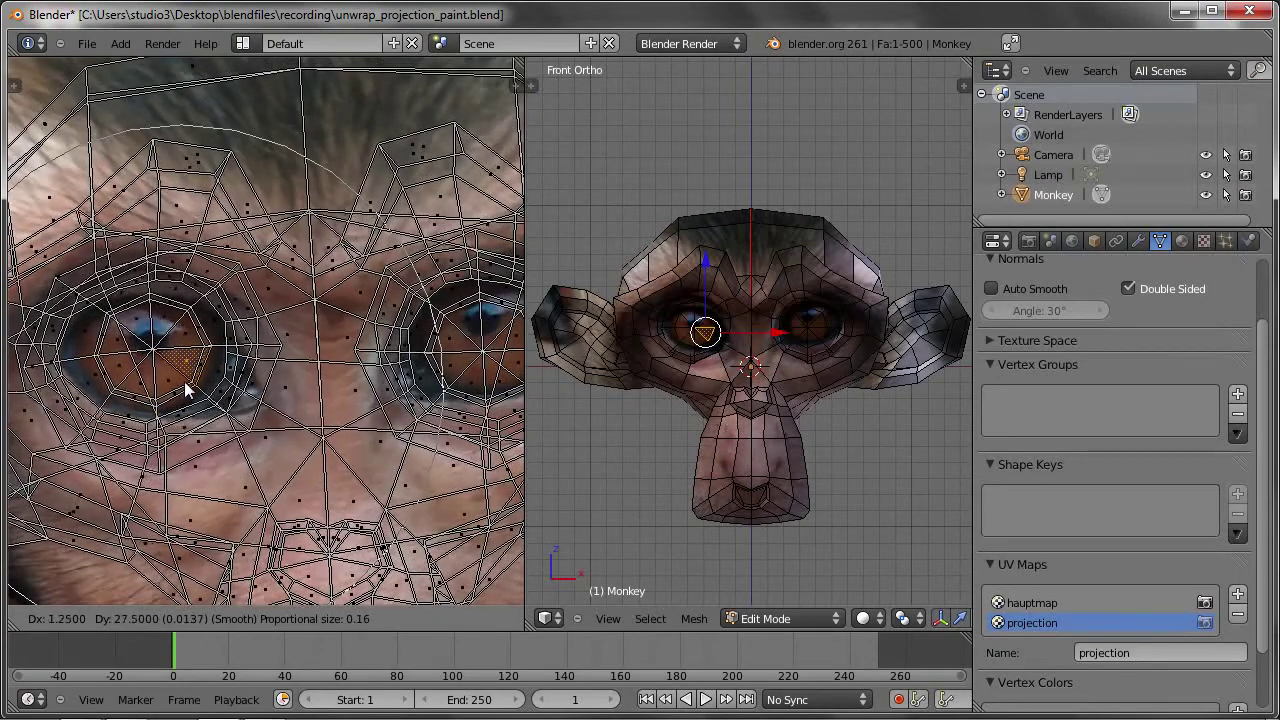
scroll(184, 383, "up", 1)
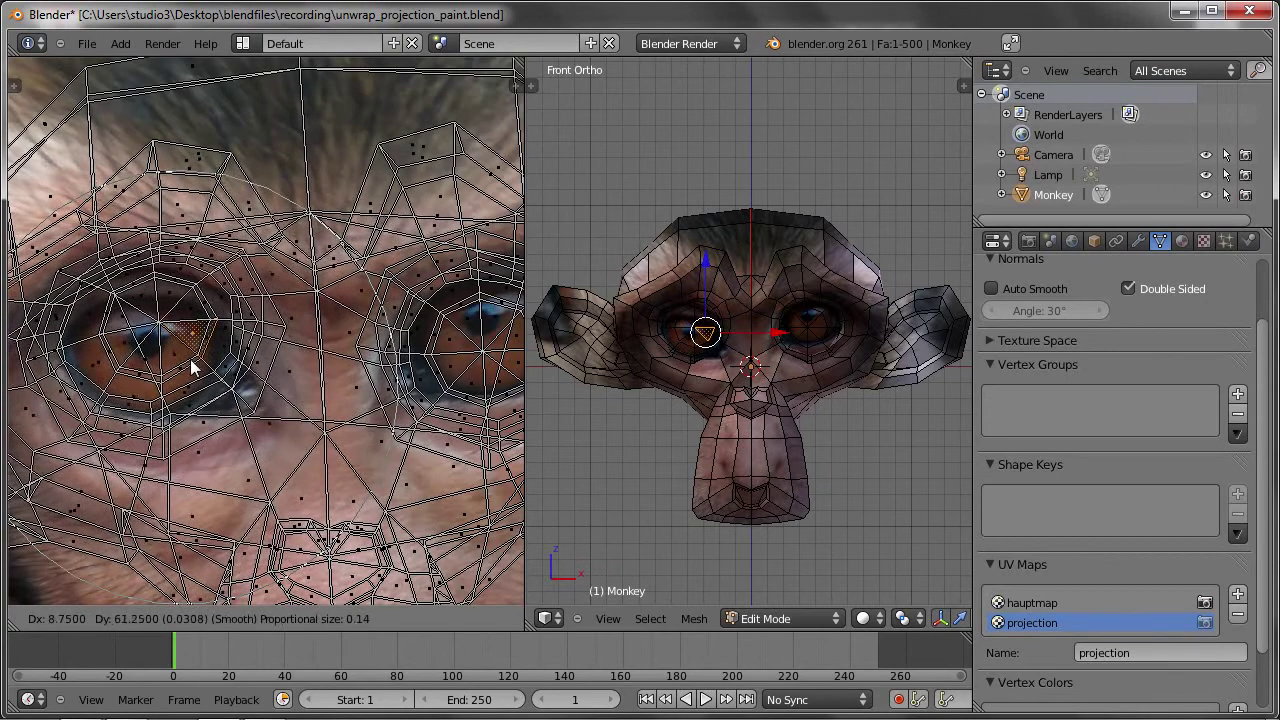
left_click(185, 378)
key("r")
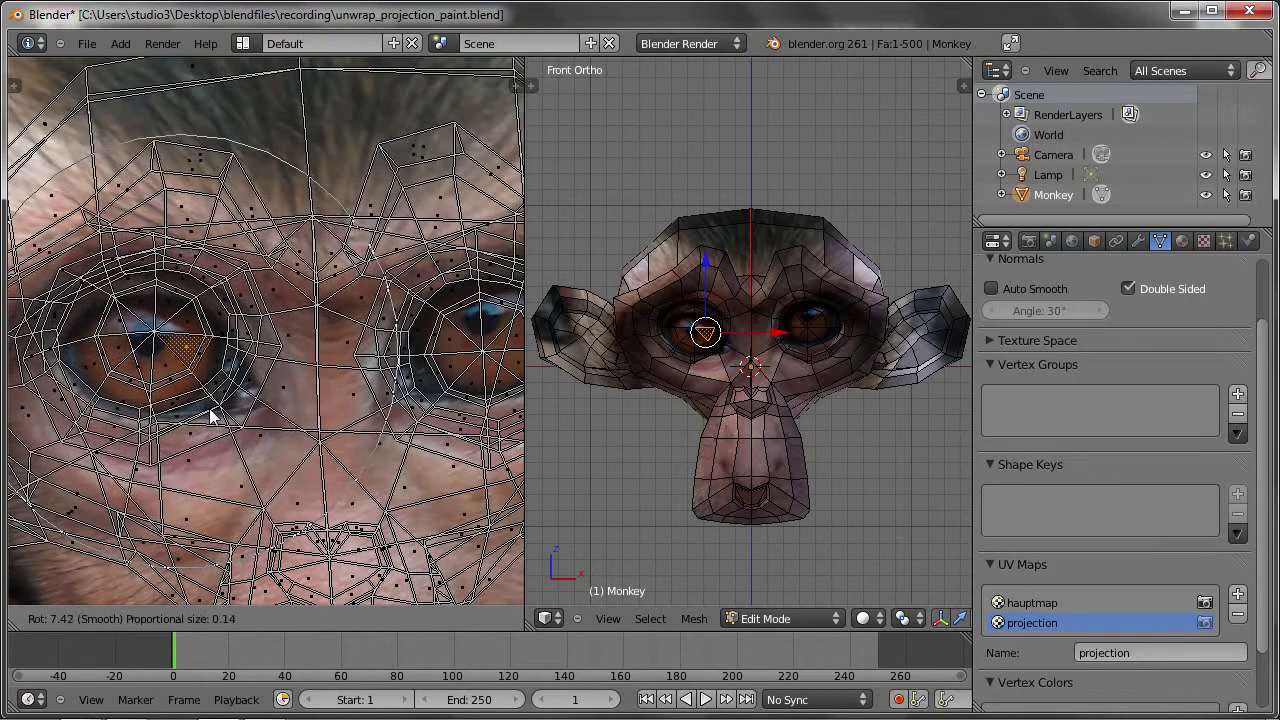
left_click(200, 423)
Move the right-hand eye UVs onto the macaque's other eye.
middle_click_drag(417, 370, 307, 390)
right_click(360, 382)
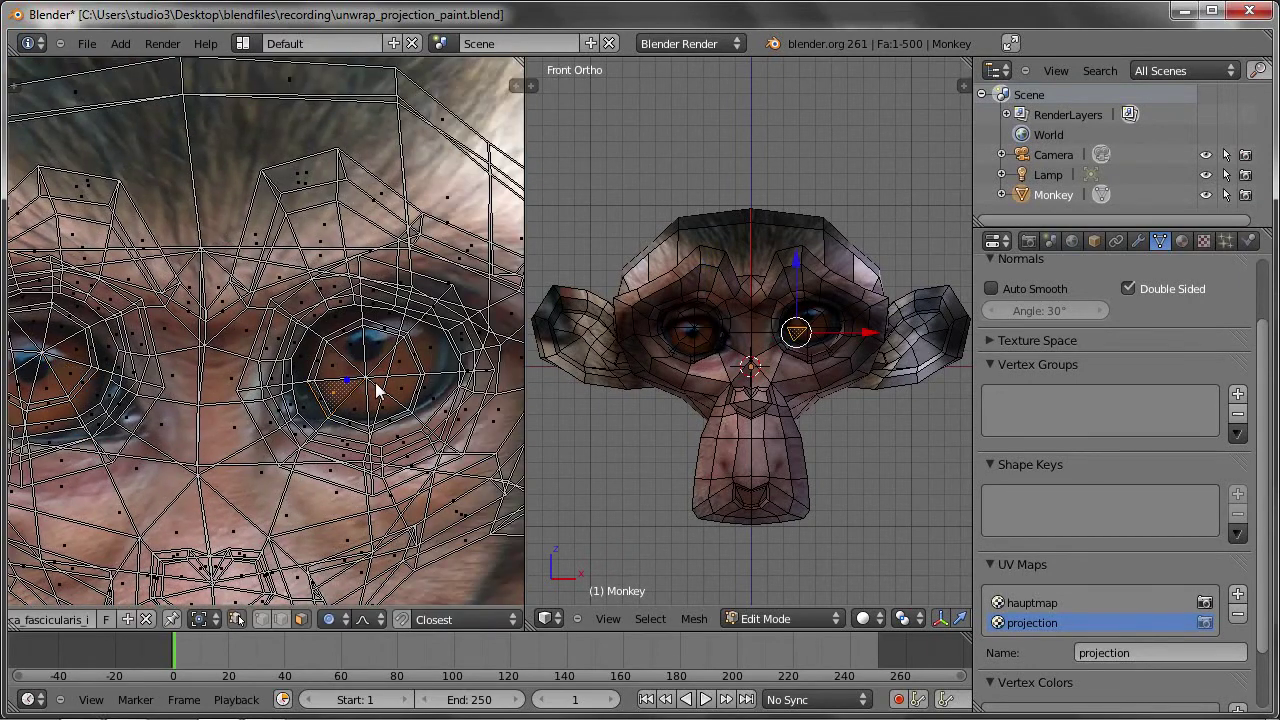
key("g")
left_click(381, 366)
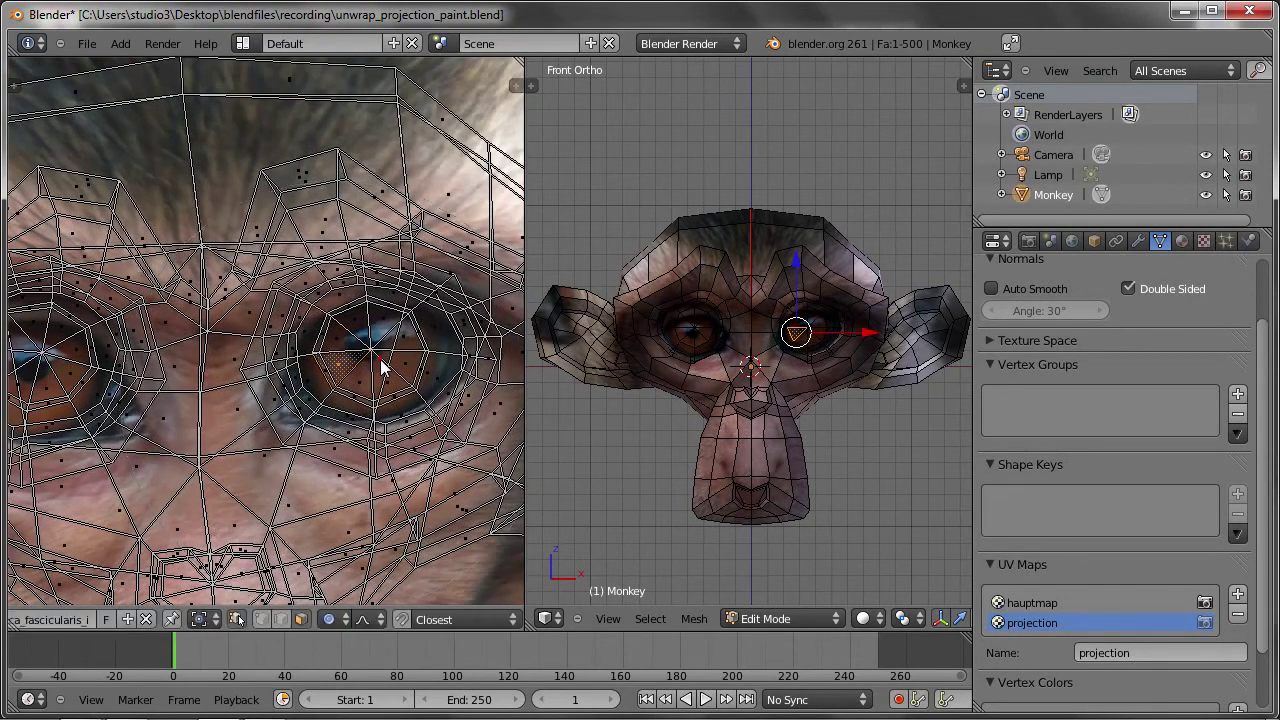
Deselect all UVs and box-select the faces around the nose.
middle_click_drag(282, 506, 288, 435)
scroll(288, 433, "down", 2)
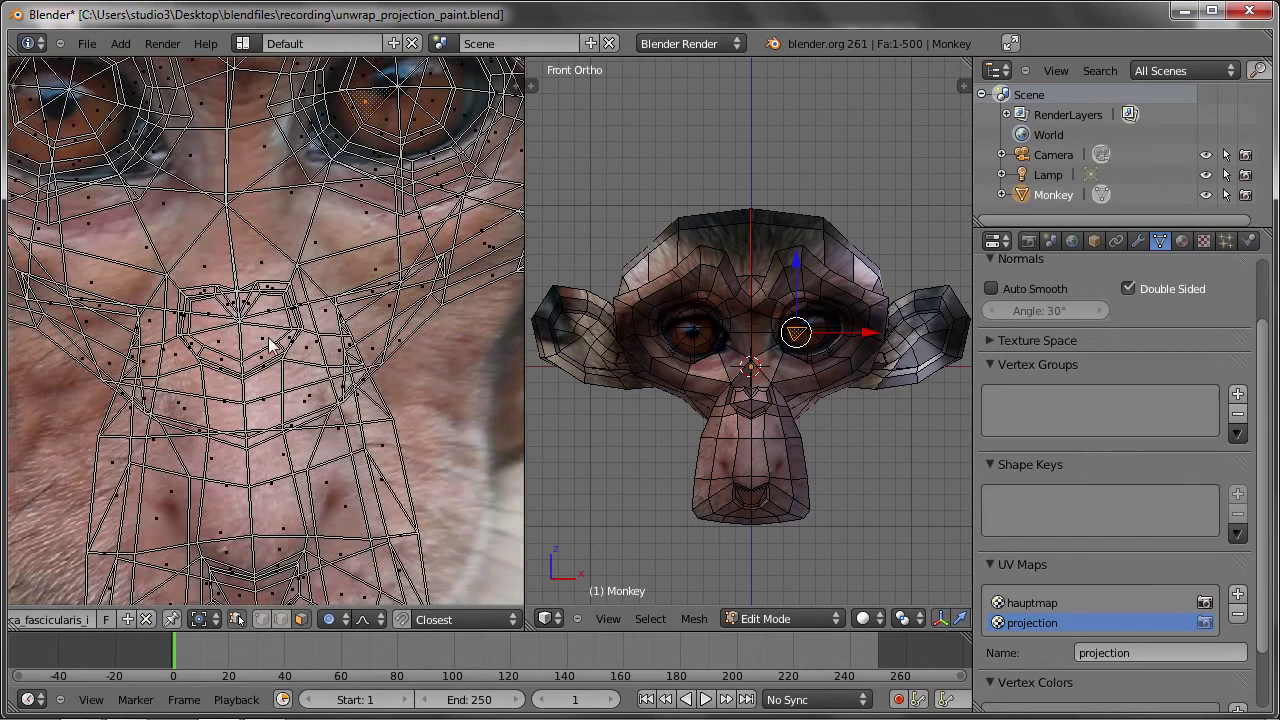
scroll(250, 335, "down", 1)
key("a")
key("b")
left_click_drag(200, 298, 298, 372)
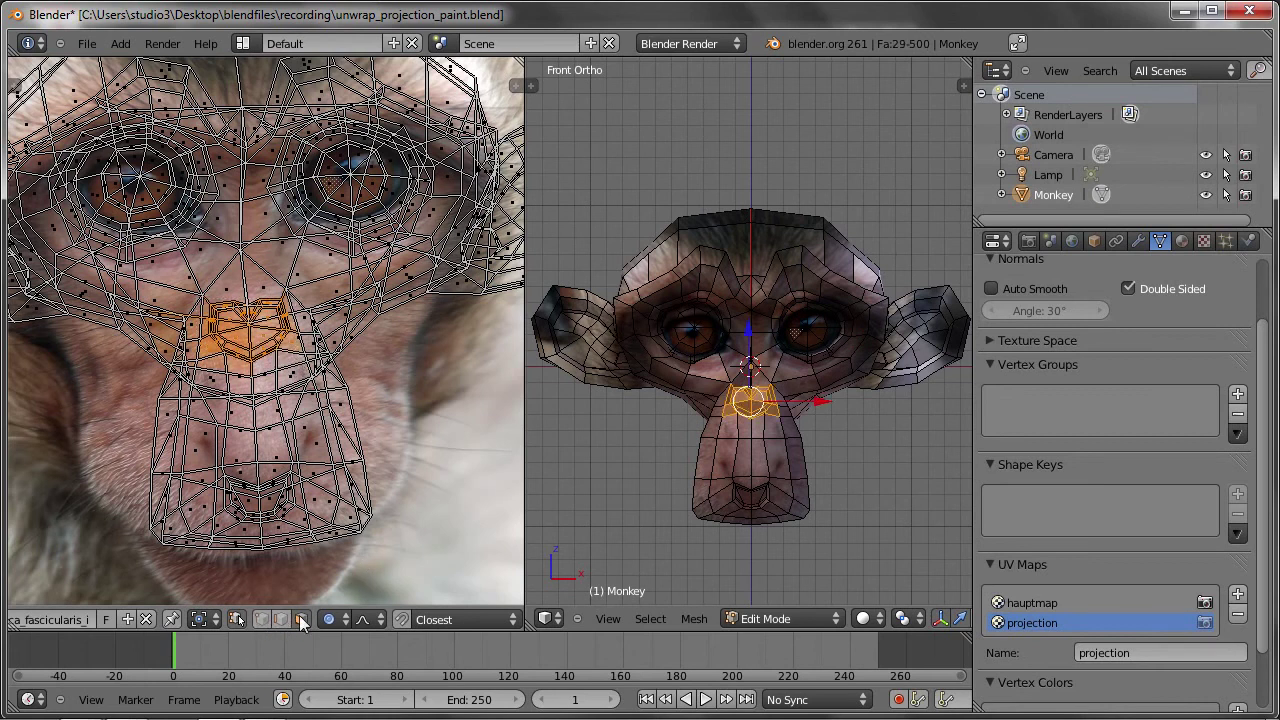
In vertex select mode, box-select the nose vertices and move them down proportionally.
left_click(263, 616)
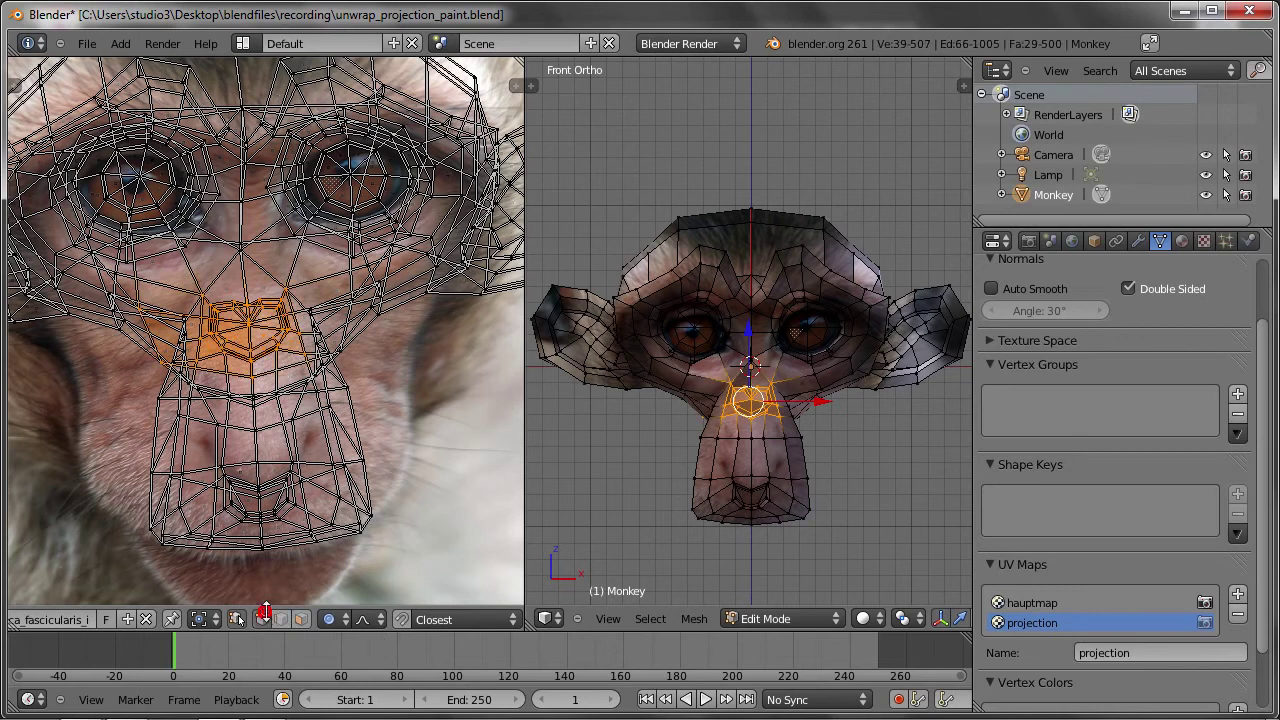
key("a")
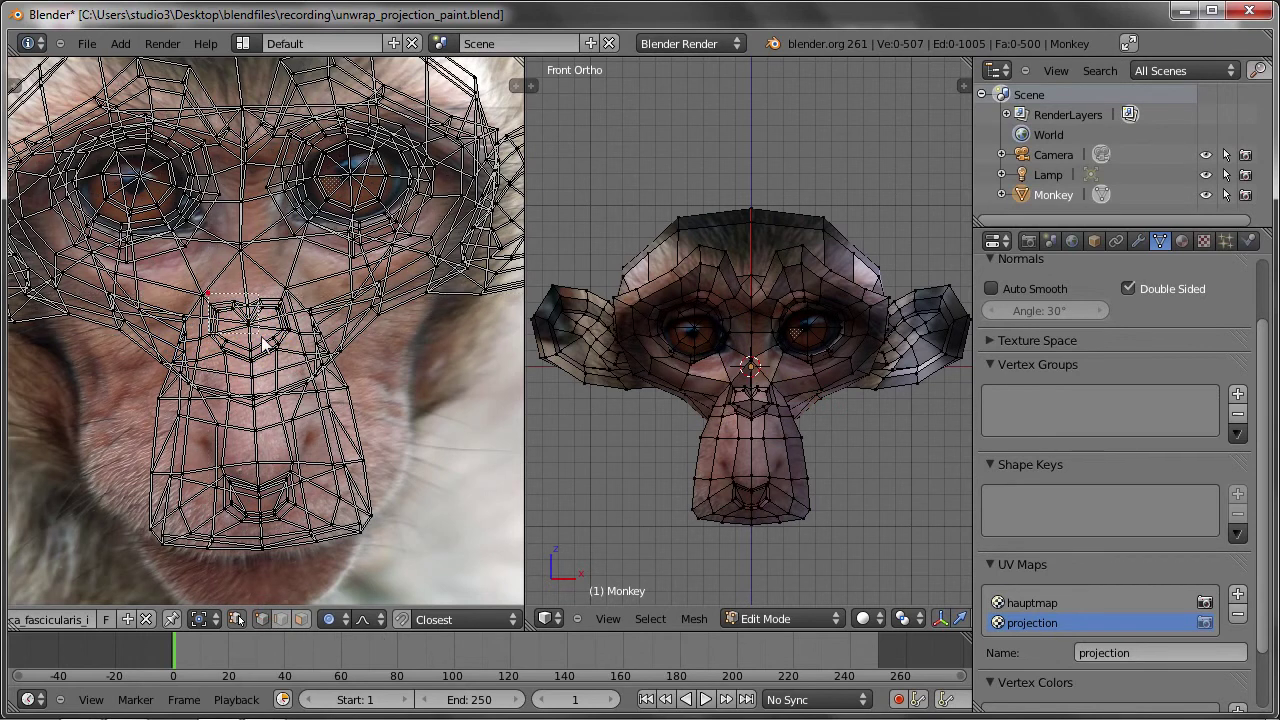
left_click_drag(263, 342, 294, 366)
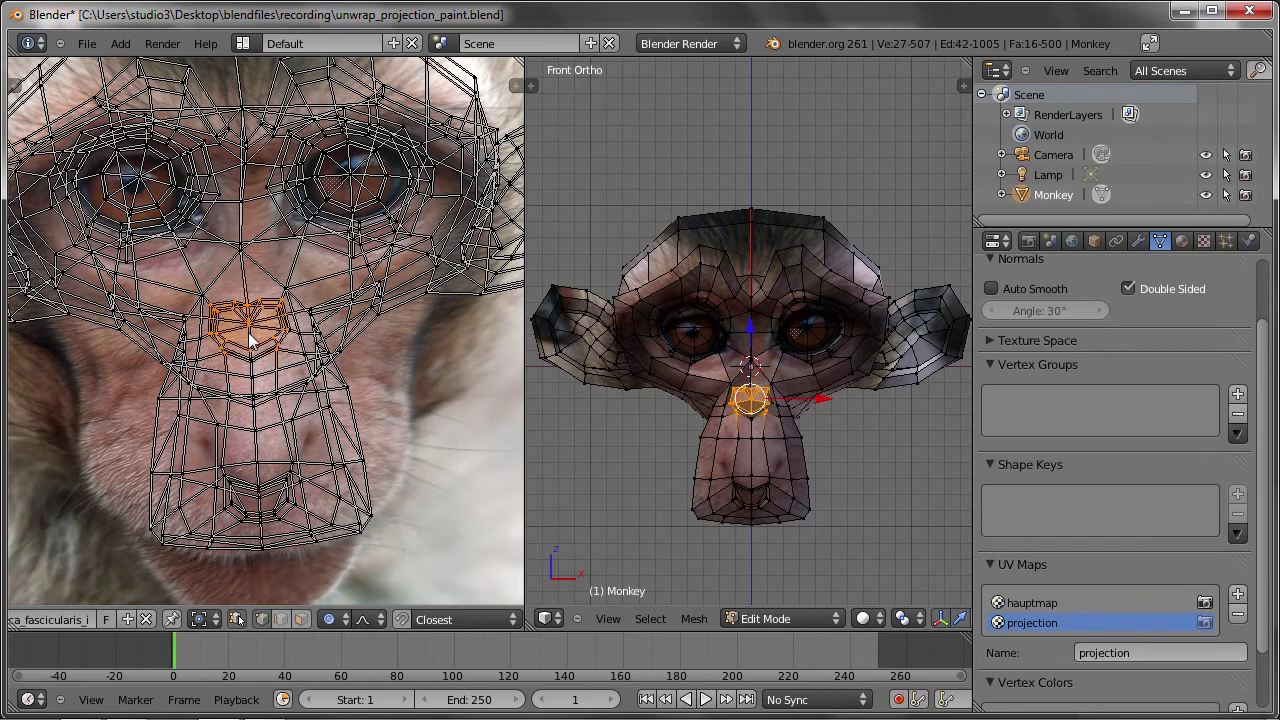
key("g")
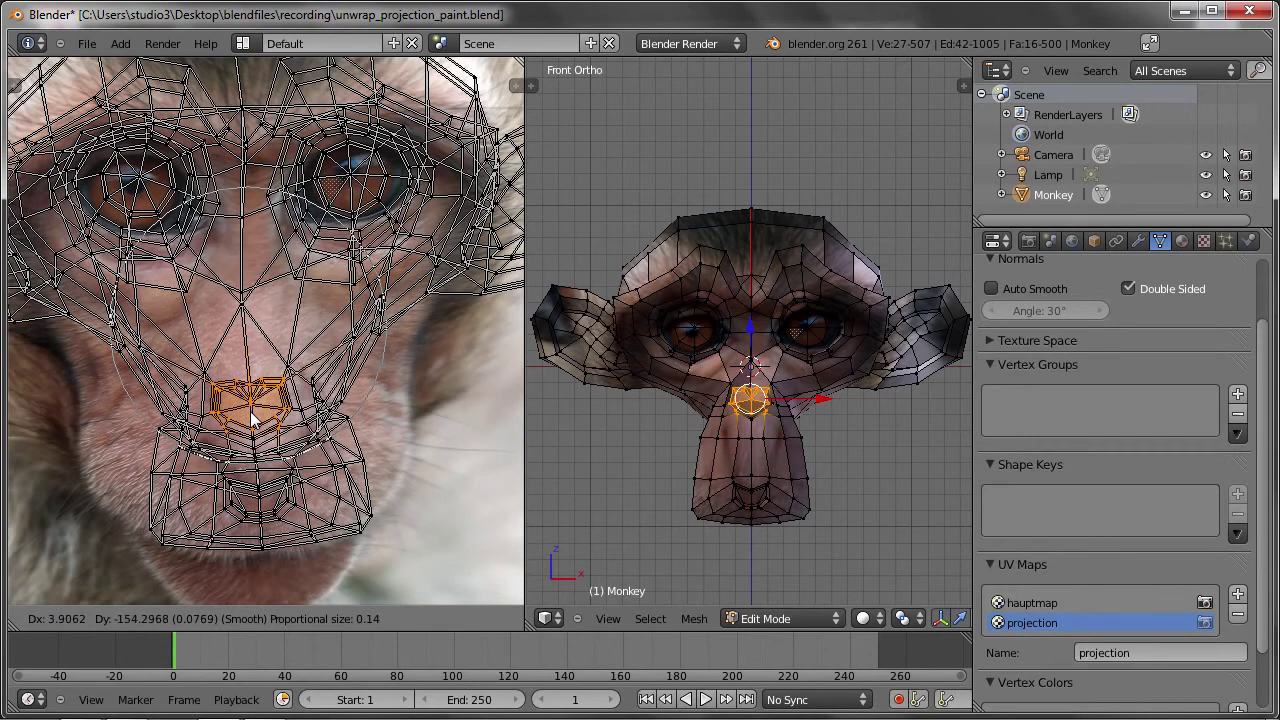
scroll(252, 408, "down", 1)
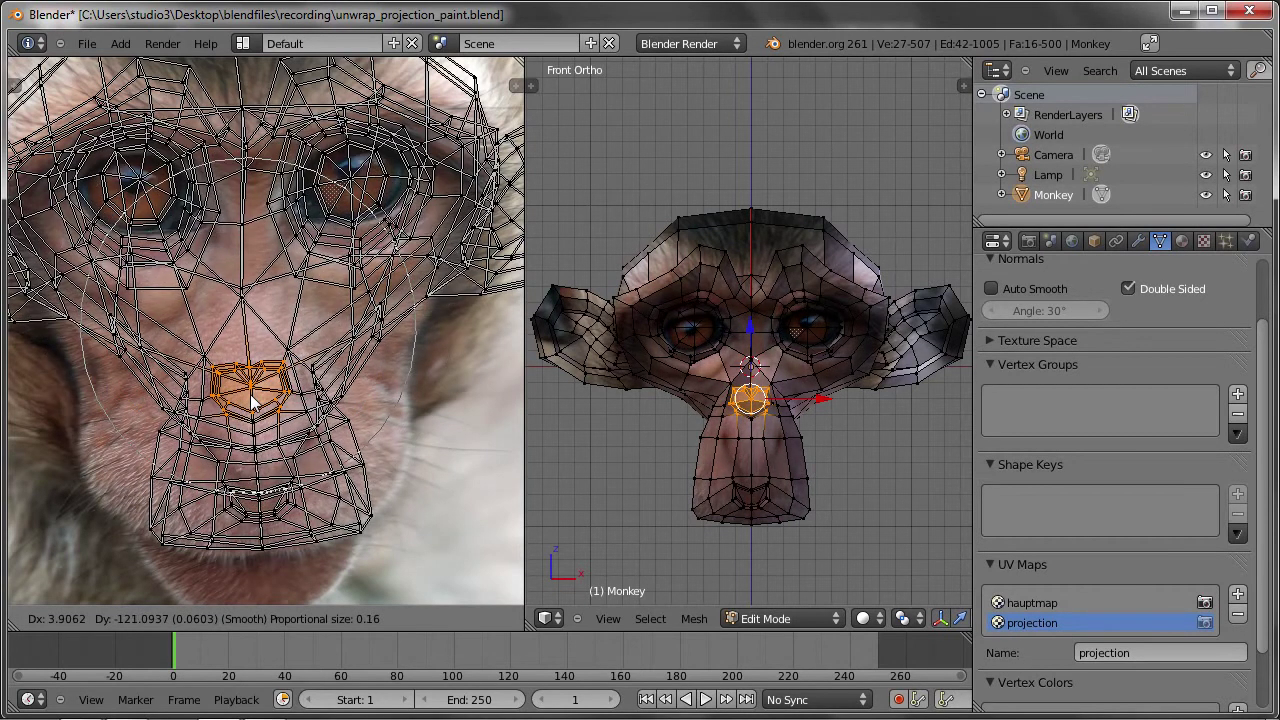
left_click(253, 408)
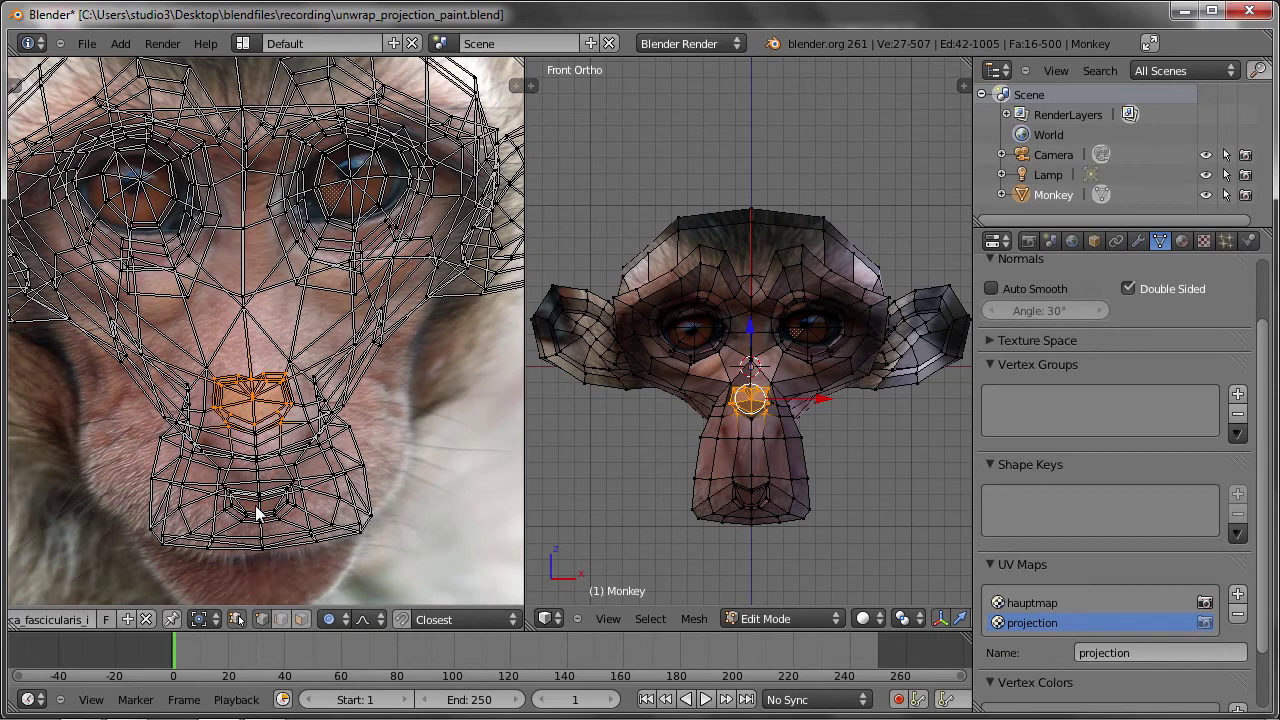
middle_click_drag(256, 513, 256, 413)
Box-select the chin vertices and move them with proportional editing.
key("a")
key("b")
left_click_drag(120, 373, 405, 488)
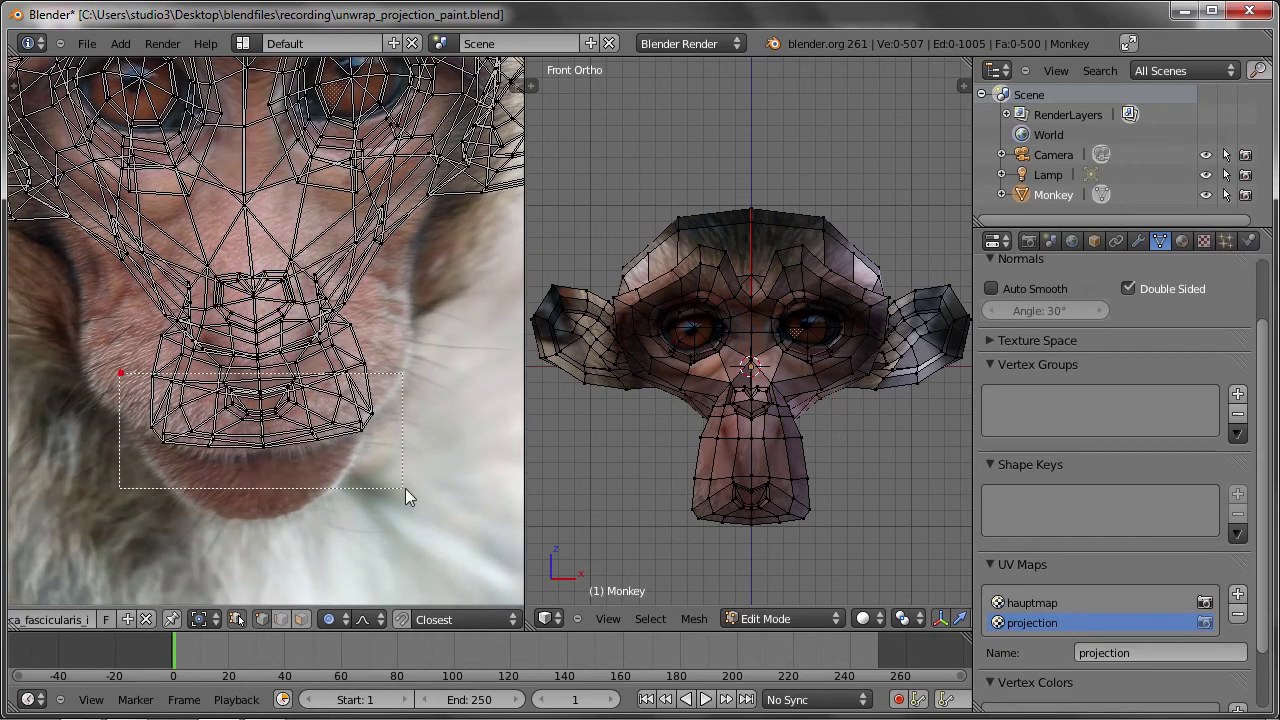
key("g")
left_click(320, 430)
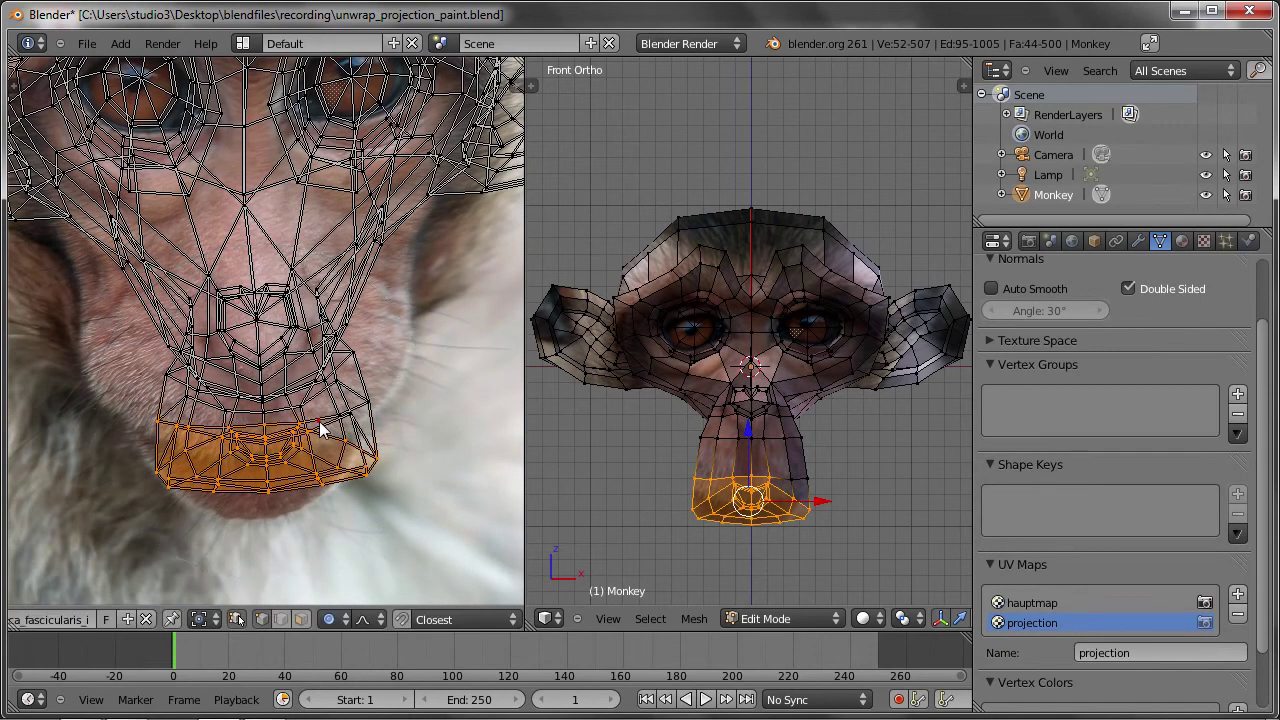
Nudge individual chin, nose-side and chin-corner vertices into place.
right_click(190, 346)
key("g")
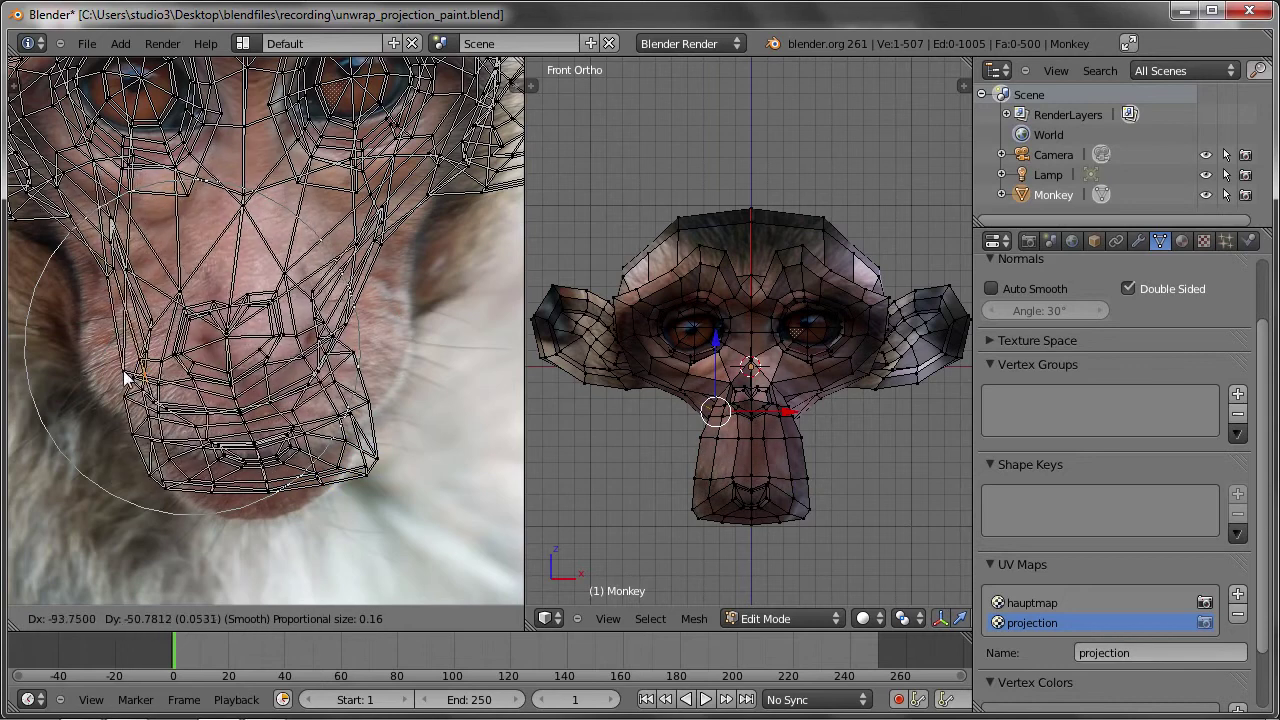
left_click(118, 379)
right_click(138, 472)
key("g")
left_click(151, 467)
right_click(334, 341)
key("g")
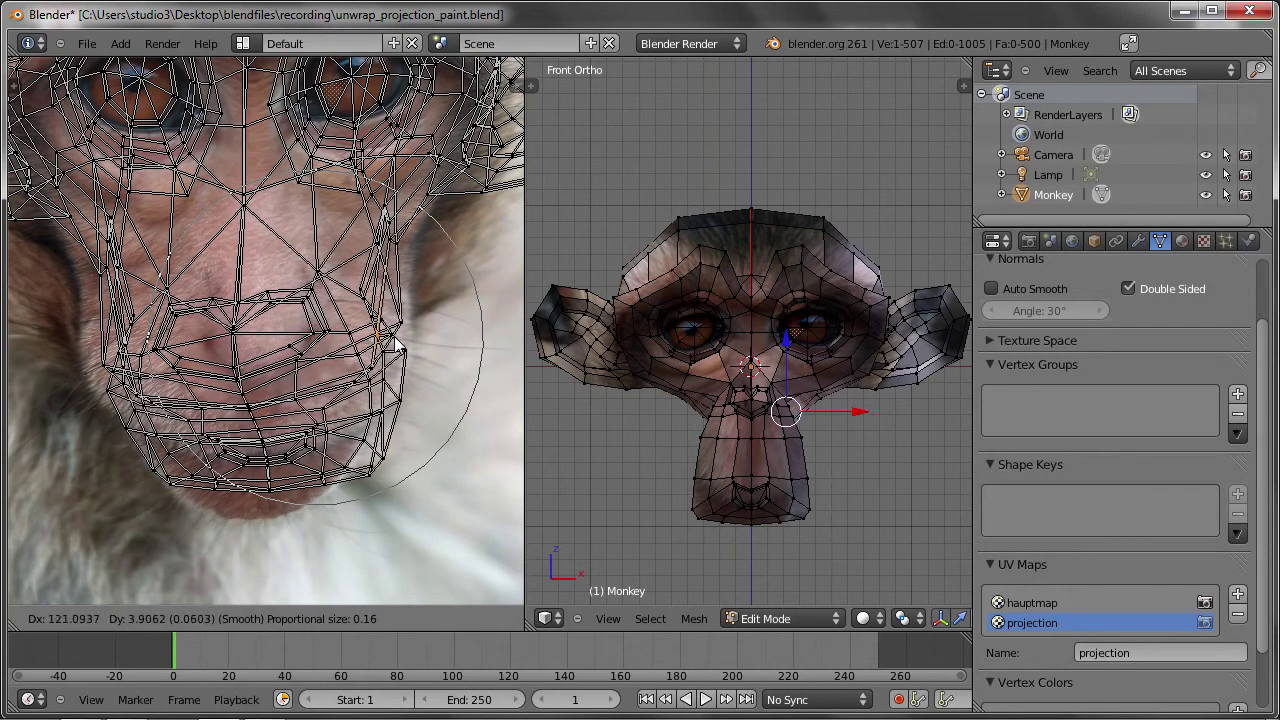
left_click(382, 340)
right_click(387, 460)
key("g")
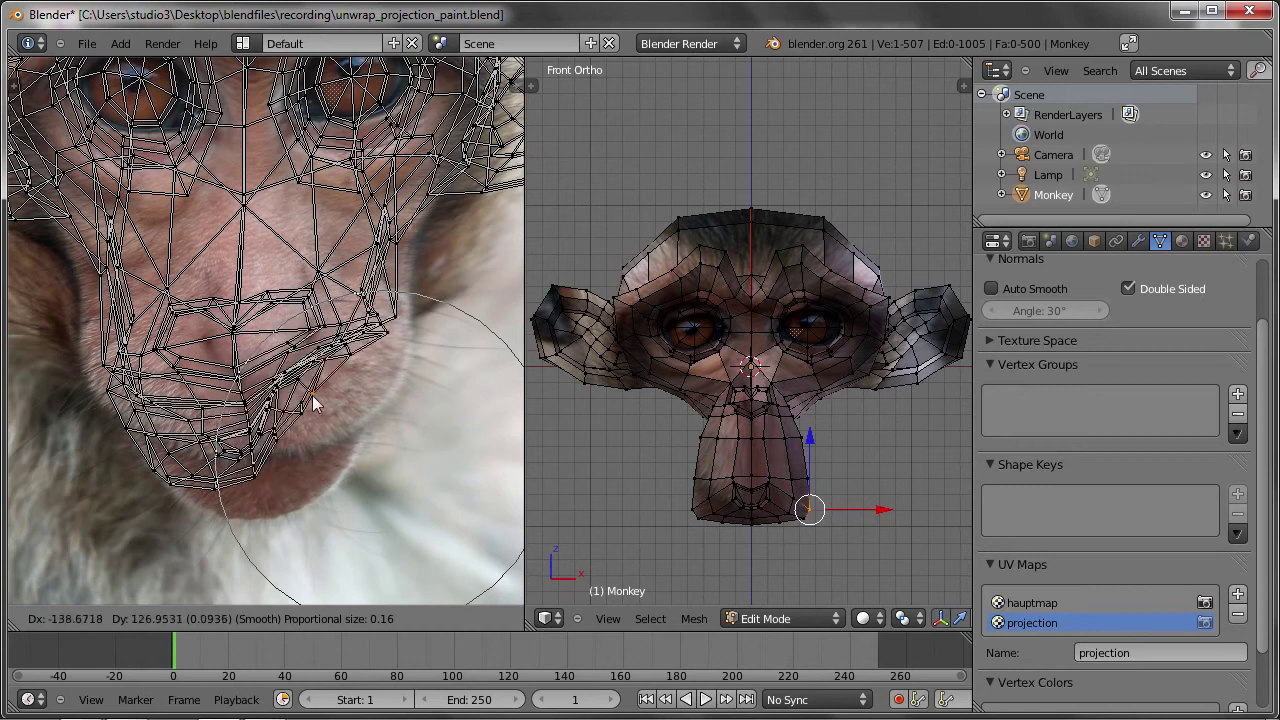
left_click(340, 472)
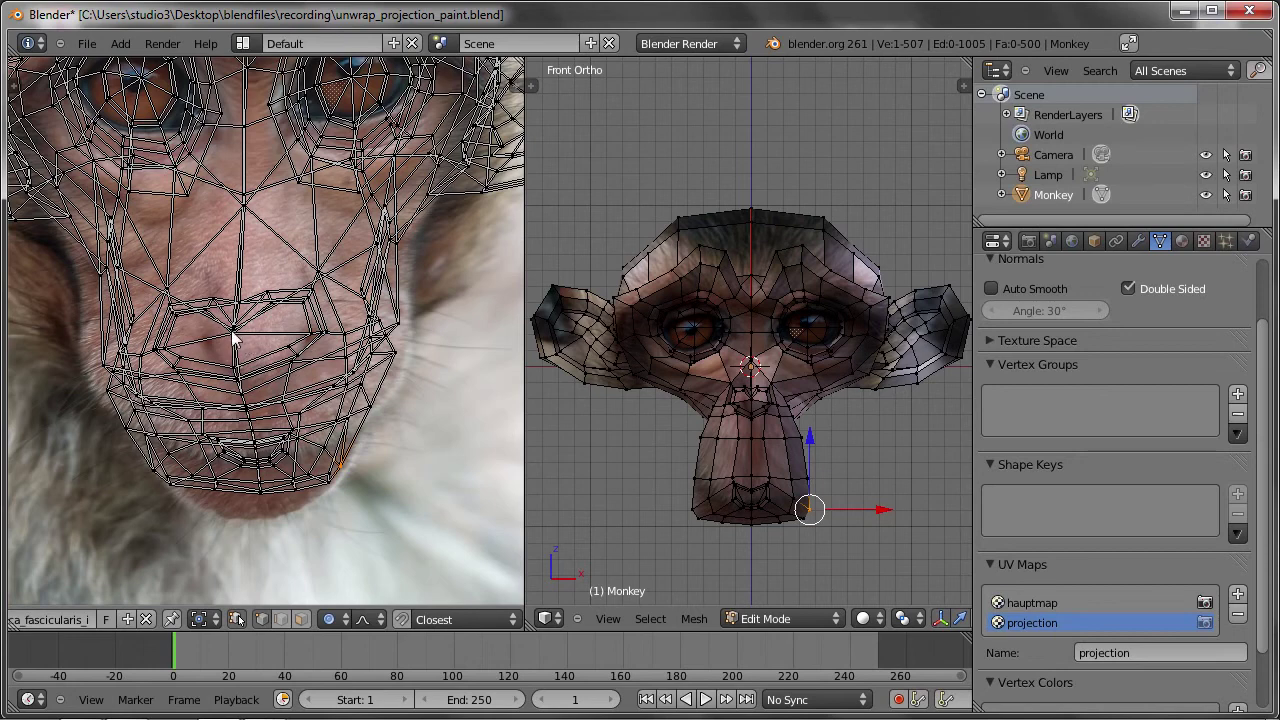
Adjust the nostril vertex, lower the chin vertex and place the left-cheek vertex.
right_click(232, 340)
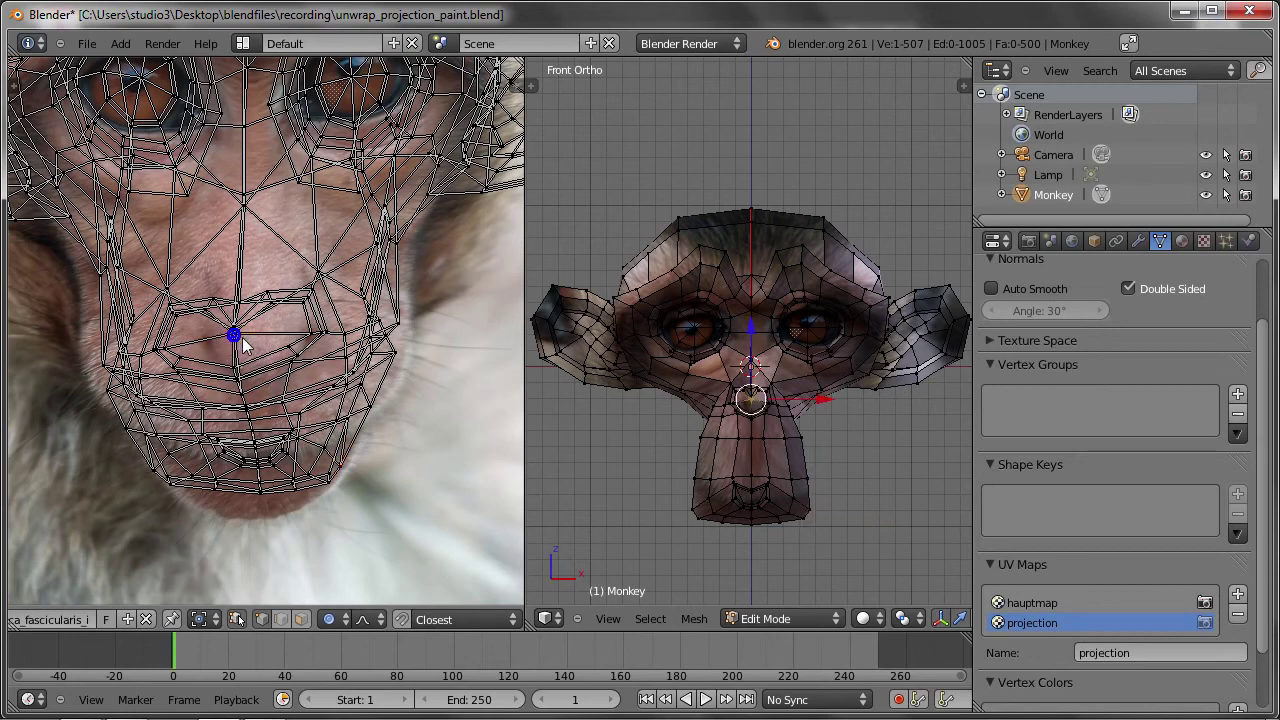
key("g")
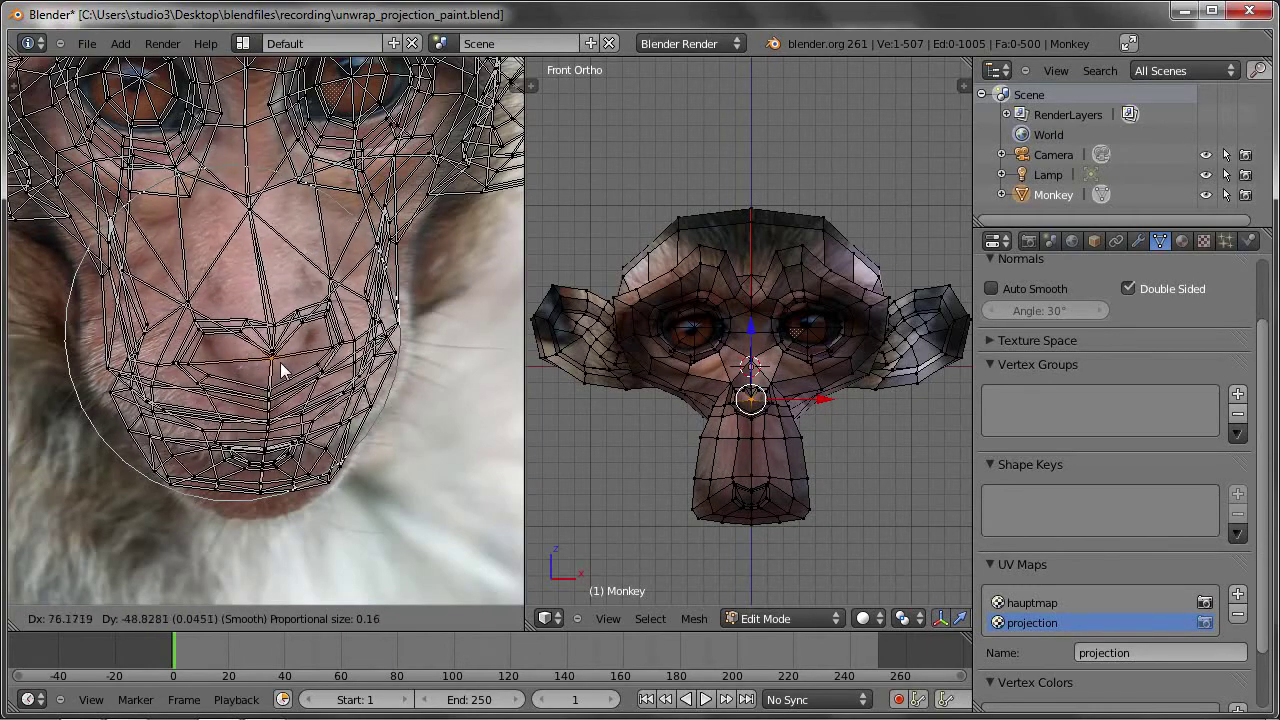
left_click(273, 376)
right_click(263, 356)
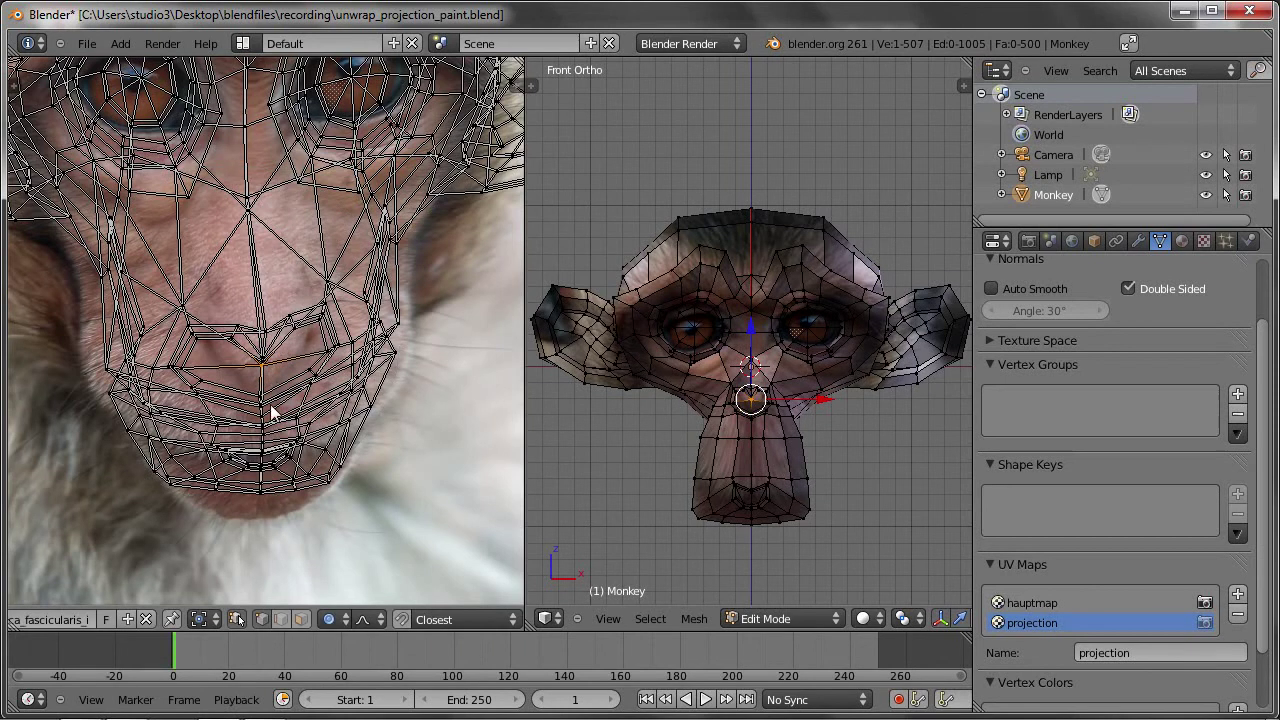
right_click(263, 484)
key("g")
left_click(258, 514)
right_click(160, 477)
key("g")
left_click(175, 485)
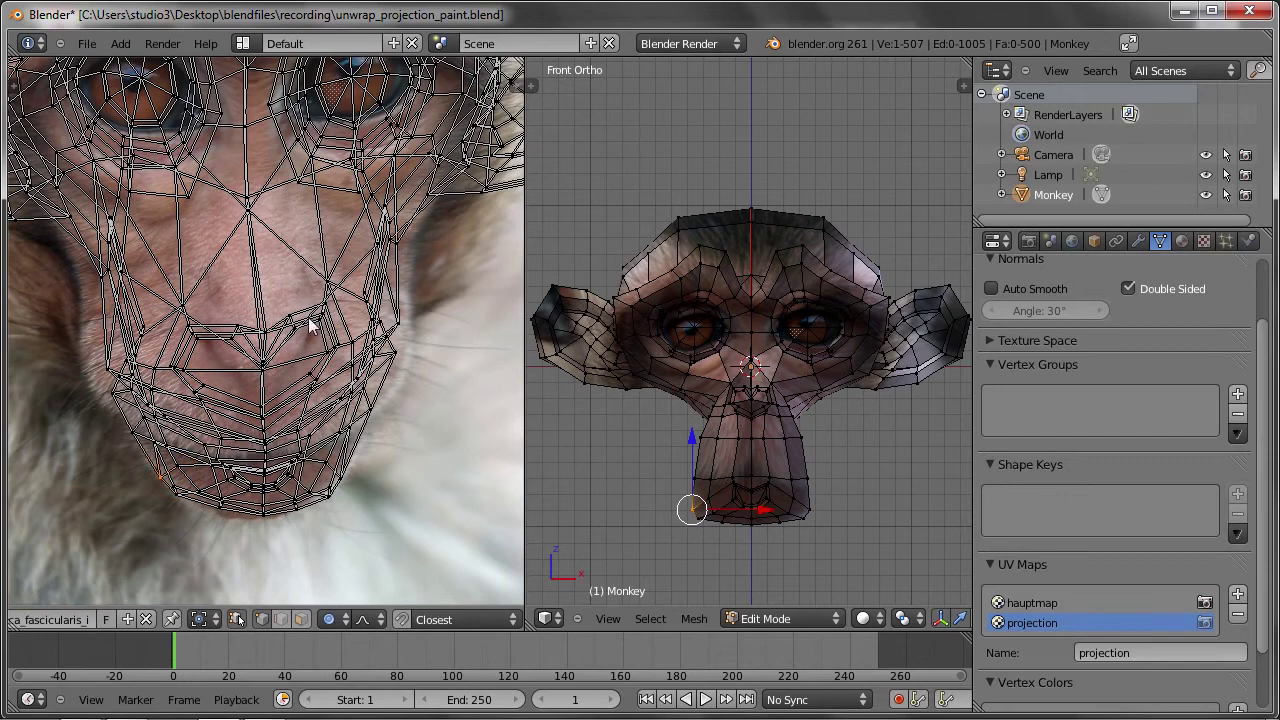
scroll(299, 320, "down", 4)
middle_click_drag(266, 360, 291, 401)
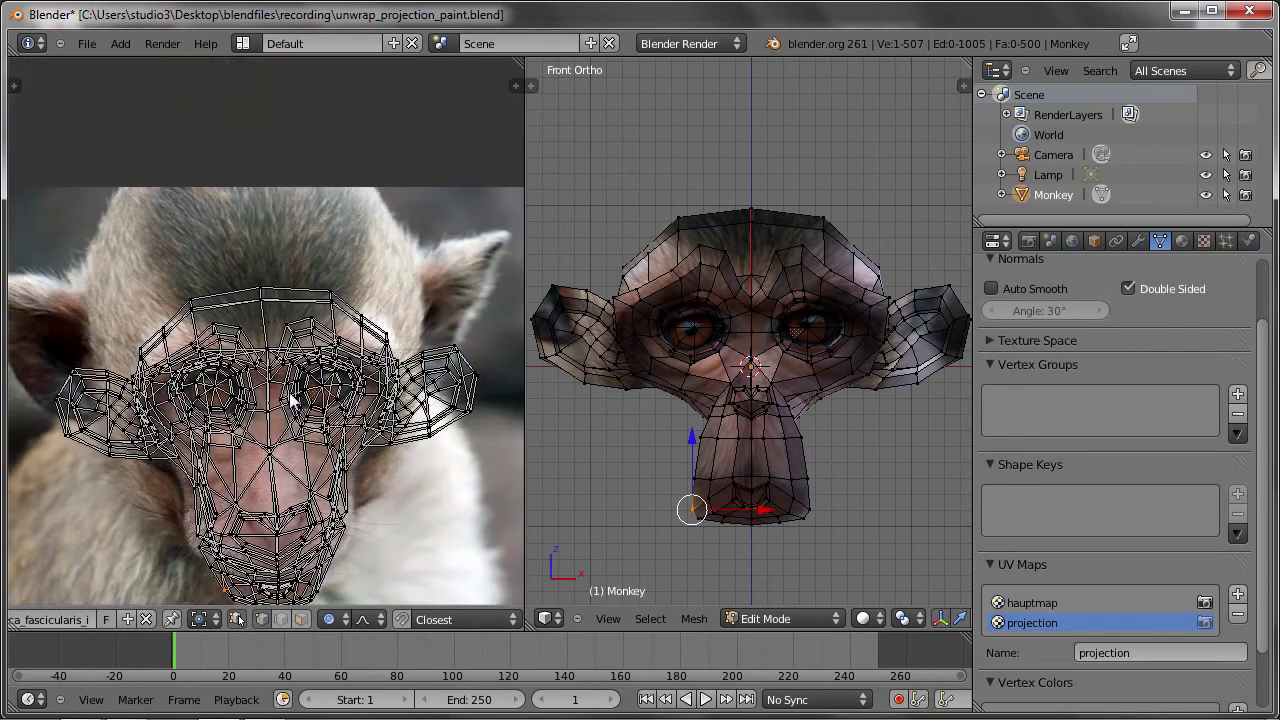
Move the top forehead UV vertex upward to match the photo.
right_click(250, 303)
key("g")
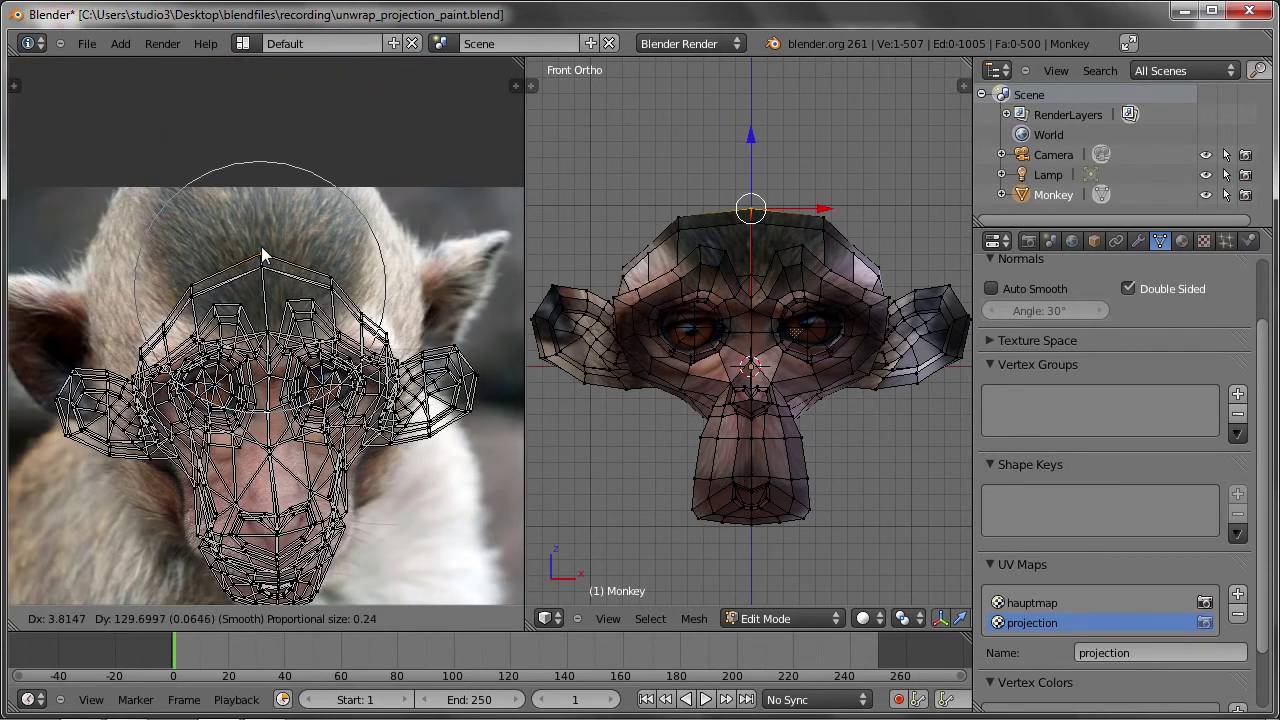
left_click(266, 254)
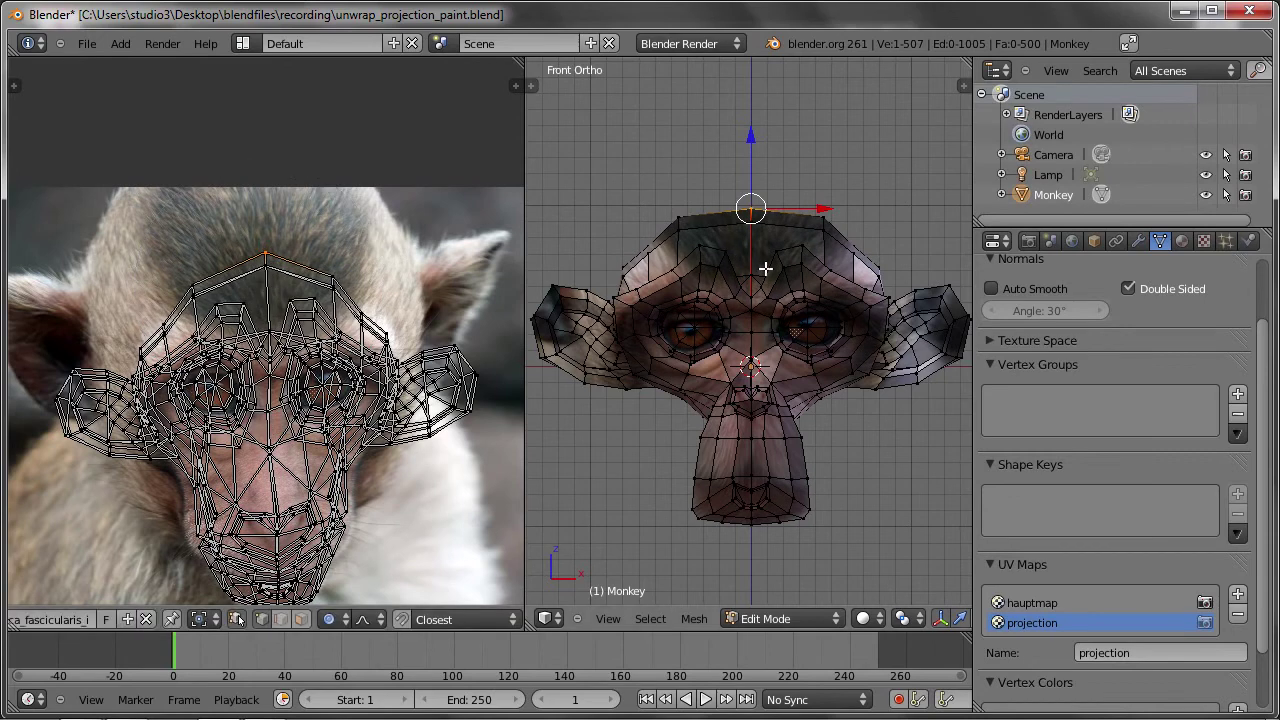
middle_click_drag(765, 268, 811, 348)
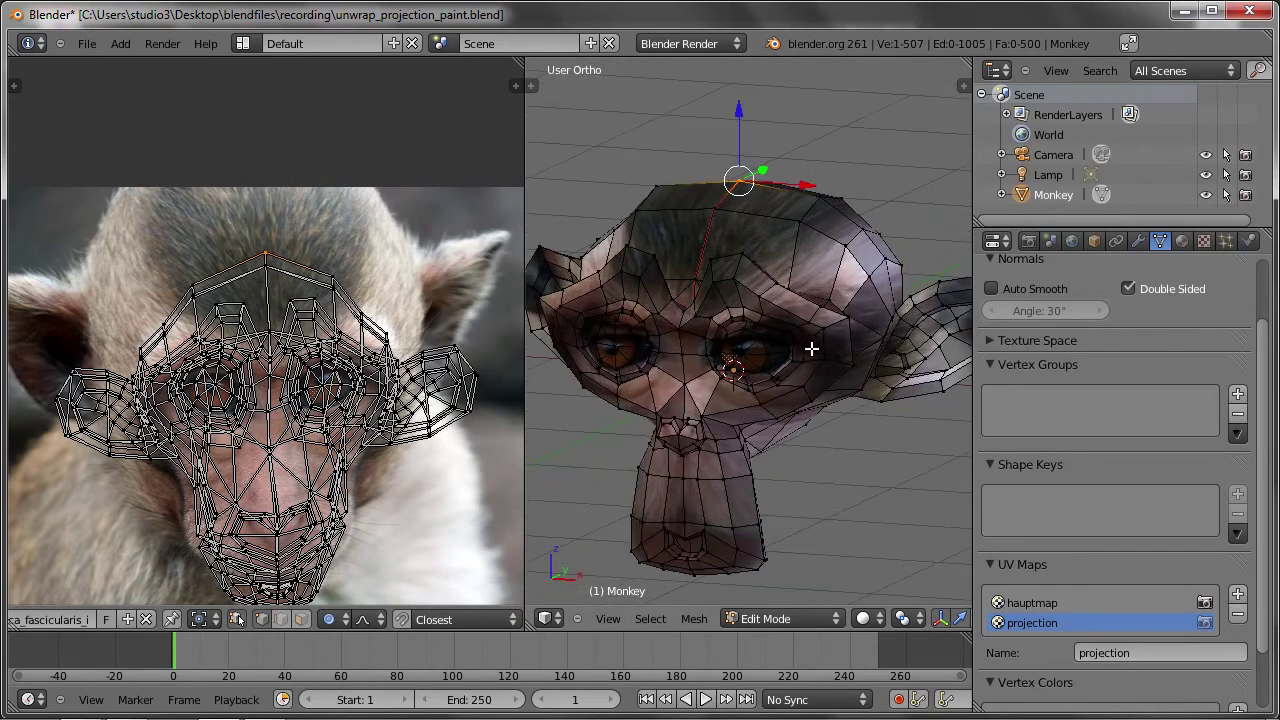
scroll(811, 348, "up", 1)
scroll(350, 398, "up", 1)
scroll(360, 400, "up", 2)
Adjust the vertices near the right eye and between the eyes.
right_click(427, 436)
key("g")
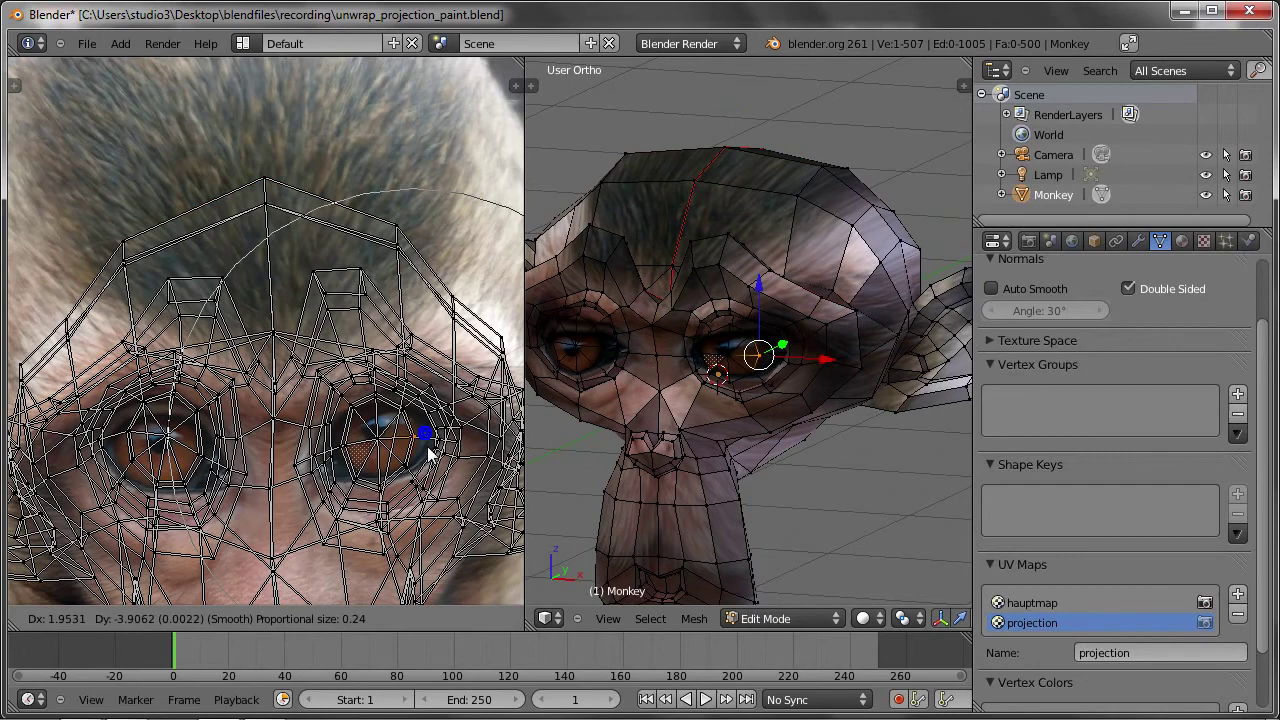
left_click(409, 444)
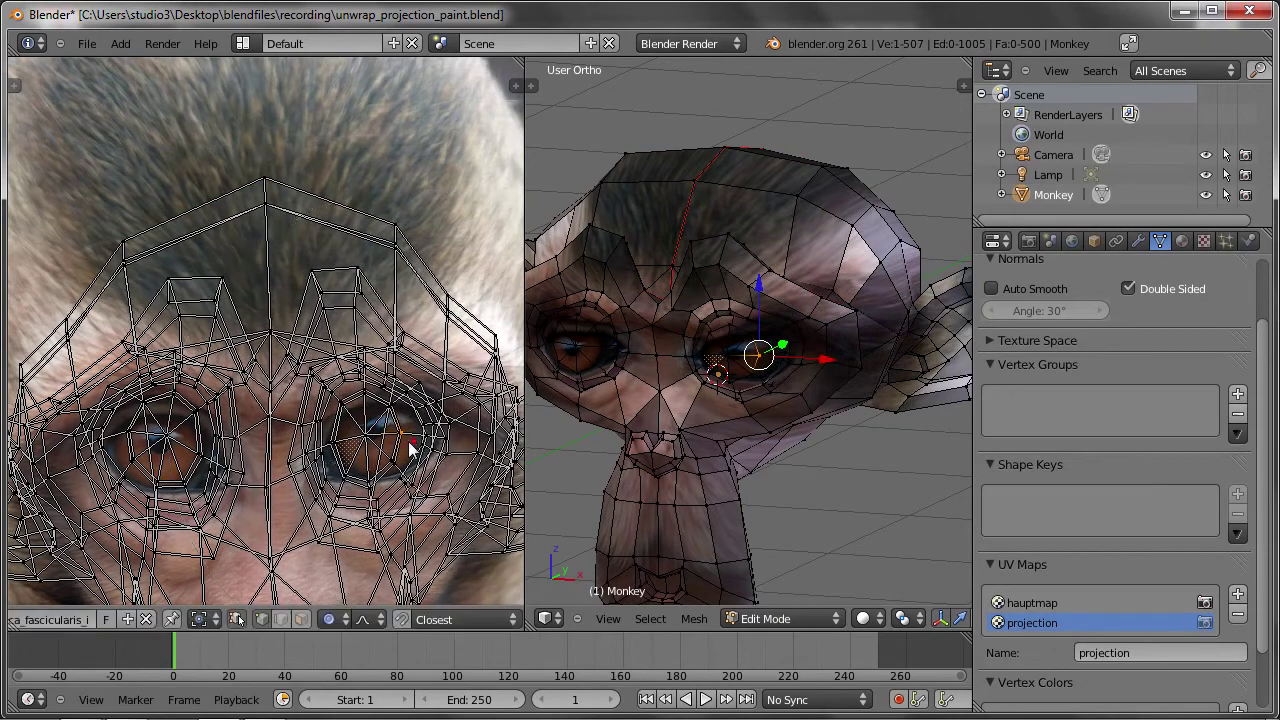
right_click(292, 437)
key("g")
scroll(288, 443, "up", 3)
right_click(292, 443)
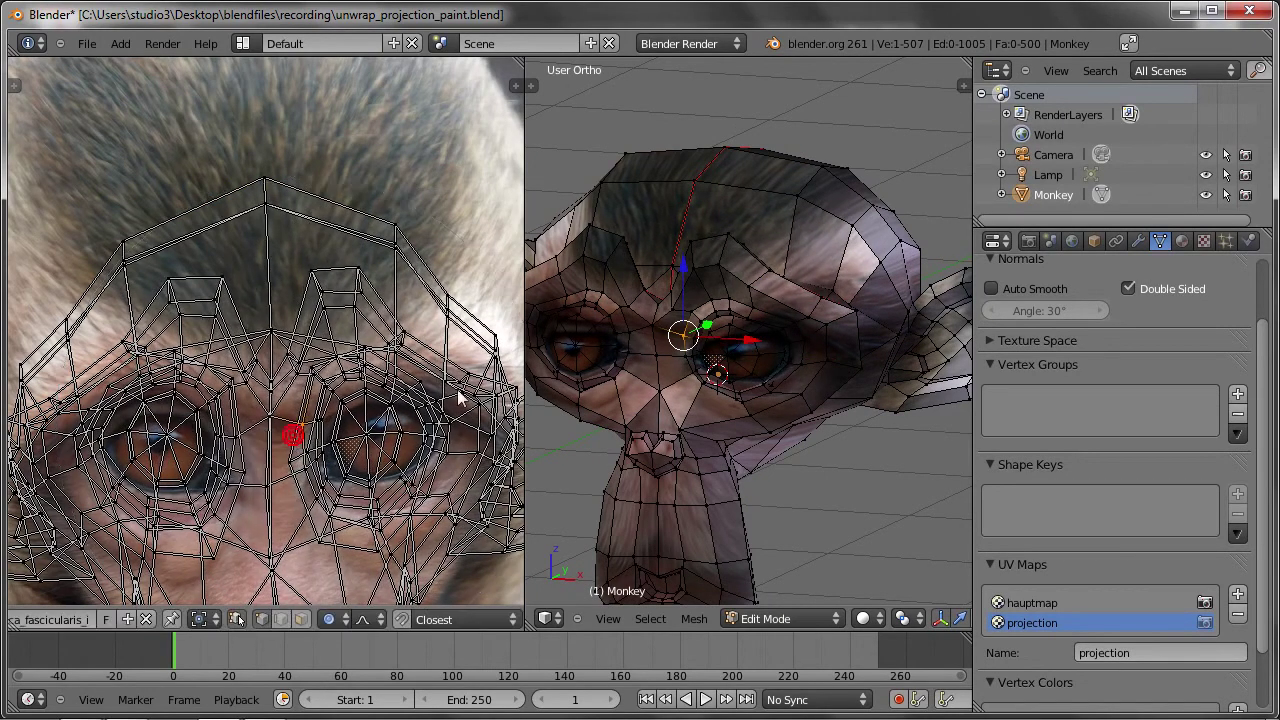
Return the monkey to Object Mode and orbit around it.
key("Tab")
scroll(669, 350, "down", 3)
mouse_move(689, 357)
middle_mouse_down()
mouse_move(673, 277)
mouse_move(683, 326)
middle_mouse_up()
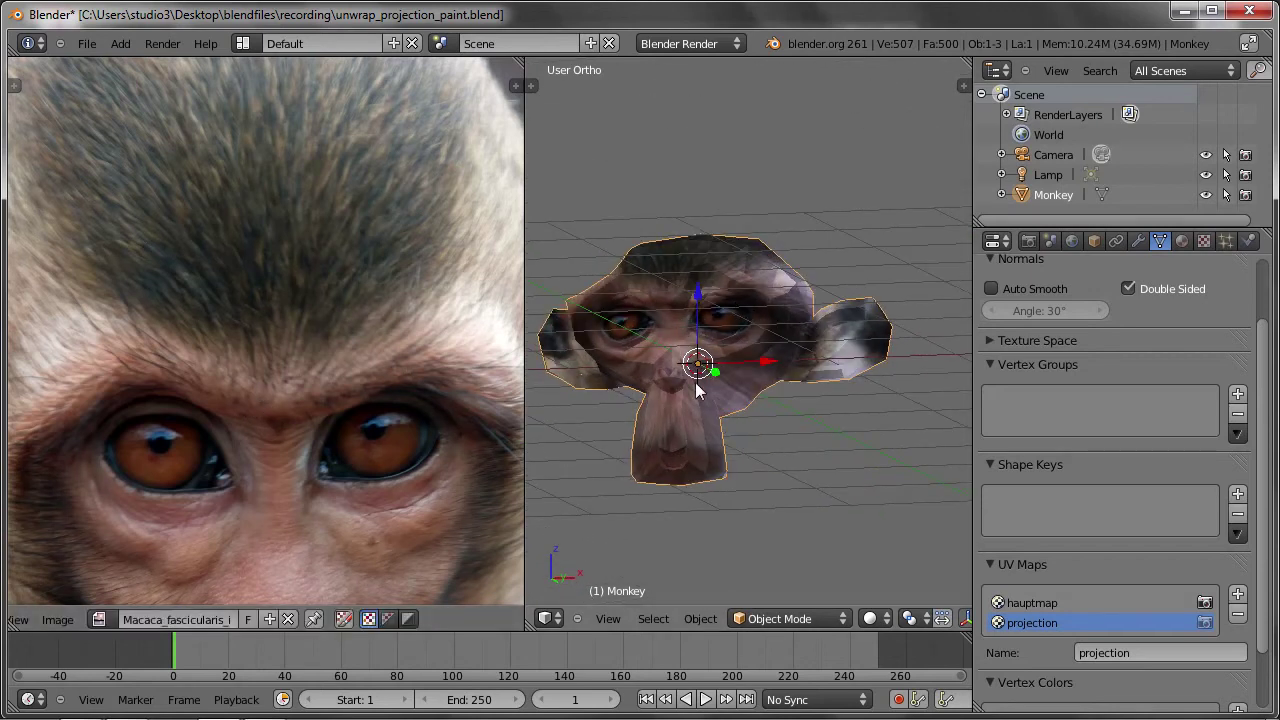
Orbit around the monkey and make hauptmap the active UV map.
mouse_move(652, 290)
middle_mouse_down()
mouse_move(721, 349)
mouse_move(665, 428)
mouse_move(686, 407)
mouse_move(665, 310)
mouse_move(476, 340)
mouse_move(660, 276)
mouse_move(709, 278)
mouse_move(712, 337)
mouse_move(790, 390)
mouse_move(645, 394)
mouse_move(669, 370)
mouse_move(700, 371)
mouse_move(755, 341)
mouse_move(681, 320)
mouse_move(713, 383)
mouse_move(721, 343)
mouse_move(738, 358)
middle_mouse_up()
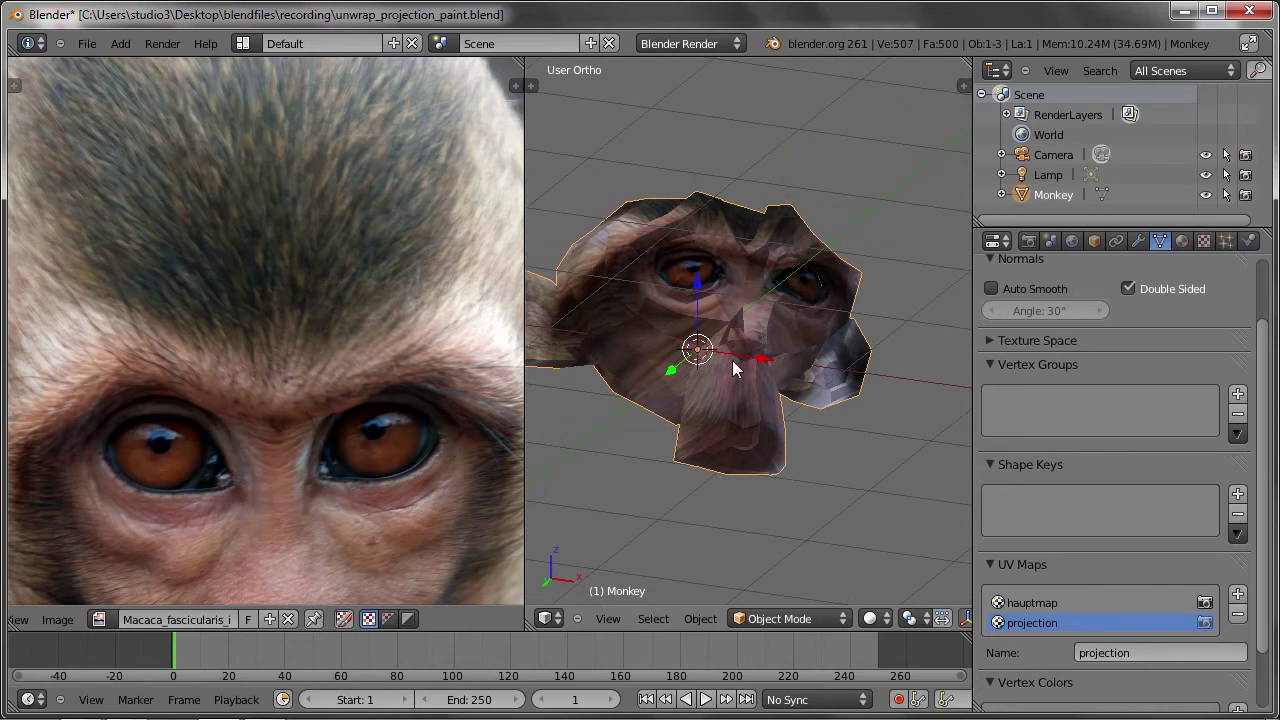
left_click(1030, 607)
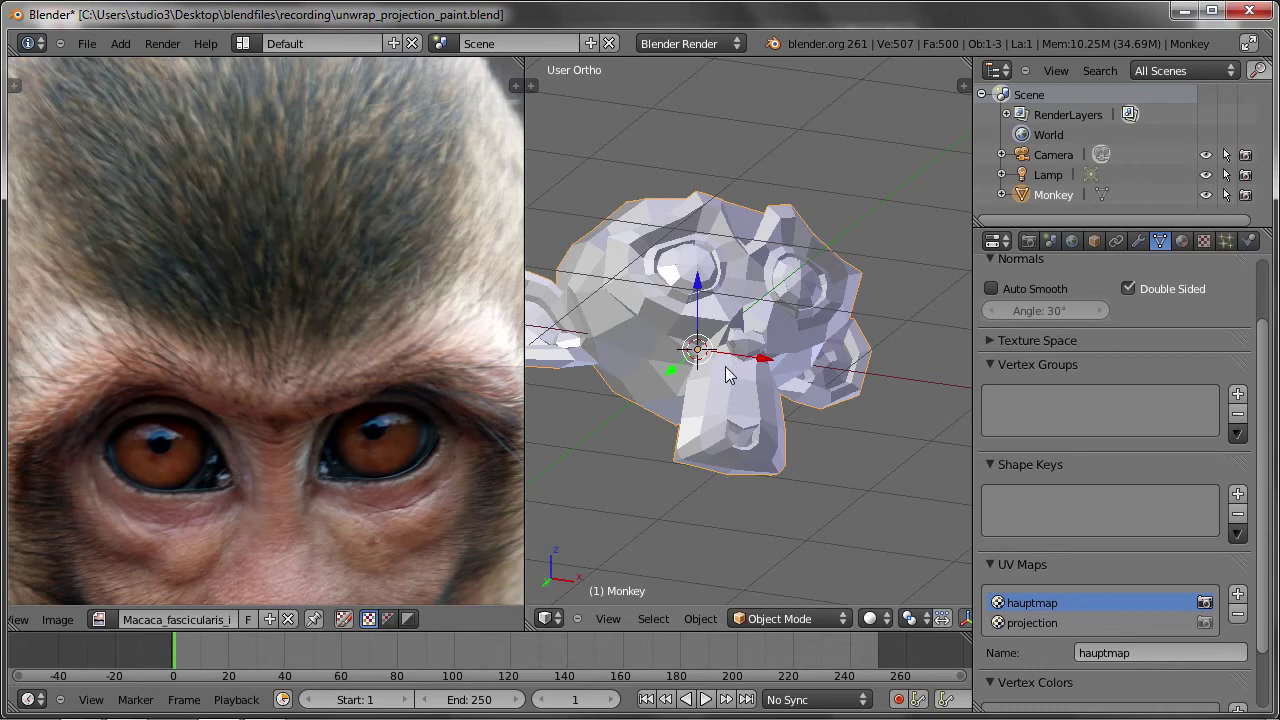
Enter Edit Mode and frame the UV layout in the image editor.
key("Tab")
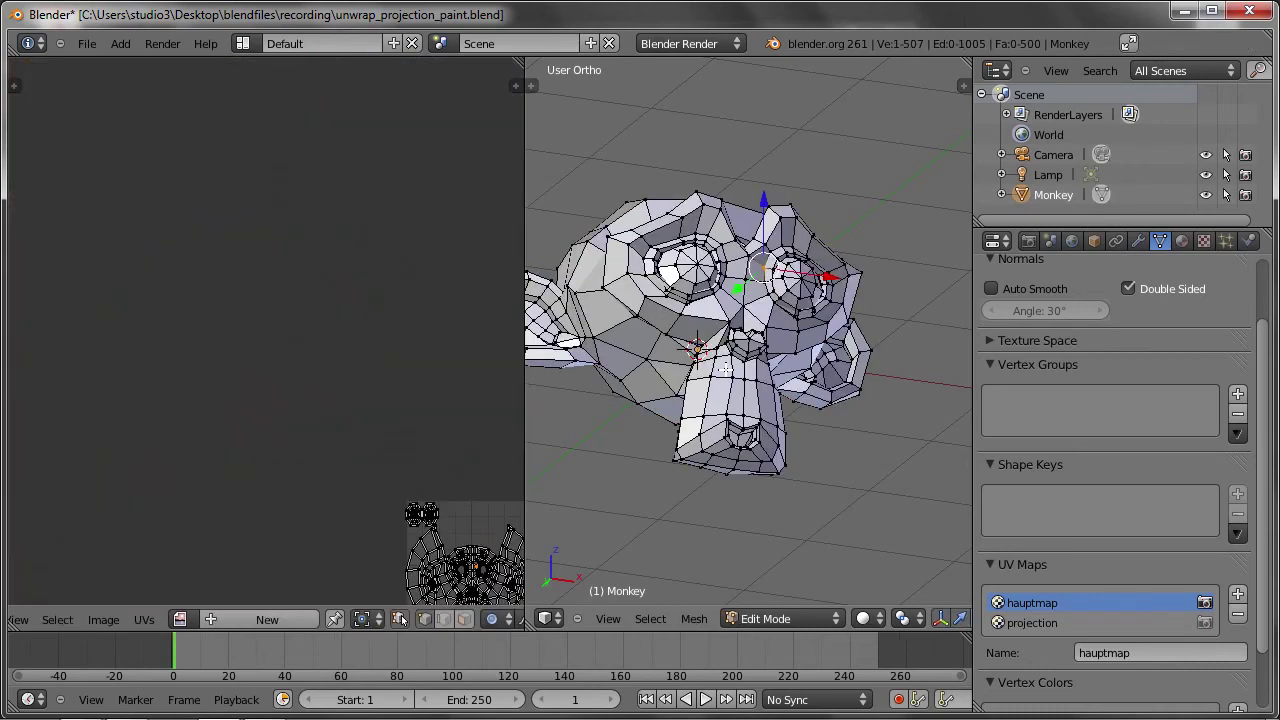
mouse_move(443, 449)
middle_mouse_down()
mouse_move(301, 354)
mouse_move(371, 443)
middle_mouse_up()
scroll(354, 430, "up", 2)
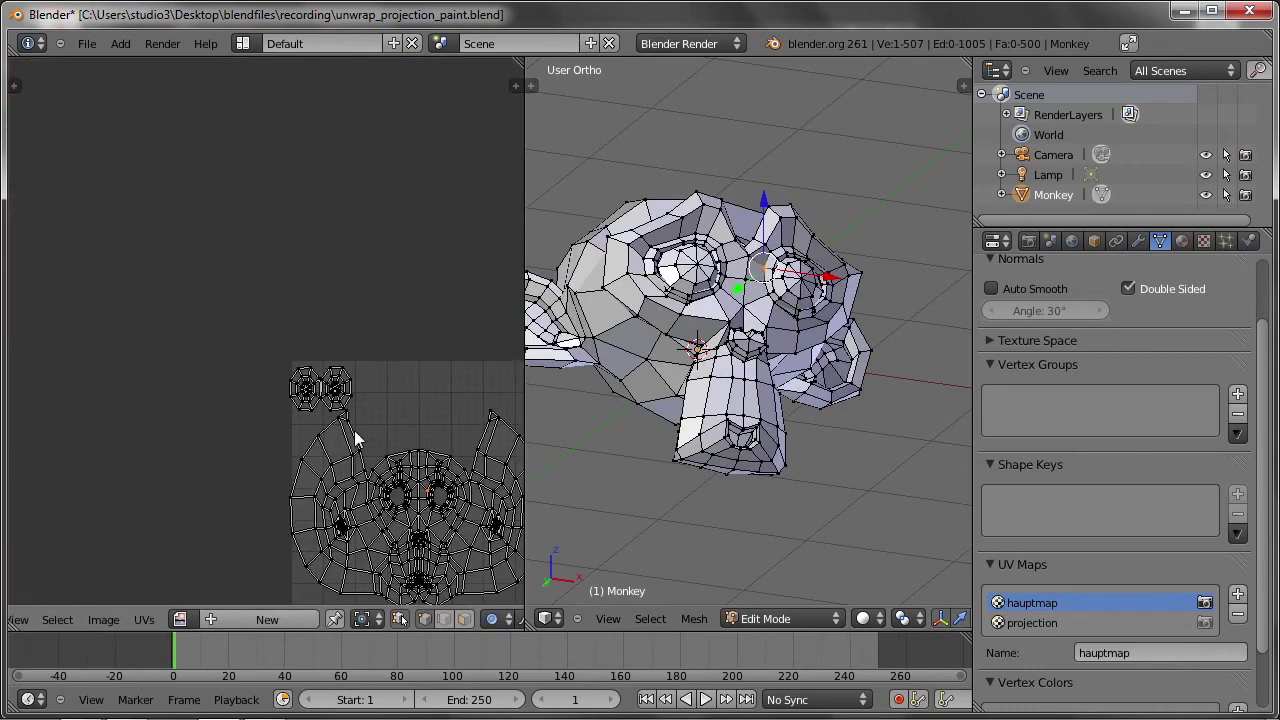
scroll(354, 430, "up", 1)
scroll(354, 430, "up", 1)
scroll(354, 430, "up", 1)
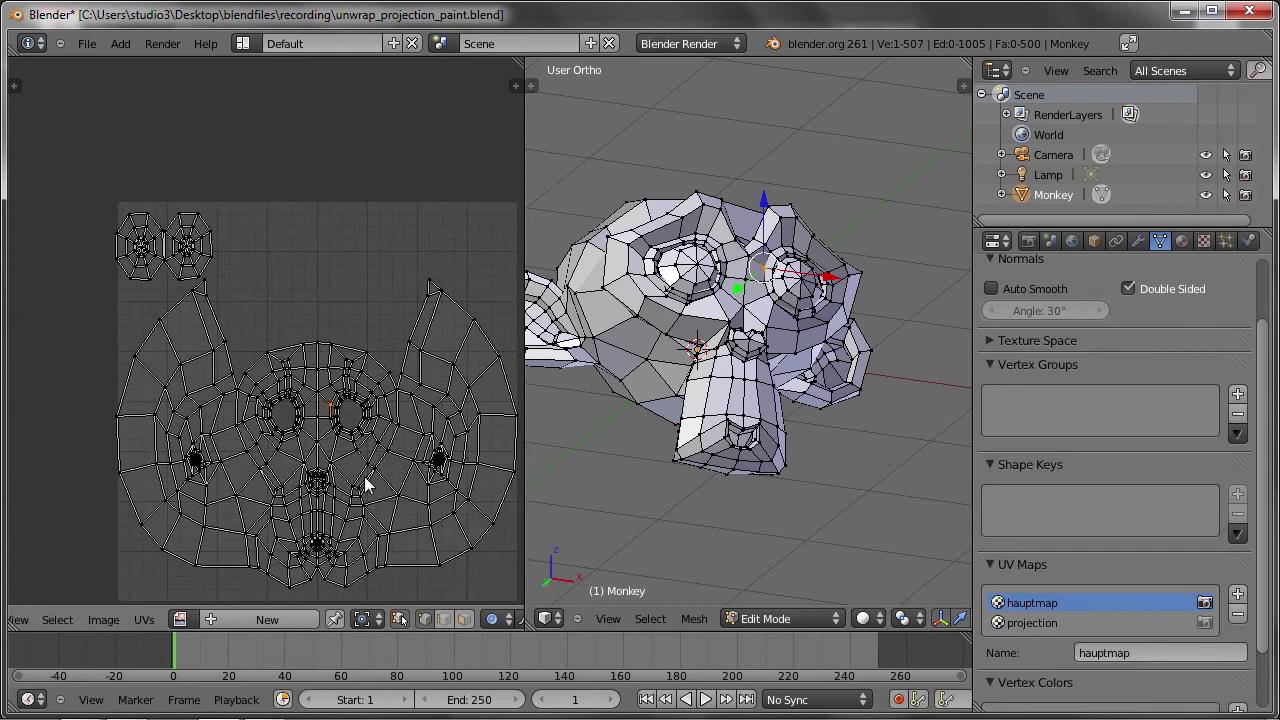
Switch the active UV map to the projection map, then back to hauptmap.
left_click(1032, 622)
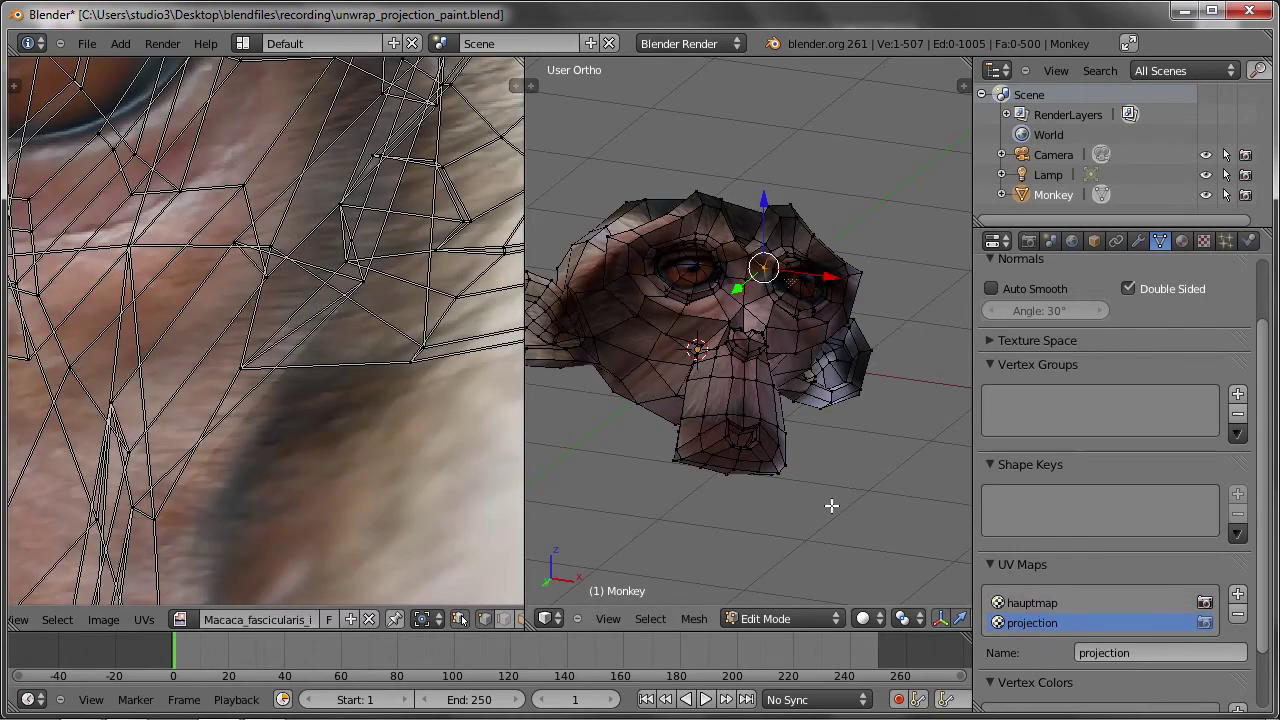
scroll(145, 274, "down", 1)
scroll(150, 272, "down", 2)
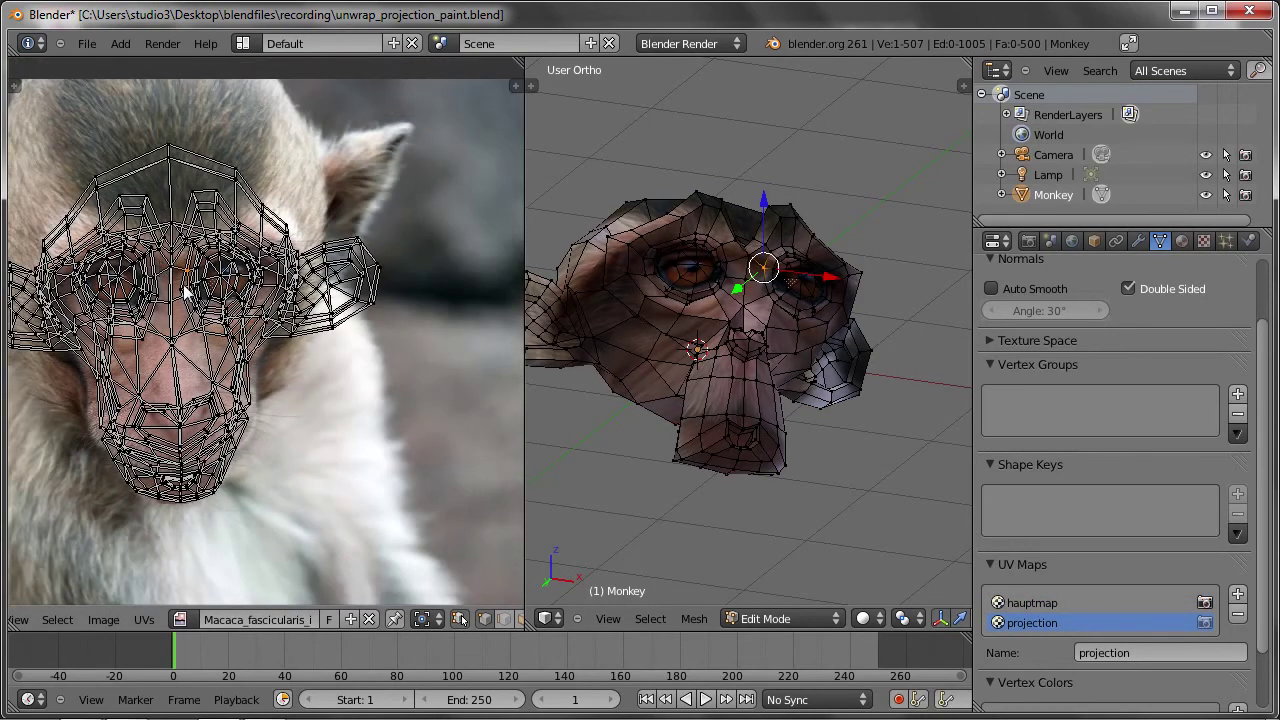
left_click(1022, 606)
scroll(310, 400, "up", 2)
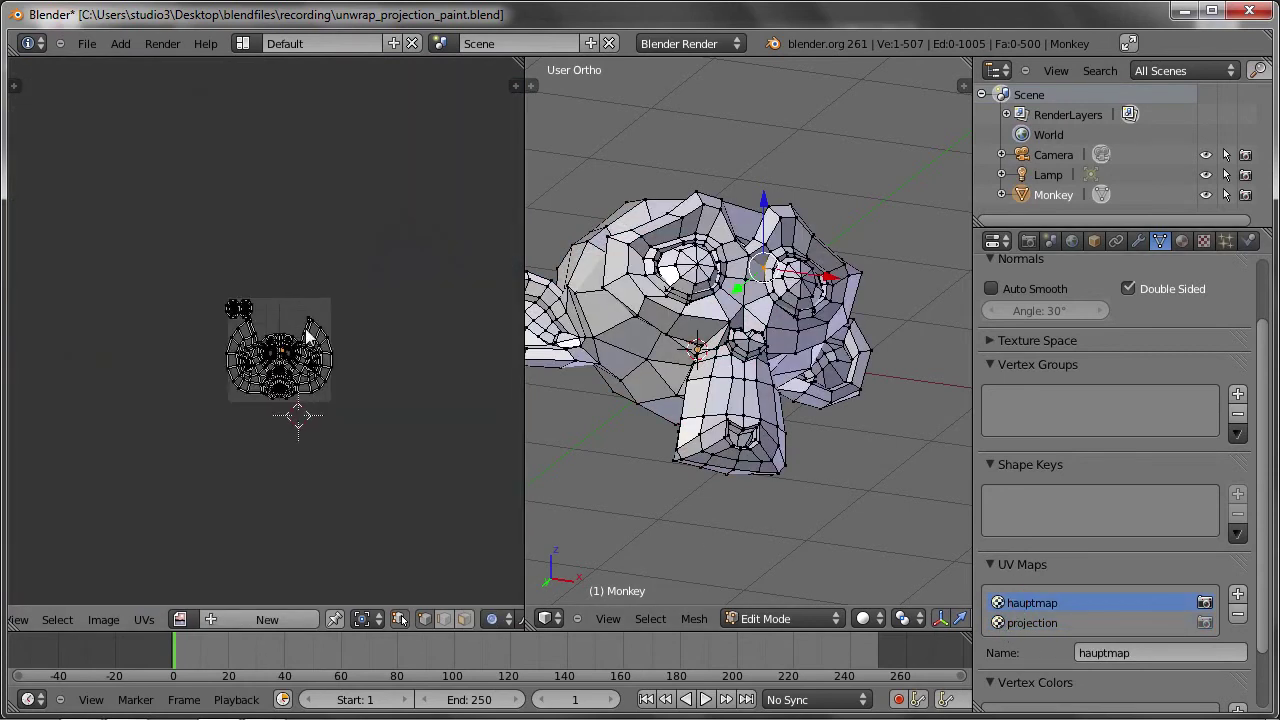
scroll(306, 337, "up", 3)
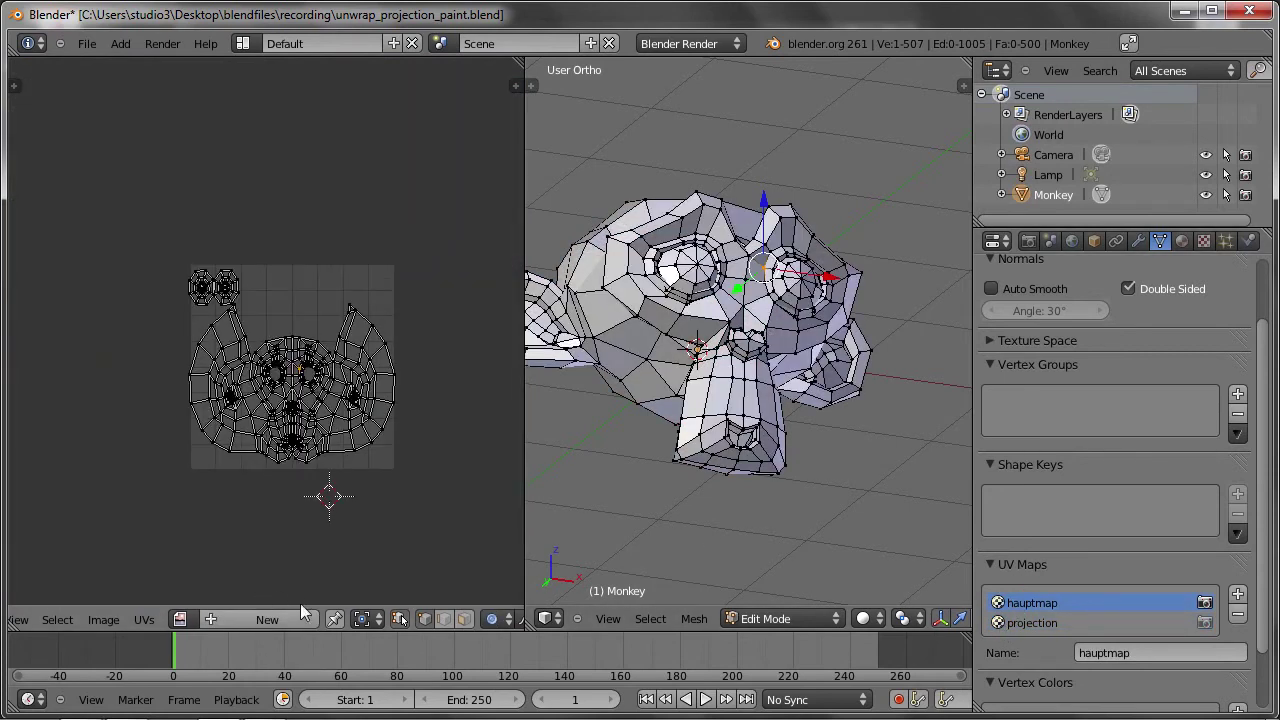
left_click(271, 614)
Set the new image width to 2048 and pick a tan fill colour.
left_click(354, 531)
type("2048")
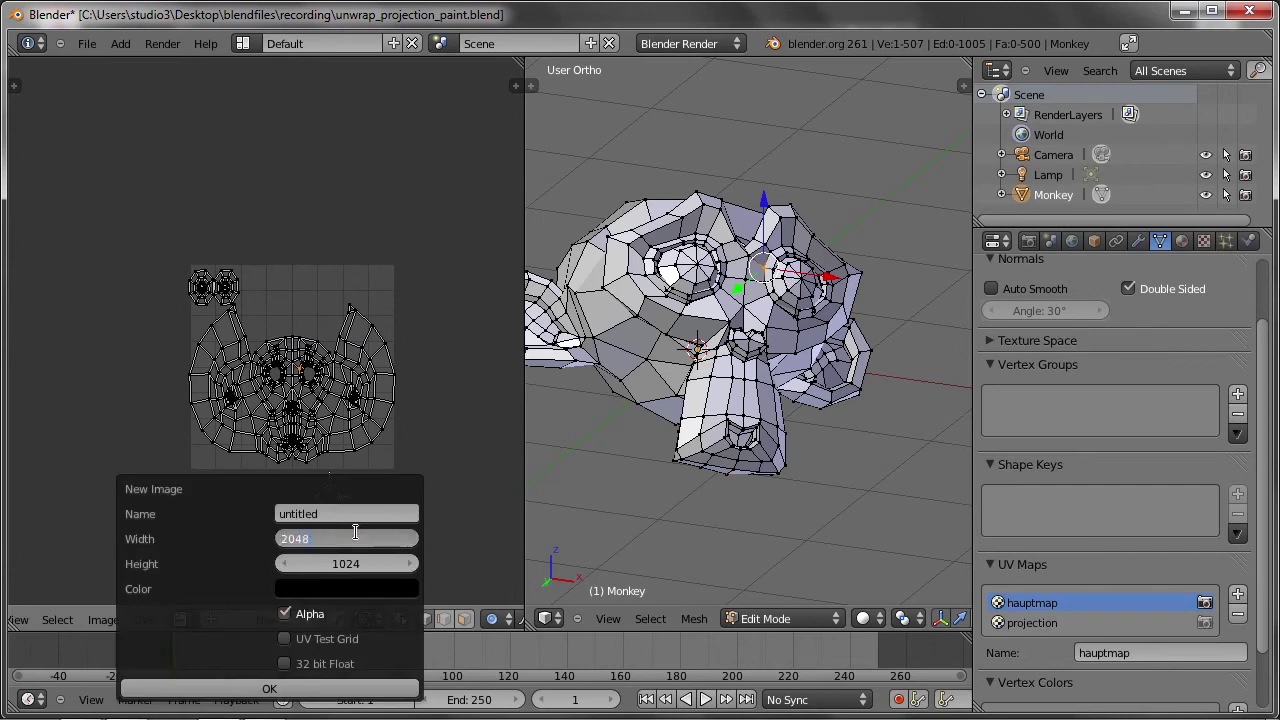
key("Return")
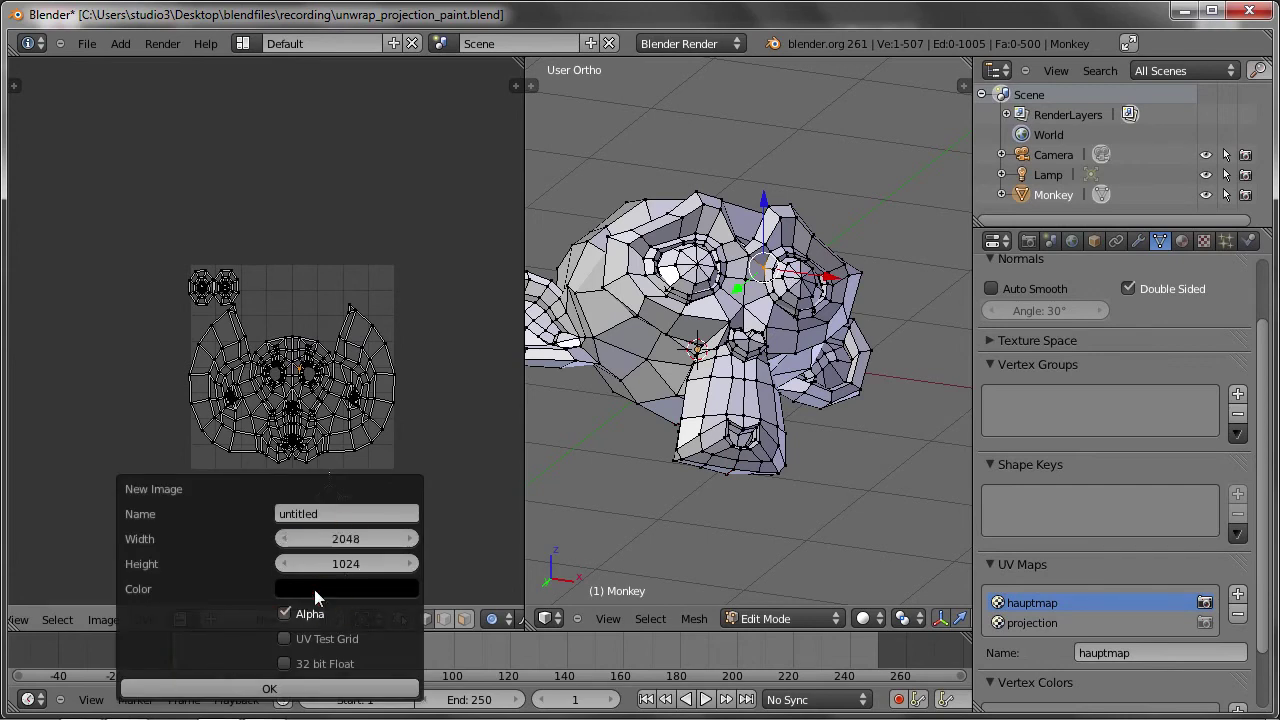
left_click(350, 590)
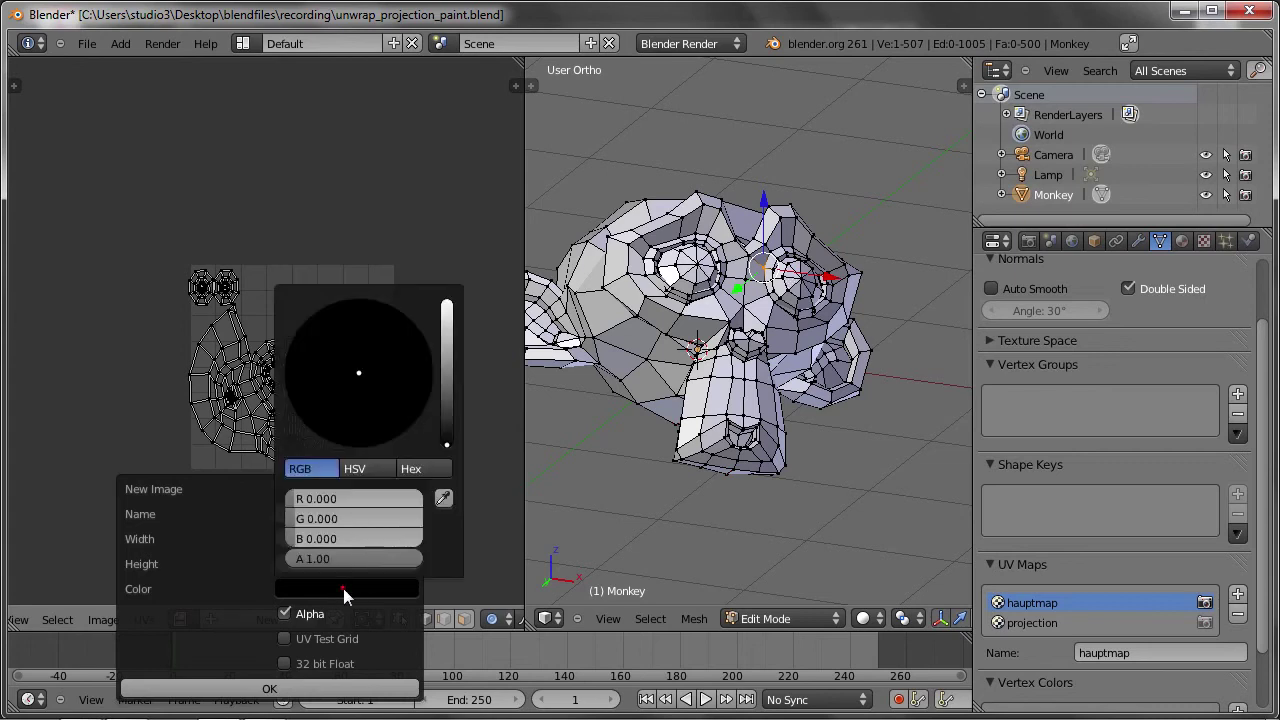
left_click_drag(443, 432, 445, 362)
left_click(352, 379)
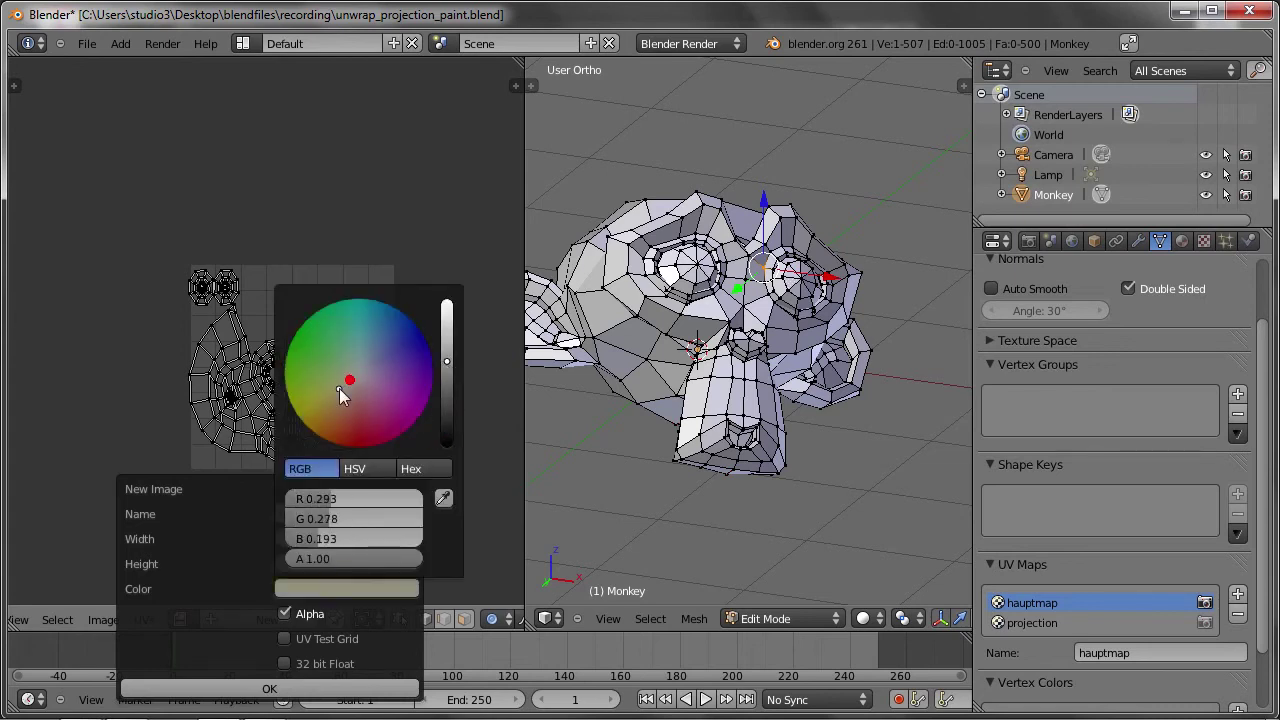
mouse_move(333, 405)
left_mouse_down()
mouse_move(314, 415)
mouse_move(331, 421)
left_mouse_up()
scroll(420, 374, "up", 3)
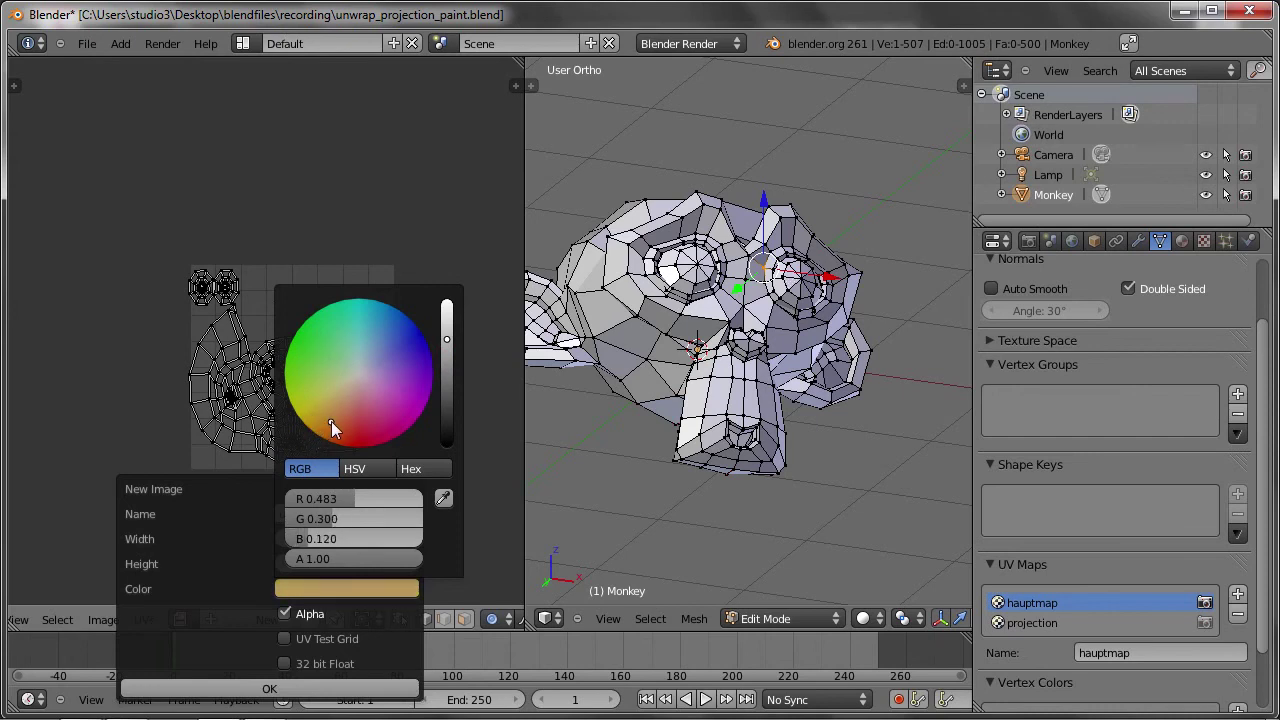
Create the tan 2048×1024 untitled image and widen the 3D view.
left_click(255, 689)
scroll(294, 525, "down", 1)
scroll(315, 470, "down", 1)
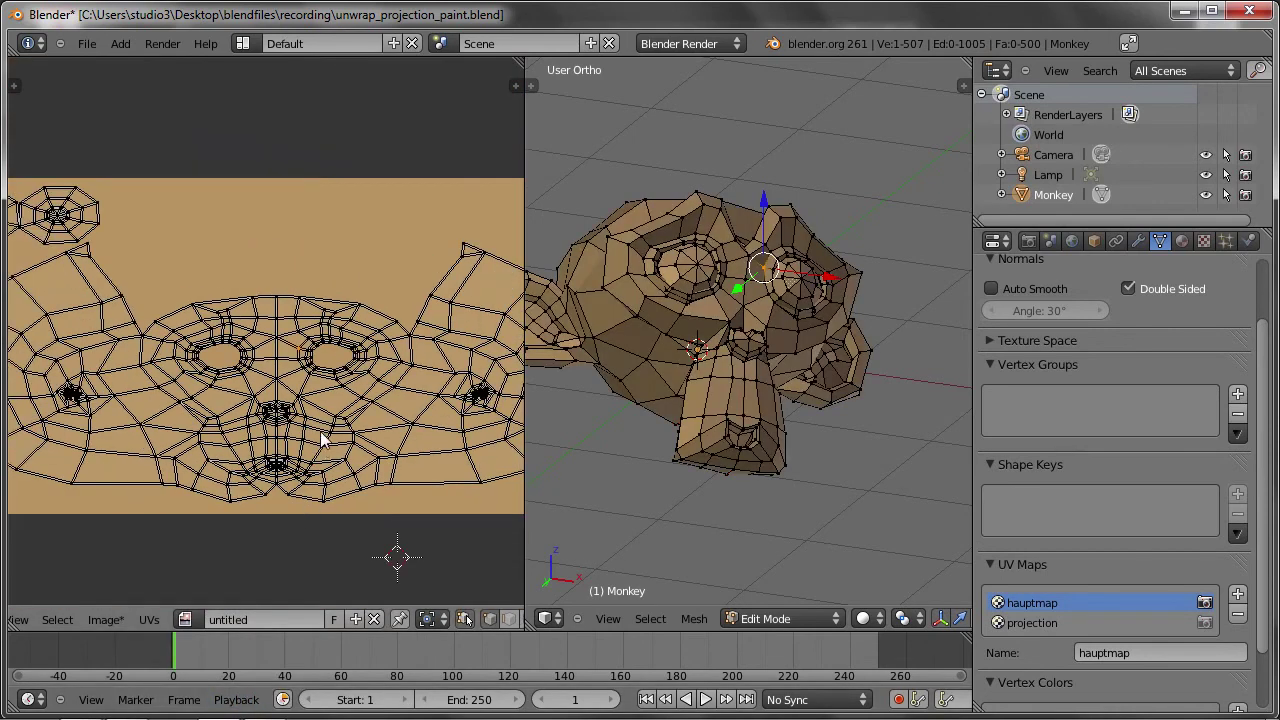
scroll(322, 440, "down", 2)
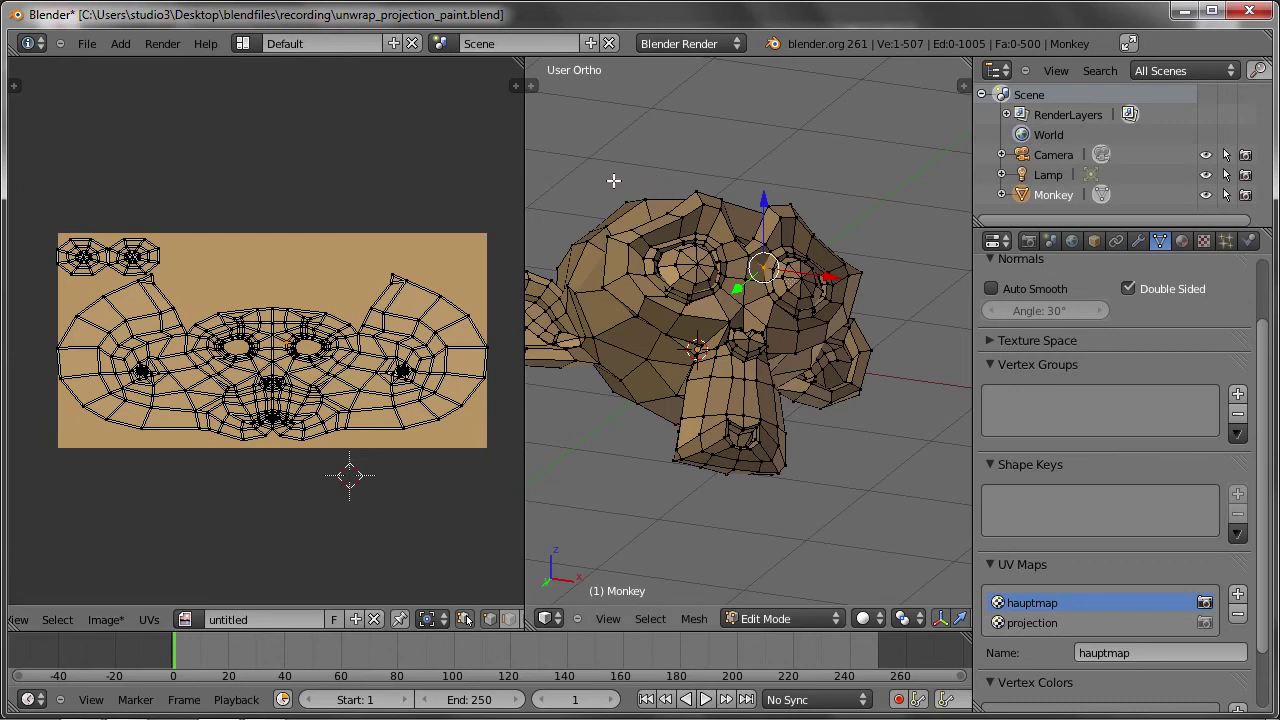
left_click_drag(974, 219, 1025, 219)
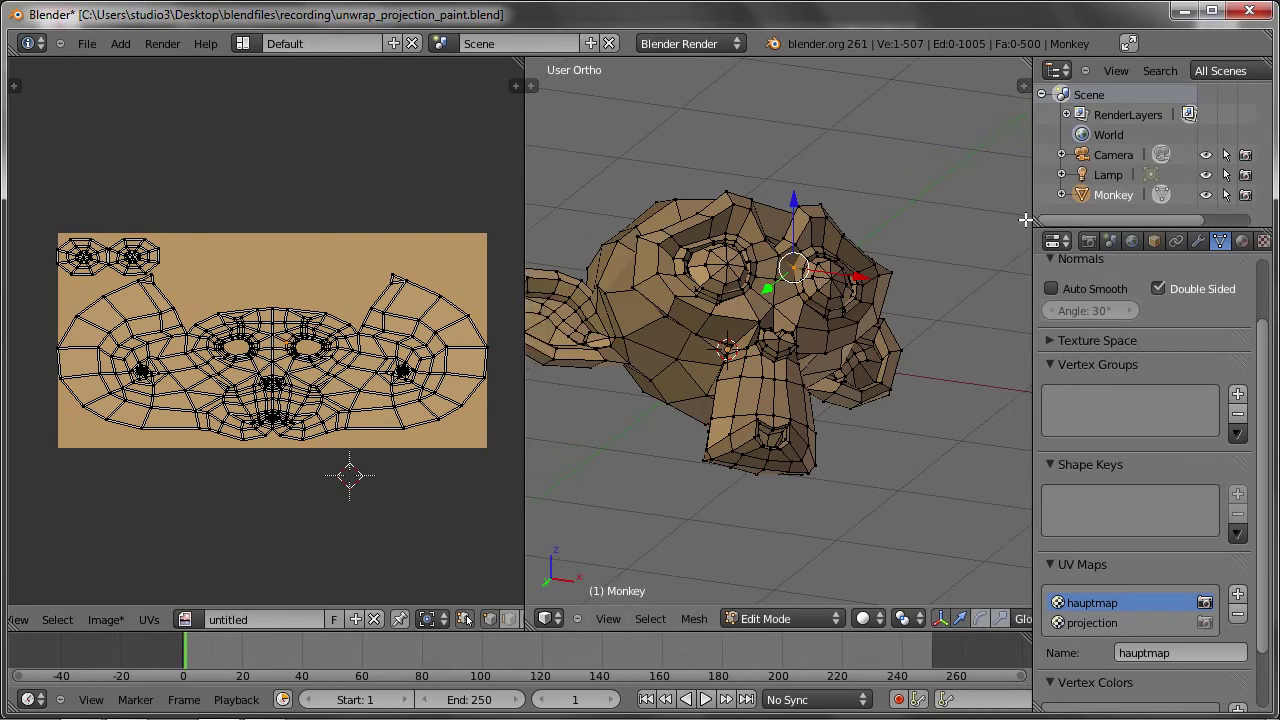
Switch the monkey to Texture Paint, pick the F Clone brush and scroll to Project Paint.
left_click(755, 618)
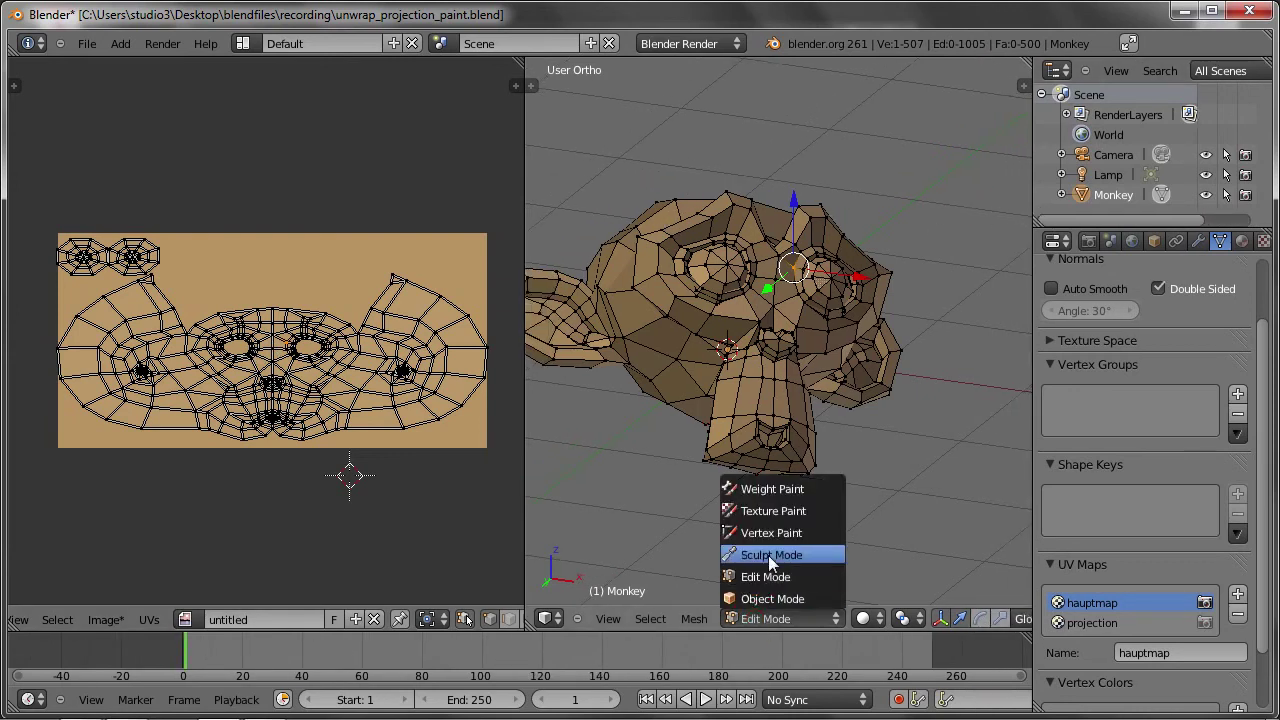
left_click(764, 507)
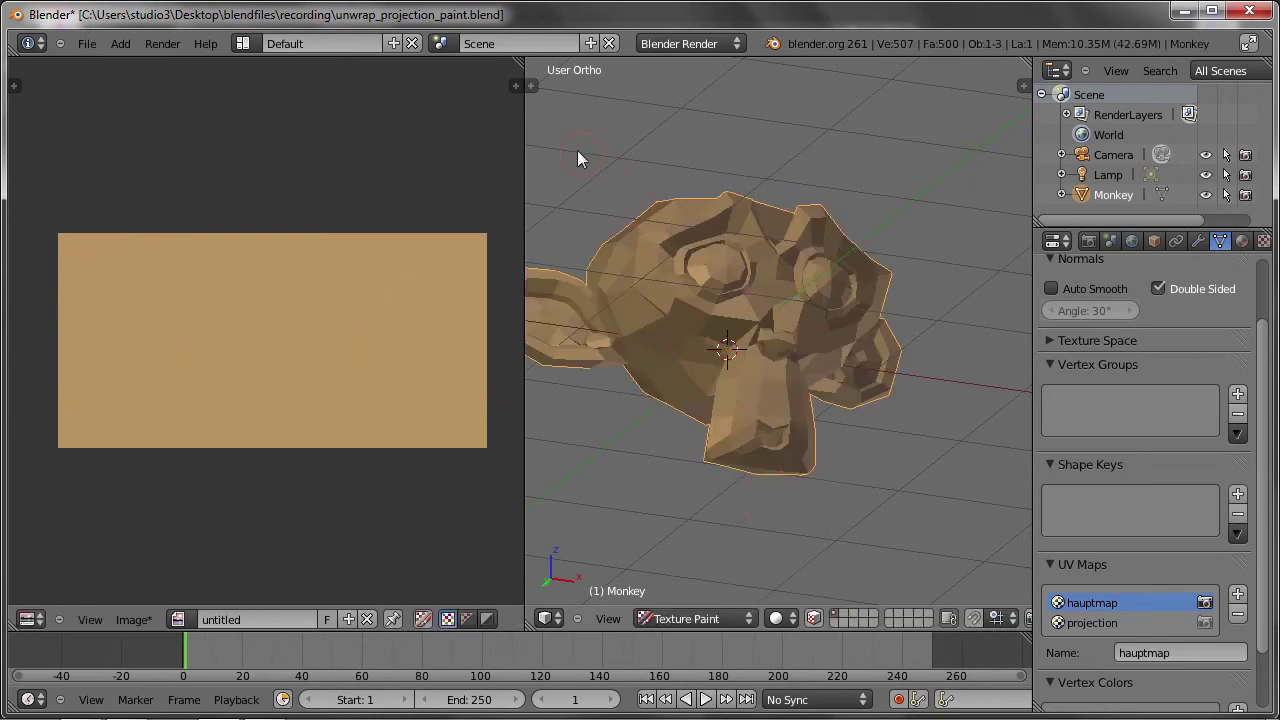
key("t")
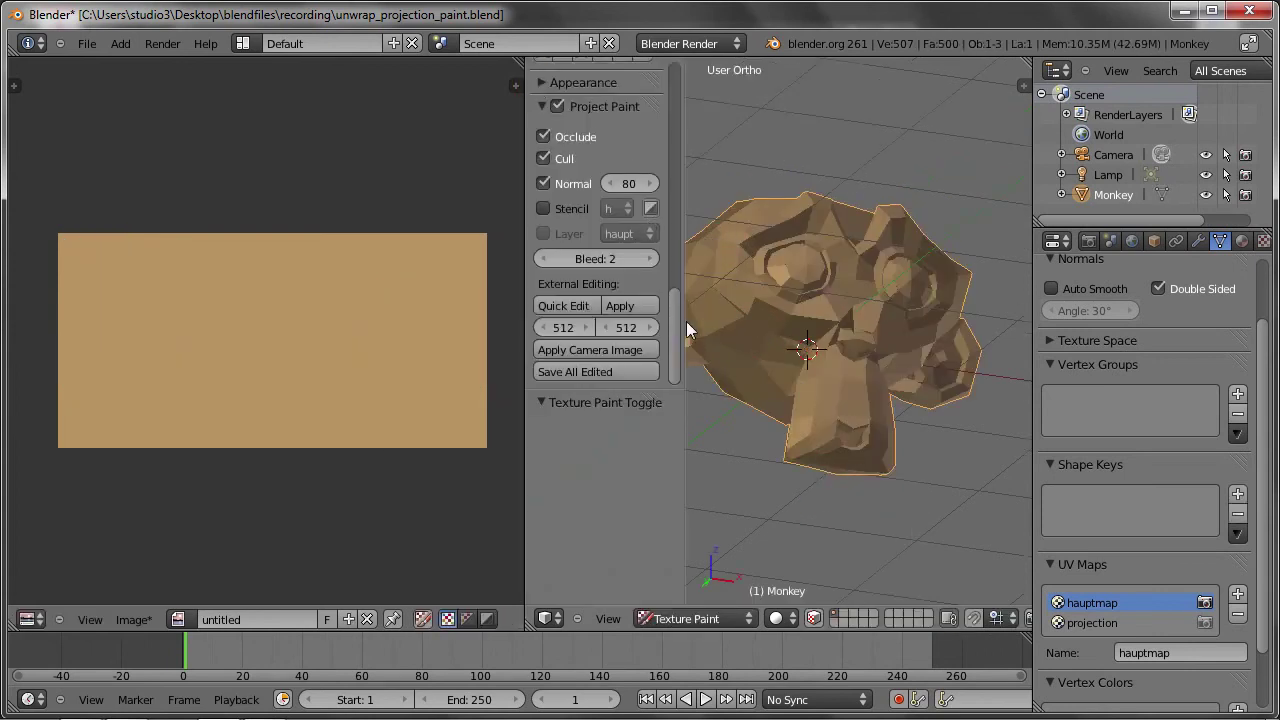
left_click_drag(674, 327, 665, 80)
left_click(589, 115)
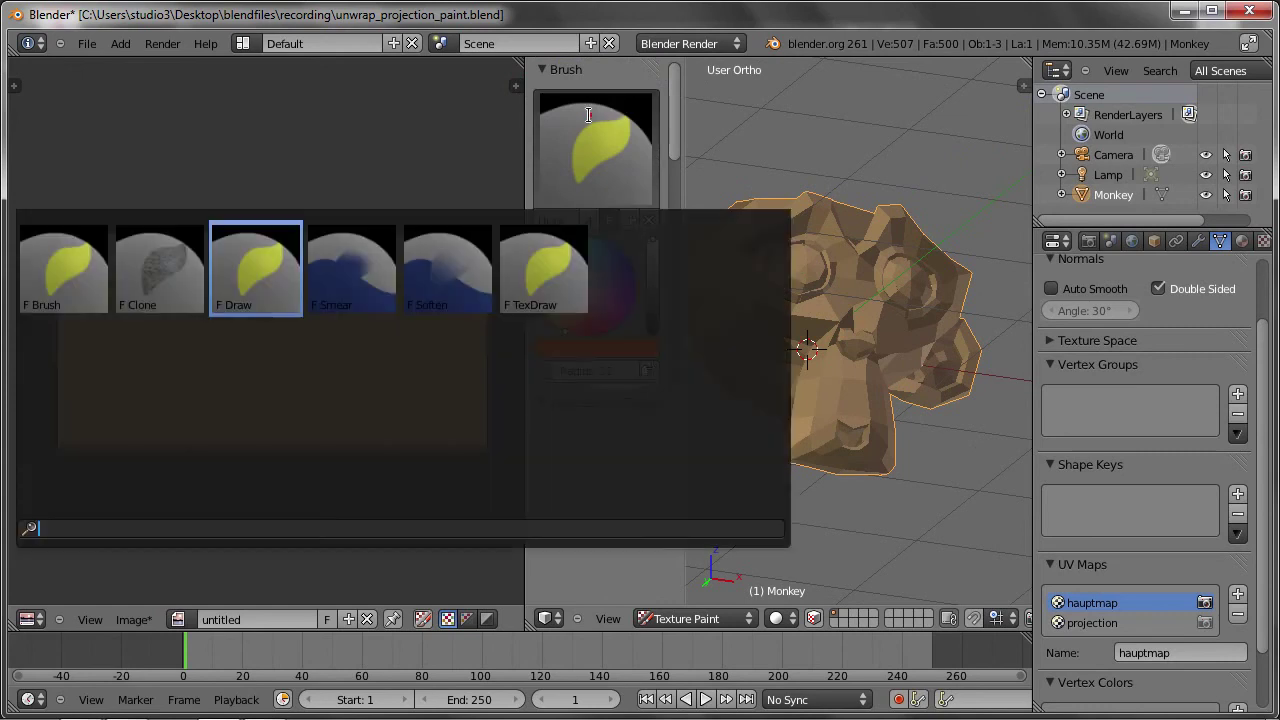
left_click(169, 267)
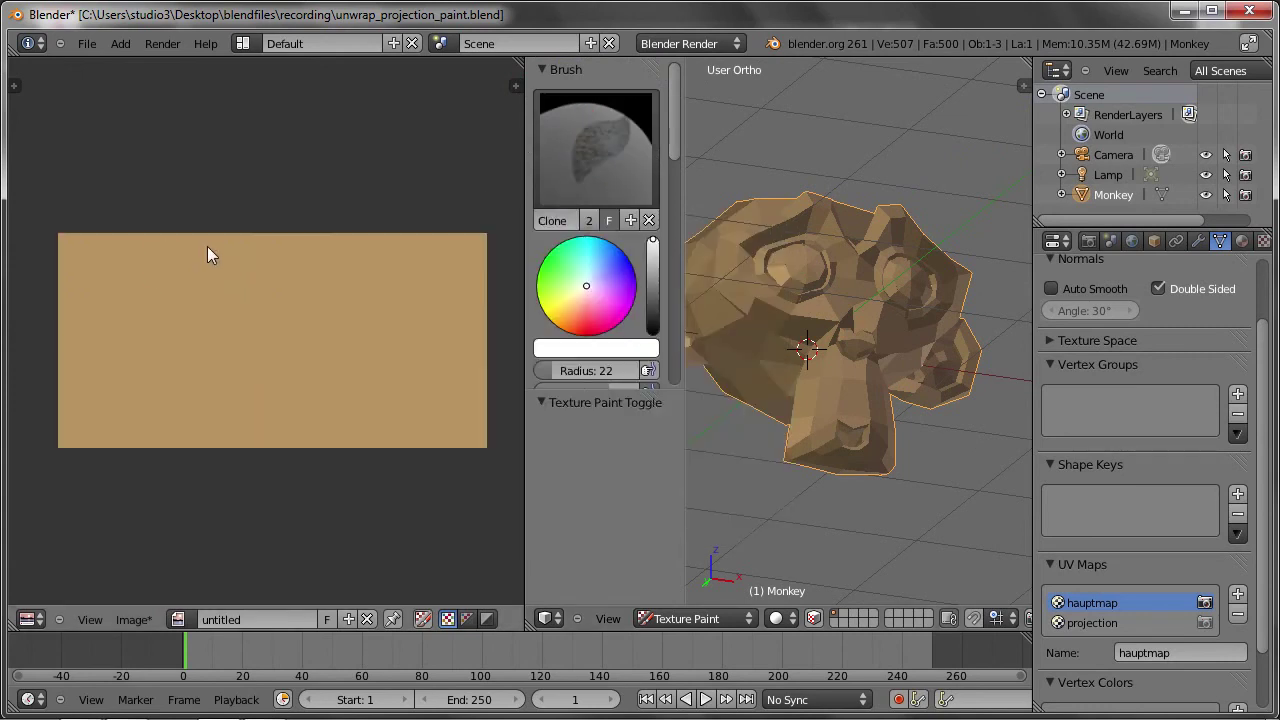
left_click(541, 69)
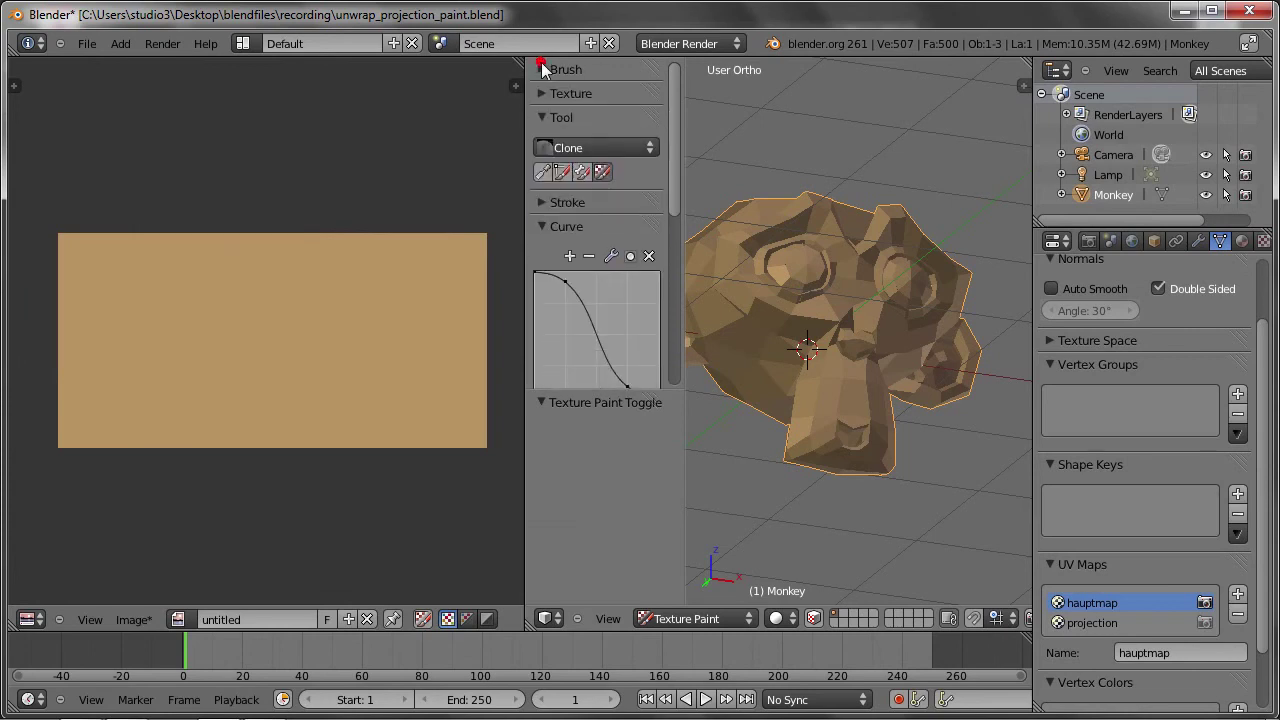
left_click_drag(675, 105, 677, 282)
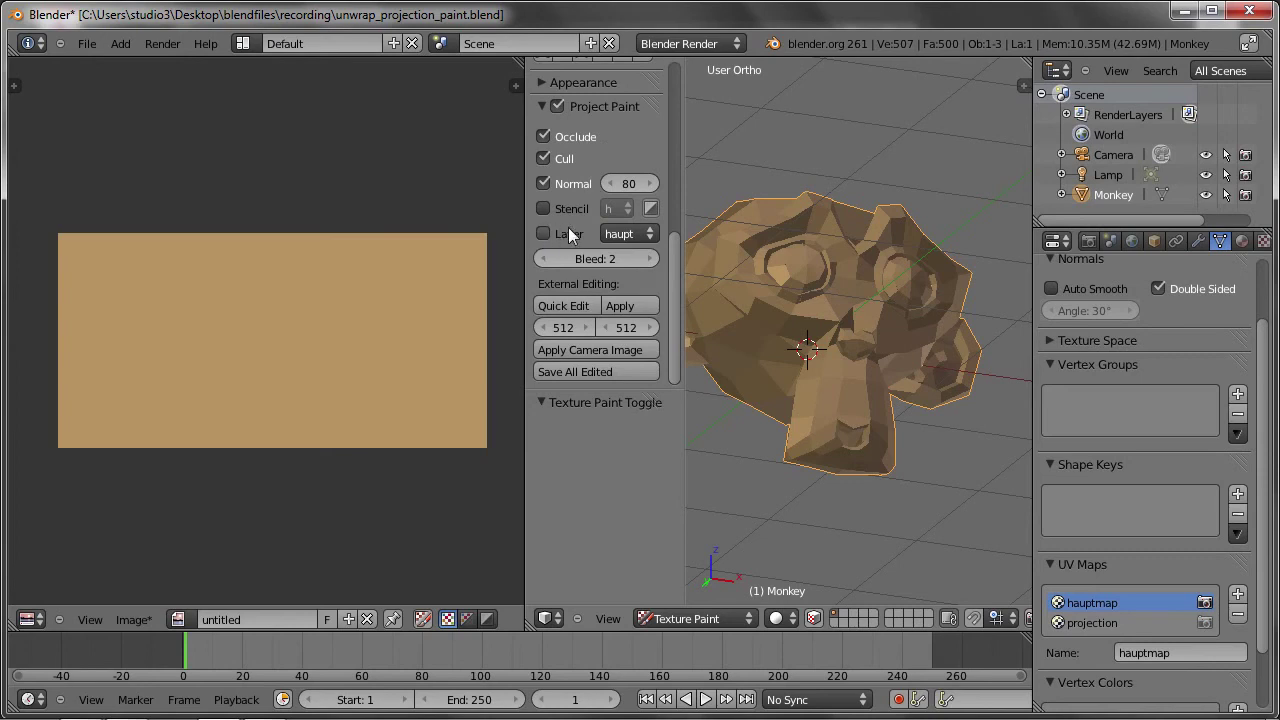
Enable Layer cloning from the projection UV map and paint the macaque eye onto one socket.
left_click(540, 234)
left_click(627, 233)
left_click_drag(815, 298, 791, 289)
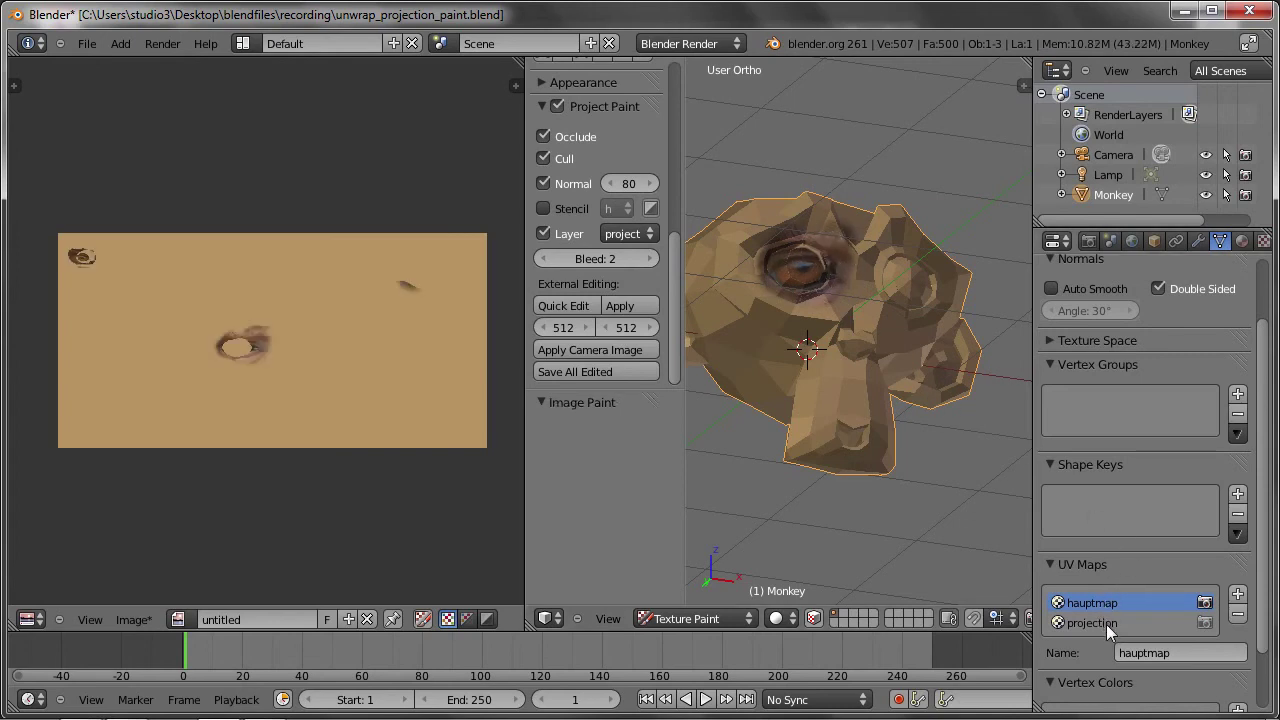
left_click_drag(784, 220, 798, 243)
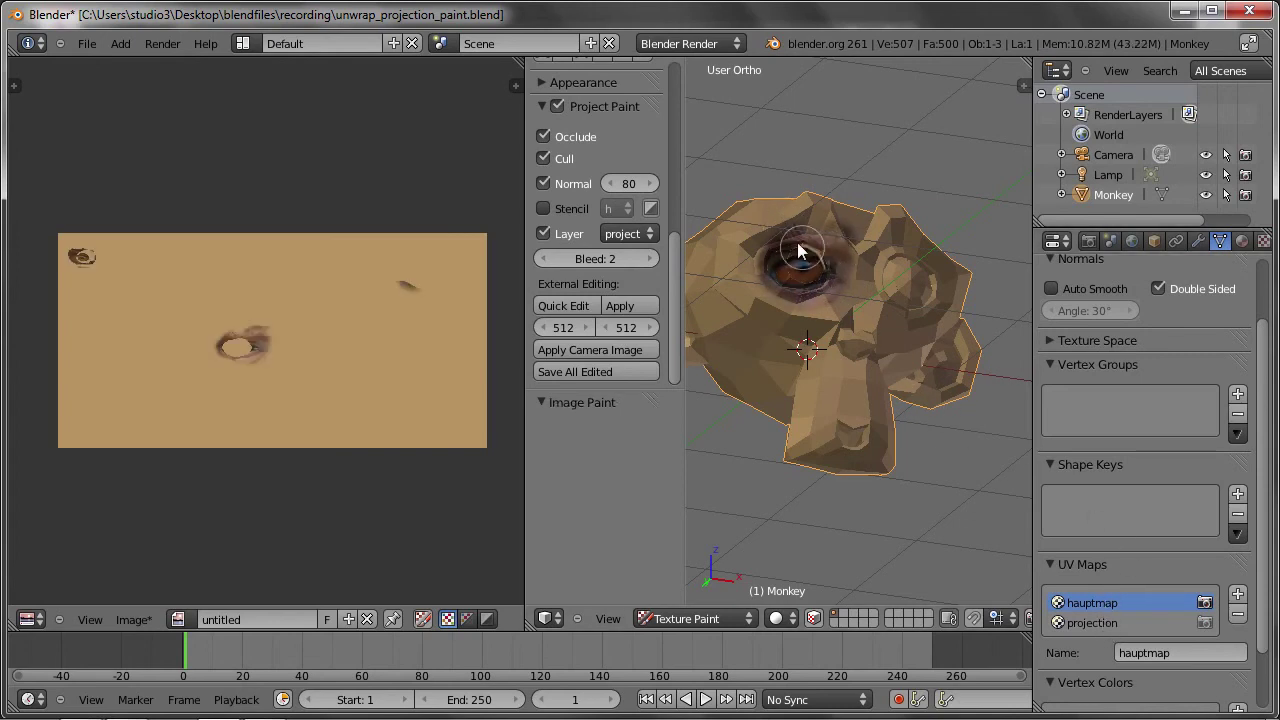
middle_click_drag(890, 256, 828, 322)
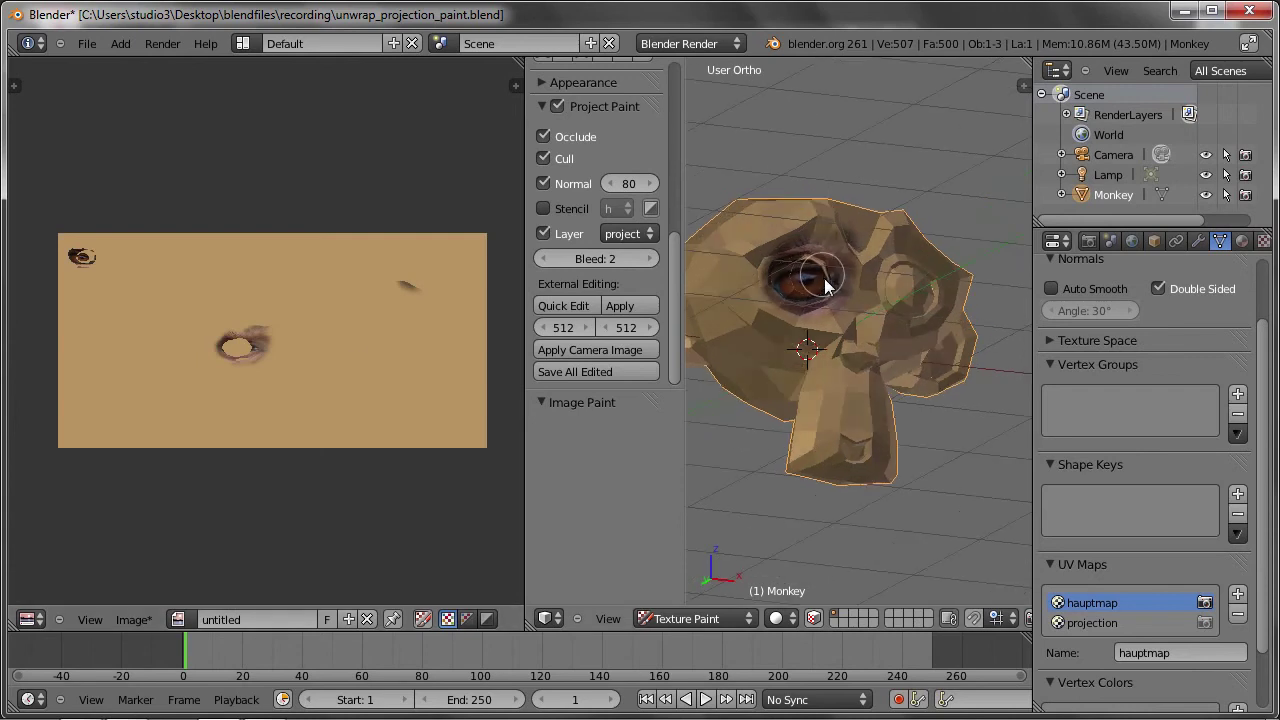
left_click(828, 322)
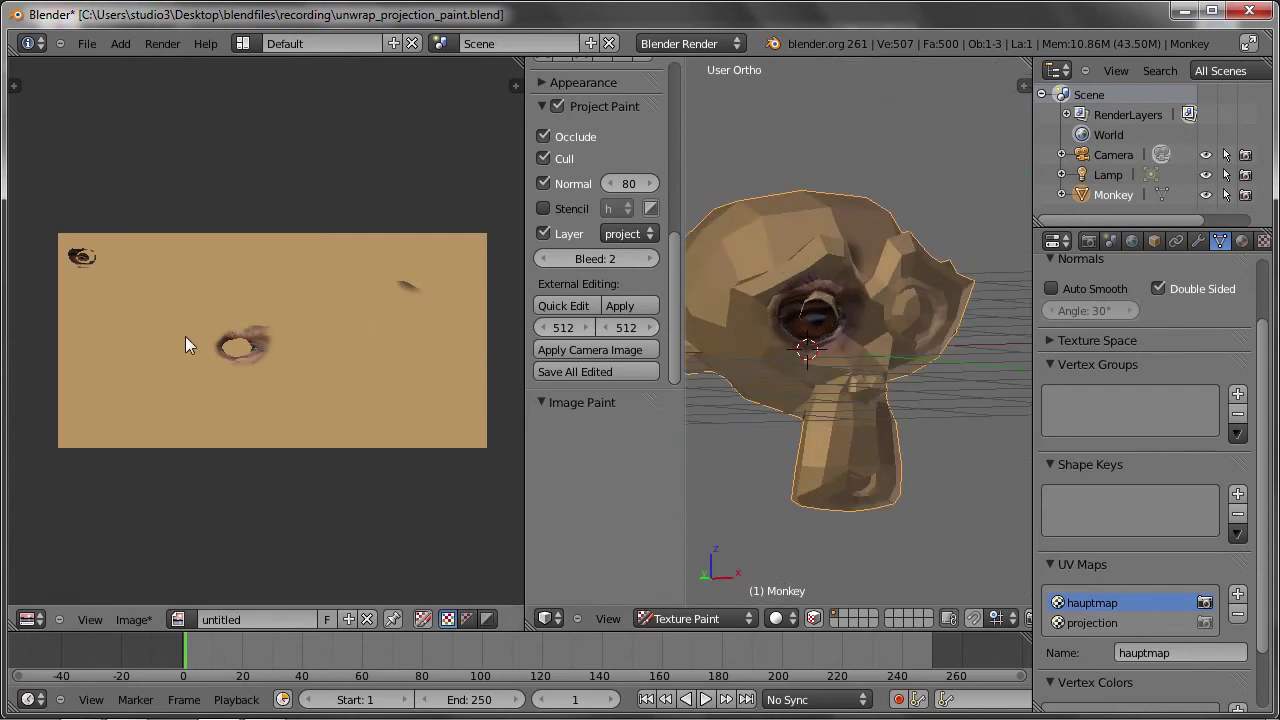
Inspect the painted eye island on the UV image in Edit Mode, then return to Texture Paint.
key("Tab")
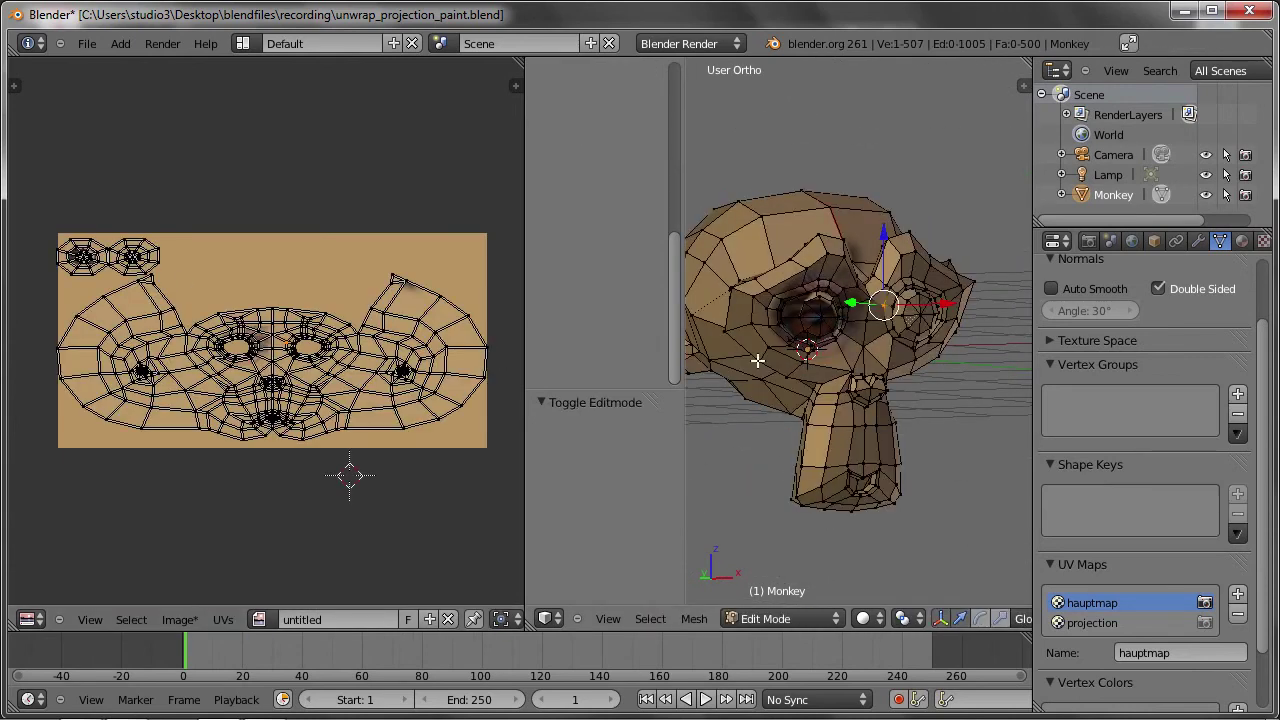
scroll(226, 336, "up", 4)
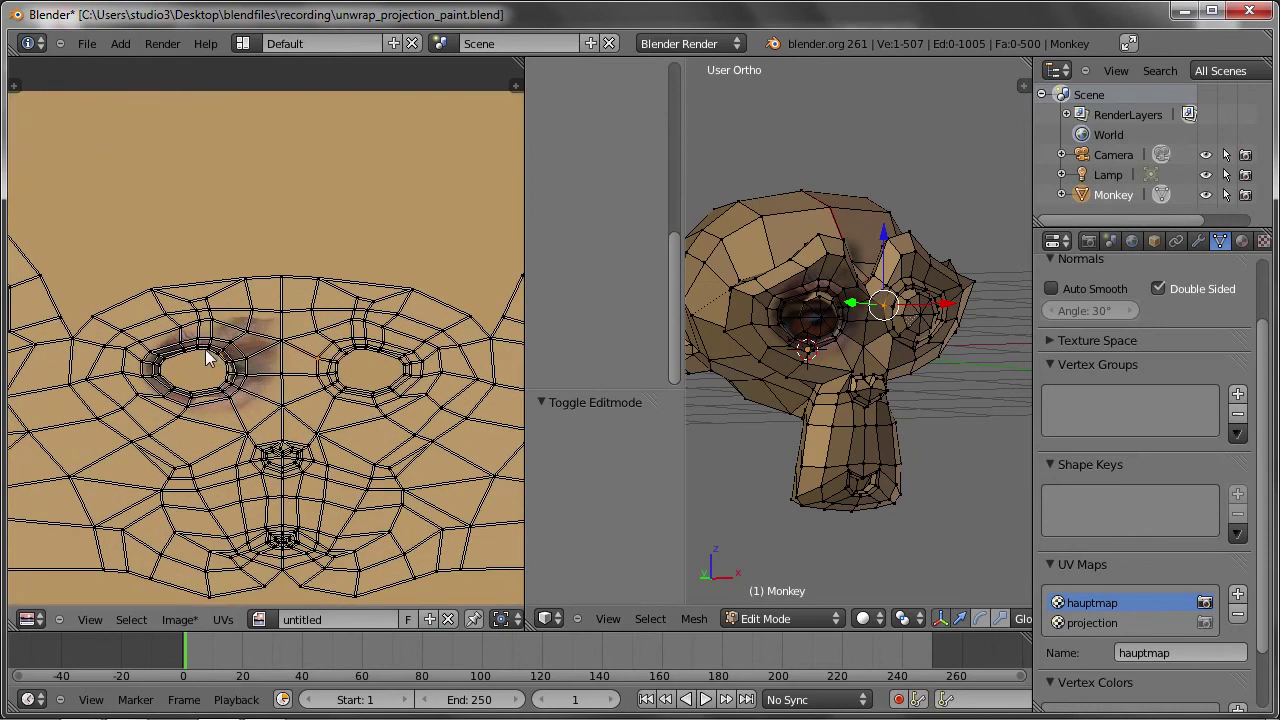
middle_click_drag(207, 358, 333, 362)
middle_click_drag(290, 313, 481, 428)
middle_click_drag(241, 258, 290, 355)
scroll(290, 355, "up", 5)
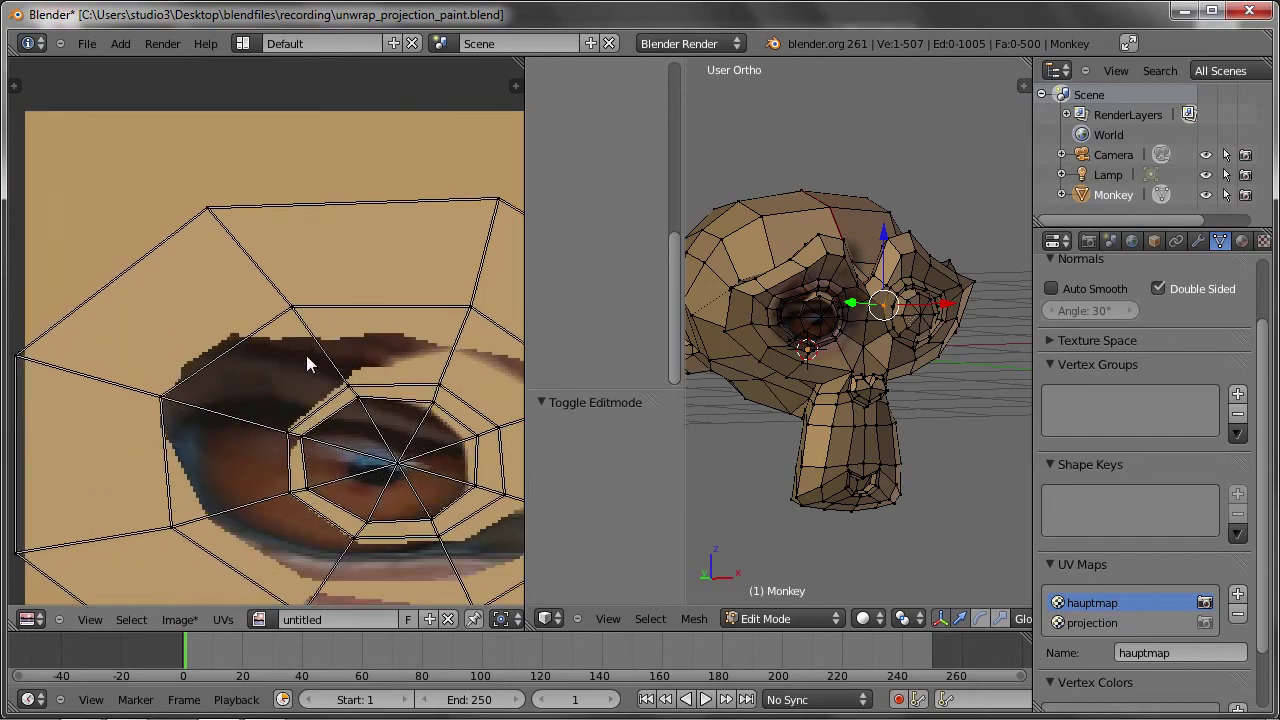
scroll(362, 432, "down", 2)
scroll(325, 417, "down", 2)
key("ctrl+Tab")
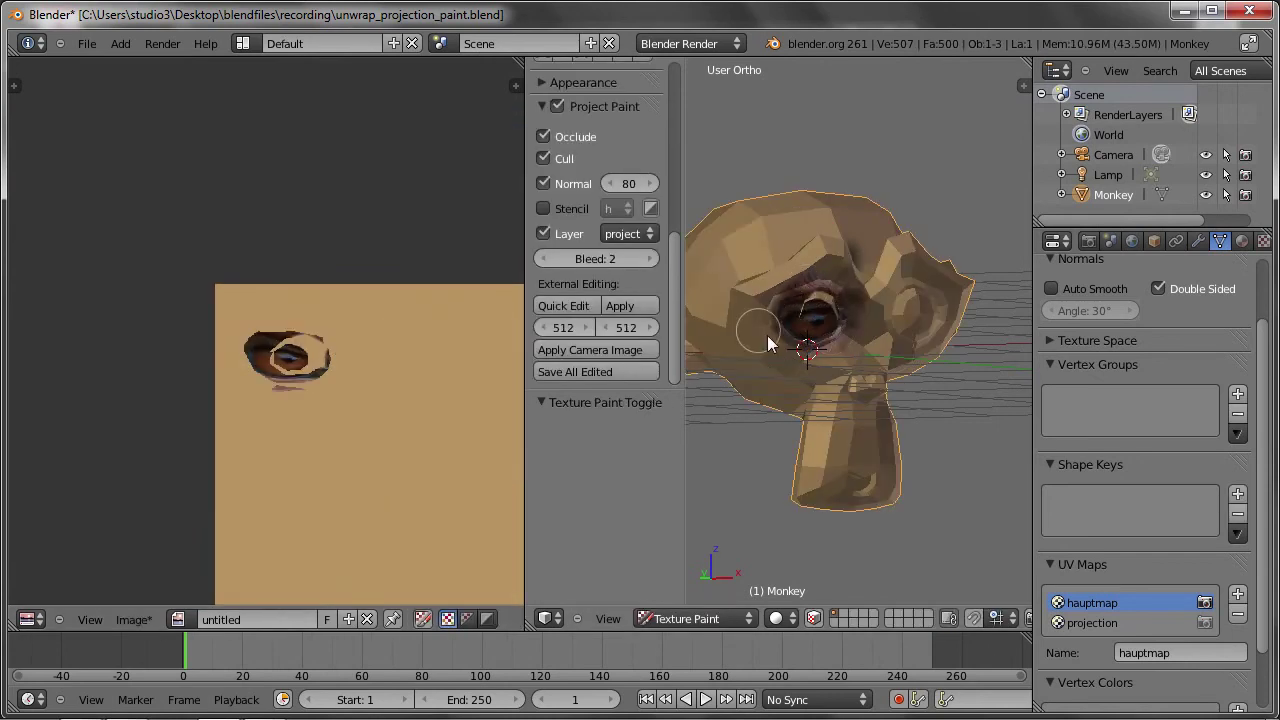
Maximize the 3D view, enlarge the brush, adjust its strength and paint the second eye socket.
key("ctrl+Up")
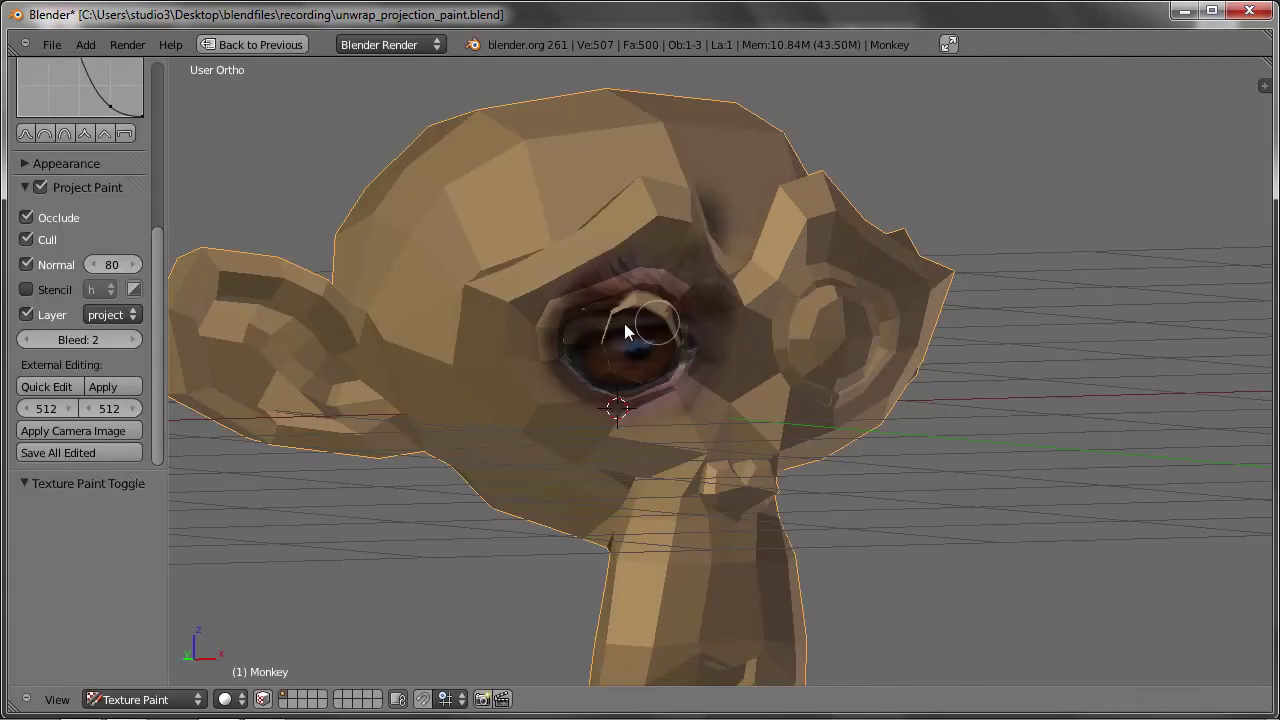
mouse_move(657, 330)
left_mouse_down()
mouse_move(610, 375)
mouse_move(643, 320)
left_mouse_up()
middle_click_drag(643, 320, 722, 295)
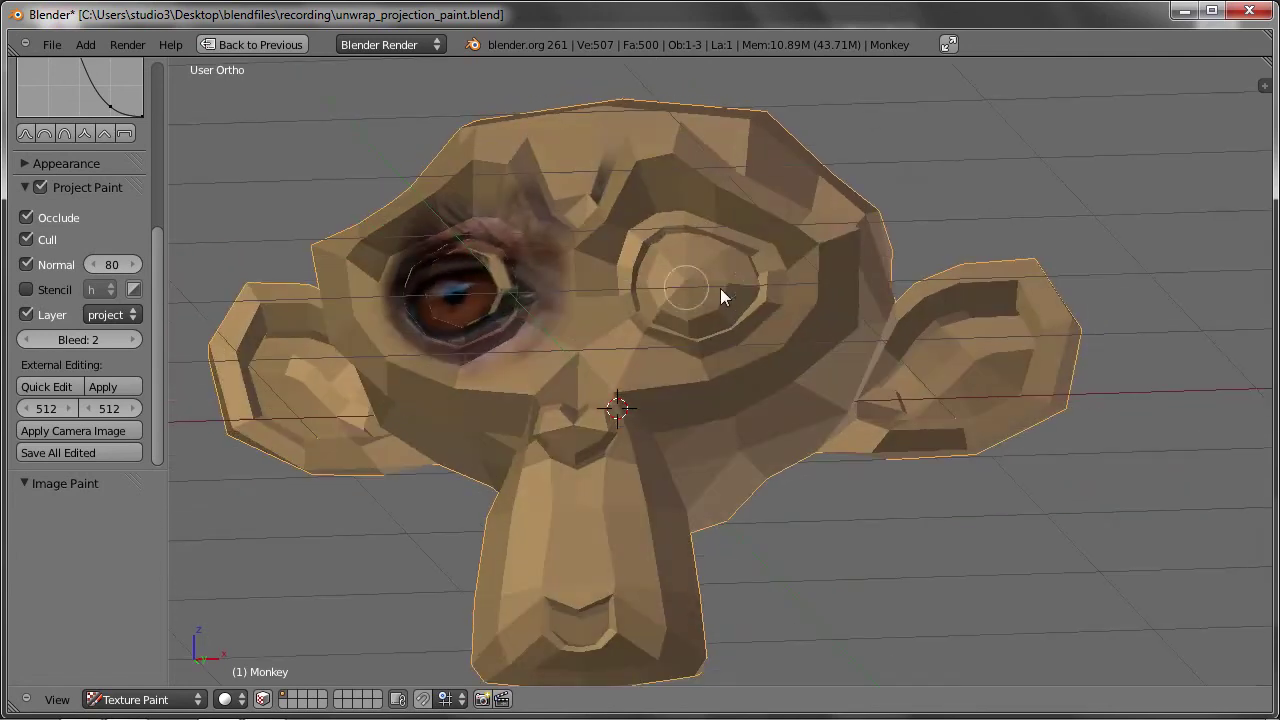
key("f")
left_click(673, 310)
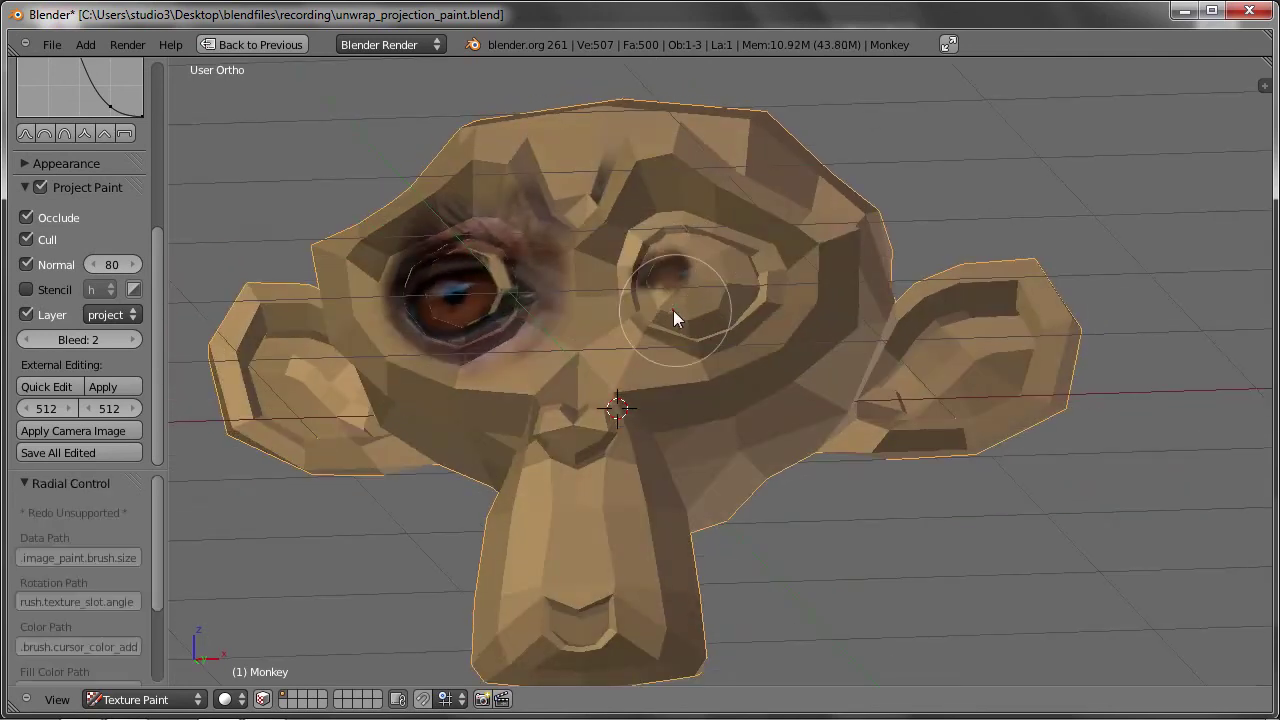
left_click_drag(673, 310, 746, 279)
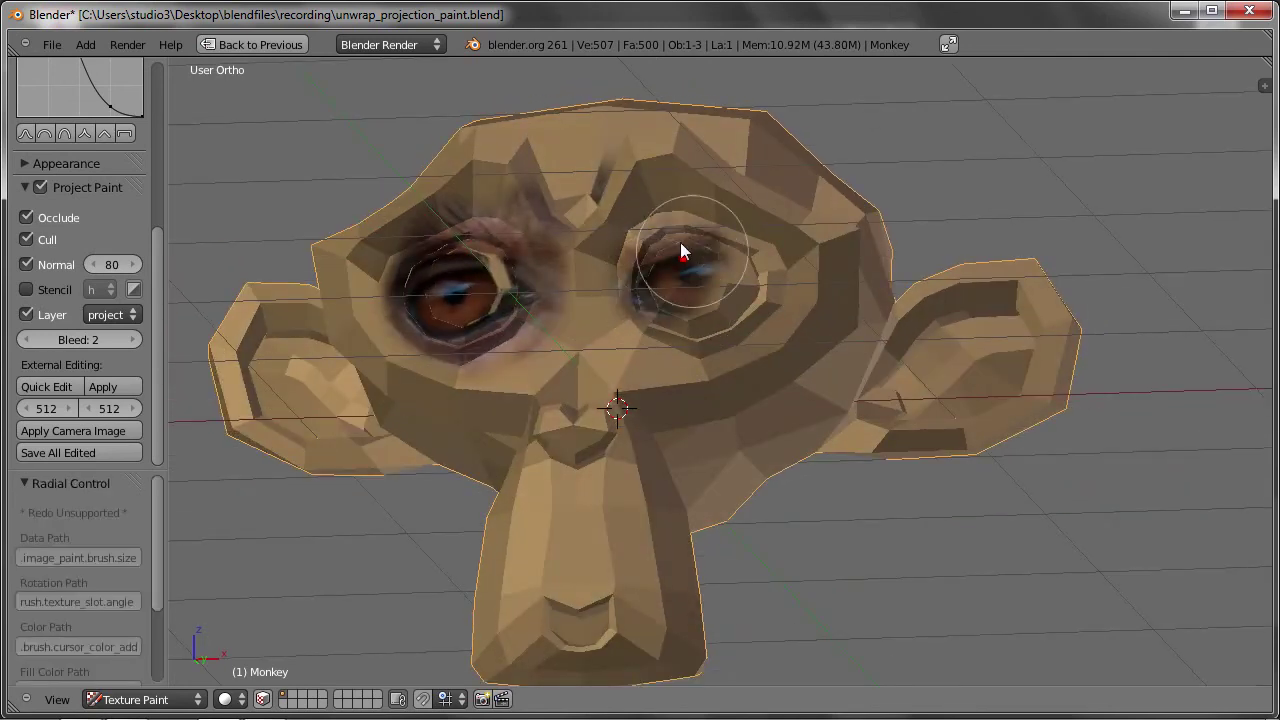
key("shift+f")
left_click(696, 328)
Clone-paint both eyes, brow, cheek, nose, mouth and chin from the macaque photo.
mouse_move(663, 335)
left_mouse_down()
mouse_move(679, 291)
mouse_move(631, 289)
mouse_move(595, 261)
mouse_move(580, 366)
mouse_move(651, 346)
mouse_move(740, 254)
mouse_move(485, 297)
mouse_move(386, 254)
mouse_move(486, 478)
mouse_move(625, 380)
left_mouse_up()
mouse_move(625, 380)
middle_mouse_down()
mouse_move(637, 364)
mouse_move(560, 420)
middle_mouse_up()
mouse_move(560, 420)
left_mouse_down()
mouse_move(500, 451)
mouse_move(491, 587)
mouse_move(569, 442)
mouse_move(563, 421)
mouse_move(716, 174)
mouse_move(596, 198)
left_mouse_up()
mouse_move(596, 198)
middle_mouse_down()
mouse_move(655, 269)
mouse_move(460, 250)
middle_mouse_up()
scroll(440, 290, "up", 5)
mouse_move(423, 337)
left_mouse_down()
mouse_move(334, 286)
mouse_move(378, 386)
left_mouse_up()
middle_click_drag(378, 386, 300, 391)
mouse_move(300, 391)
left_mouse_down()
mouse_move(271, 357)
mouse_move(289, 236)
left_mouse_up()
Orbit around the painted face to inspect it, then restore the normal multi-panel layout.
mouse_move(289, 236)
middle_mouse_down()
mouse_move(457, 396)
mouse_move(623, 463)
middle_mouse_up()
mouse_move(734, 508)
middle_mouse_down()
mouse_move(701, 477)
mouse_move(715, 385)
mouse_move(604, 327)
middle_mouse_up()
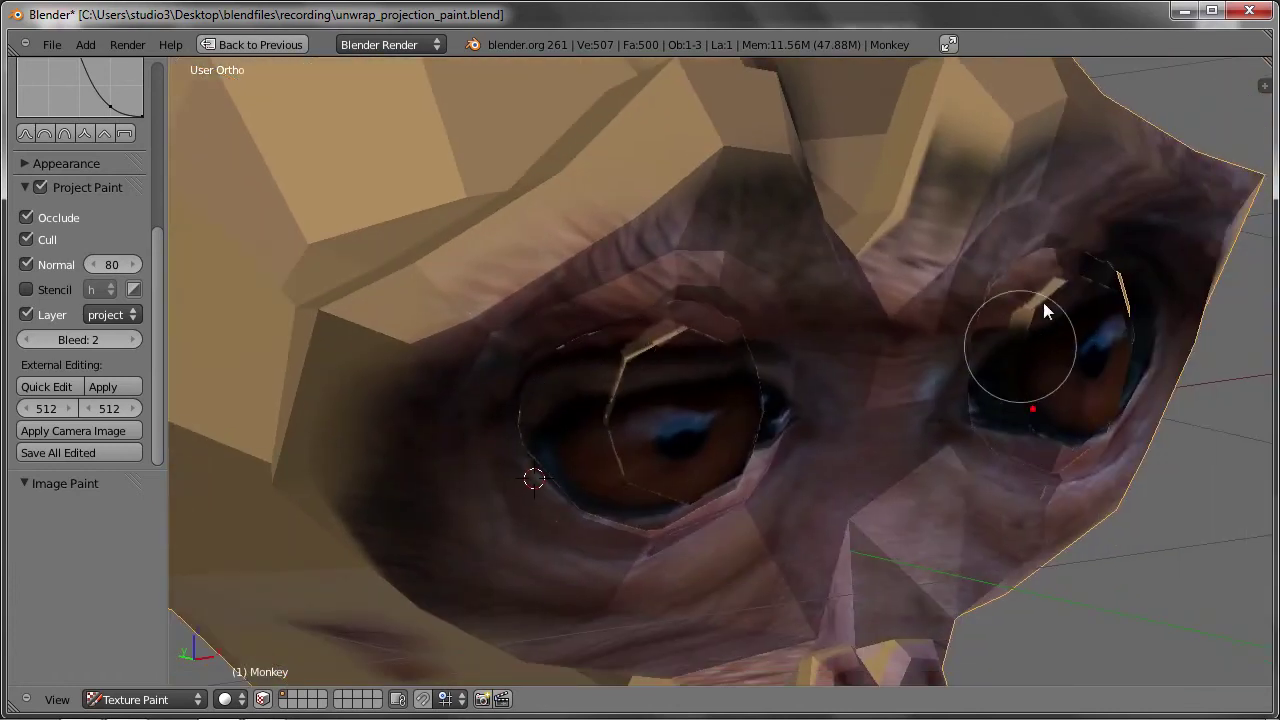
scroll(620, 380, "down", 4)
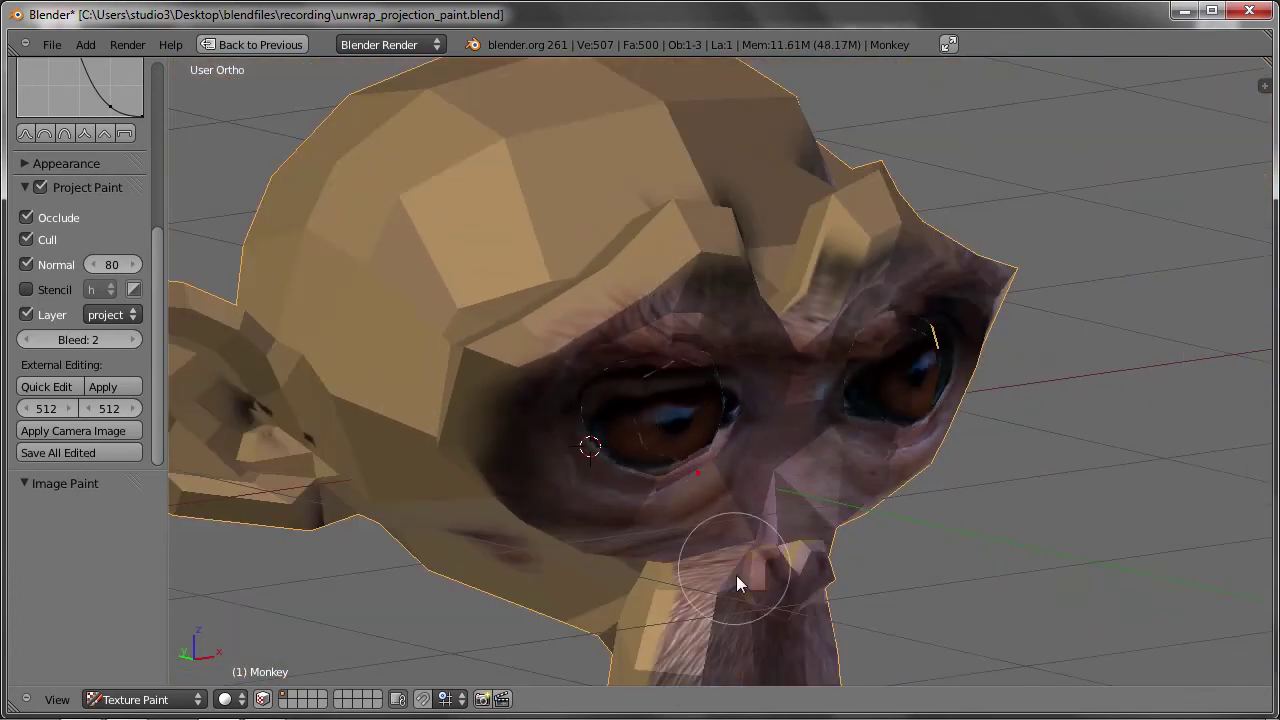
mouse_move(766, 571)
middle_mouse_down()
mouse_move(754, 425)
mouse_move(621, 403)
middle_mouse_up()
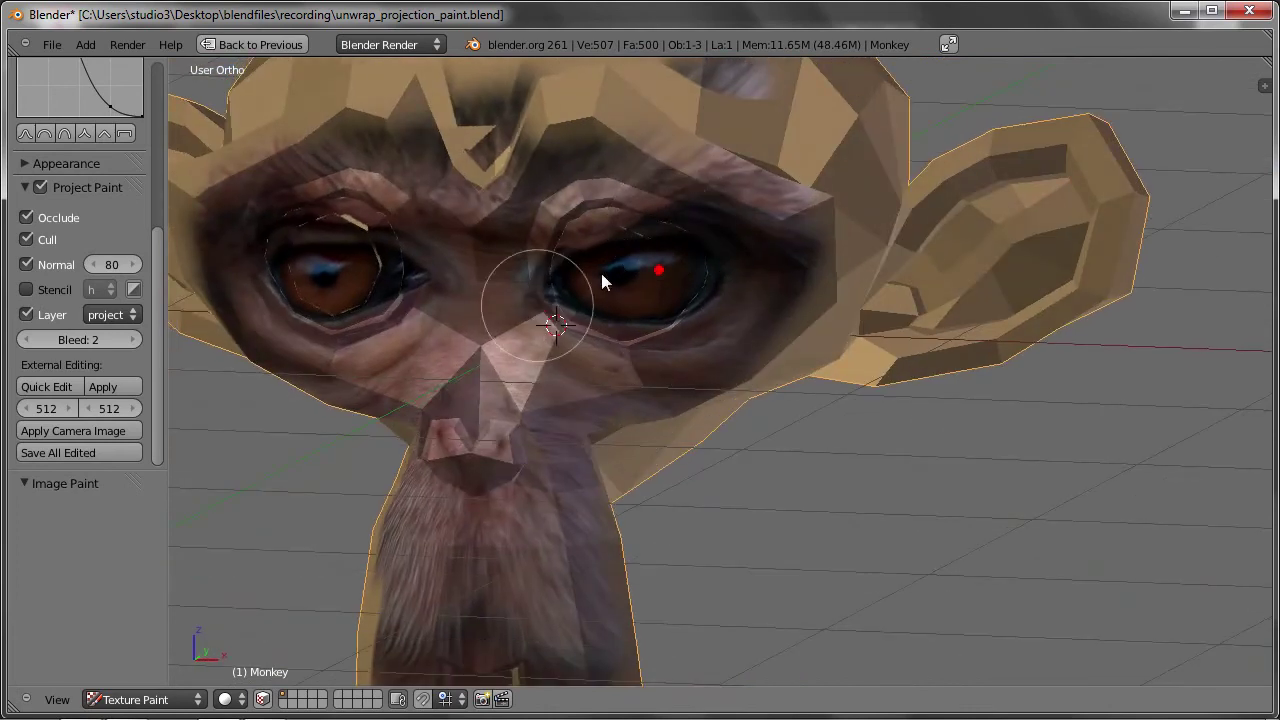
mouse_move(400, 275)
middle_mouse_down()
mouse_move(448, 294)
mouse_move(425, 322)
mouse_move(586, 309)
mouse_move(523, 263)
mouse_move(563, 280)
middle_mouse_up()
scroll(530, 300, "up", 3)
middle_click_drag(497, 303, 505, 302)
mouse_move(498, 365)
middle_mouse_down()
mouse_move(507, 285)
mouse_move(677, 323)
mouse_move(586, 351)
mouse_move(793, 275)
middle_mouse_up()
scroll(889, 253, "down", 5)
mouse_move(889, 253)
middle_mouse_down()
mouse_move(667, 334)
mouse_move(690, 398)
mouse_move(729, 390)
middle_mouse_up()
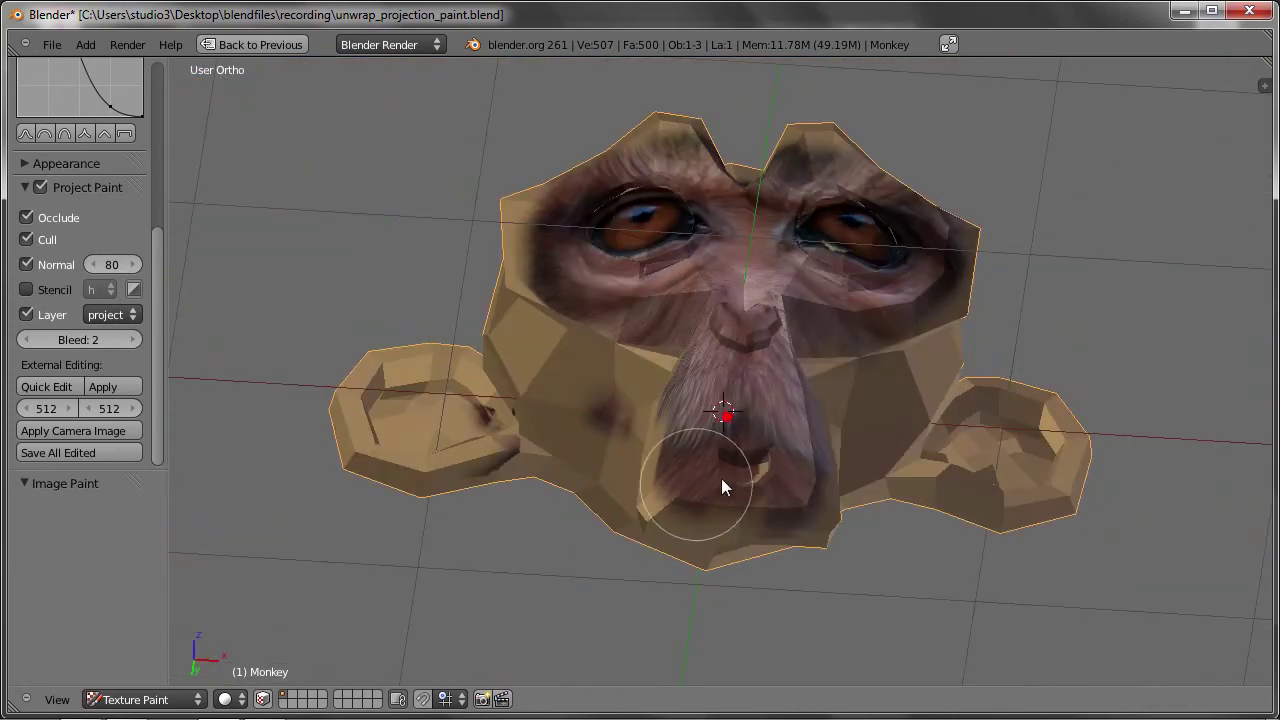
mouse_move(746, 452)
middle_mouse_down()
mouse_move(732, 347)
mouse_move(617, 380)
mouse_move(591, 366)
mouse_move(660, 443)
mouse_move(694, 337)
mouse_move(686, 299)
mouse_move(565, 318)
mouse_move(518, 378)
mouse_move(584, 387)
mouse_move(640, 356)
middle_mouse_up()
key("ctrl+Up")
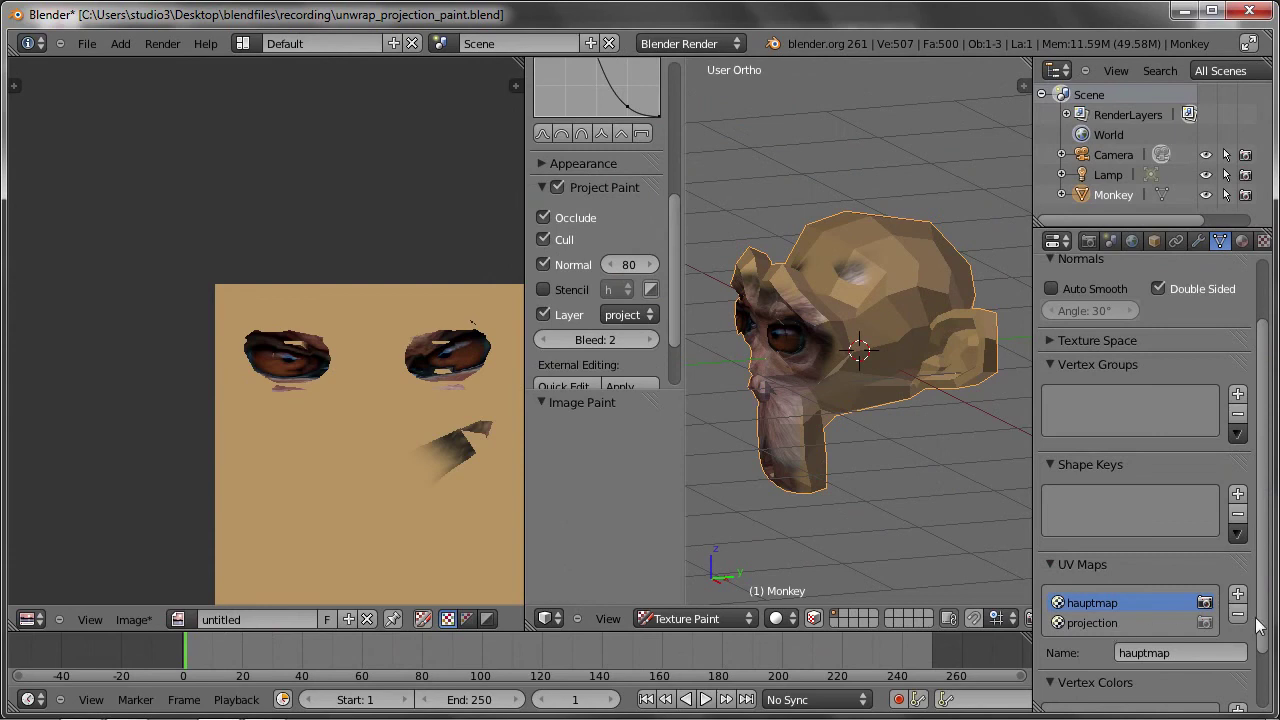
Add a new UV map seite and Project From View the whole mesh from the right side.
left_click(1238, 594)
type("seite")
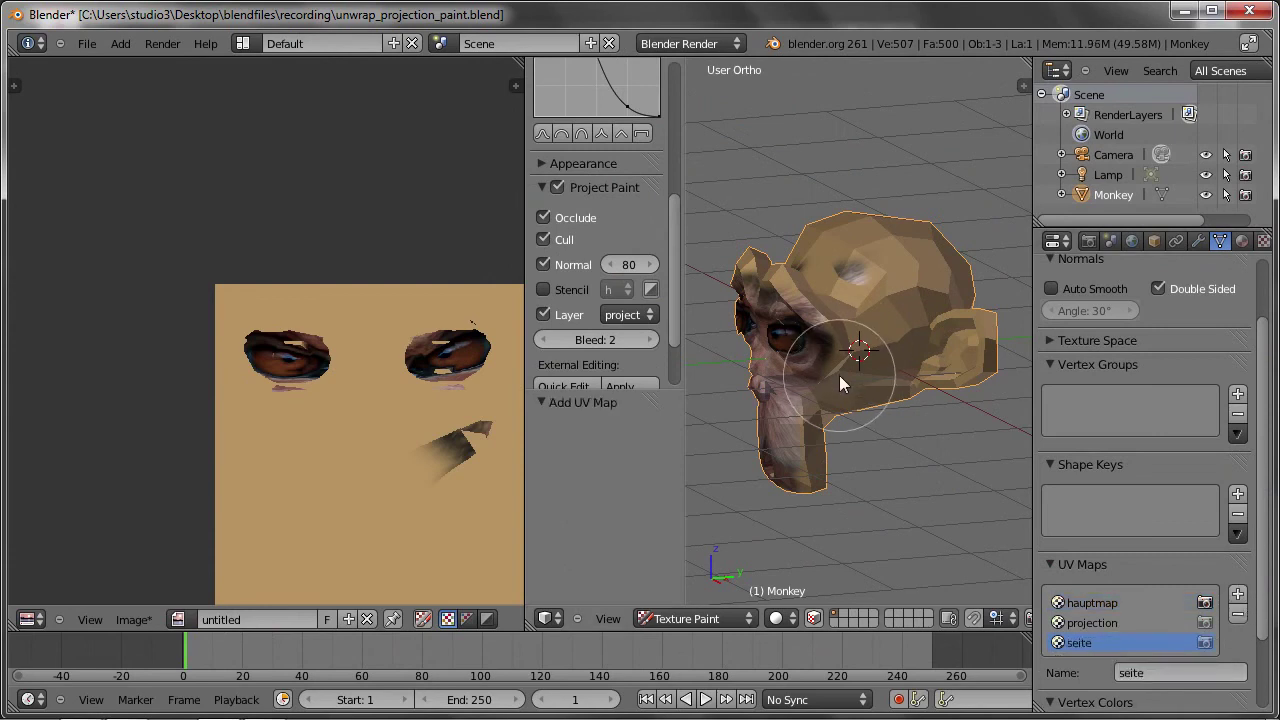
key("KP_3")
key("Tab")
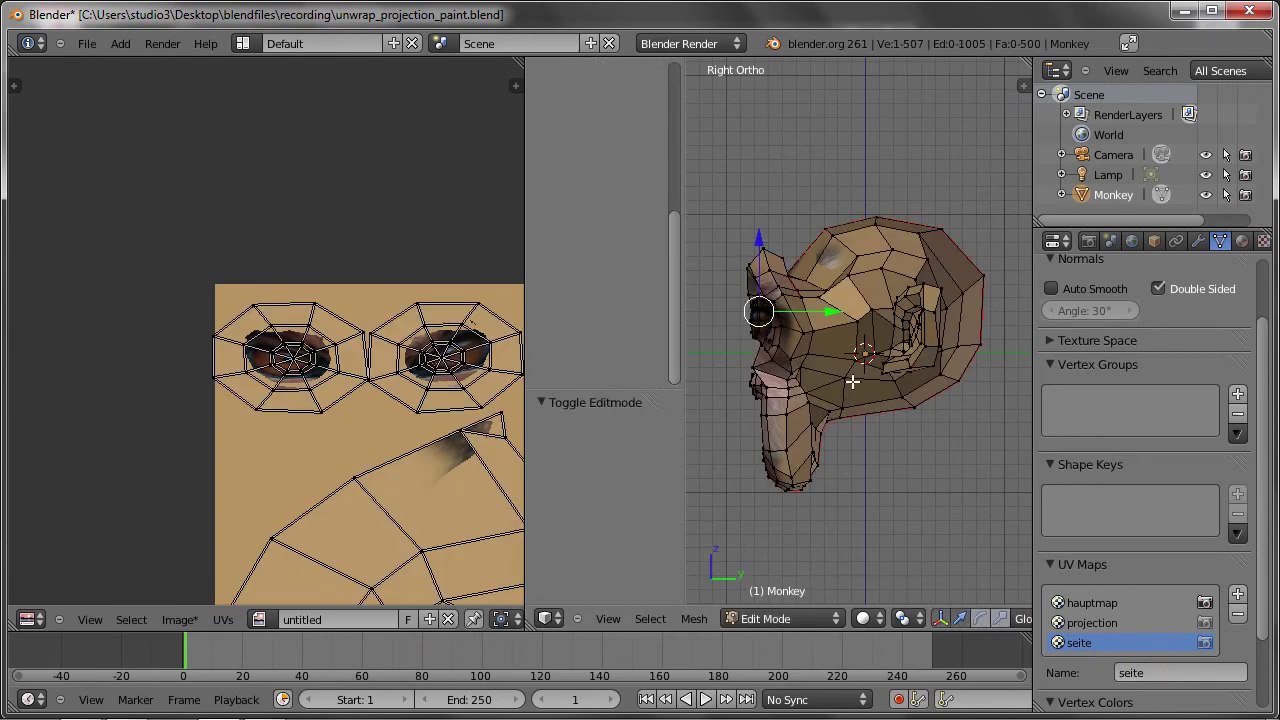
key("a")
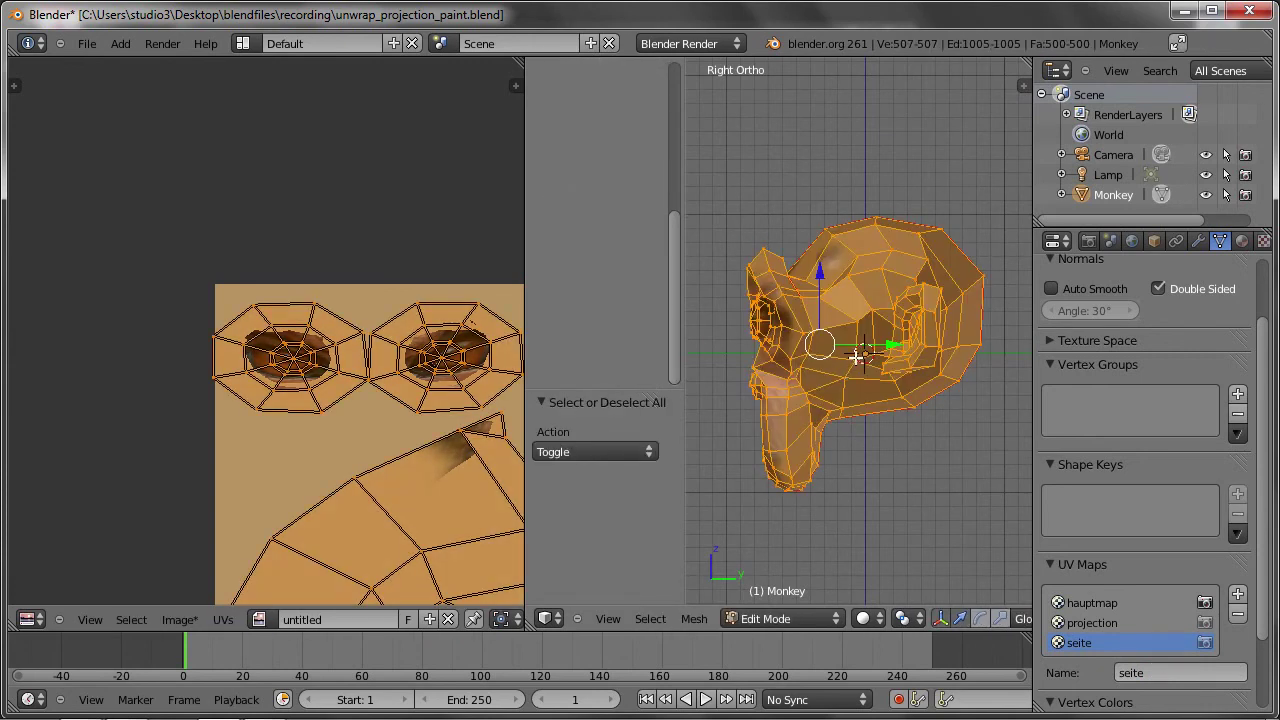
key("u")
left_click(752, 358)
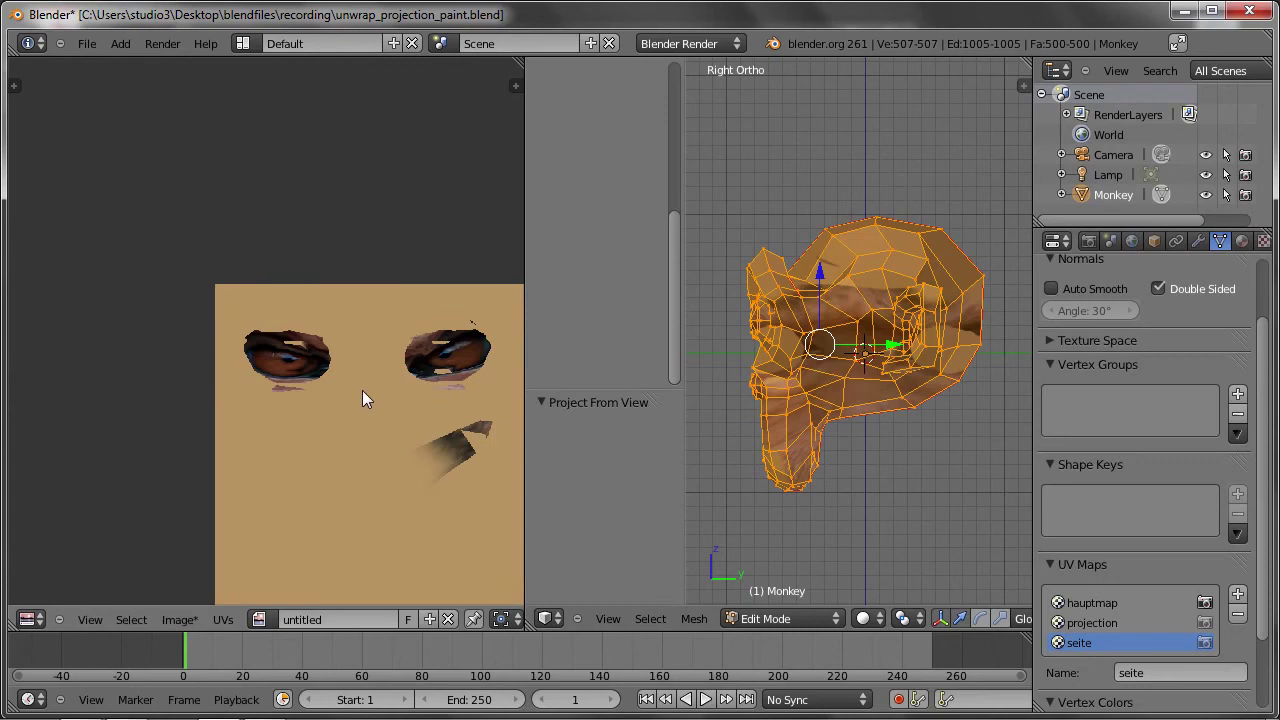
scroll(357, 208, "down", 5)
middle_click_drag(357, 208, 188, 262)
scroll(188, 262, "down", 1)
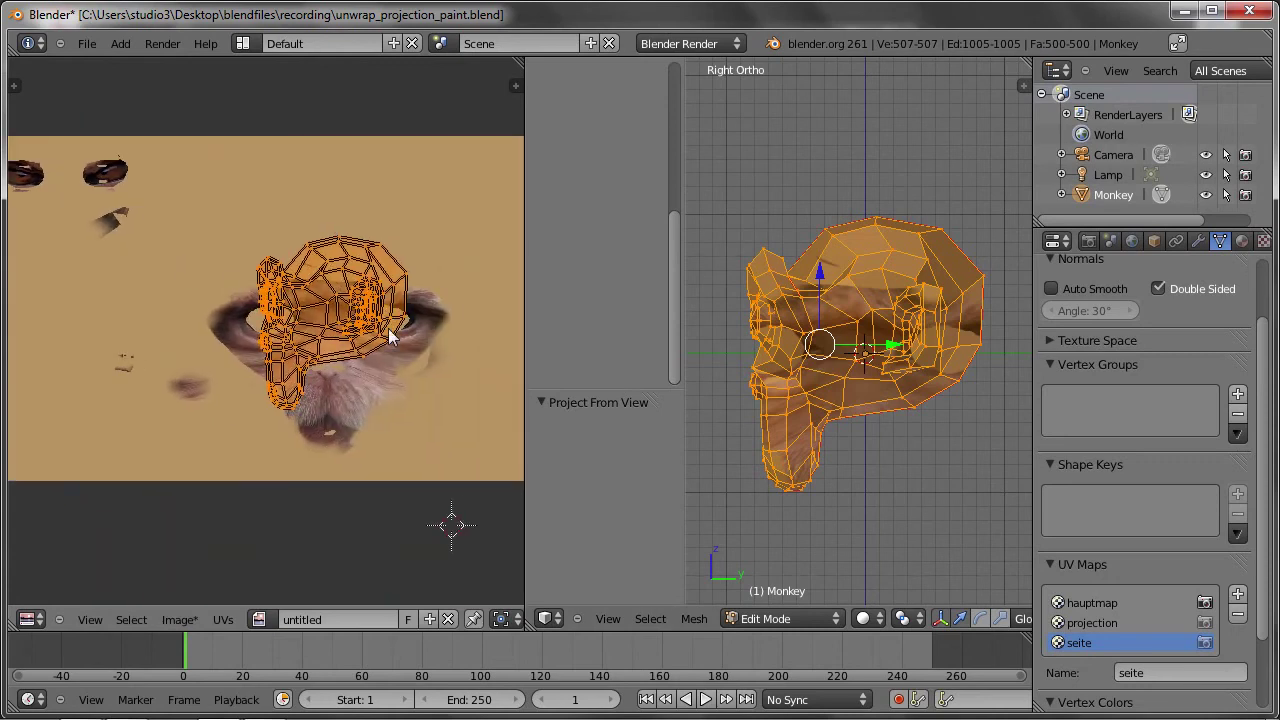
Show the macaque photo behind the UVs and rotate and move the island onto the forehead.
left_click(263, 618)
left_click(308, 400)
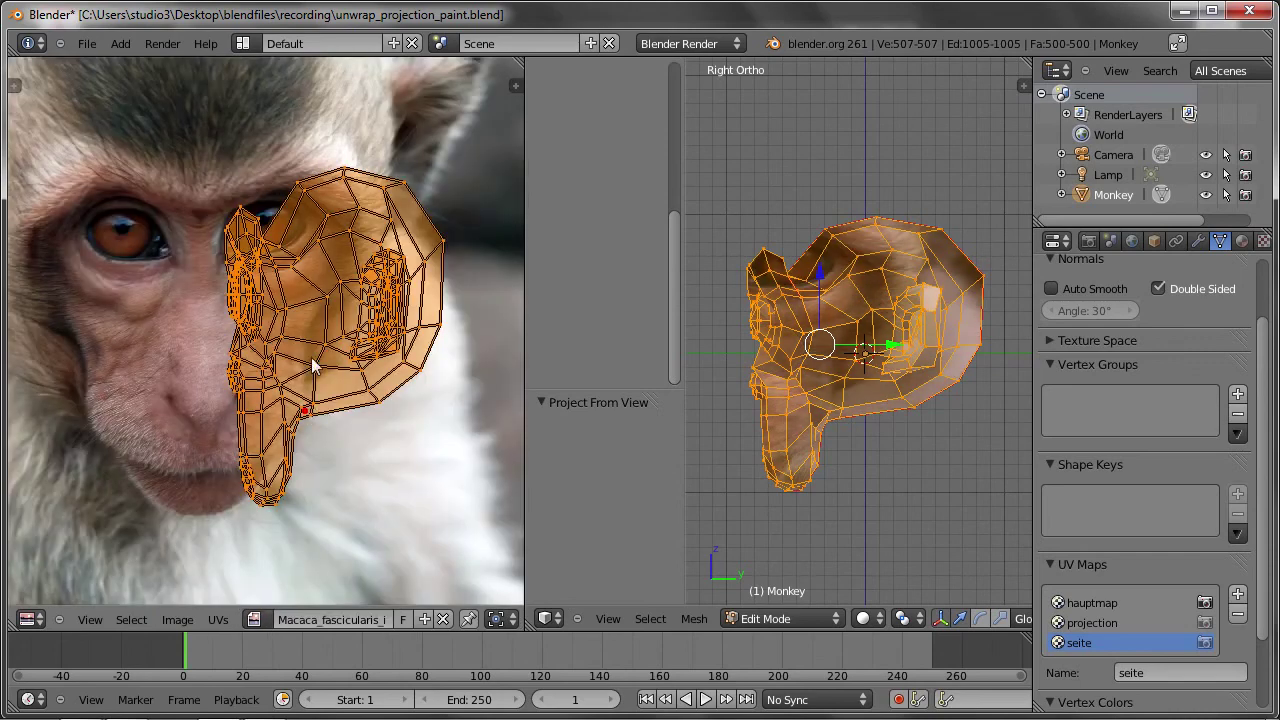
scroll(313, 366, "up", 3)
middle_click_drag(400, 420, 404, 442)
key("r")
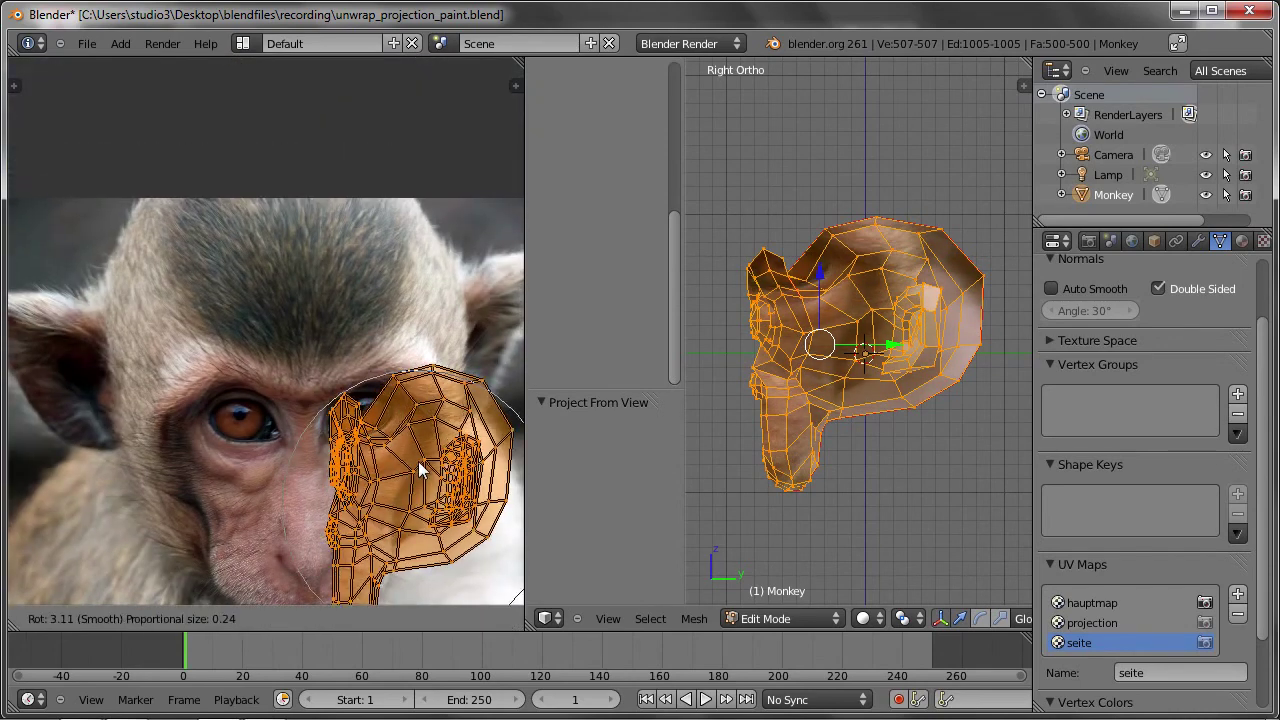
left_click(420, 468)
key("g")
left_click(221, 263)
key("r")
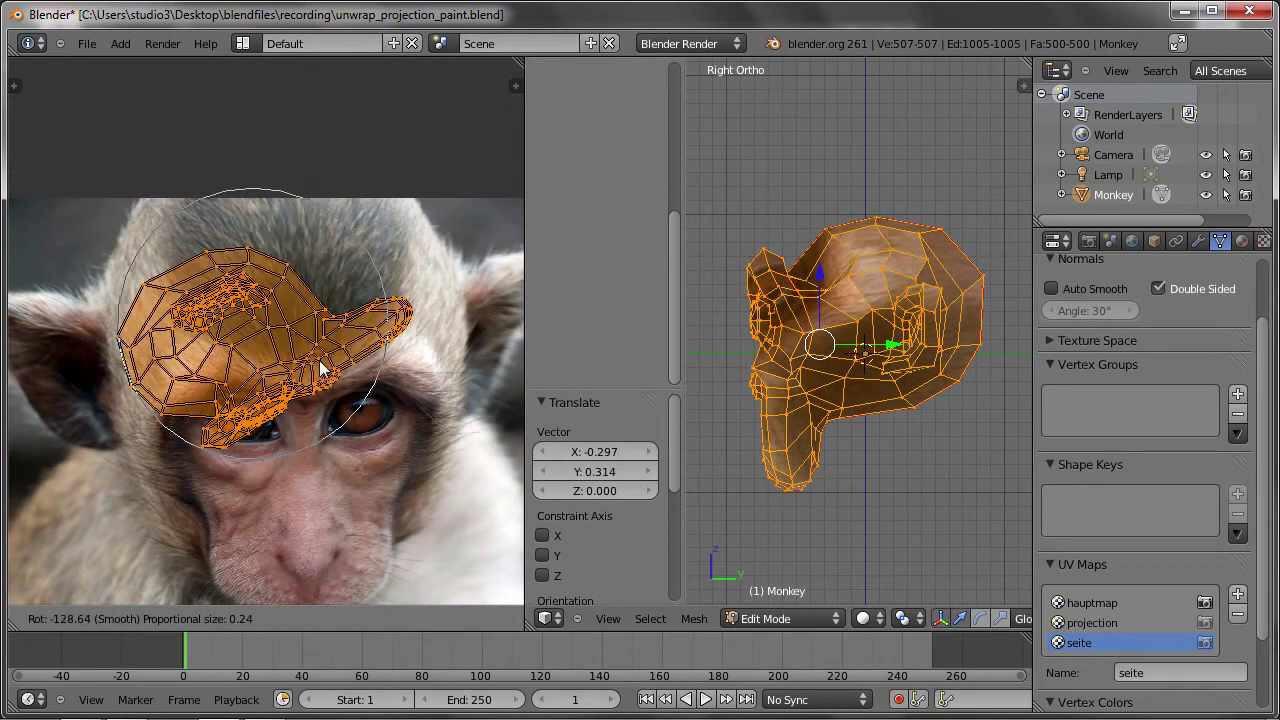
left_click(319, 360)
key("g")
left_click(321, 334)
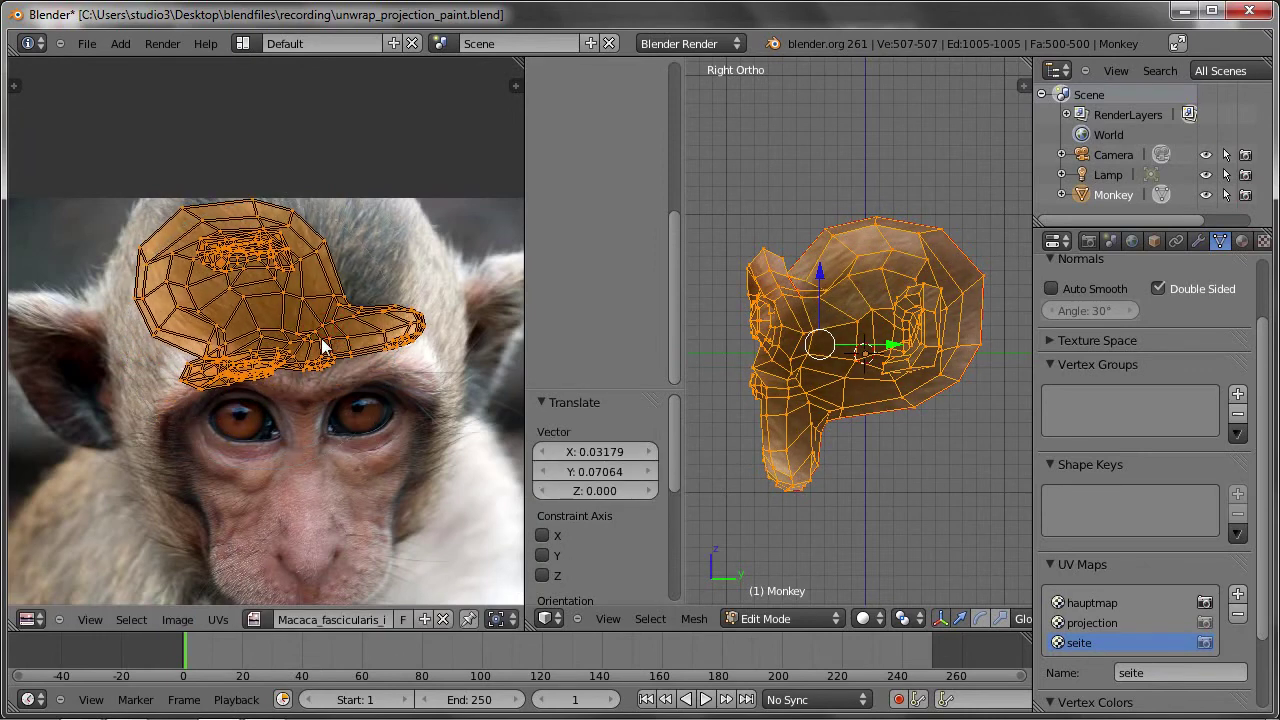
Scale and nudge the island into its final place over the crown, then return to Texture Paint.
scroll(833, 300, "up", 4)
scroll(833, 300, "up", 2)
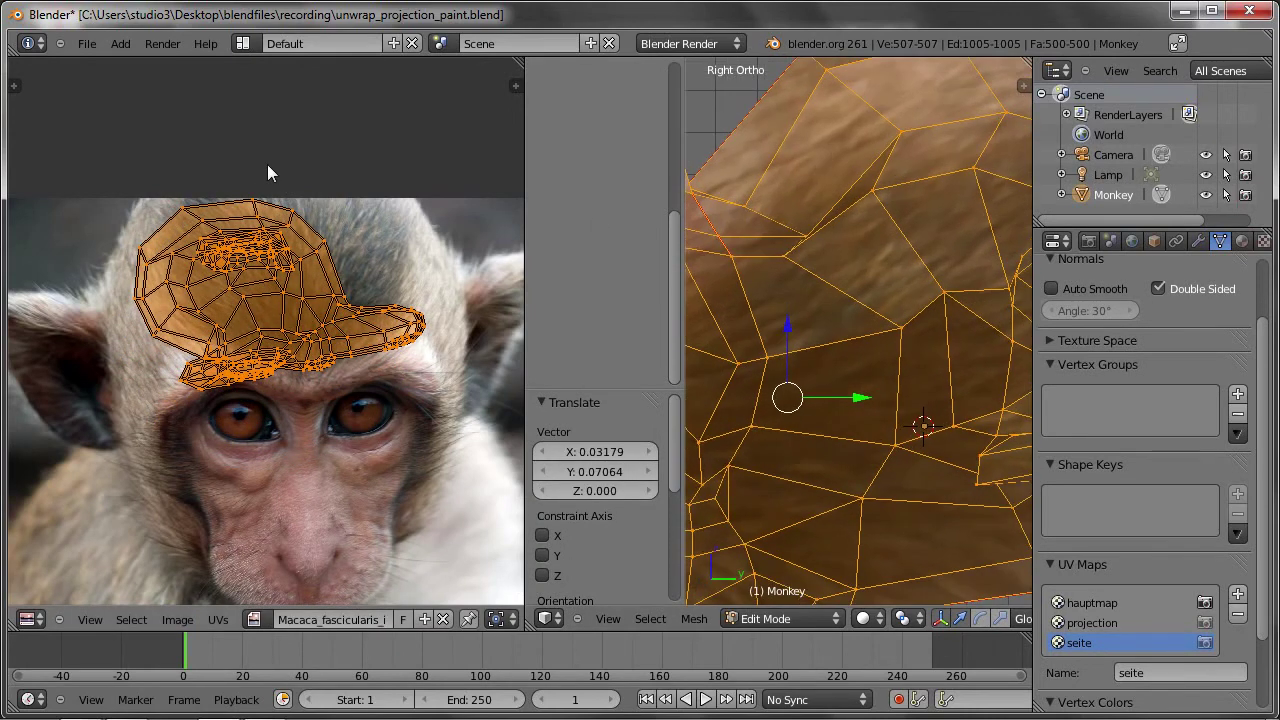
key("s")
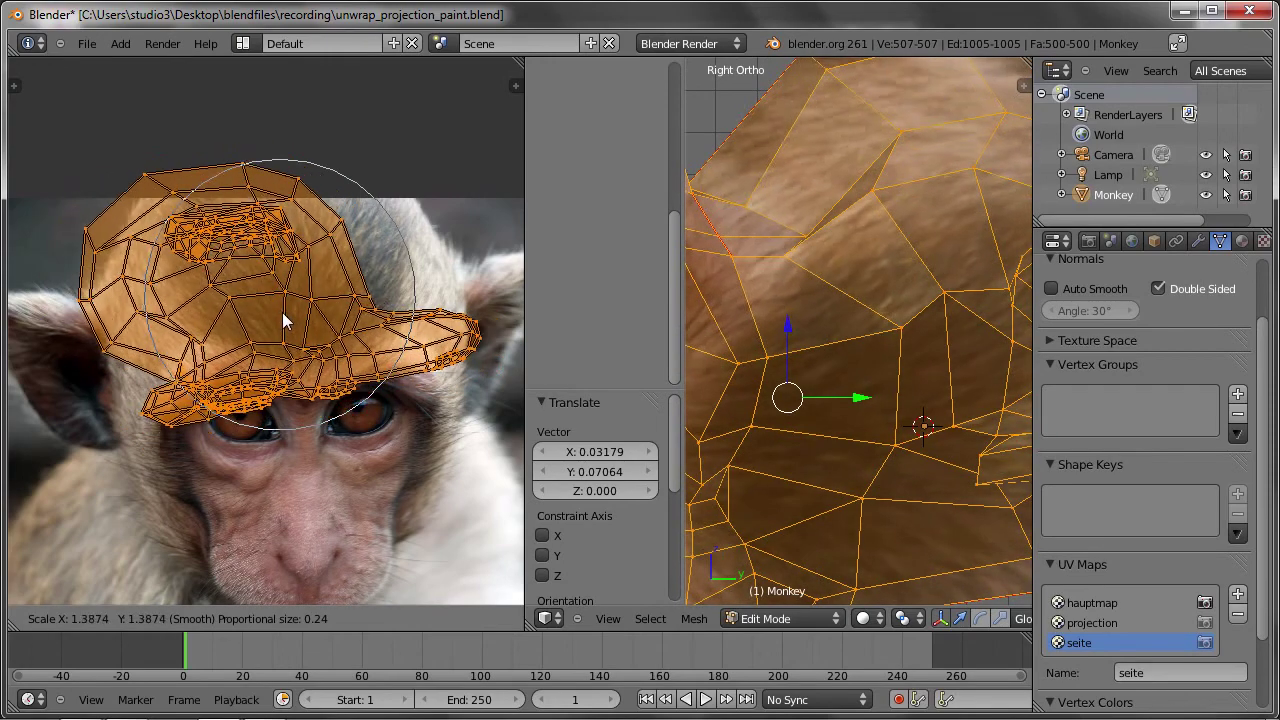
left_click(290, 305)
scroll(304, 291, "down", 2)
key("s")
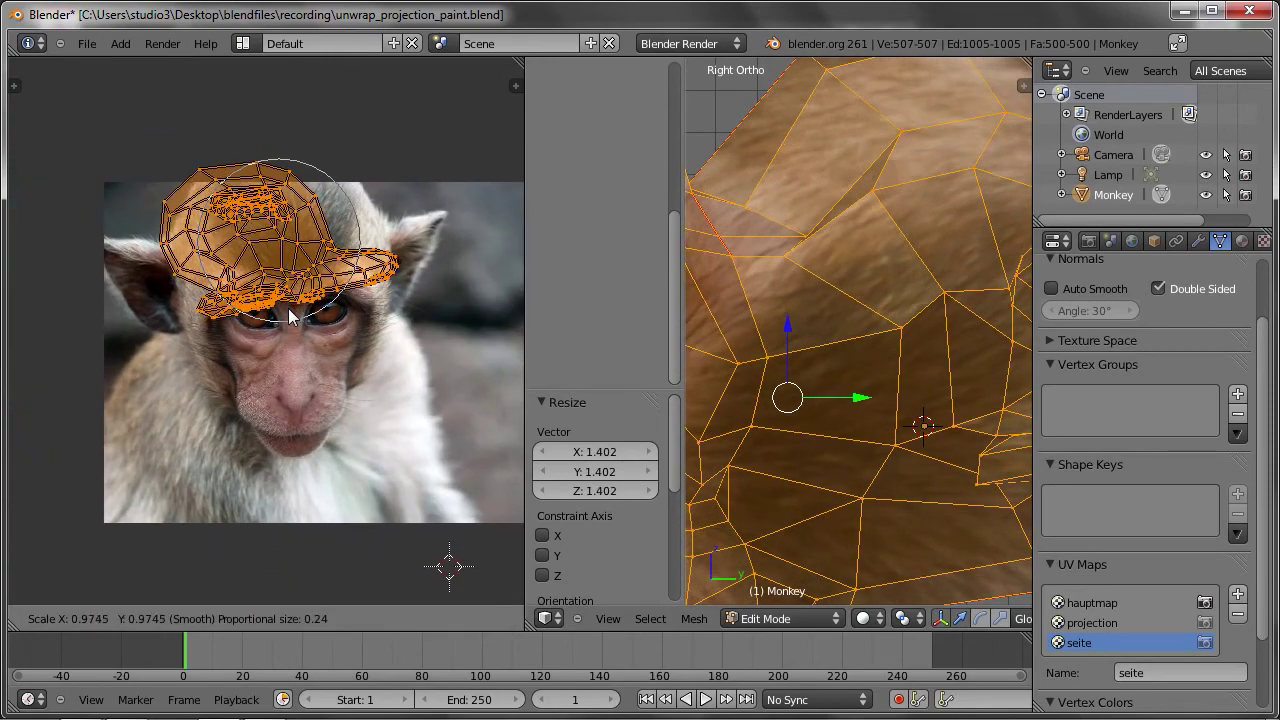
left_click(268, 277)
key("s")
left_click(288, 309)
key("g")
left_click(304, 302)
key("s")
key("g")
left_click(291, 303)
scroll(300, 305, "up", 2, "shift")
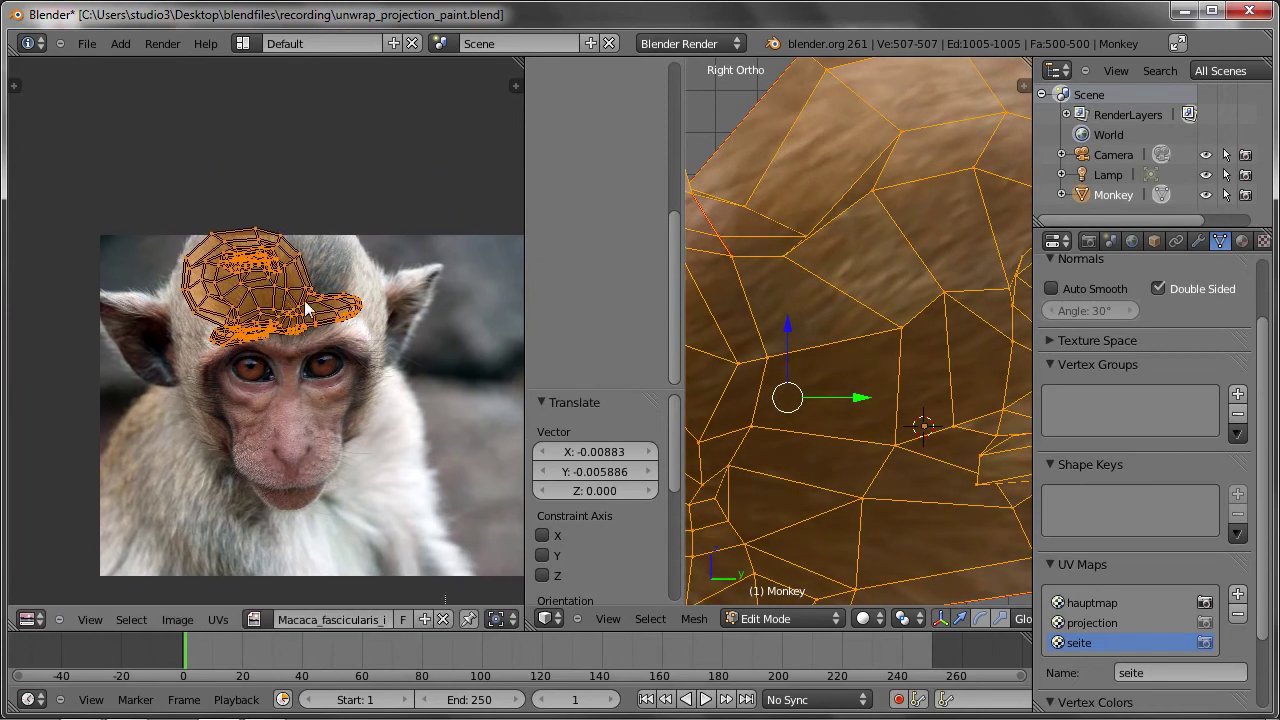
key("ctrl+Tab")
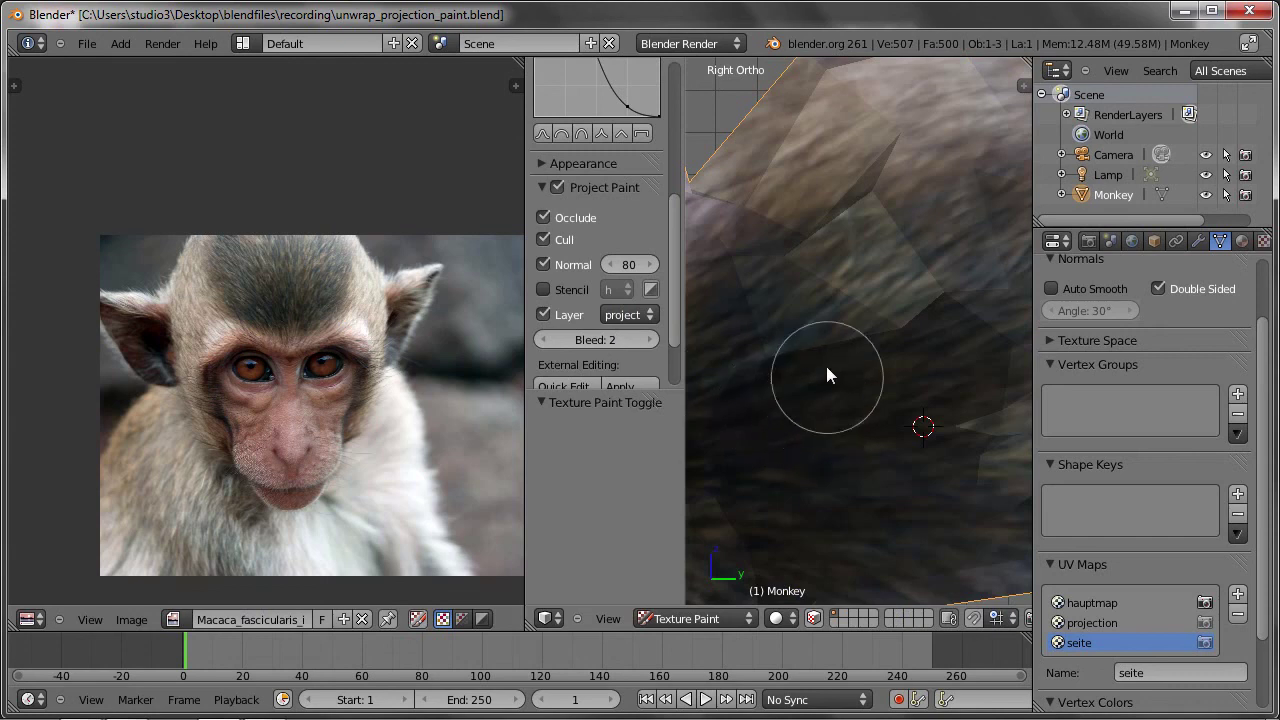
Make hauptmap the active UV map and set seite as the clone source layer.
left_click(1078, 605)
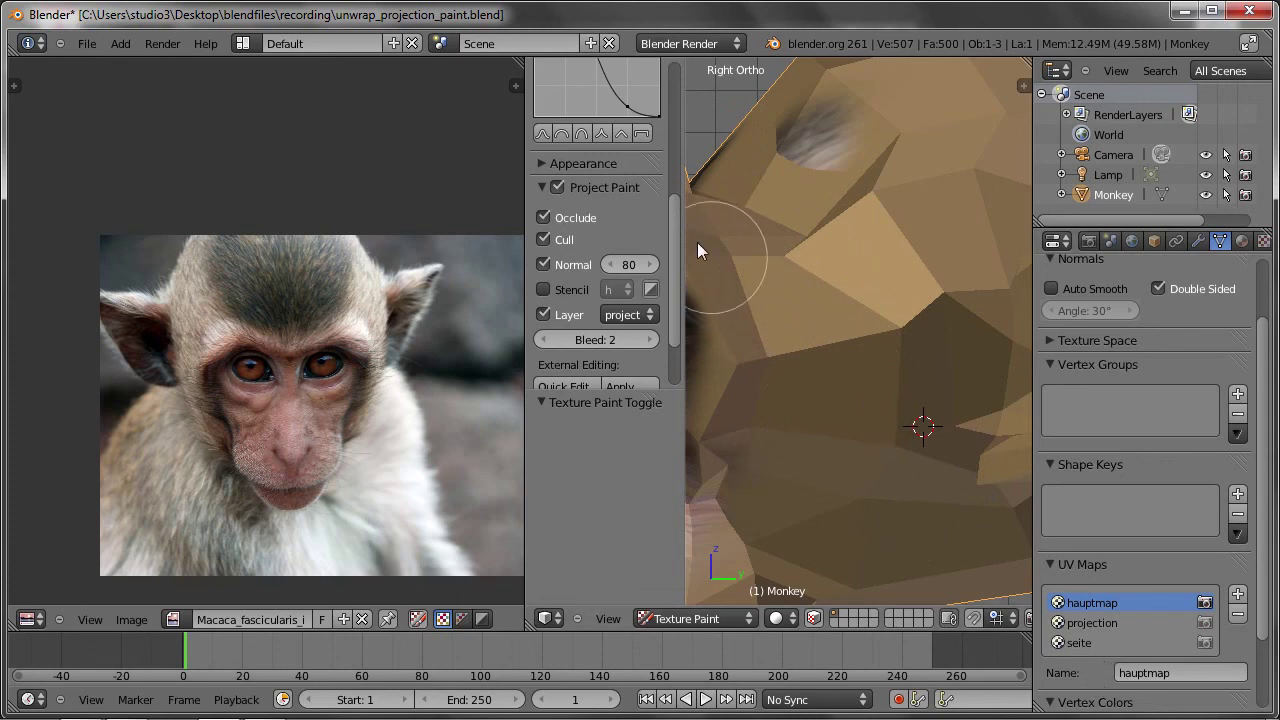
left_click(634, 315)
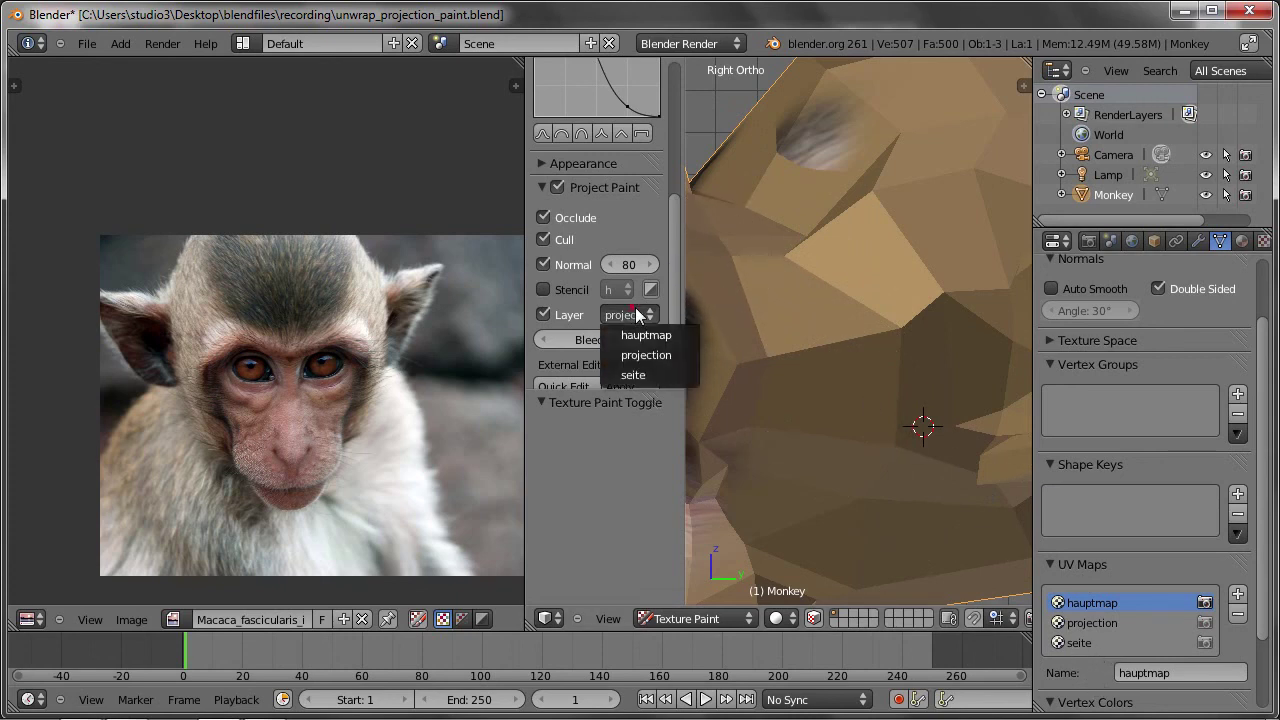
left_click(633, 374)
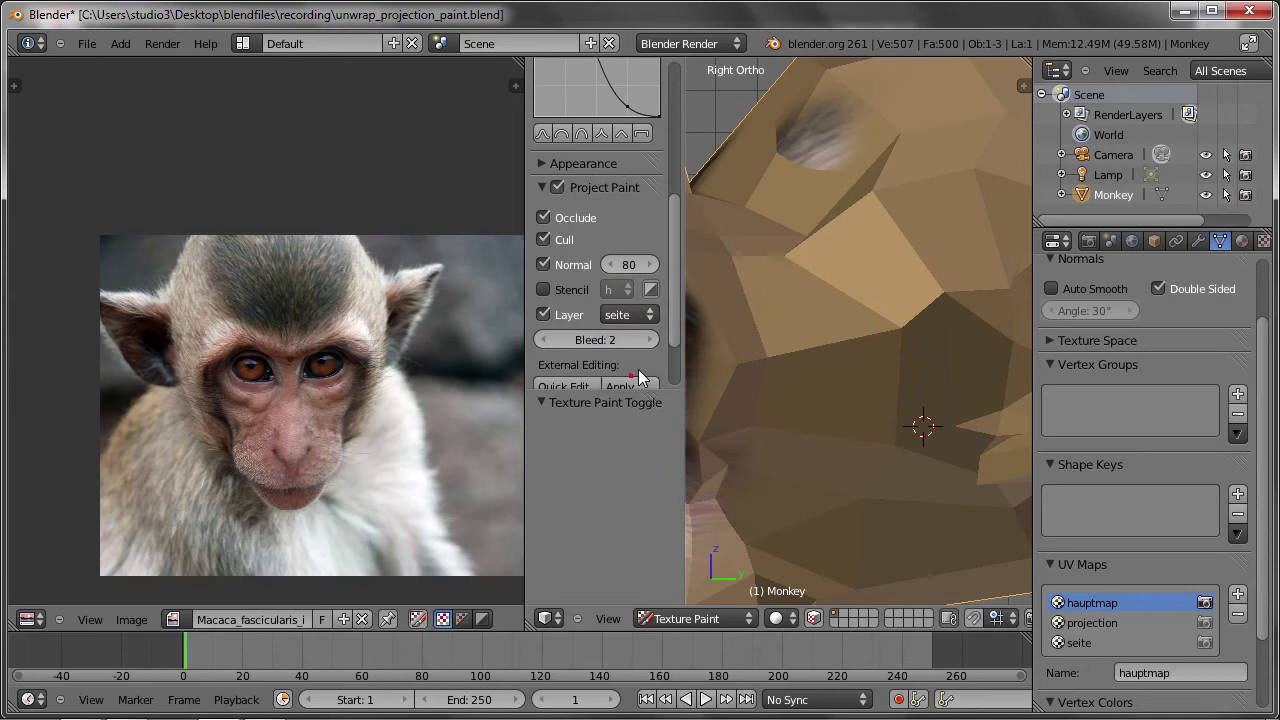
Clone-paint dark macaque fur onto the right side and upper part of the head.
scroll(828, 369, "down", 3)
mouse_move(830, 360)
left_mouse_down()
mouse_move(936, 256)
mouse_move(880, 274)
mouse_move(809, 149)
mouse_move(815, 295)
left_mouse_up()
scroll(930, 250, "up", 2)
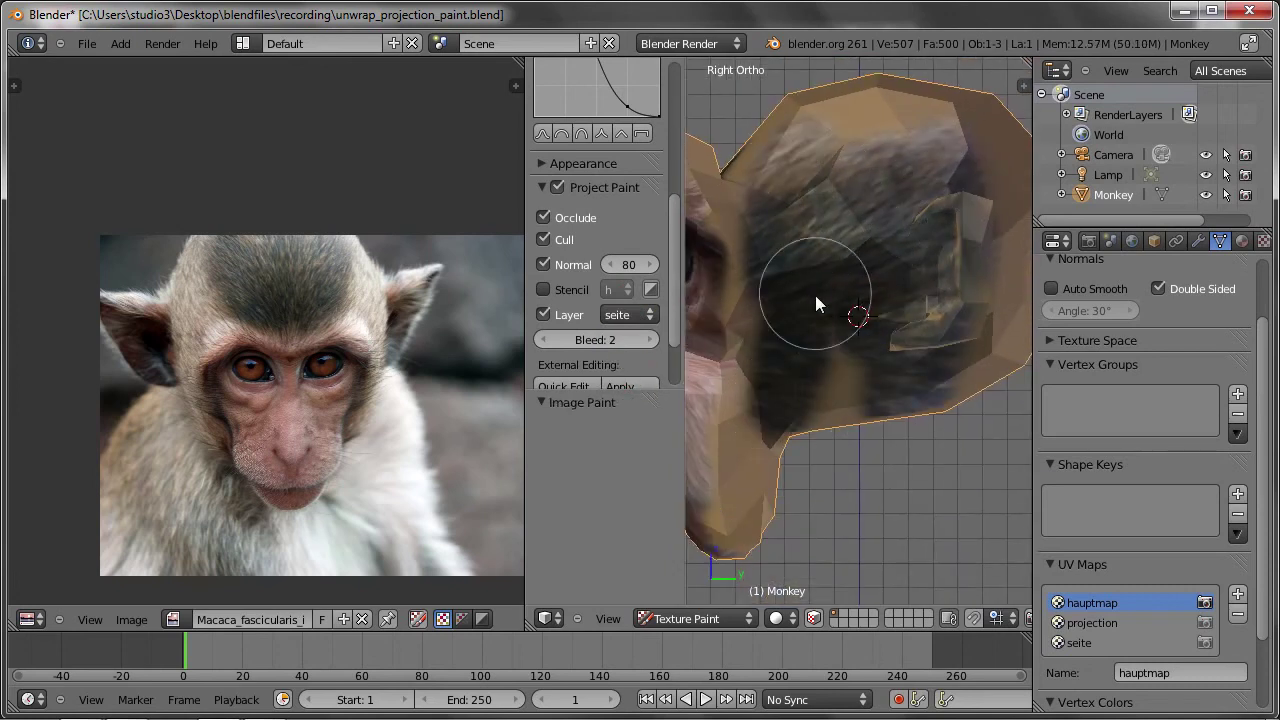
mouse_move(904, 362)
left_mouse_down()
mouse_move(808, 352)
mouse_move(877, 401)
mouse_move(892, 382)
left_mouse_up()
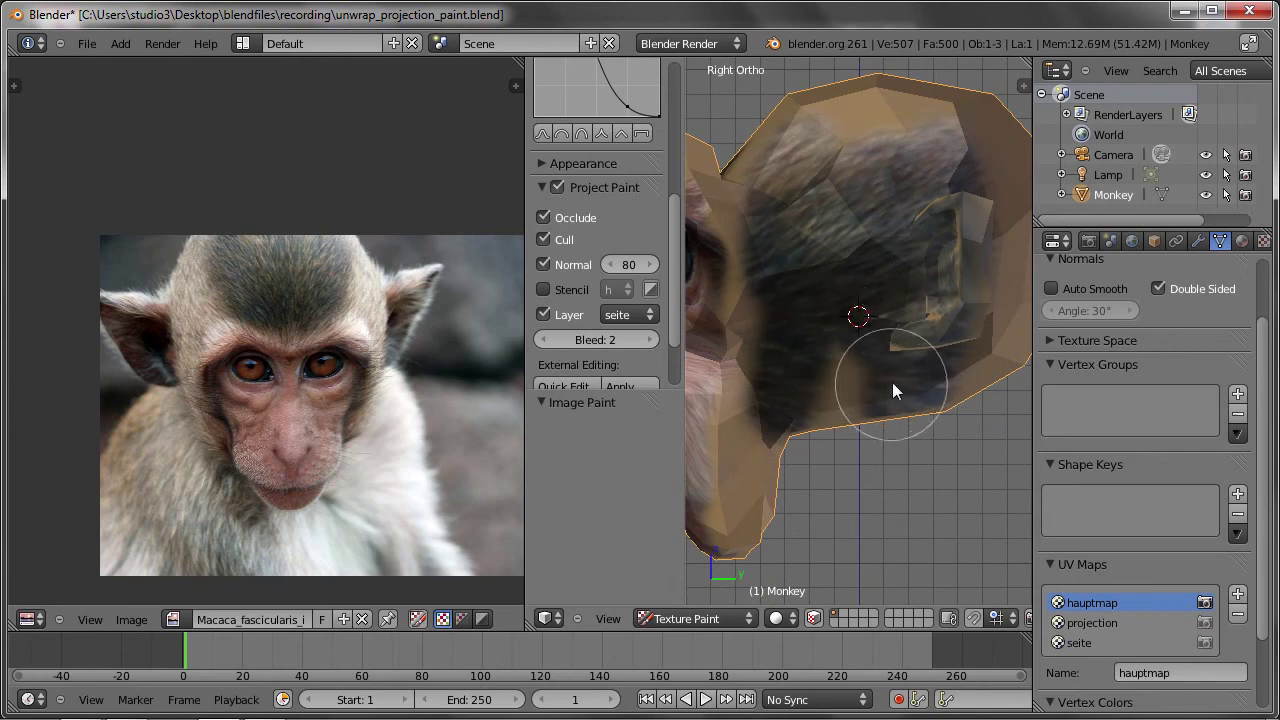
left_click(165, 620)
Show the untitled texture and paint dark fur on the head's side and left ear.
left_click(204, 429)
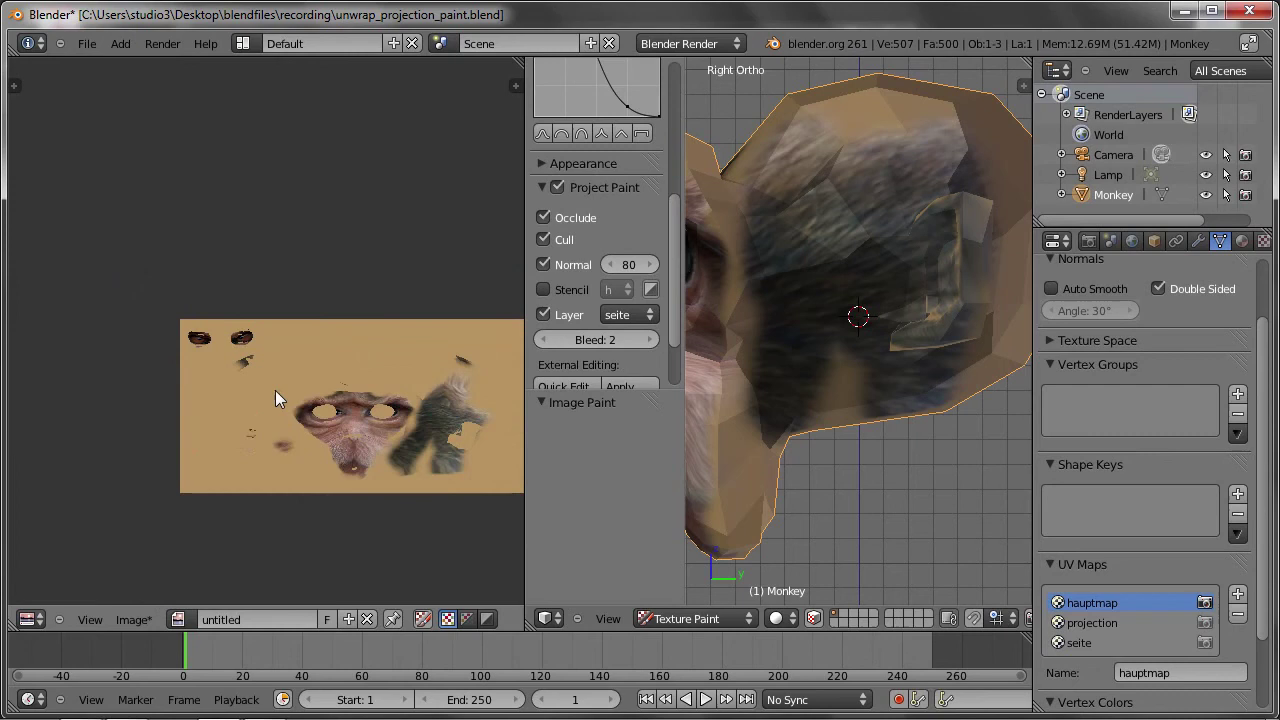
scroll(320, 370, "up", 3)
scroll(356, 344, "up", 2)
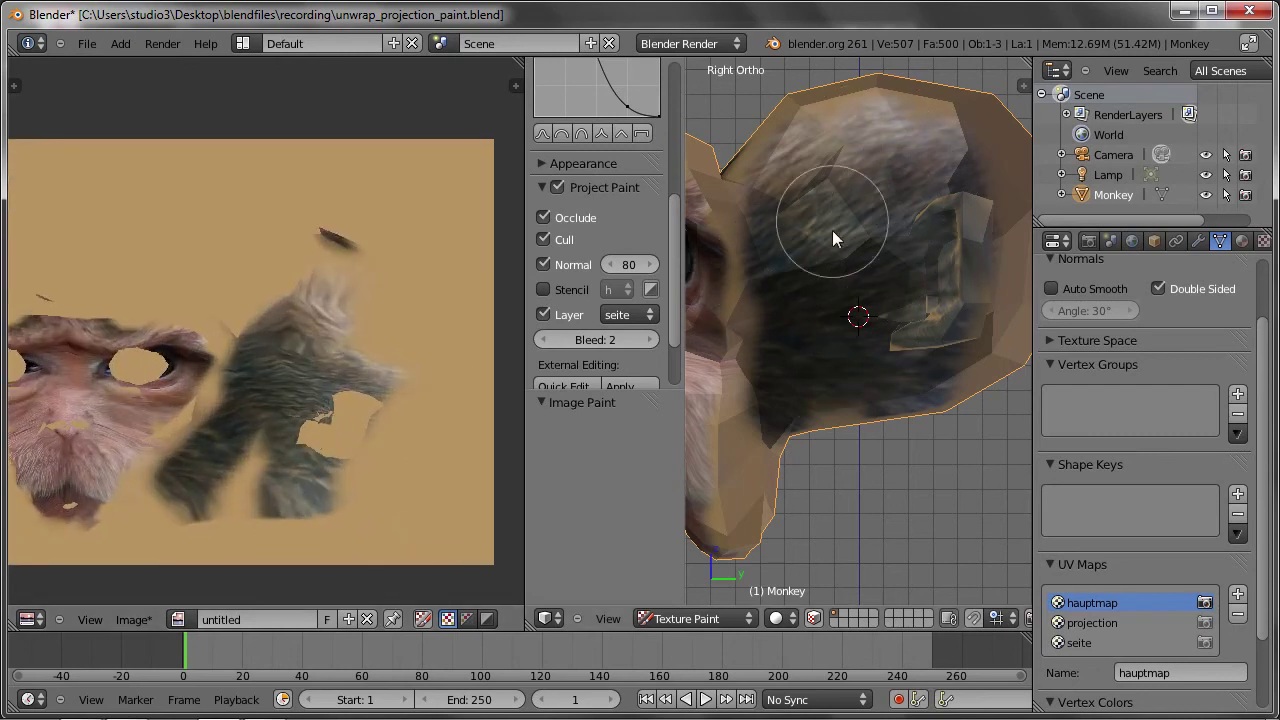
left_click_drag(832, 230, 769, 422)
middle_click_drag(837, 390, 867, 289, "shift")
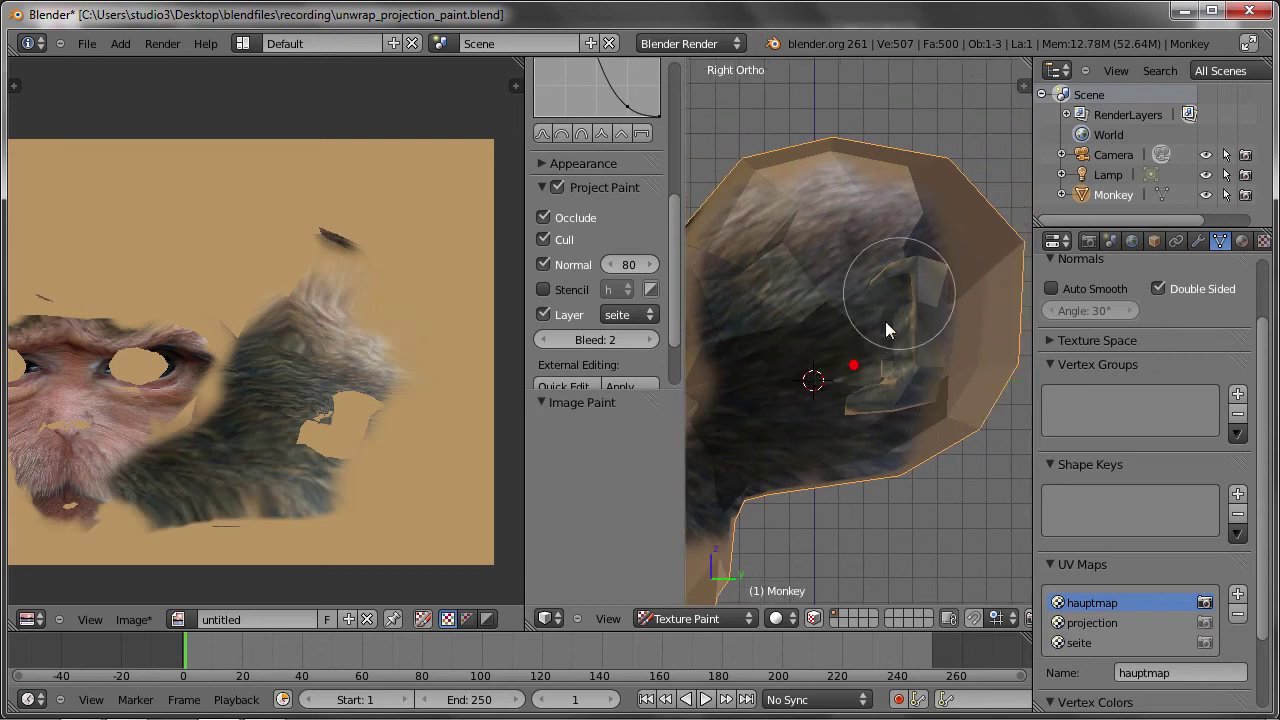
key("ctrl+KP_3")
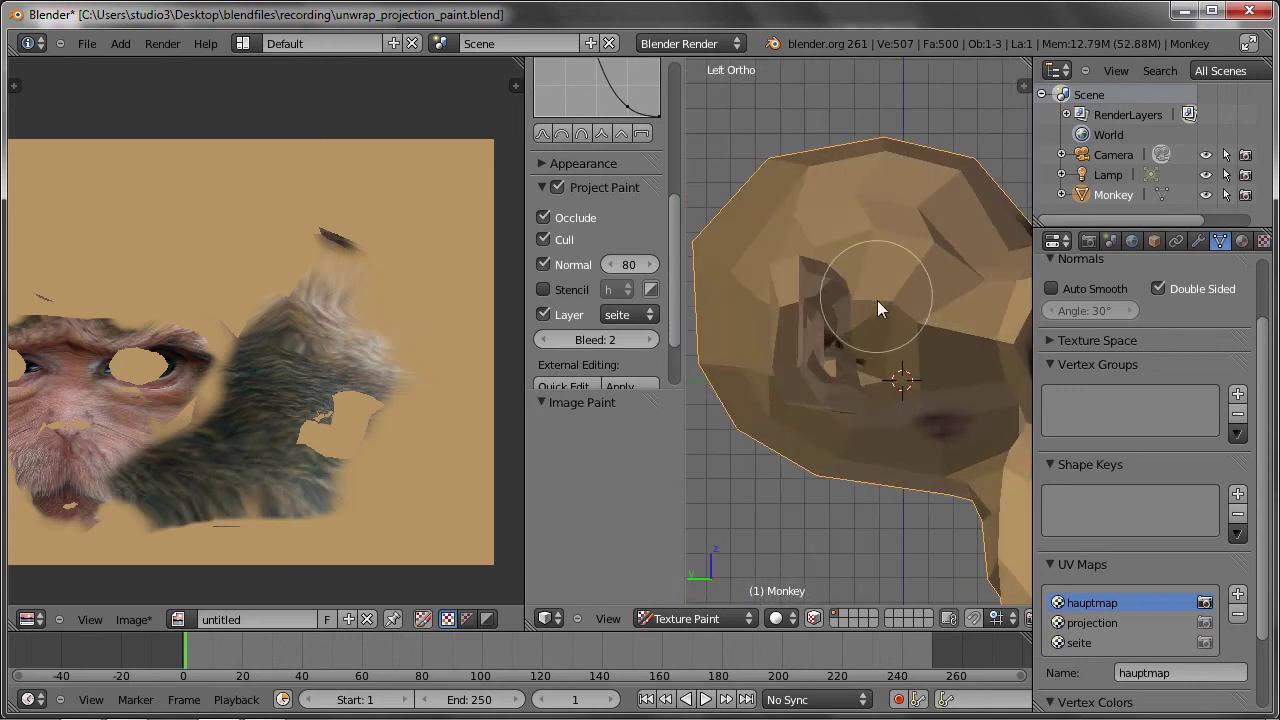
middle_click_drag(877, 300, 841, 276, "shift")
mouse_move(841, 276)
left_mouse_down()
mouse_move(811, 240)
mouse_move(832, 134)
mouse_move(867, 286)
mouse_move(910, 328)
mouse_move(936, 243)
mouse_move(870, 261)
left_mouse_up()
Orbit around the head, painting light fur on the top and short strokes on the side.
scroll(870, 261, "down", 4)
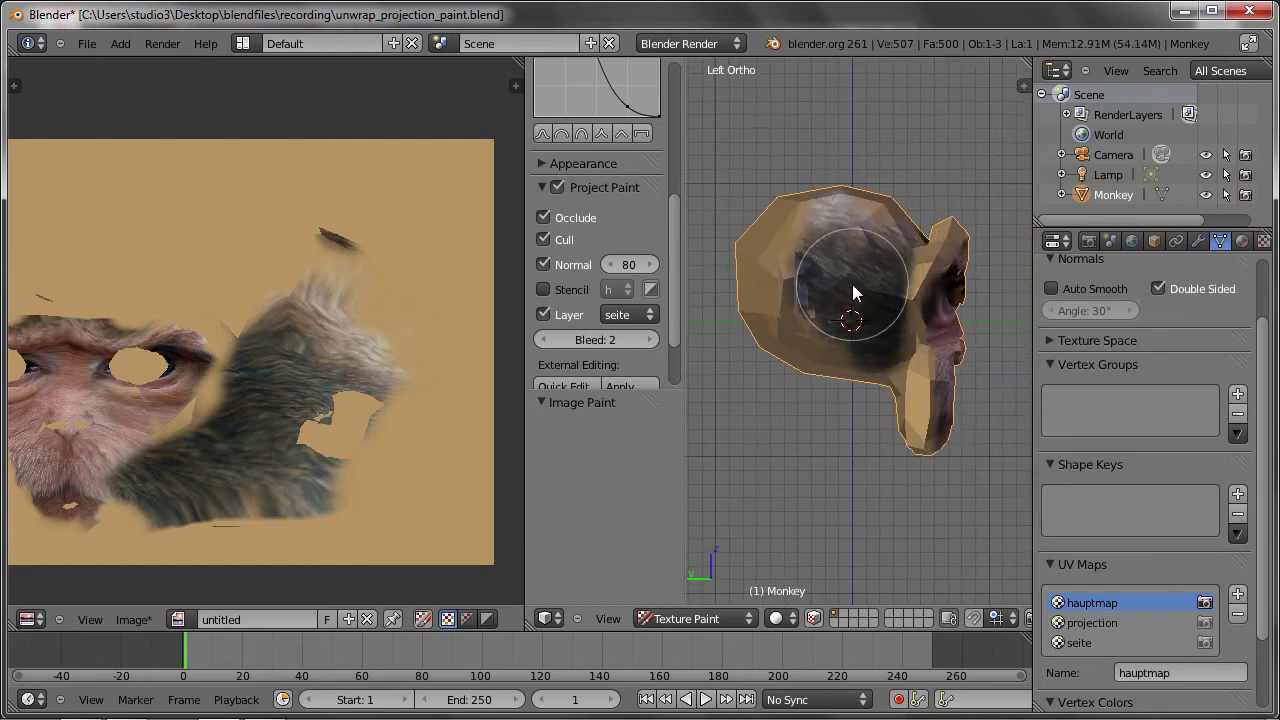
middle_click_drag(870, 261, 896, 317)
mouse_move(896, 317)
left_mouse_down()
mouse_move(809, 323)
mouse_move(903, 262)
left_mouse_up()
middle_click_drag(903, 262, 843, 223)
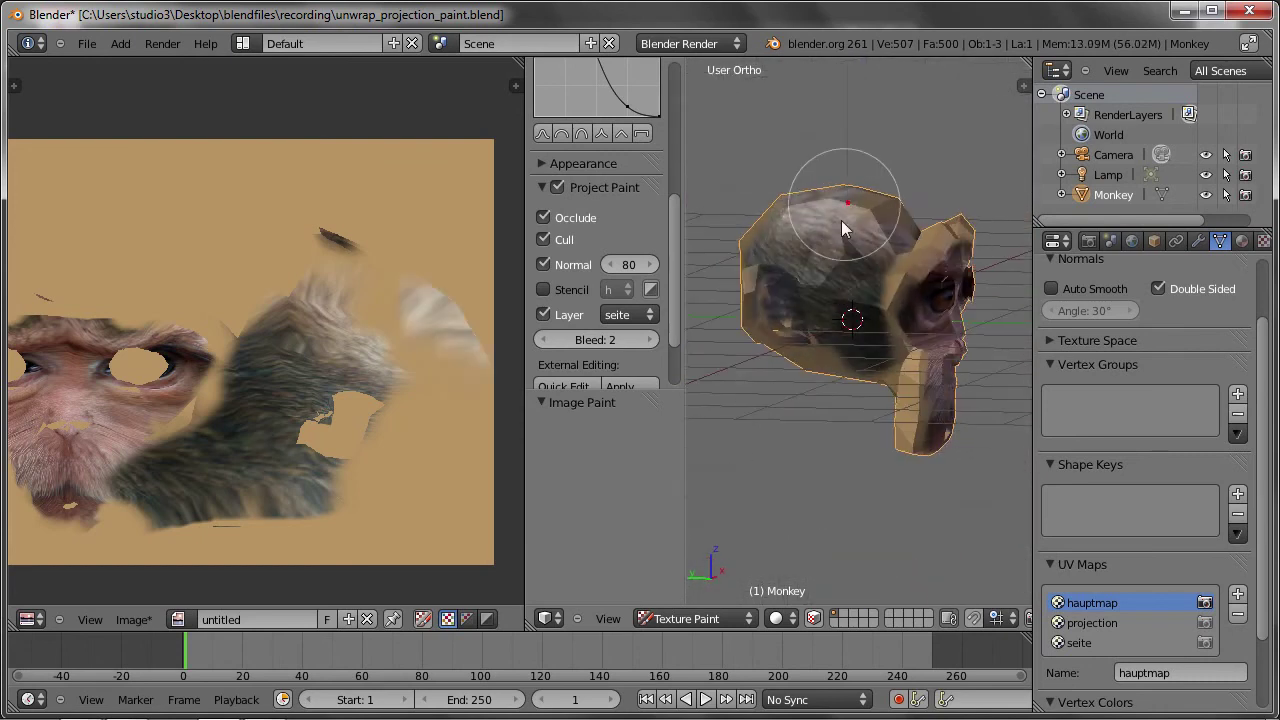
mouse_move(834, 343)
middle_mouse_down()
mouse_move(857, 234)
mouse_move(838, 313)
mouse_move(788, 221)
middle_mouse_up()
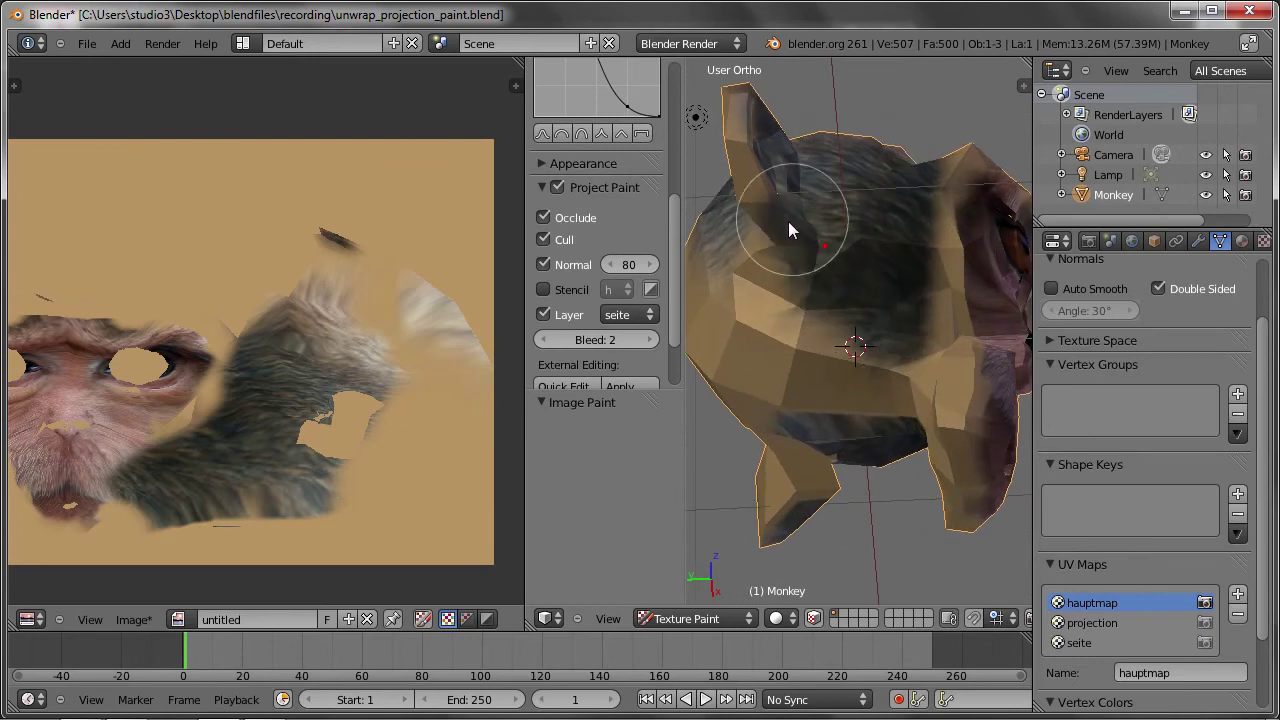
scroll(897, 298, "up", 2)
mouse_move(843, 135)
middle_mouse_down()
mouse_move(895, 250)
mouse_move(920, 275)
mouse_move(951, 277)
middle_mouse_up()
mouse_move(929, 334)
middle_mouse_down()
mouse_move(783, 318)
mouse_move(734, 355)
mouse_move(767, 382)
mouse_move(861, 309)
middle_mouse_up()
mouse_move(805, 232)
middle_mouse_down()
mouse_move(785, 135)
mouse_move(834, 139)
mouse_move(836, 166)
mouse_move(820, 171)
mouse_move(899, 220)
mouse_move(856, 220)
mouse_move(806, 357)
mouse_move(918, 390)
mouse_move(887, 357)
mouse_move(868, 284)
middle_mouse_up()
scroll(896, 261, "up", 4)
middle_click_drag(822, 345, 837, 314)
left_click_drag(837, 314, 836, 344)
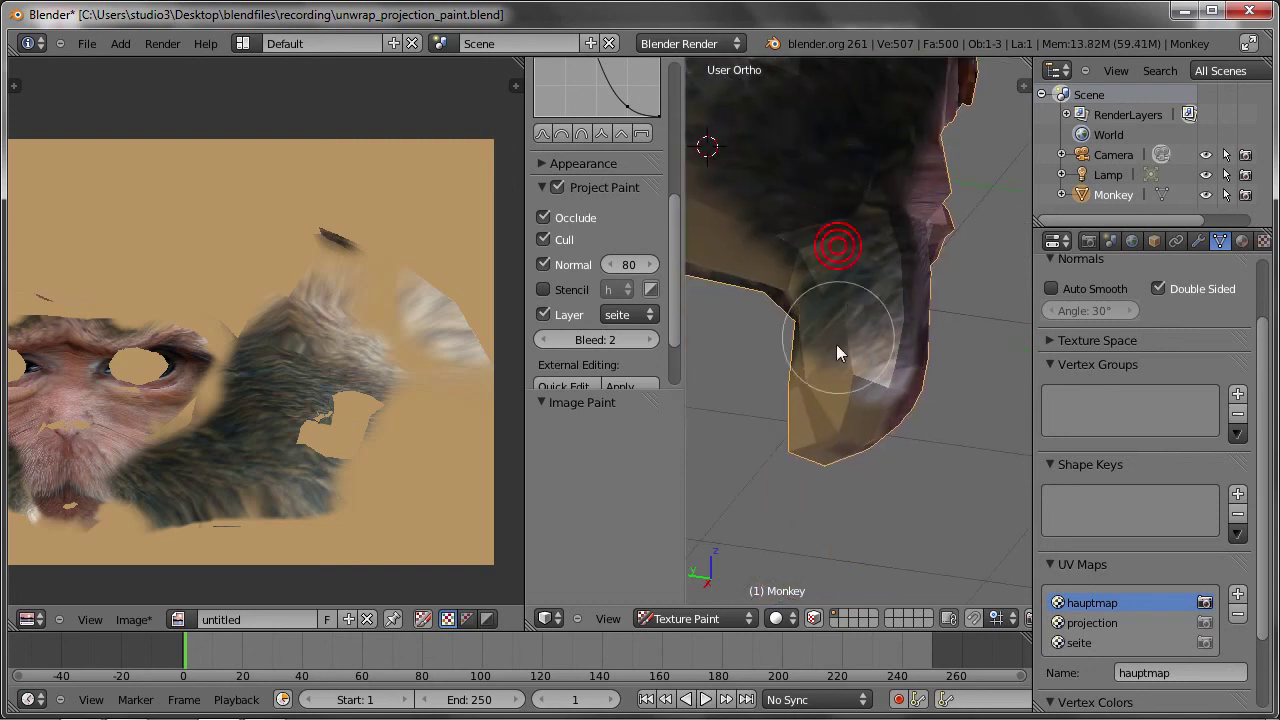
mouse_move(891, 270)
middle_mouse_down()
mouse_move(843, 267)
mouse_move(851, 283)
middle_mouse_up()
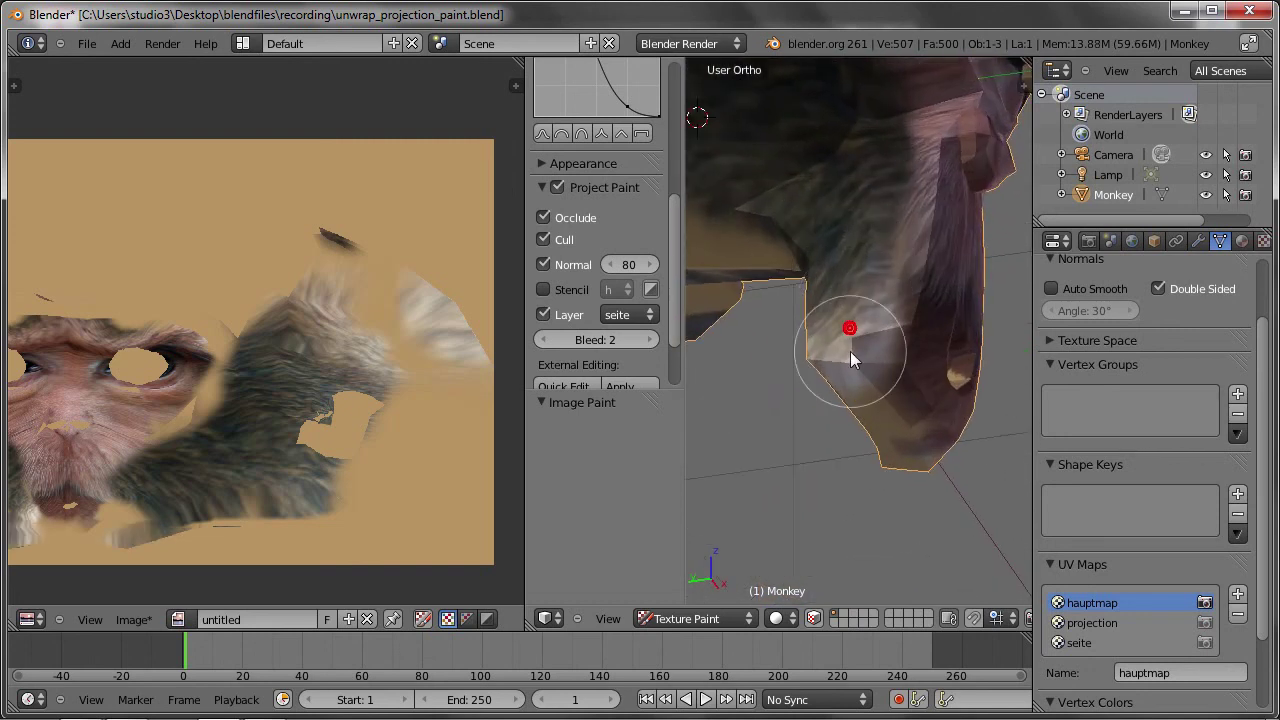
Switch the clone layer to projection, set brush strength to 0.550 and clone lighter fur strokes.
left_click(645, 316)
left_click(622, 360)
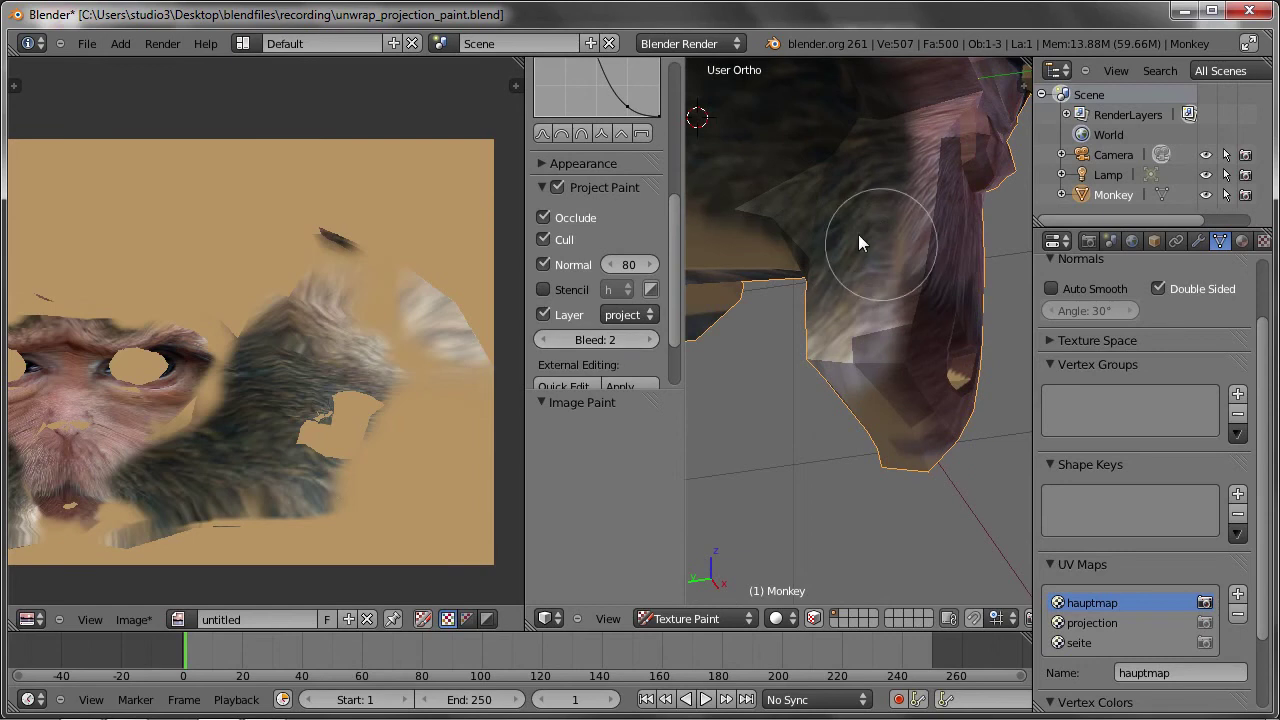
scroll(675, 245, "up", 5)
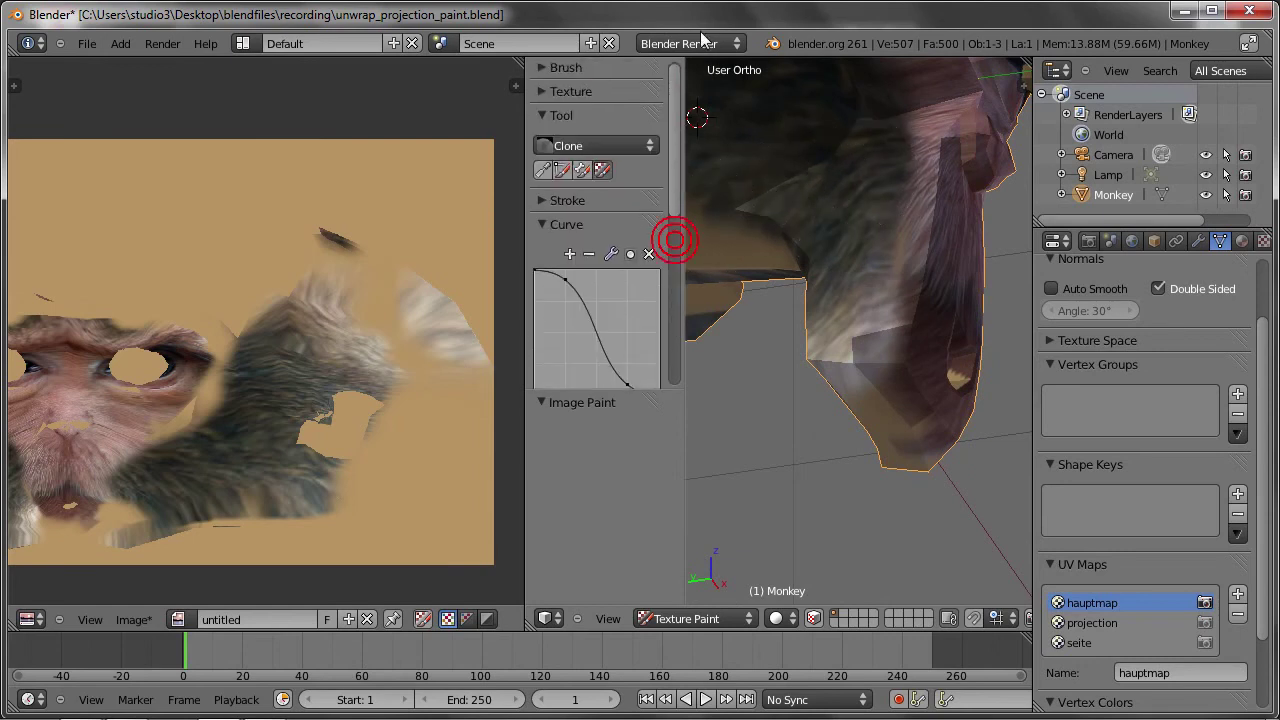
left_click(560, 84)
scroll(672, 147, "down", 4)
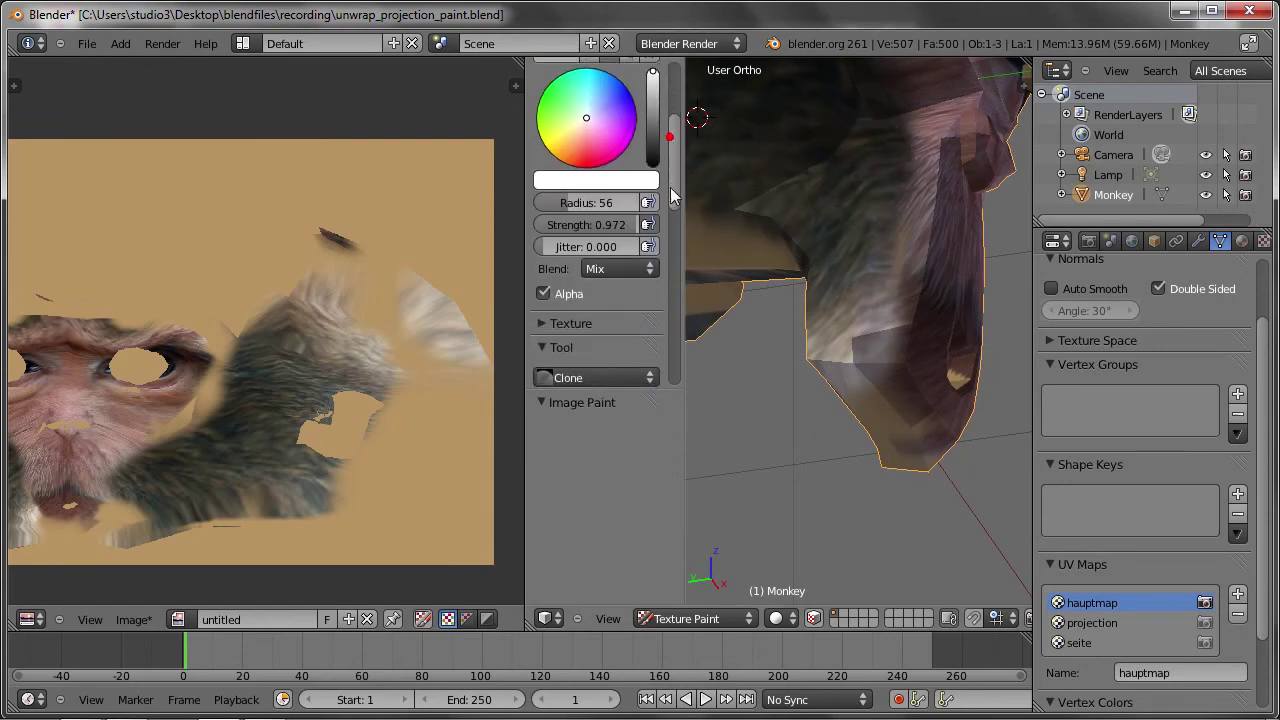
left_click_drag(615, 228, 572, 233)
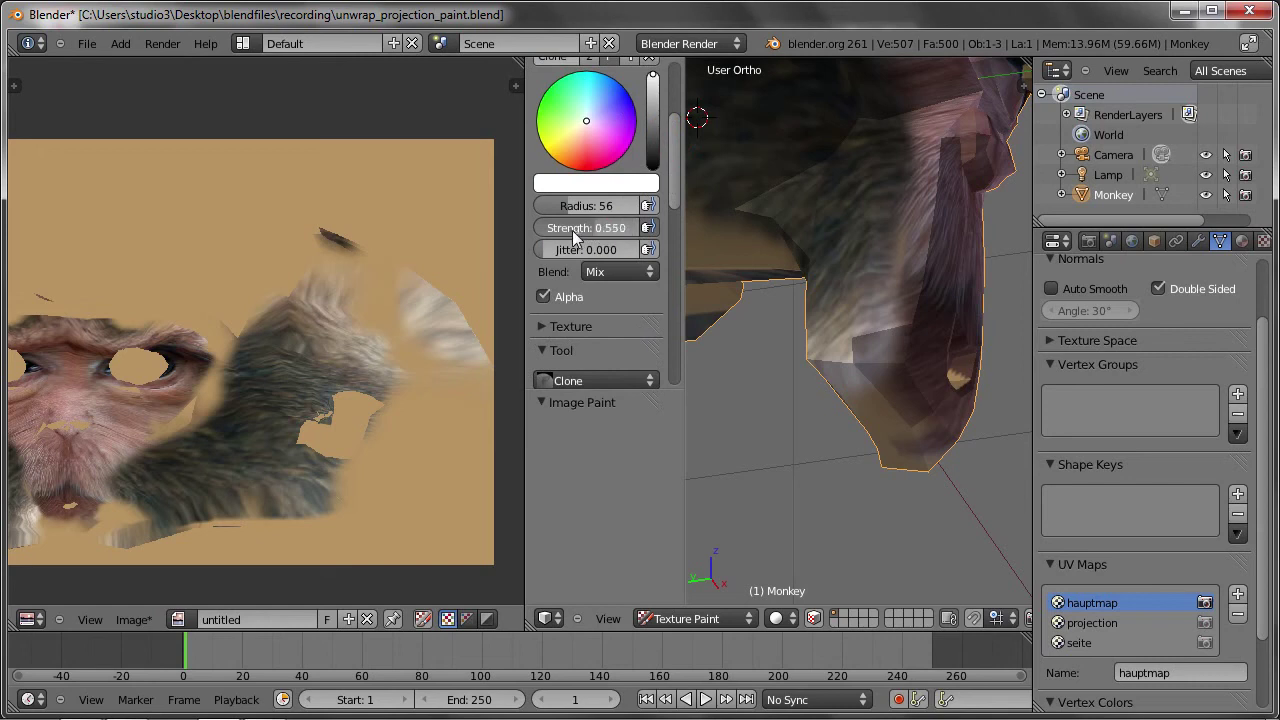
mouse_move(891, 216)
left_mouse_down()
mouse_move(869, 319)
mouse_move(876, 207)
mouse_move(870, 265)
mouse_move(890, 286)
left_mouse_up()
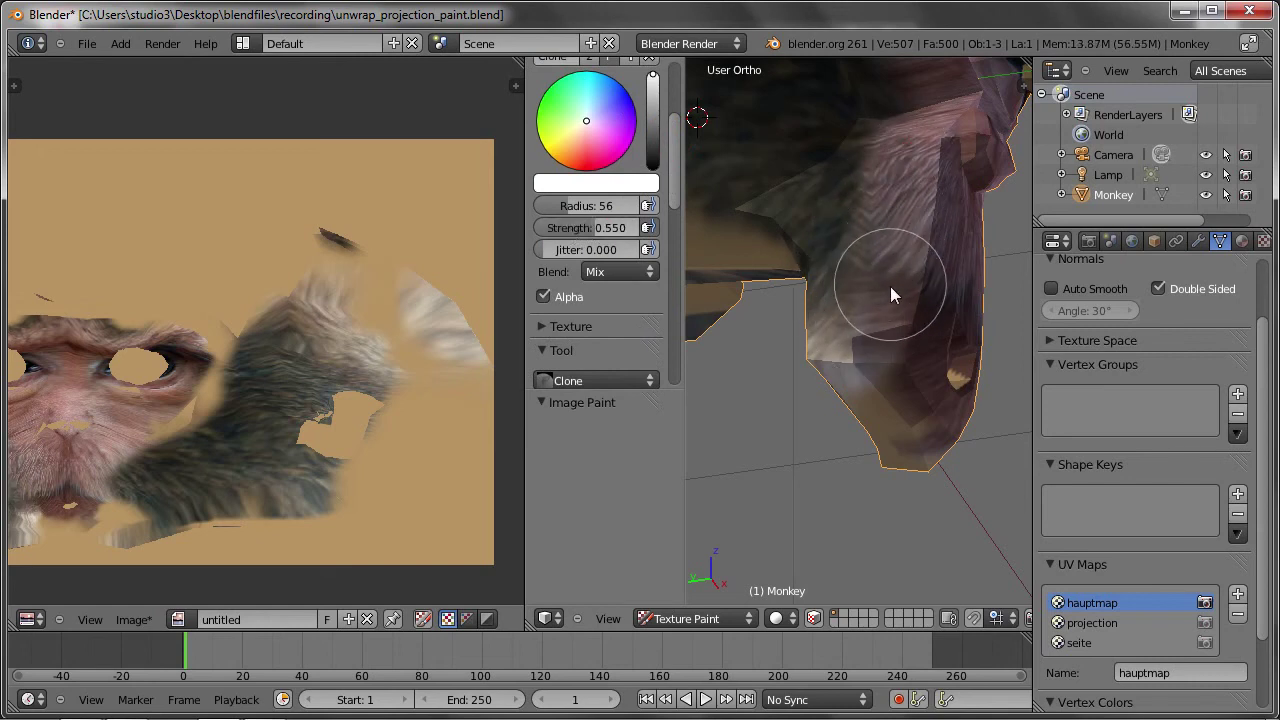
mouse_move(854, 316)
middle_mouse_down()
mouse_move(882, 257)
mouse_move(856, 345)
mouse_move(829, 322)
mouse_move(891, 247)
mouse_move(748, 408)
mouse_move(780, 325)
middle_mouse_up()
Maximize the 3D view and clone-paint dark fur over the crown, temple and cheek.
key("ctrl+Up")
mouse_move(825, 292)
left_mouse_down()
mouse_move(840, 318)
mouse_move(845, 290)
mouse_move(828, 368)
mouse_move(781, 344)
left_mouse_up()
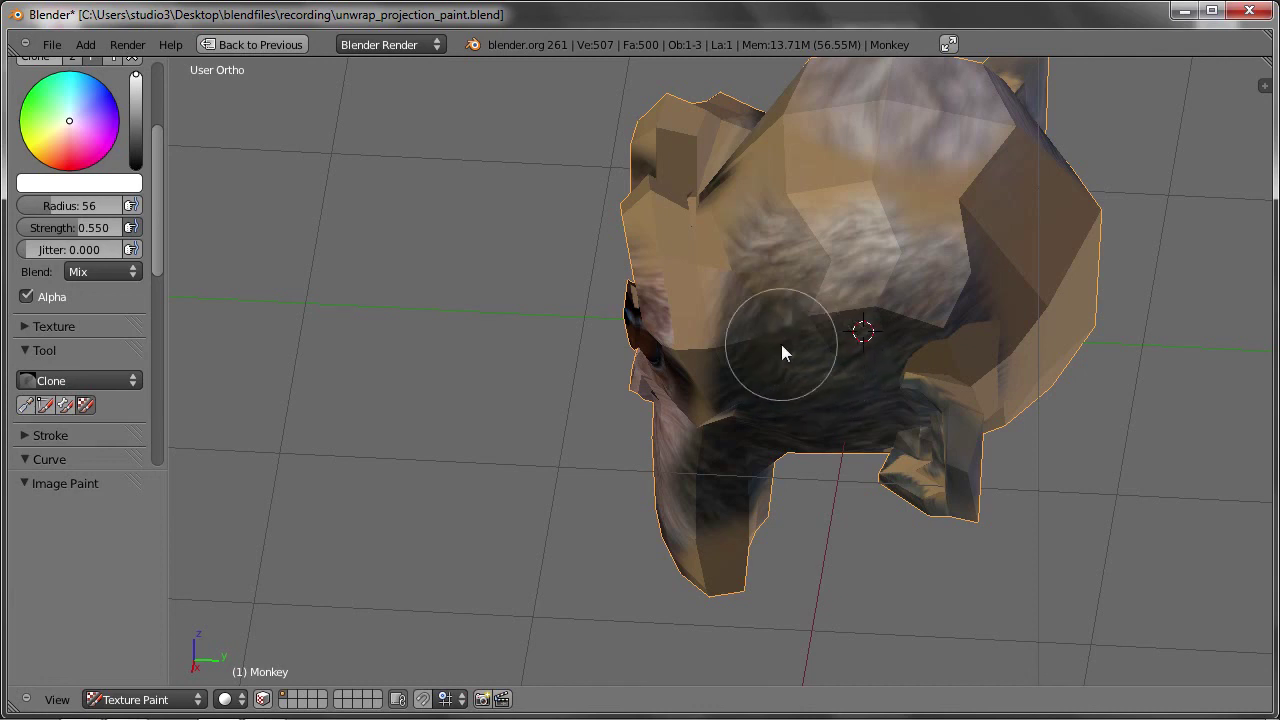
mouse_move(155, 230)
left_mouse_down()
mouse_move(166, 290)
mouse_move(158, 470)
left_mouse_up()
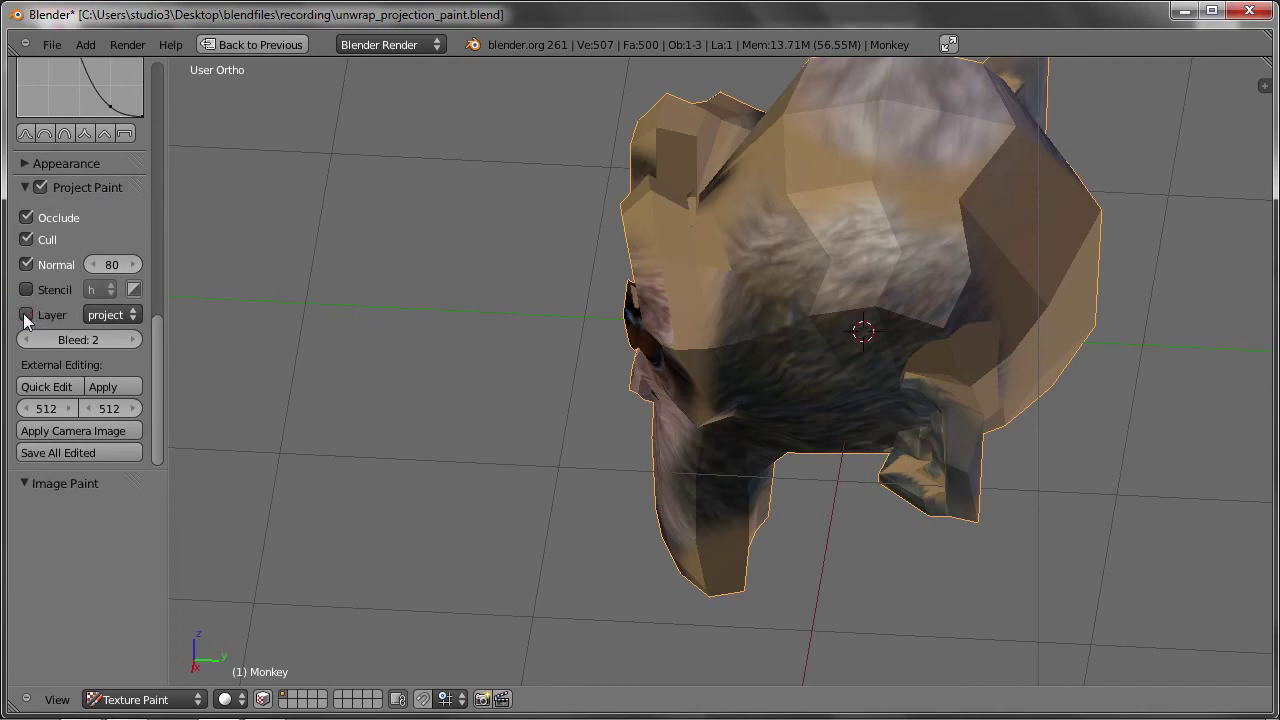
mouse_move(829, 152)
left_mouse_down()
mouse_move(876, 238)
mouse_move(831, 237)
mouse_move(871, 320)
mouse_move(914, 194)
mouse_move(803, 210)
mouse_move(834, 249)
mouse_move(837, 305)
left_mouse_up()
mouse_move(837, 305)
middle_mouse_down()
mouse_move(825, 196)
mouse_move(779, 245)
mouse_move(808, 282)
mouse_move(823, 268)
middle_mouse_up()
left_click_drag(823, 268, 802, 318)
mouse_move(802, 318)
middle_mouse_down()
mouse_move(849, 214)
mouse_move(827, 221)
middle_mouse_up()
mouse_move(827, 221)
left_mouse_down()
mouse_move(872, 219)
mouse_move(836, 147)
mouse_move(788, 184)
mouse_move(741, 255)
mouse_move(737, 334)
mouse_move(888, 180)
mouse_move(860, 177)
mouse_move(835, 262)
mouse_move(797, 317)
left_mouse_up()
middle_click_drag(797, 317, 912, 330)
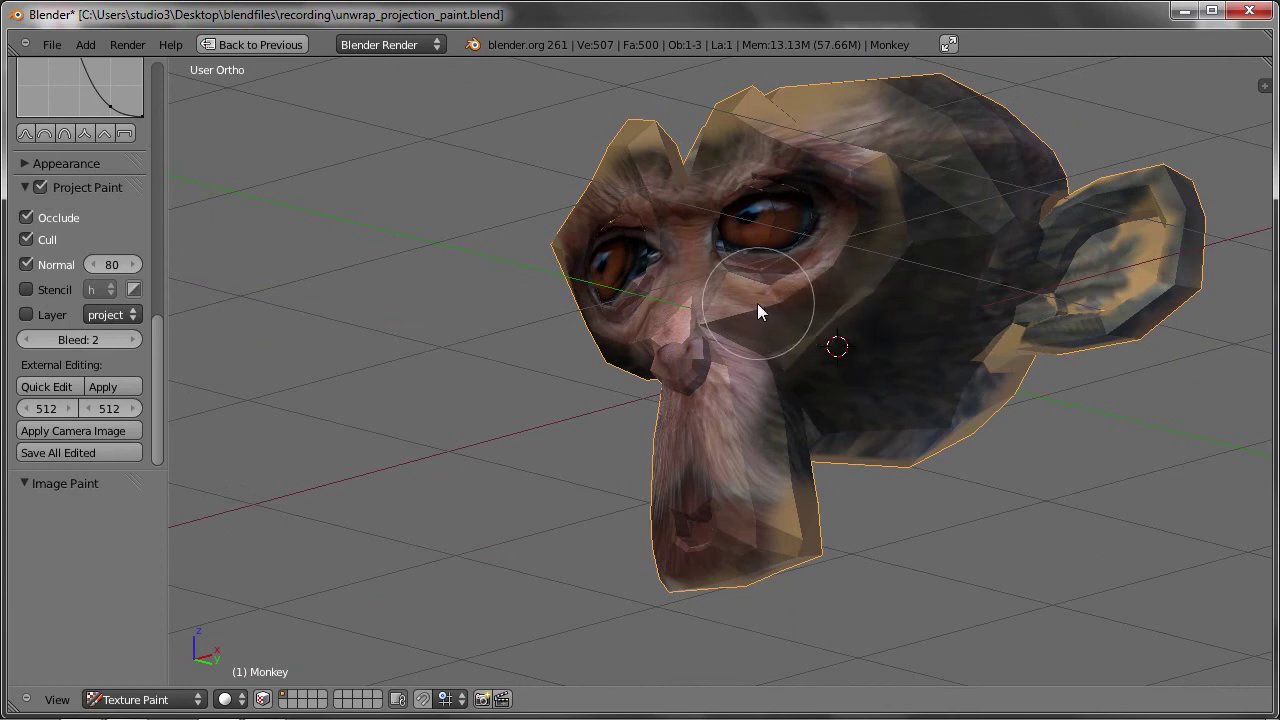
Clone facial texture from the nose bridge and left eye onto the snout and nose area.
left_click(692, 286, "ctrl")
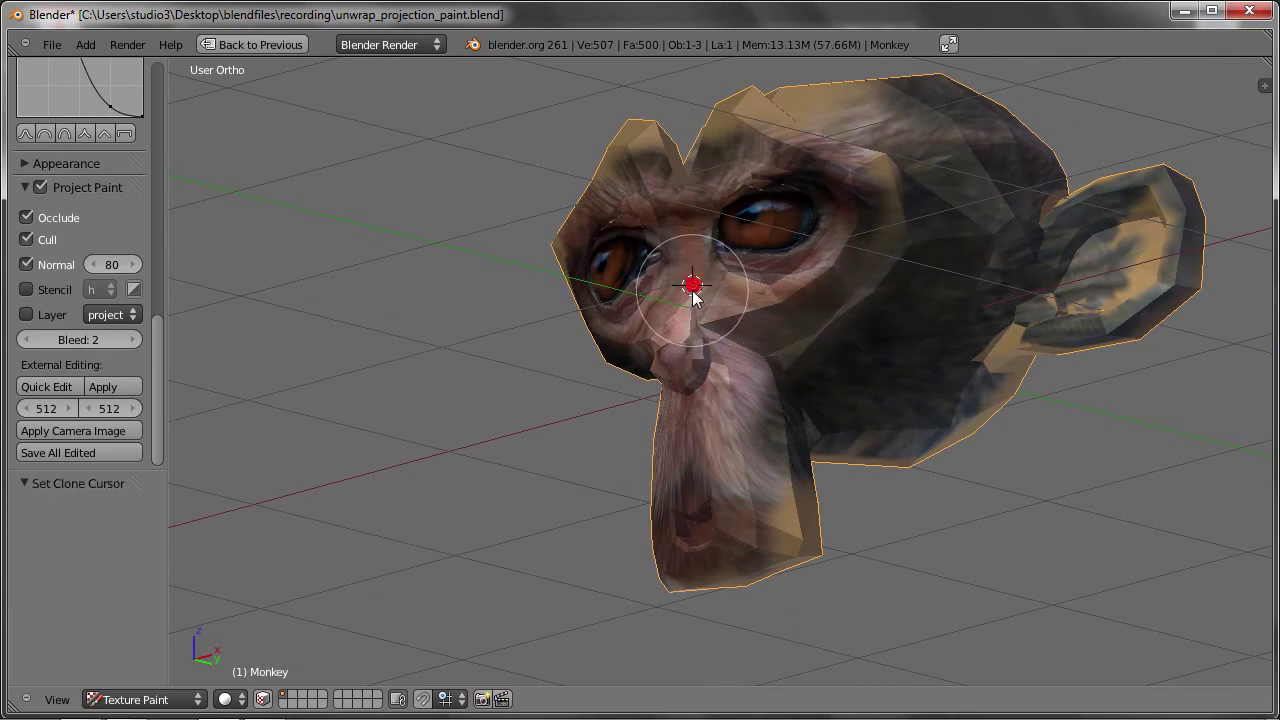
mouse_move(714, 329)
middle_mouse_down()
mouse_move(677, 260)
mouse_move(587, 320)
mouse_move(700, 378)
mouse_move(766, 343)
mouse_move(786, 300)
mouse_move(776, 286)
middle_mouse_up()
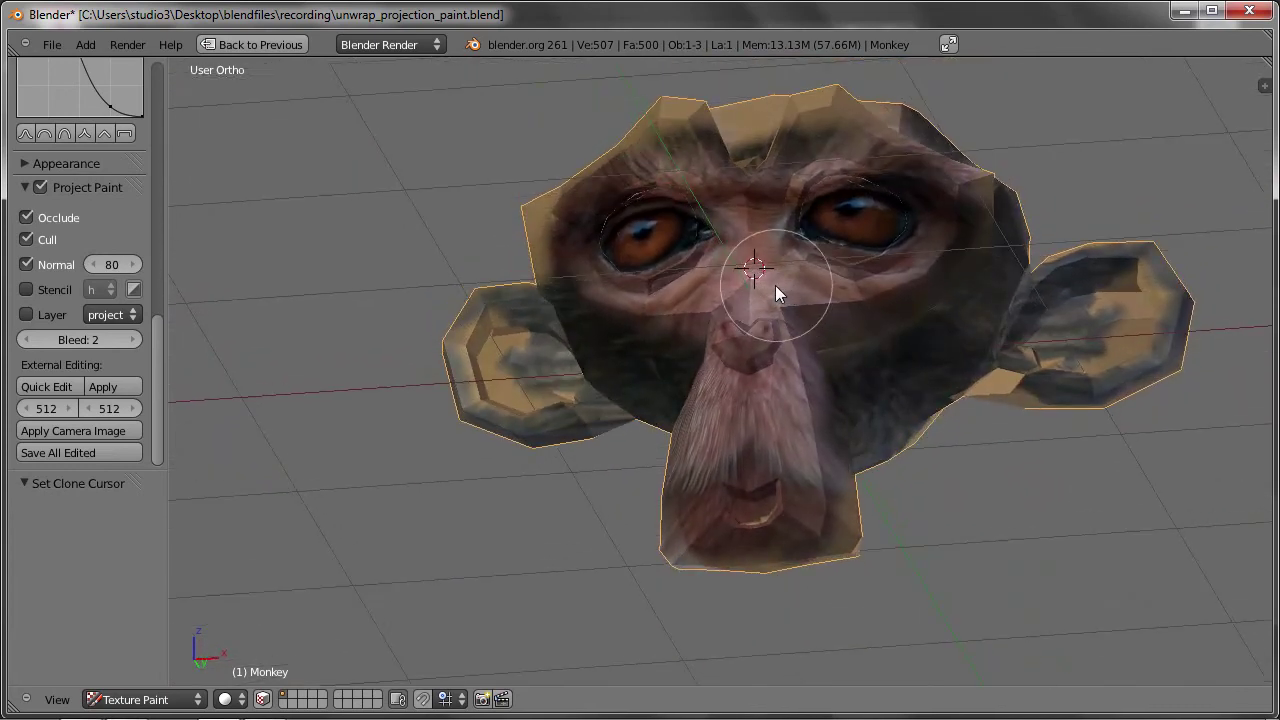
scroll(760, 300, "up", 2)
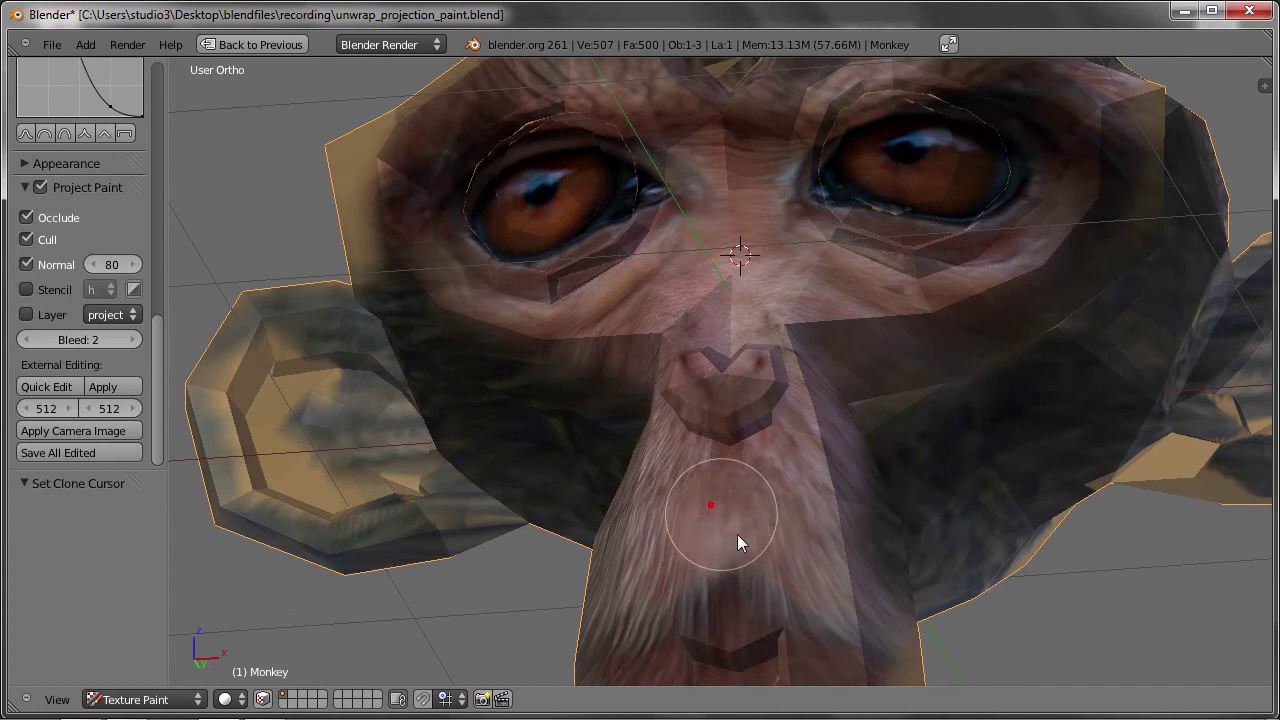
left_click_drag(737, 534, 800, 420)
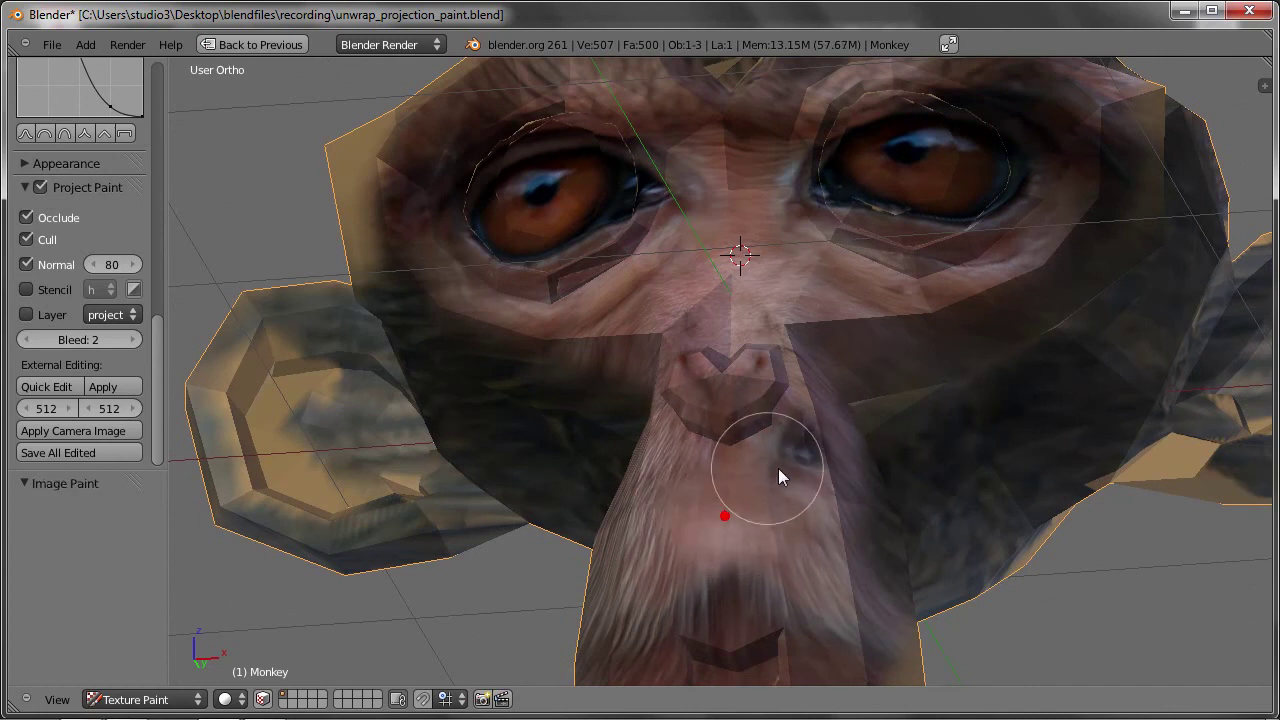
middle_click_drag(797, 454, 841, 479)
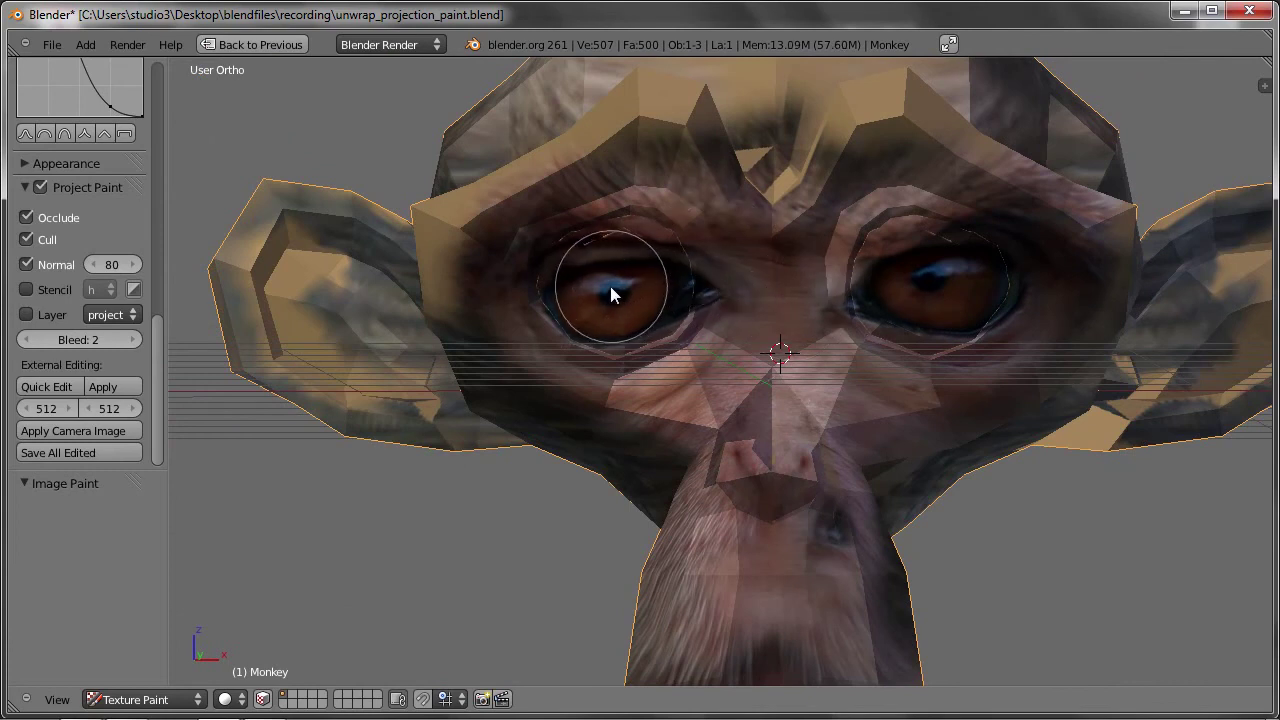
left_click(614, 292, "ctrl")
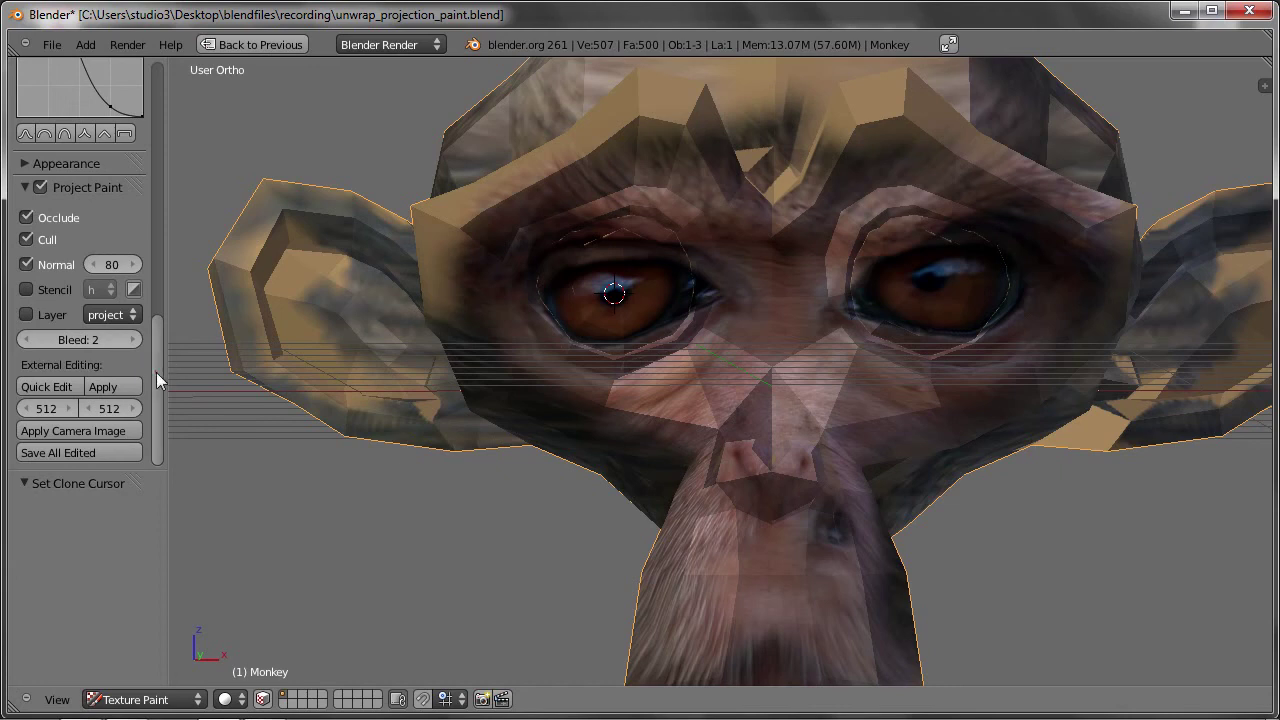
left_click_drag(156, 372, 147, 94)
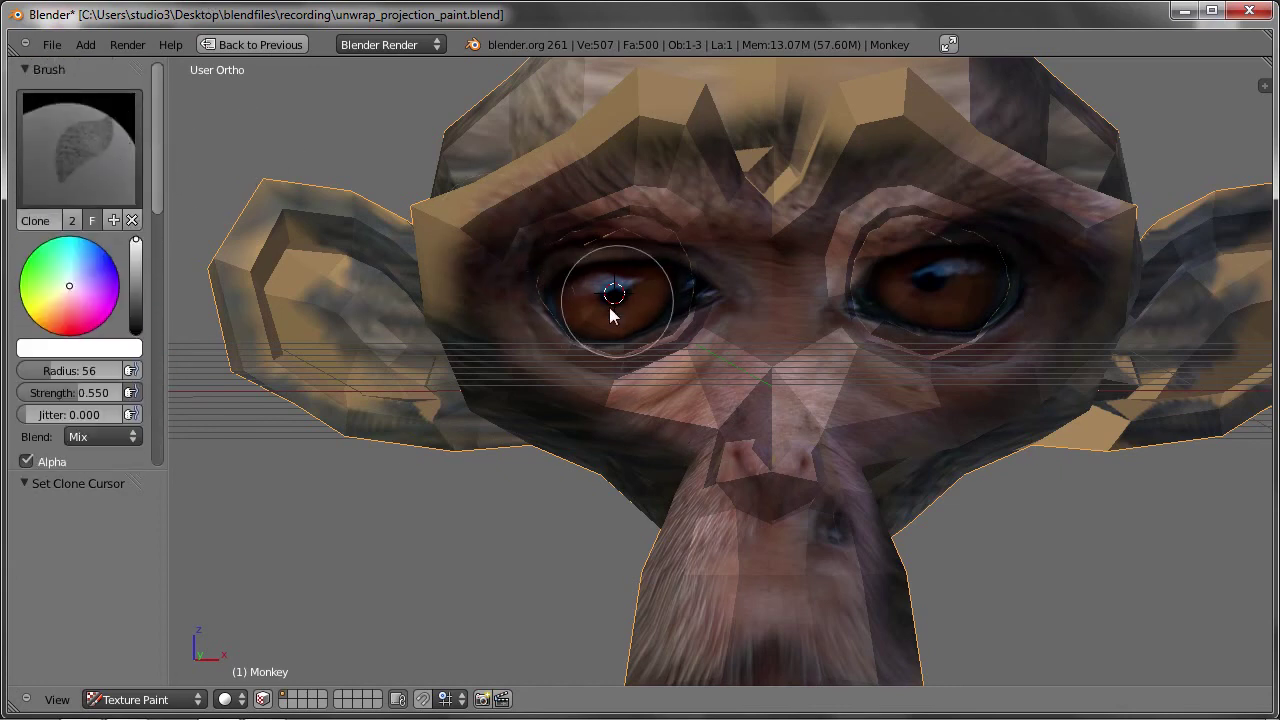
mouse_move(768, 457)
left_mouse_down()
mouse_move(752, 450)
mouse_move(766, 498)
mouse_move(754, 449)
mouse_move(774, 486)
mouse_move(763, 422)
mouse_move(753, 485)
mouse_move(789, 410)
left_mouse_up()
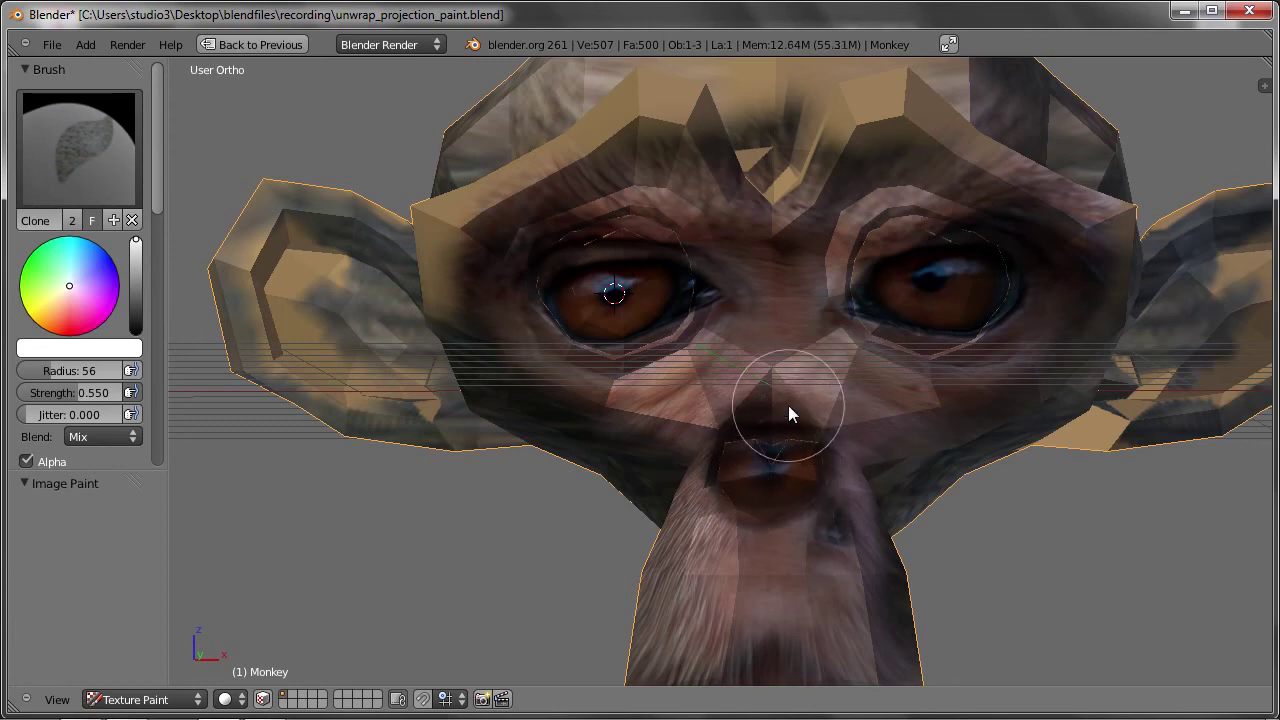
Clone-paint texture onto the back of the head, raising brush Strength to 1.000.
mouse_move(811, 429)
middle_mouse_down()
mouse_move(820, 337)
mouse_move(651, 414)
mouse_move(679, 443)
mouse_move(966, 338)
mouse_move(886, 300)
mouse_move(903, 243)
mouse_move(810, 410)
mouse_move(763, 374)
mouse_move(783, 380)
mouse_move(729, 477)
mouse_move(740, 430)
mouse_move(698, 423)
middle_mouse_up()
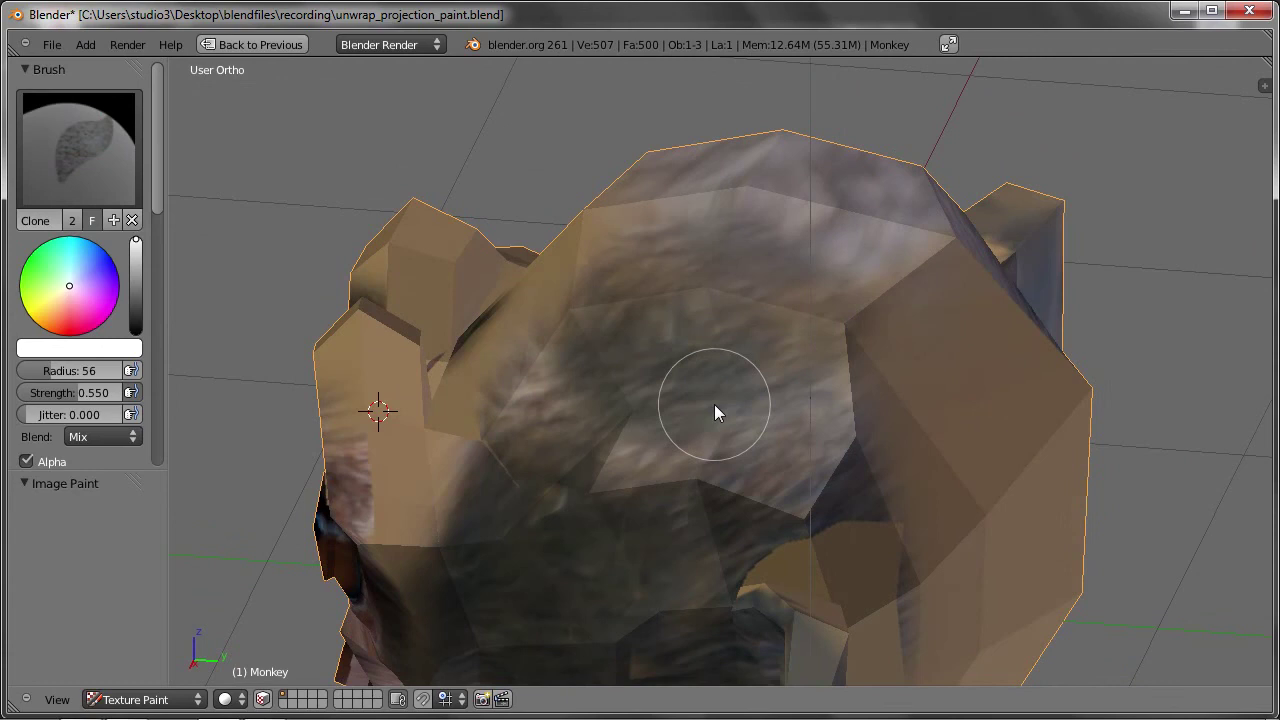
middle_click_drag(680, 449, 660, 400, "shift")
left_click(655, 402, "ctrl")
left_click_drag(800, 529, 826, 503)
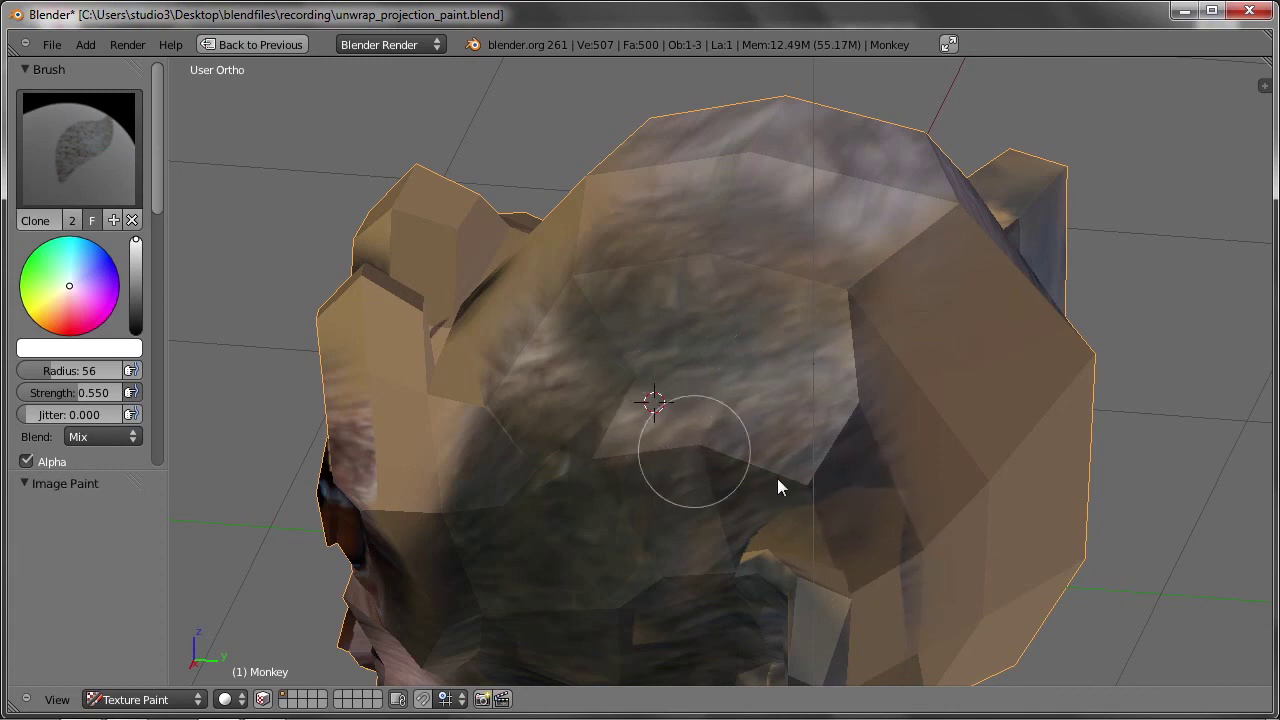
left_click_drag(85, 392, 160, 392)
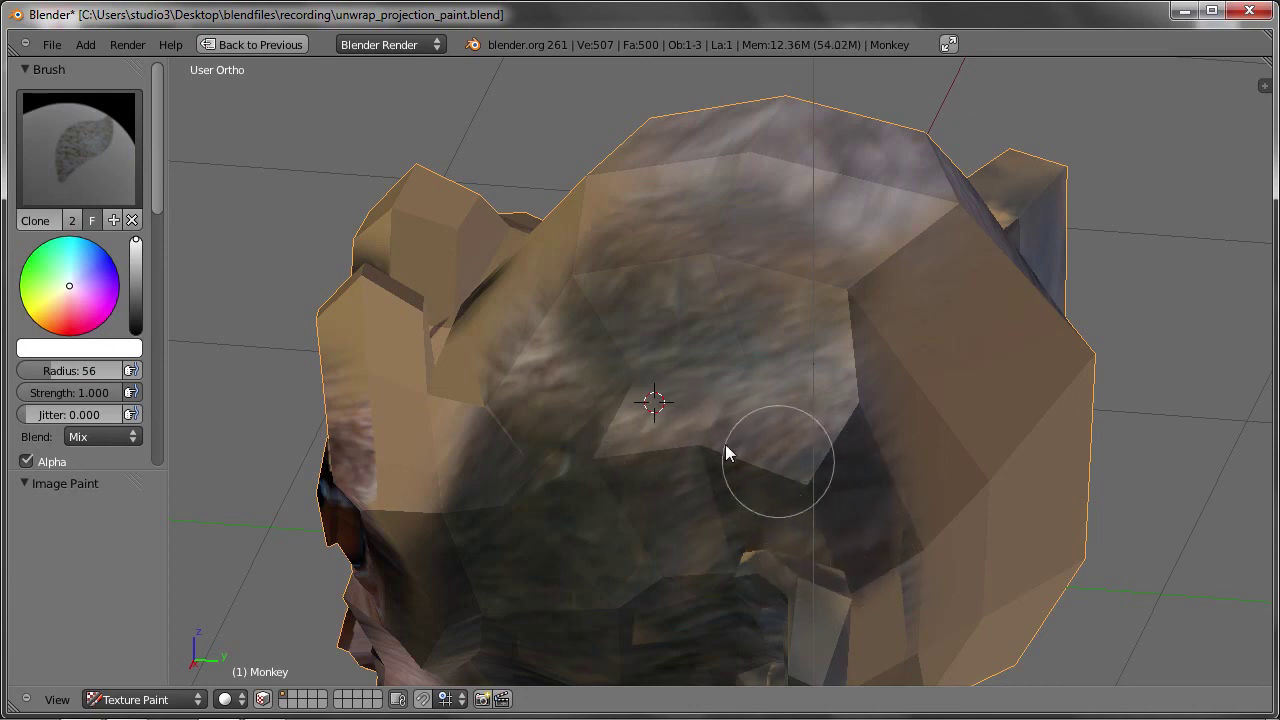
left_click_drag(869, 442, 903, 503)
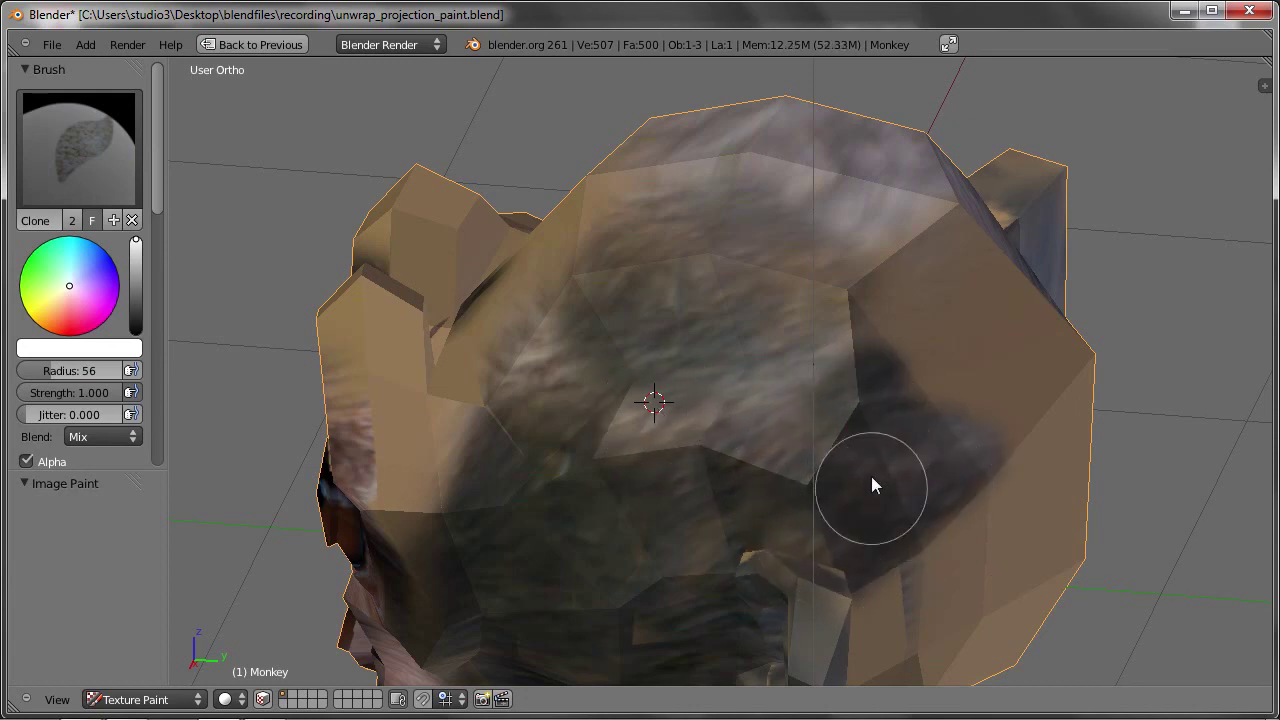
Clone dark fur patches onto the head from several new source spots.
middle_click_drag(871, 476, 756, 399)
mouse_move(698, 211)
middle_mouse_down()
mouse_move(689, 244)
mouse_move(563, 308)
middle_mouse_up()
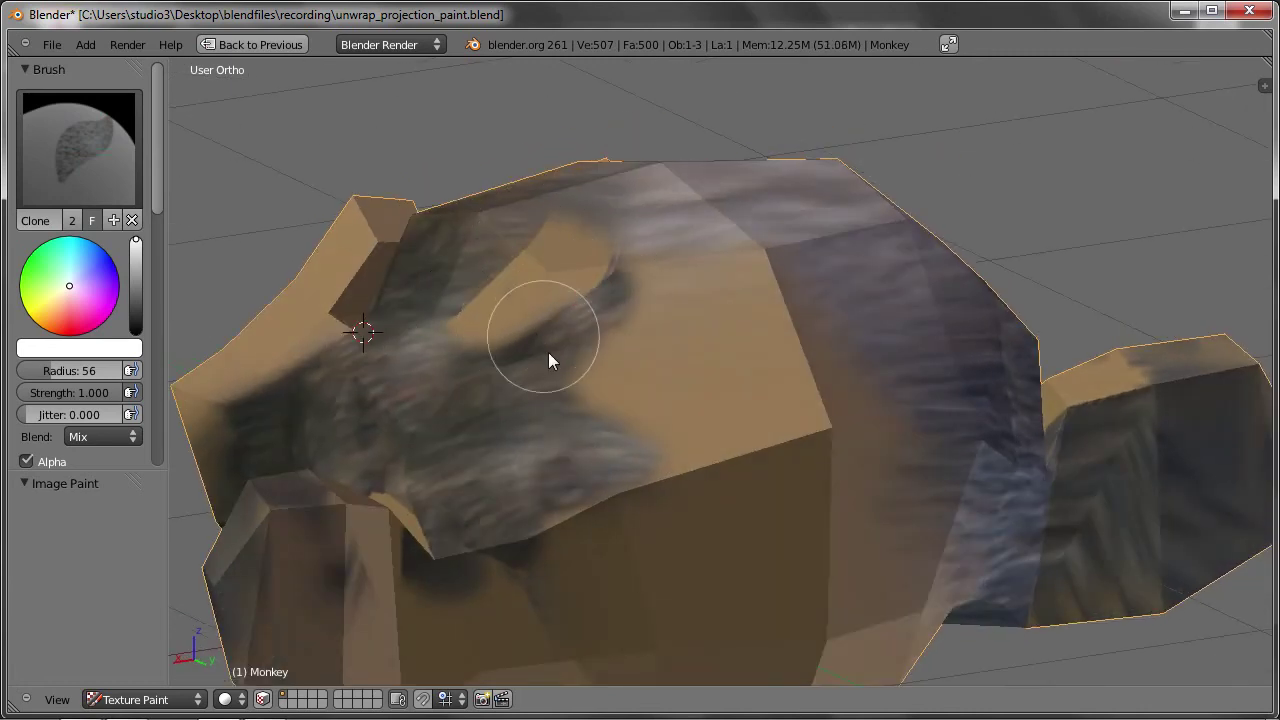
middle_click_drag(551, 357, 586, 395)
left_click(531, 522, "ctrl")
mouse_move(688, 477)
left_mouse_down()
mouse_move(696, 378)
mouse_move(733, 389)
mouse_move(659, 376)
mouse_move(719, 395)
left_mouse_up()
middle_click_drag(719, 395, 787, 375)
left_click(720, 492, "ctrl")
mouse_move(766, 326)
left_mouse_down()
mouse_move(823, 403)
mouse_move(743, 469)
left_mouse_up()
Return to the straight front view (Numpad 1) and restore the normal split layout.
mouse_move(743, 469)
middle_mouse_down()
mouse_move(838, 440)
mouse_move(833, 389)
mouse_move(889, 380)
middle_mouse_up()
scroll(850, 382, "down", 2)
middle_click_drag(808, 384, 788, 432)
key("KP_1")
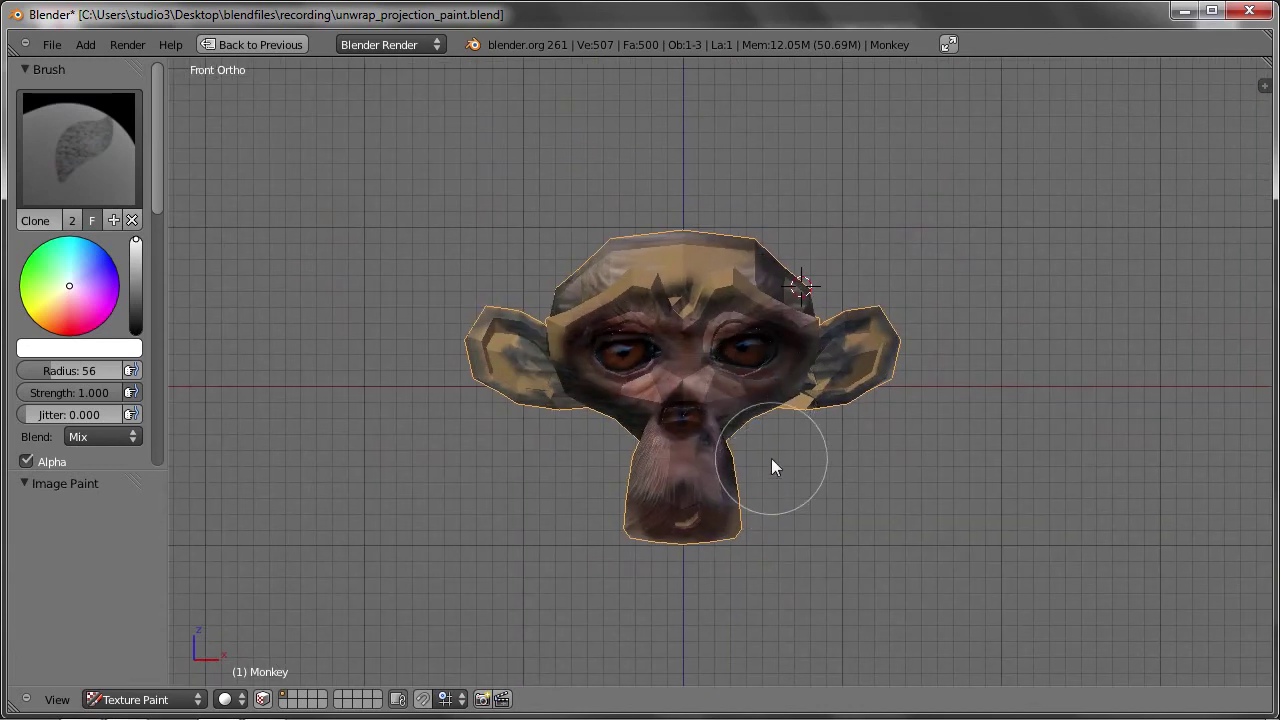
key("ctrl+Up")
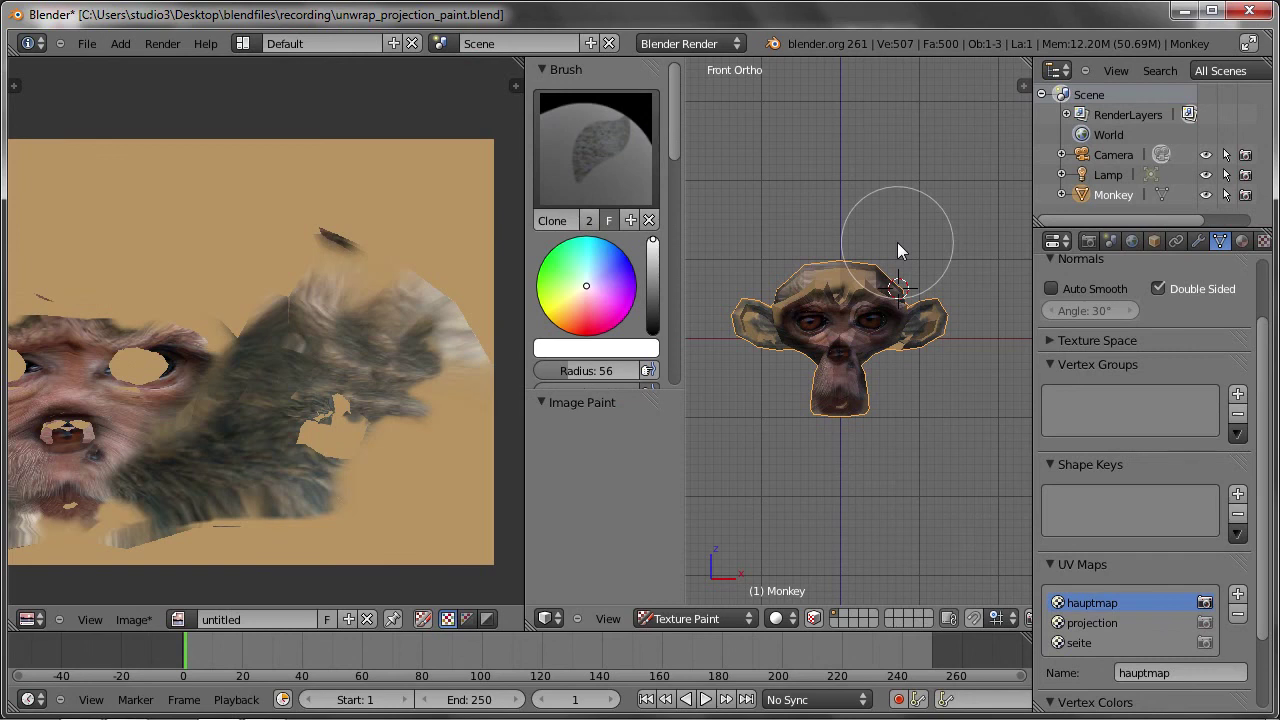
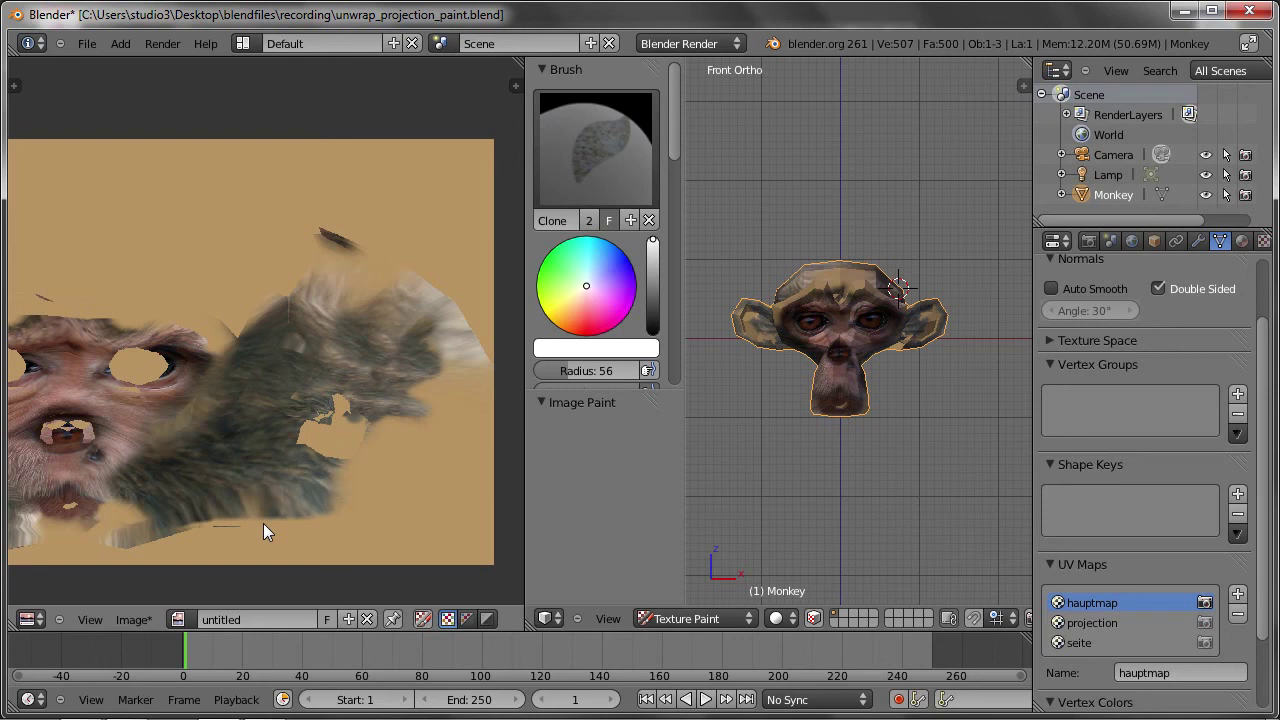
Save the painted untitled image as textur.png in PNG format to the recording folder.
left_click(145, 617)
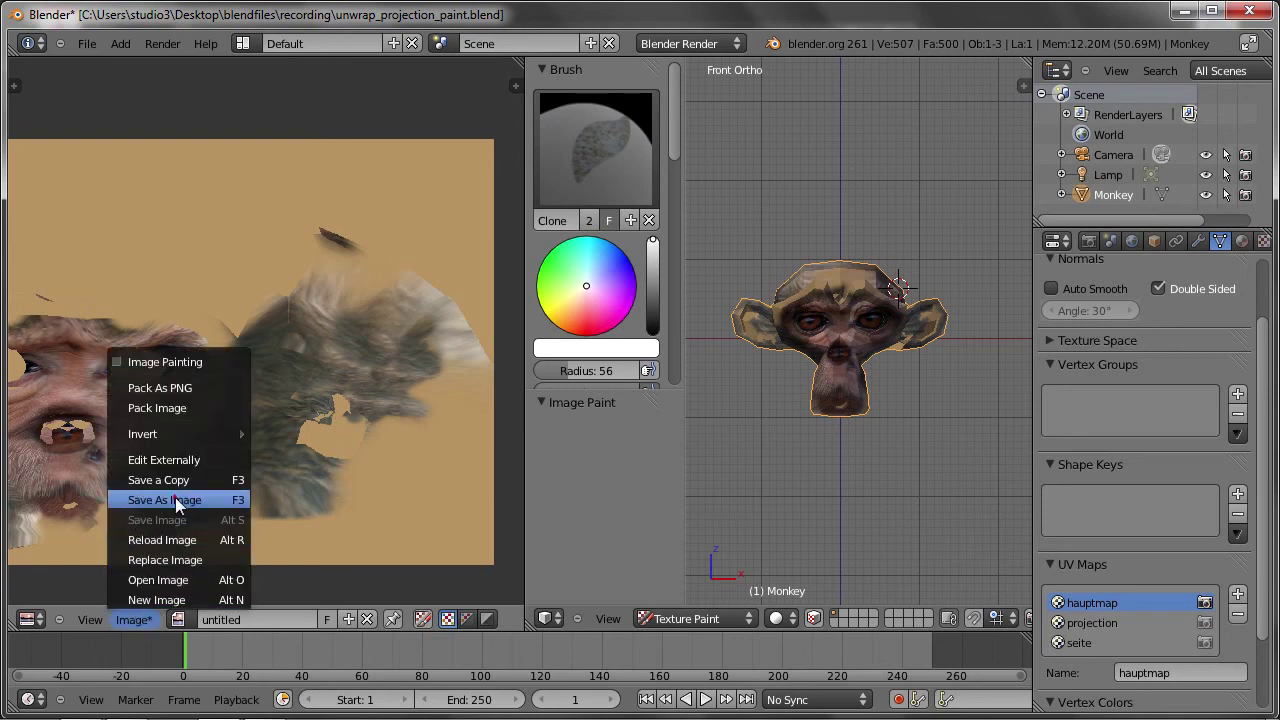
left_click(178, 505)
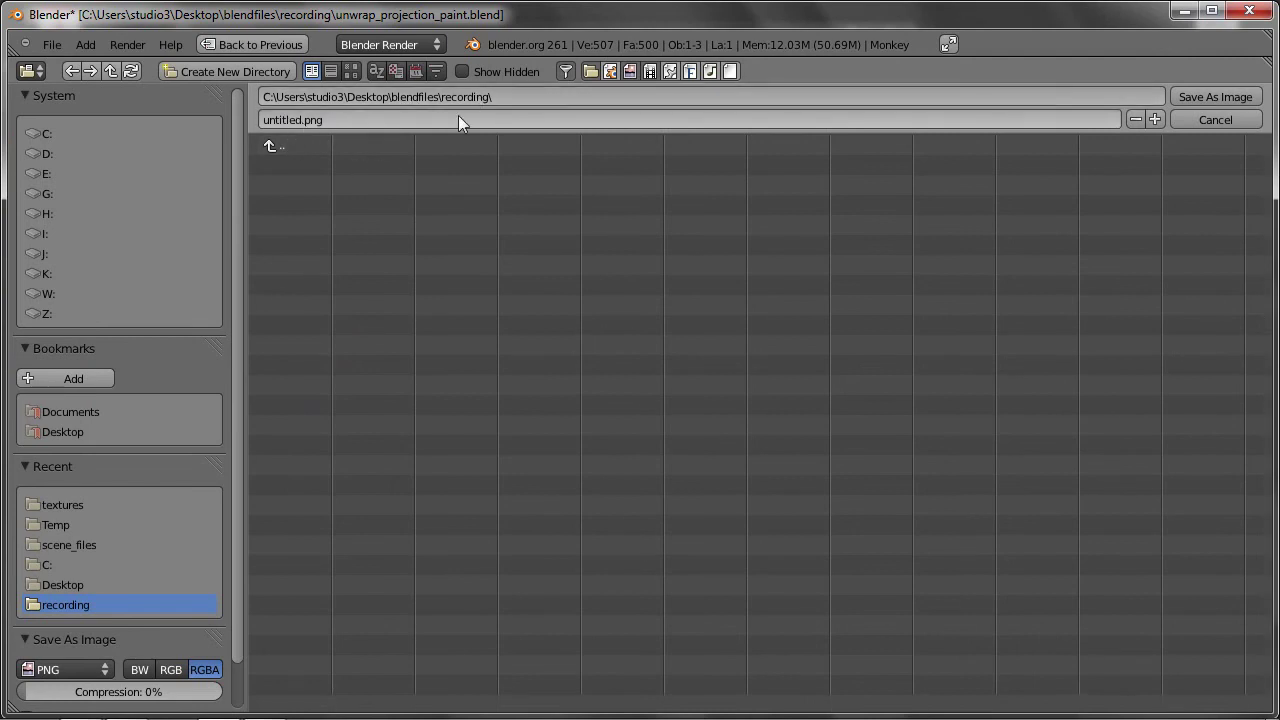
left_click(349, 117)
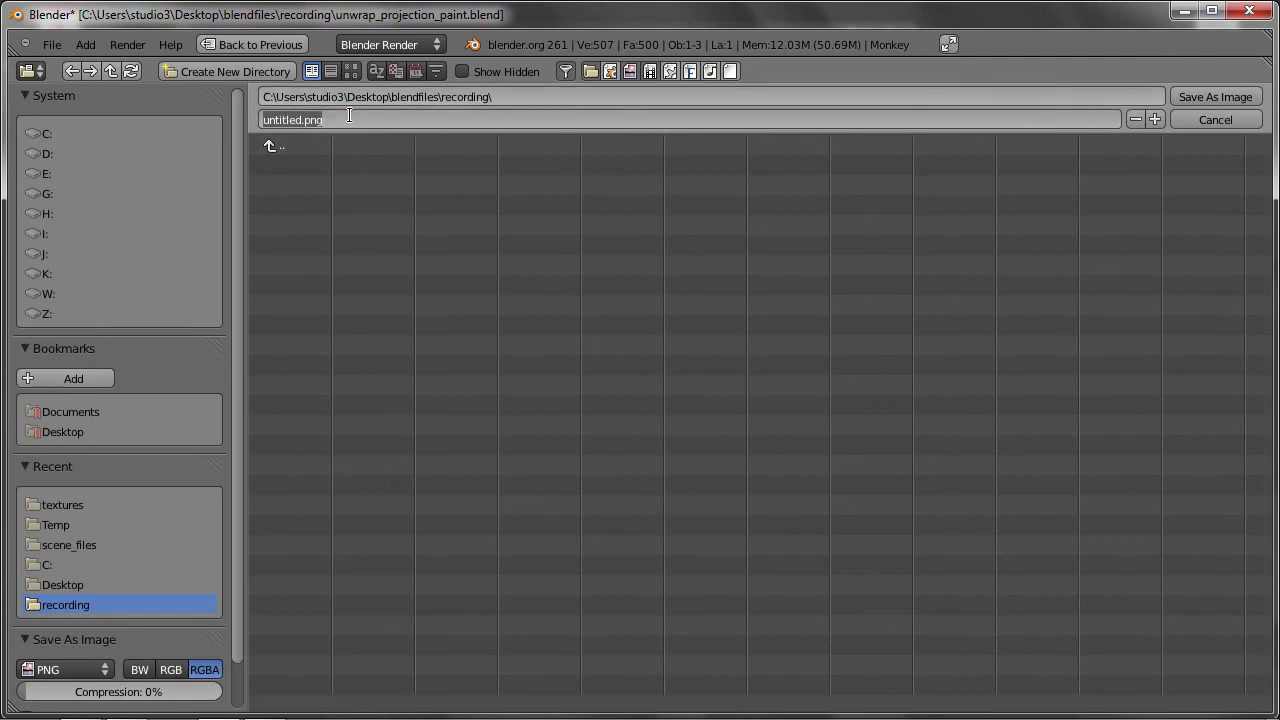
type("textur")
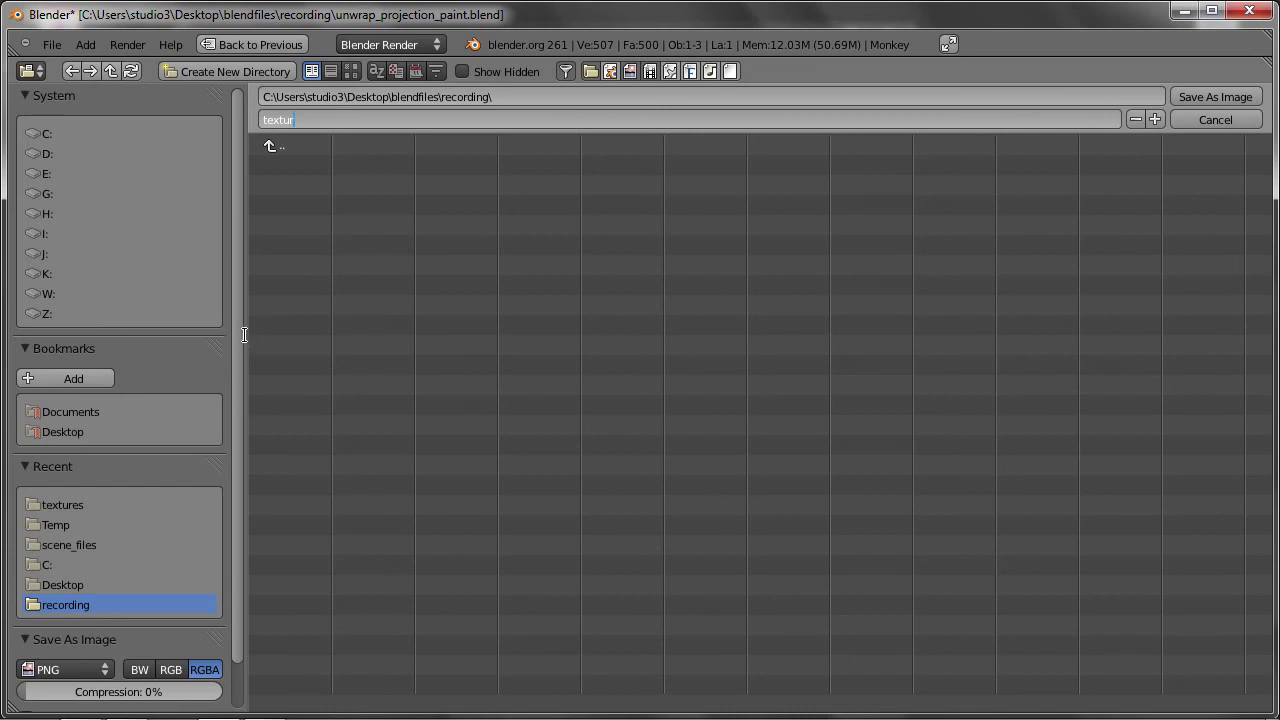
left_click(95, 673)
left_click(96, 666)
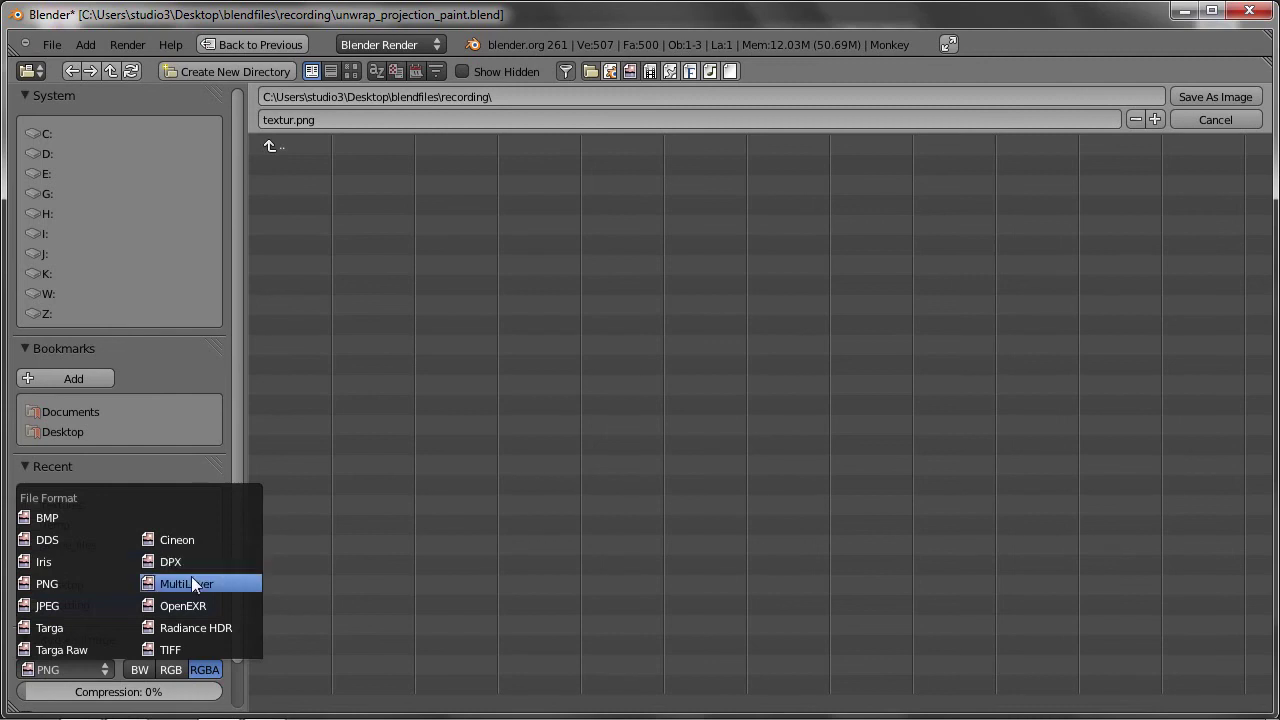
left_click(48, 581)
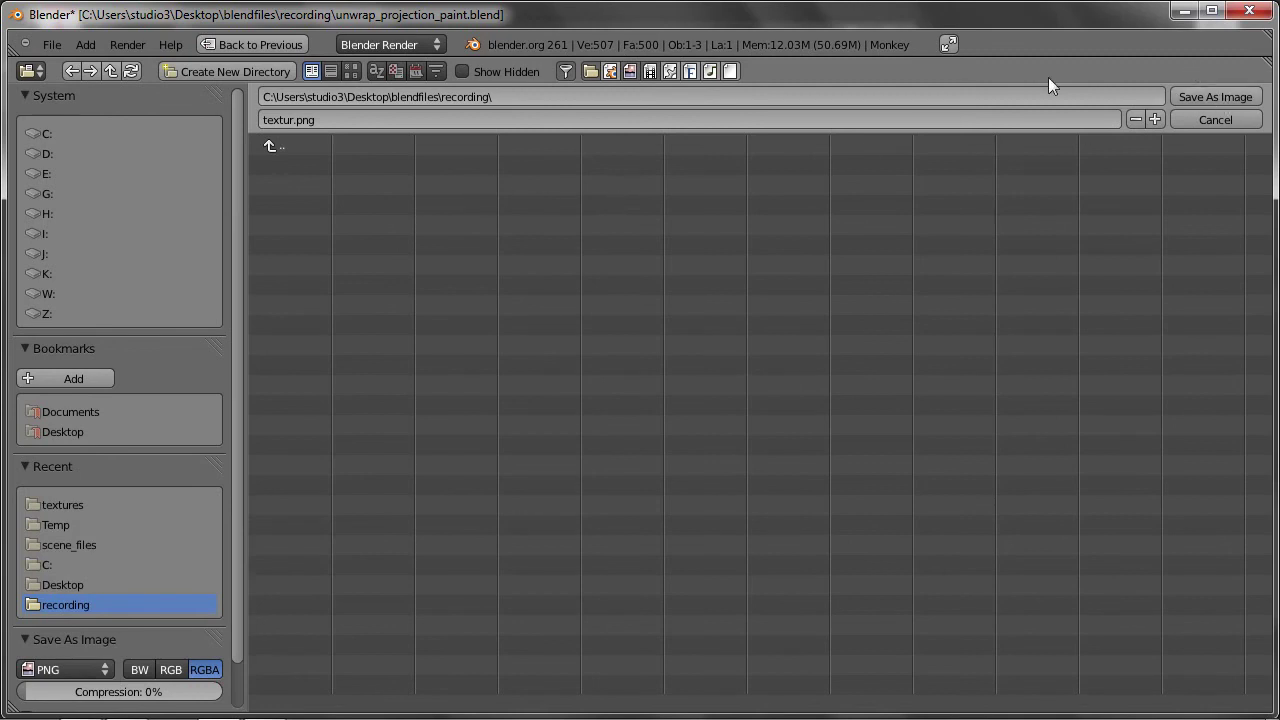
left_click(1195, 96)
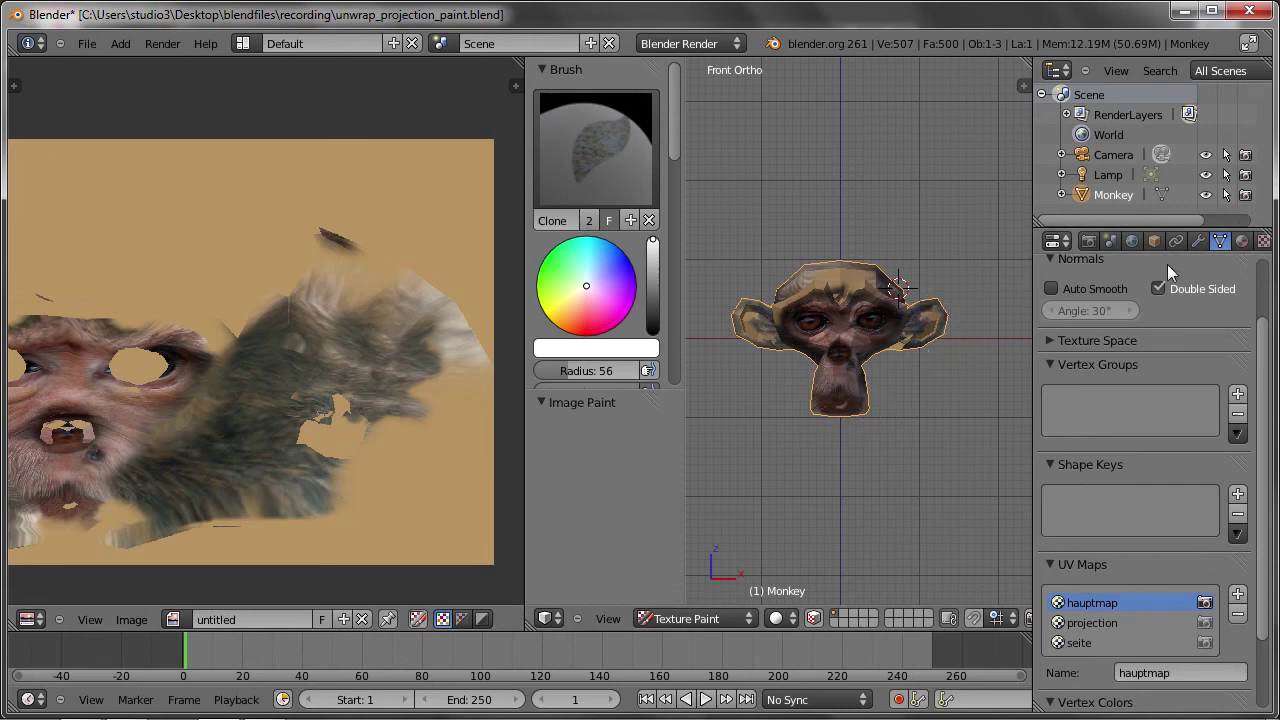
Widen the Properties panel, preview a render, show the empty texture slots, and clone fur onto the forehead.
left_click(1241, 241)
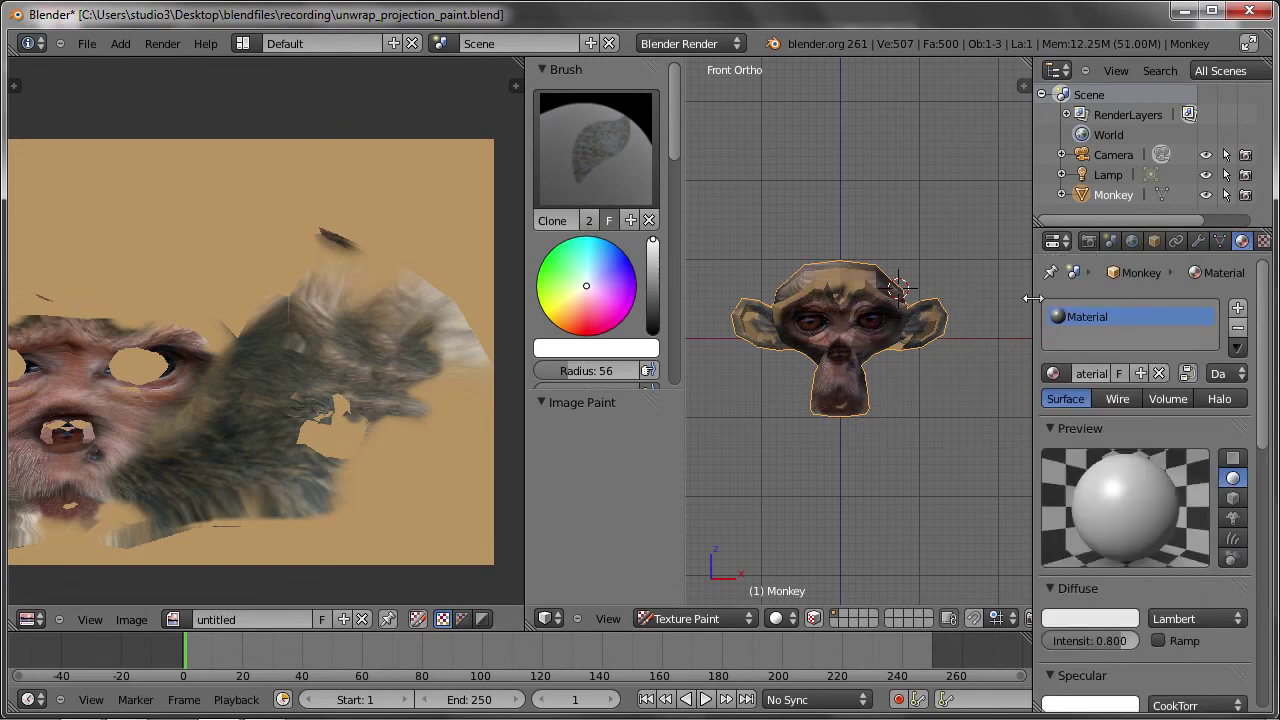
left_click_drag(1033, 298, 973, 298)
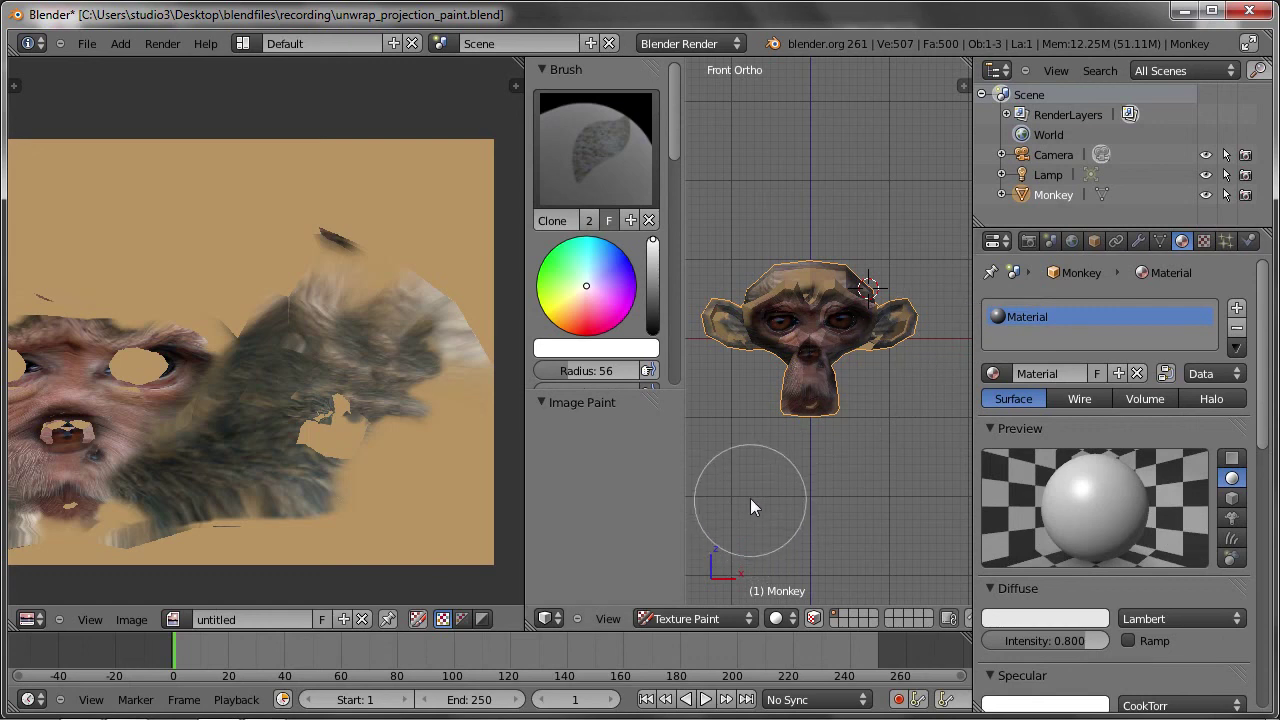
key("F12")
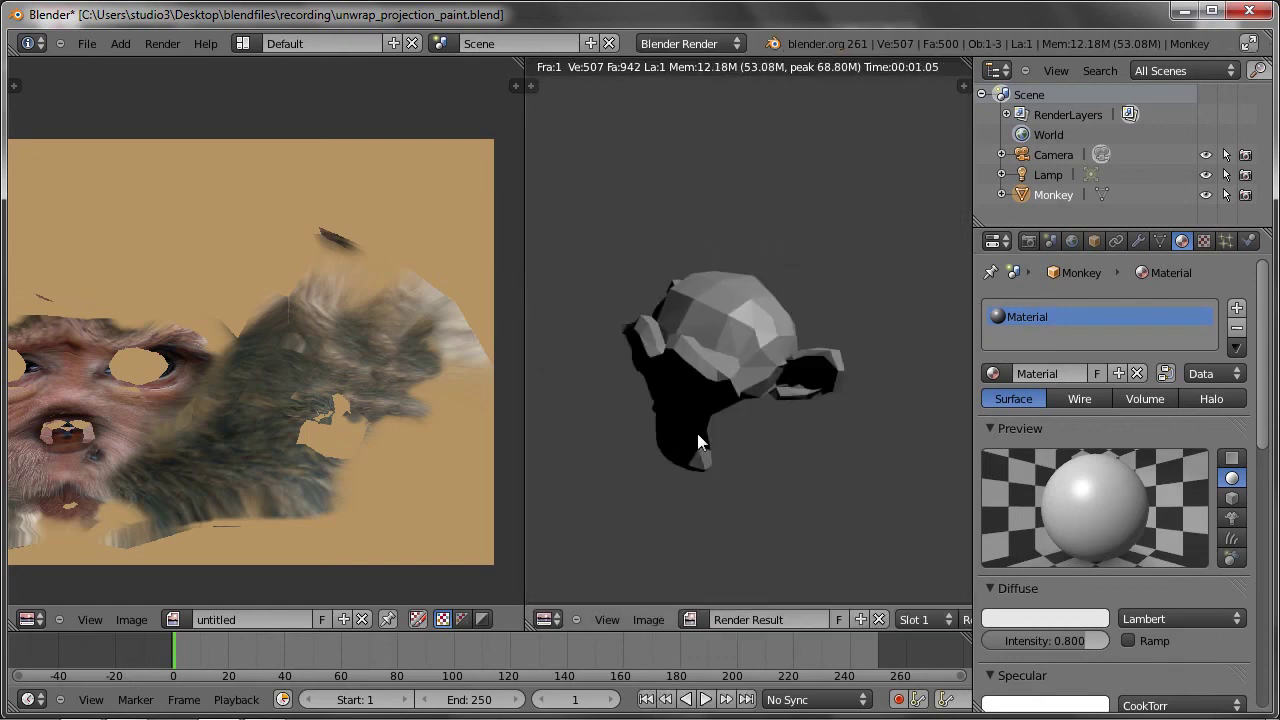
key("Escape")
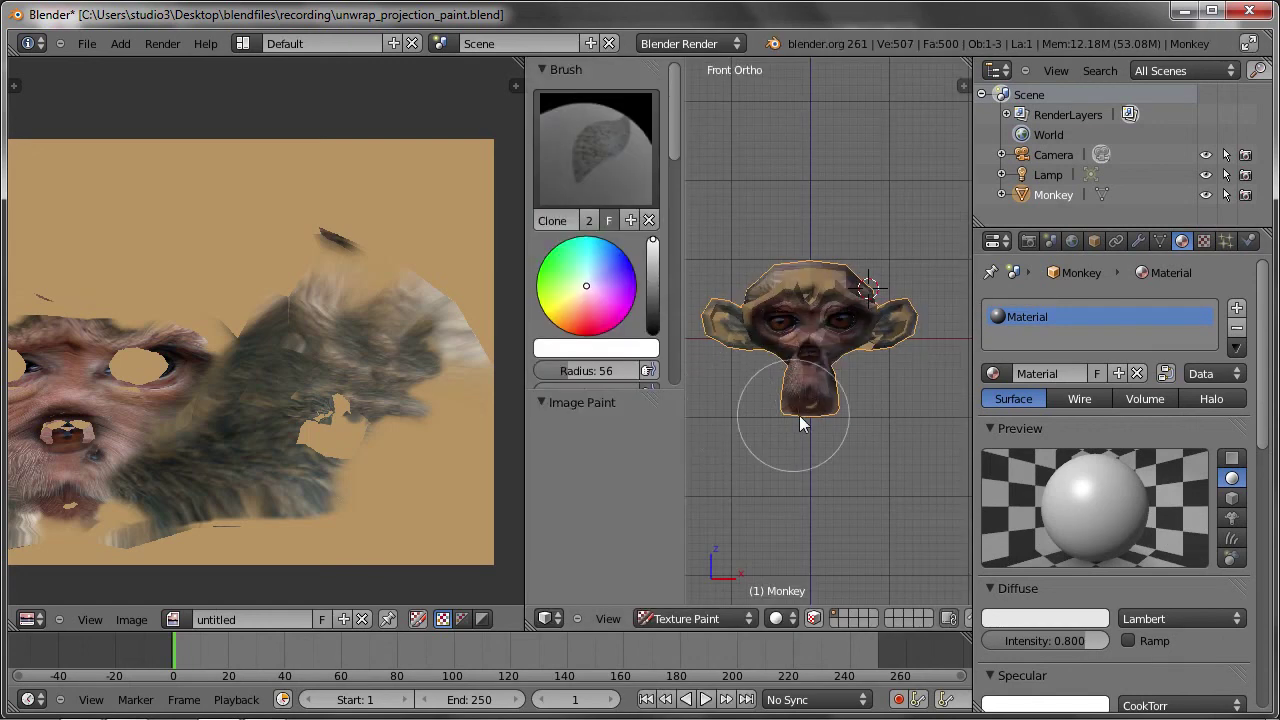
left_click(1203, 241)
left_click_drag(795, 283, 816, 341)
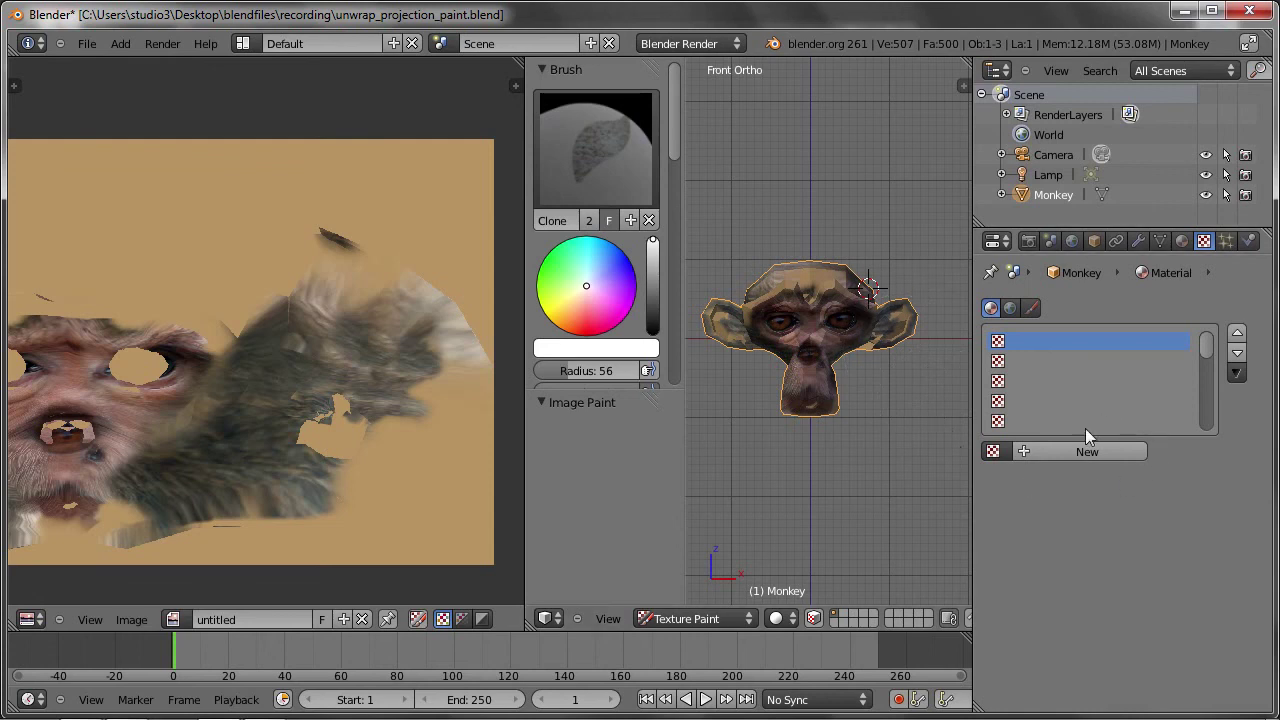
Add an Image or Movie texture to the material using the painted untitled image, cloning more face fur.
left_click(1089, 455)
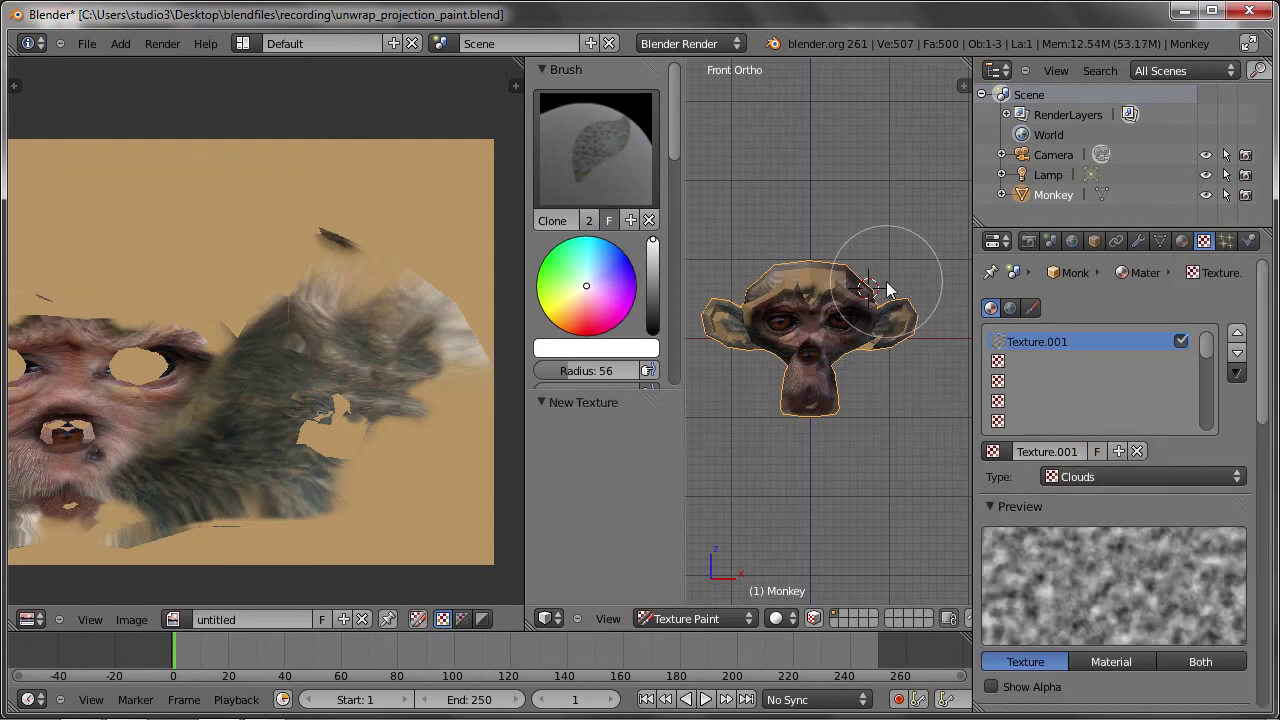
left_click_drag(782, 326, 840, 338)
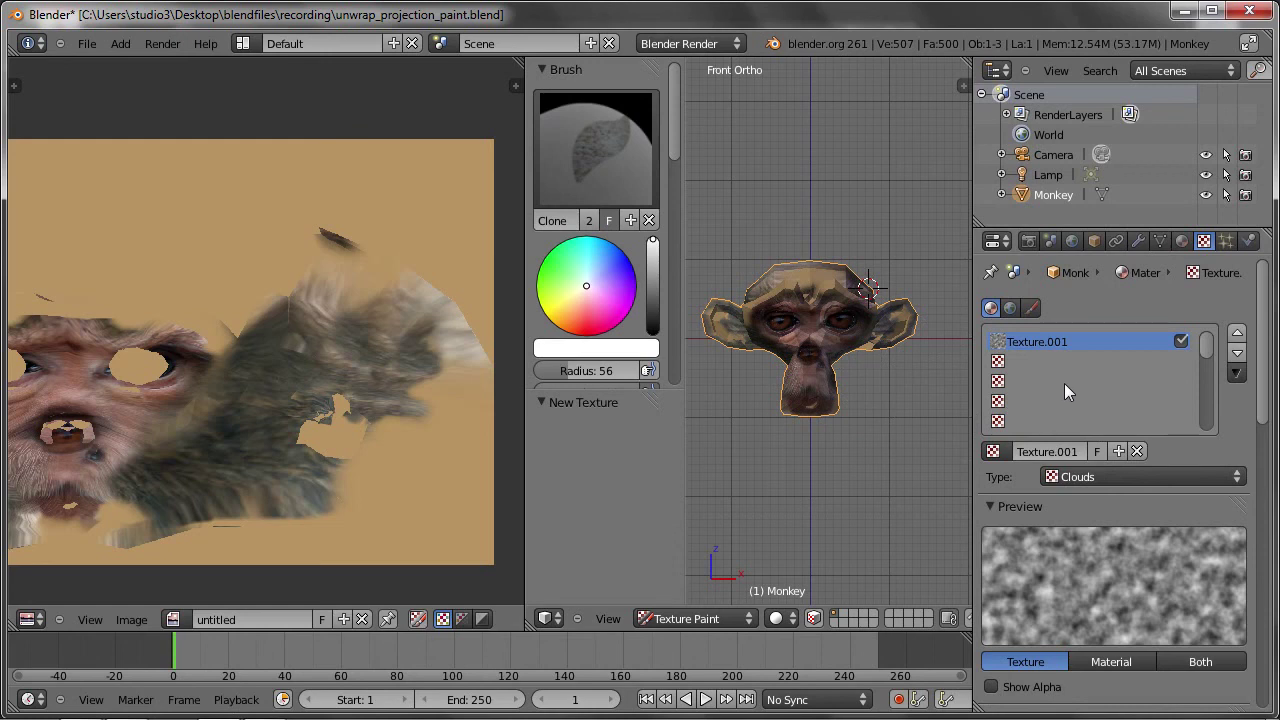
left_click(1119, 476)
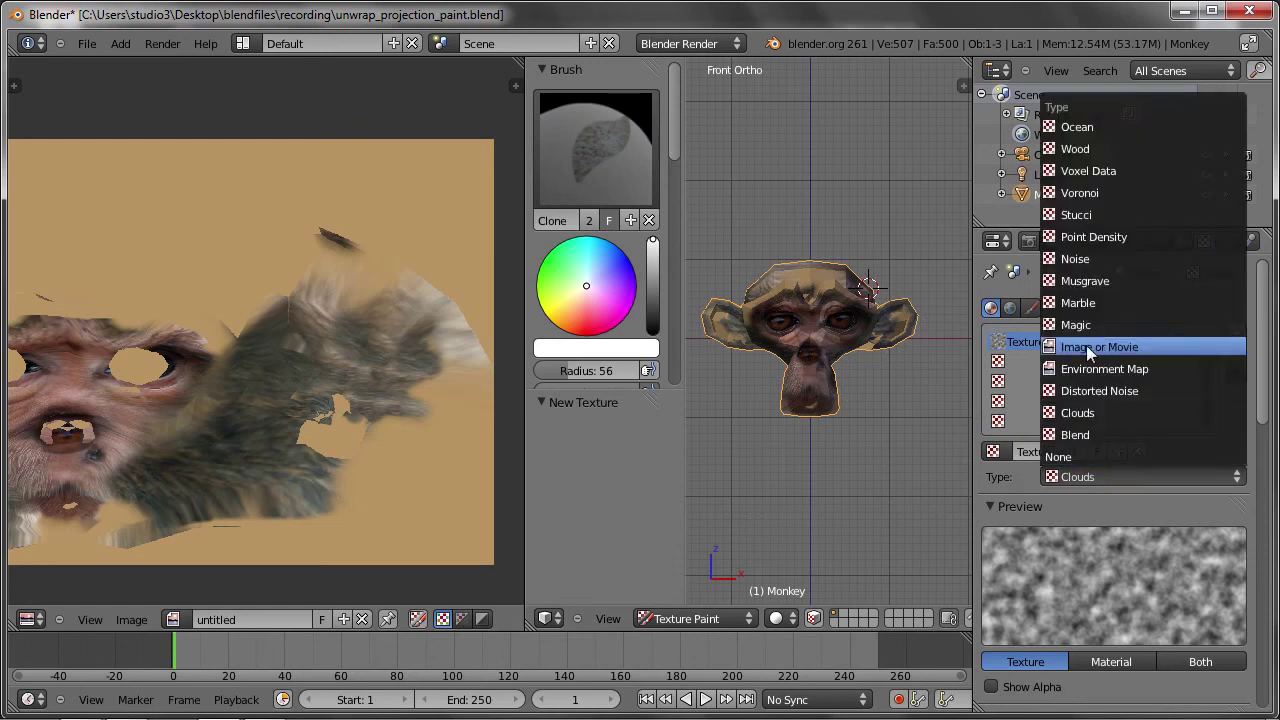
left_click(1088, 346)
scroll(1090, 500, "down", 3)
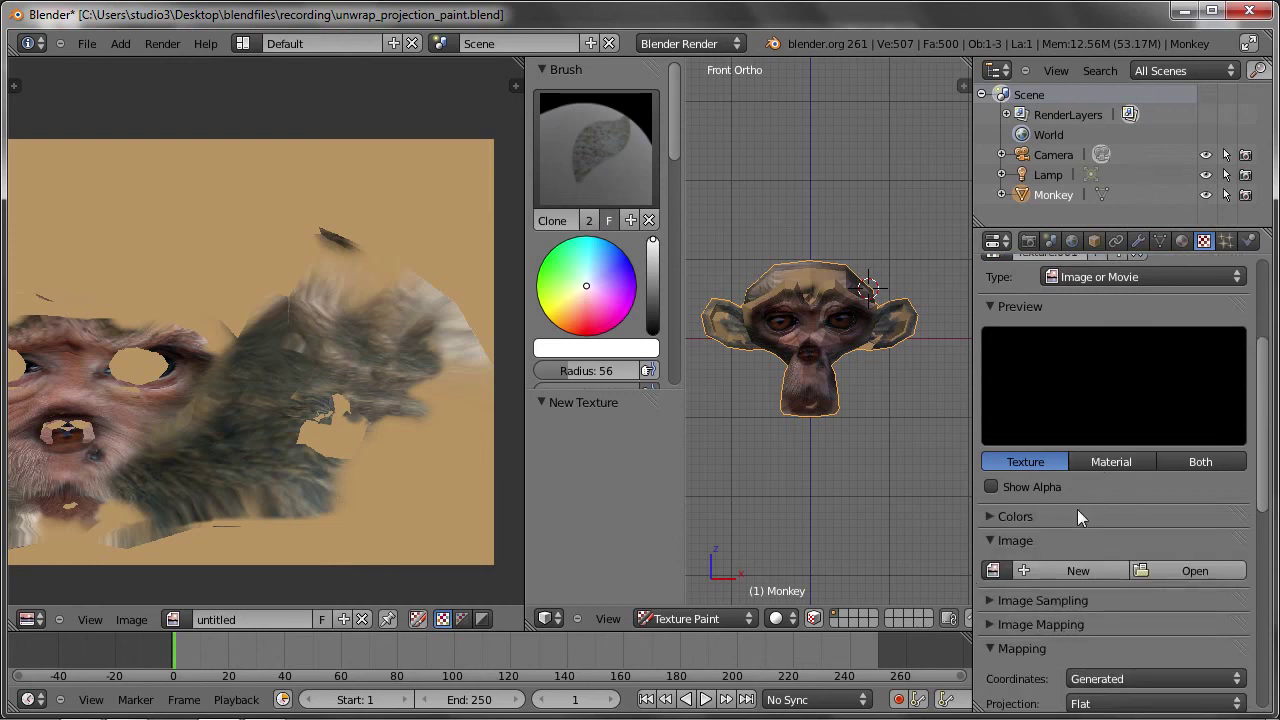
left_click(993, 570)
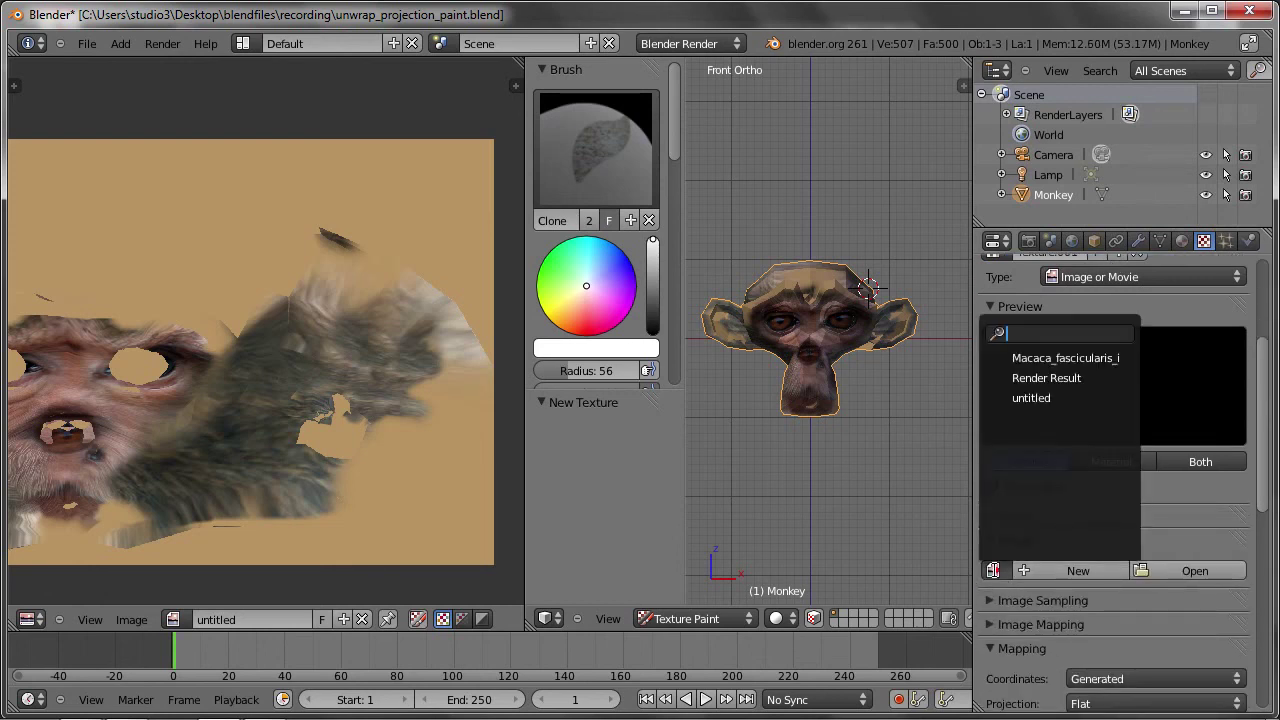
left_click(1065, 397)
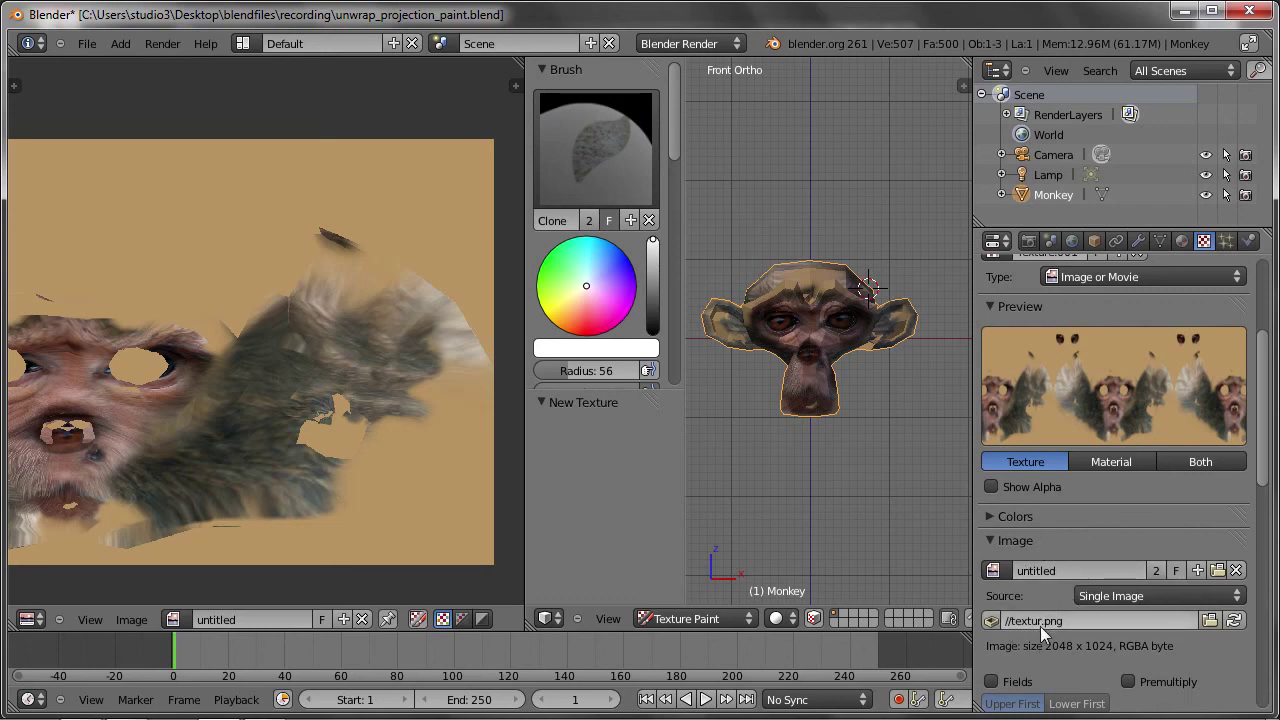
Touch up the face with cloned fur and rename the image to affenkopf.
left_click_drag(814, 341, 823, 400)
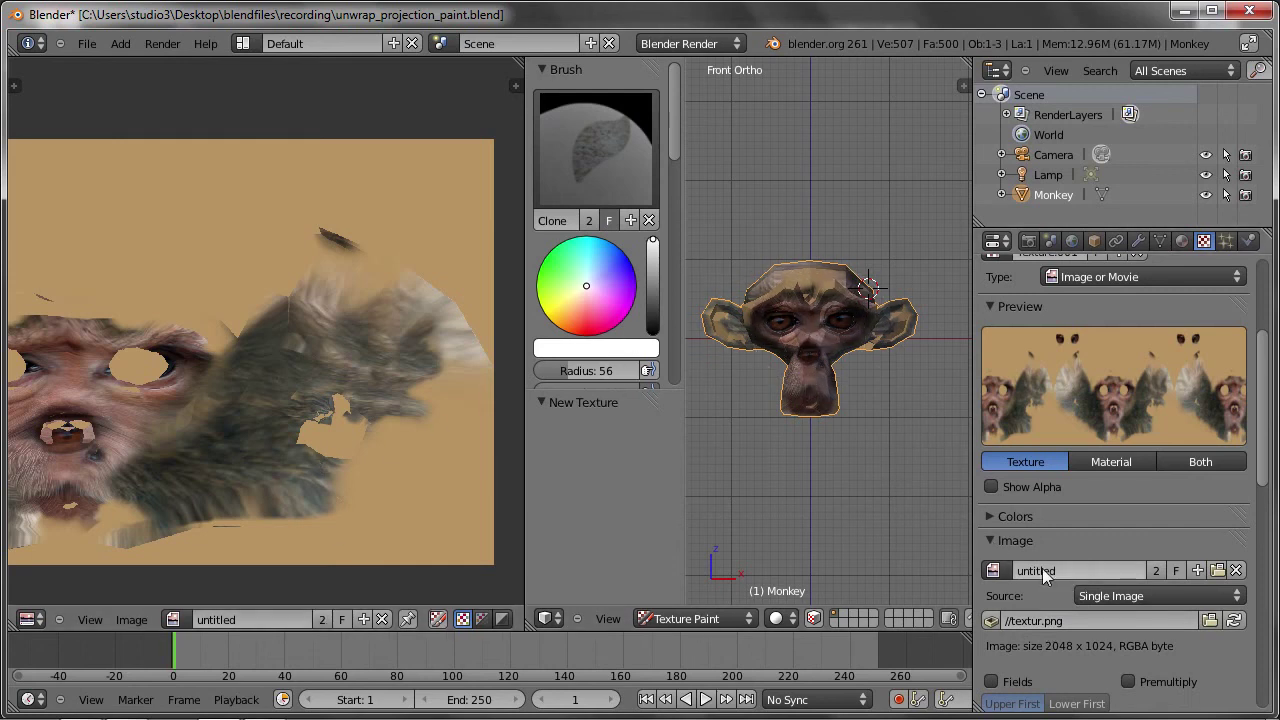
left_click(261, 621)
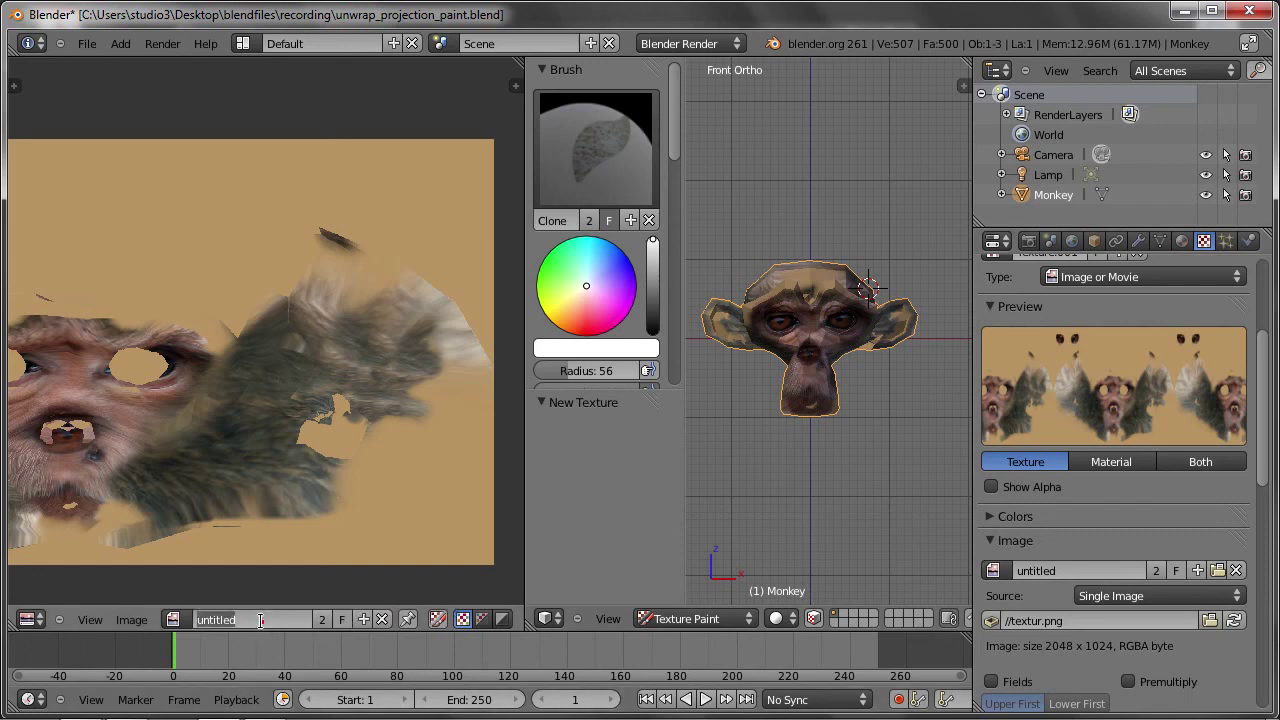
type("affenkopf")
key("Return")
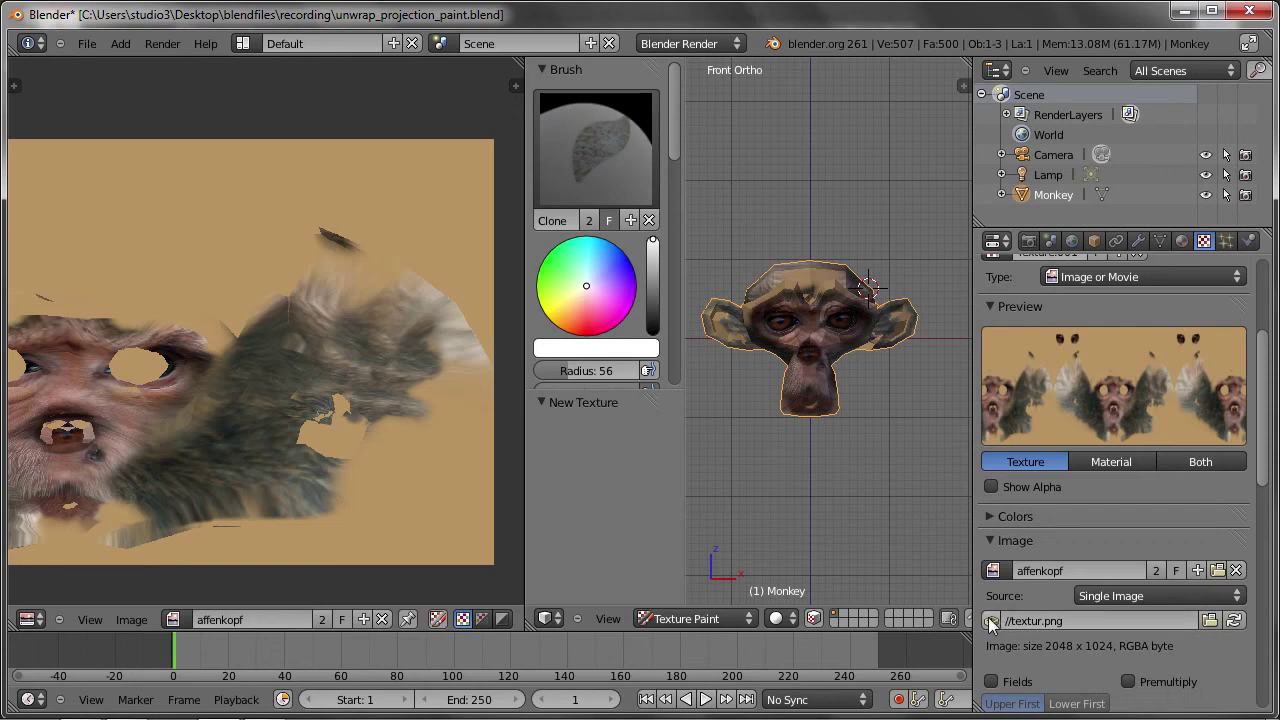
left_click(1212, 622)
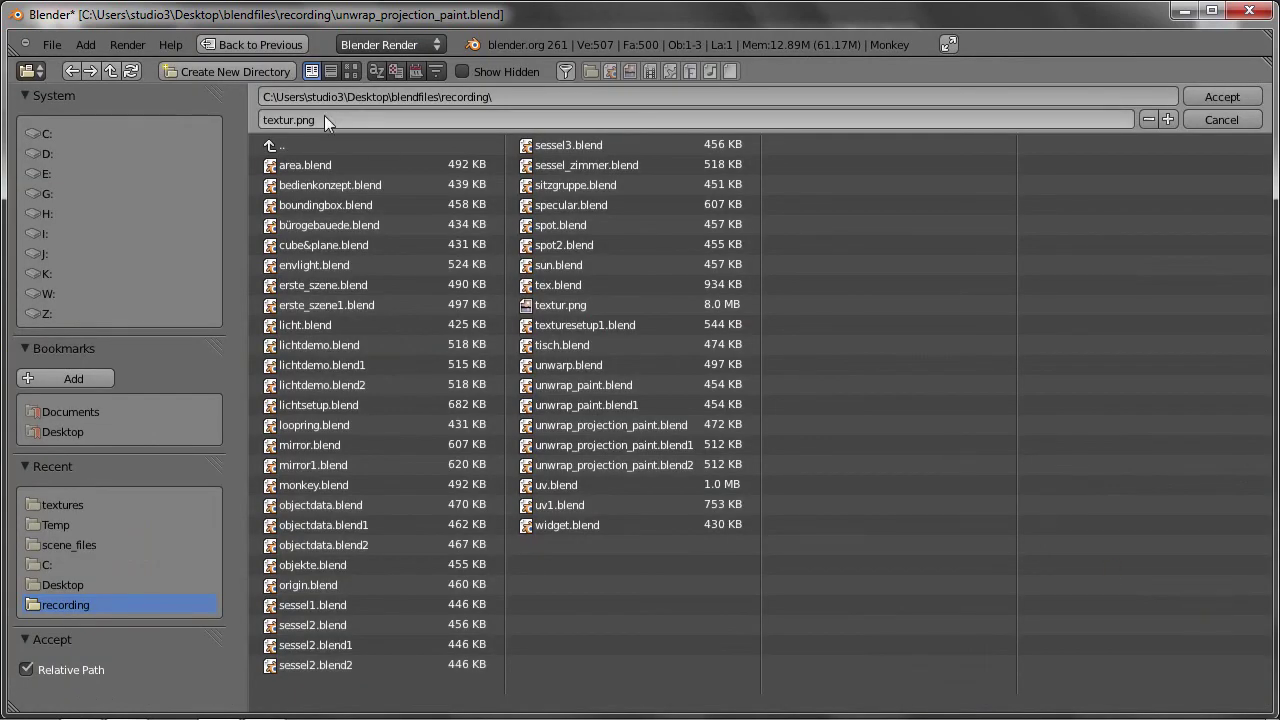
left_click(338, 185)
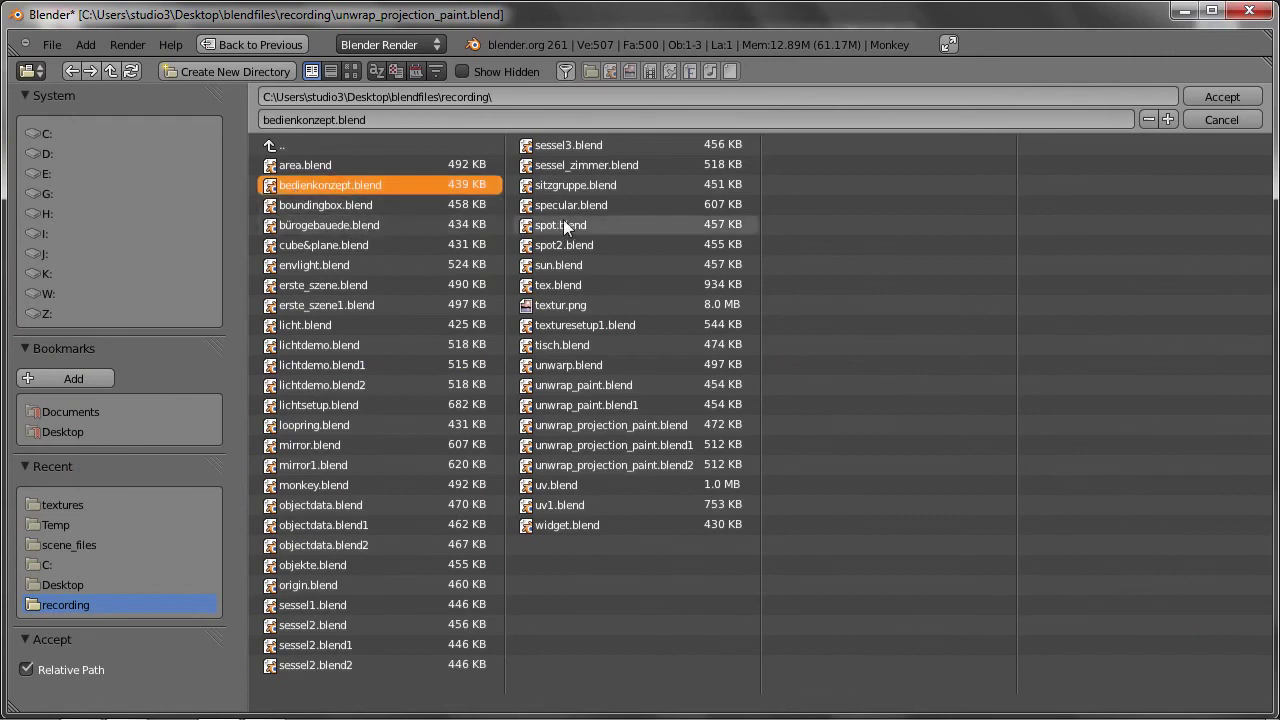
left_click(75, 504)
left_click(450, 362)
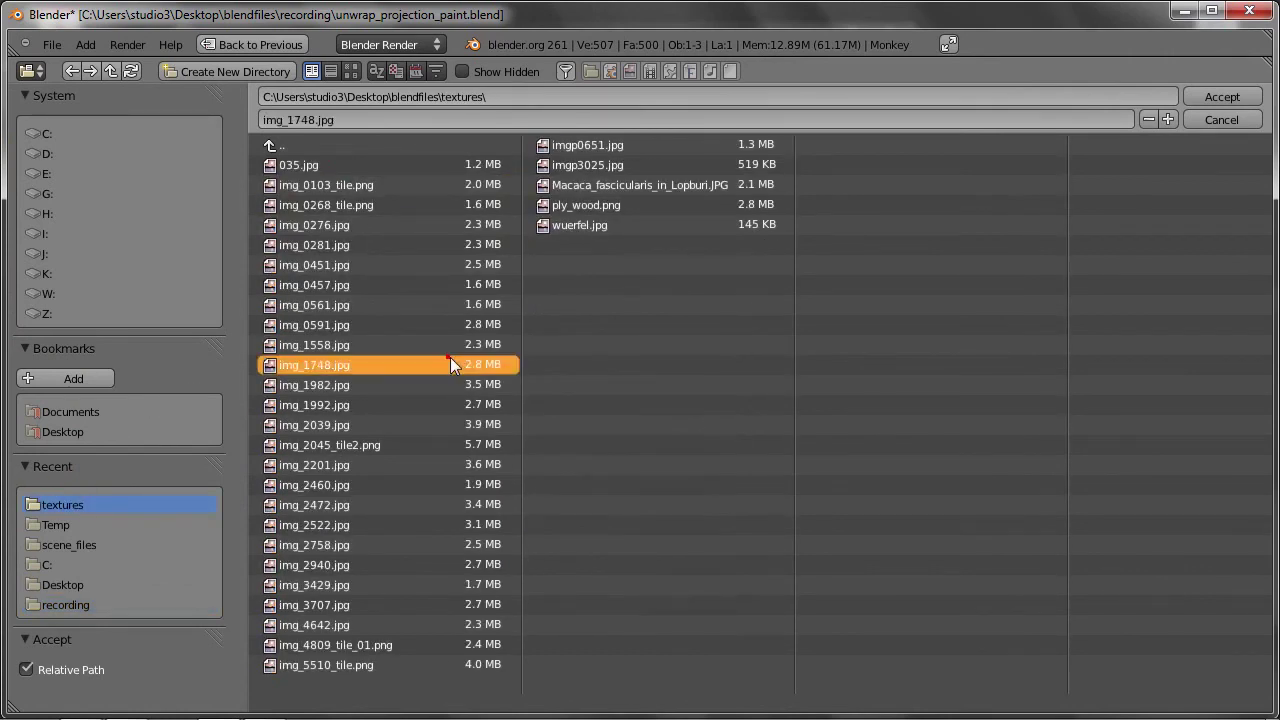
left_click(1220, 97)
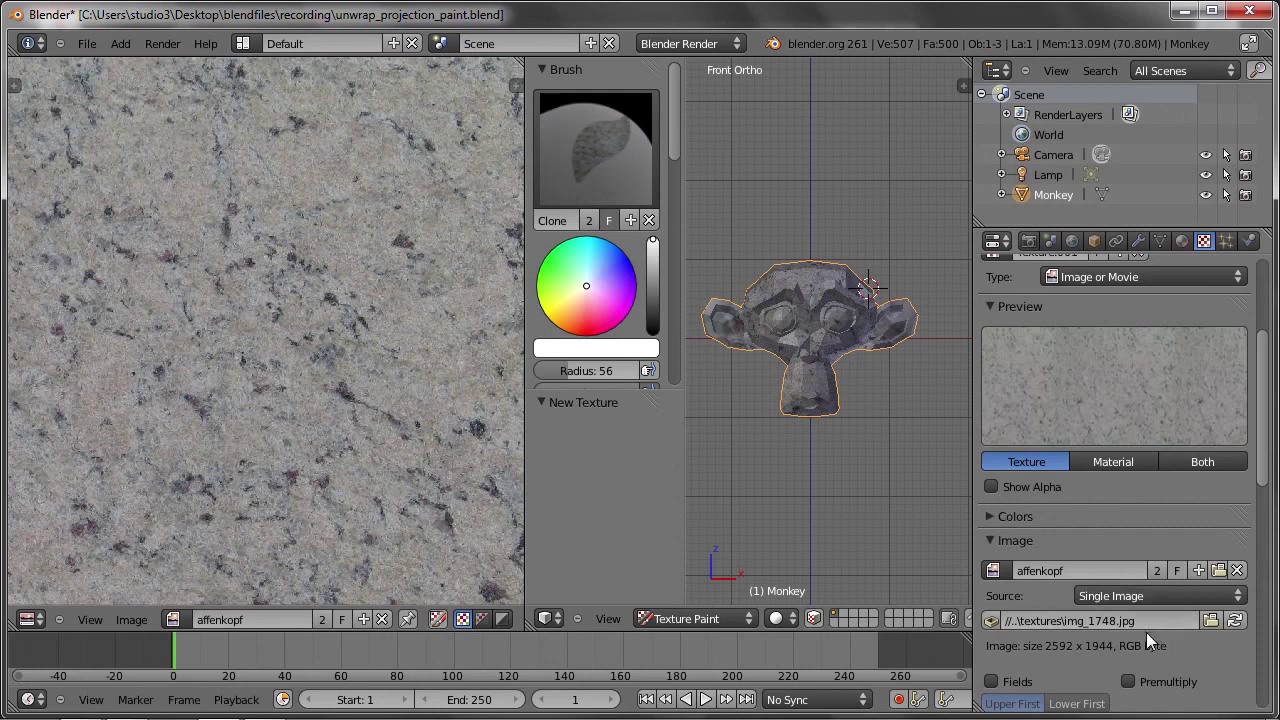
left_click_drag(818, 301, 860, 320)
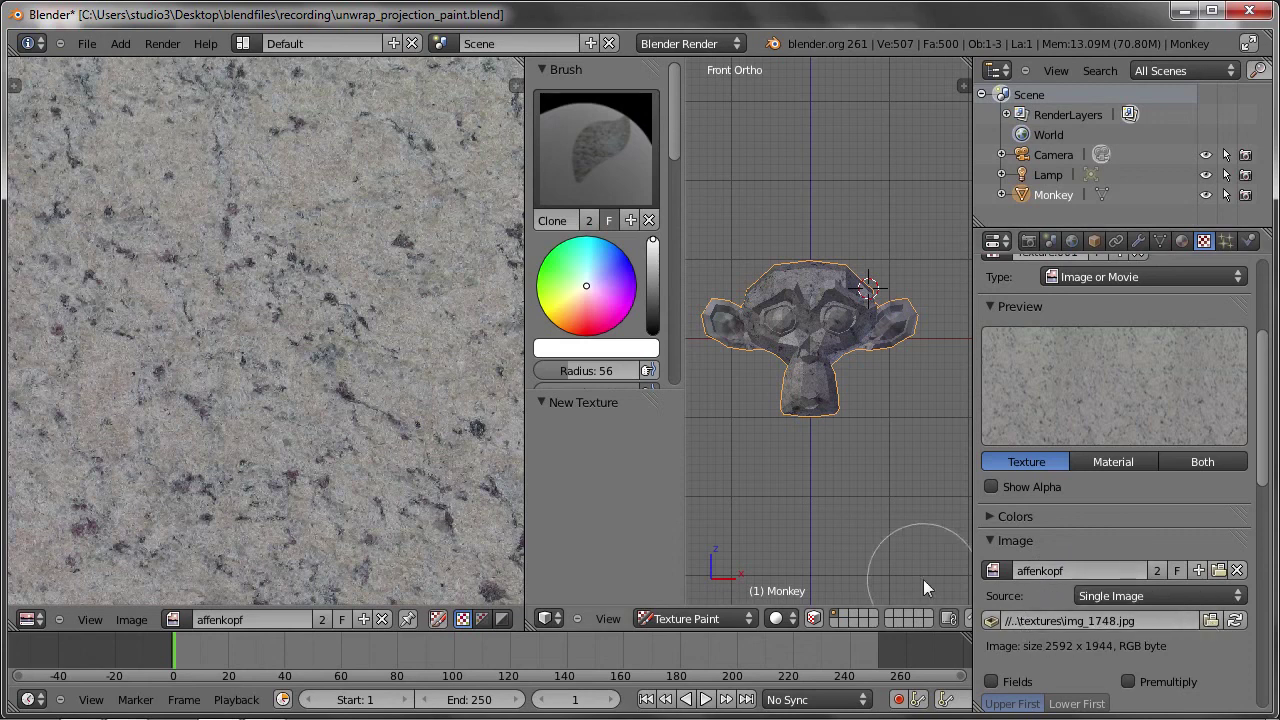
left_click(1211, 622)
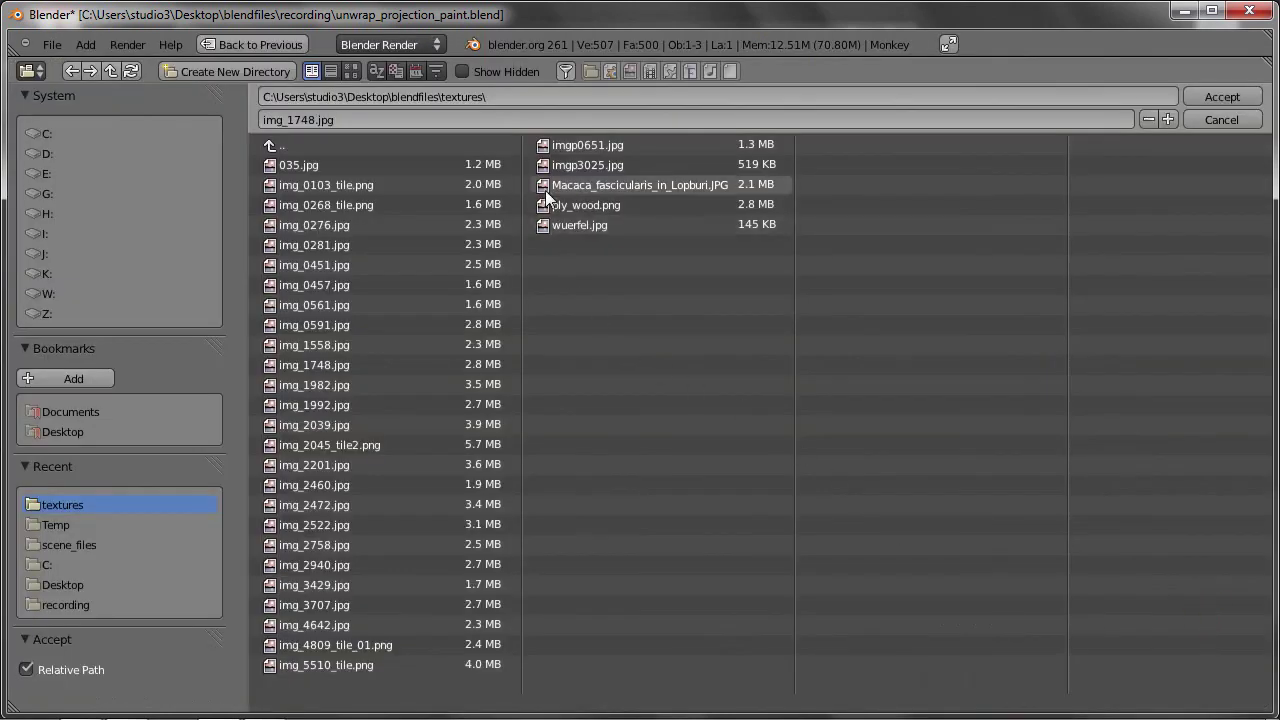
left_click(341, 145)
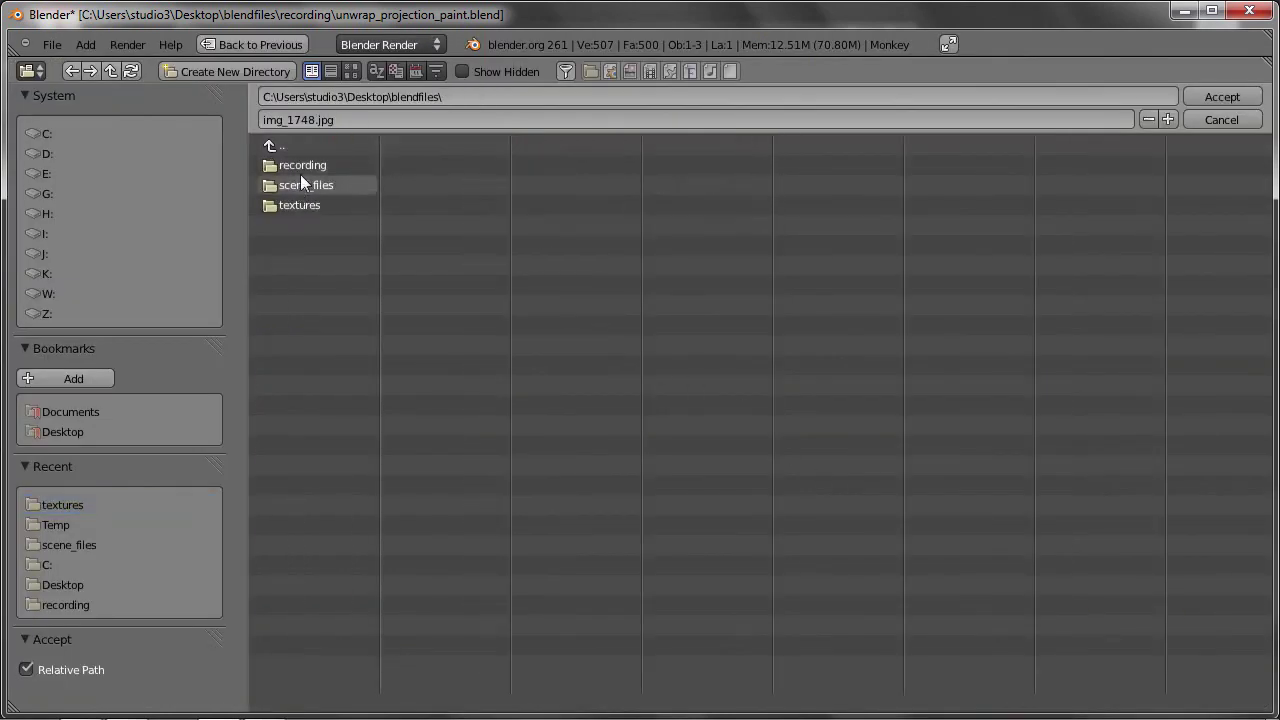
left_click(298, 165)
left_click(541, 304)
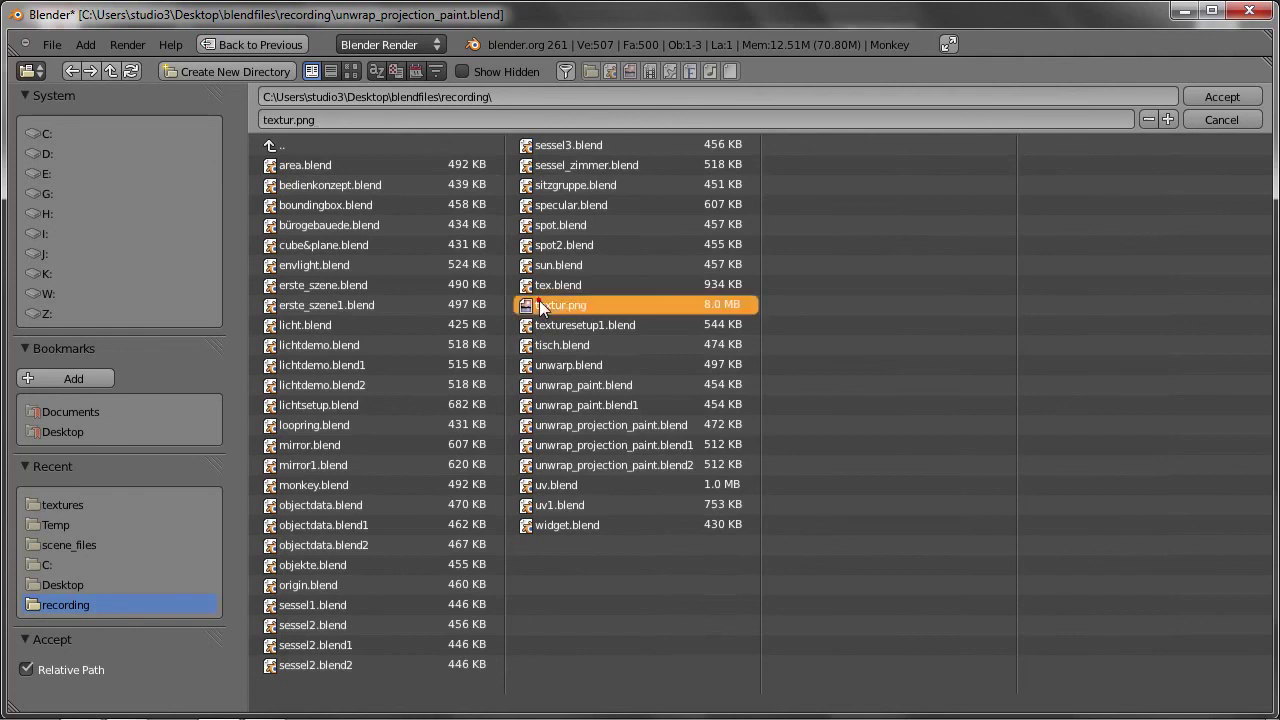
left_click(1219, 96)
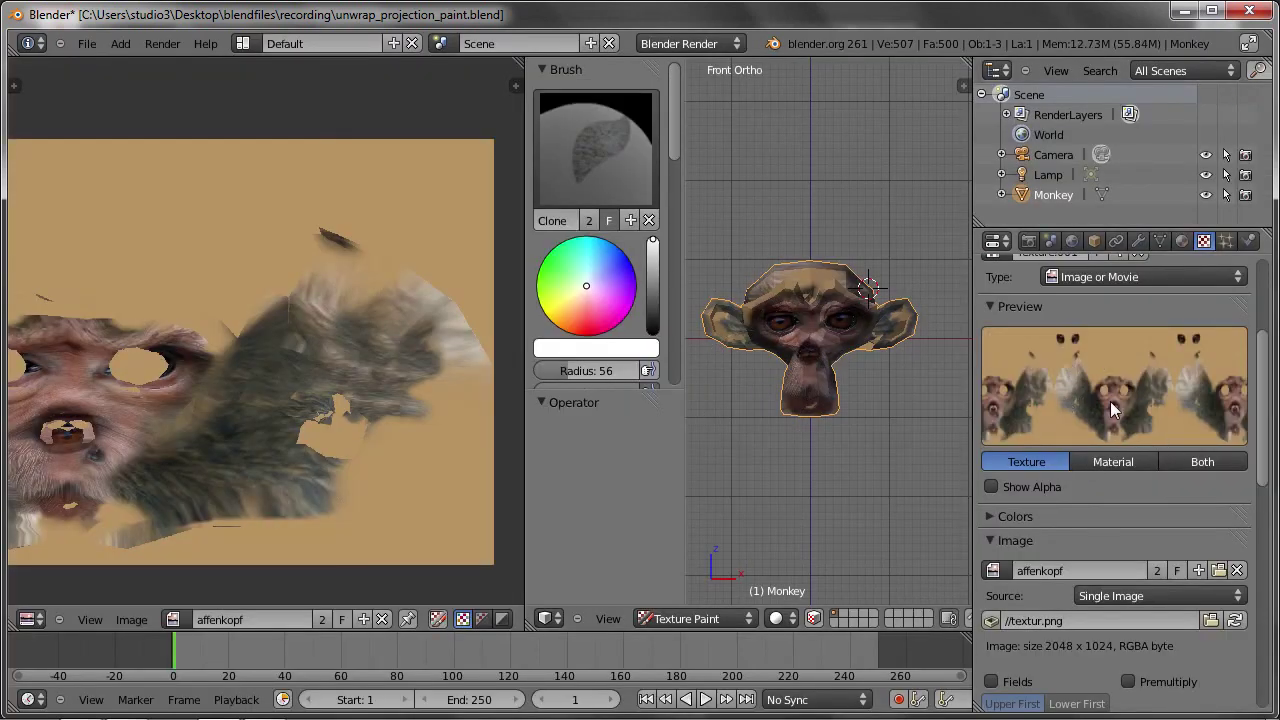
Test-render, then map the texture with UV coordinates from the hauptmap UV map.
key("F12")
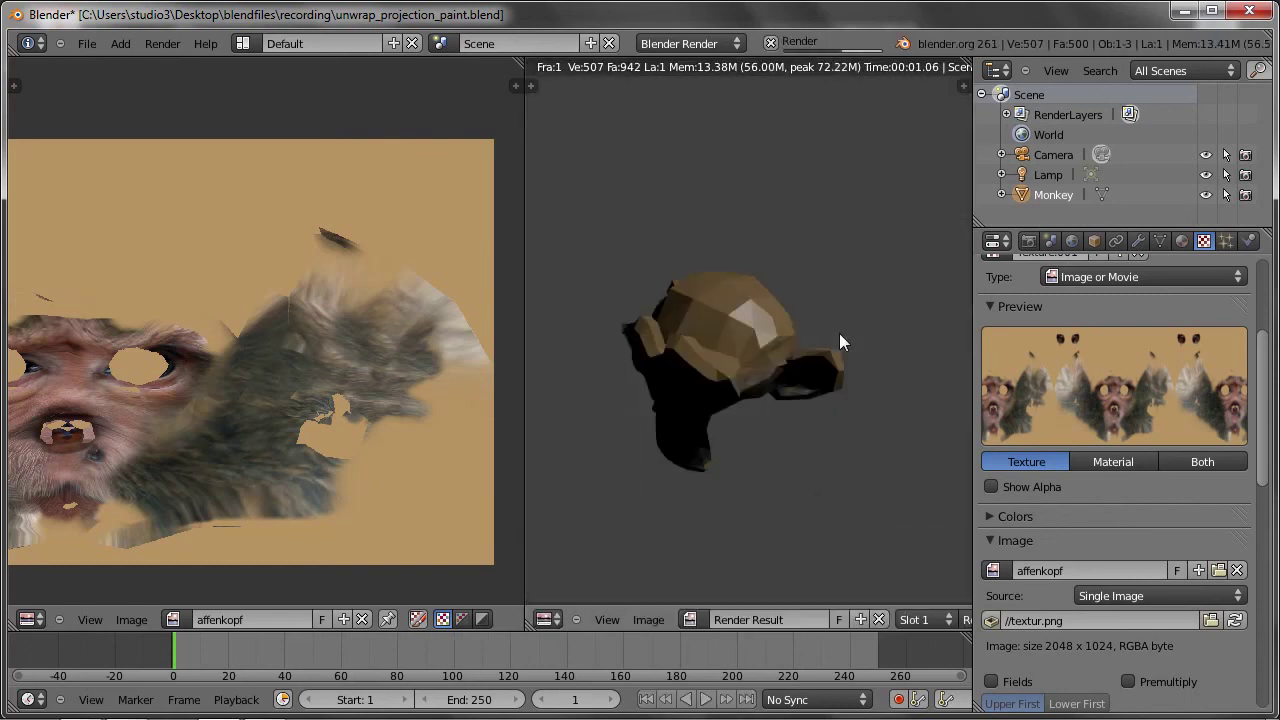
key("Escape")
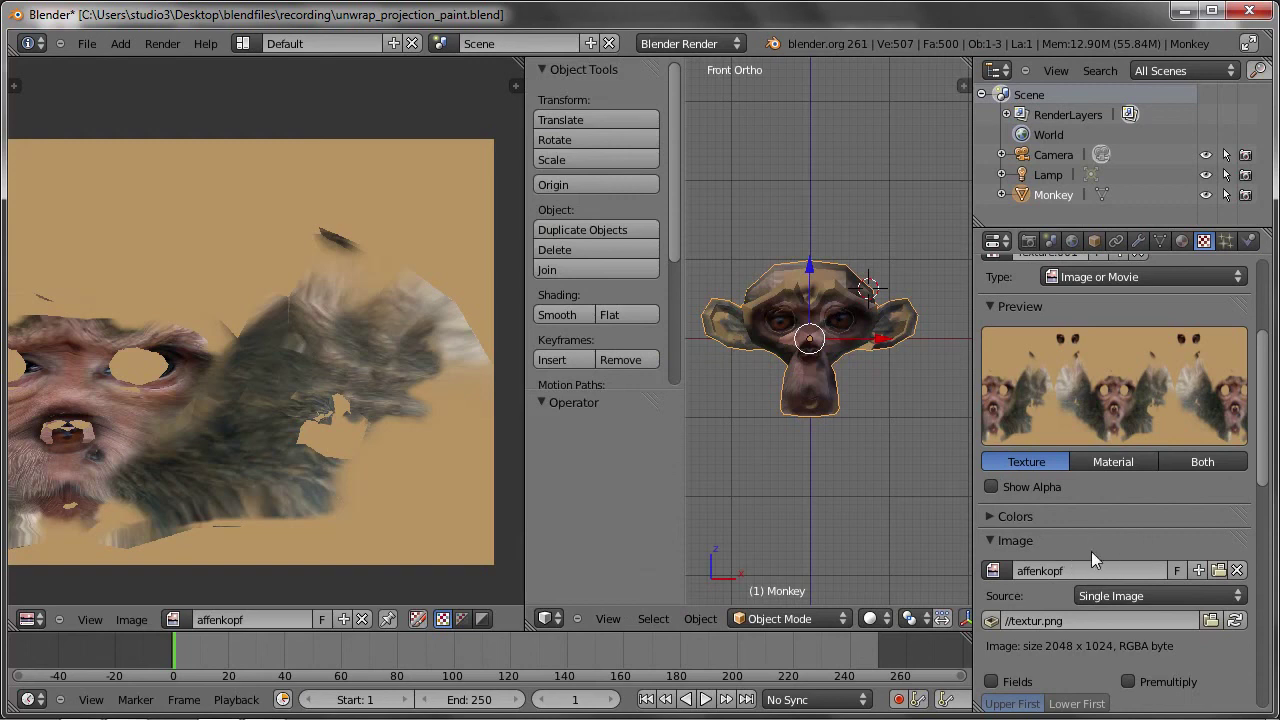
scroll(1090, 552, "down", 5)
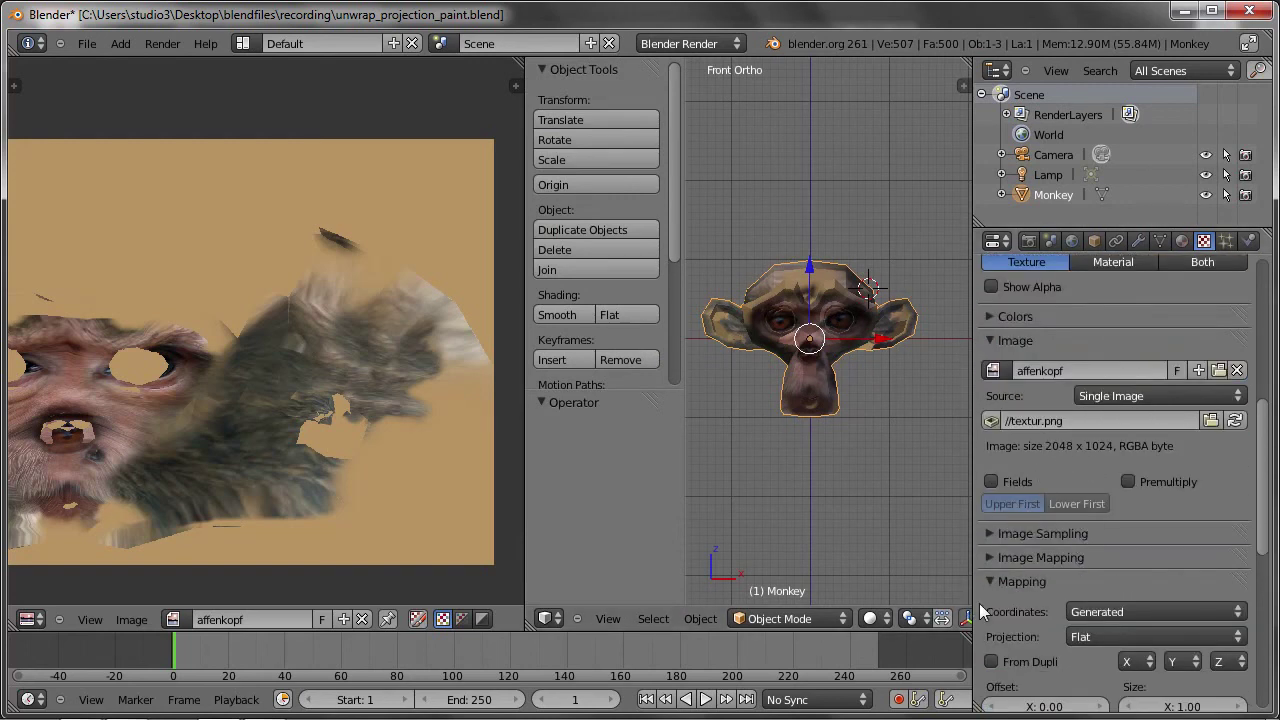
left_click(1124, 606)
left_click(1108, 530)
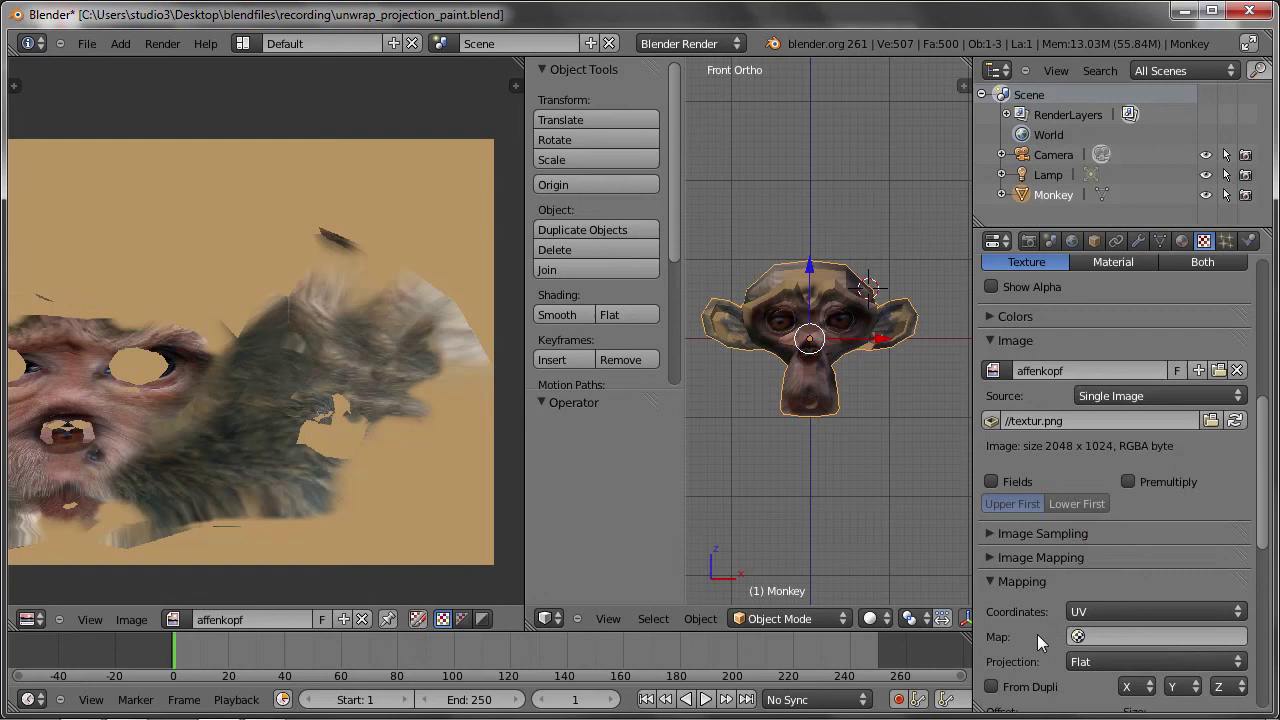
left_click(1096, 638)
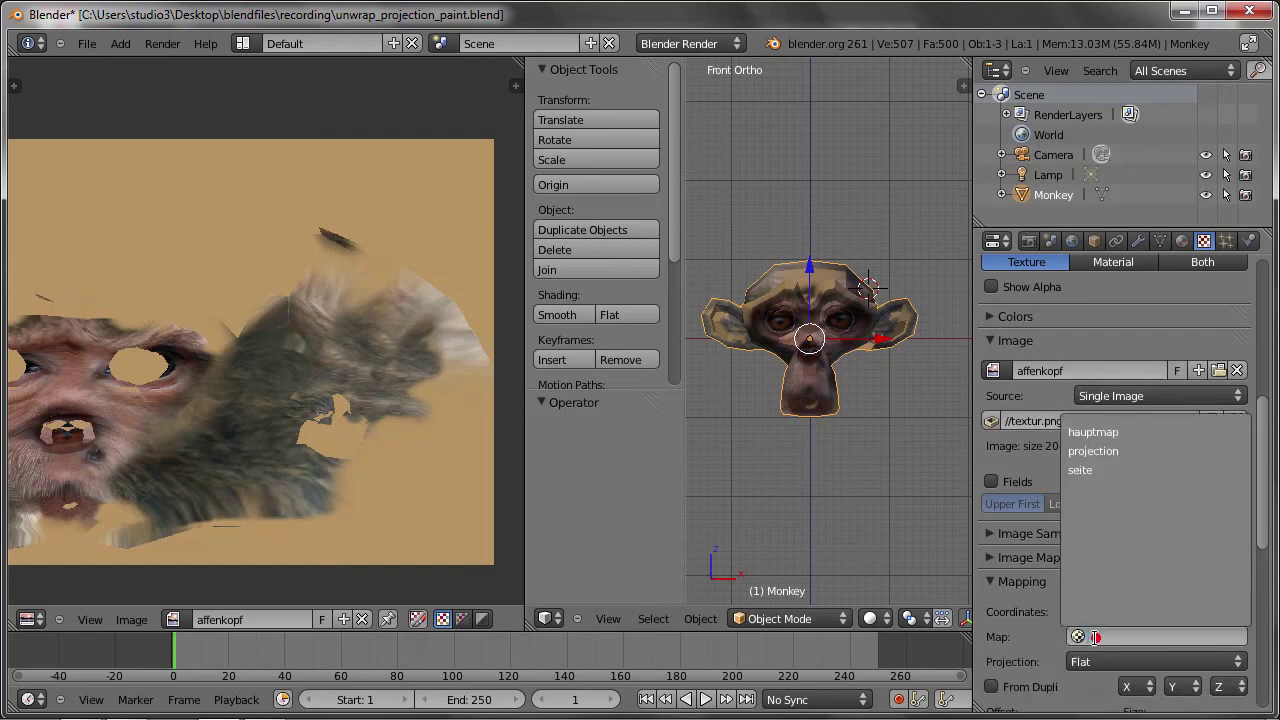
left_click(1112, 431)
Render the UV-textured Suzanne again, checking the World settings between renders.
key("F12")
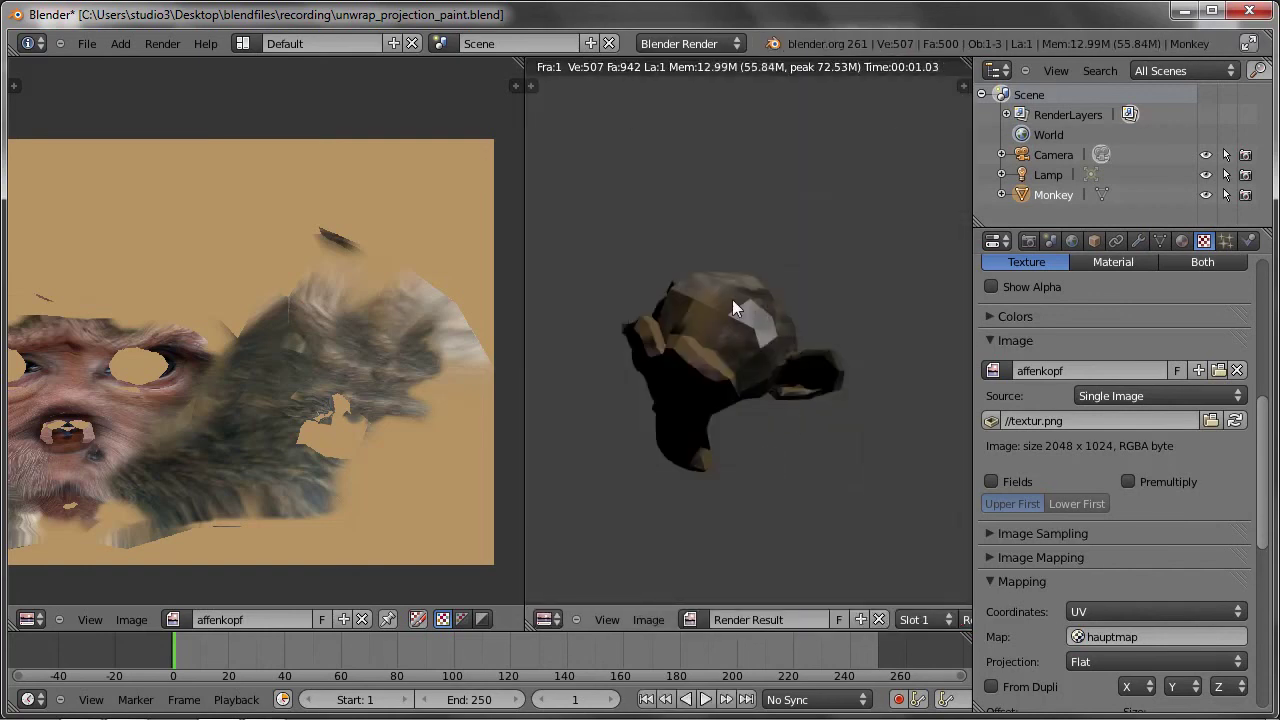
left_click(1072, 241)
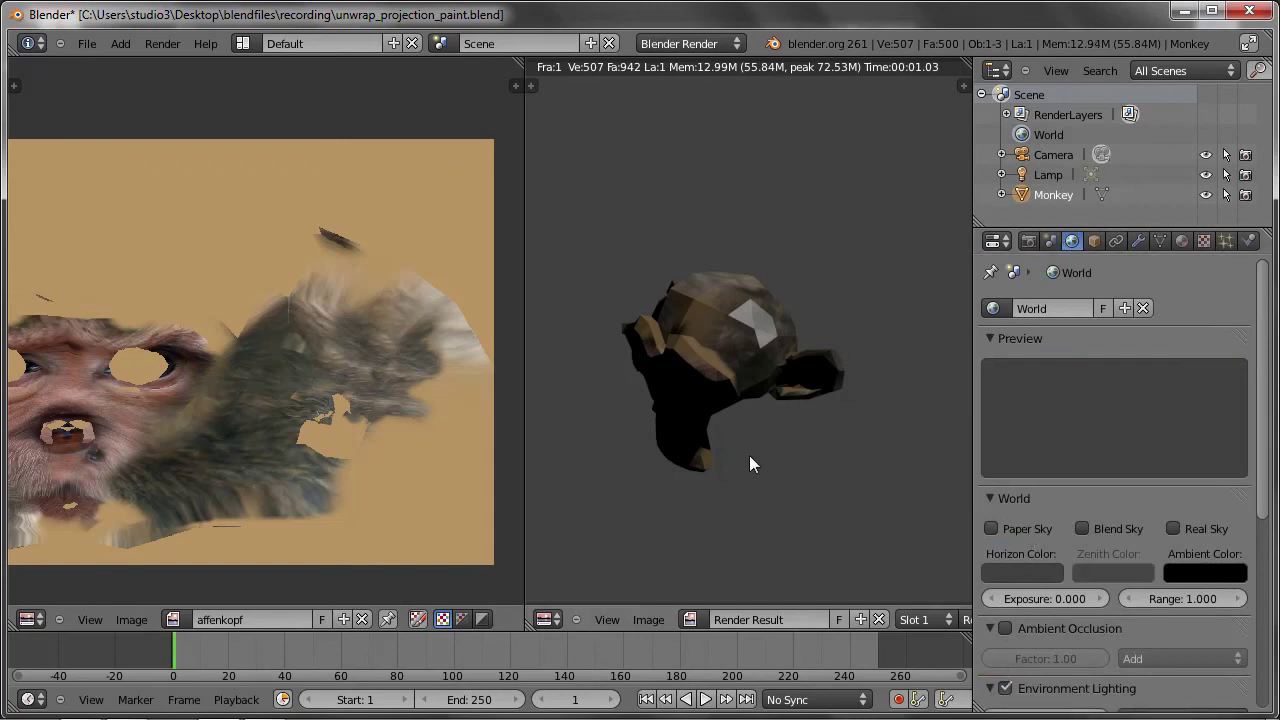
key("F12")
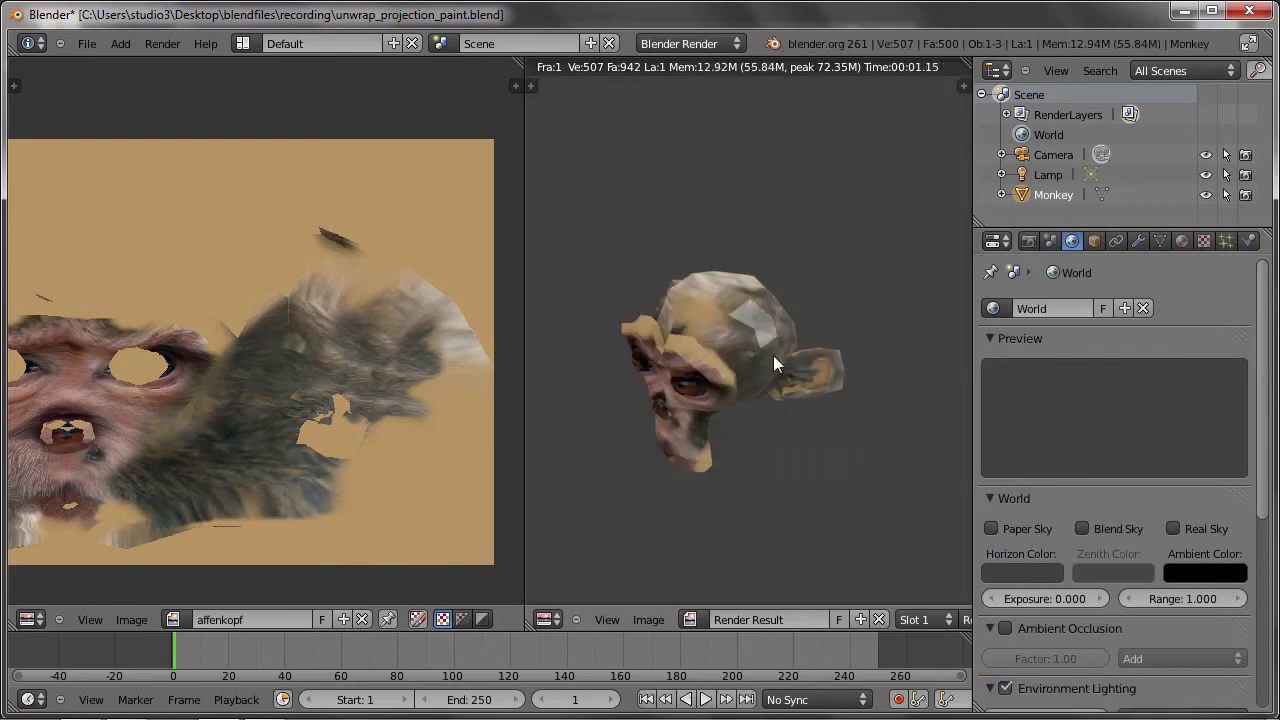